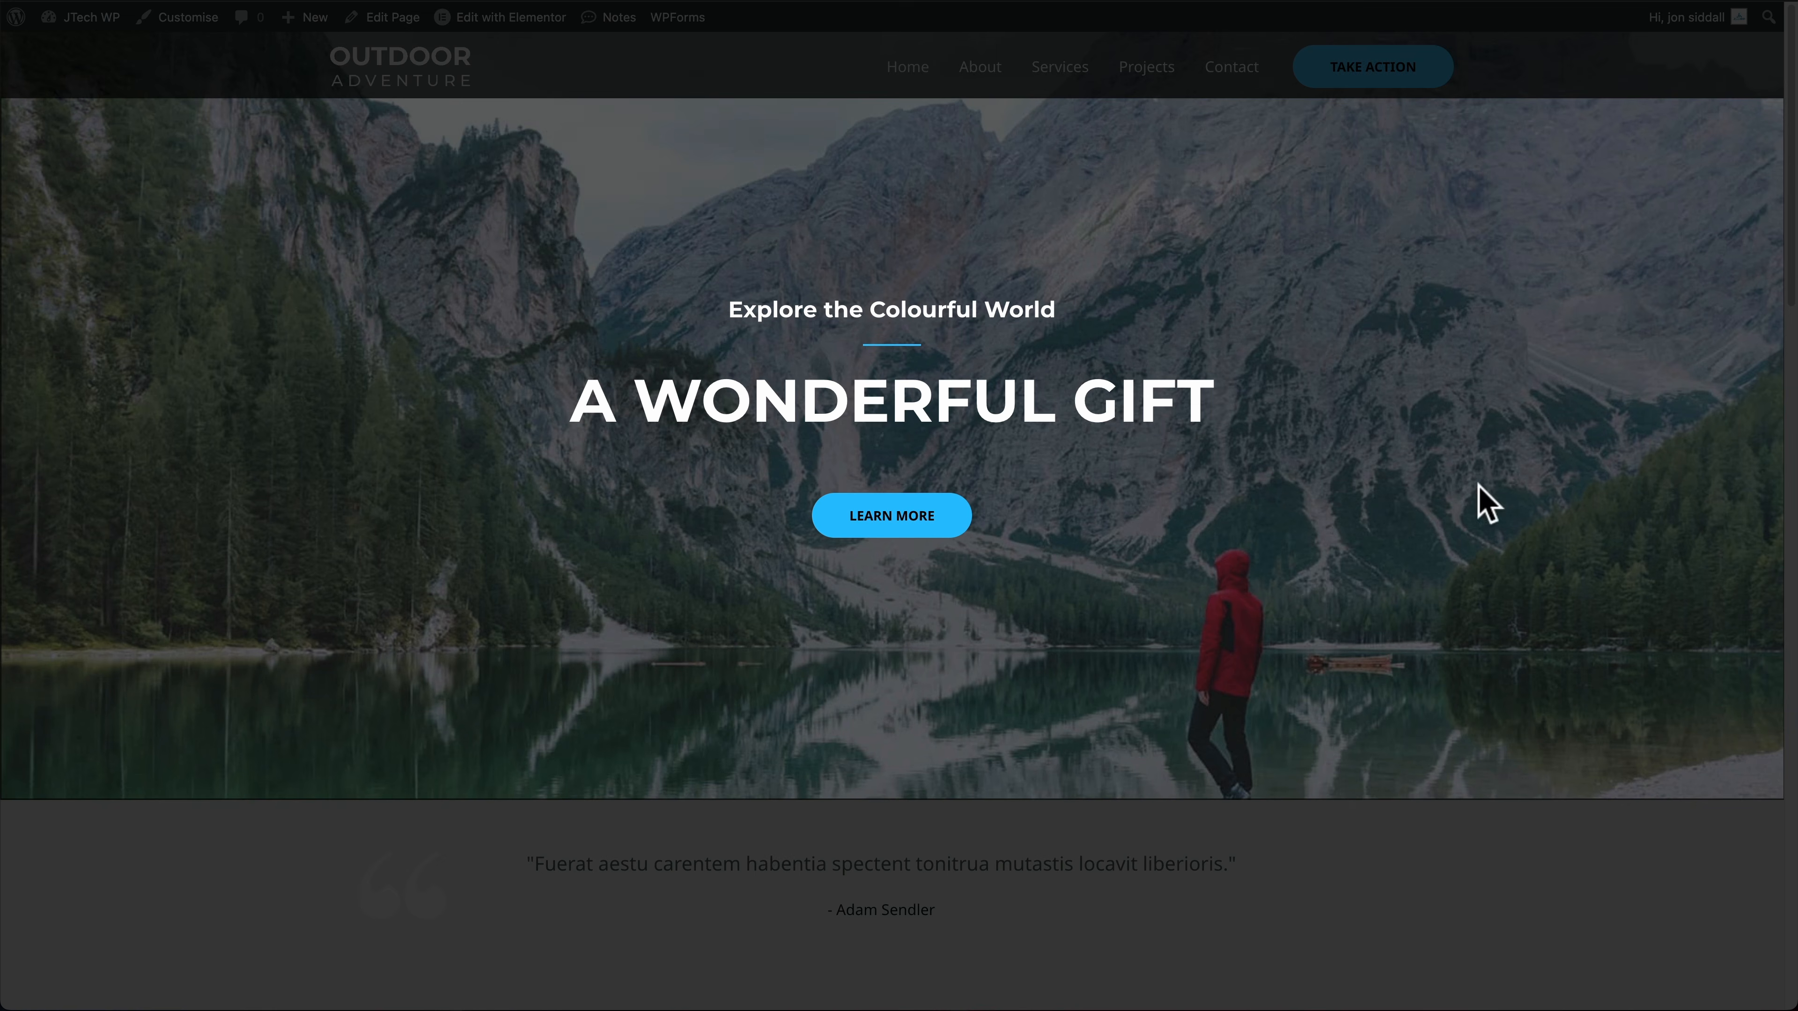
# Step: Open the Home page for editing in Elementor from the WordPress dashboard's list of all pages
pyautogui.scroll(-8, 1269, 580)
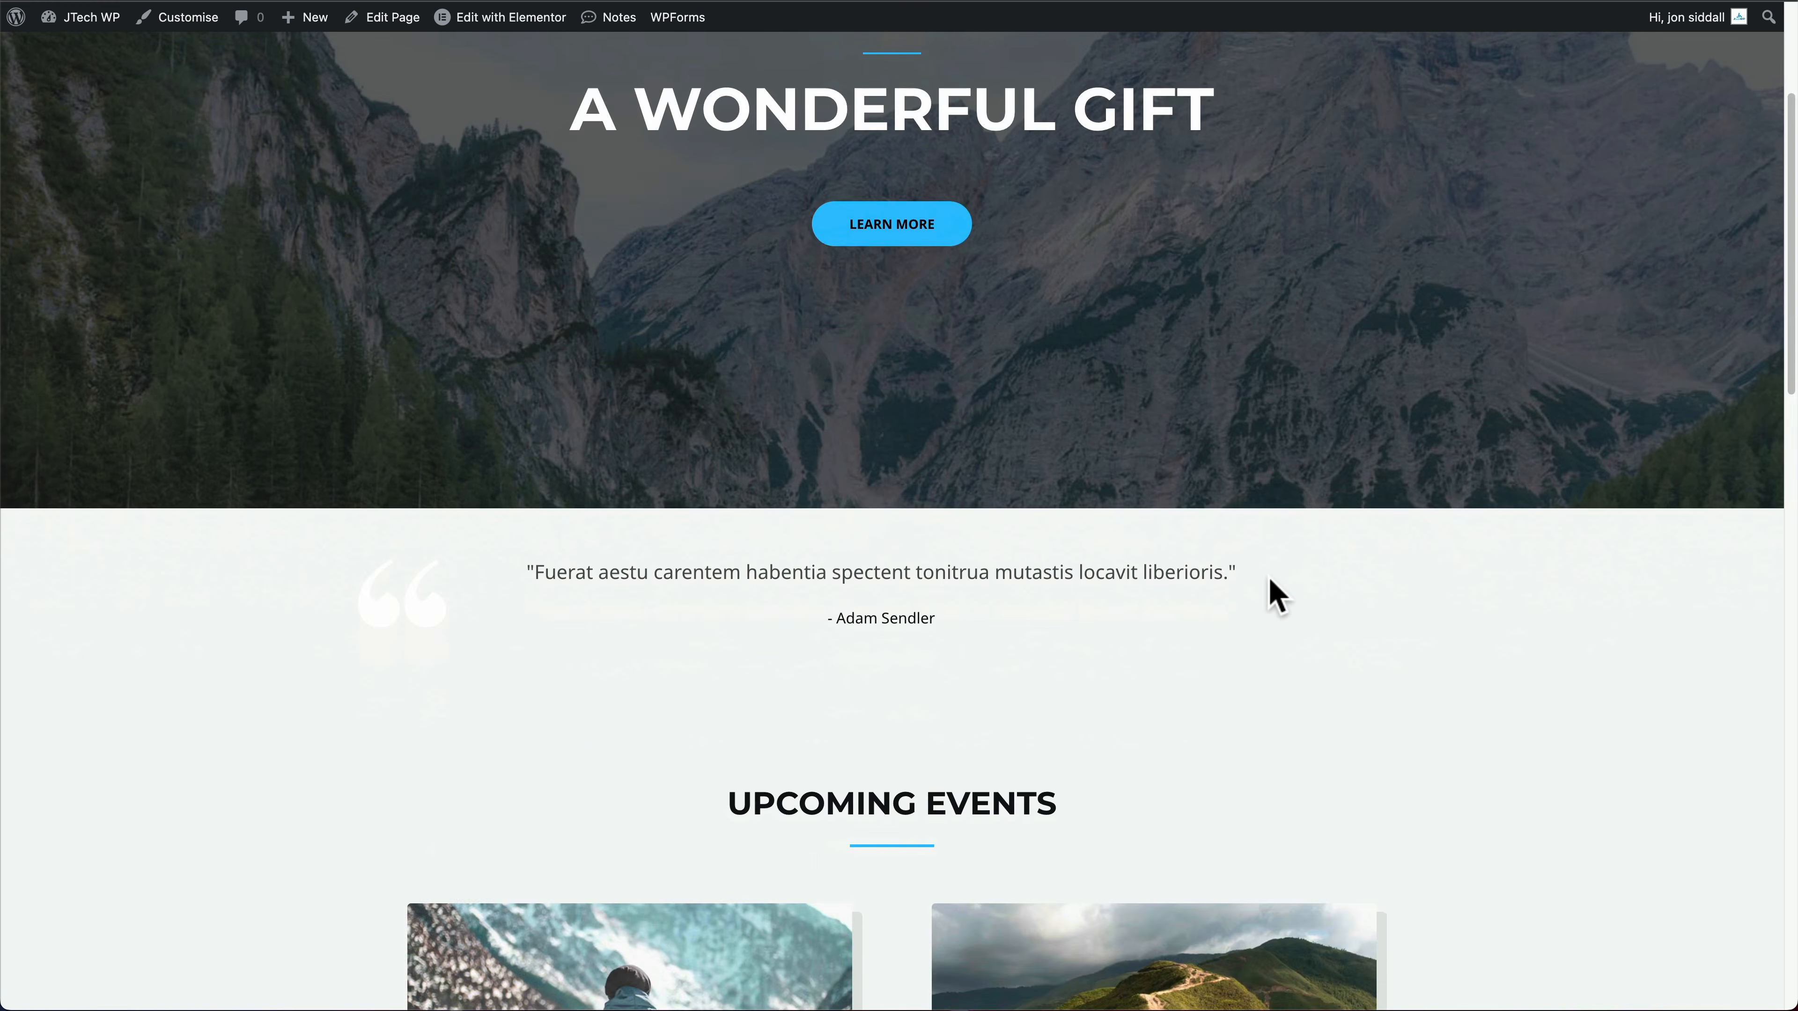
pyautogui.scroll(-2, 1268, 578)
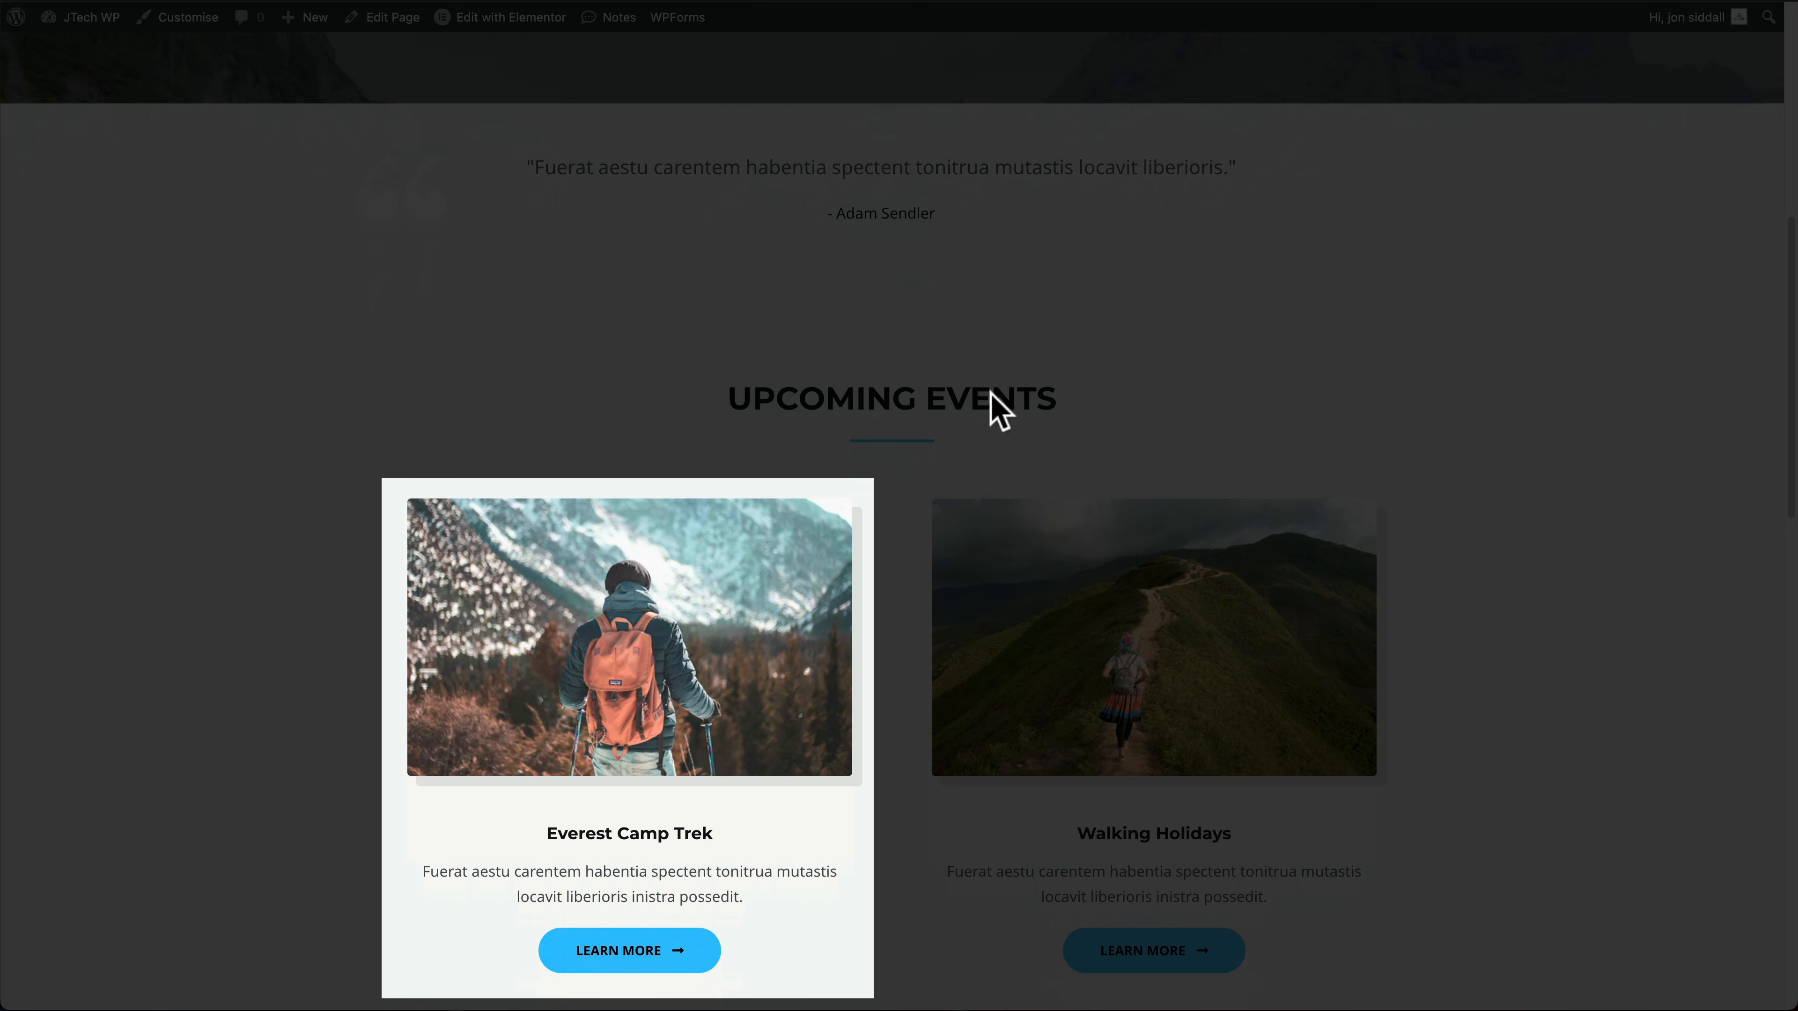
pyautogui.scroll(-12, 1565, 637)
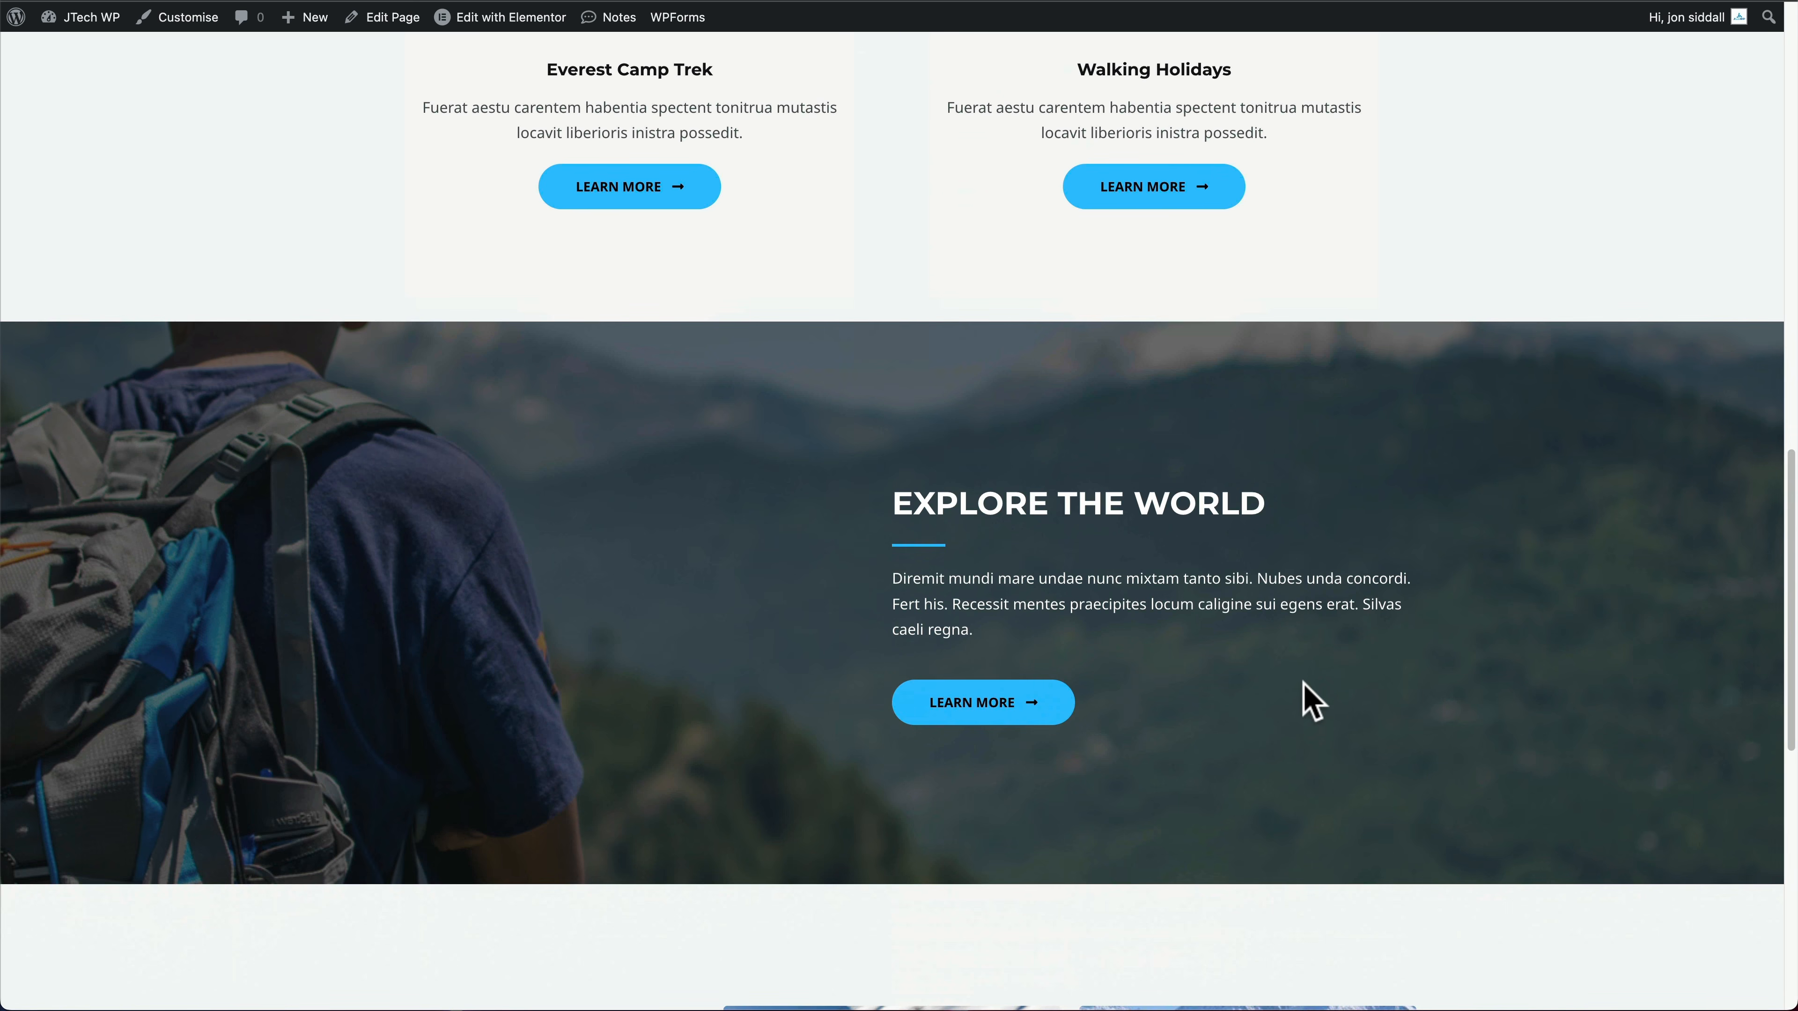
pyautogui.scroll(15, 1313, 701)
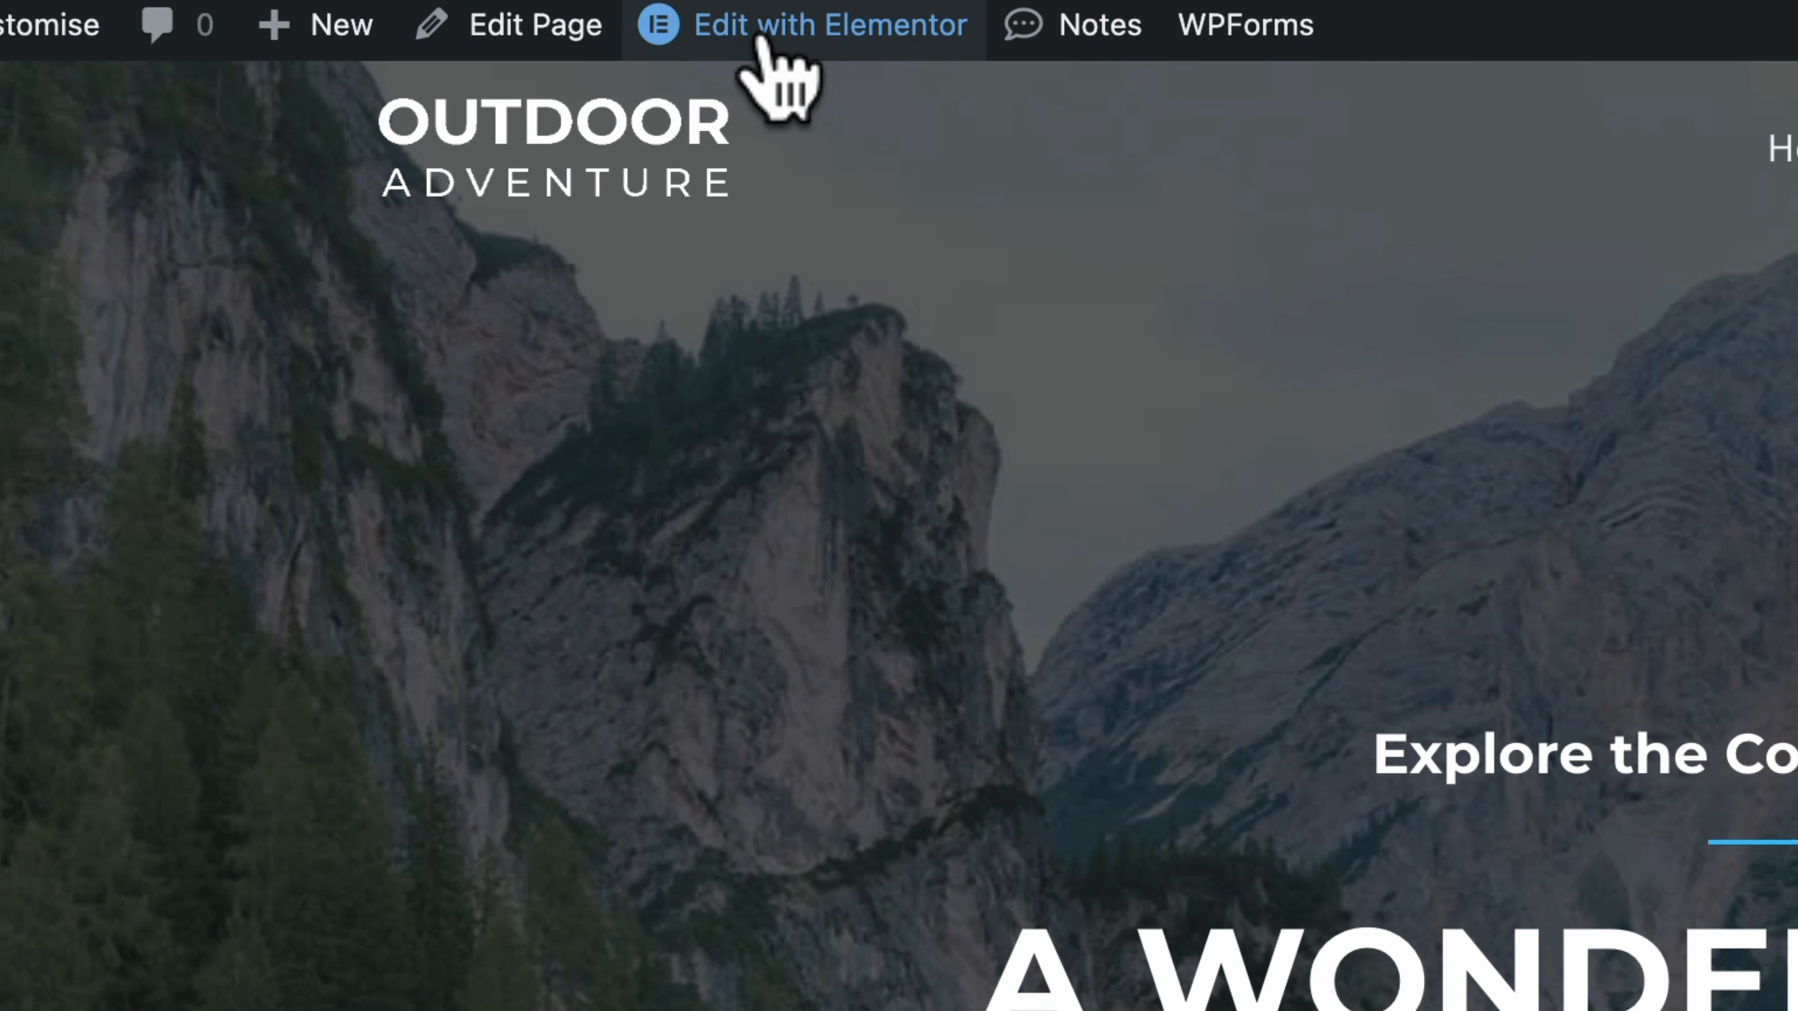
pyautogui.moveTo(762, 39)
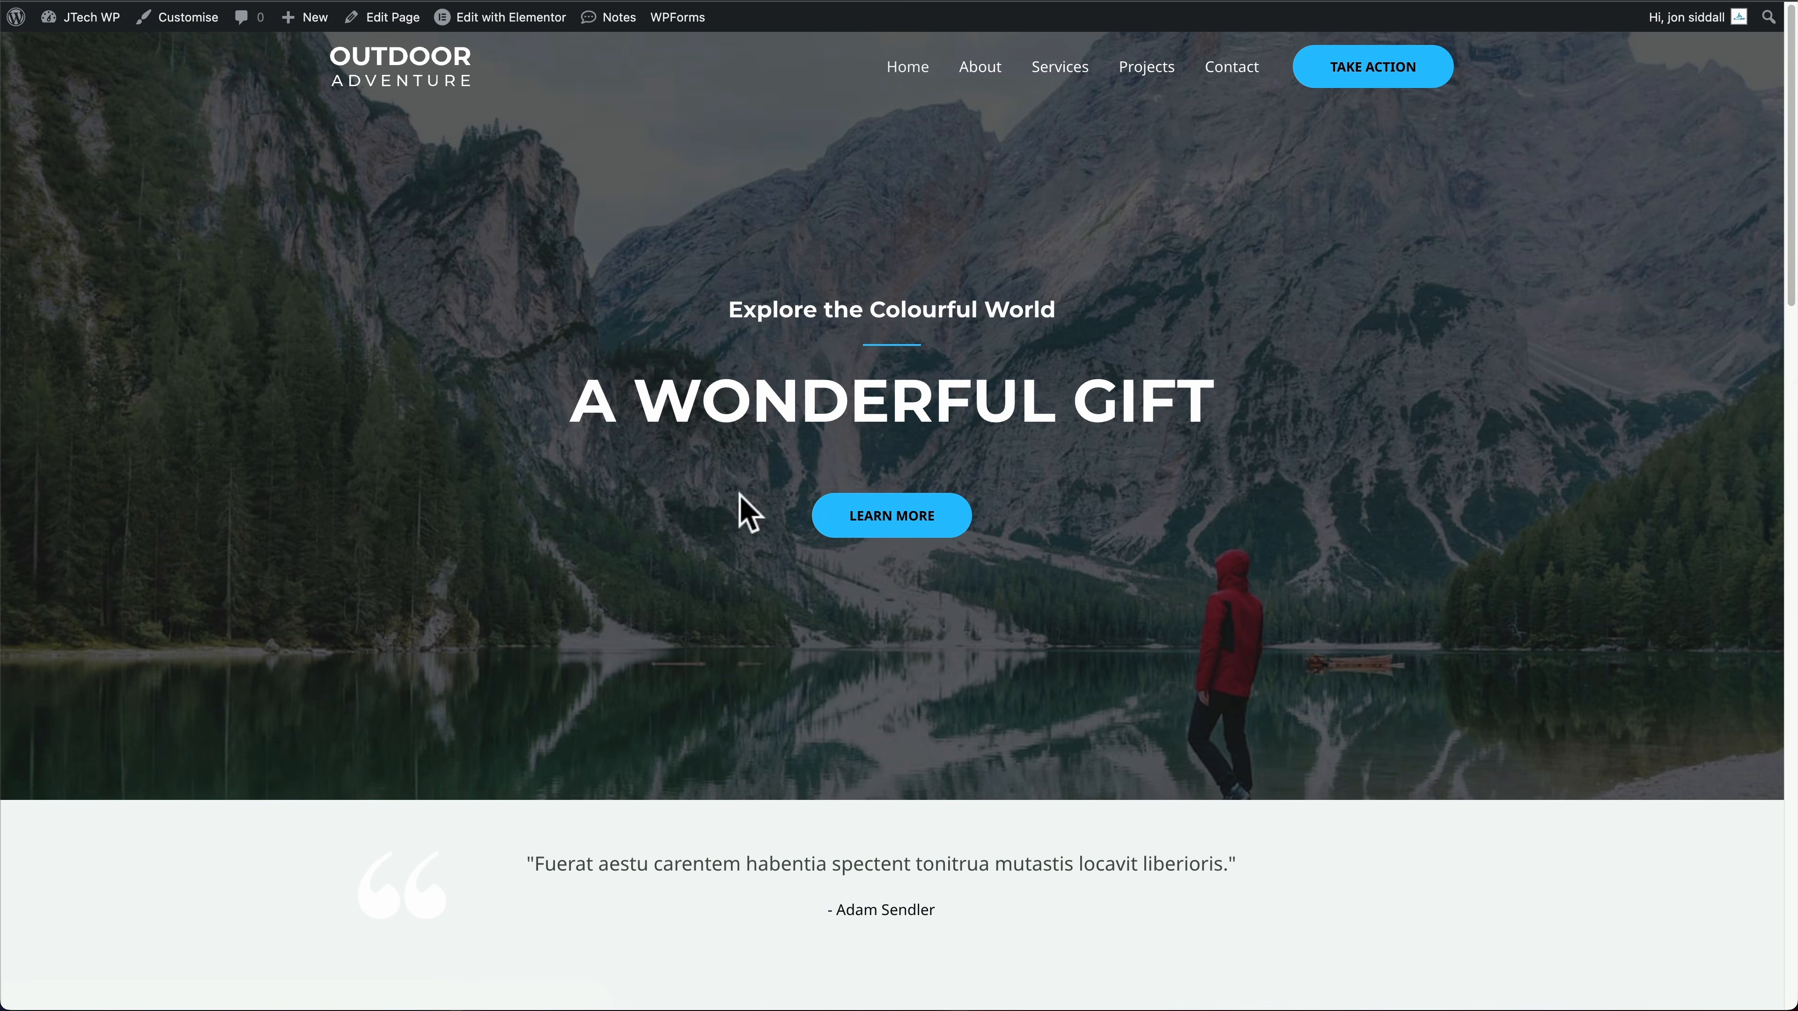
pyautogui.moveTo(19, 23)
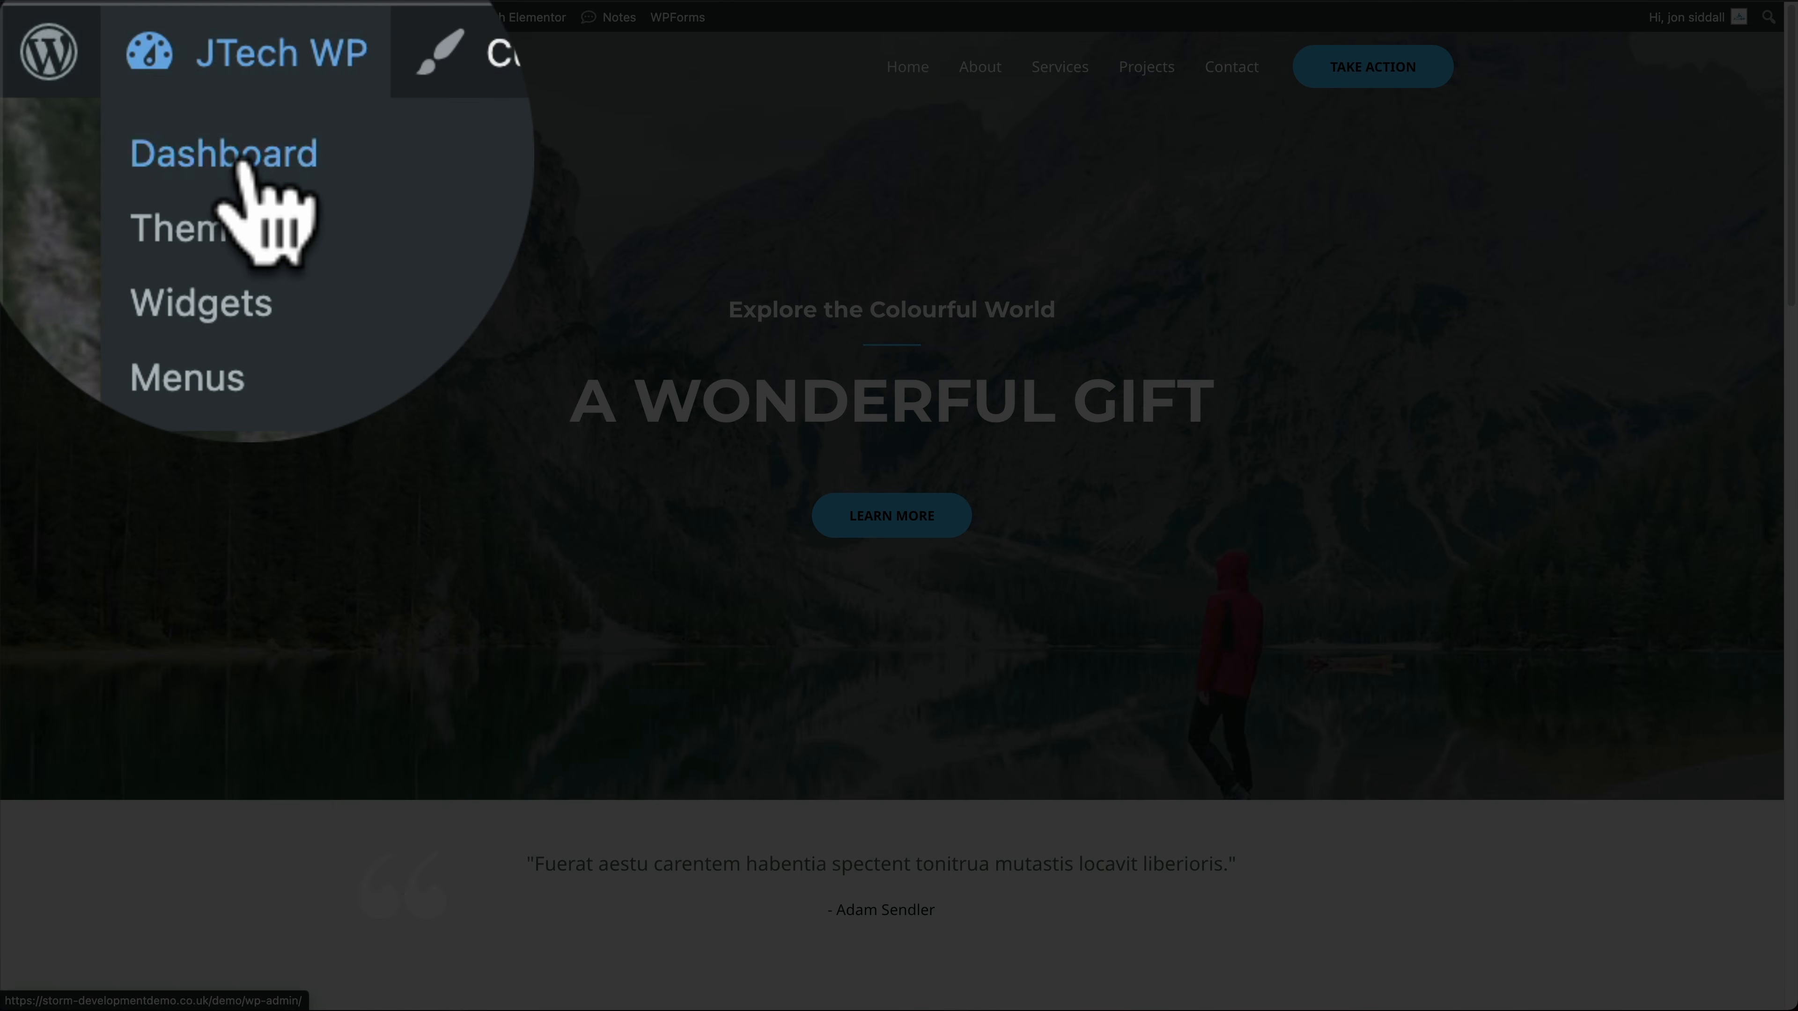
pyautogui.click(80, 54)
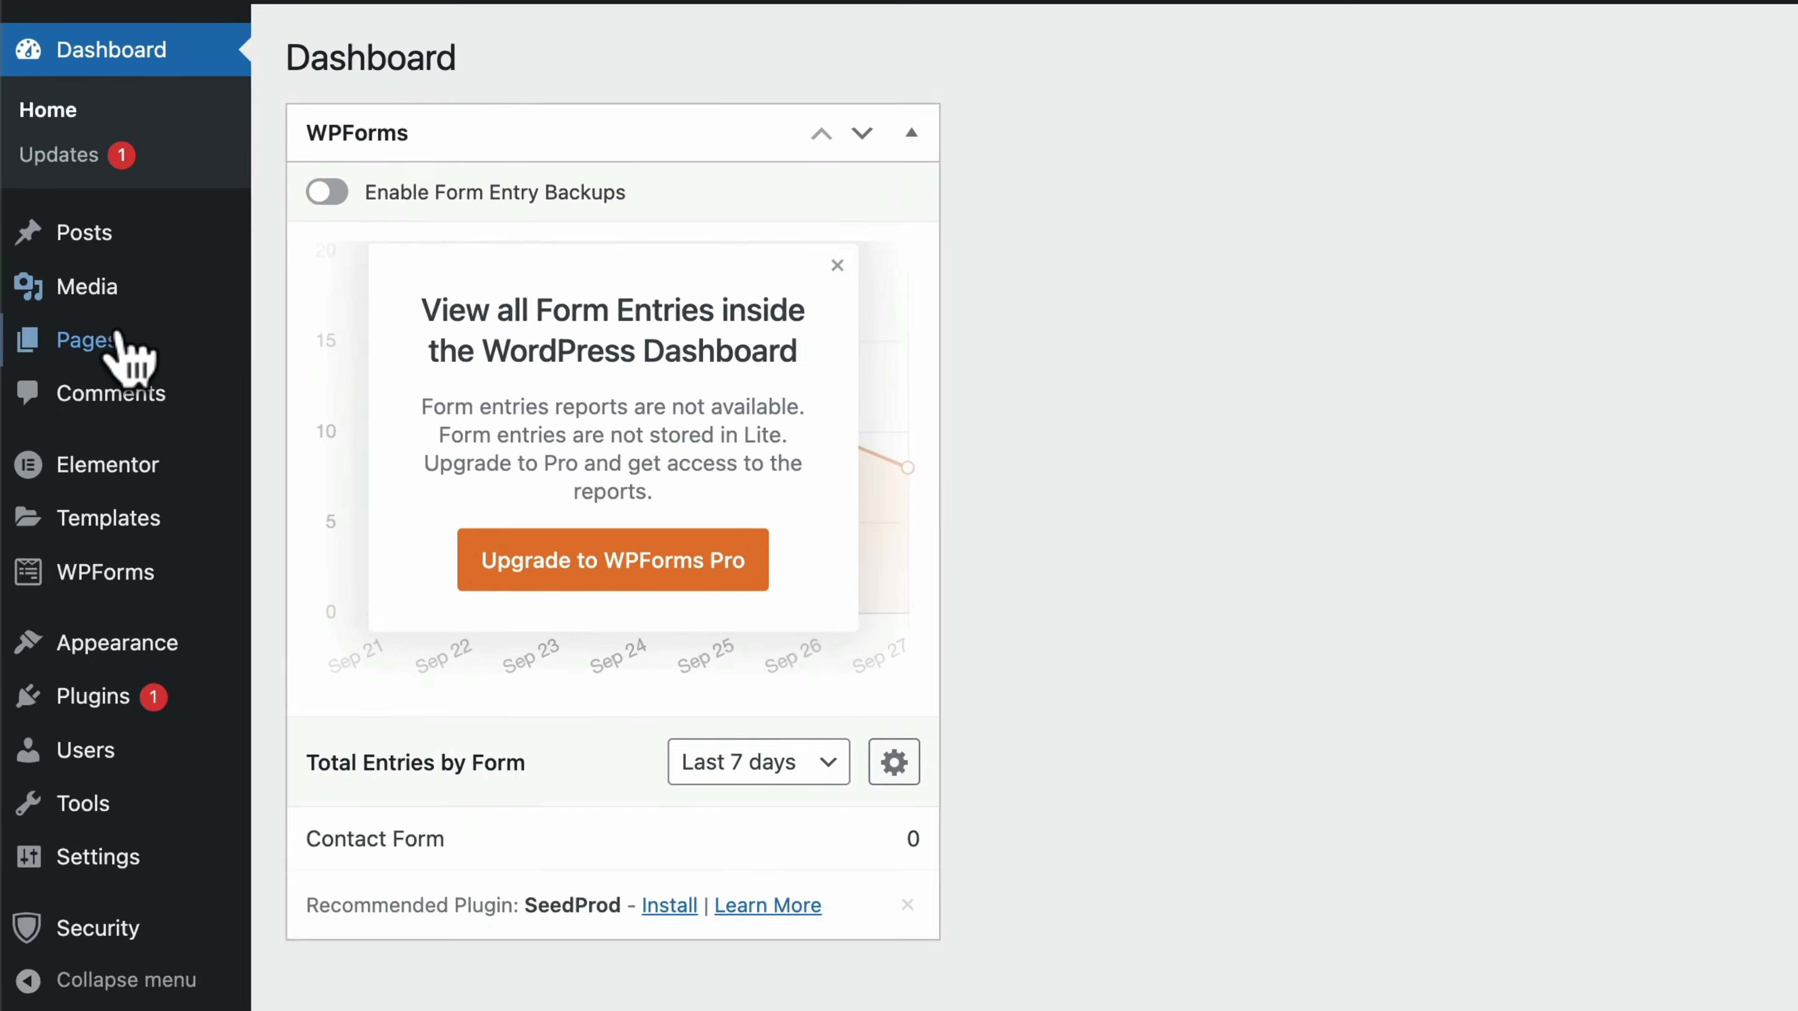
pyautogui.moveTo(61, 236)
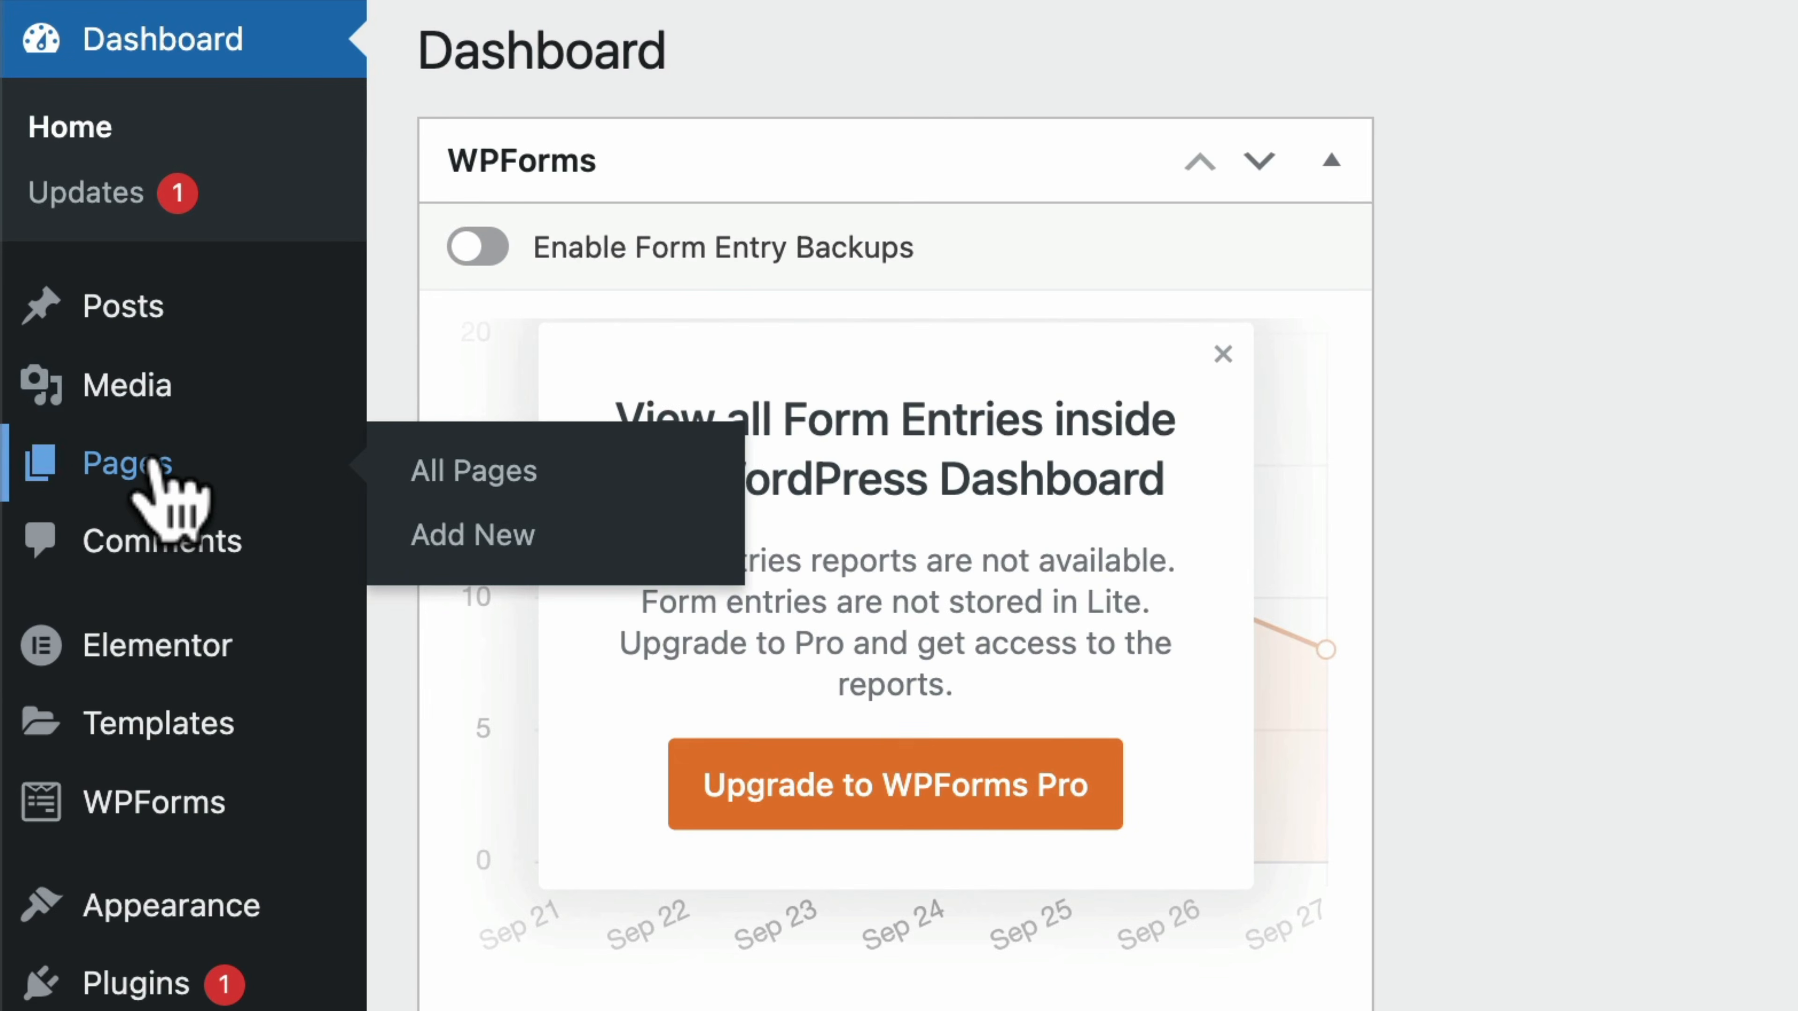
pyautogui.click(508, 484)
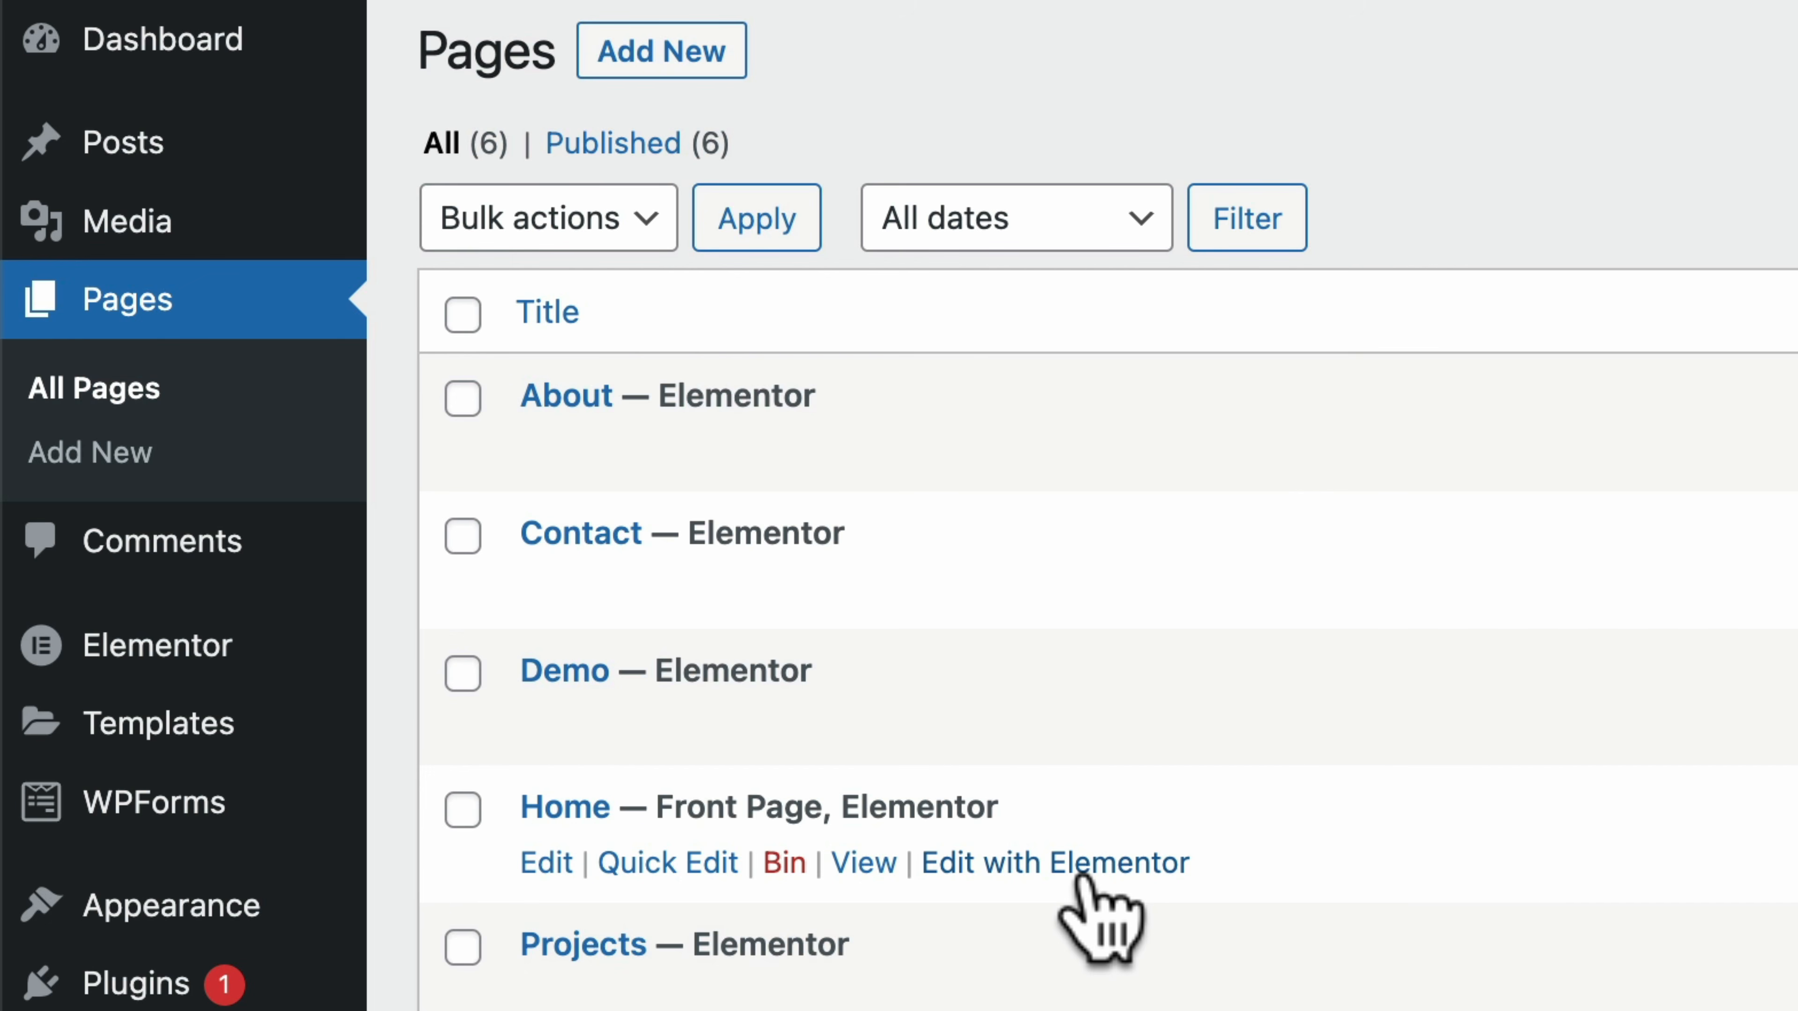
pyautogui.click(1079, 877)
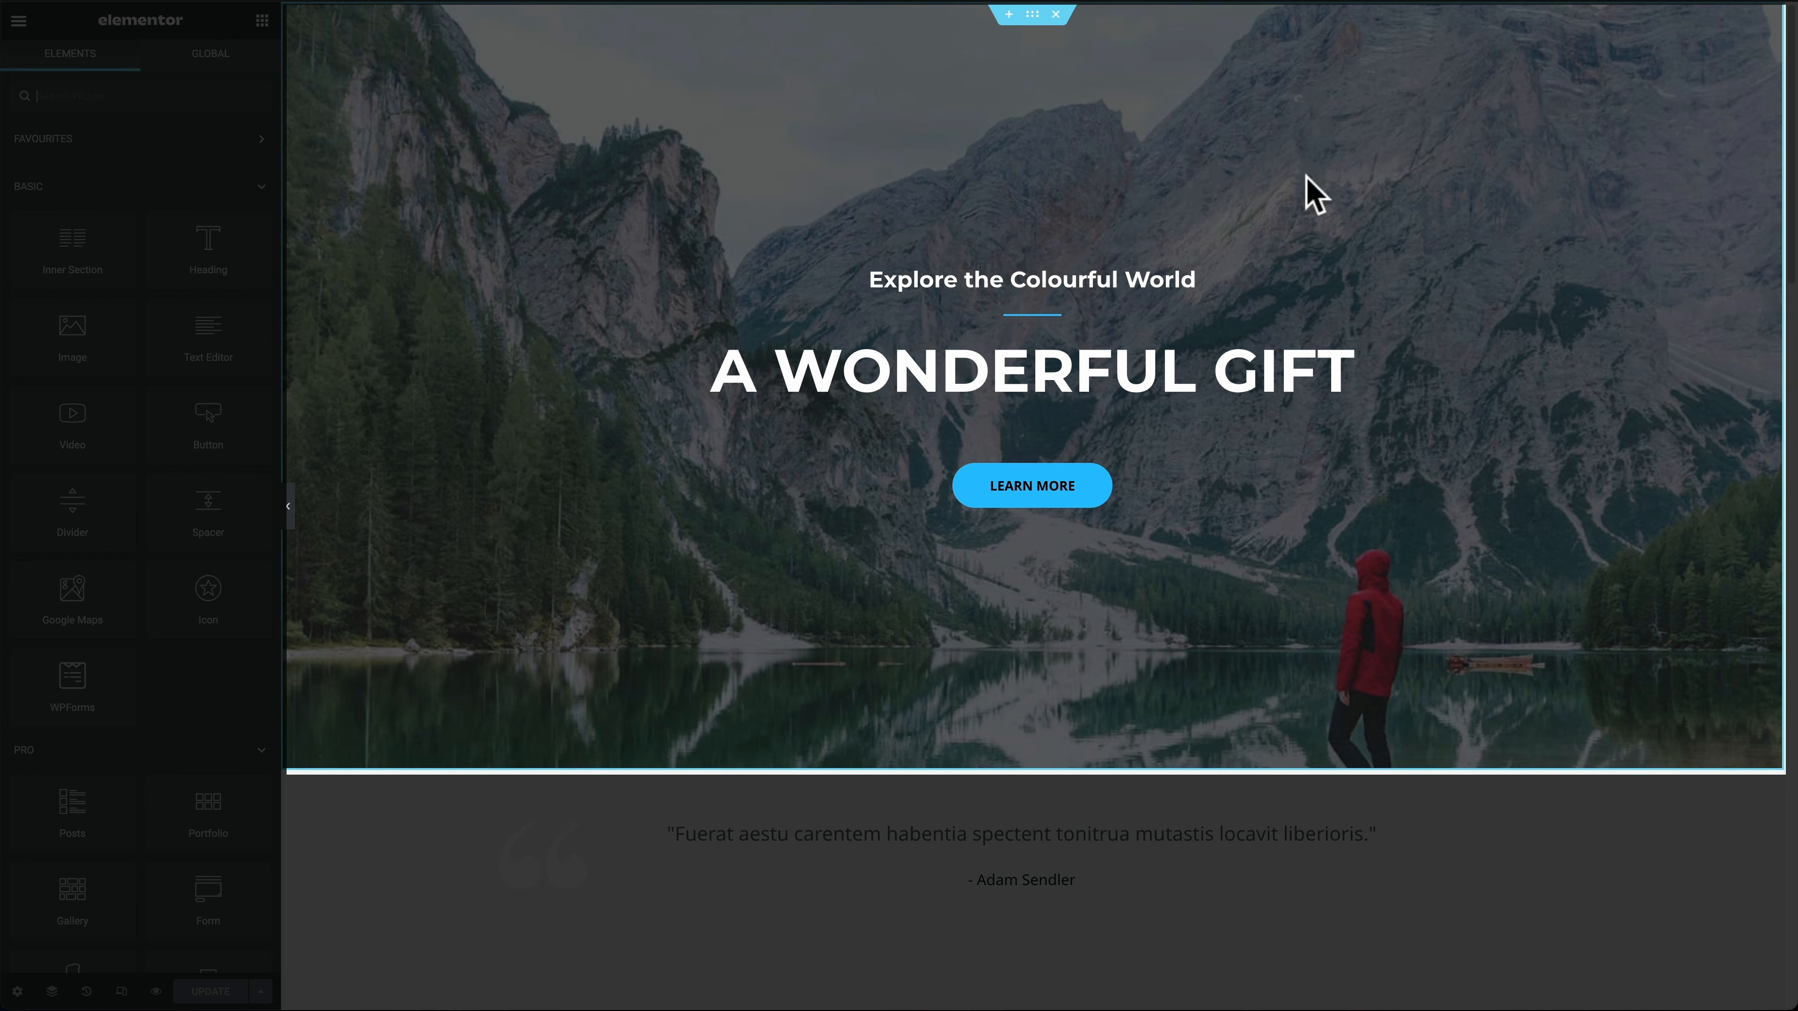
# Step: View the settings of the hero column and of the Upcoming Events section
pyautogui.click(669, 269)
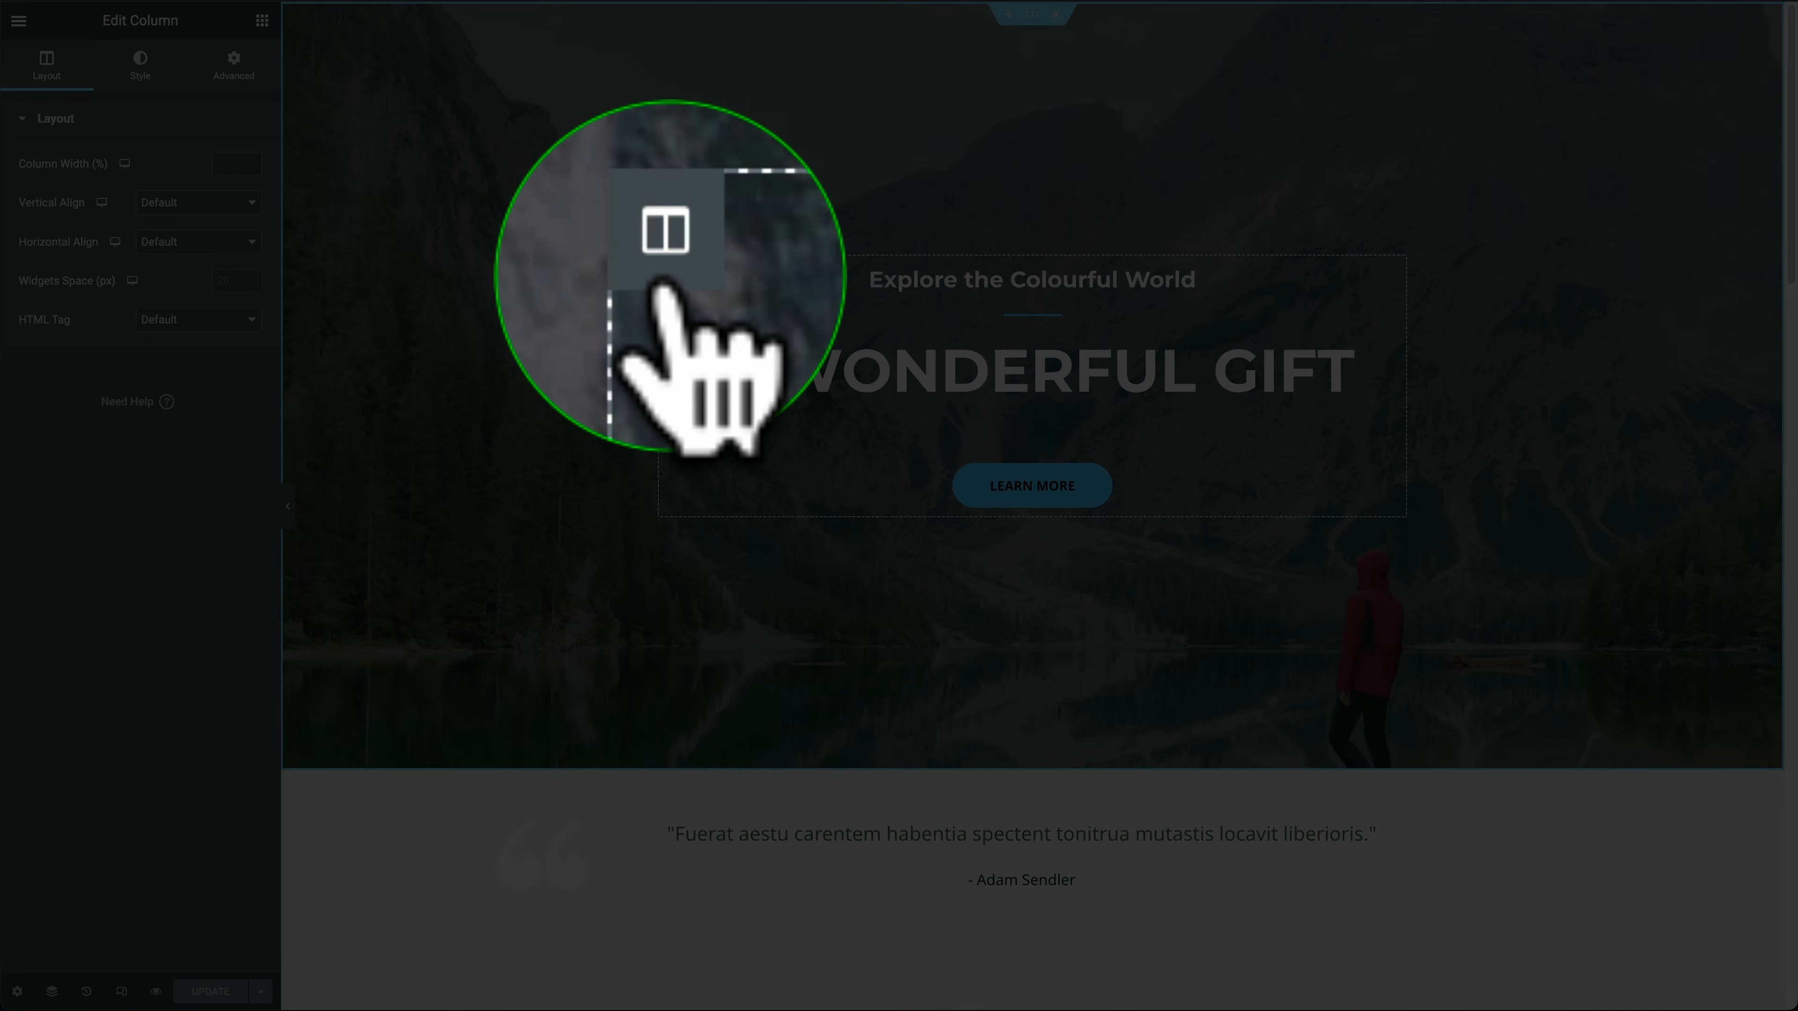
pyautogui.scroll(-10, 1497, 406)
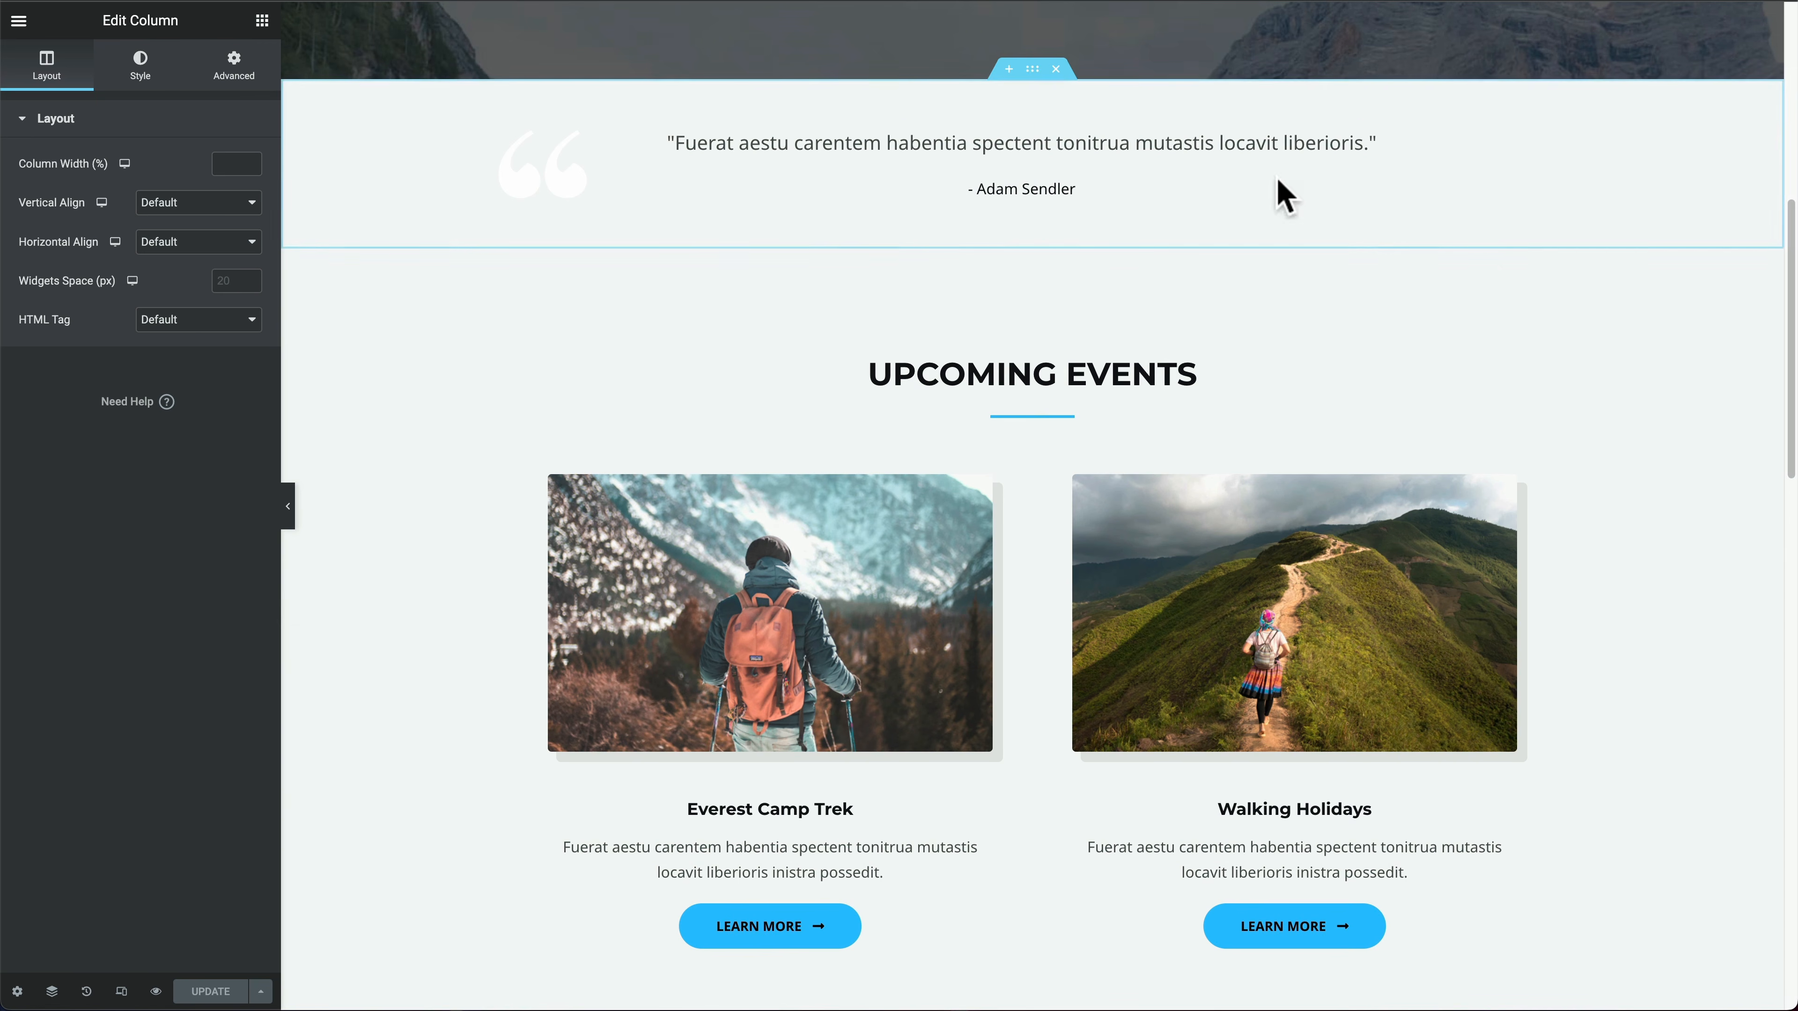
pyautogui.click(1032, 239)
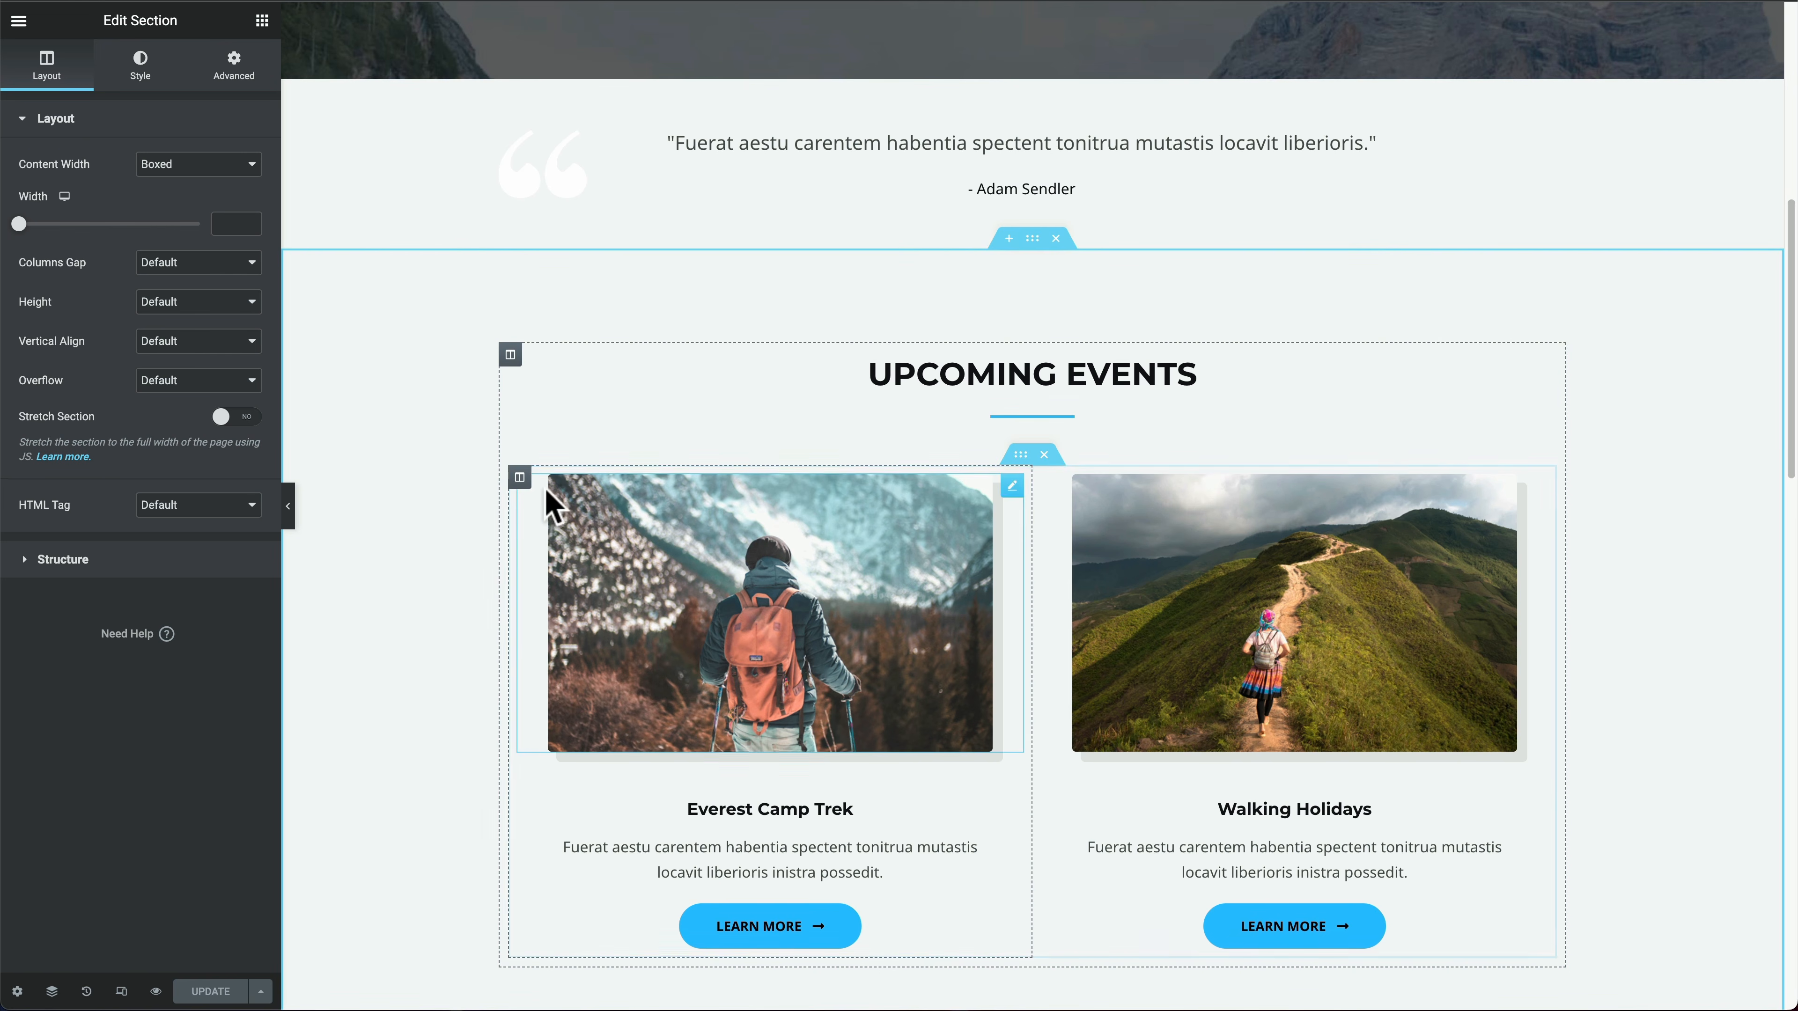
# Step: Replace the title of the small heading at the top of the hero section with "My heading"
pyautogui.scroll(10, 1558, 333)
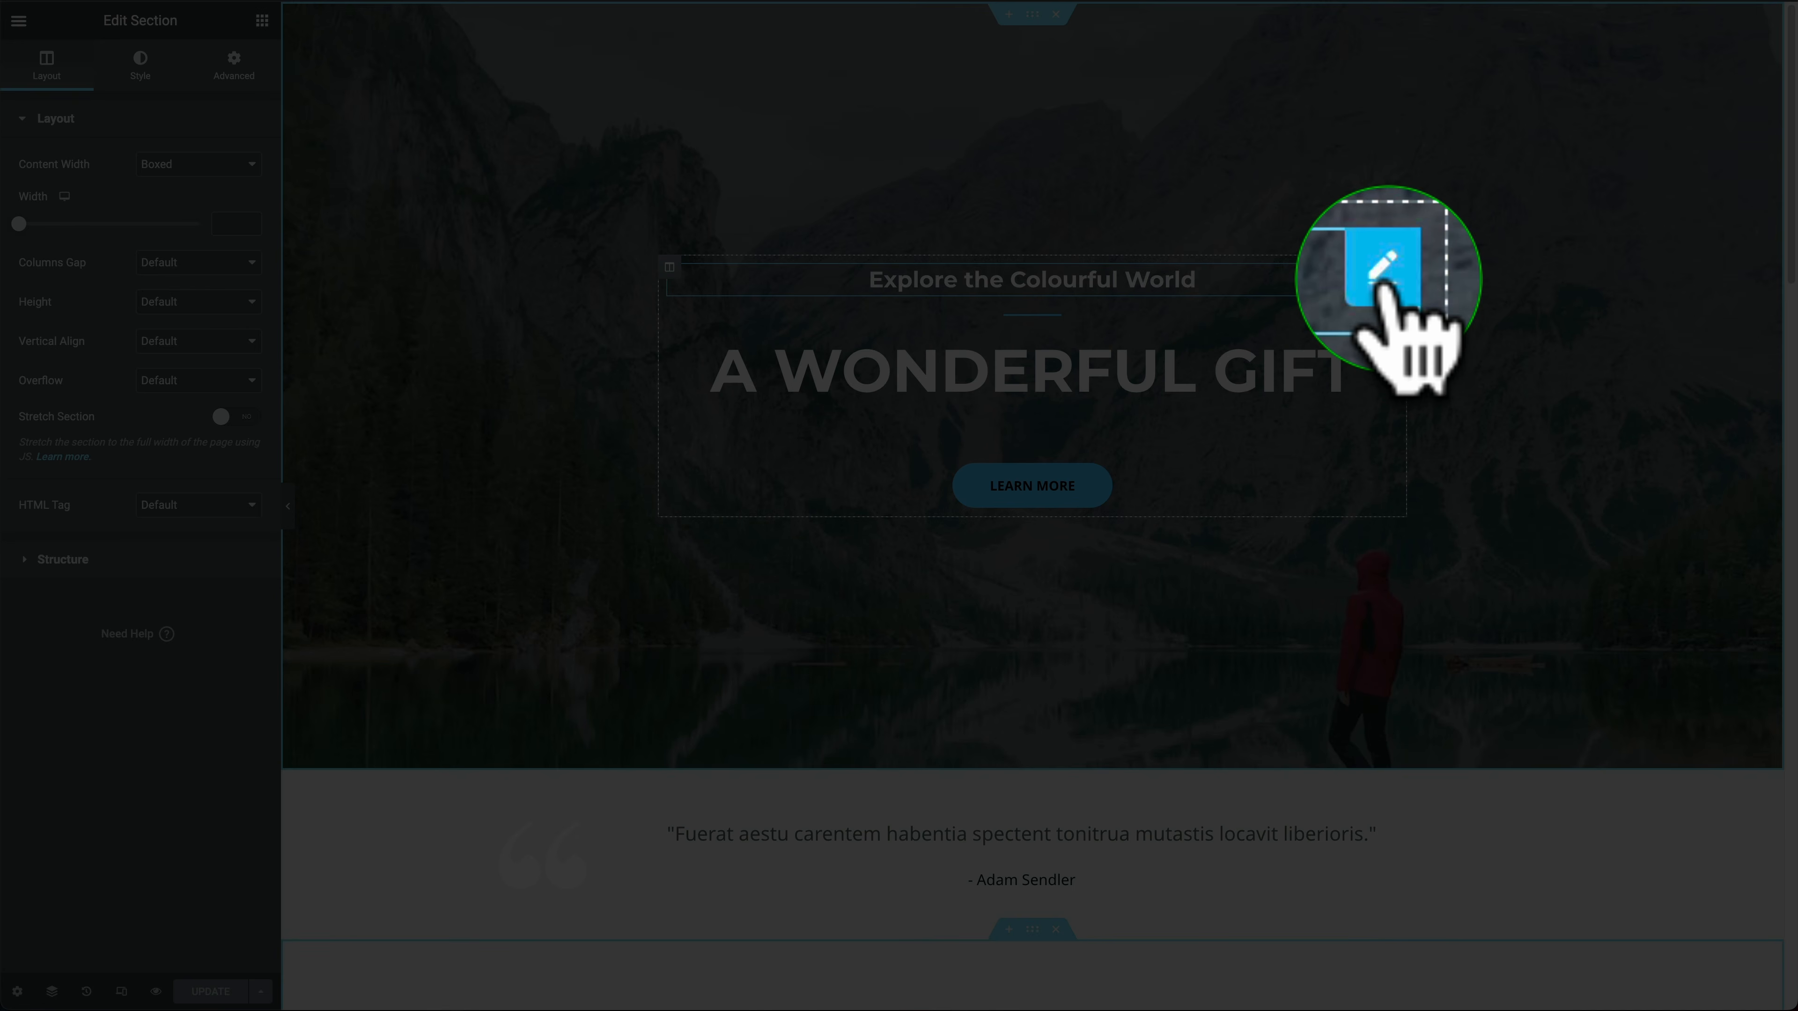
pyautogui.click(1386, 273)
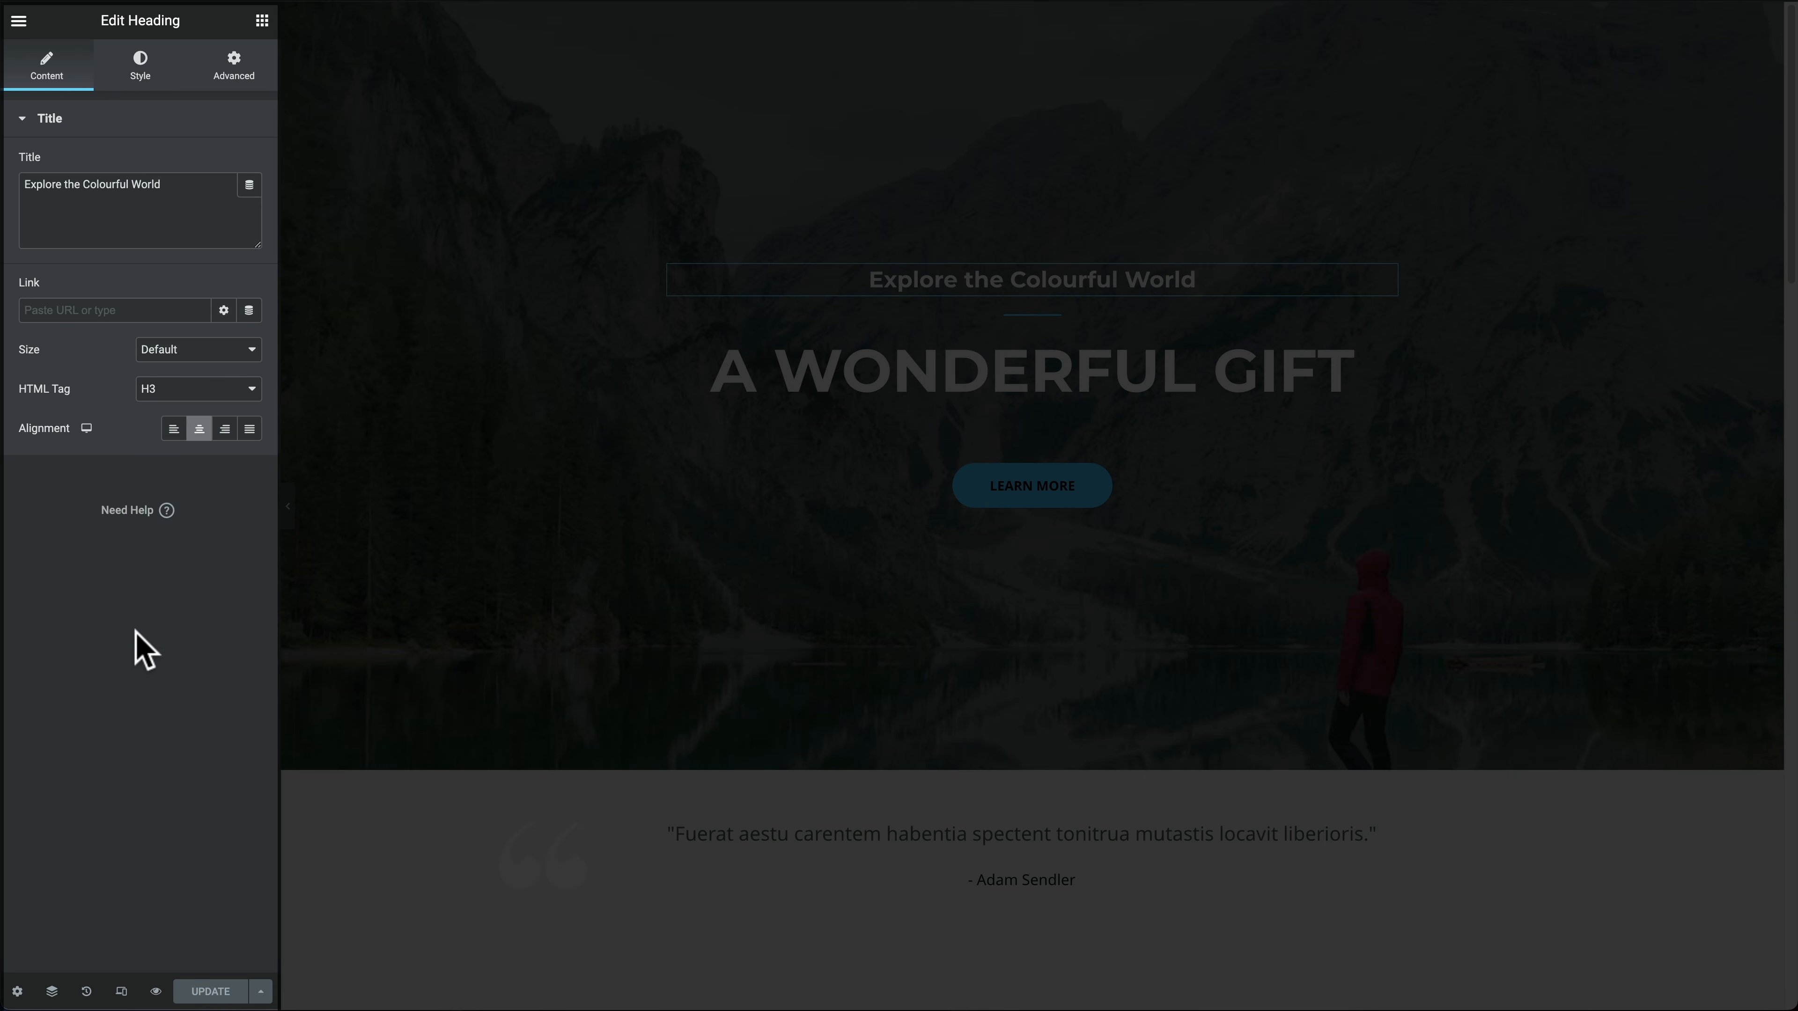
pyautogui.click(182, 186)
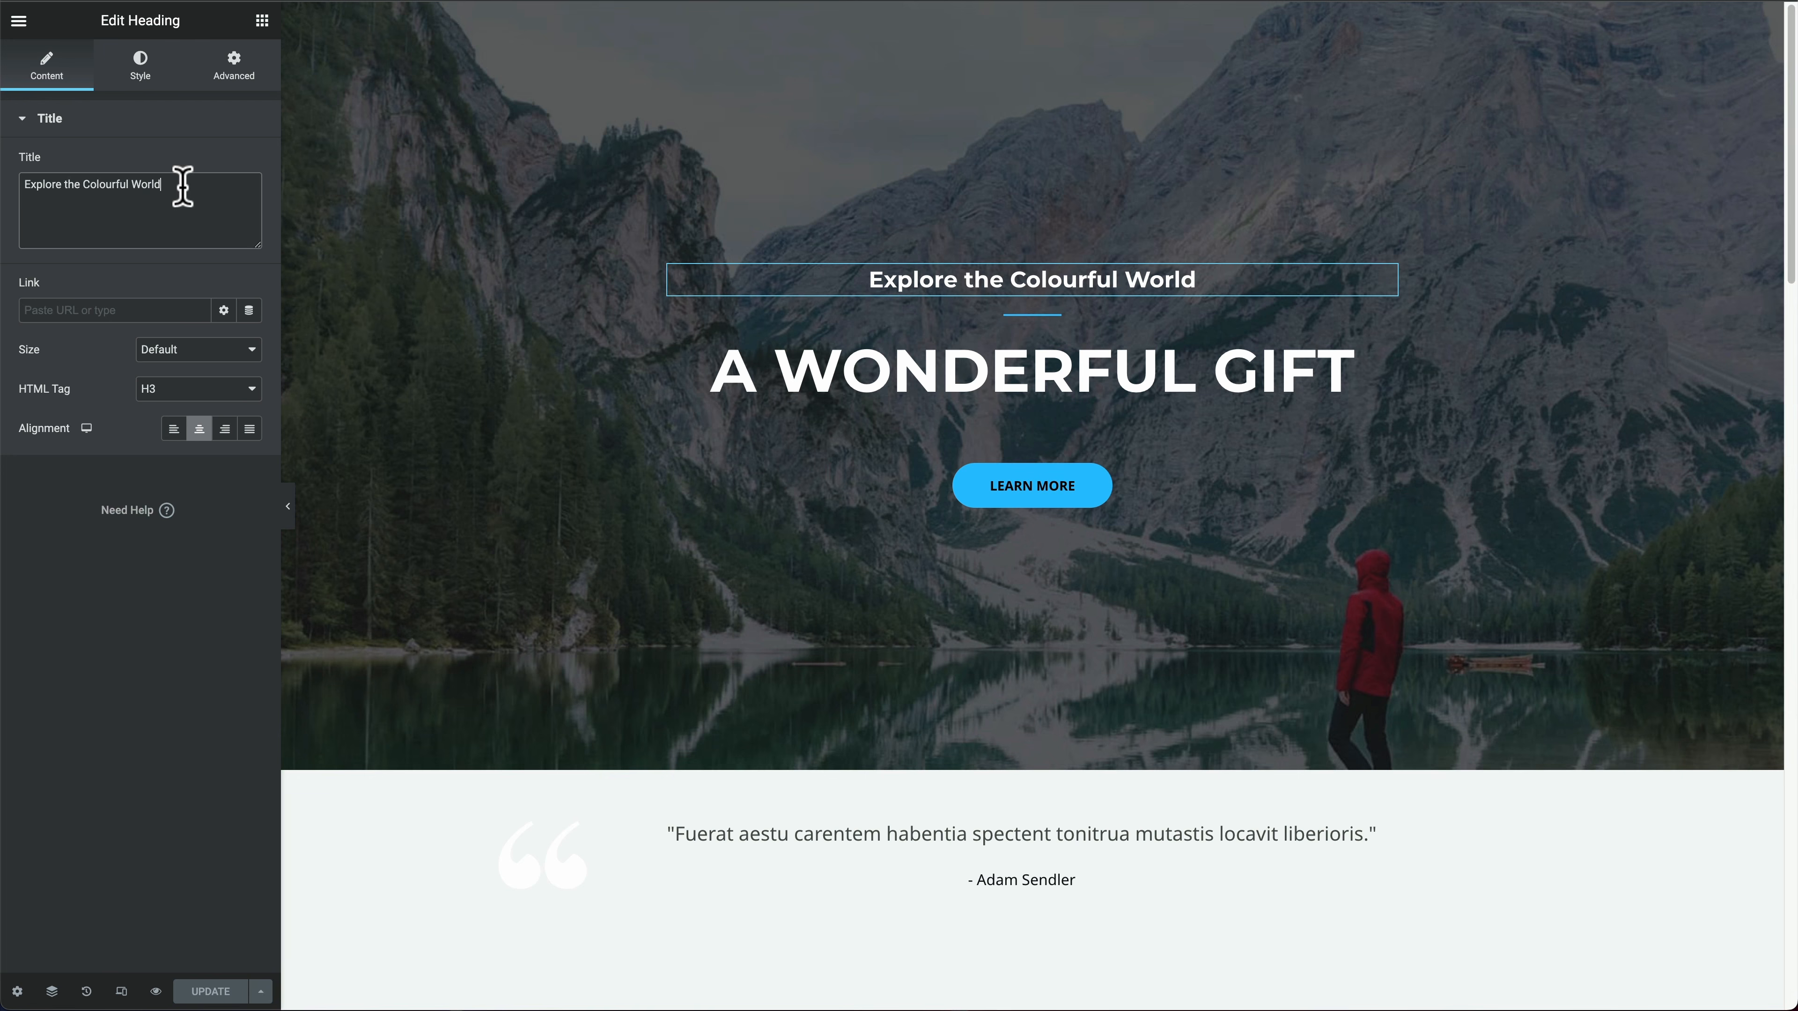
pyautogui.moveTo(182, 187); pyautogui.dragTo(19, 179)
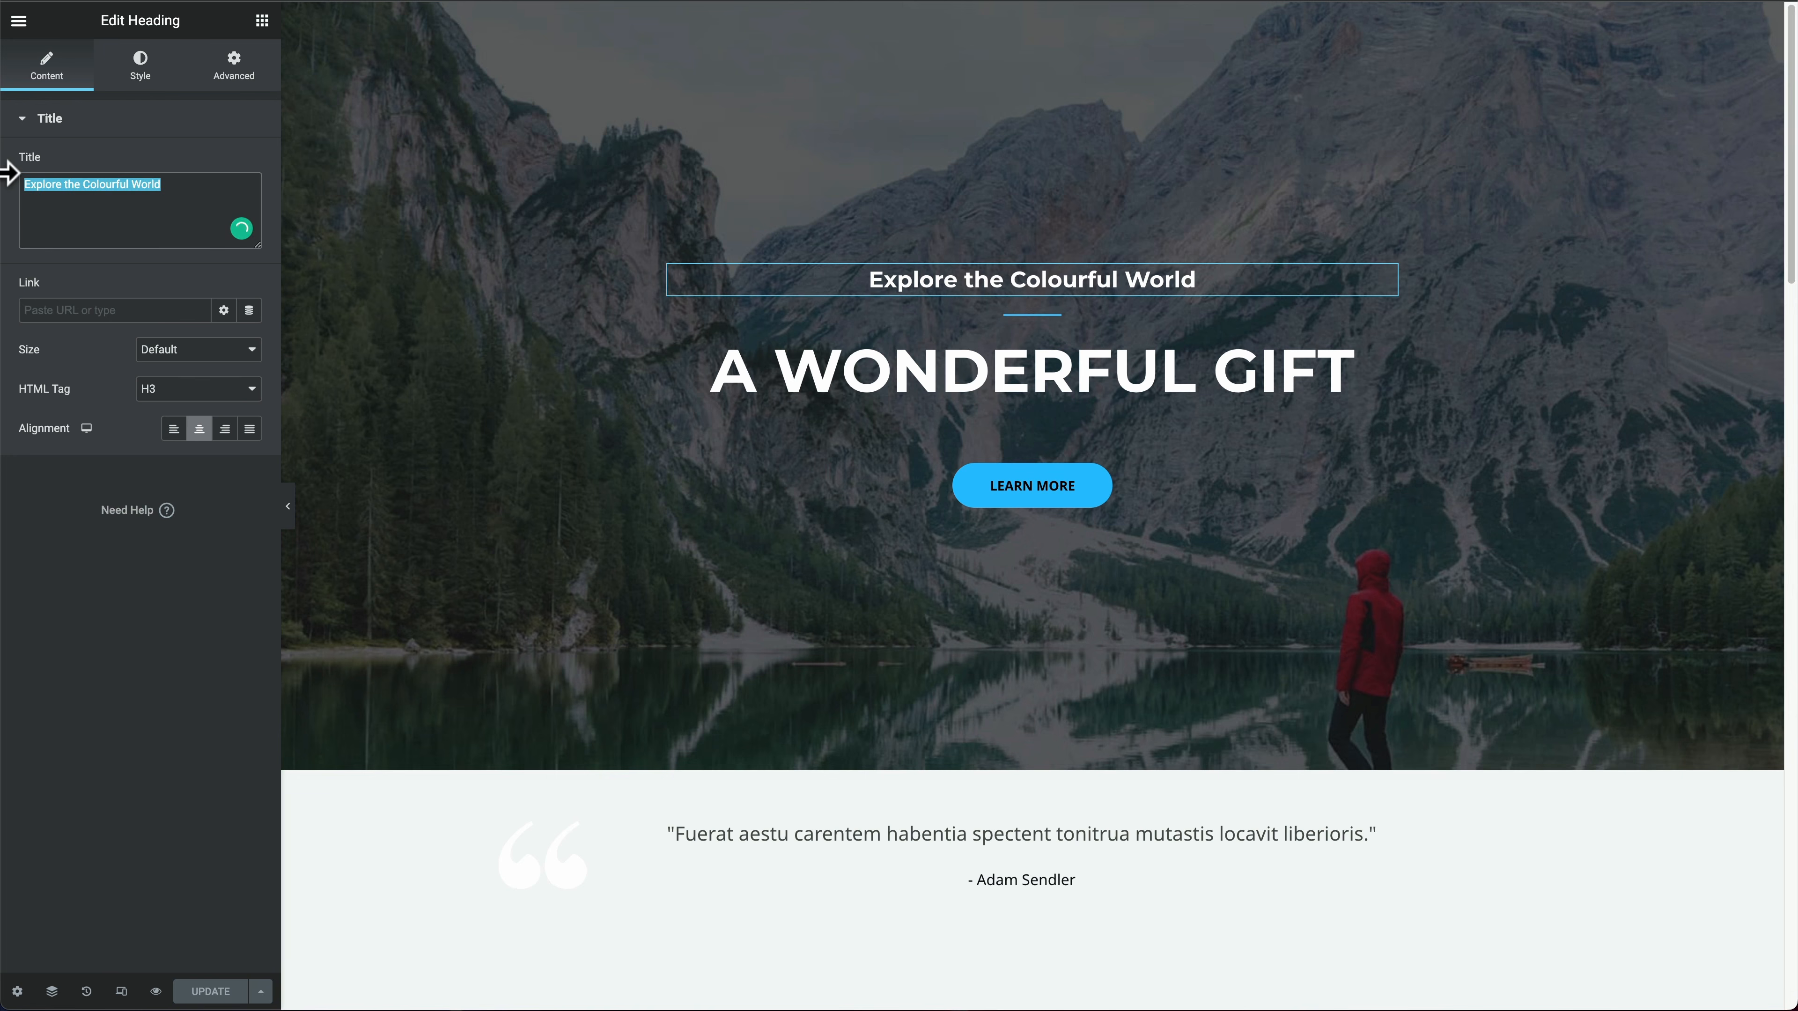
pyautogui.write('My heading')
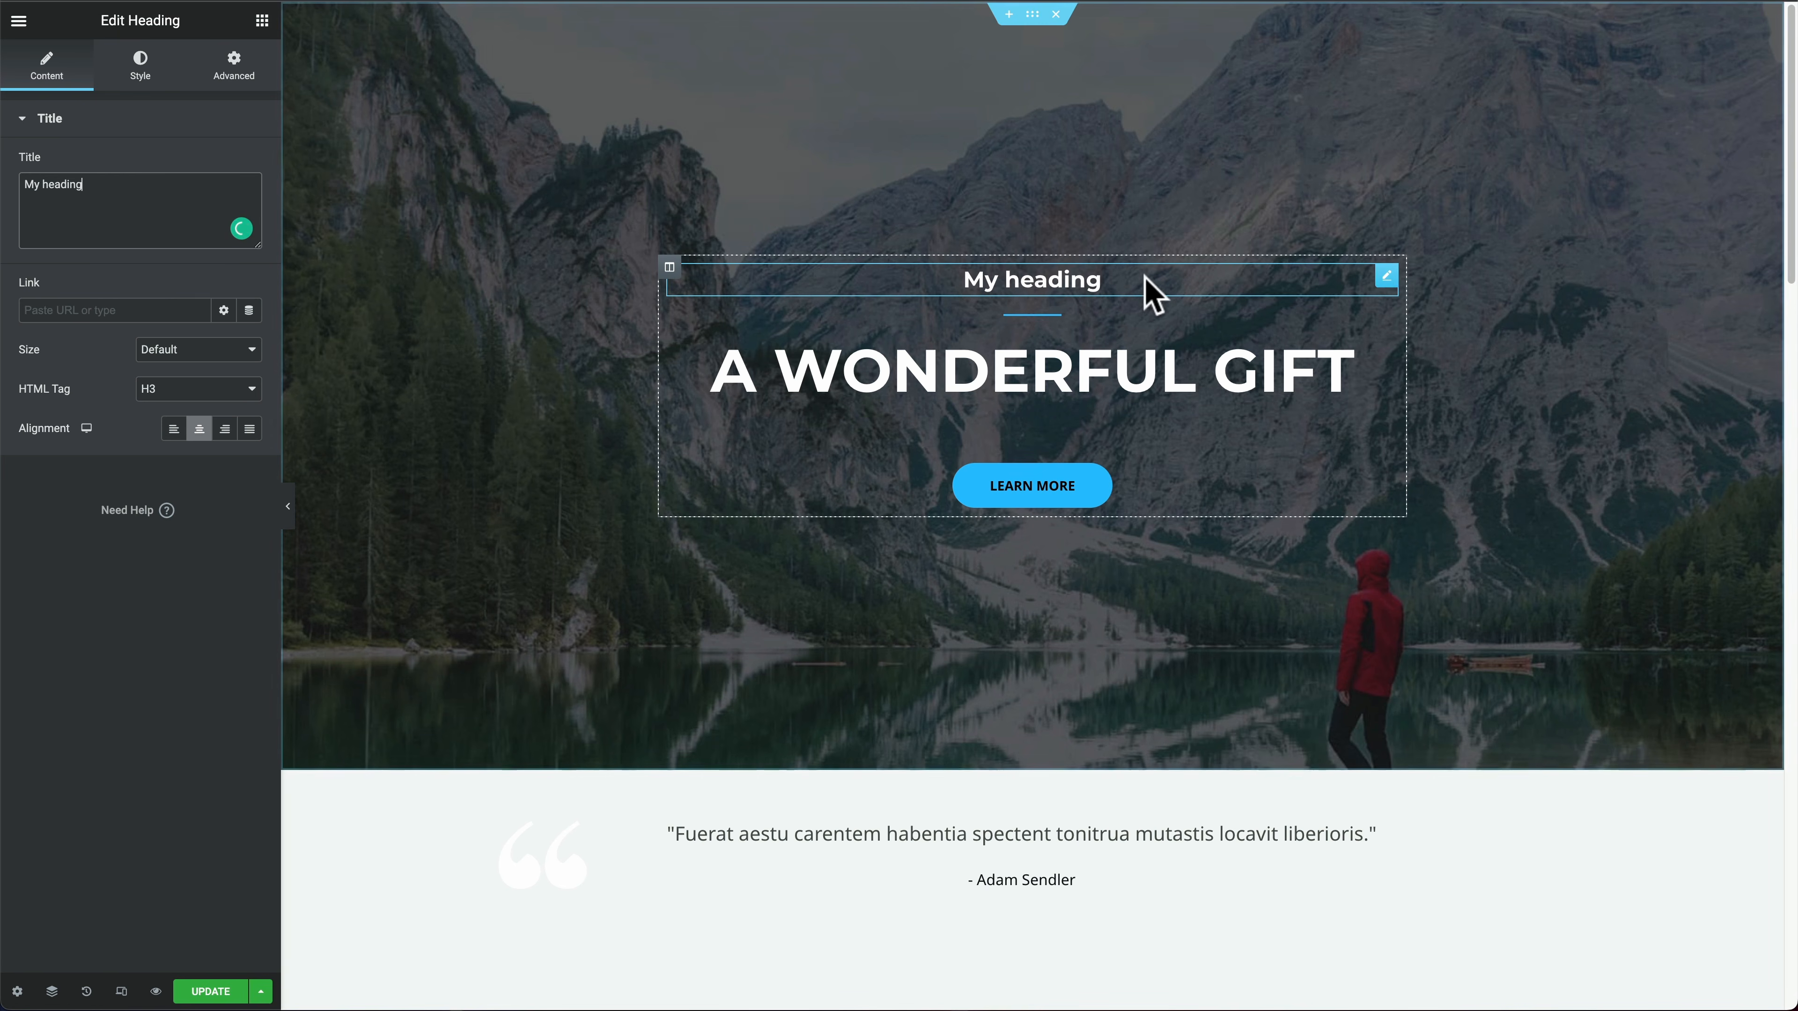
# Step: Change the large hero heading's title to "How to use elementor"
pyautogui.click(1385, 351)
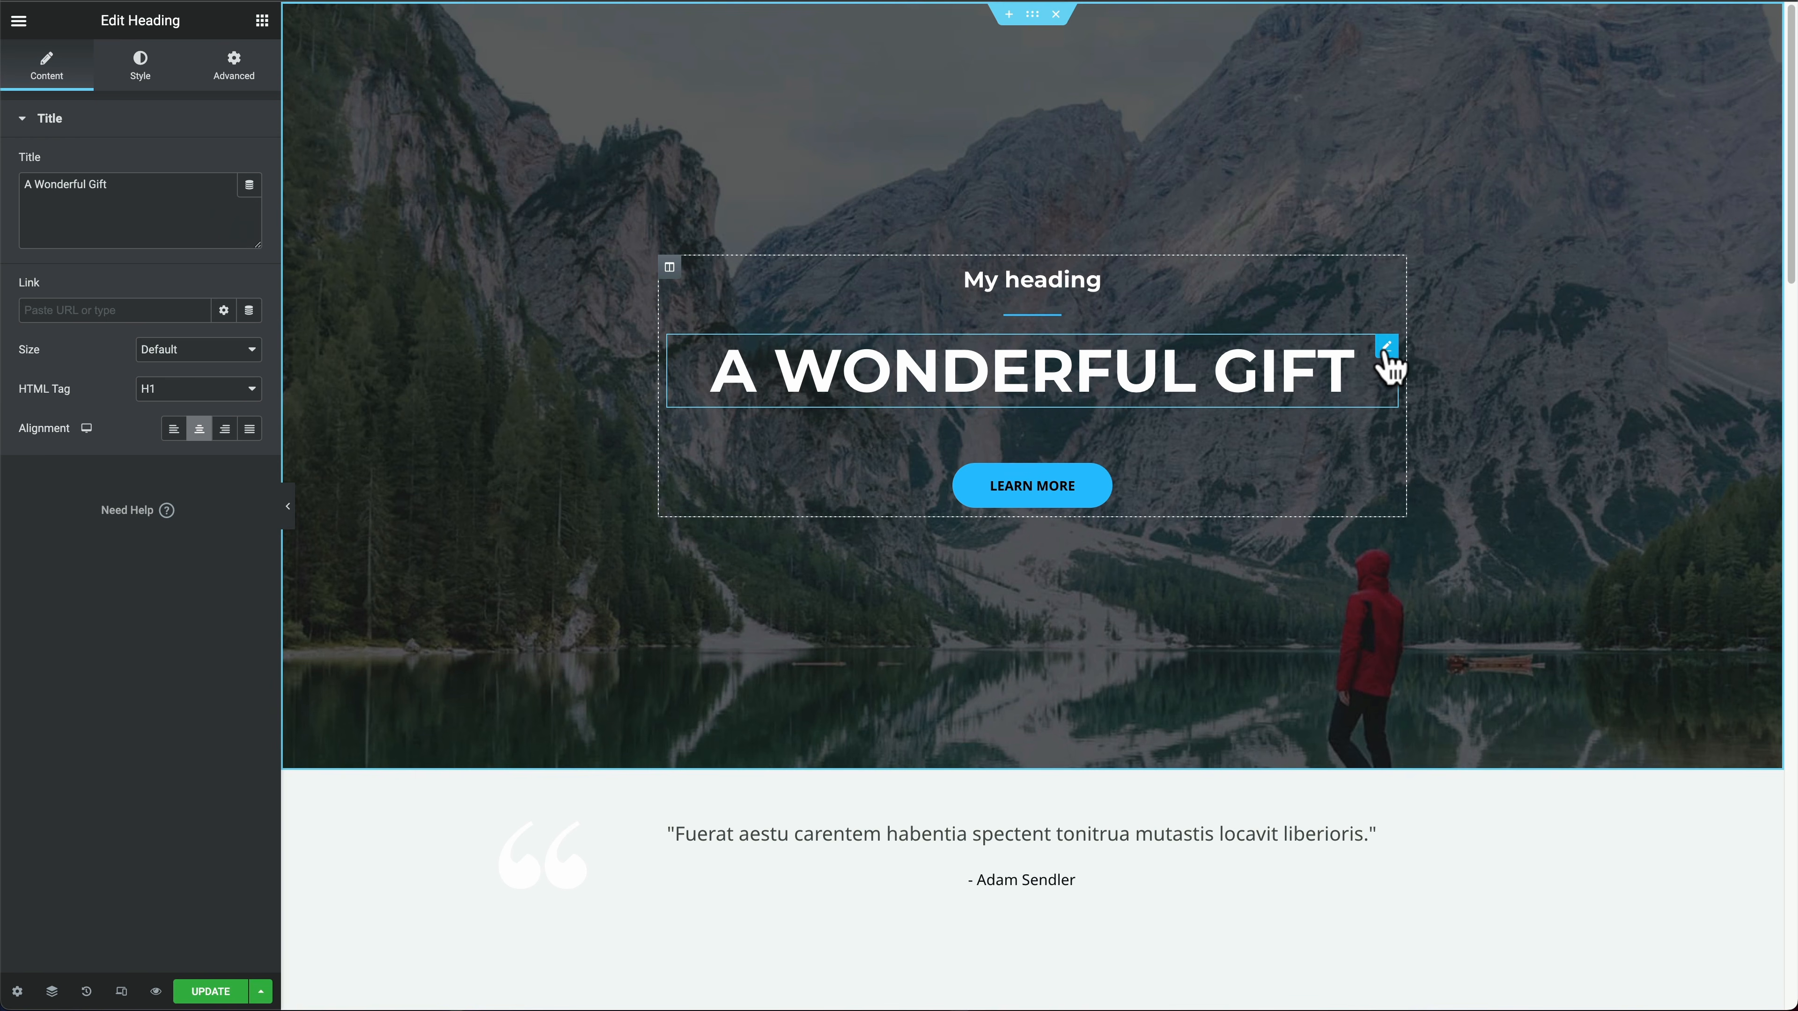
pyautogui.moveTo(147, 184); pyautogui.dragTo(8, 165)
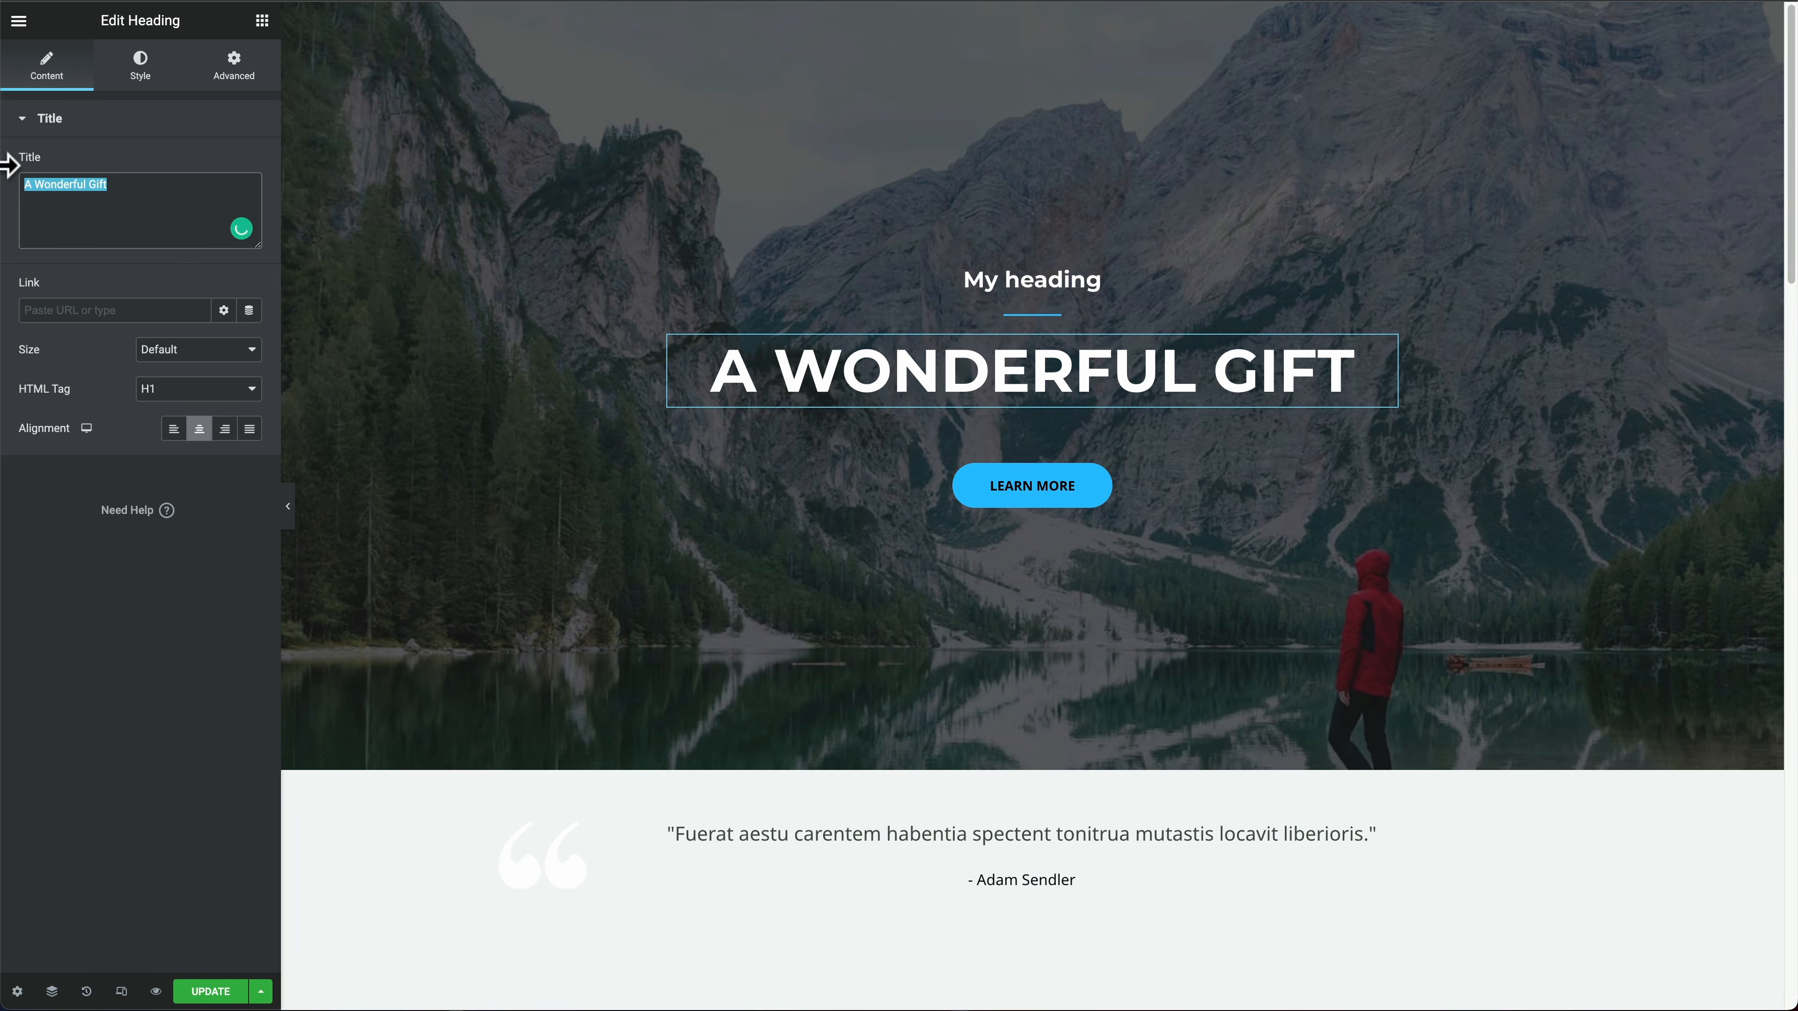
pyautogui.write('How to use eleme')
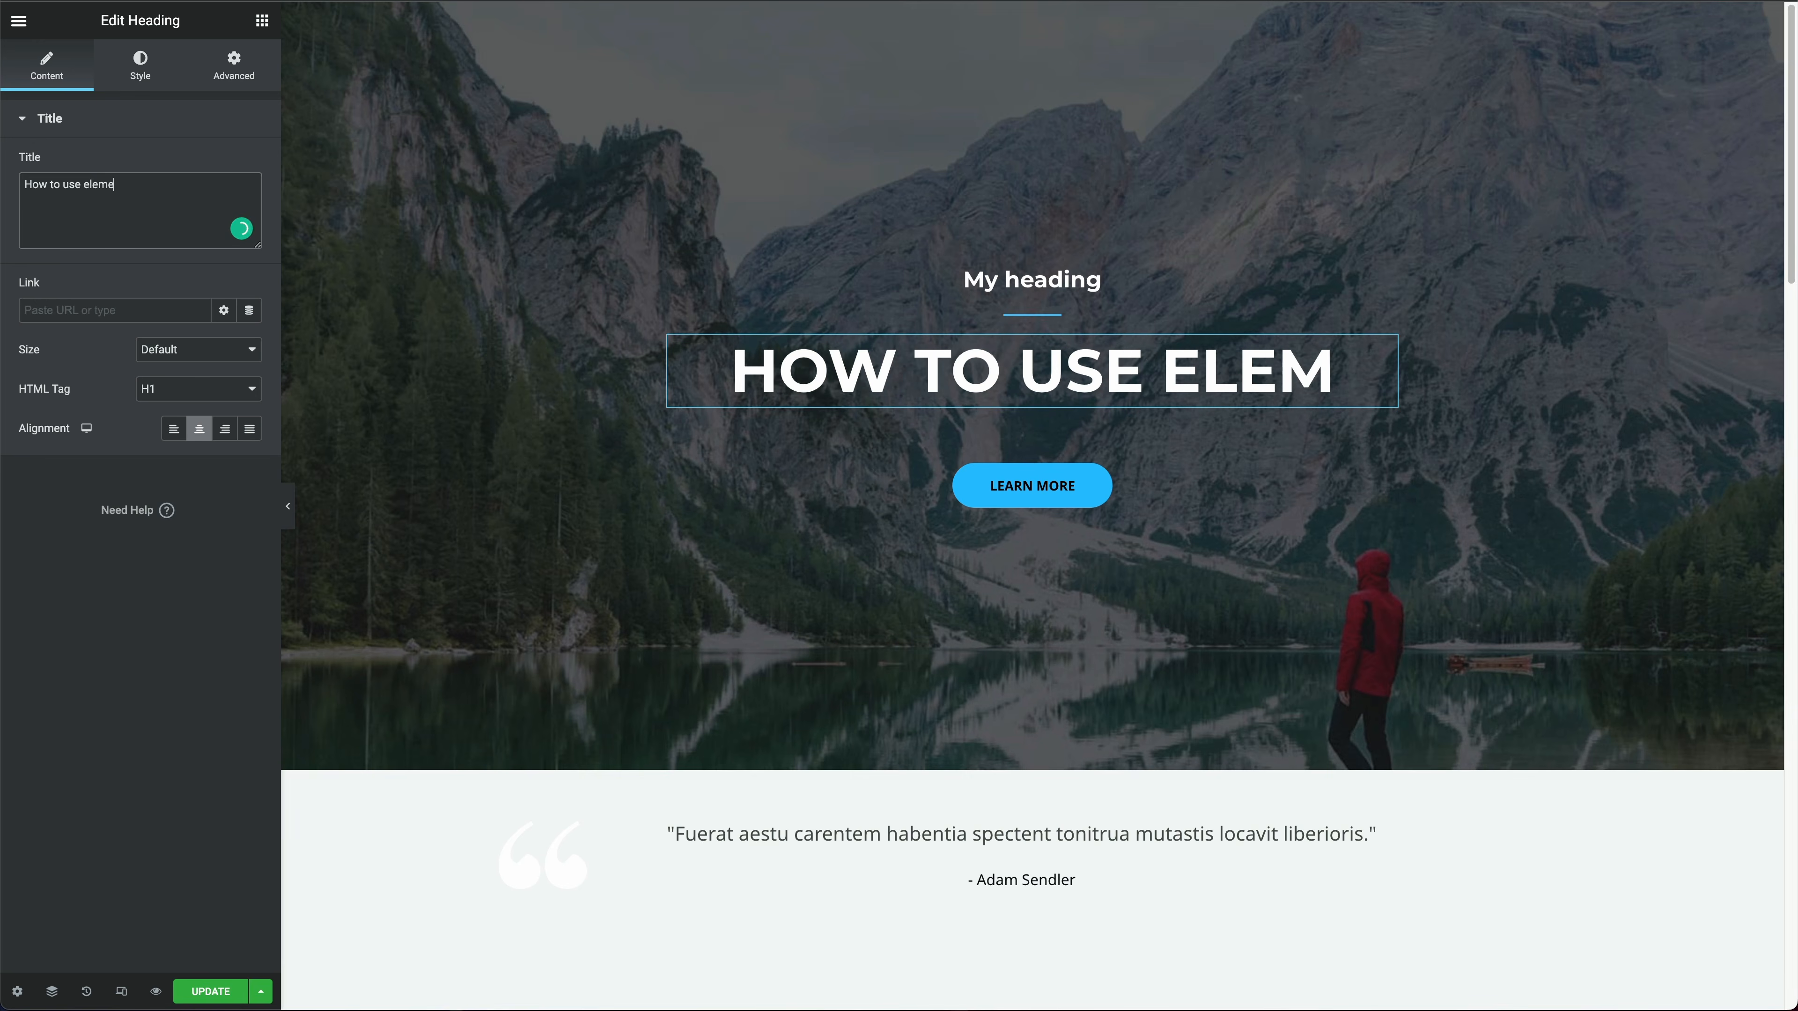
pyautogui.write('ntor')
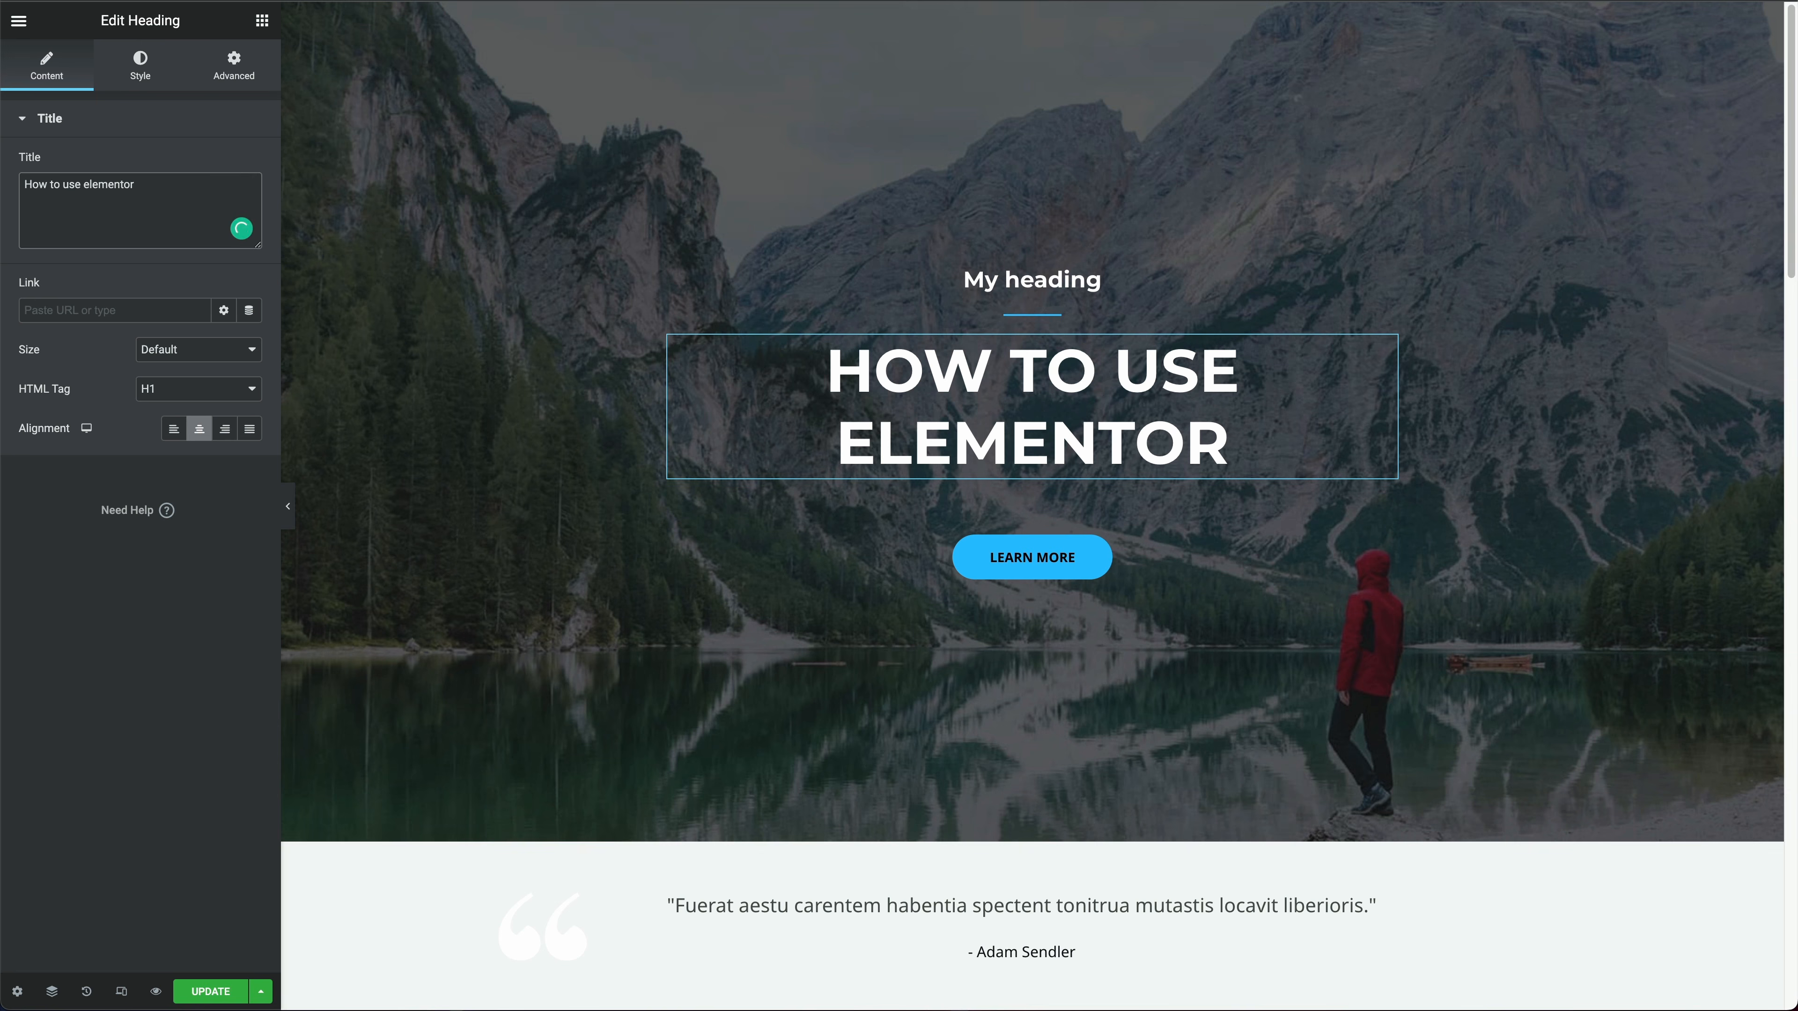
# Step: Replace the small heading above the main hero title with "quick guide", editing it directly on the page
pyautogui.click(1081, 281)
pyautogui.moveTo(1112, 281); pyautogui.dragTo(967, 279)
pyautogui.write('quick guide')
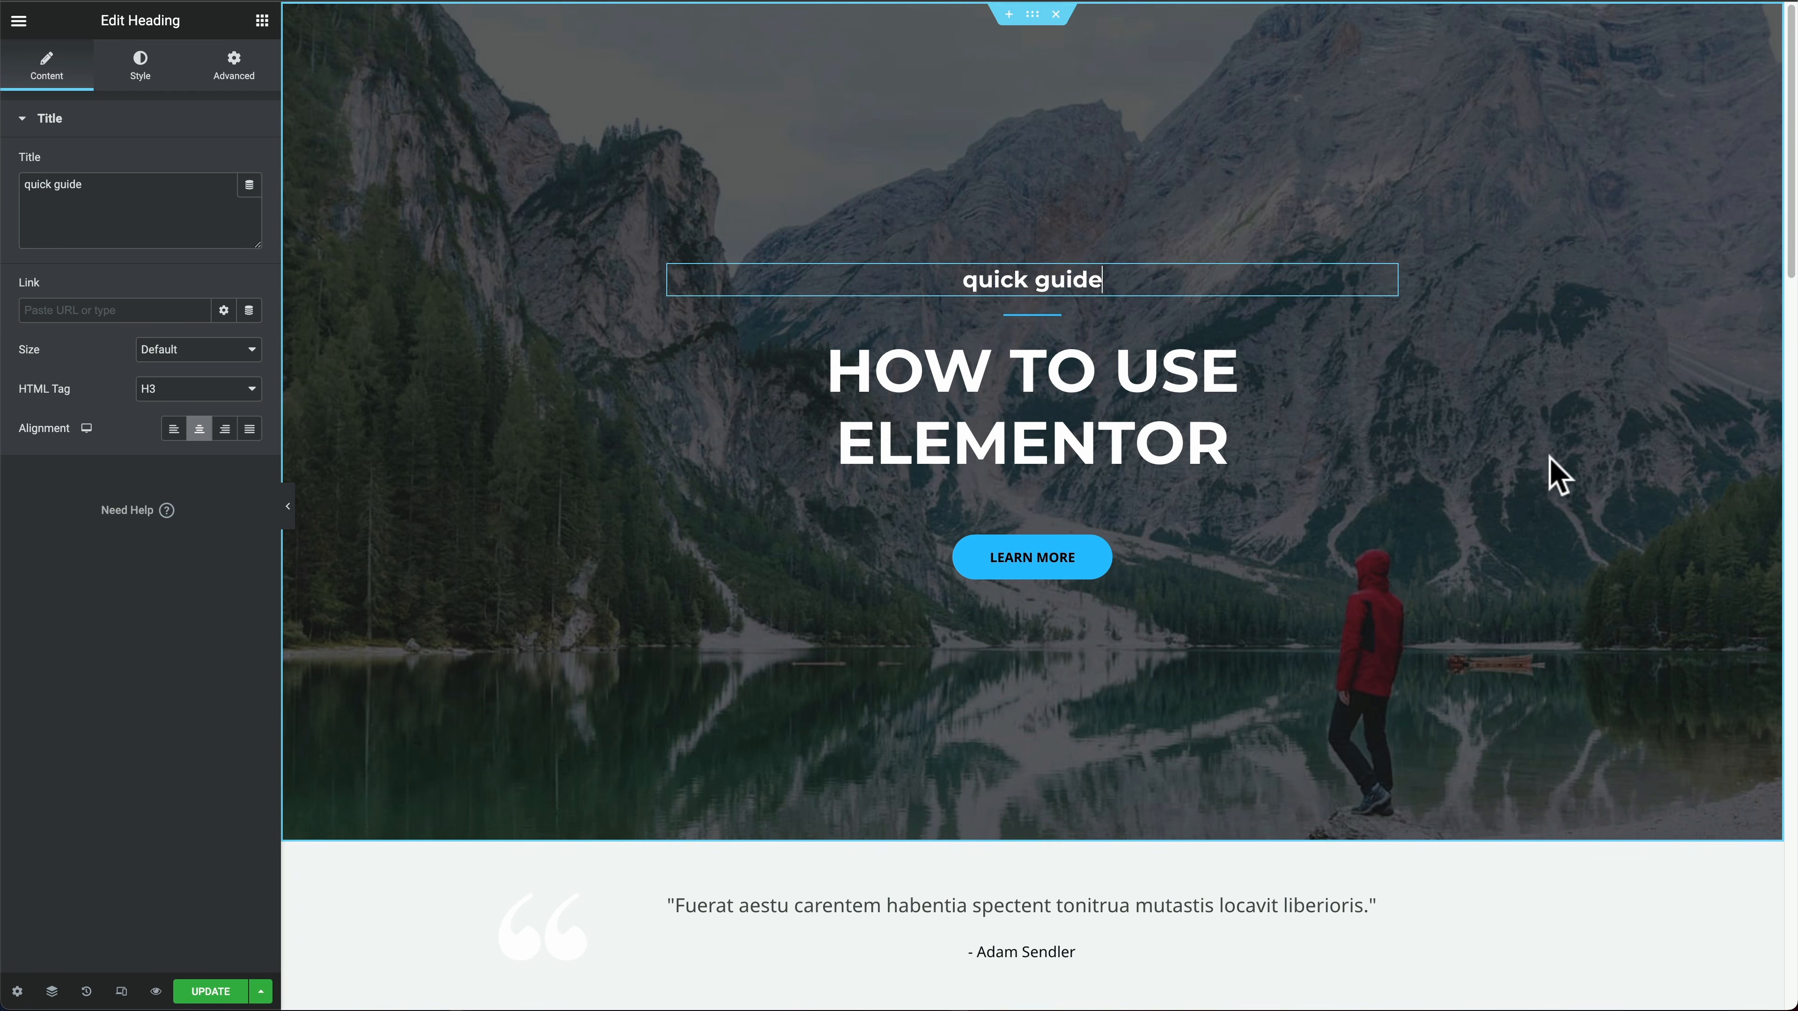
# Step: Add a new single-column section at the end of the page, above the footer
pyautogui.scroll(-15, 1553, 557)
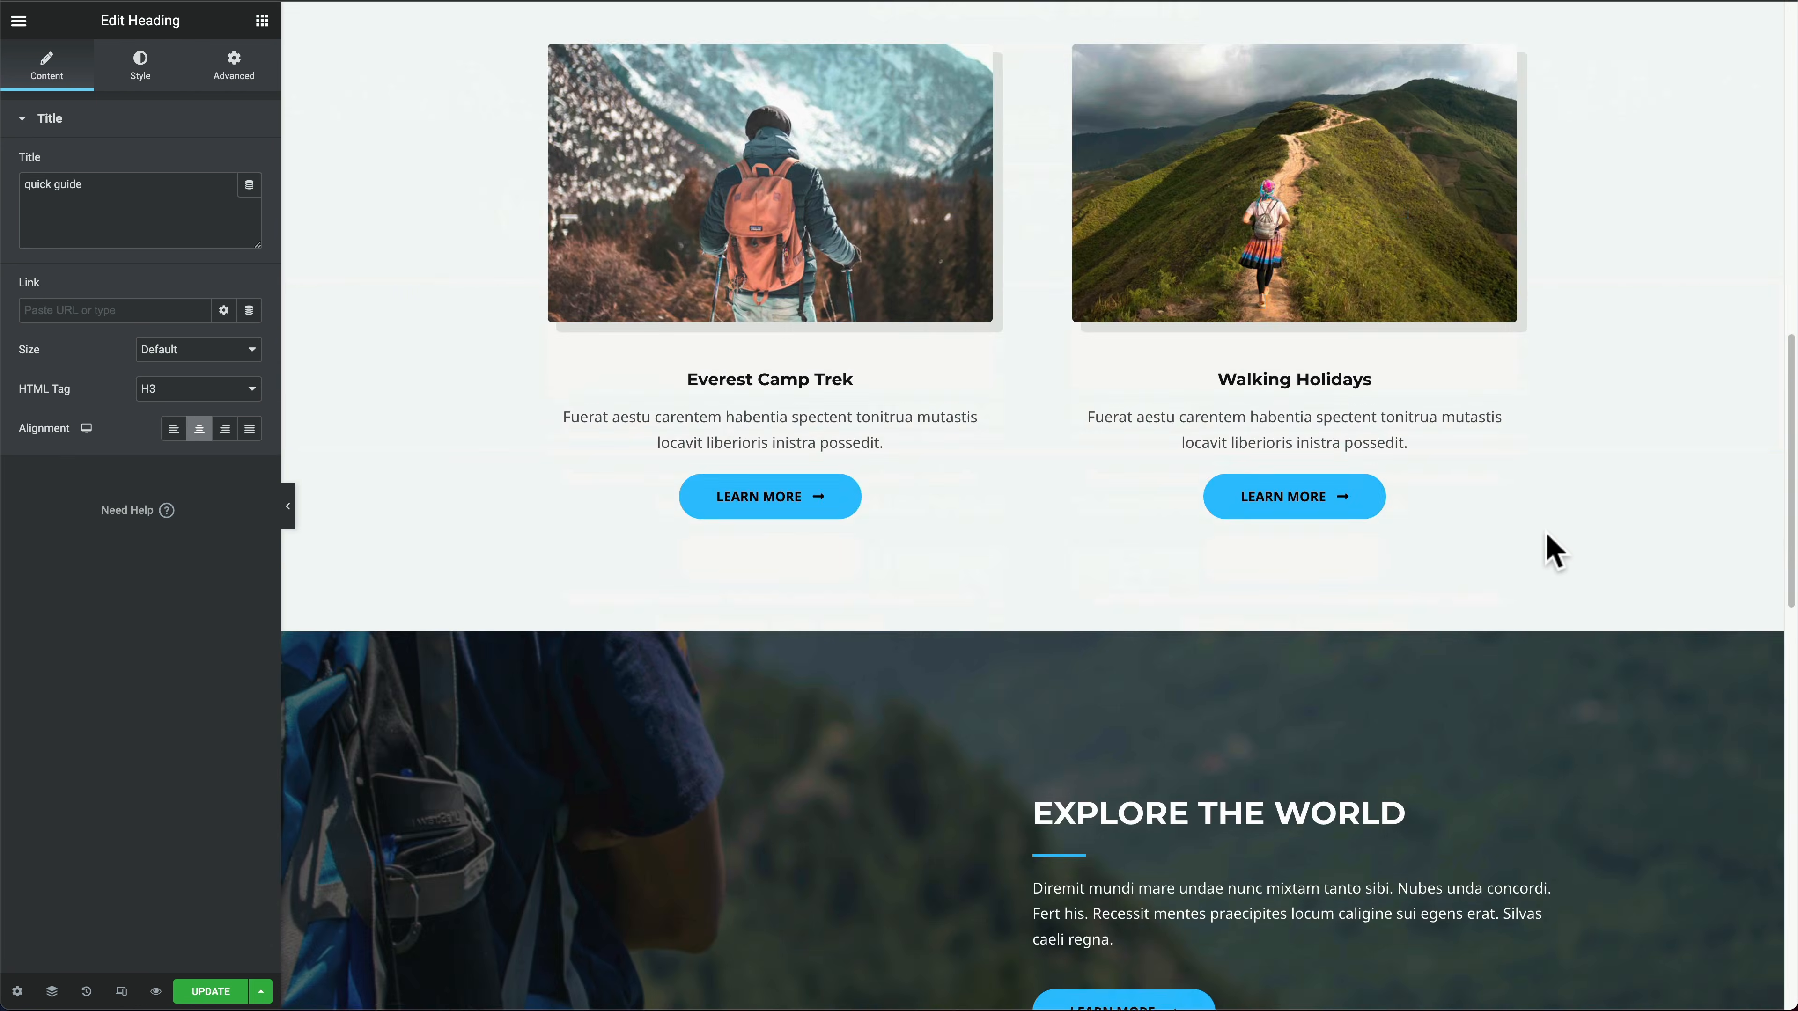
pyautogui.scroll(-2, 1553, 557)
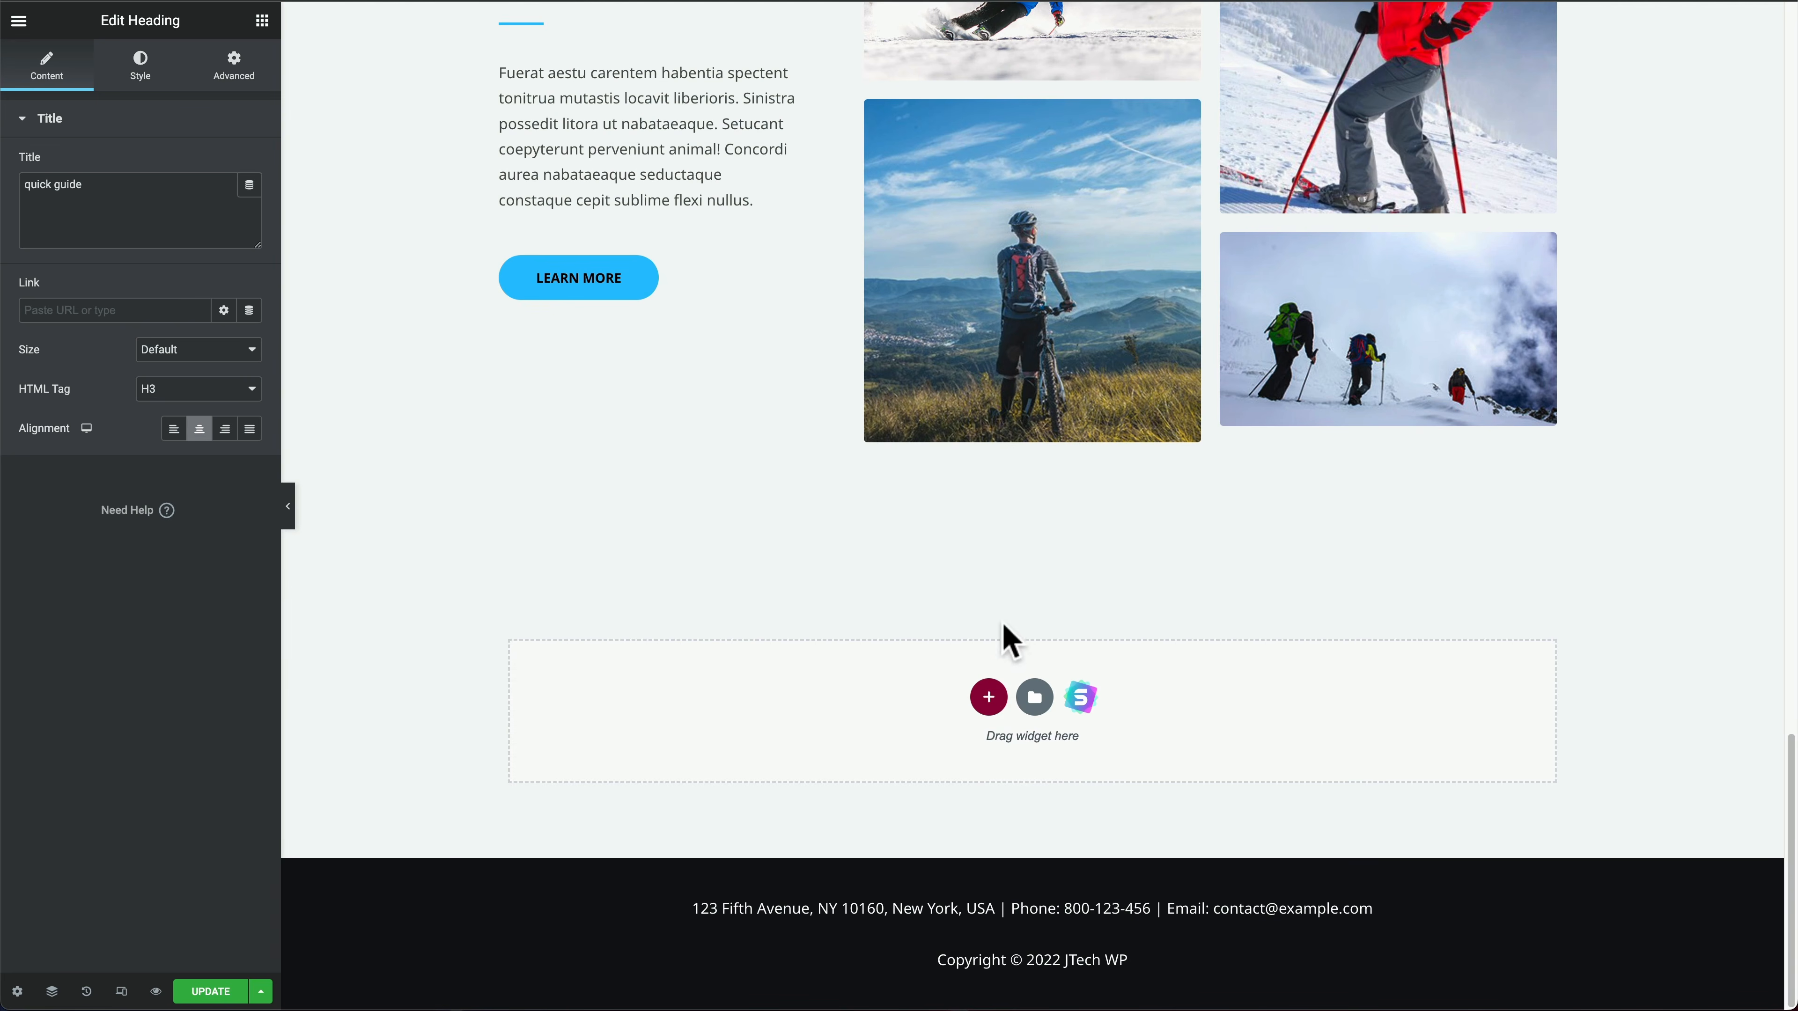
pyautogui.click(989, 697)
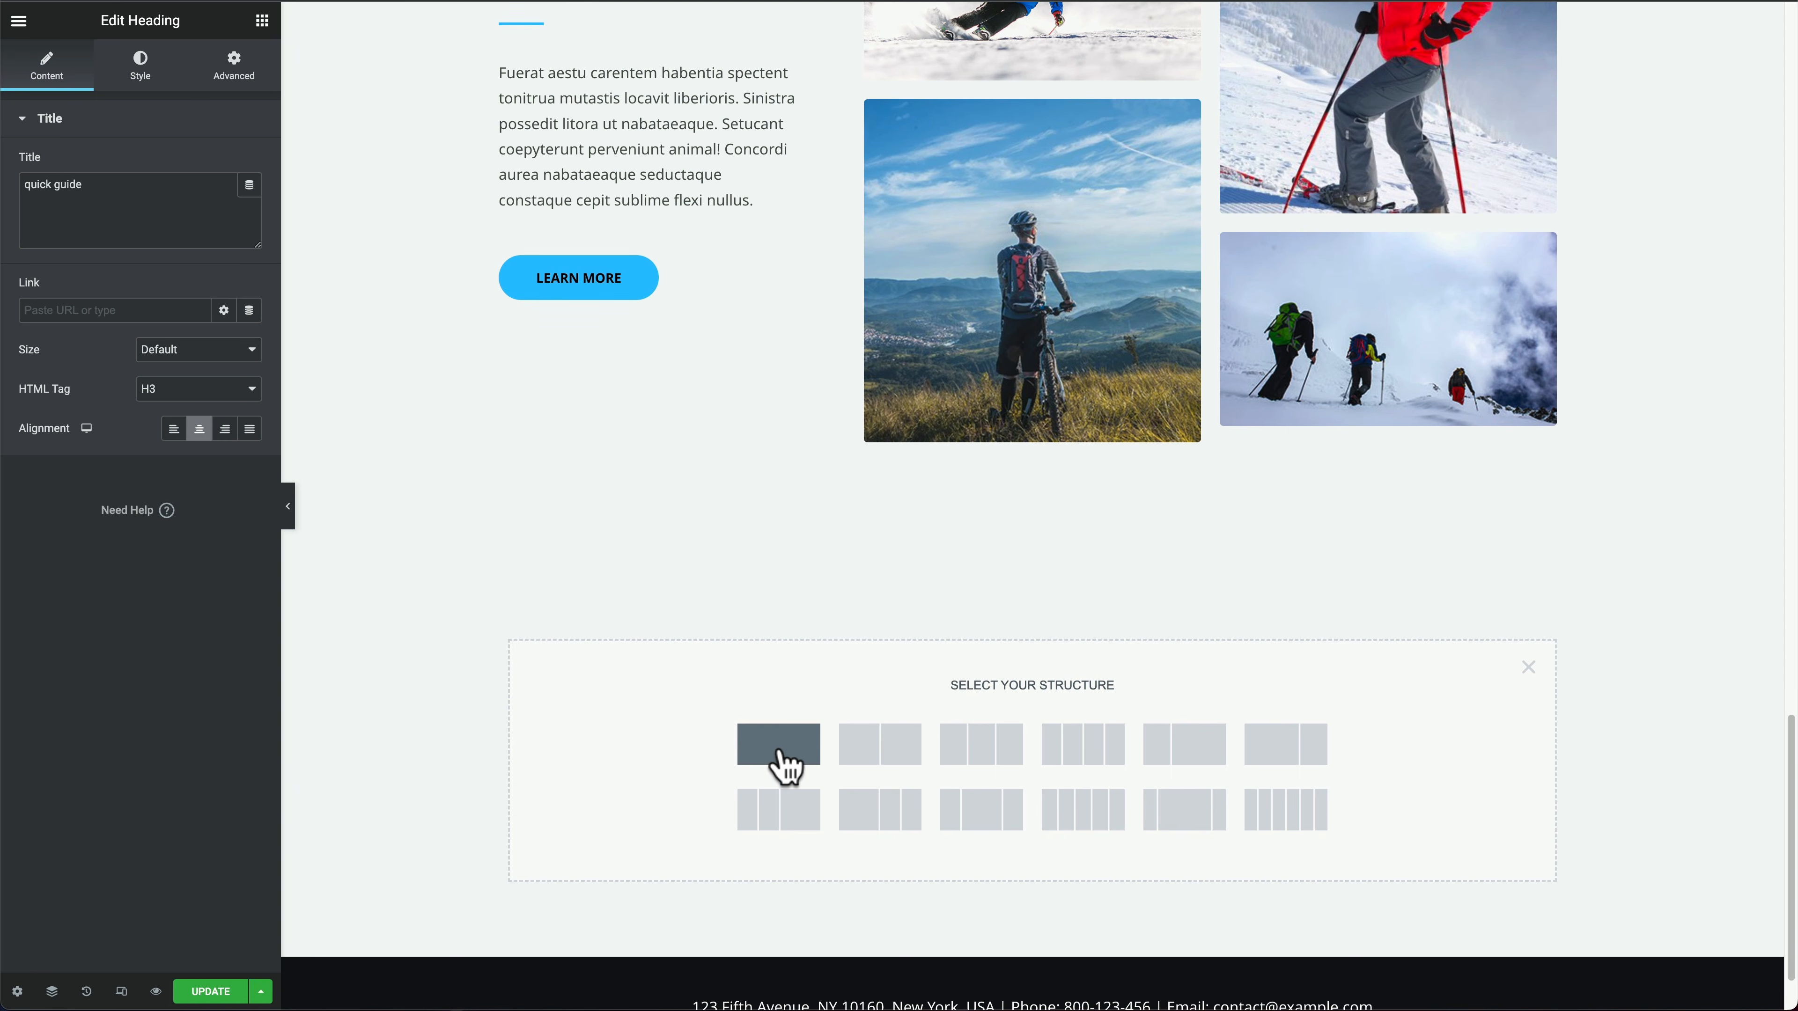
pyautogui.click(780, 755)
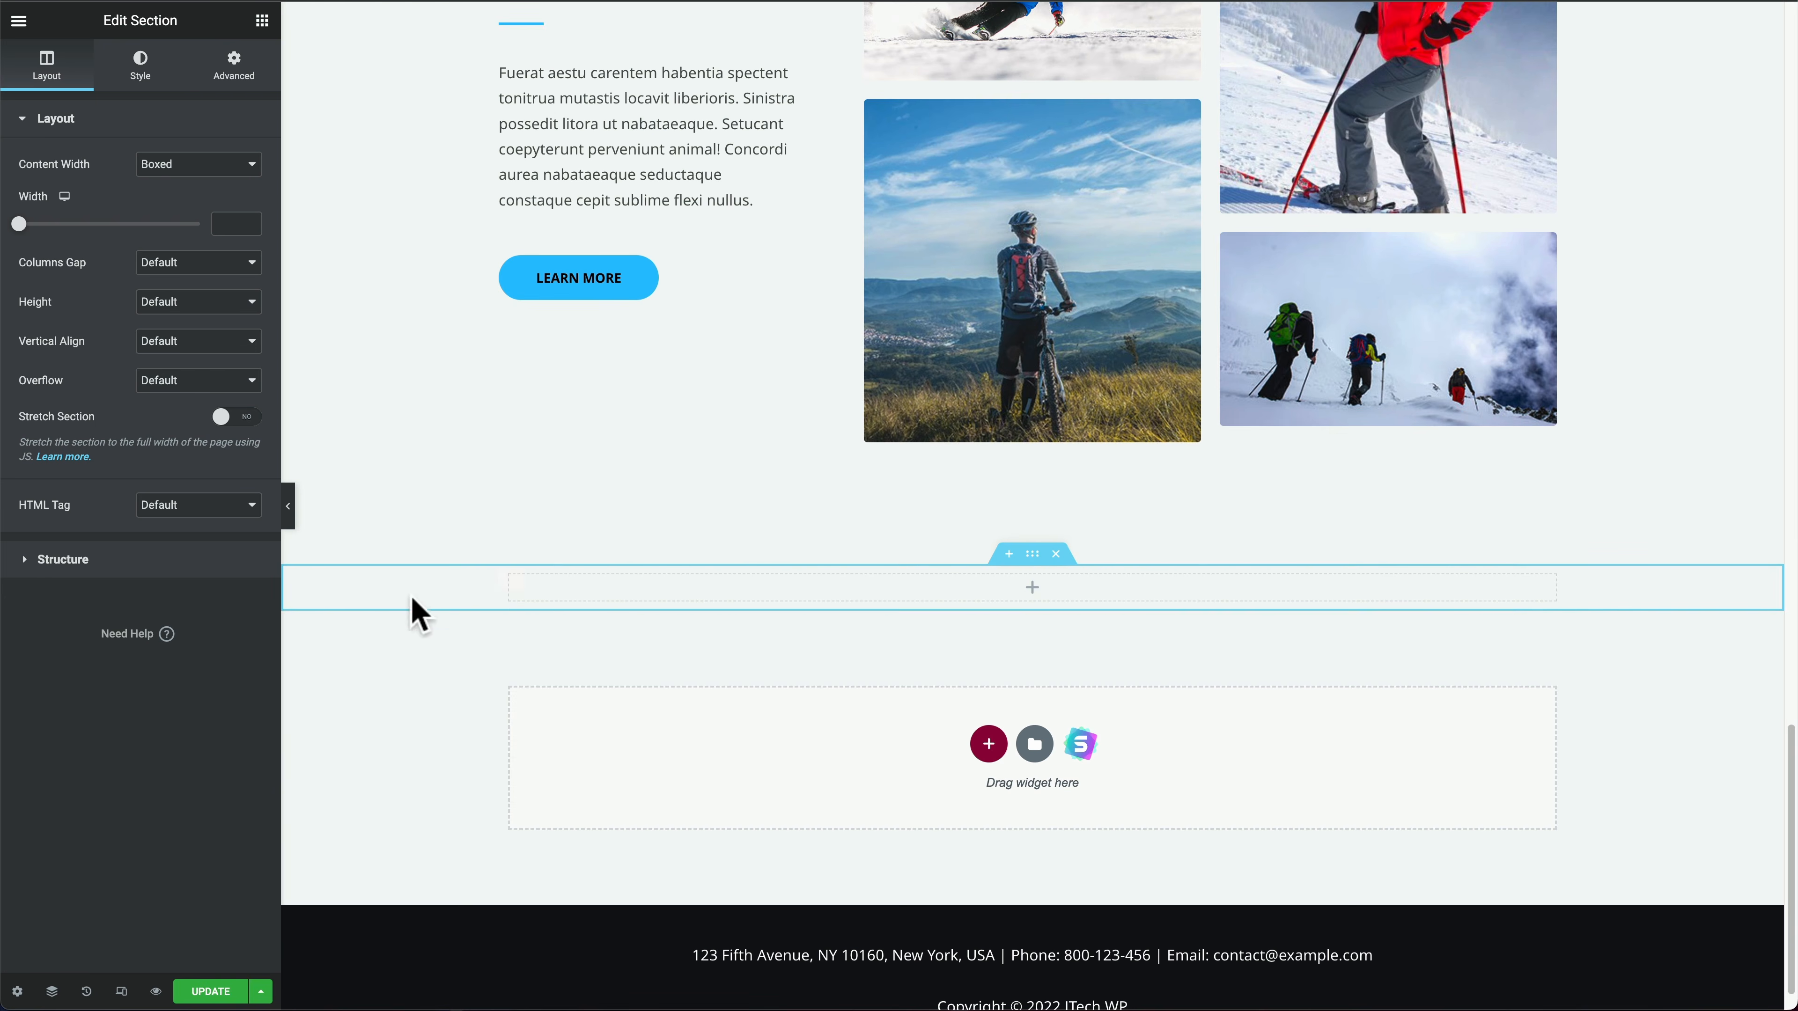
# Step: Place an Image widget in the new empty section
pyautogui.click(262, 21)
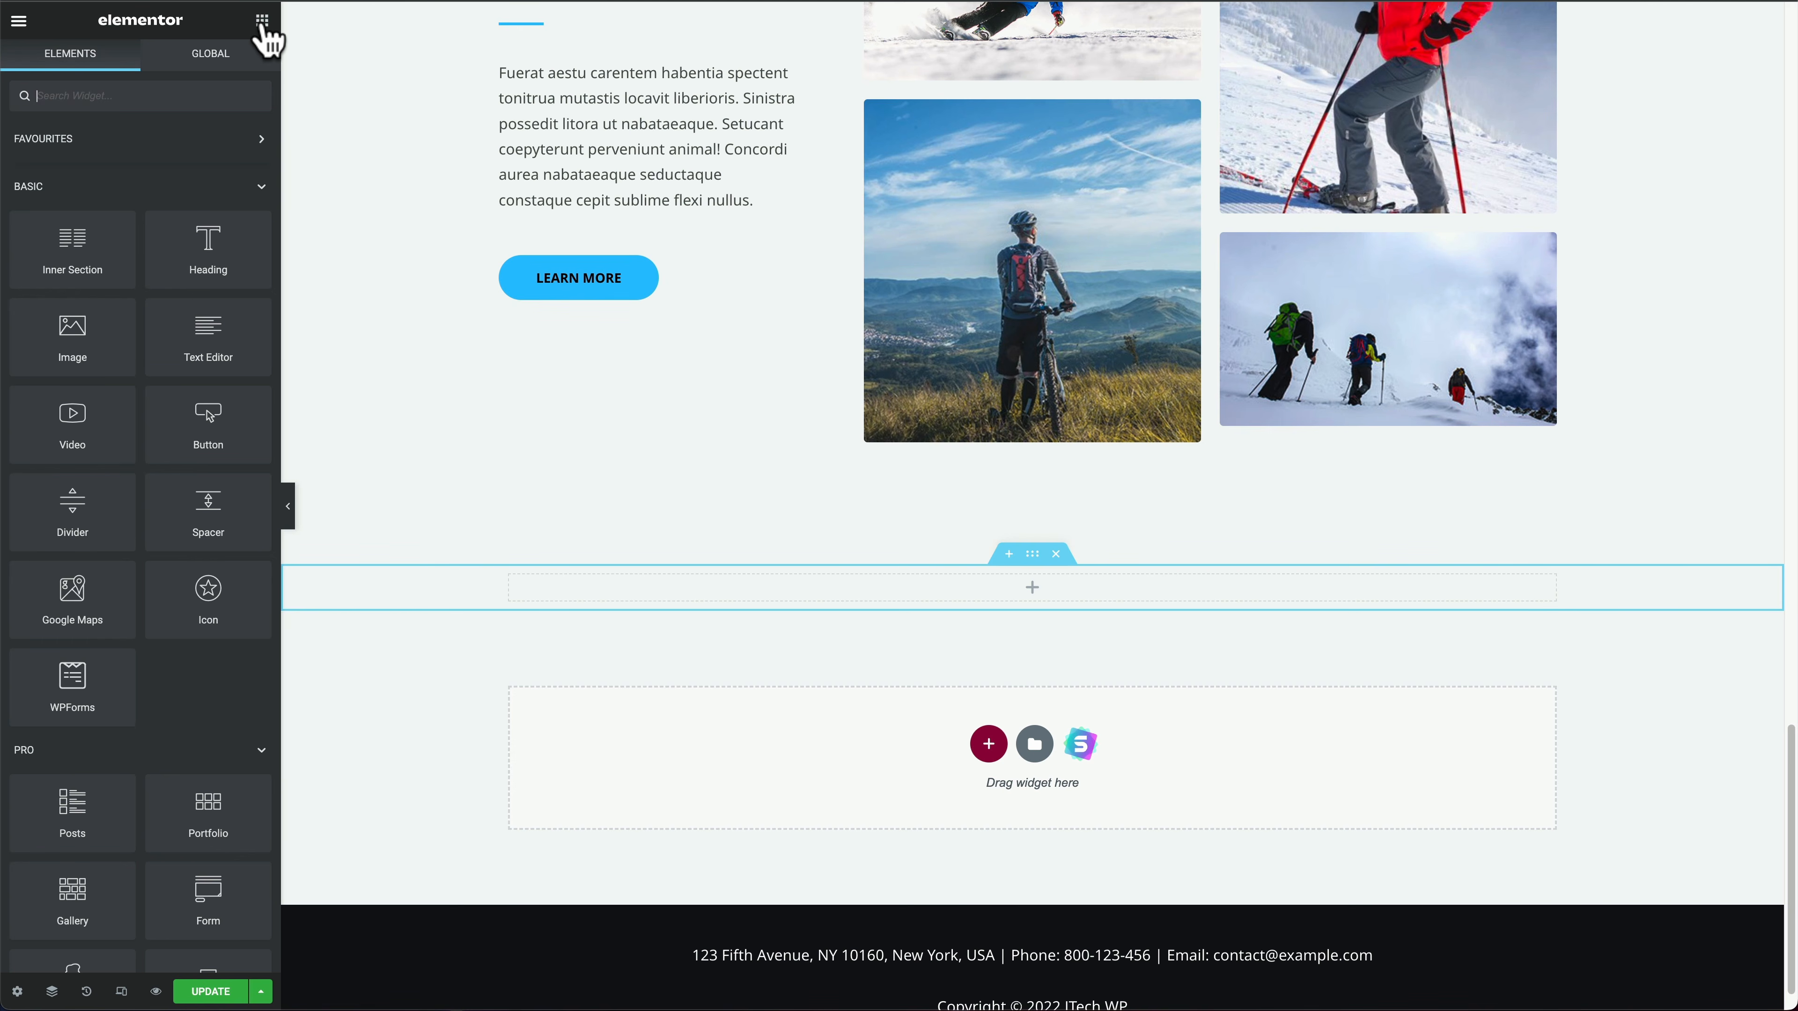
pyautogui.moveTo(78, 333); pyautogui.dragTo(1043, 593)
pyautogui.scroll(-2, 1119, 626)
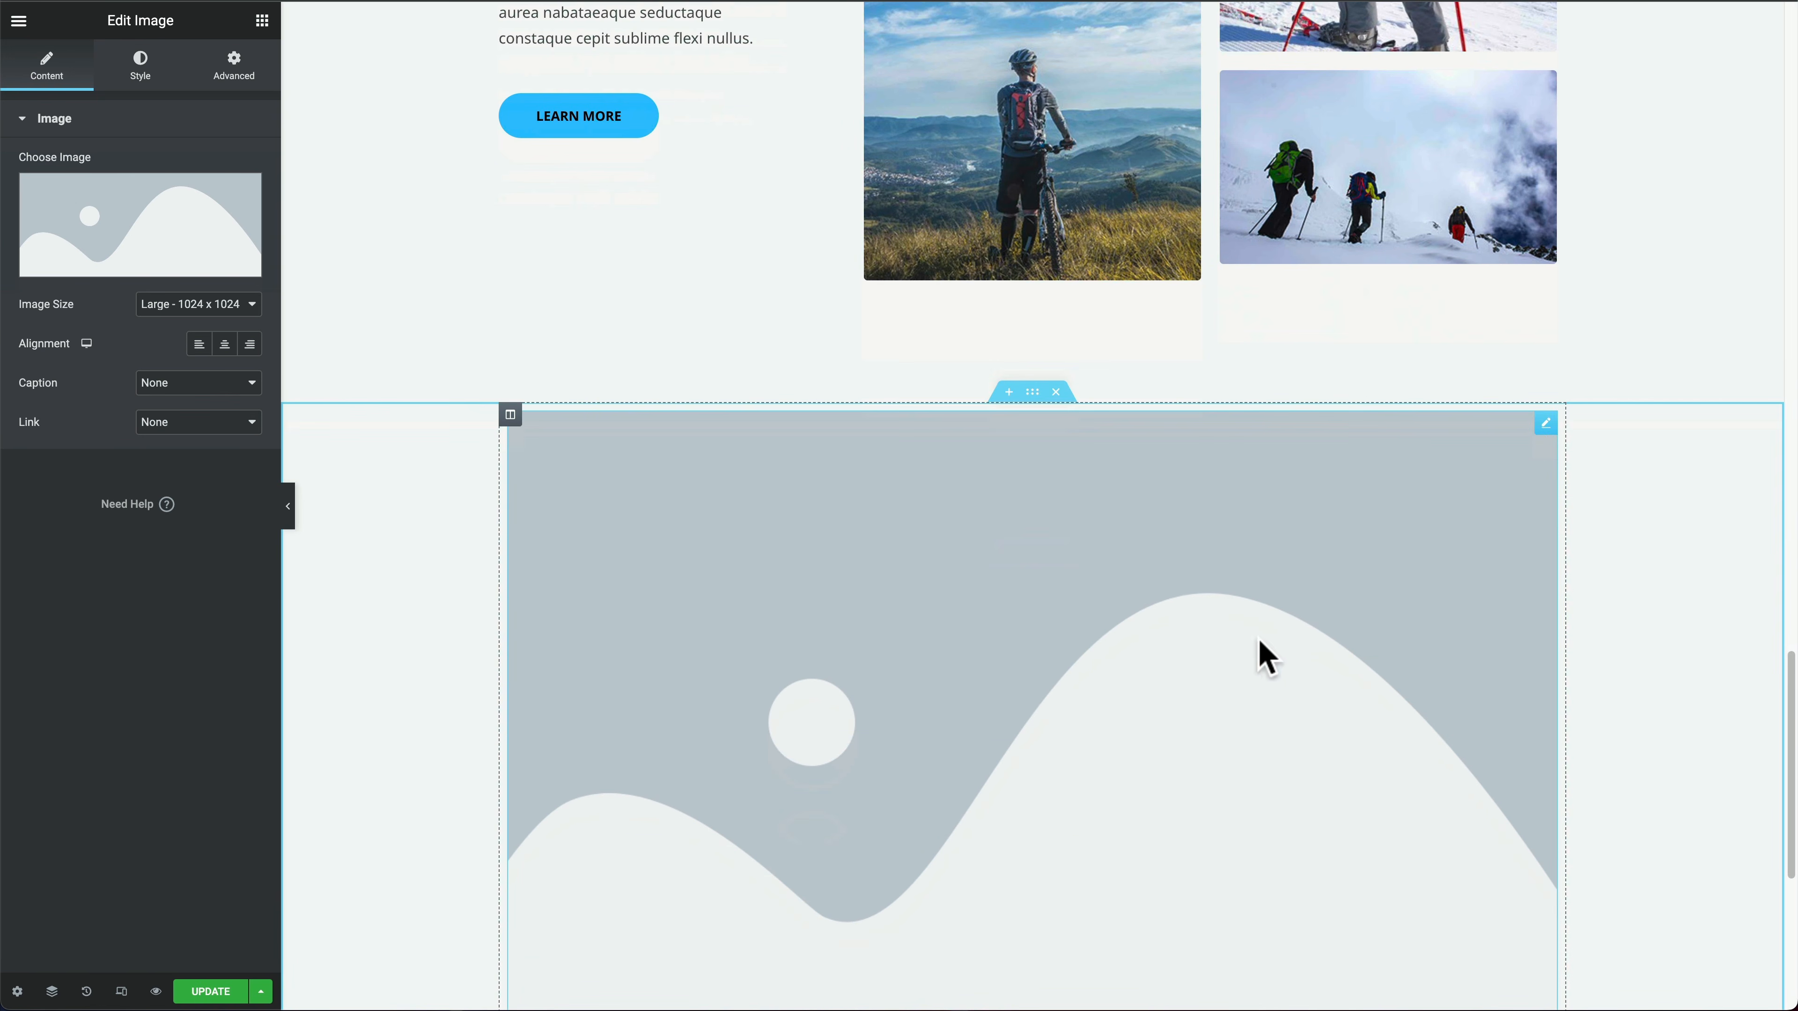
# Step: Set the Image widget's picture to outdoor-image-03.jpg from the media library
pyautogui.moveTo(228, 230)
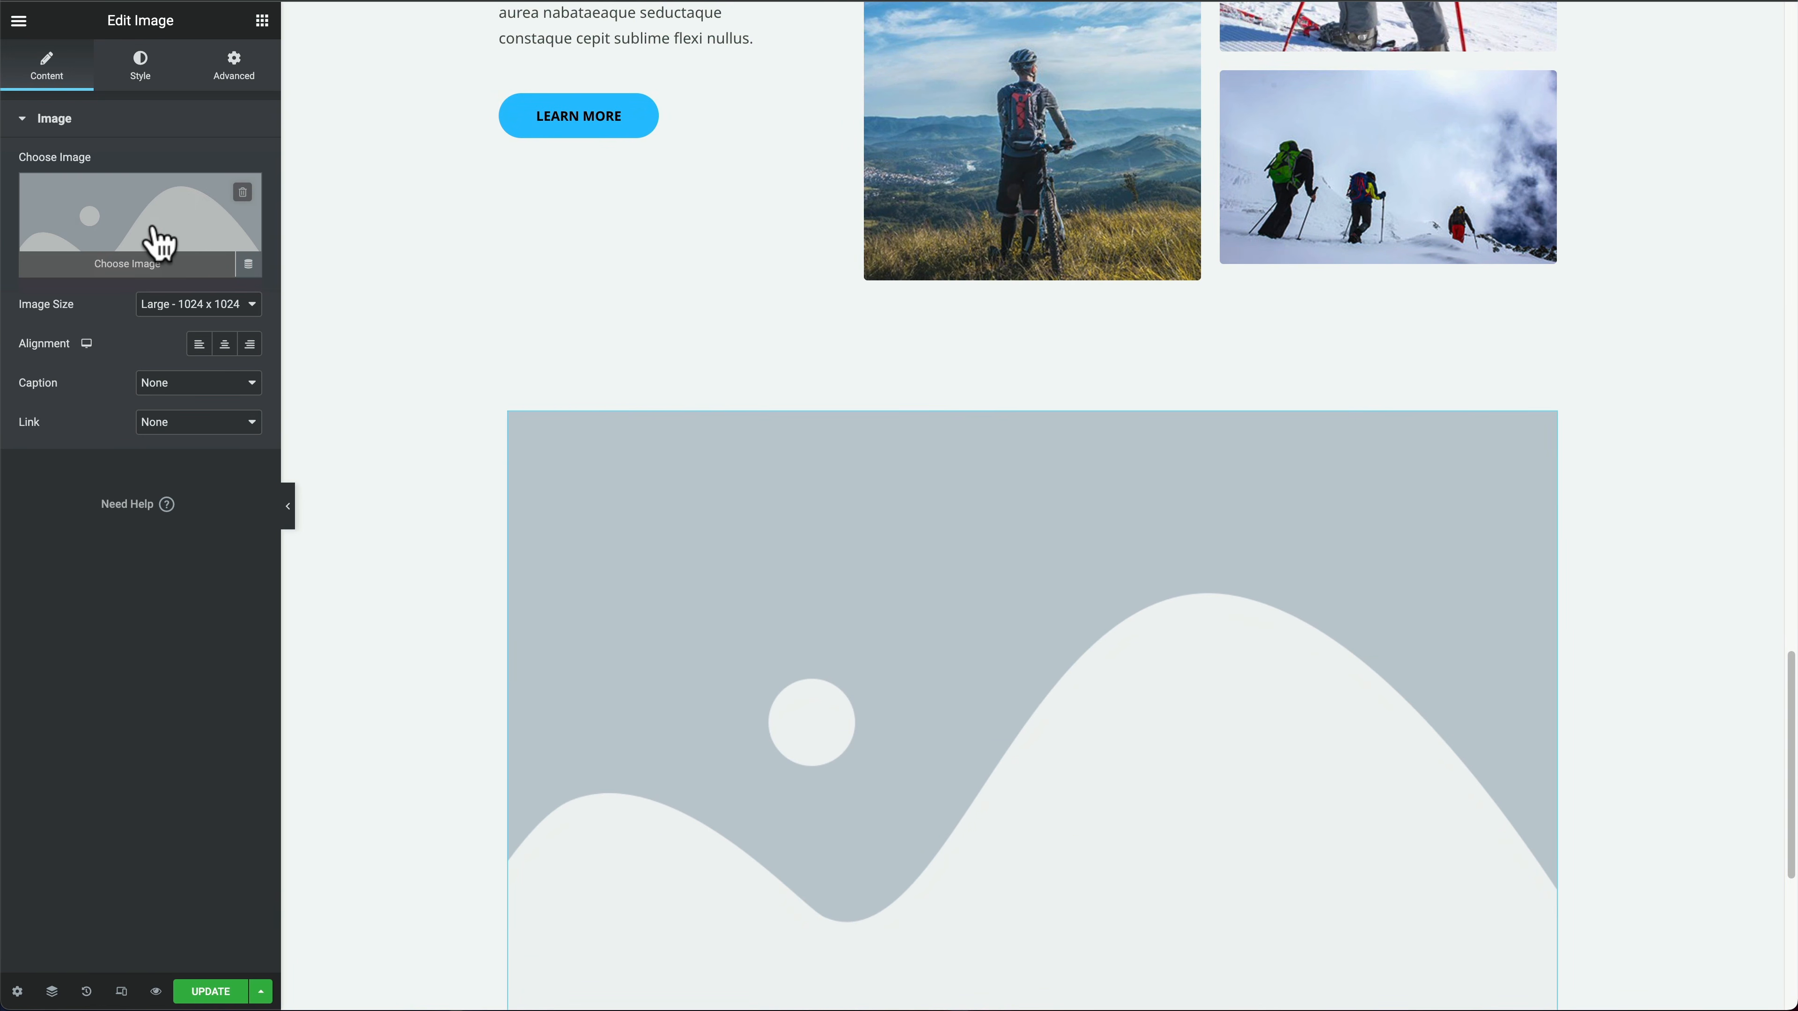
pyautogui.click(161, 243)
pyautogui.click(342, 105)
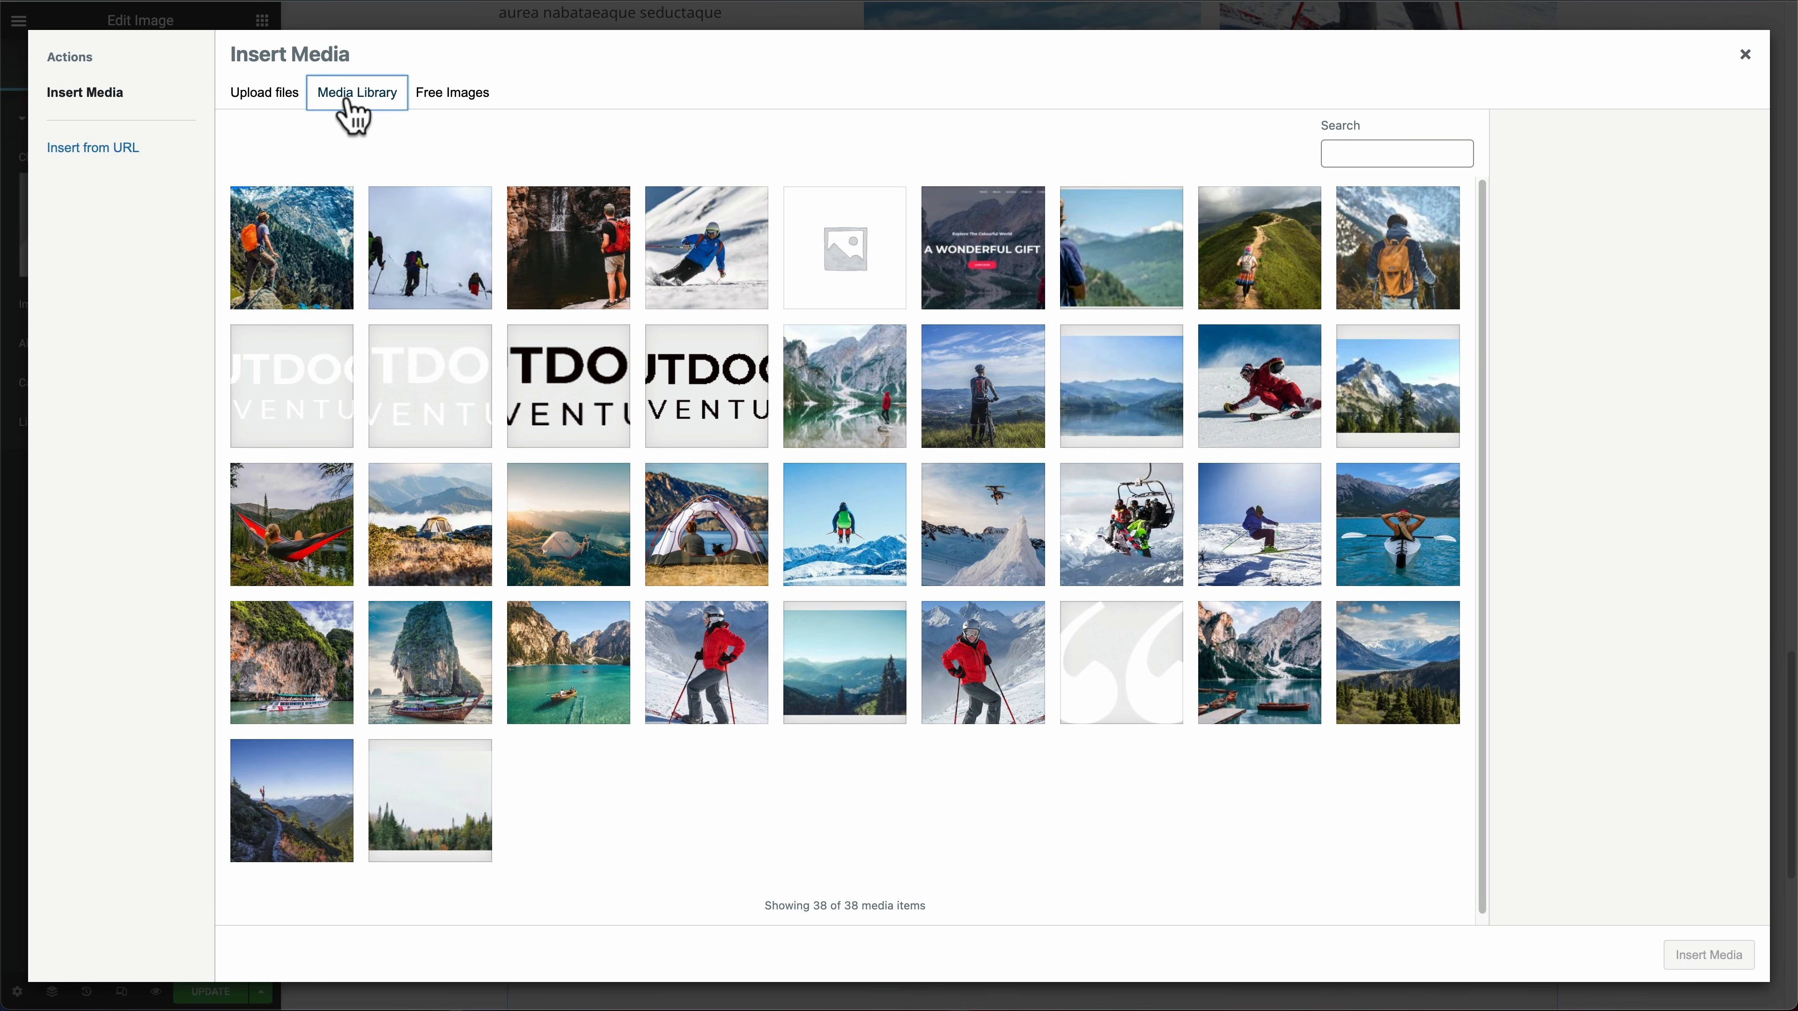
pyautogui.click(289, 278)
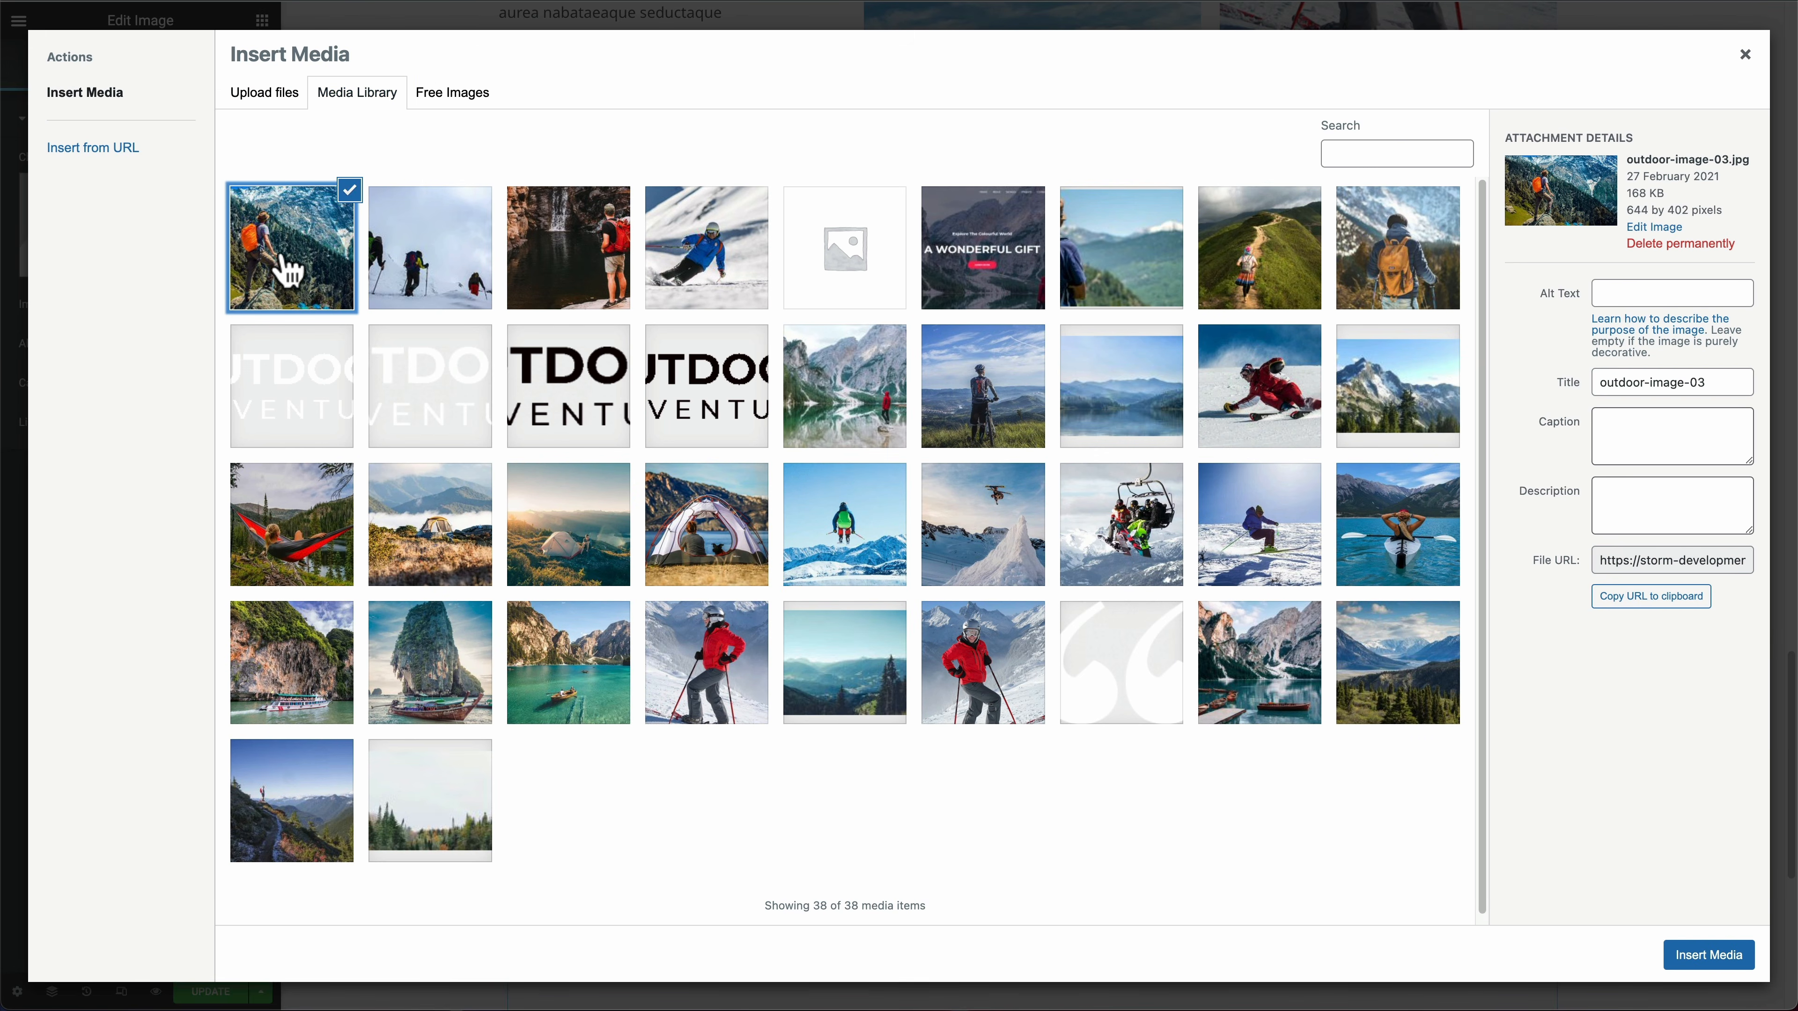
pyautogui.click(1719, 965)
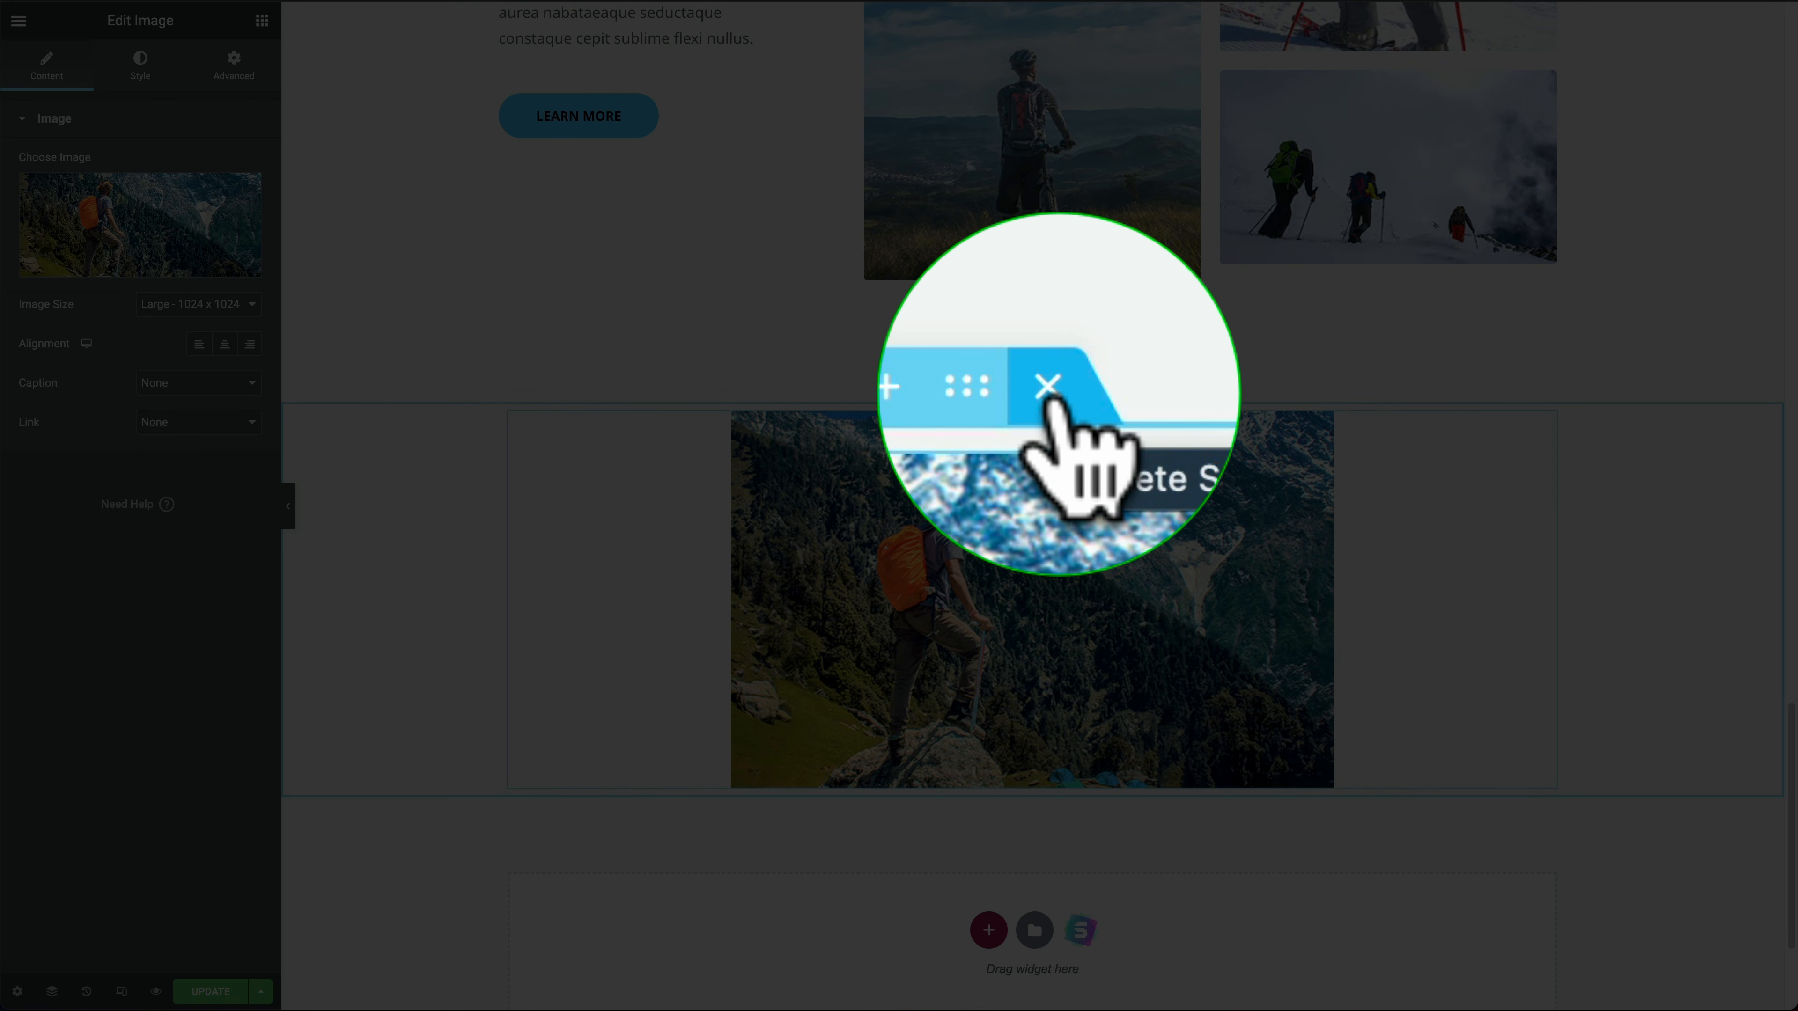
# Step: Delete the whole section that contains the inserted image
pyautogui.click(1059, 392)
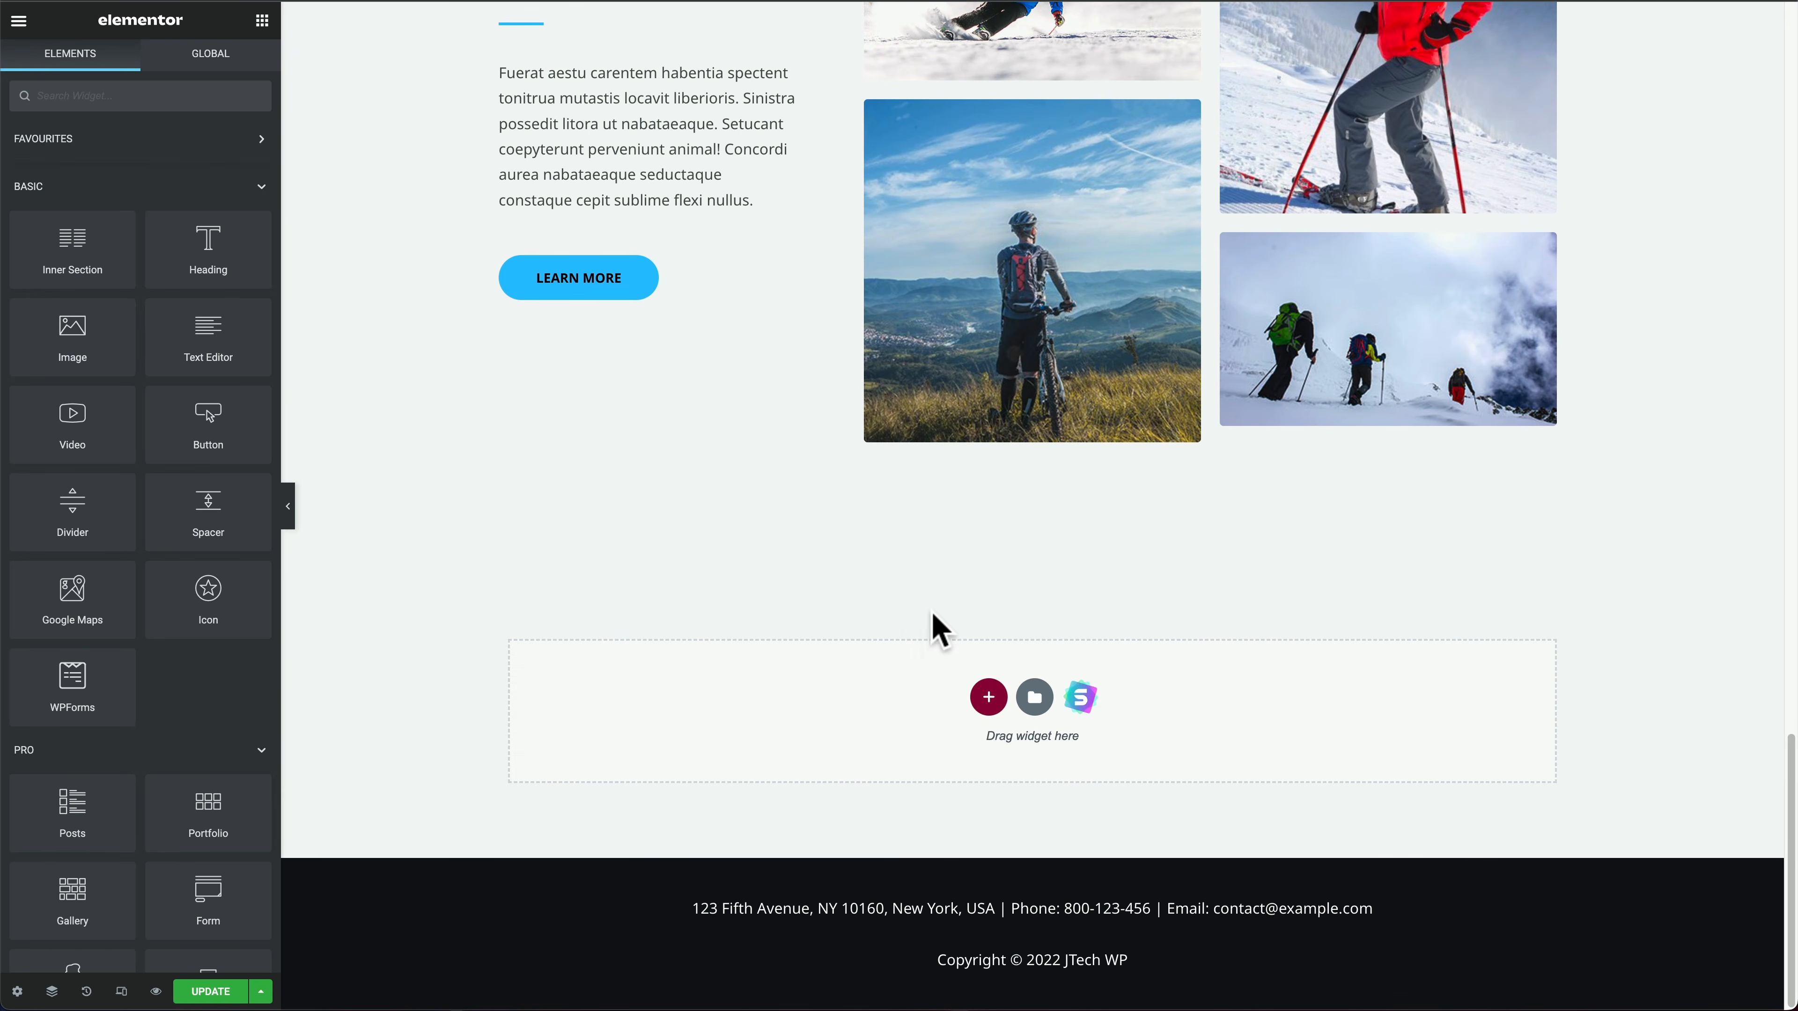
# Step: Add a two-column section above the footer and give it the blue-jacketed skier photo as its classic background image
pyautogui.click(989, 700)
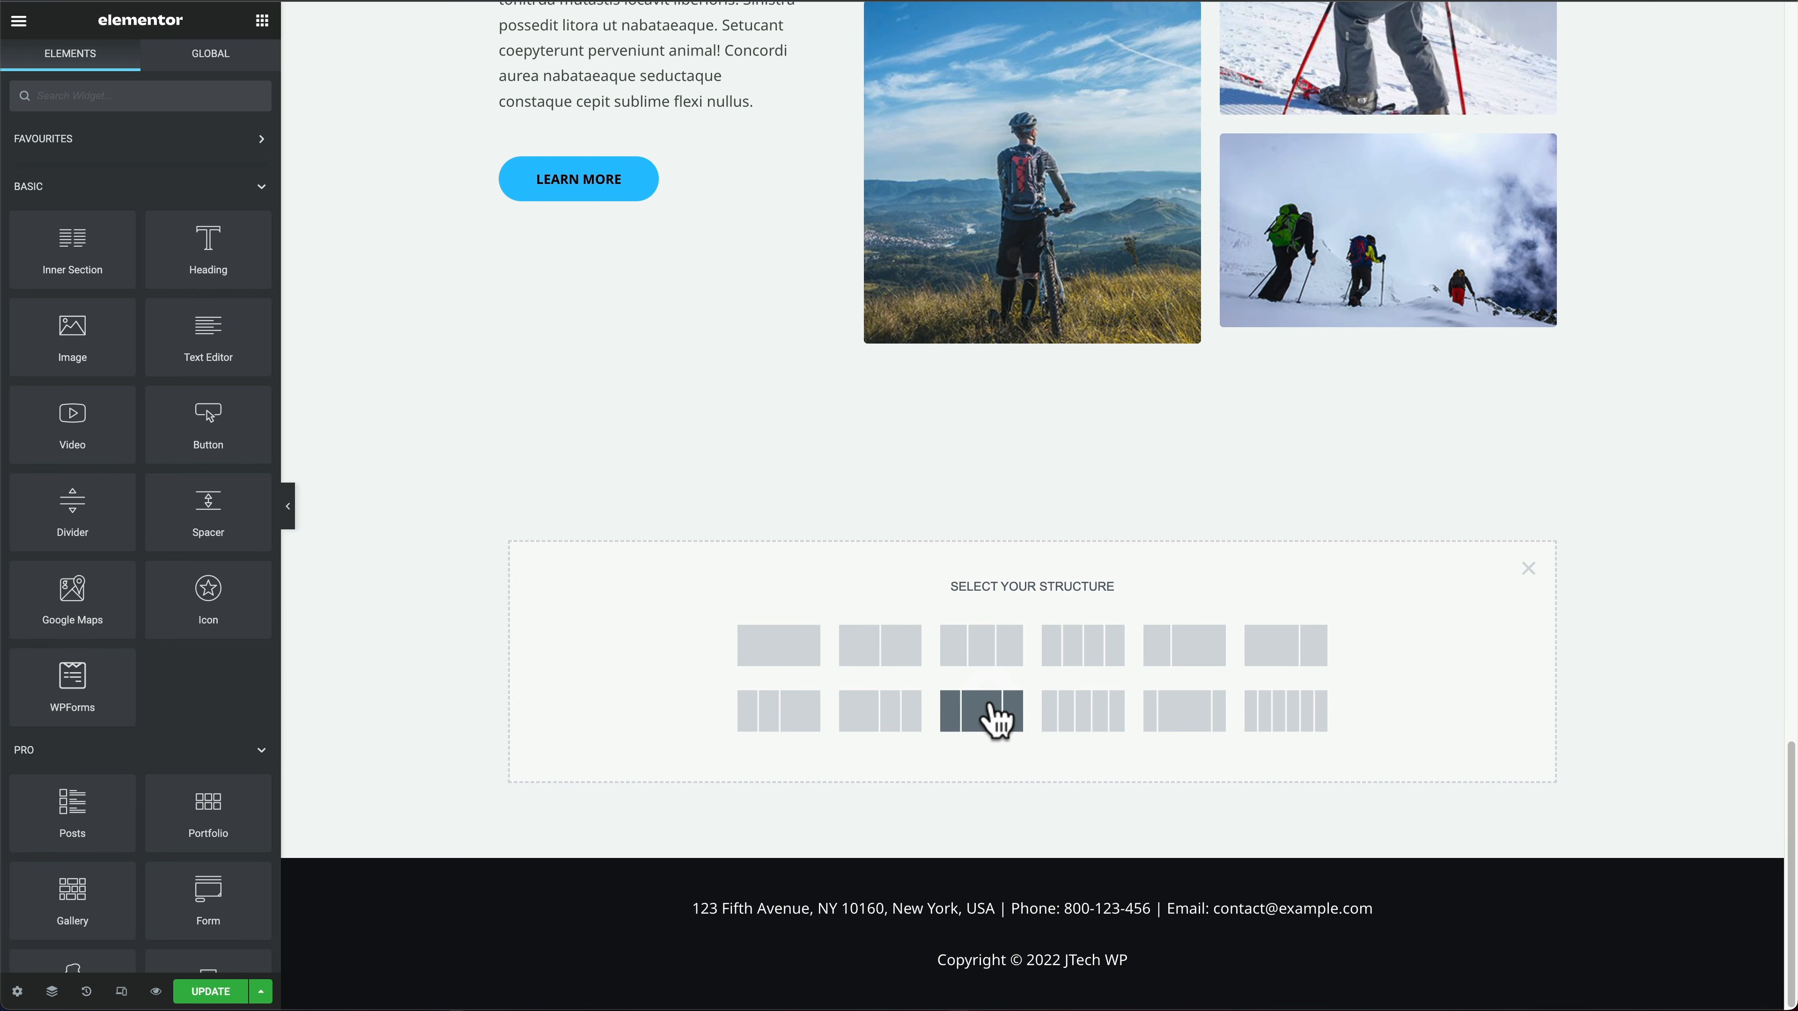
pyautogui.click(878, 646)
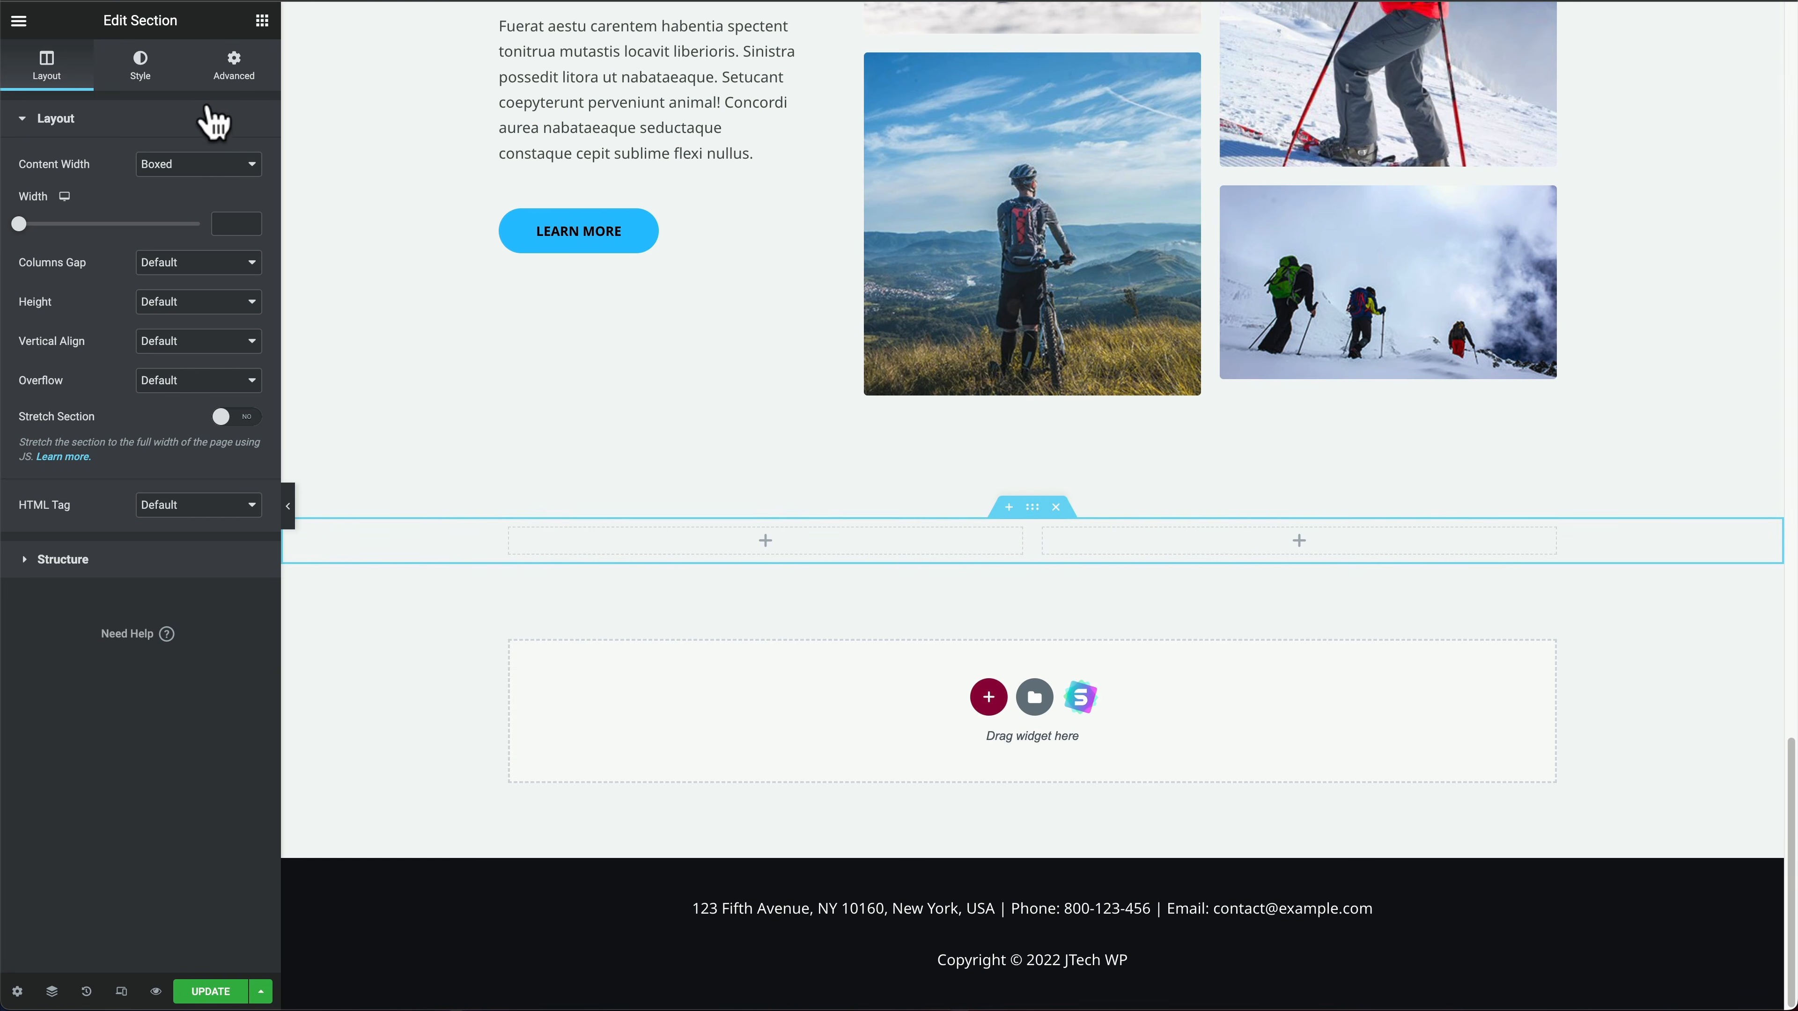
pyautogui.click(145, 70)
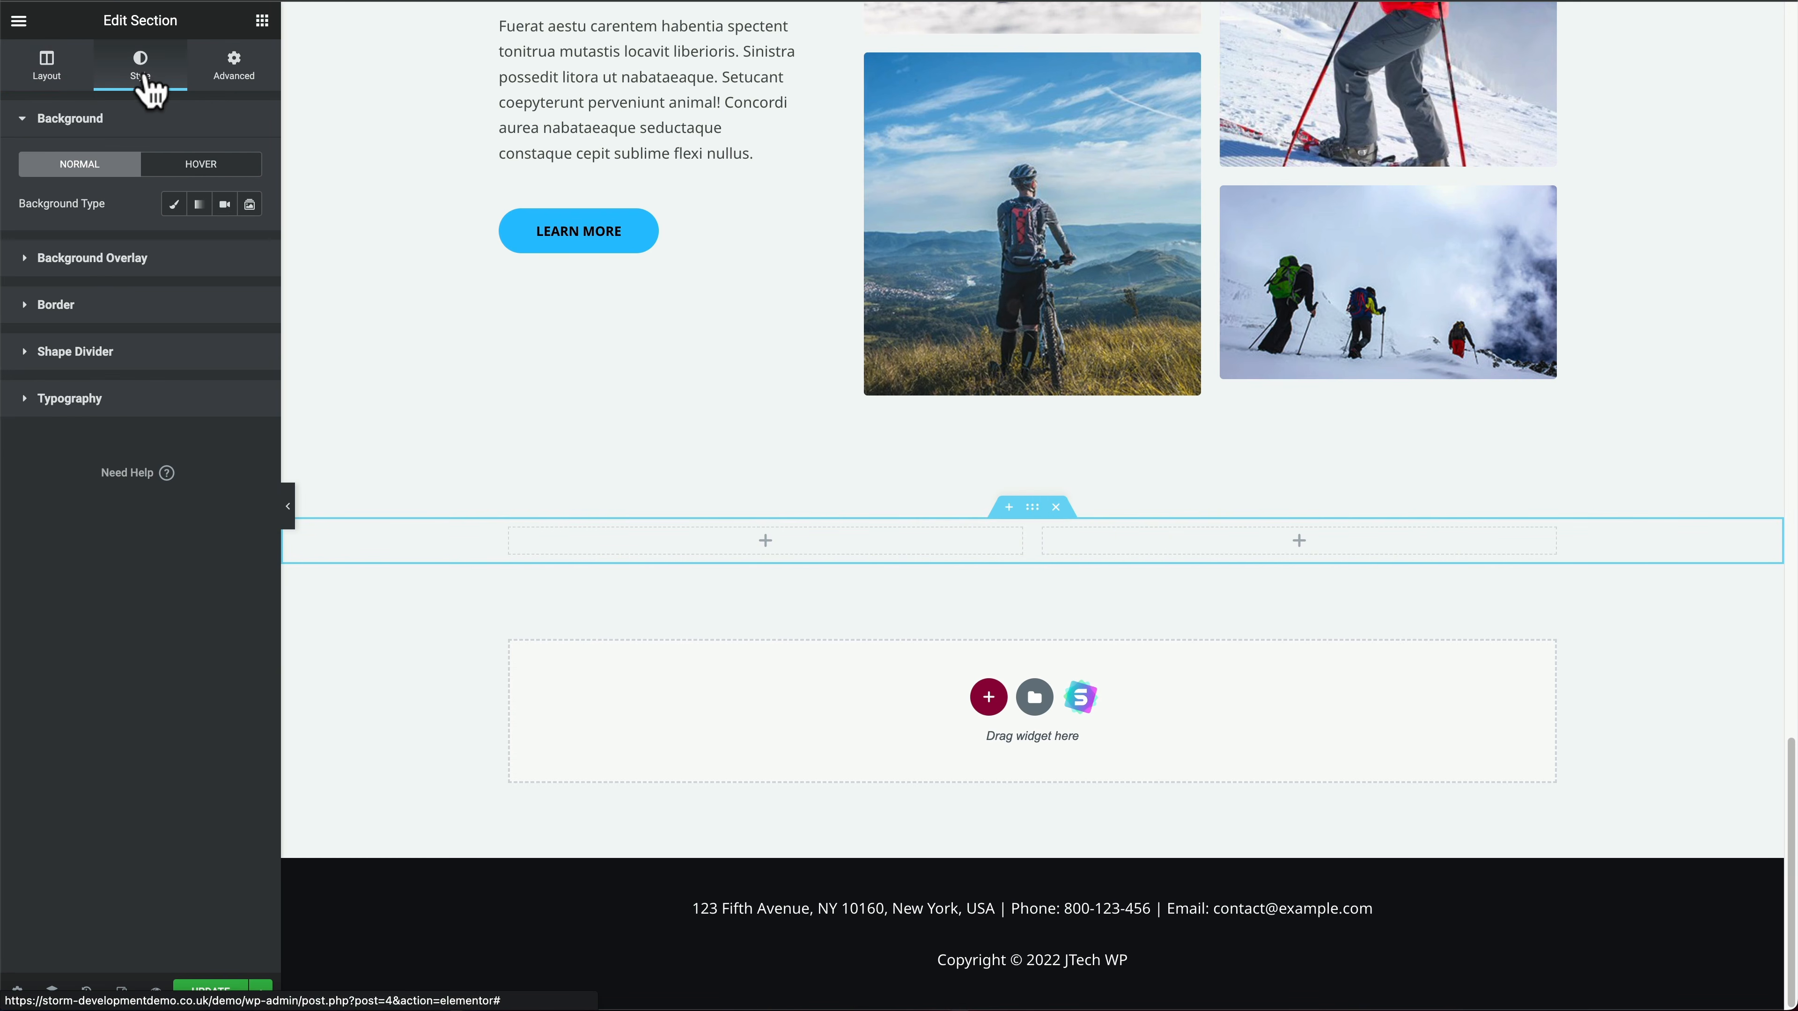
pyautogui.click(173, 205)
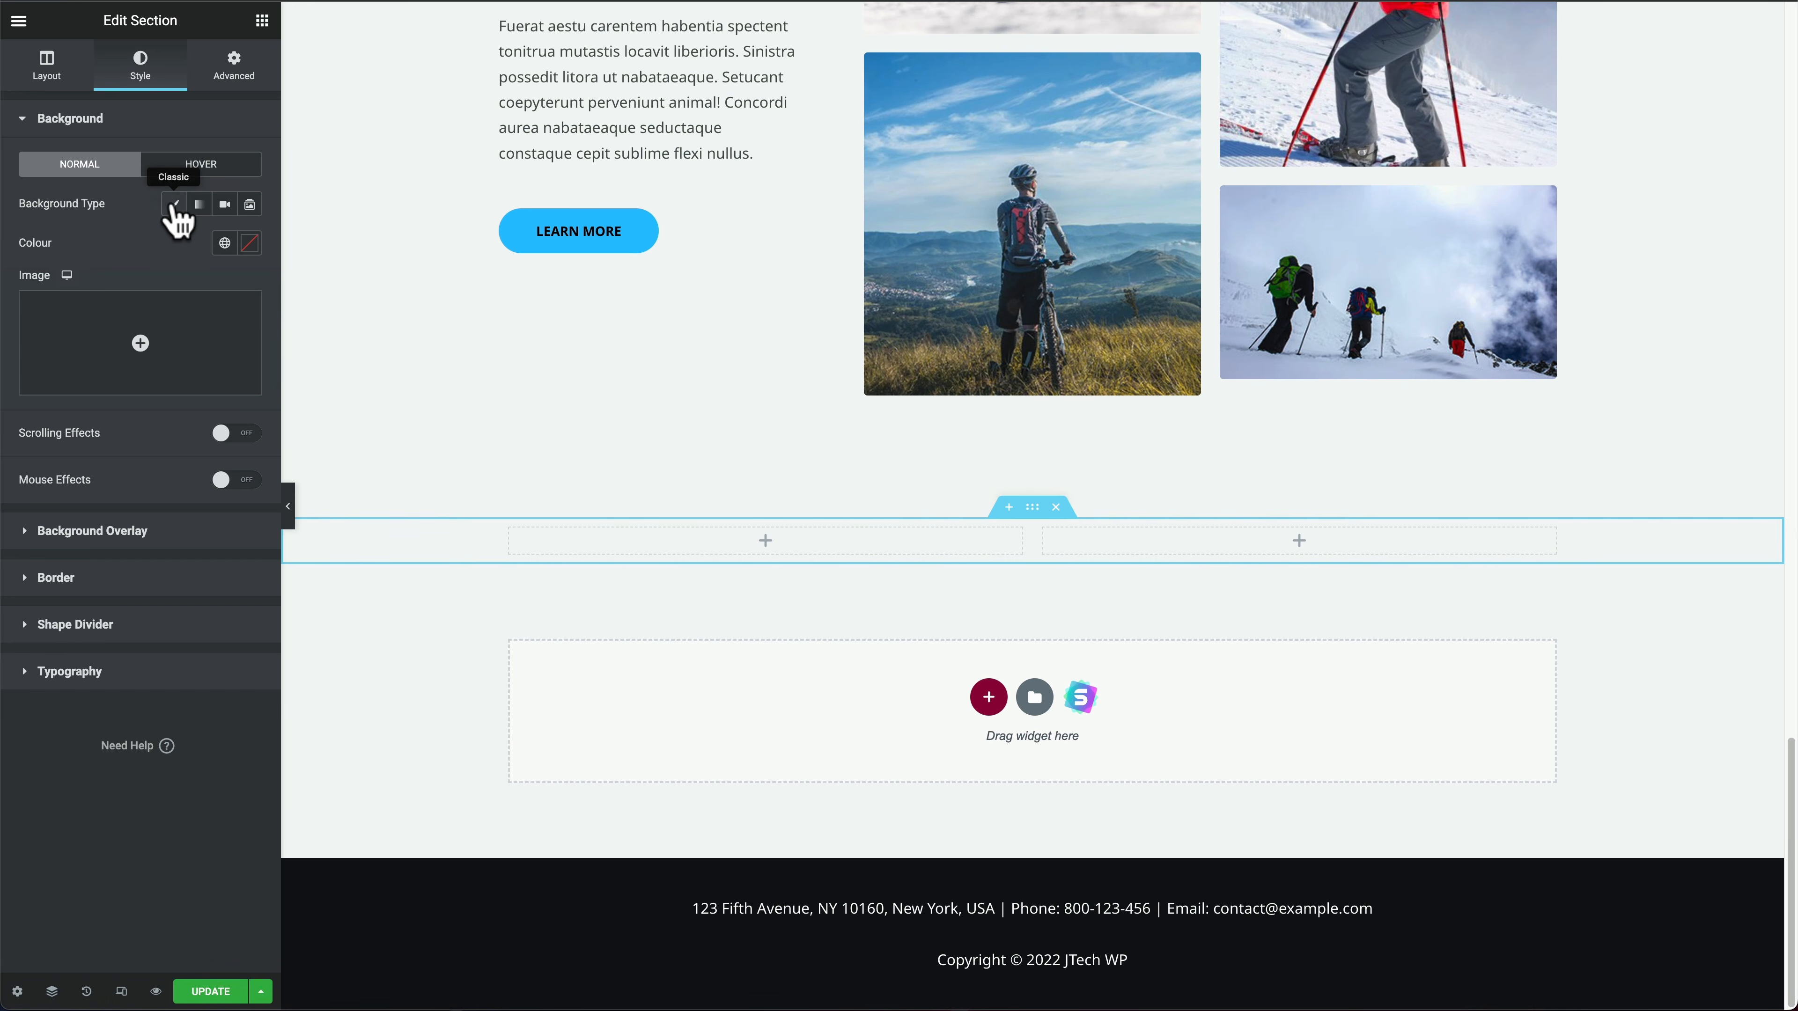
pyautogui.click(141, 352)
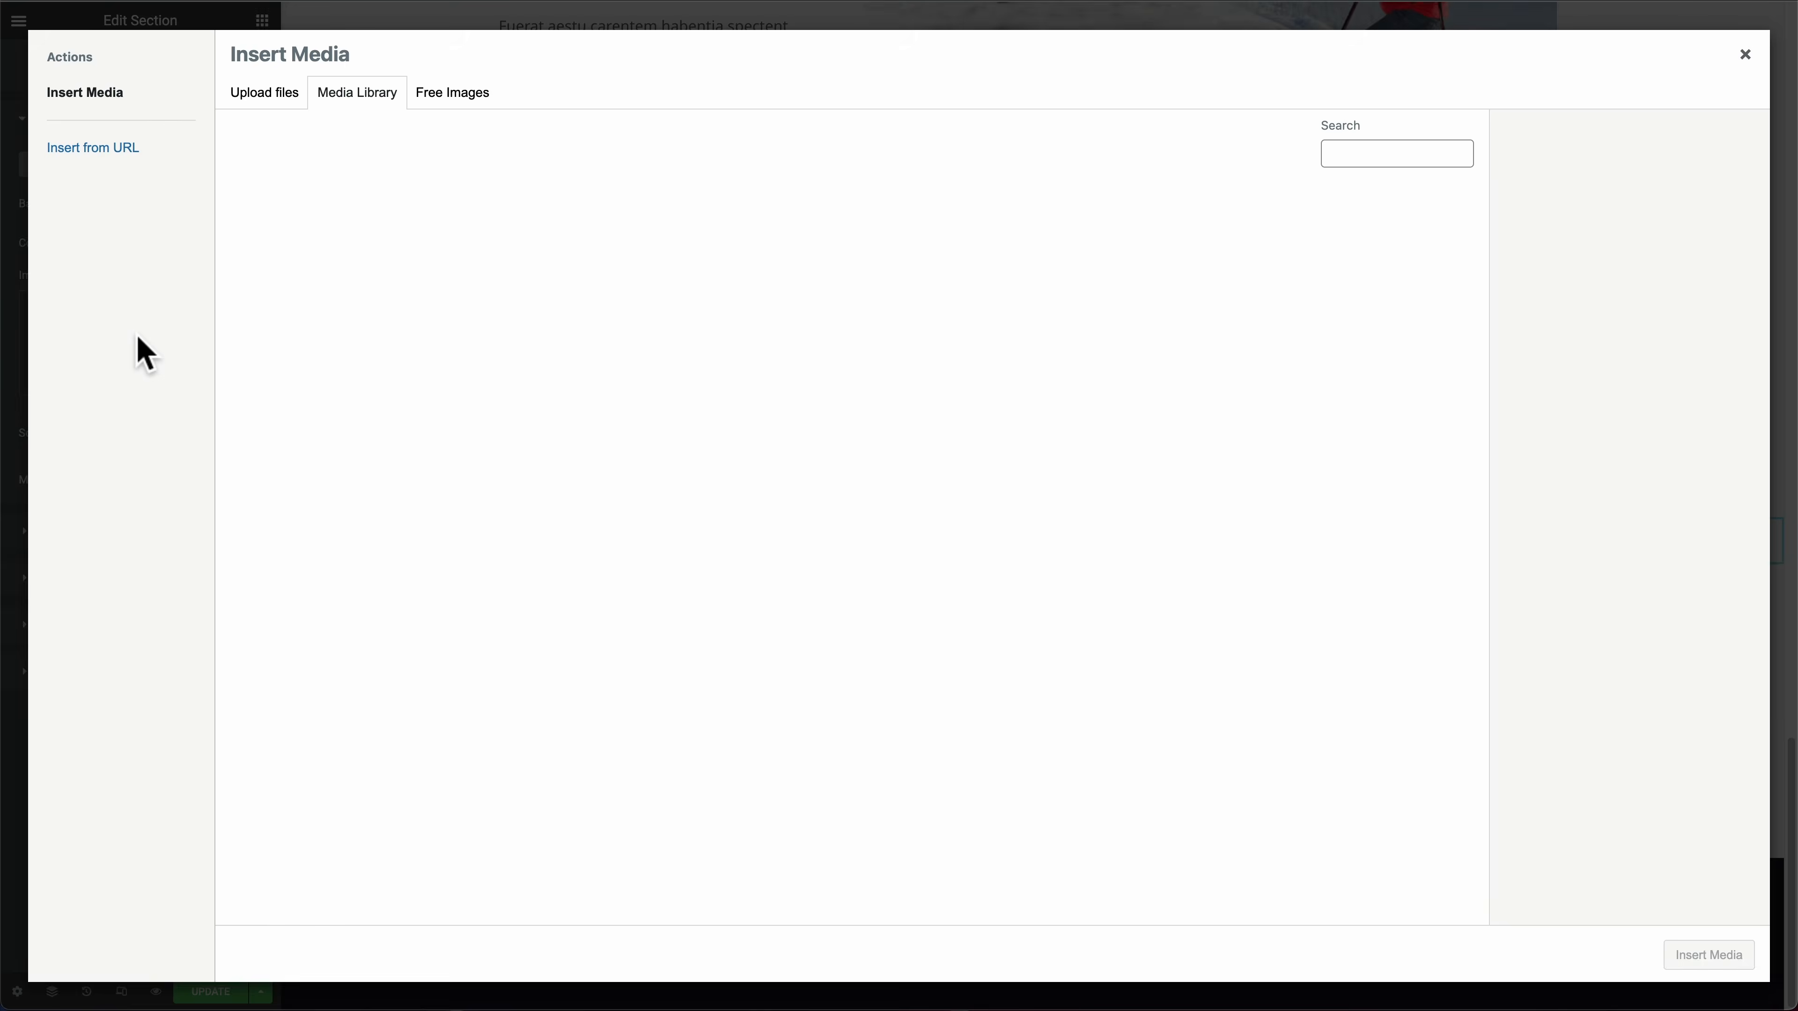
pyautogui.click(721, 271)
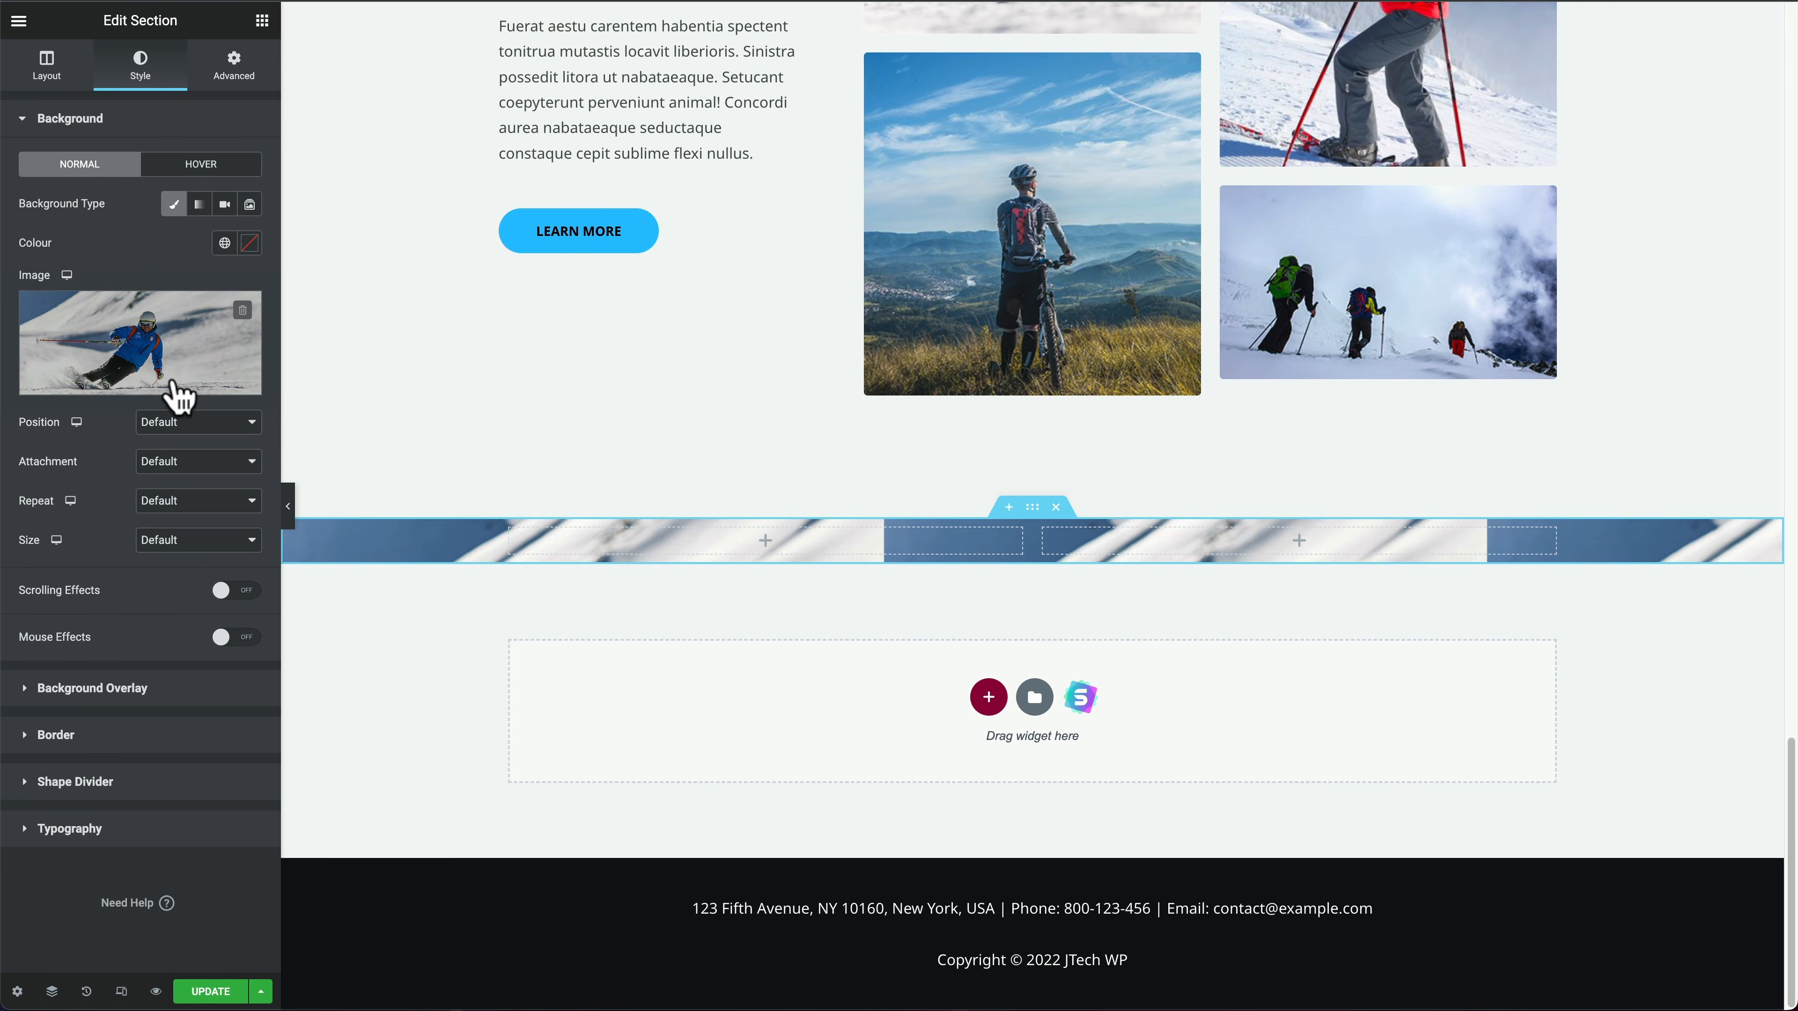
# Step: Set the section's background image to position Centre Centre, No-repeat and size Cover
pyautogui.click(186, 423)
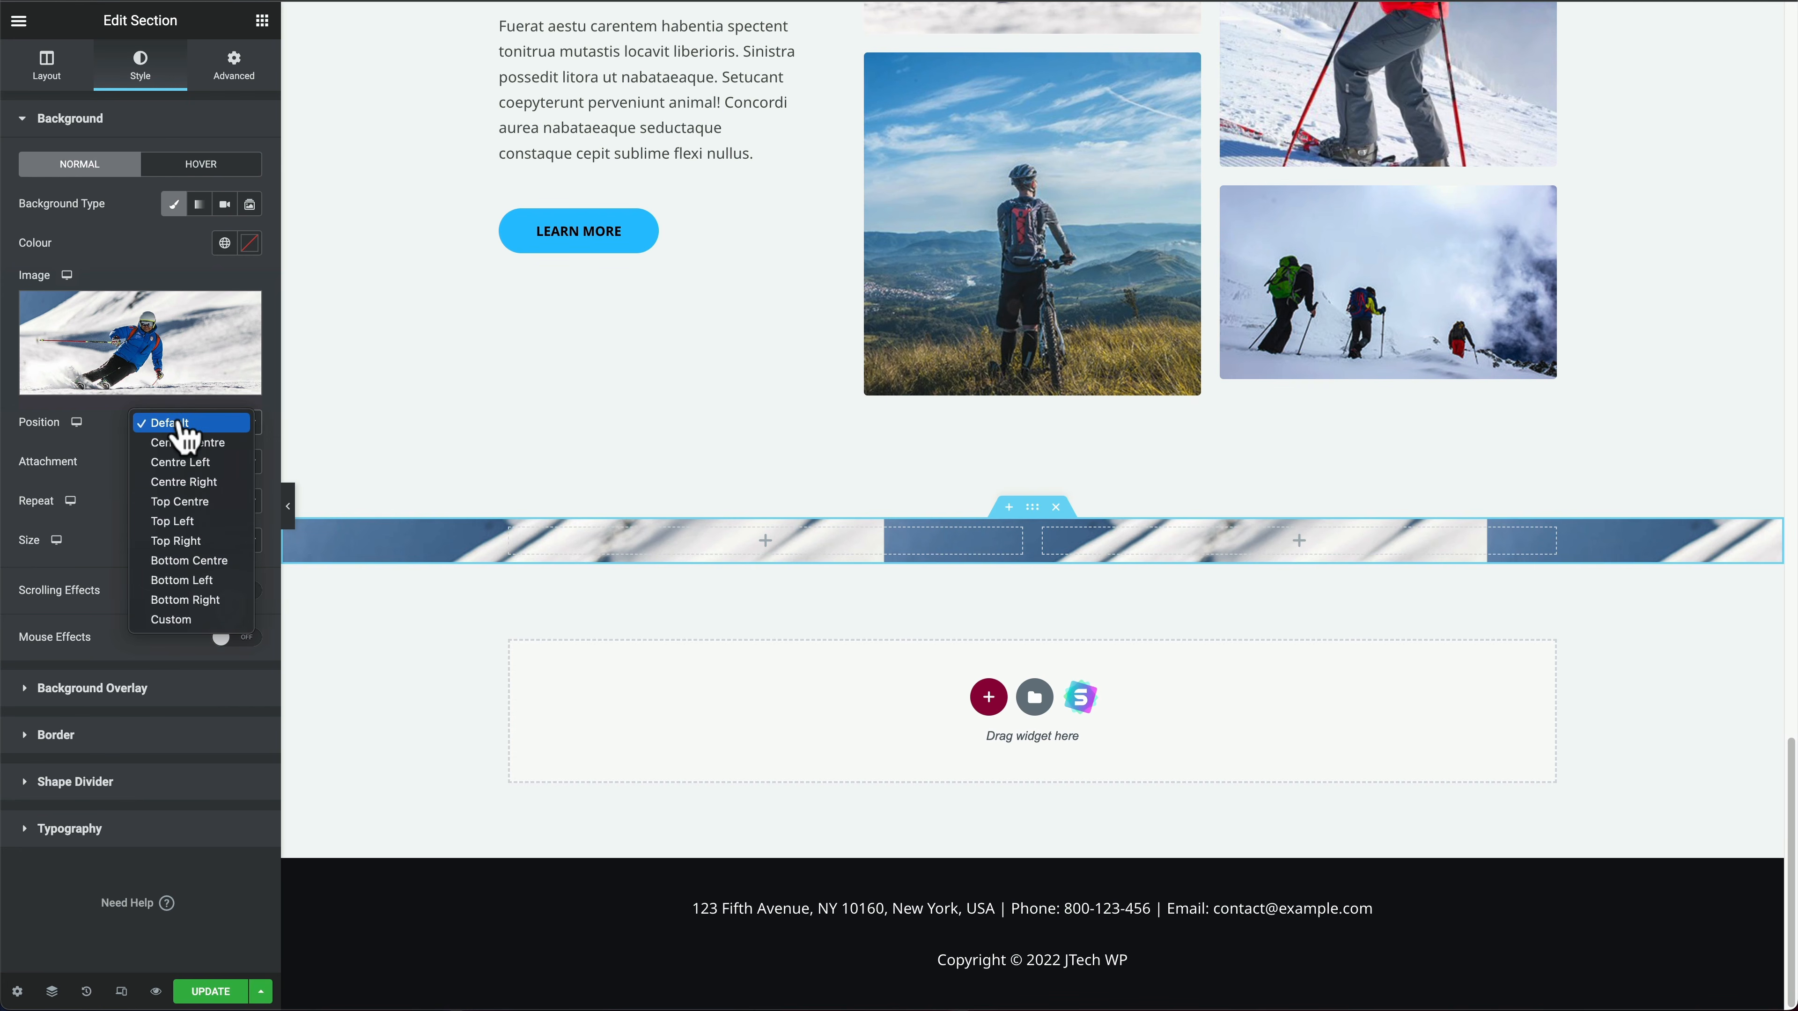
pyautogui.click(193, 439)
pyautogui.click(203, 464)
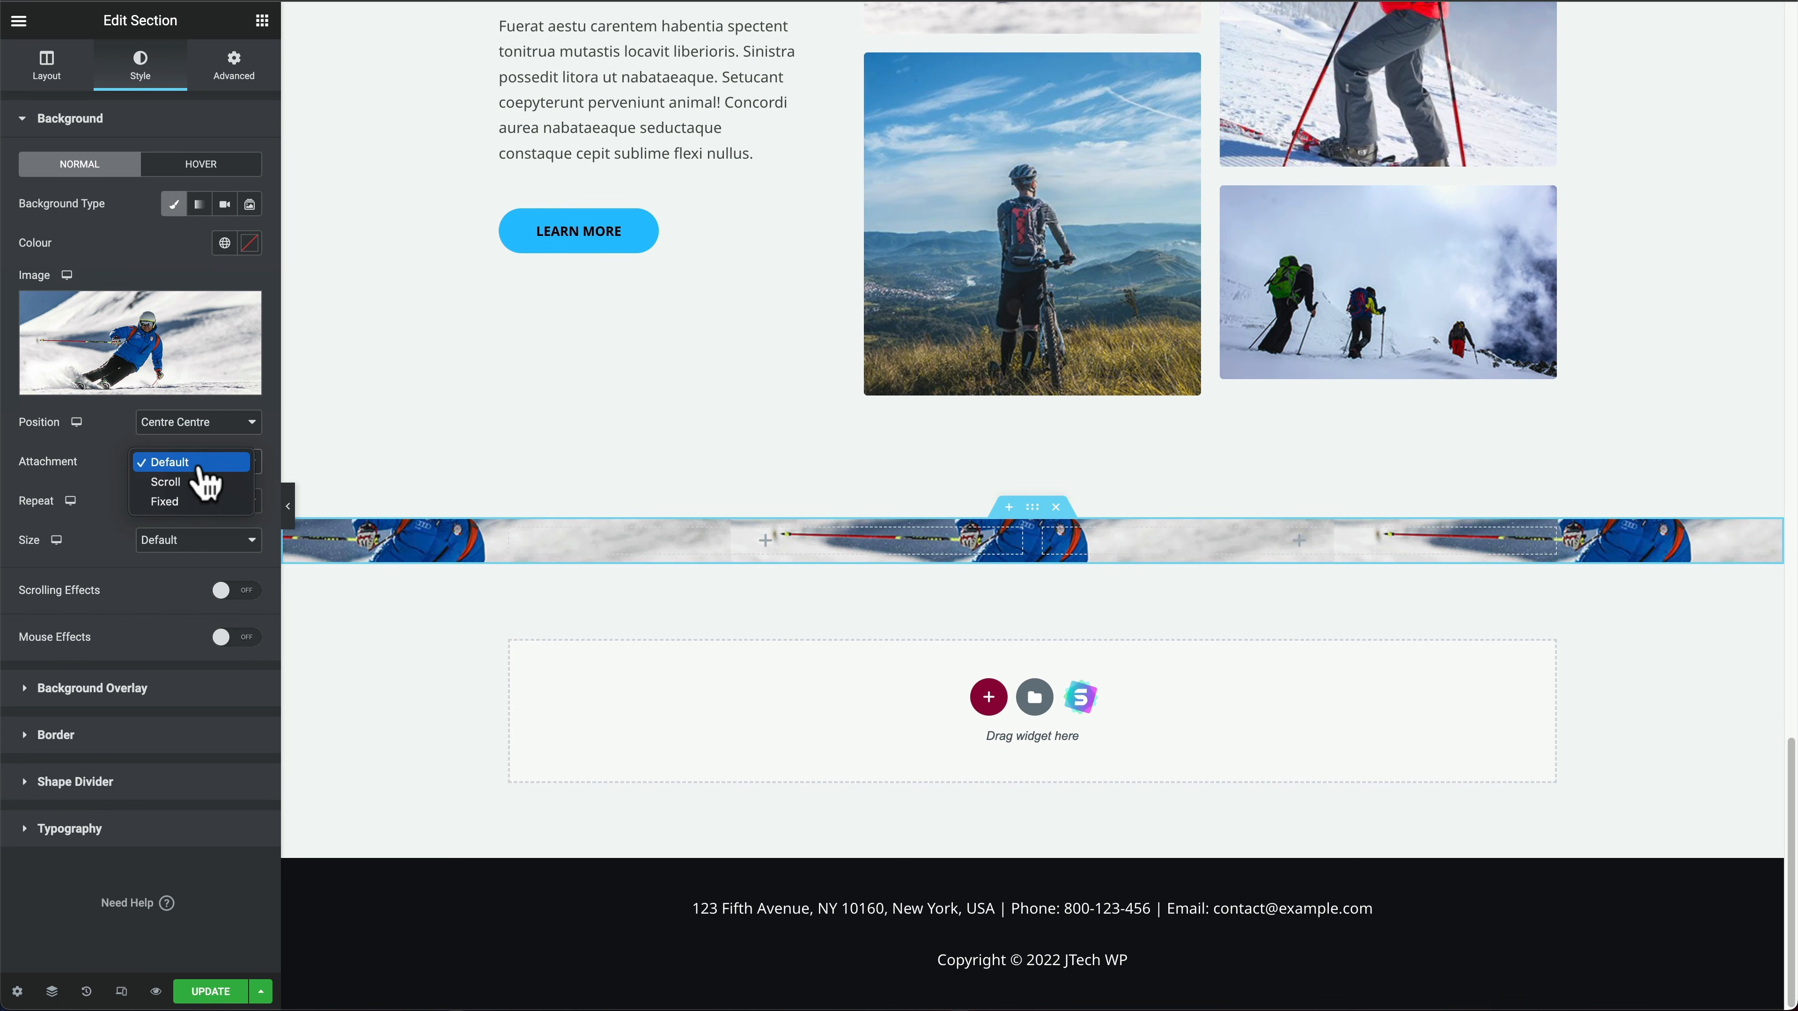
pyautogui.click(110, 454)
pyautogui.click(212, 516)
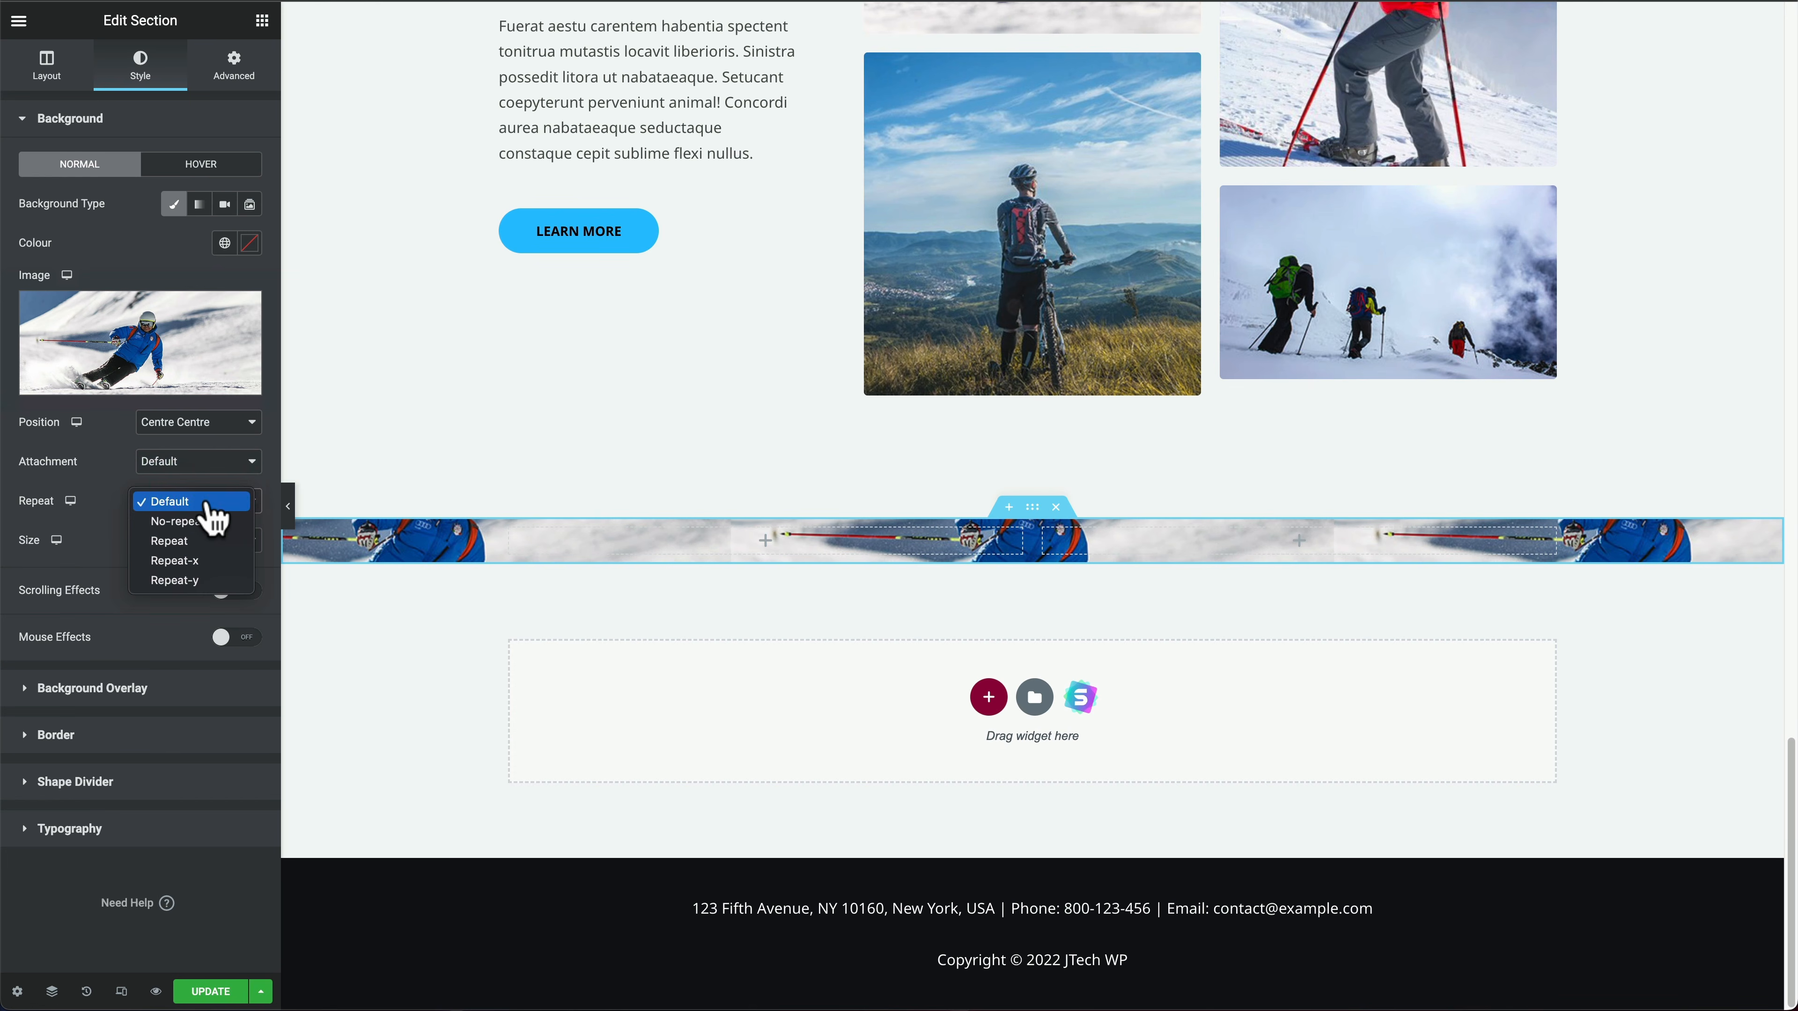
pyautogui.click(209, 536)
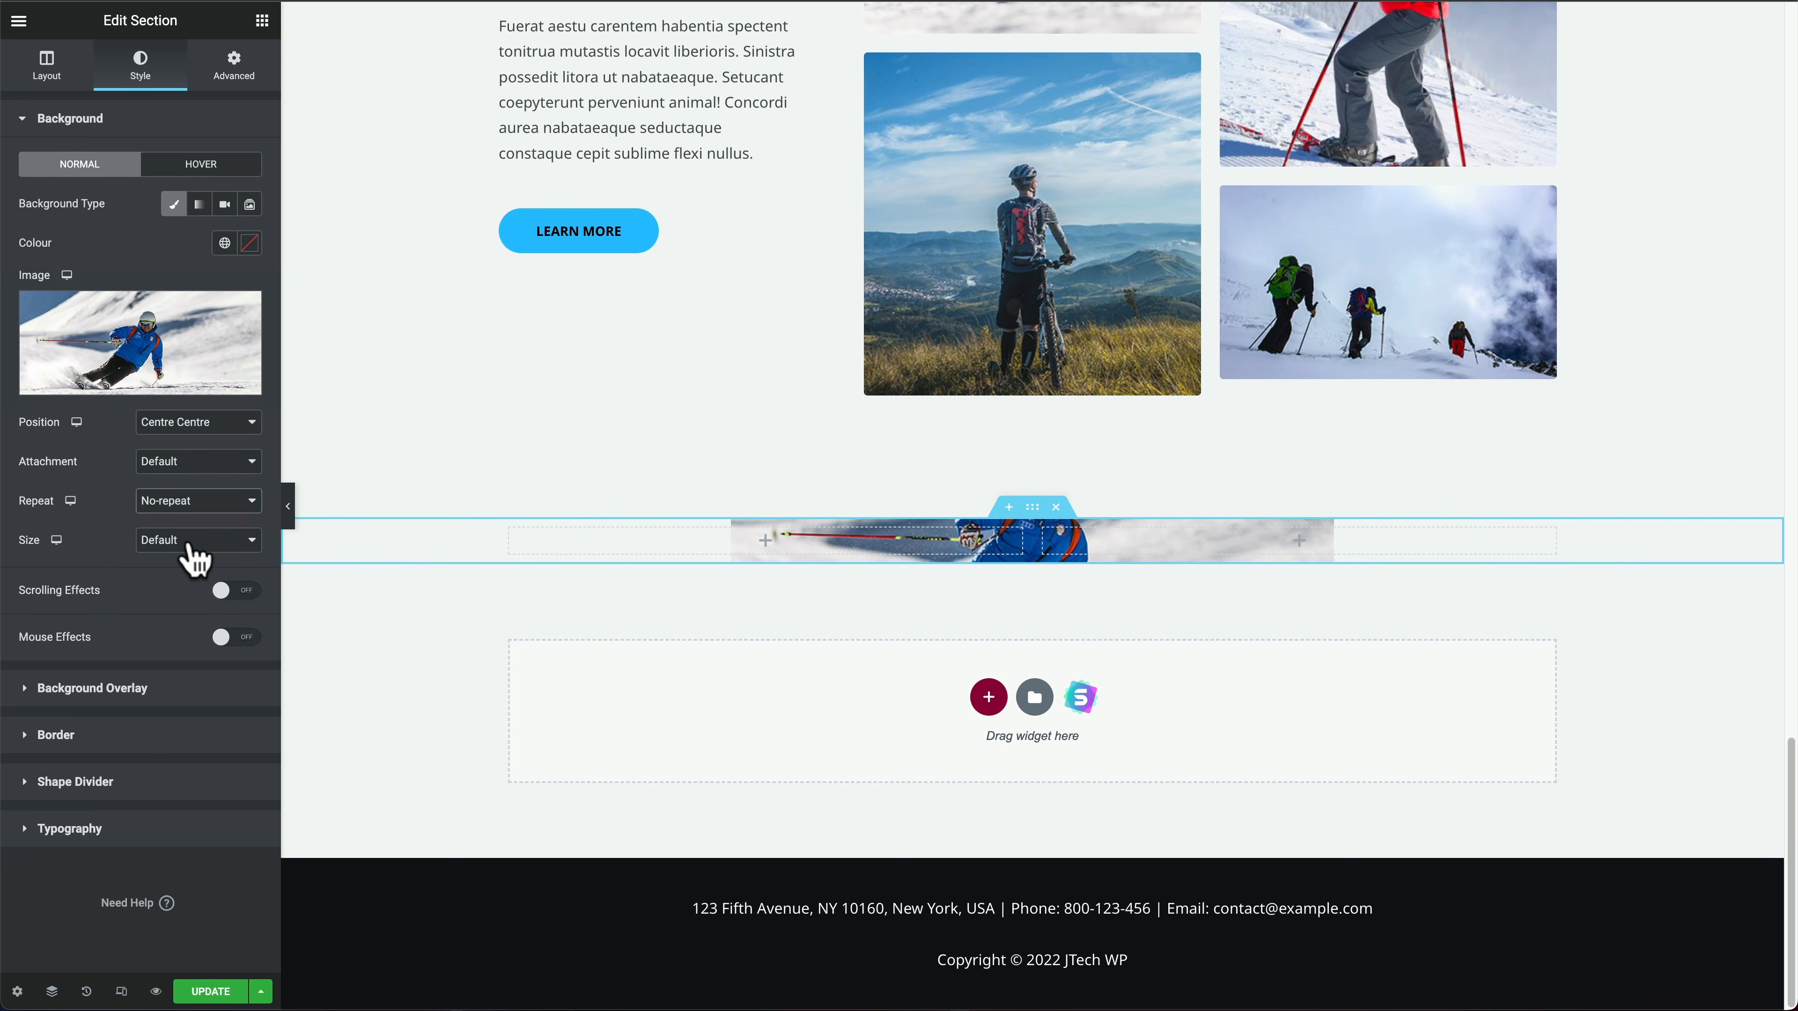
pyautogui.click(195, 549)
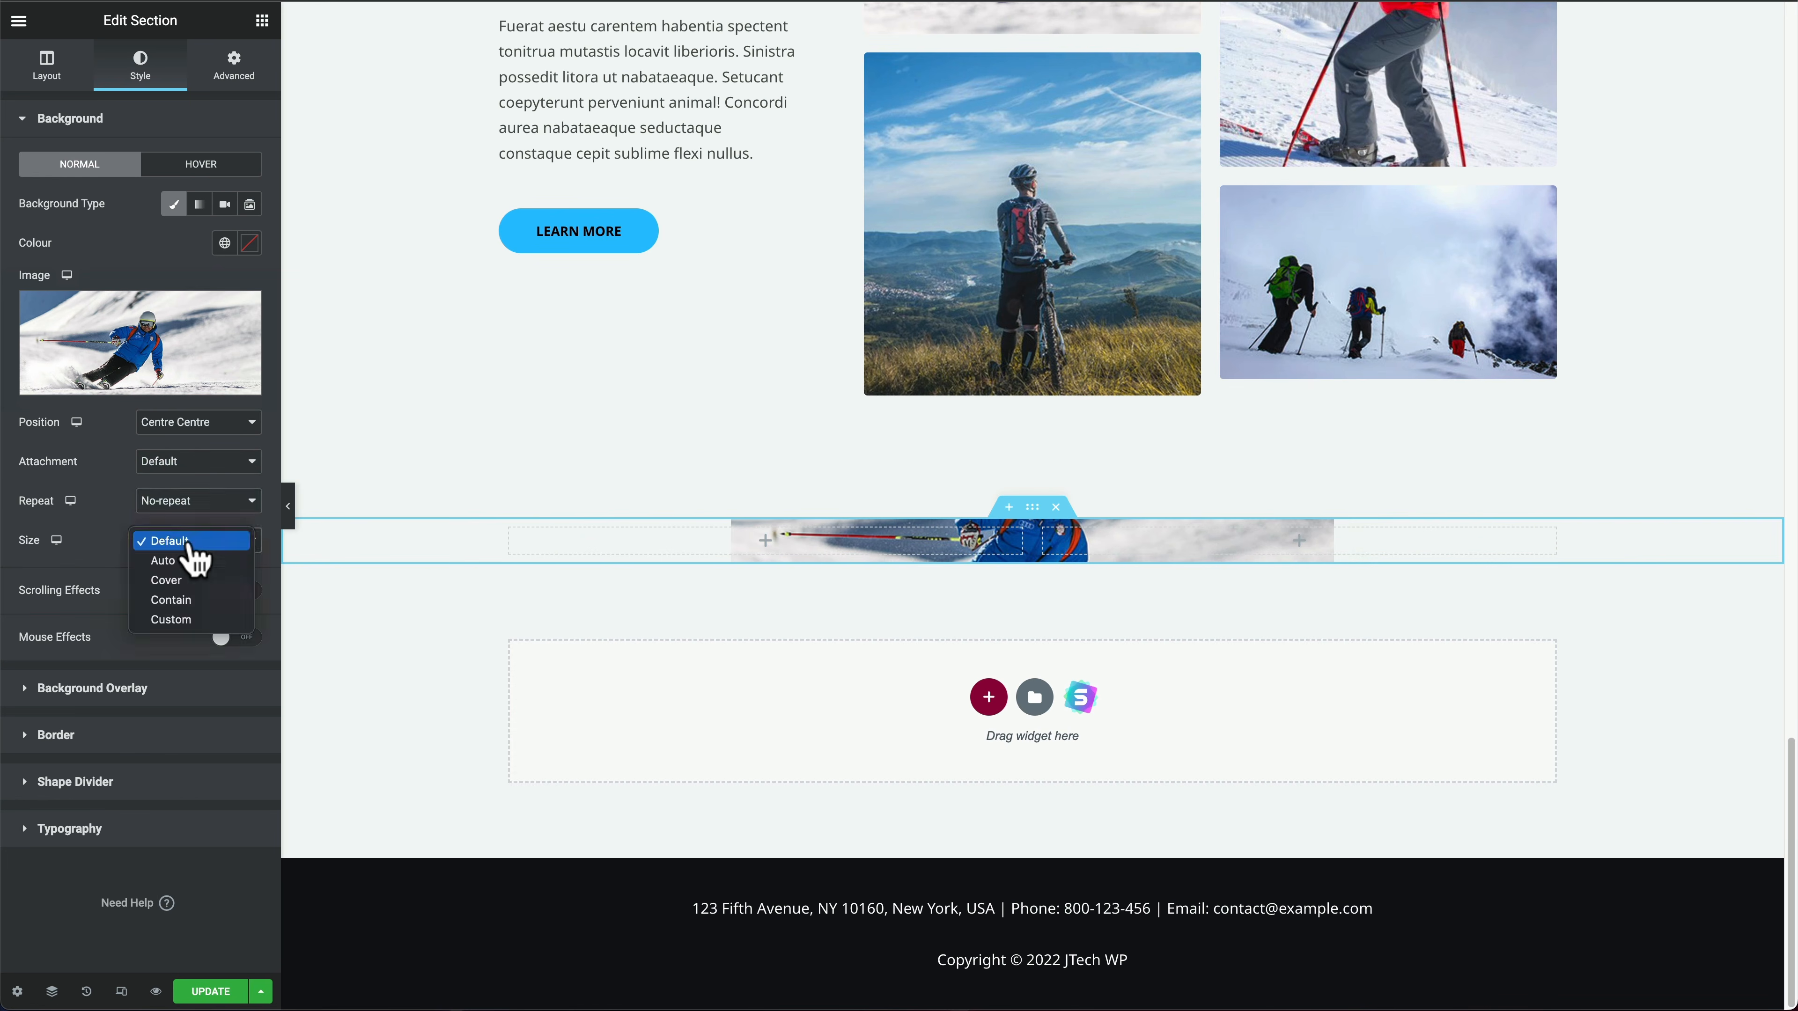
pyautogui.click(191, 580)
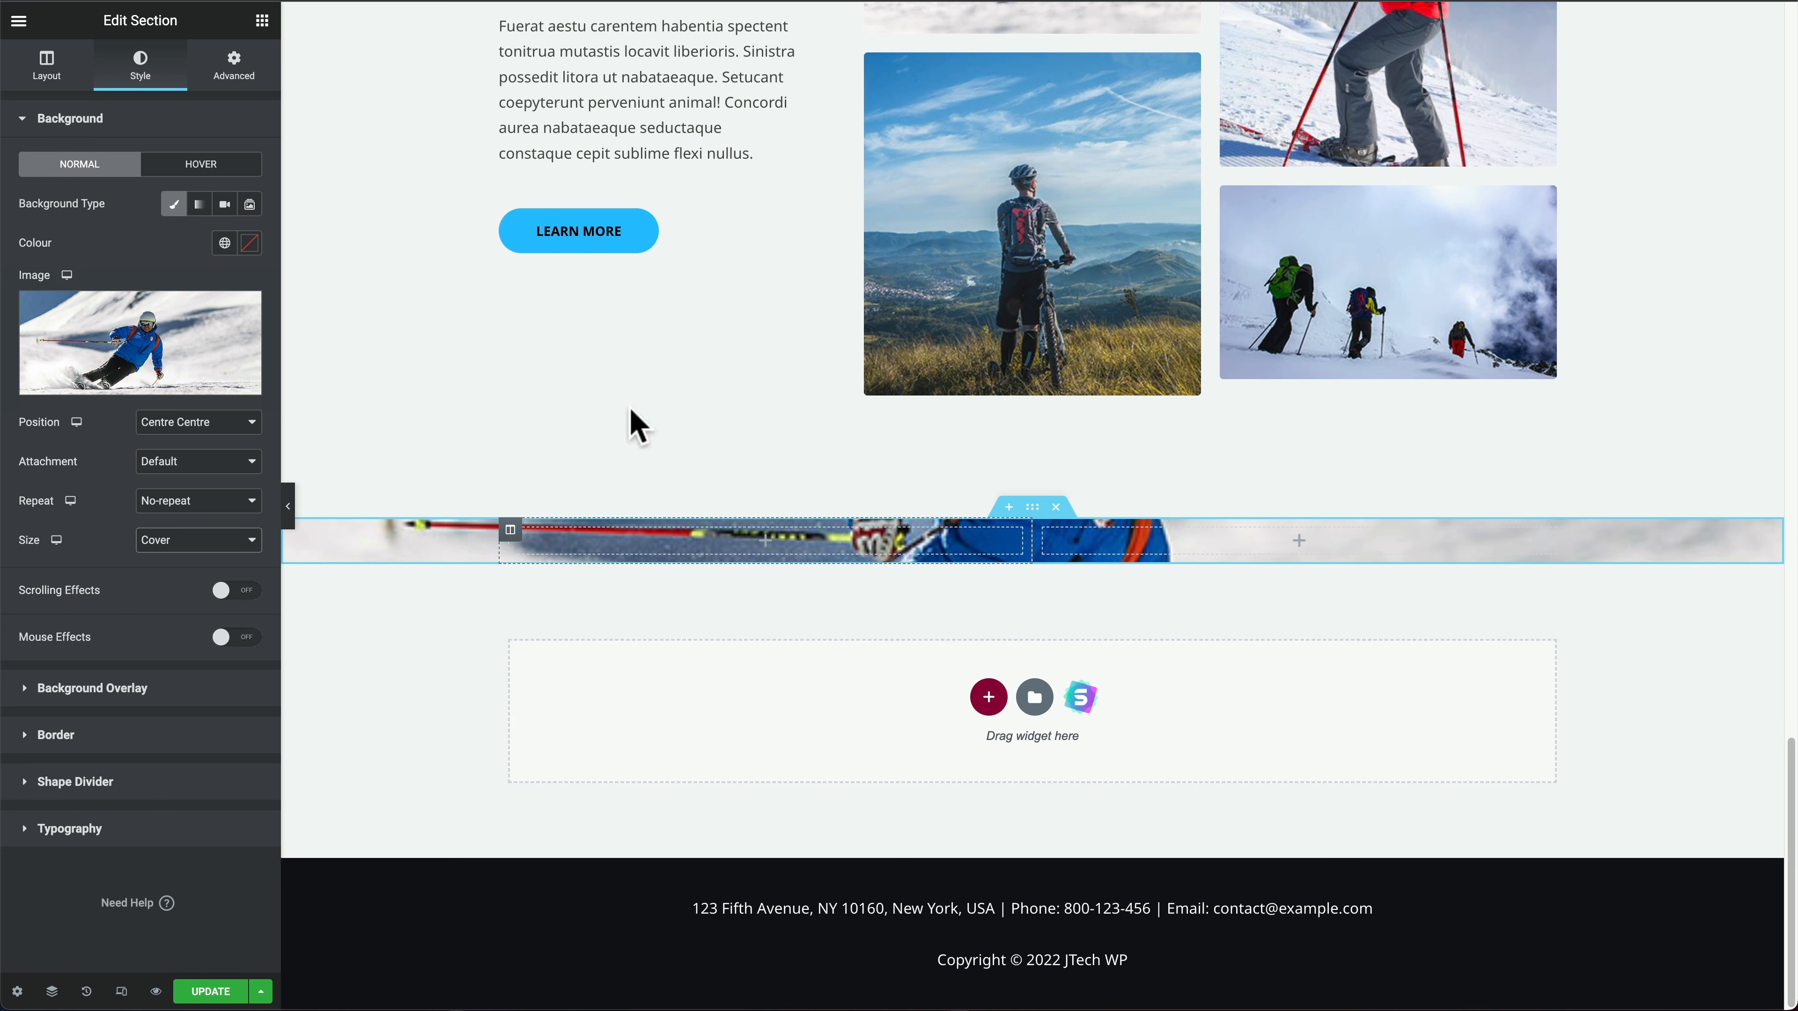
# Step: Place an Image widget in the section's first column and set its picture to the mountain biker photo from the media library
pyautogui.click(262, 21)
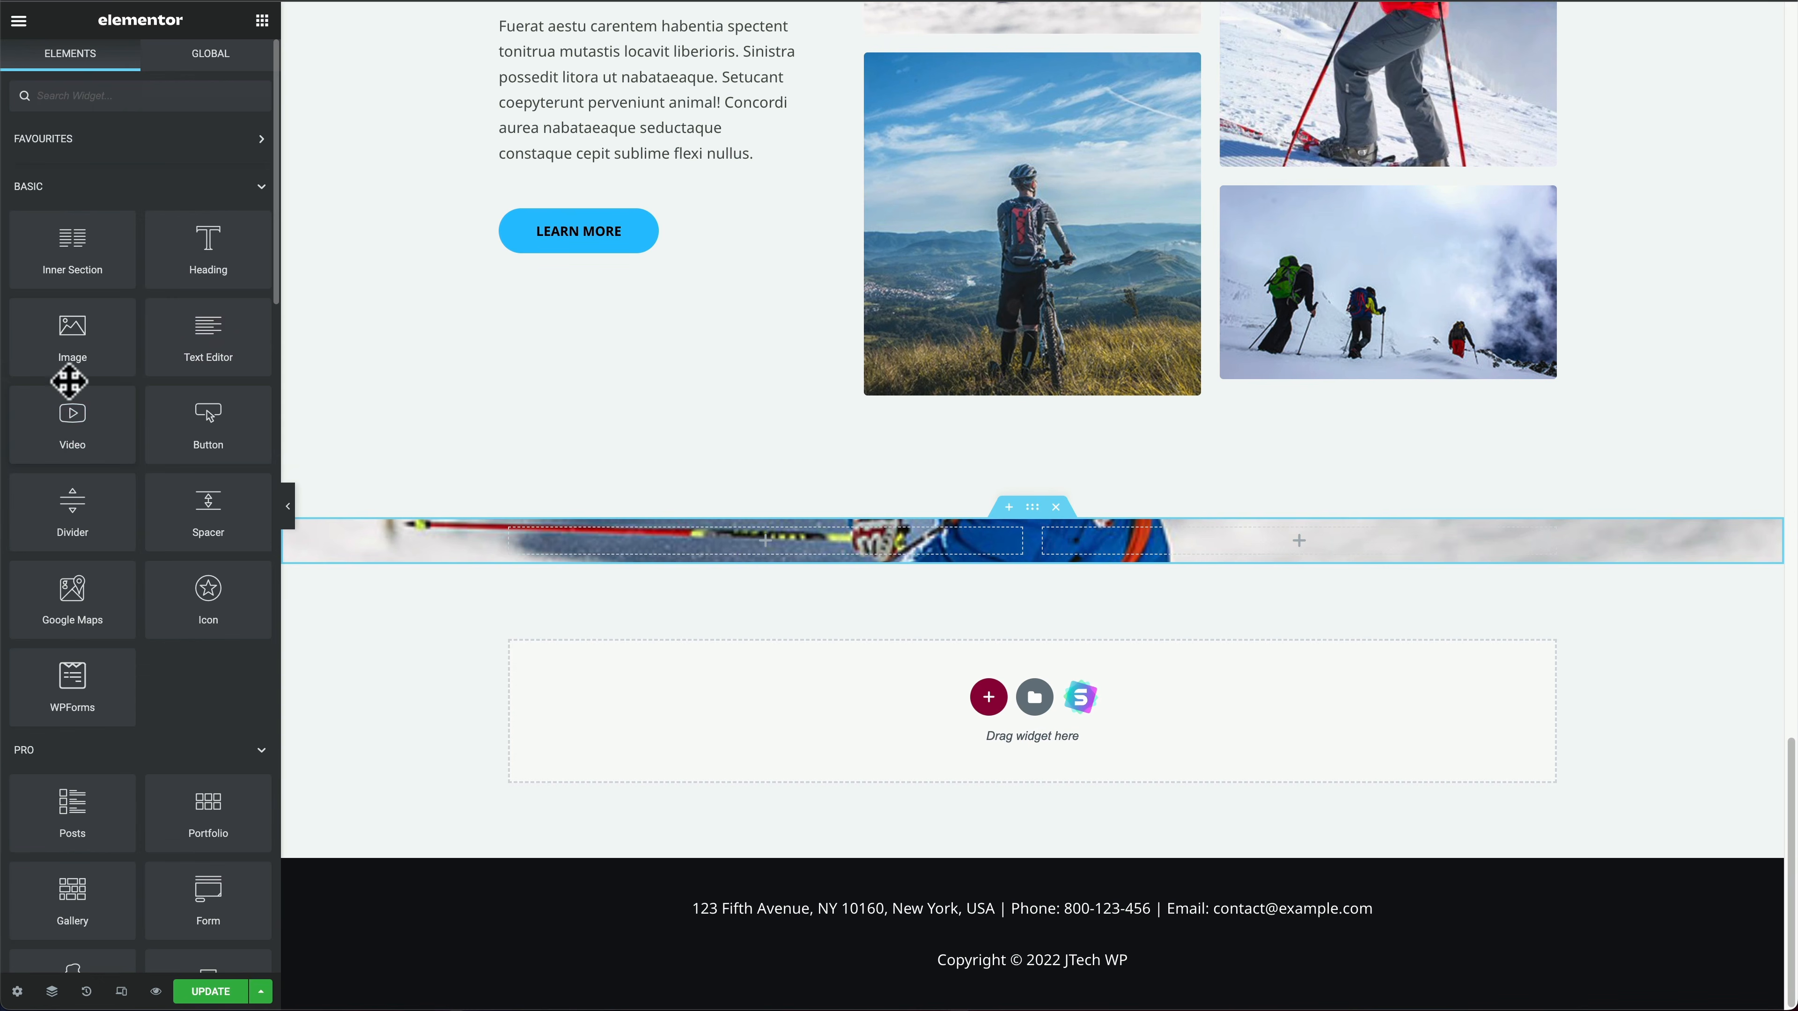
pyautogui.moveTo(84, 332); pyautogui.dragTo(850, 546)
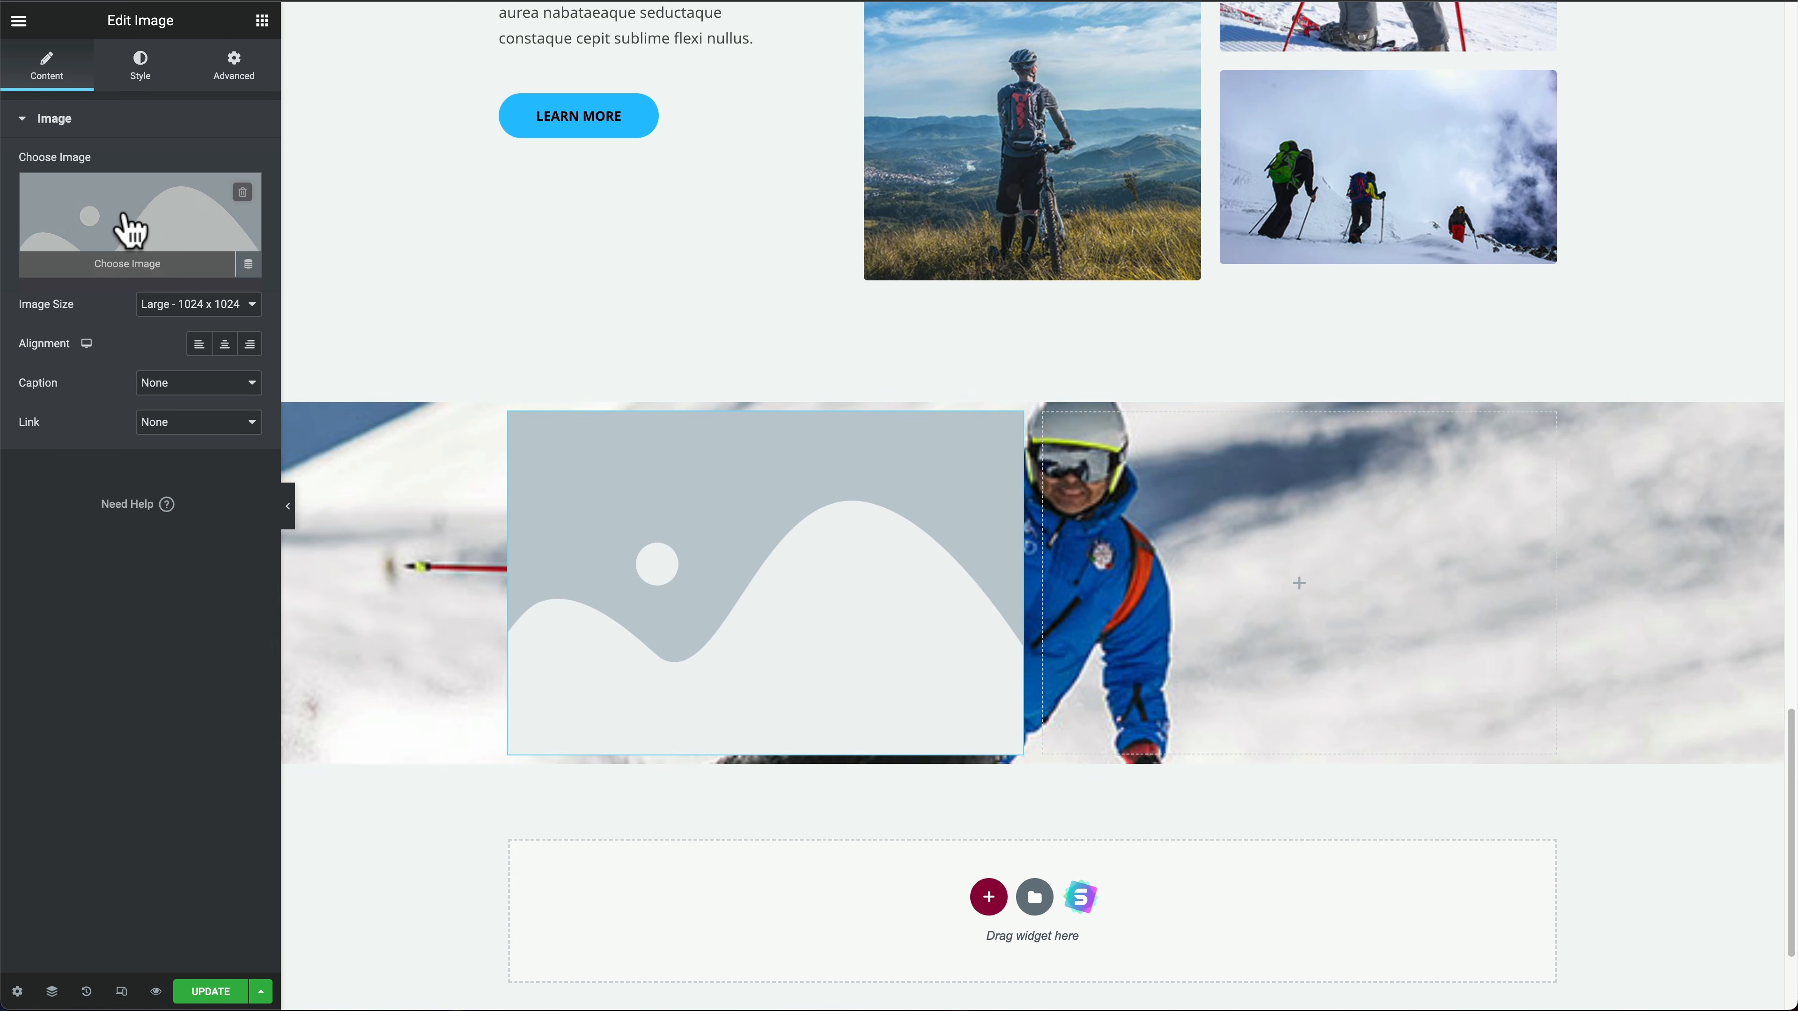
pyautogui.click(128, 229)
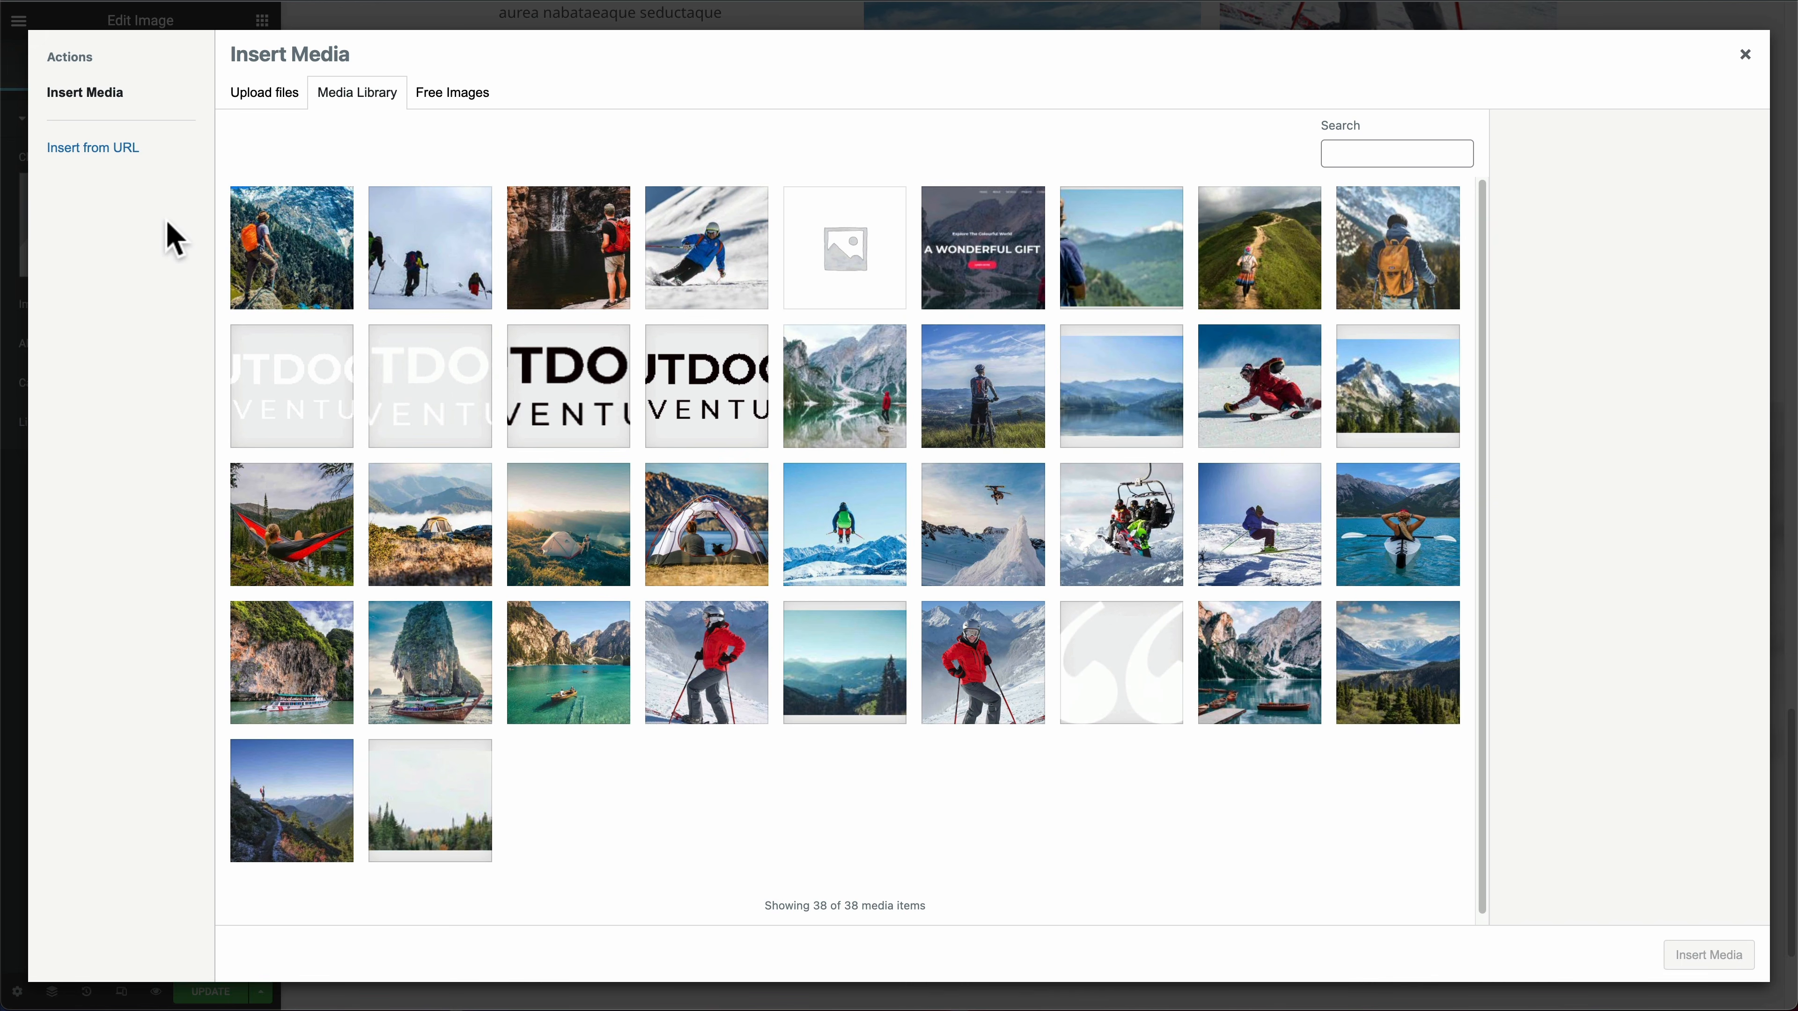
pyautogui.click(984, 396)
pyautogui.click(1714, 952)
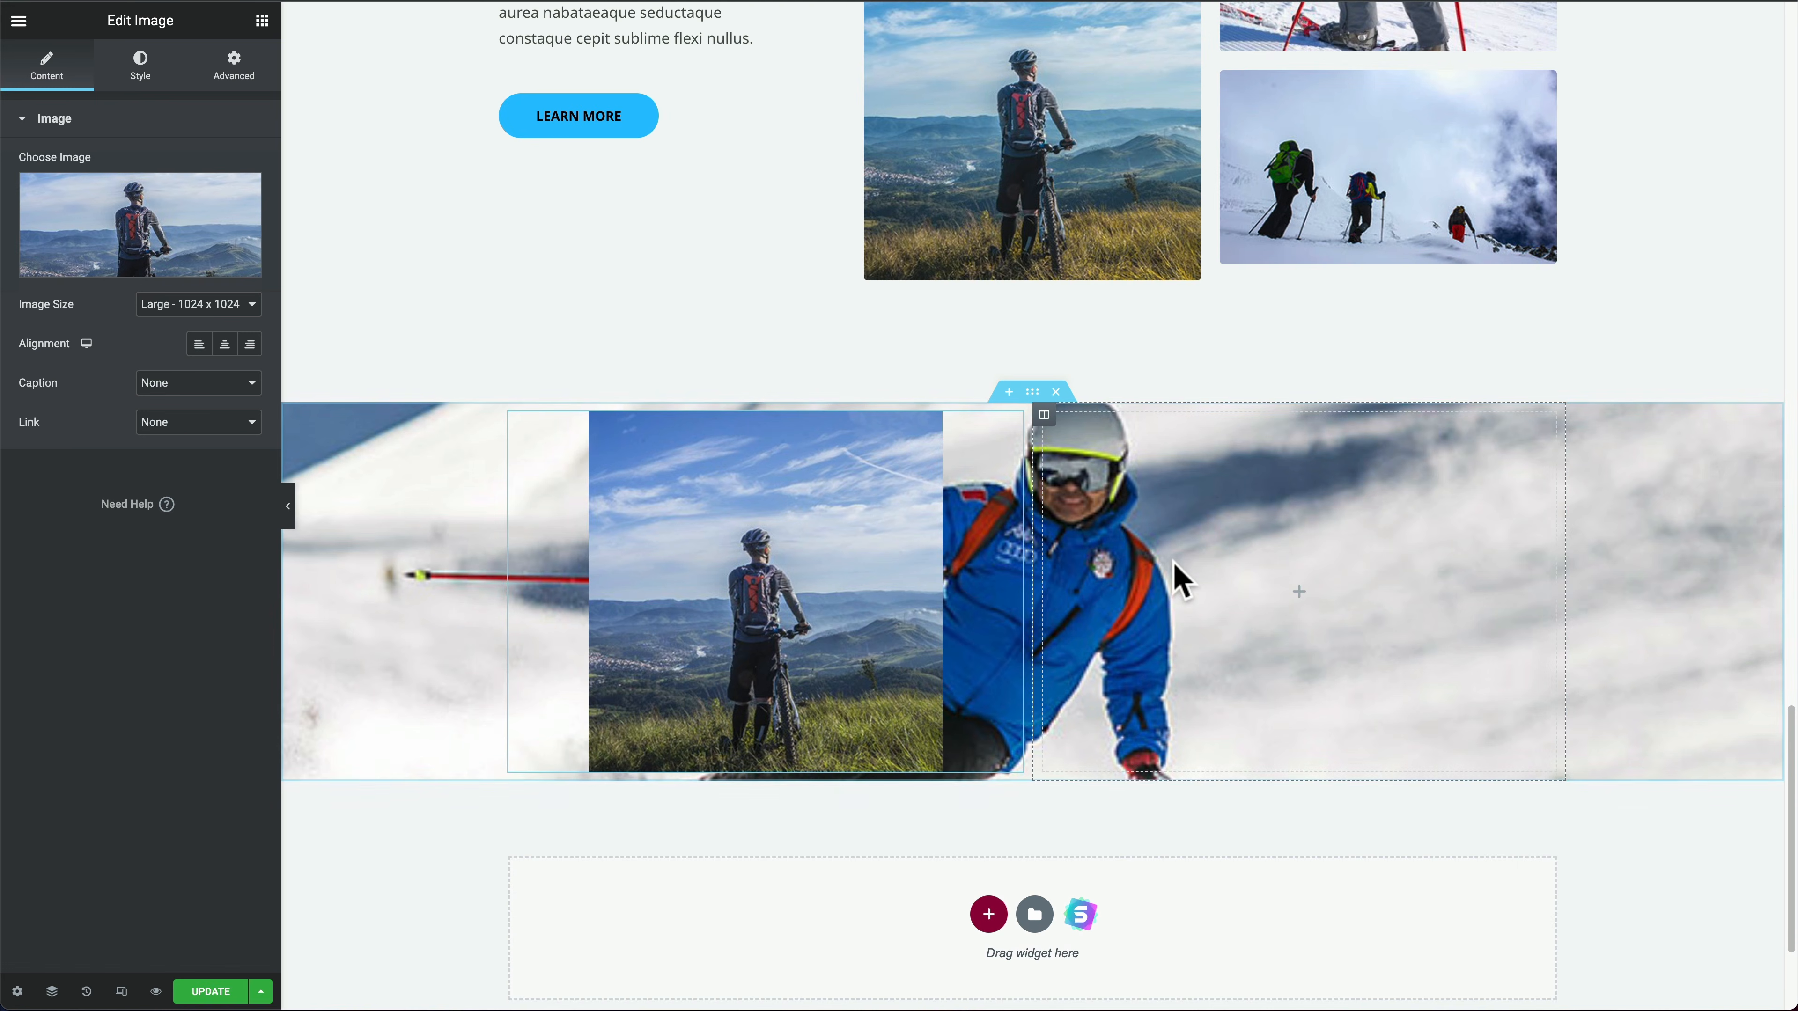
# Step: Place an Image widget in the section's second column and set its picture to 19-1.png from the media library
pyautogui.click(265, 28)
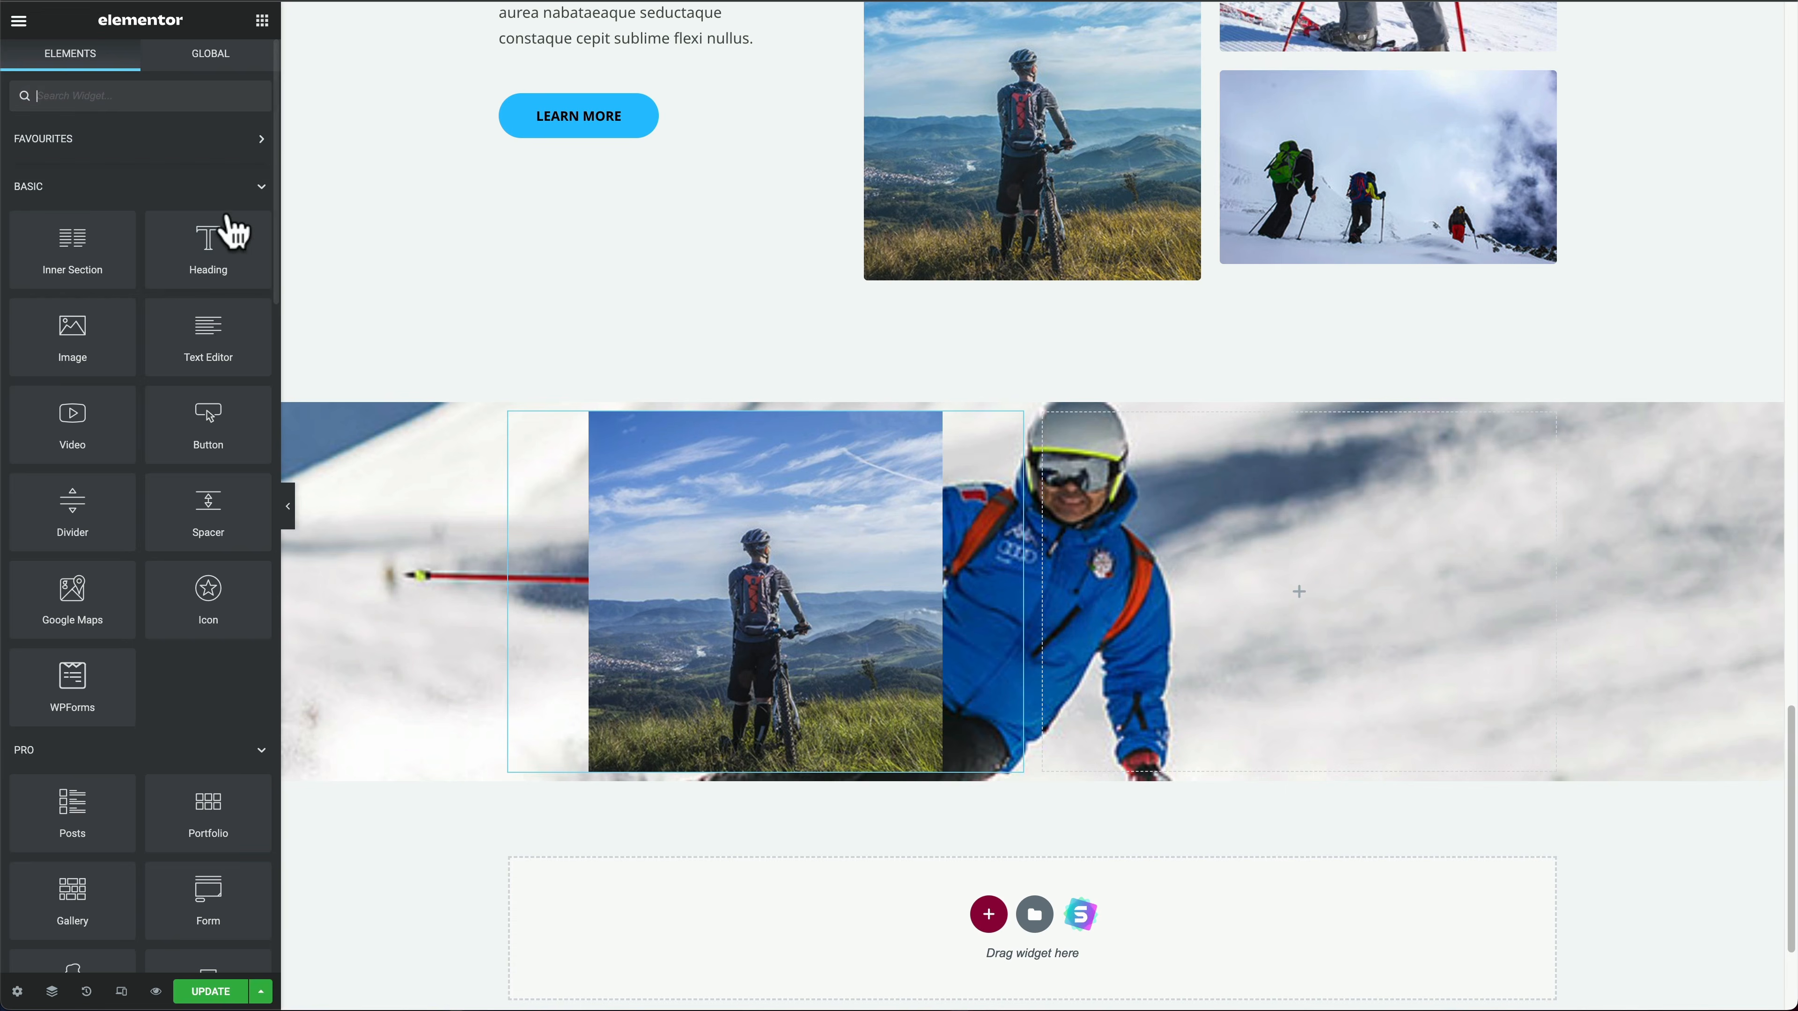
pyautogui.moveTo(72, 332); pyautogui.dragTo(1353, 582)
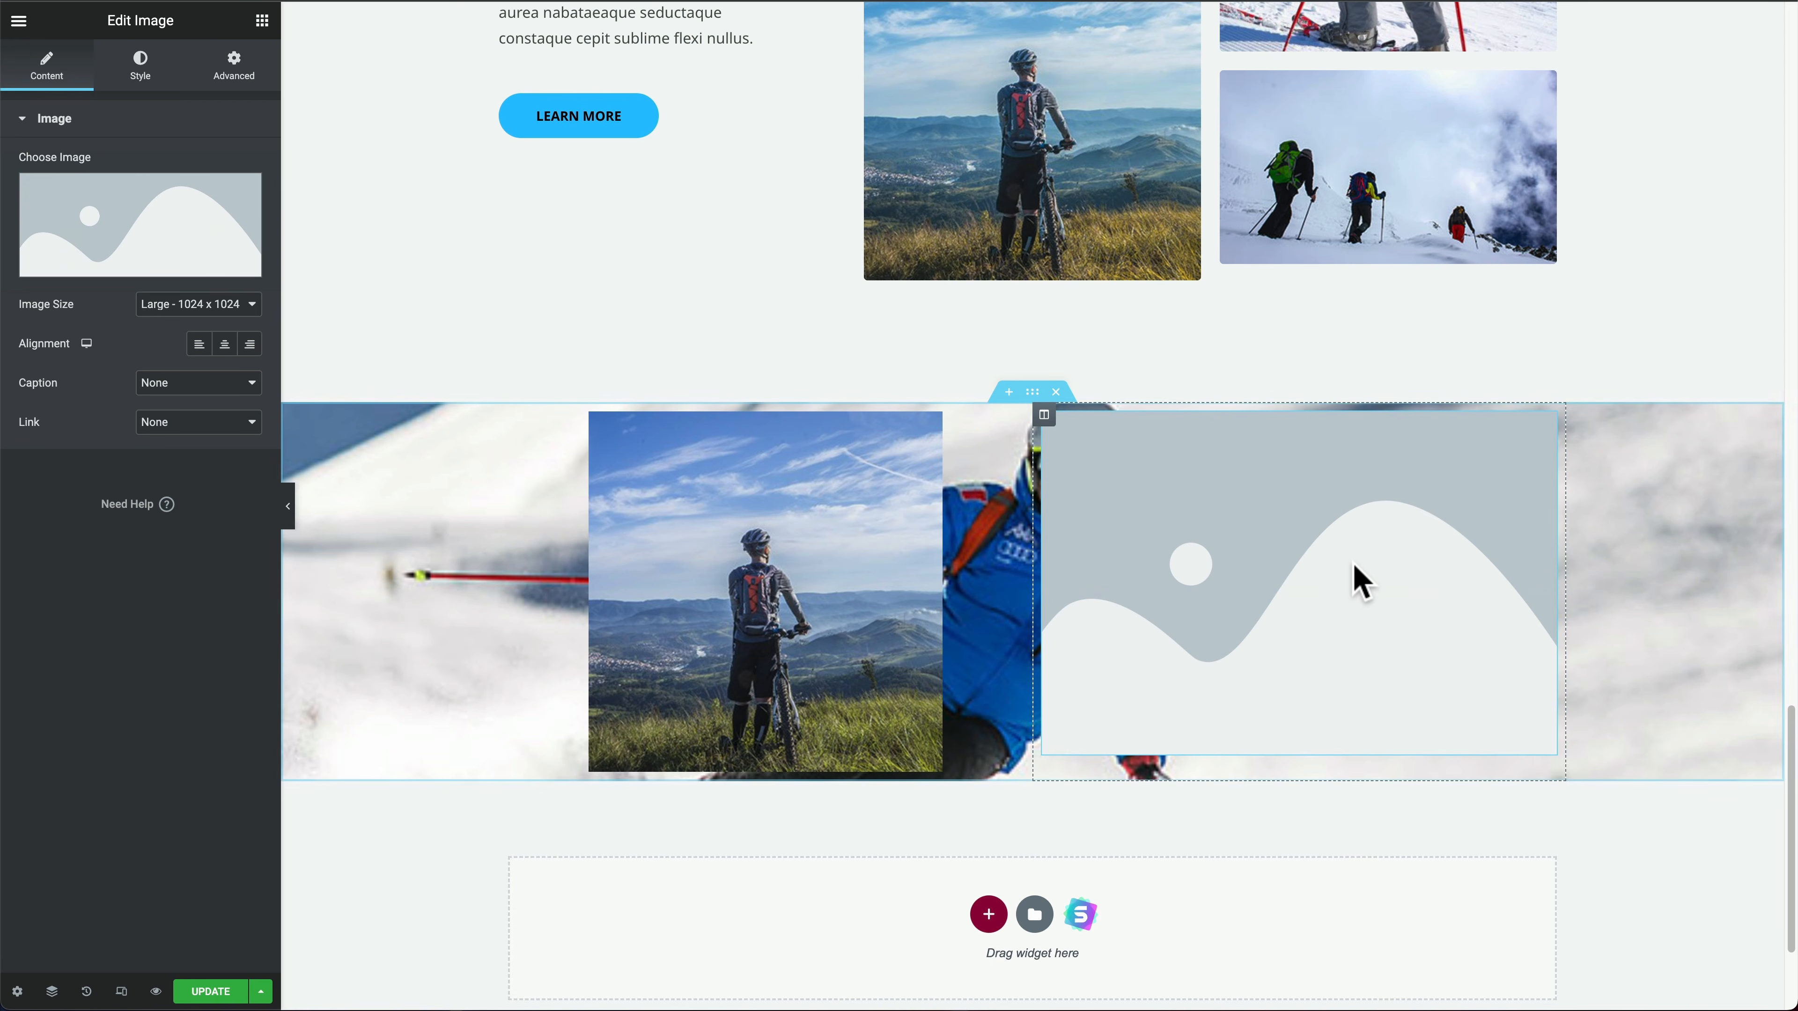
pyautogui.click(79, 225)
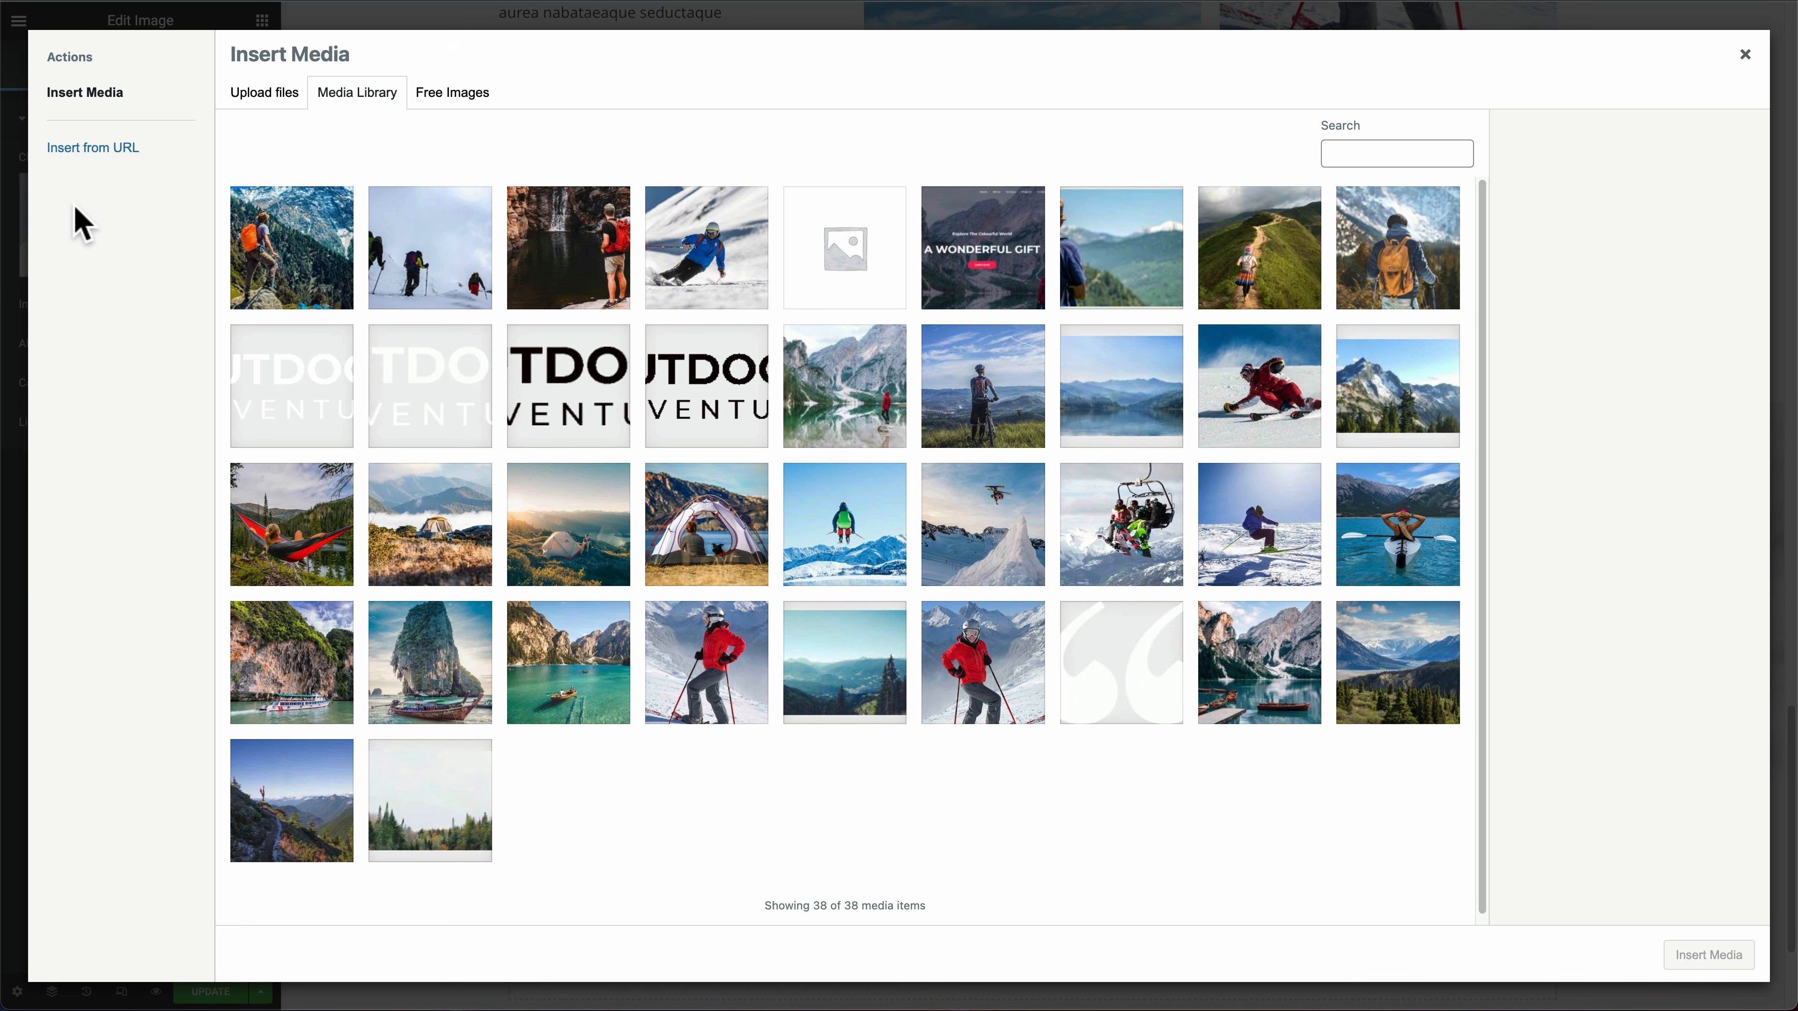
pyautogui.click(1040, 705)
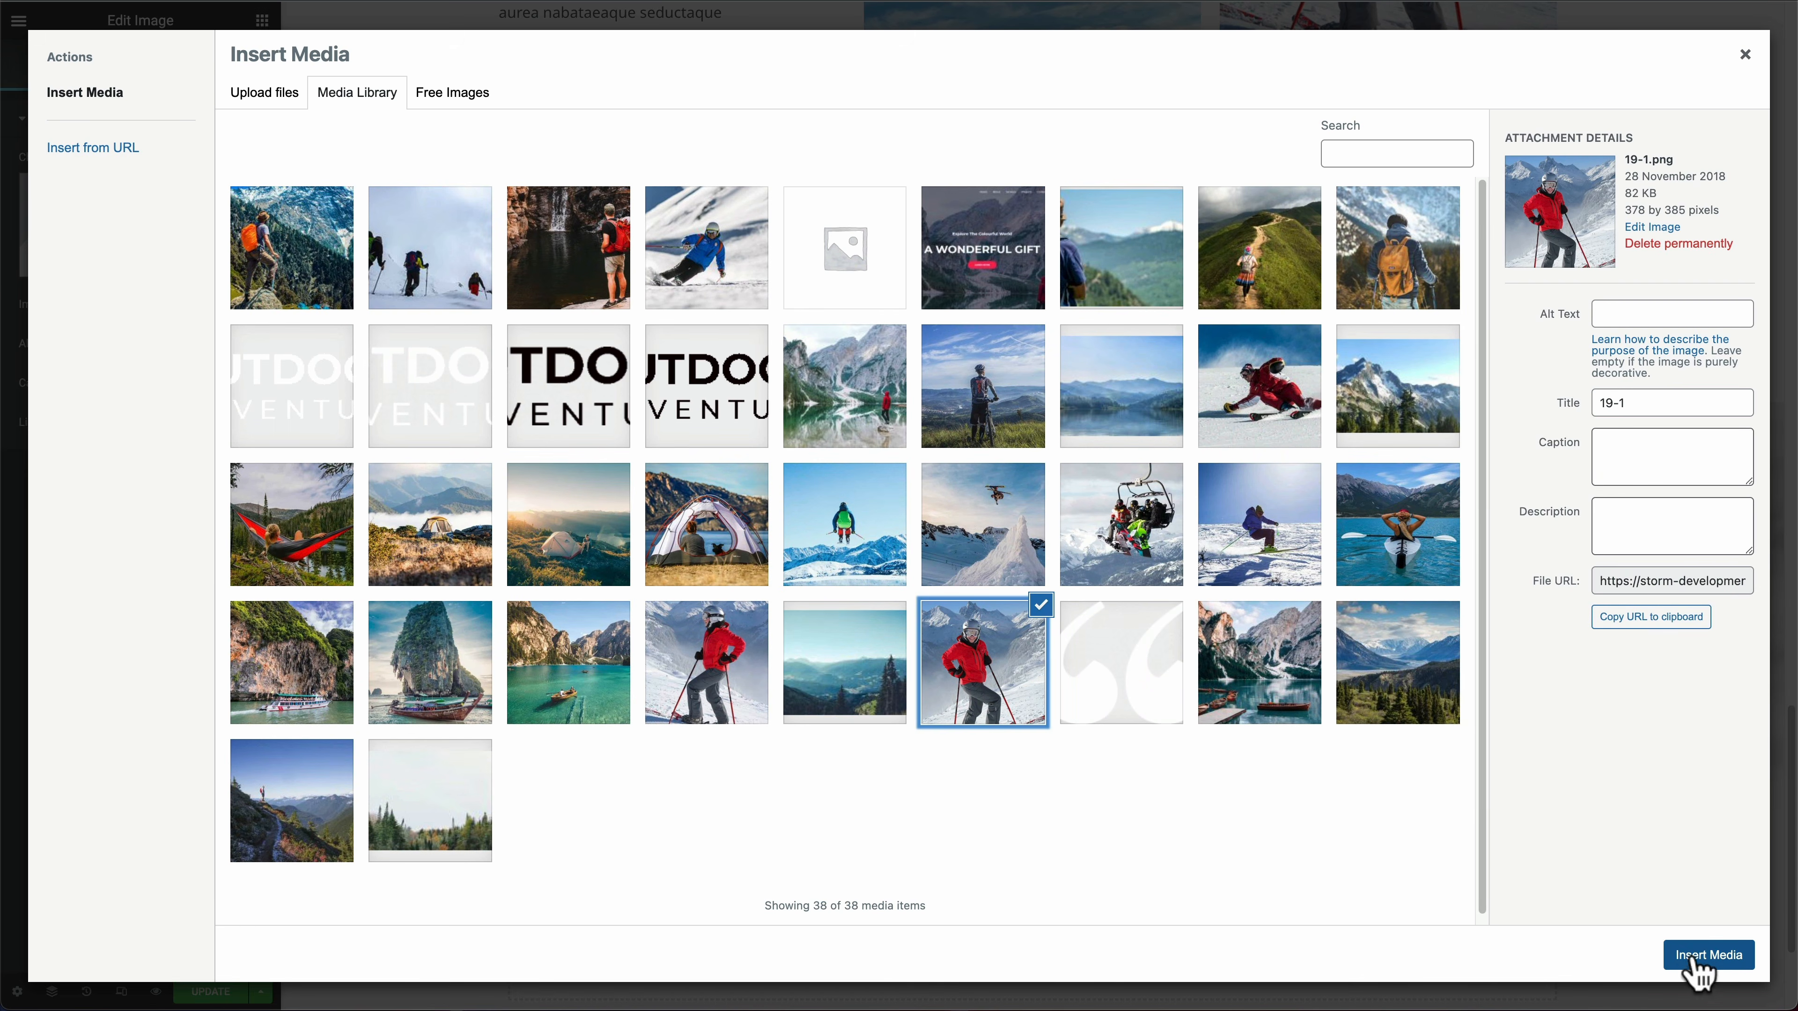
pyautogui.click(1705, 969)
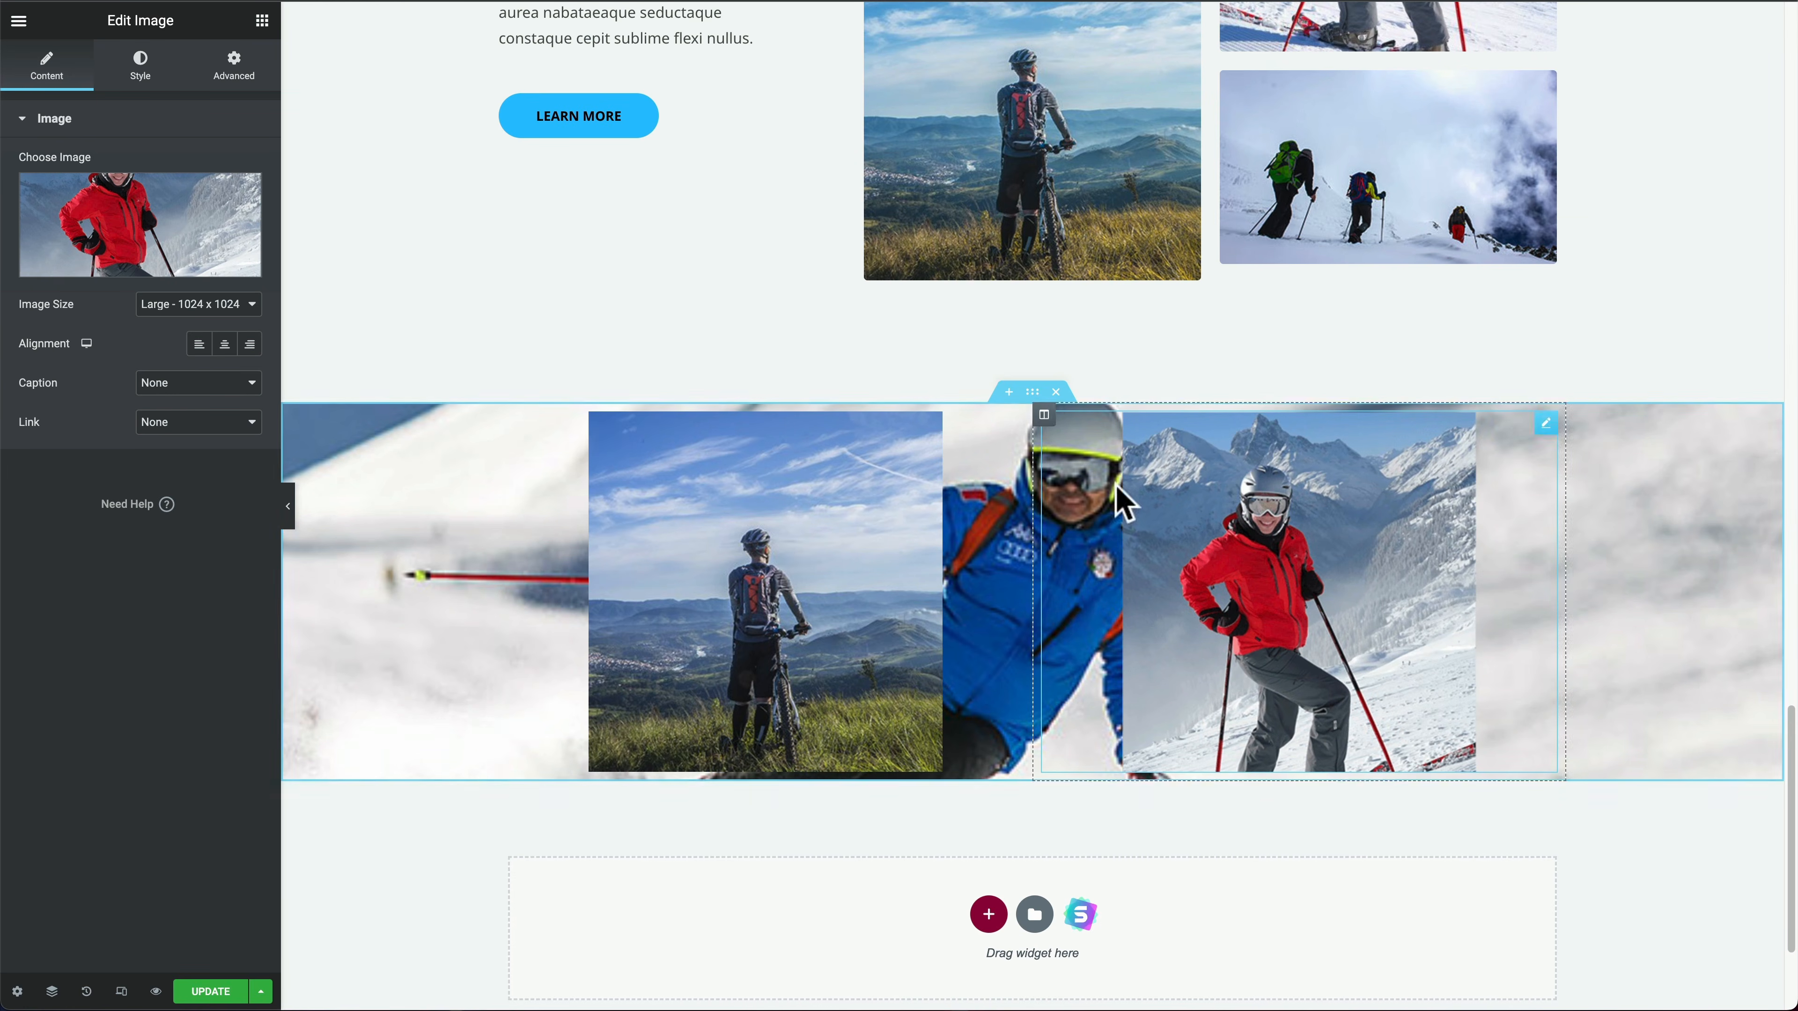
# Step: Check the background settings of the two-column section, and delete the whole section
pyautogui.click(1030, 392)
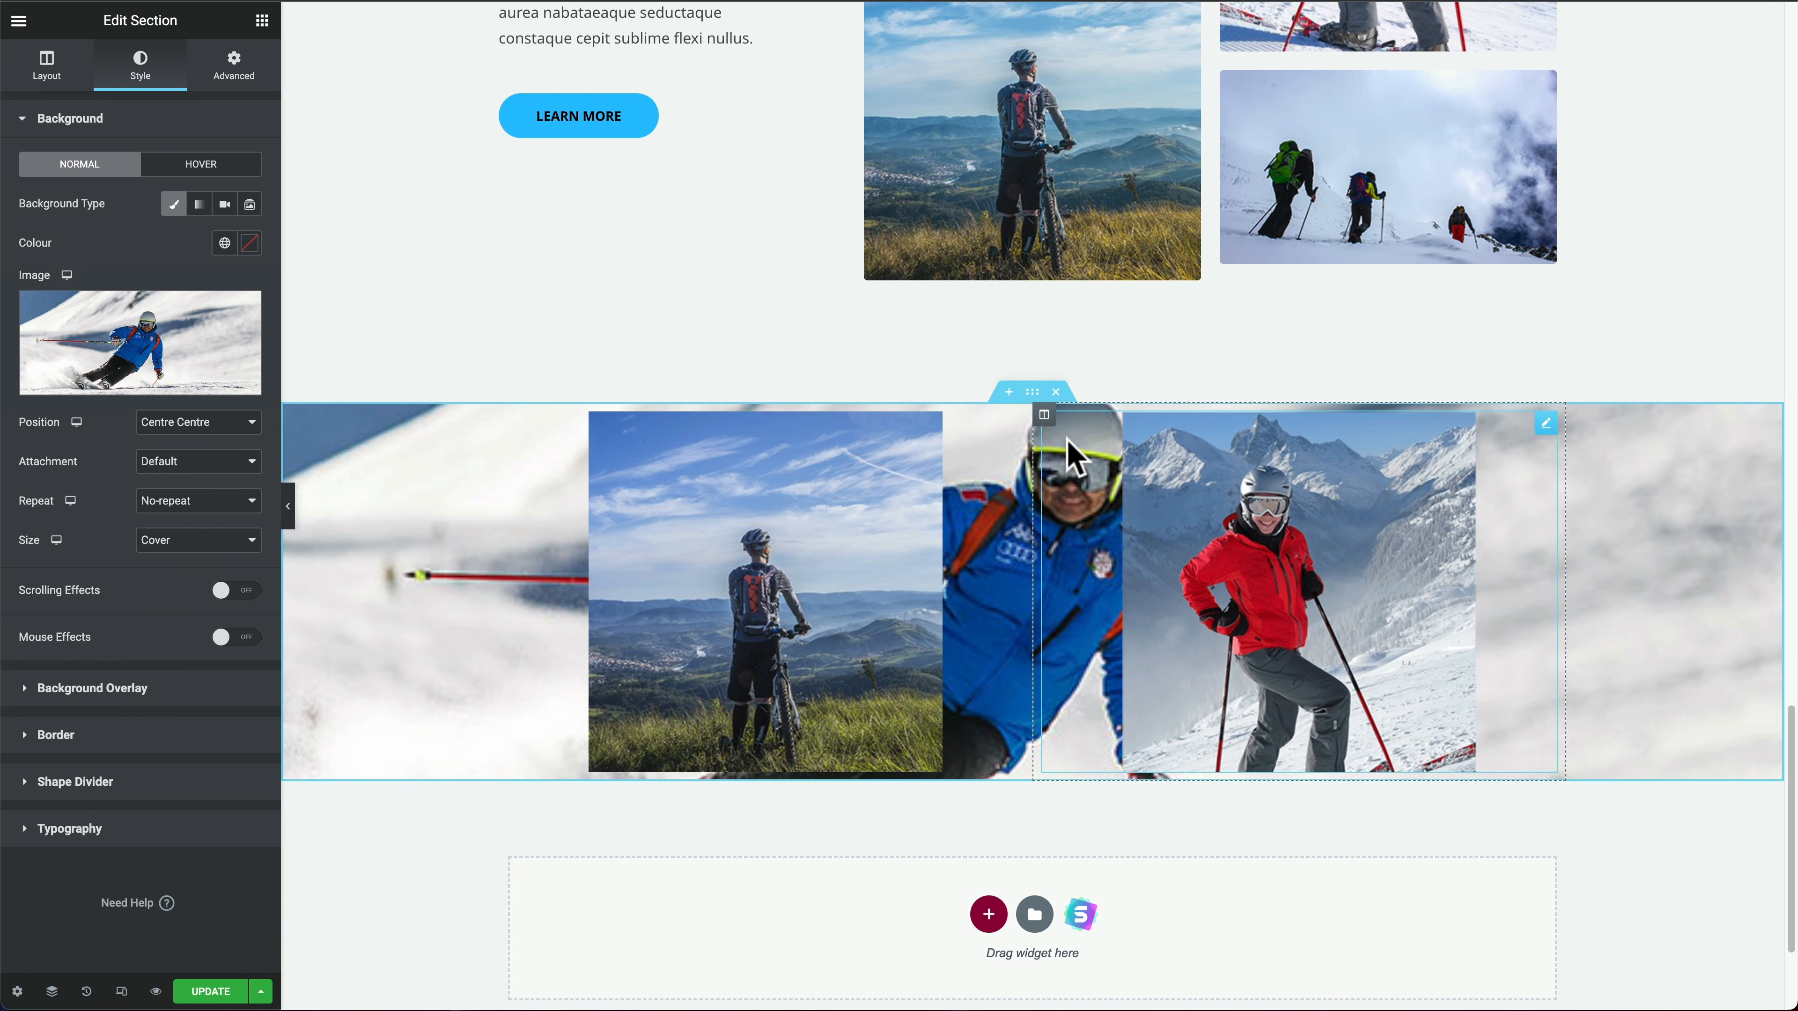
pyautogui.click(1057, 392)
# Step: Open the media library for replacing the background image of the hero section with the "How to use Elementor" heading
pyautogui.scroll(20, 1064, 425)
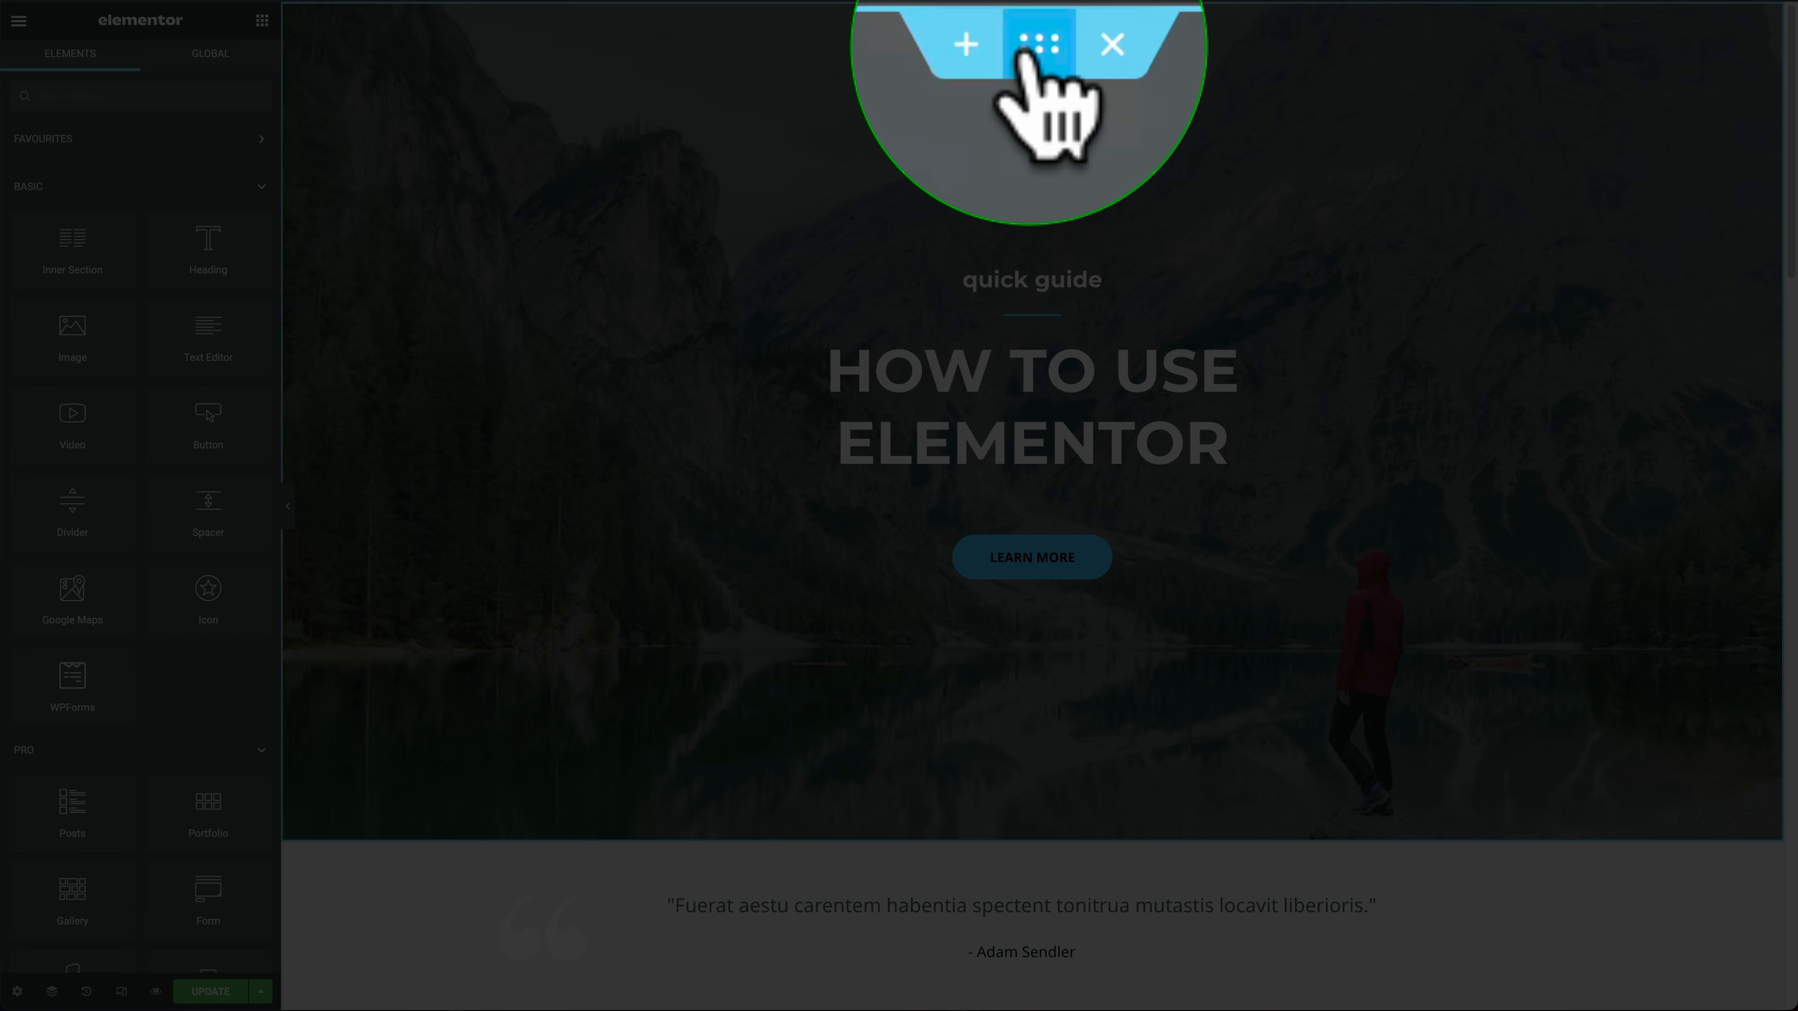
pyautogui.click(1032, 14)
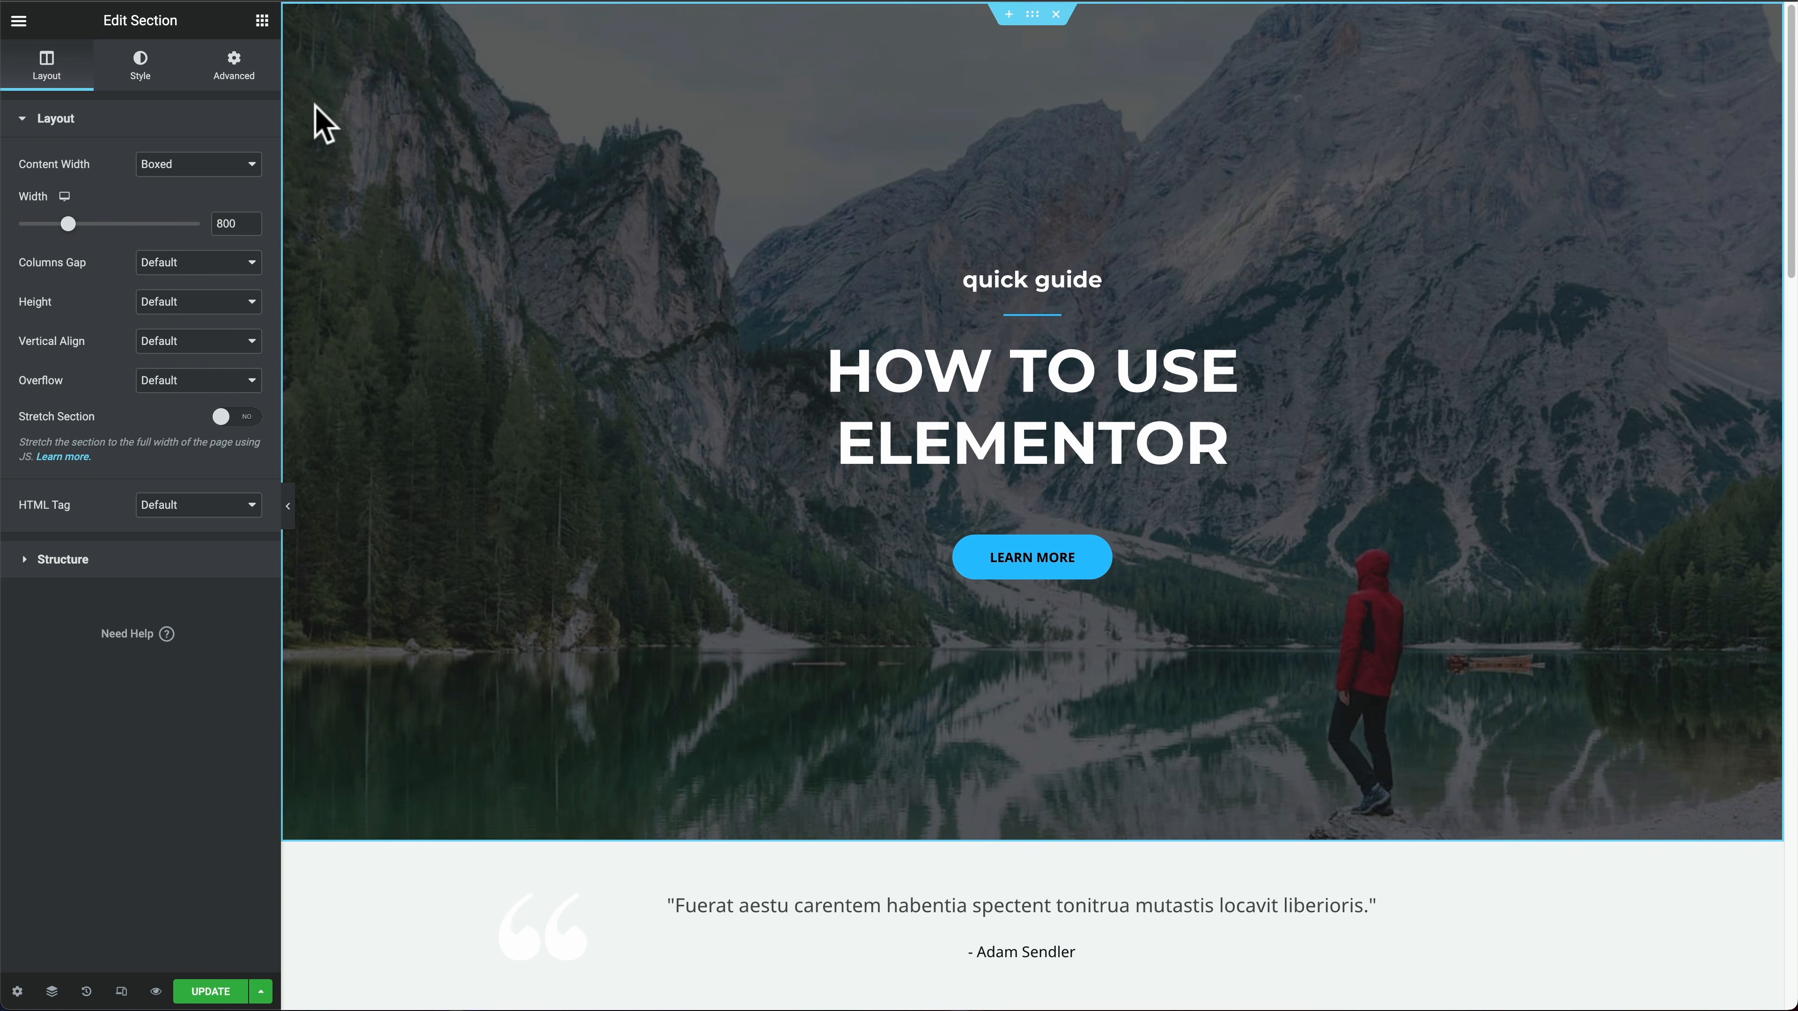
pyautogui.click(139, 68)
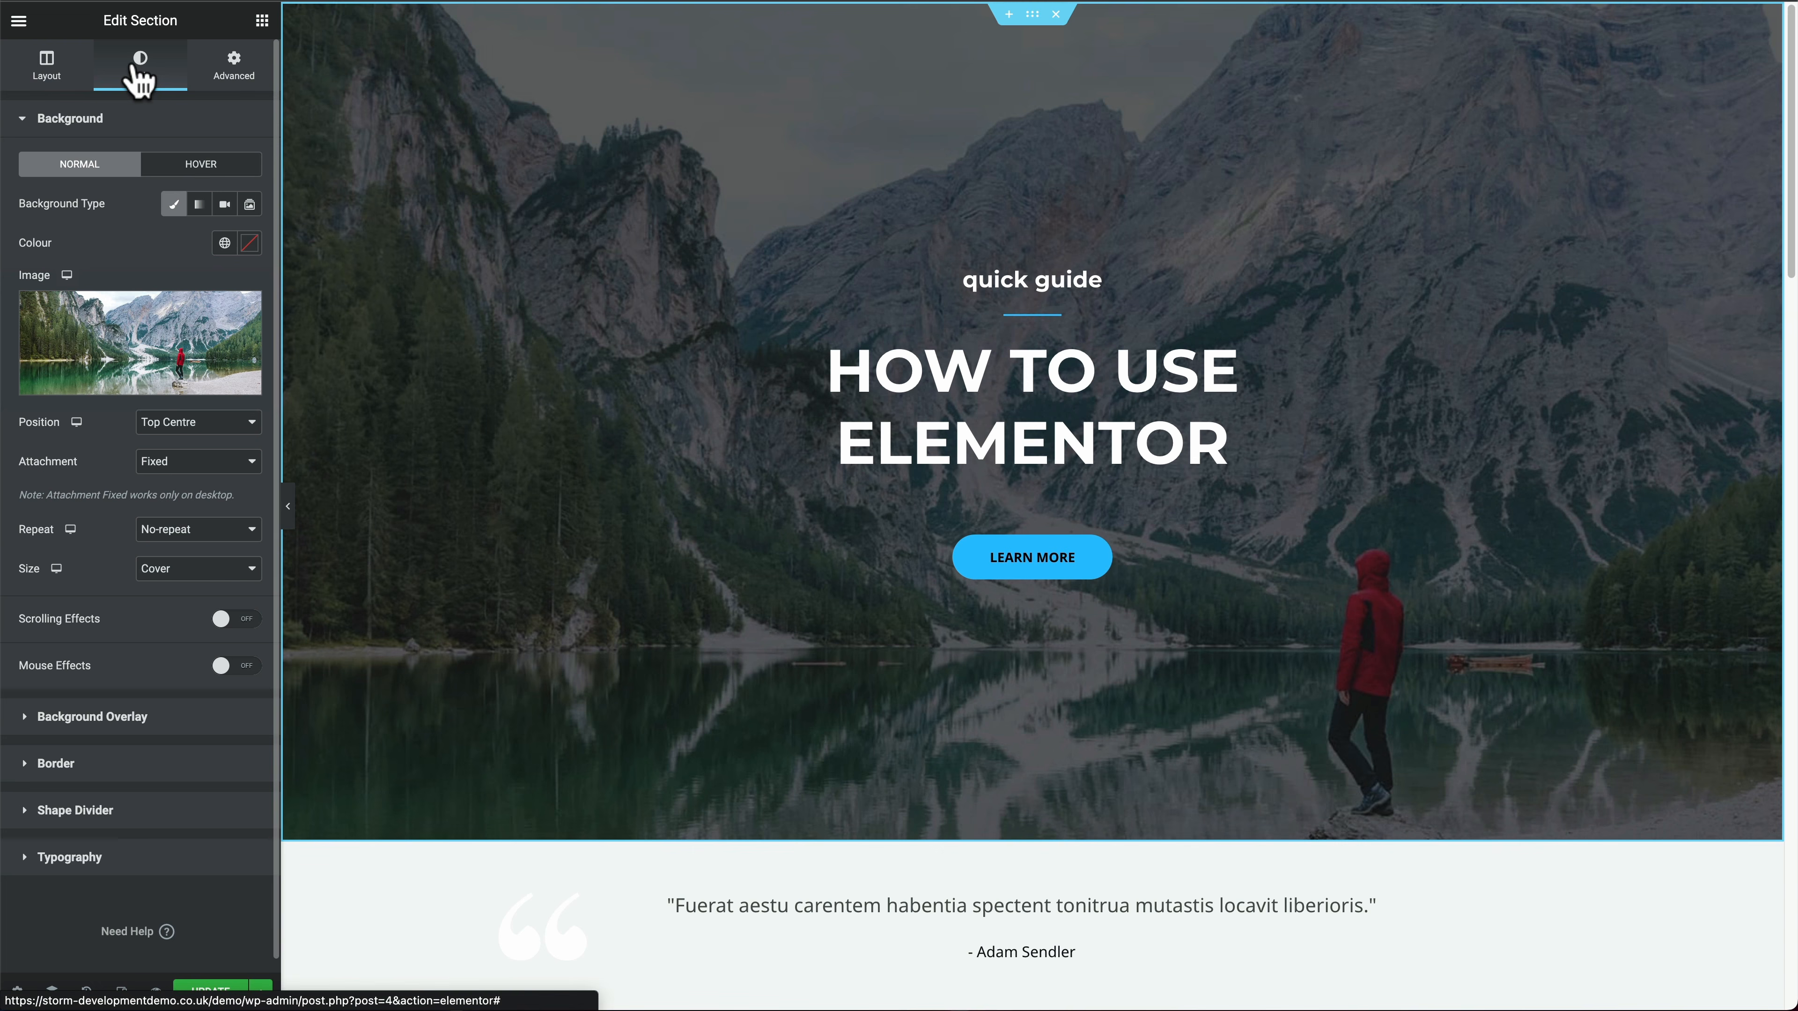
pyautogui.moveTo(145, 354)
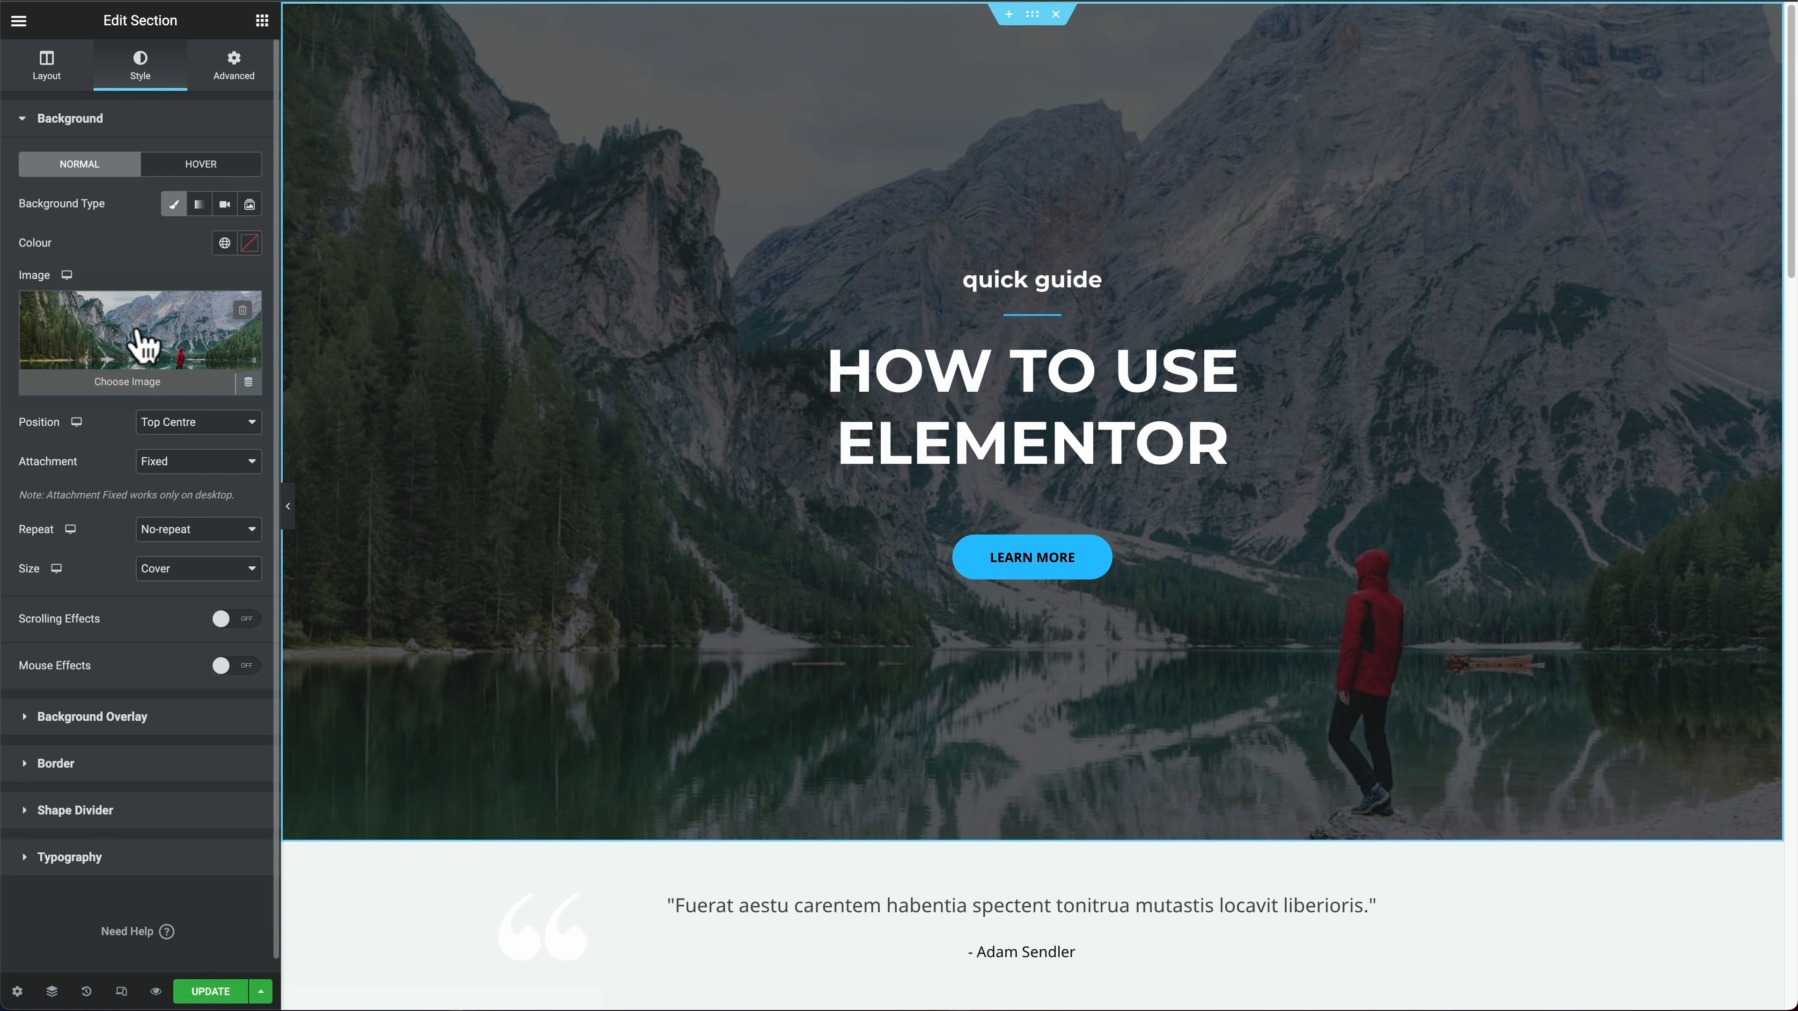
pyautogui.click(139, 331)
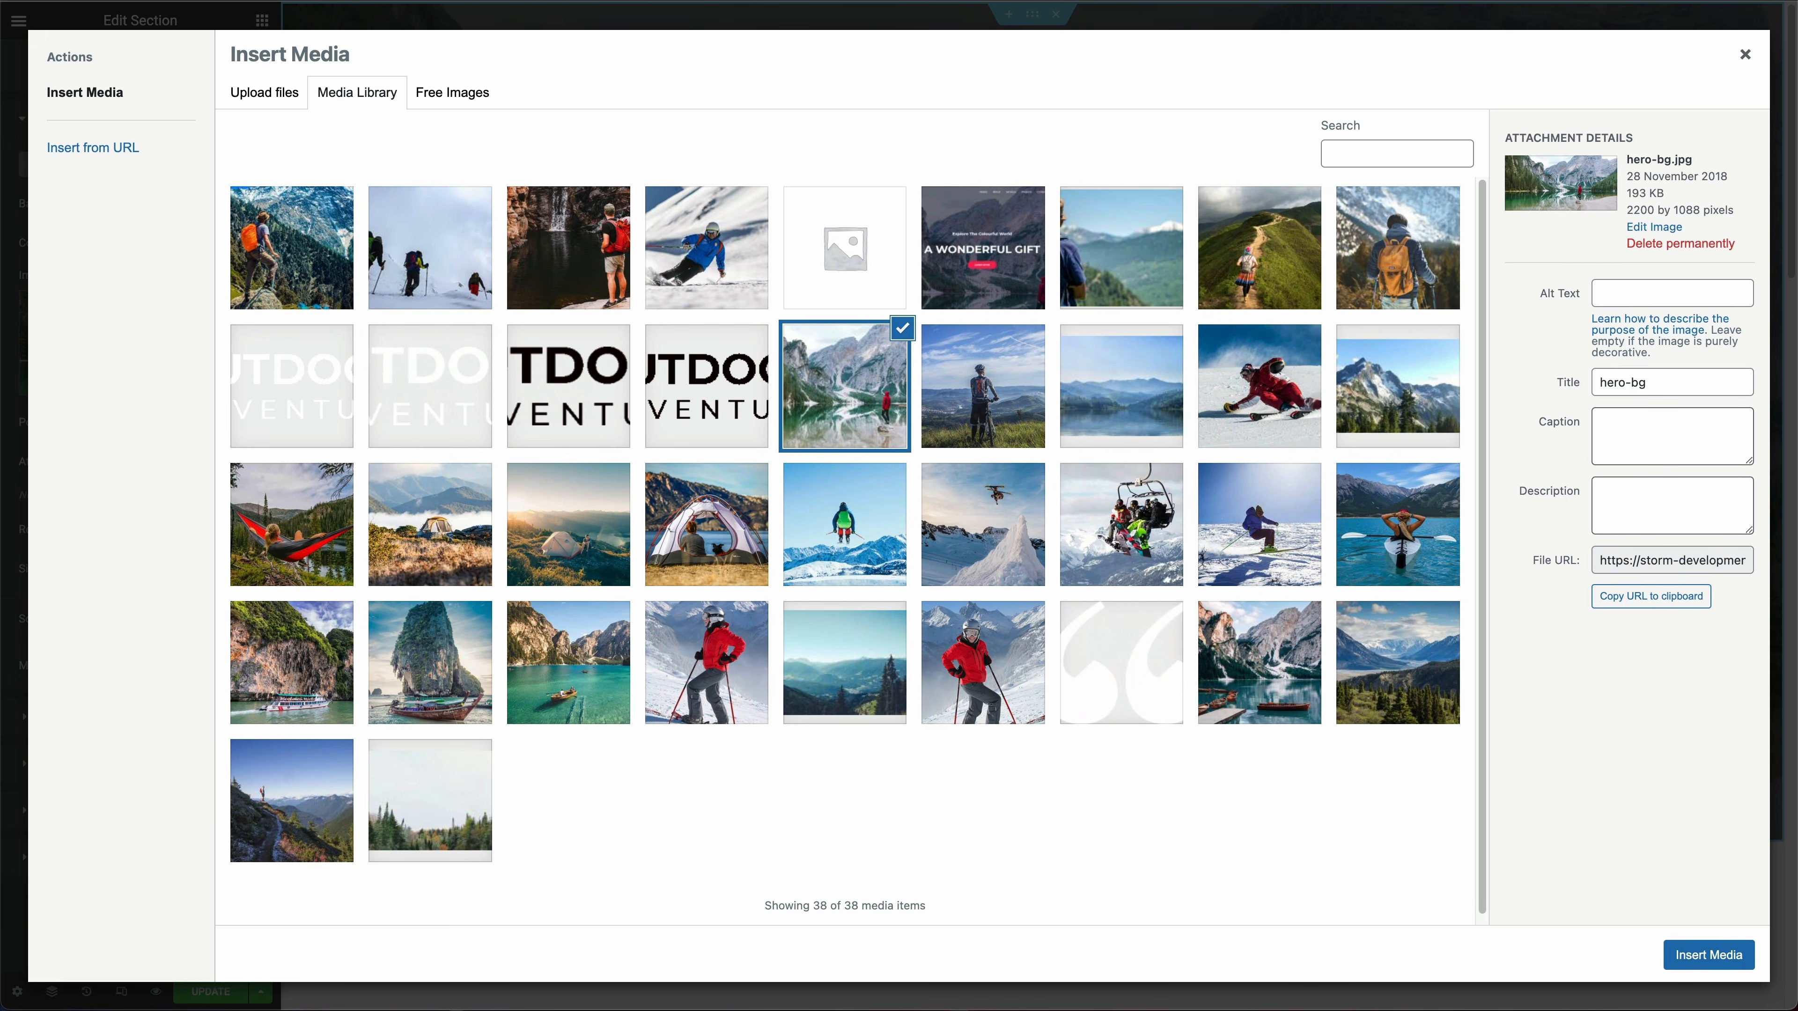
# Step: Switch to Finder, preview the Asus 42 folder in gallery view and upload h732 (2).png into the media library
pyautogui.press('super+Tab')
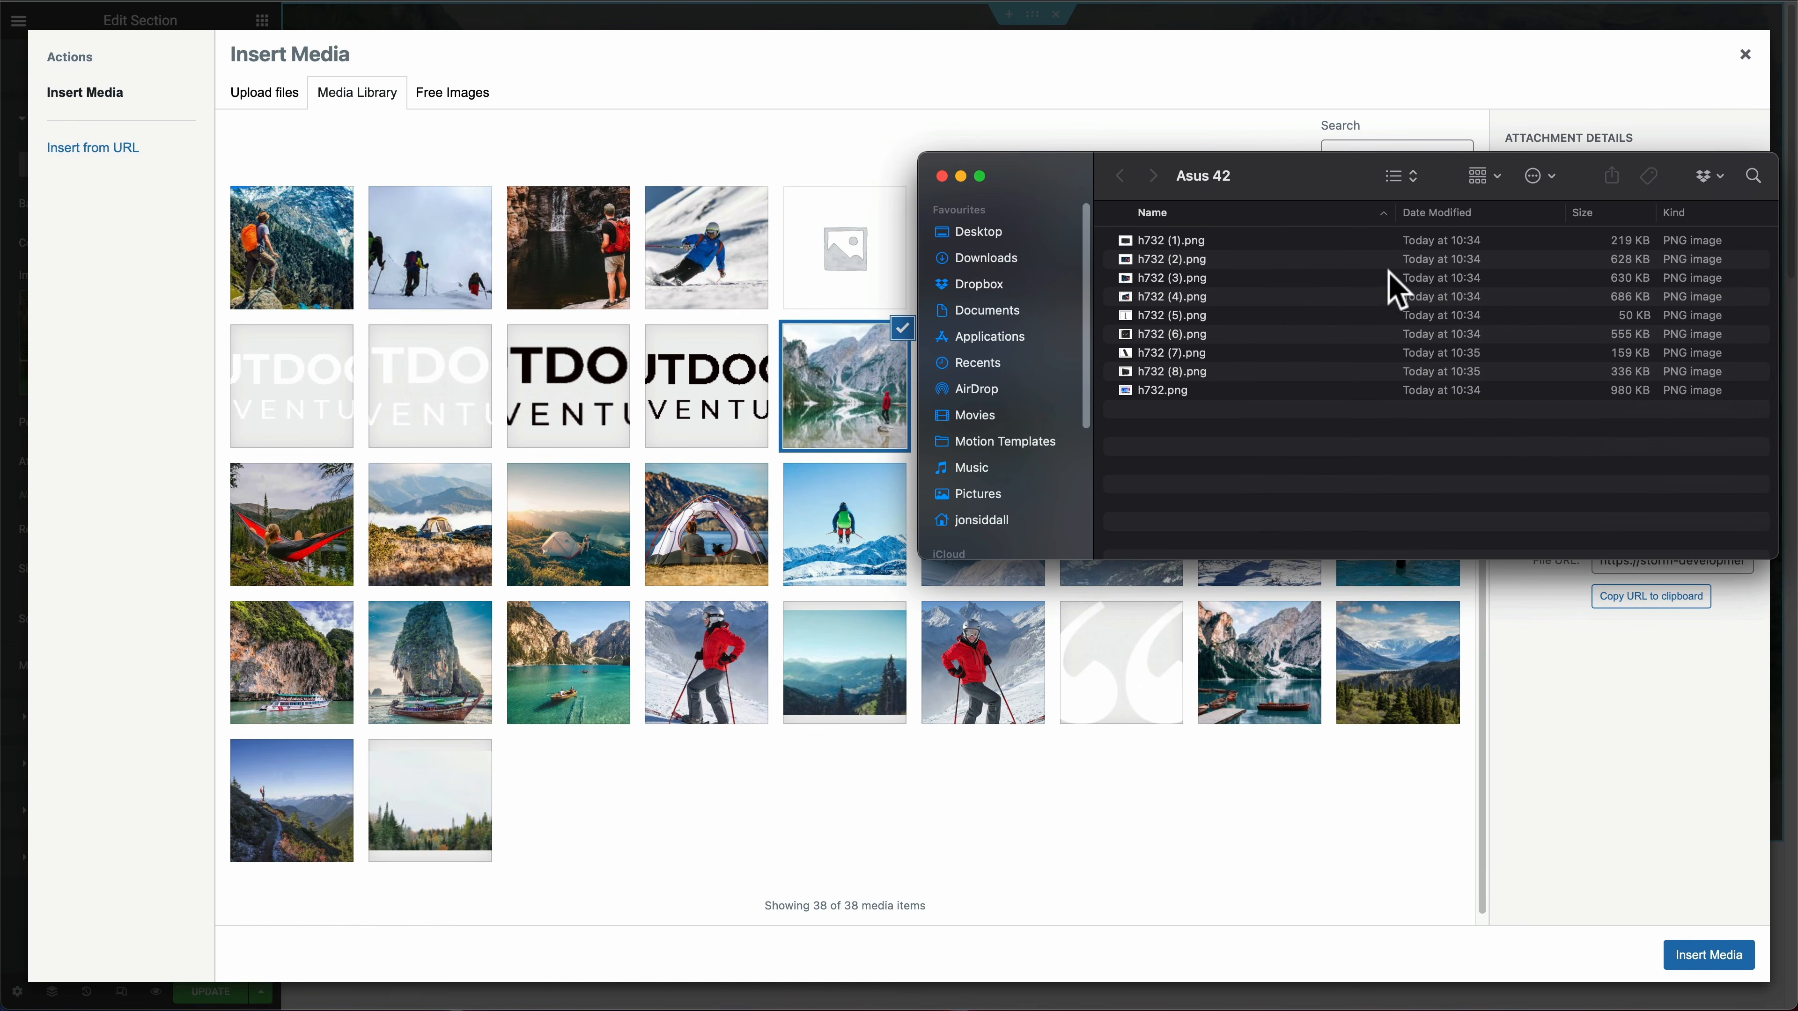
pyautogui.click(1399, 177)
pyautogui.click(1410, 223)
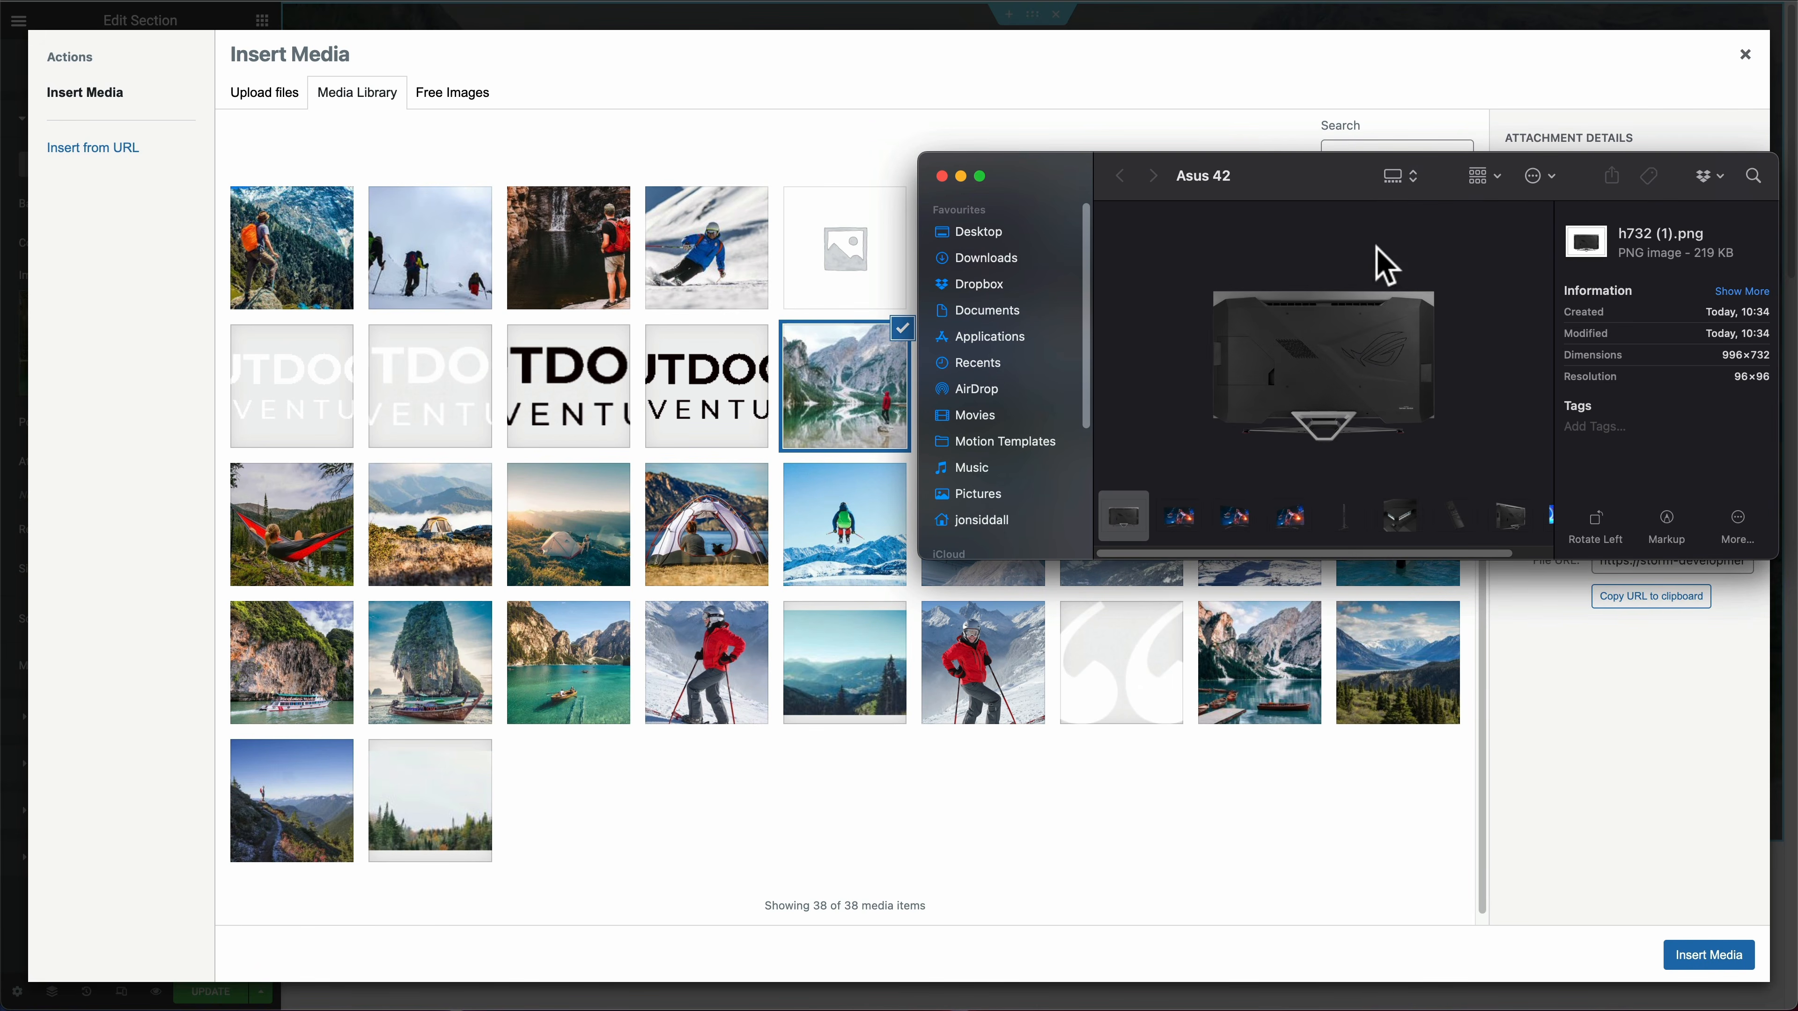
pyautogui.click(1179, 520)
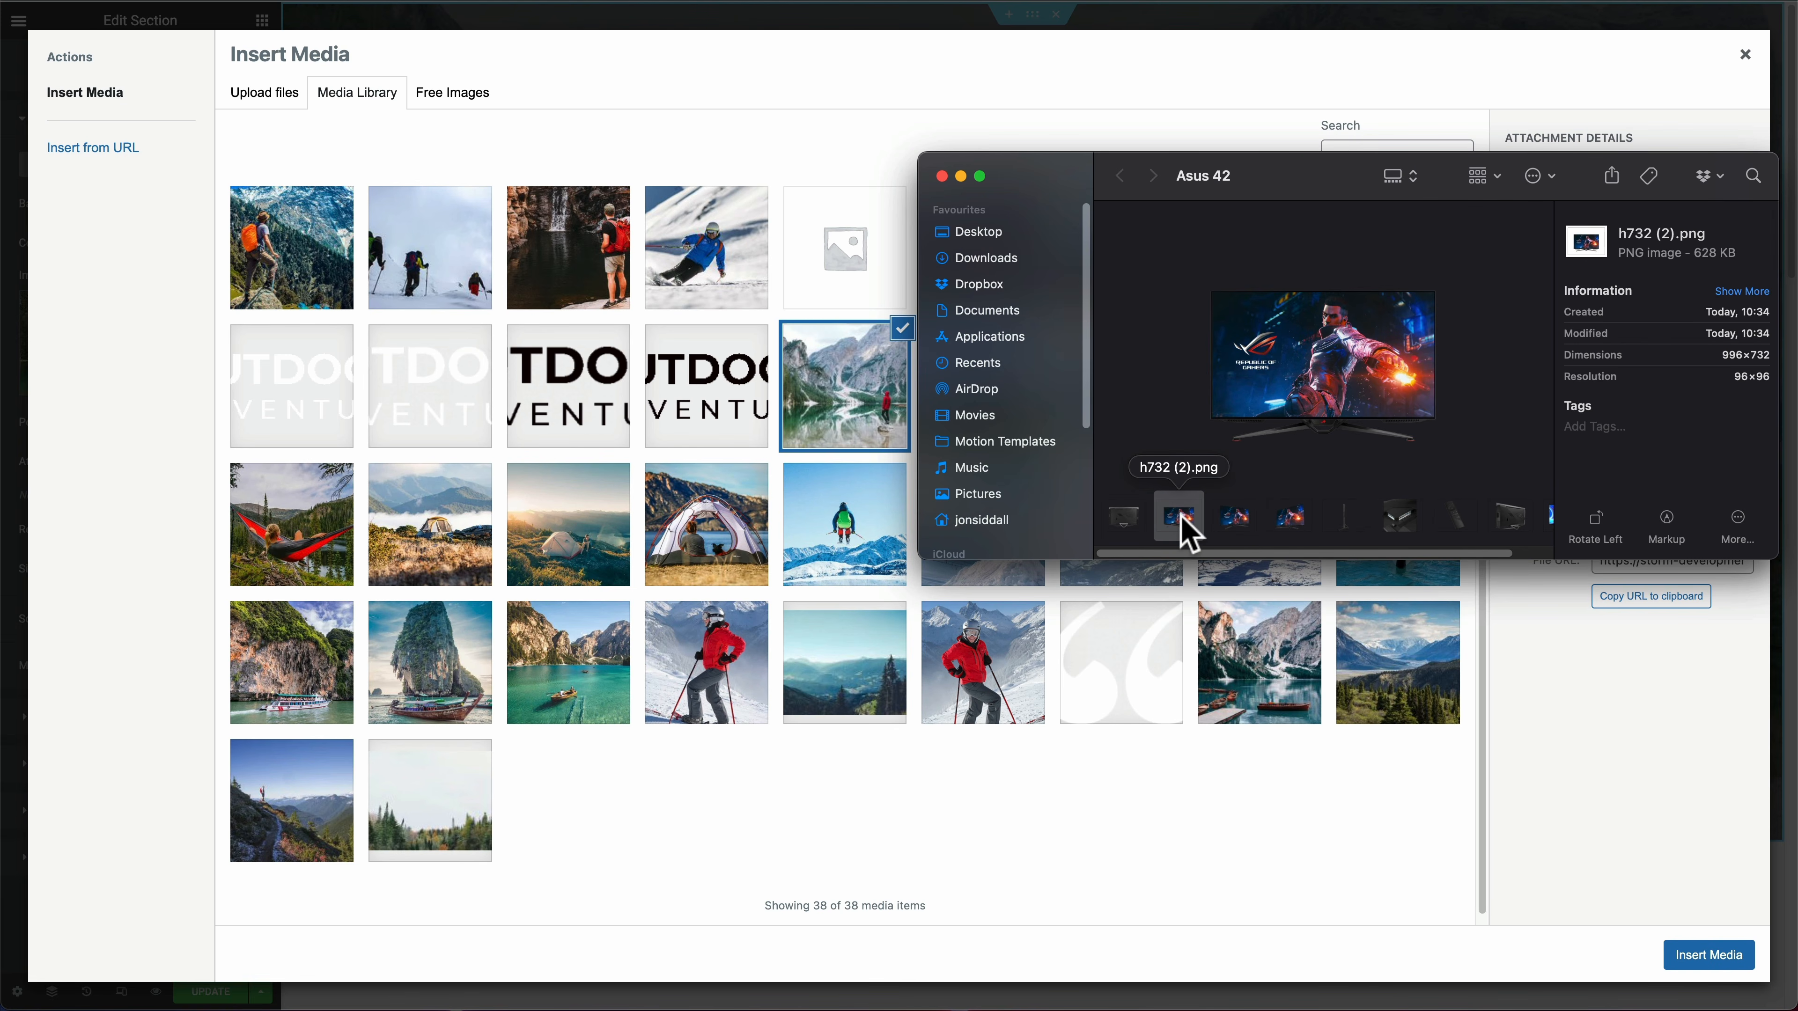
pyautogui.moveTo(1184, 522); pyautogui.dragTo(693, 478)
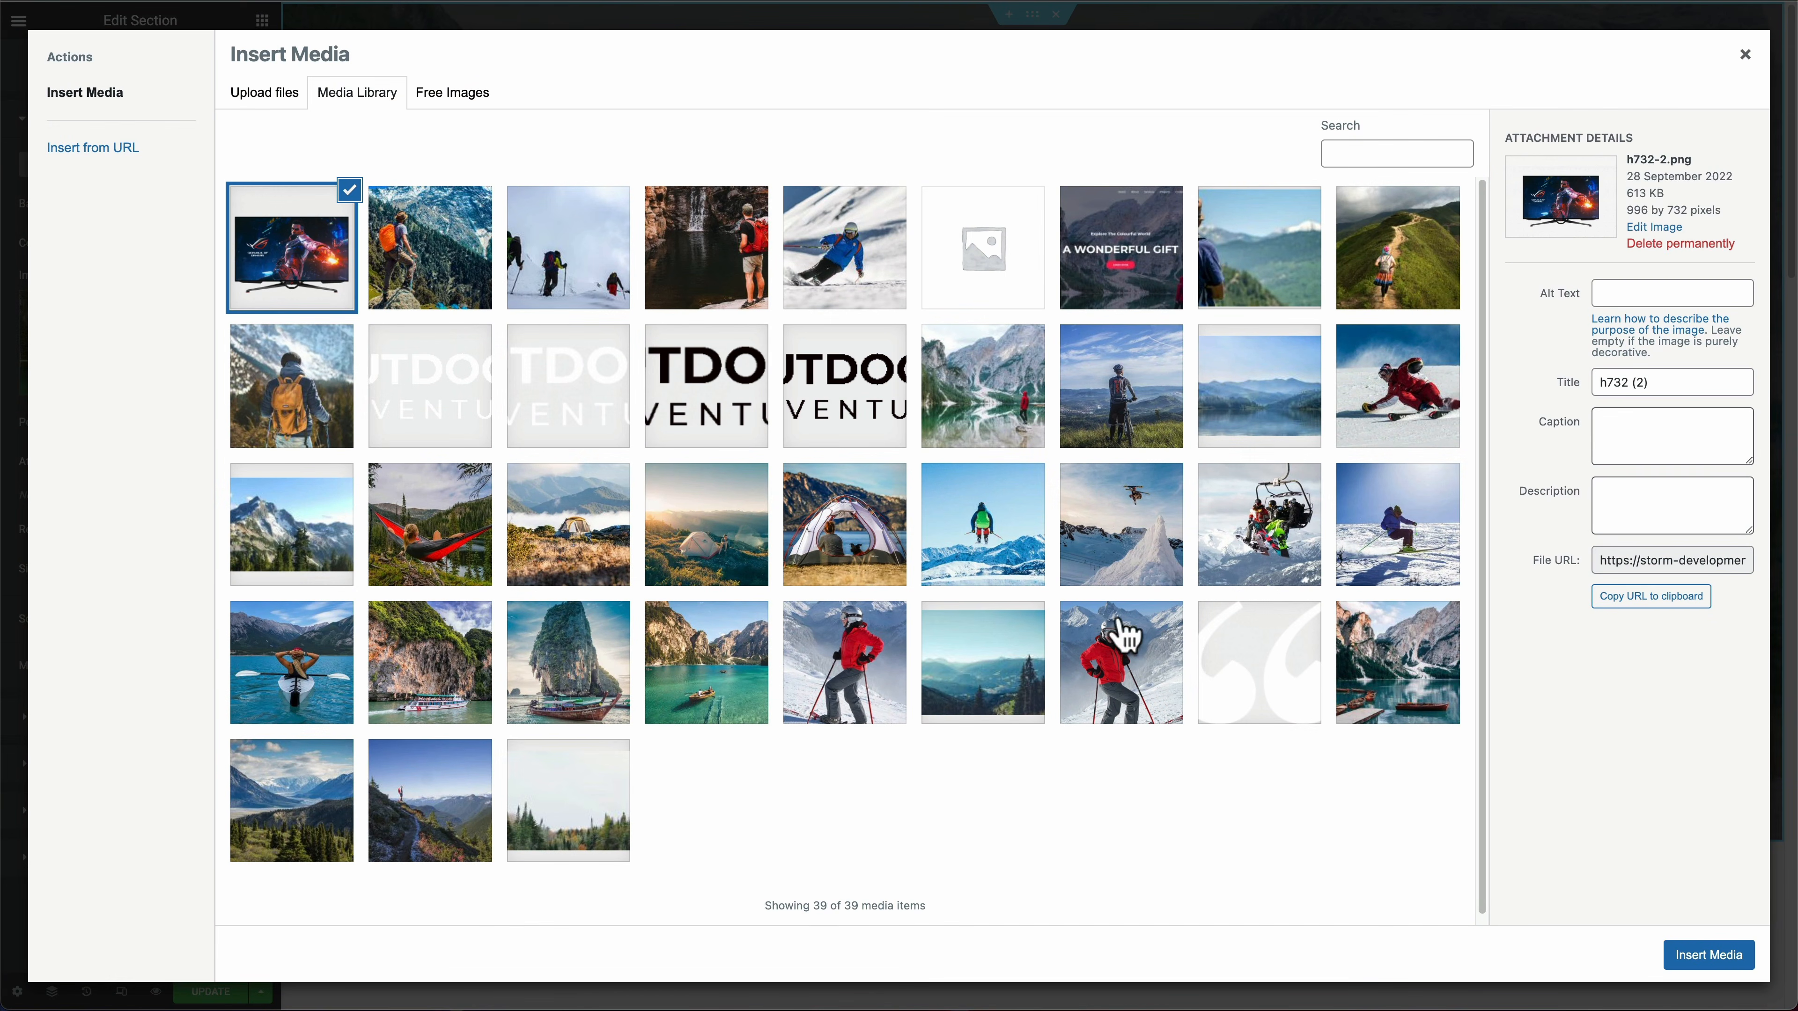
# Step: Insert the uploaded h732-2.png as the hero section's background image and check it on the page
pyautogui.click(1707, 963)
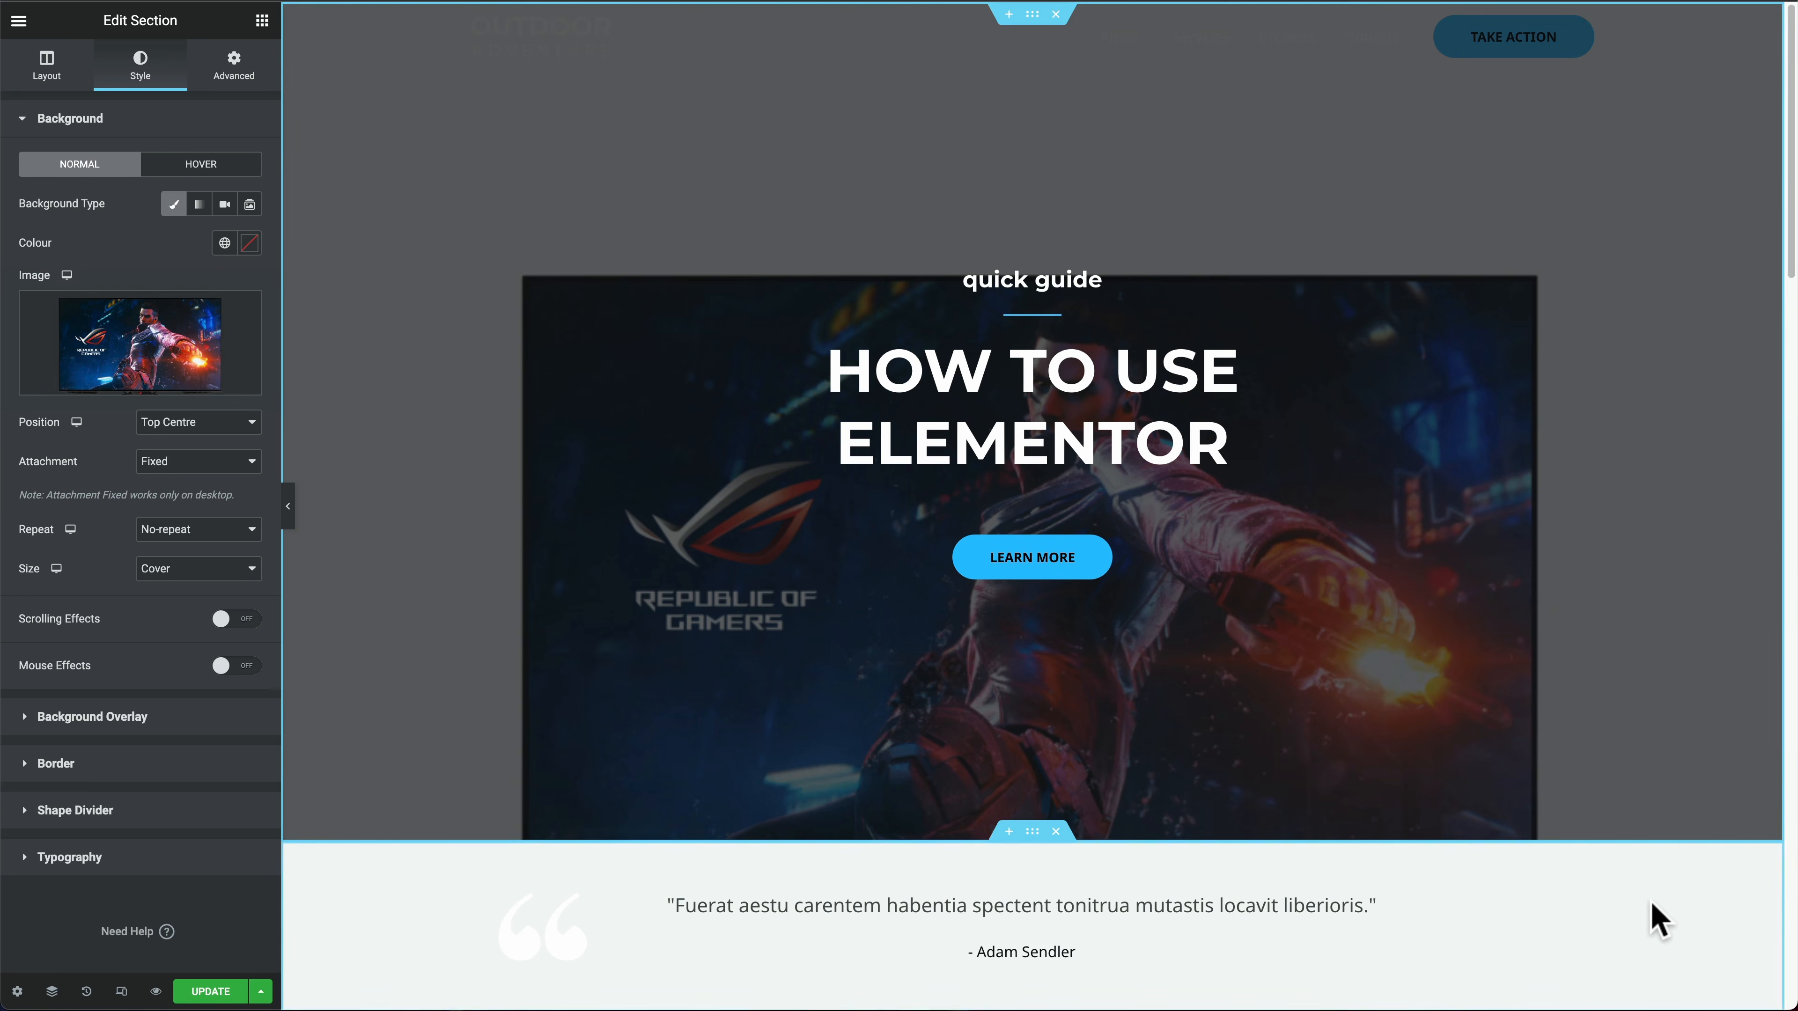
pyautogui.scroll(-3, 1657, 643)
pyautogui.scroll(3, 1659, 642)
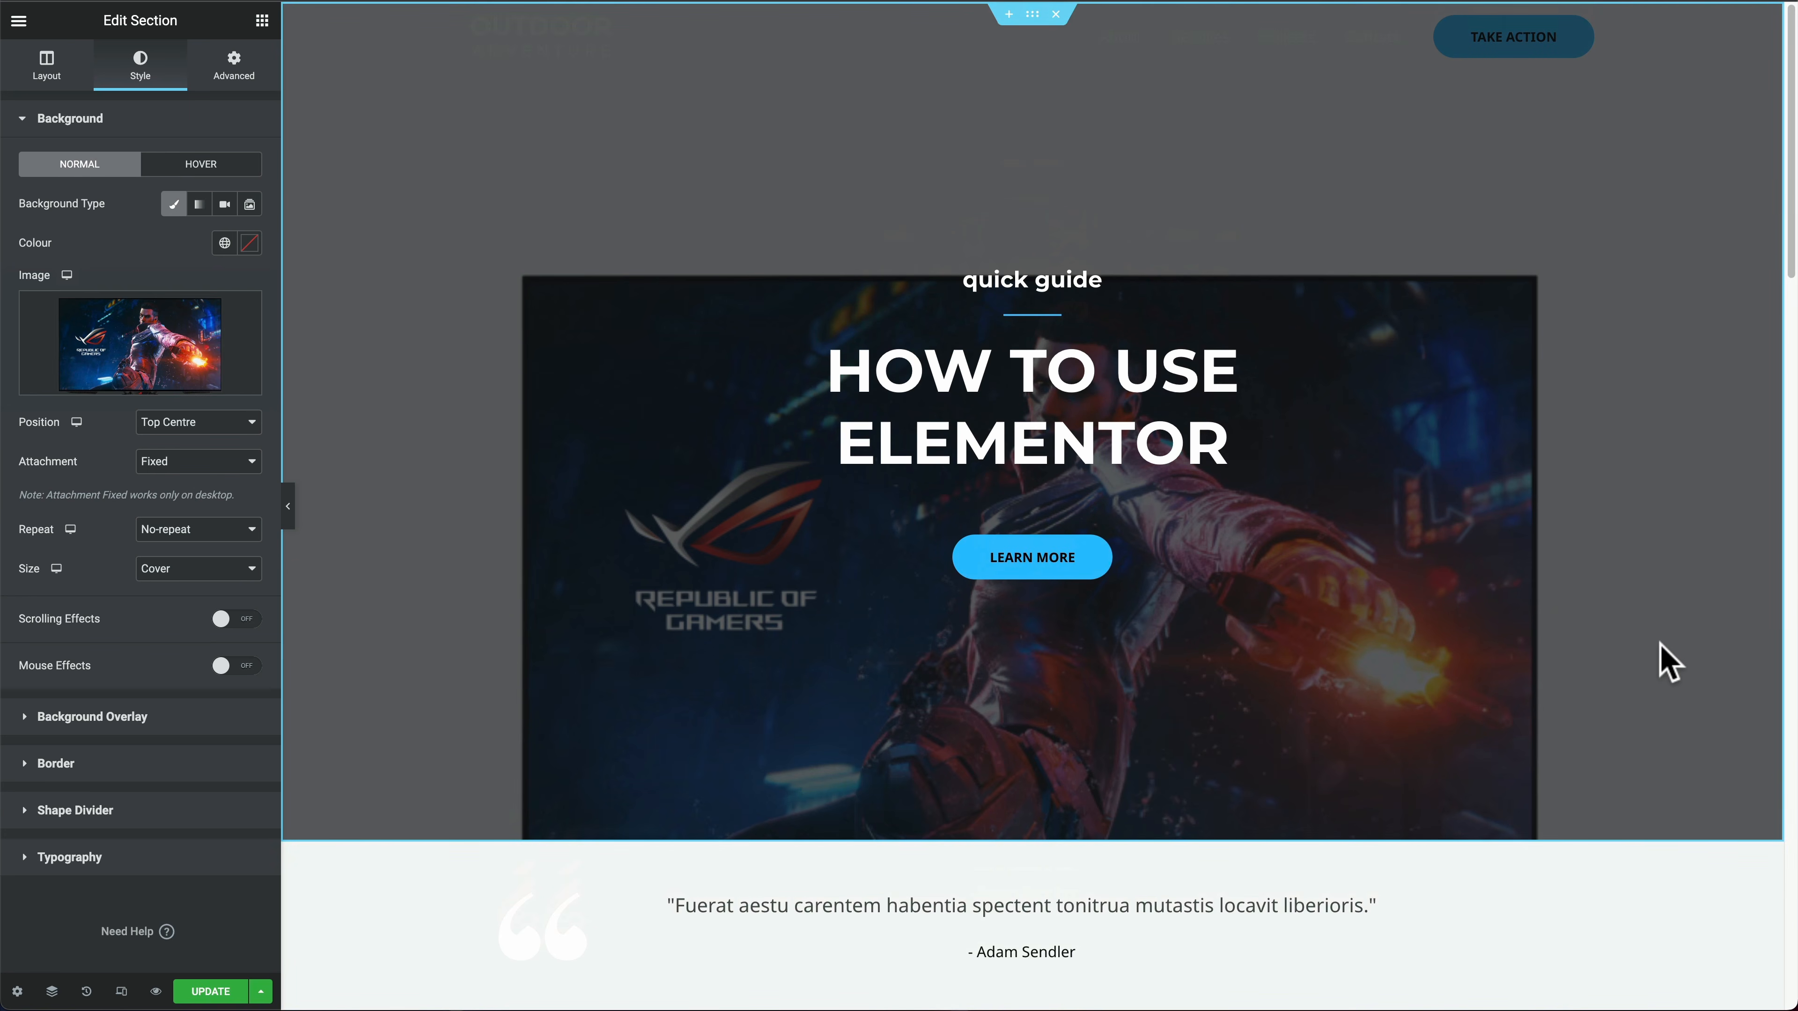
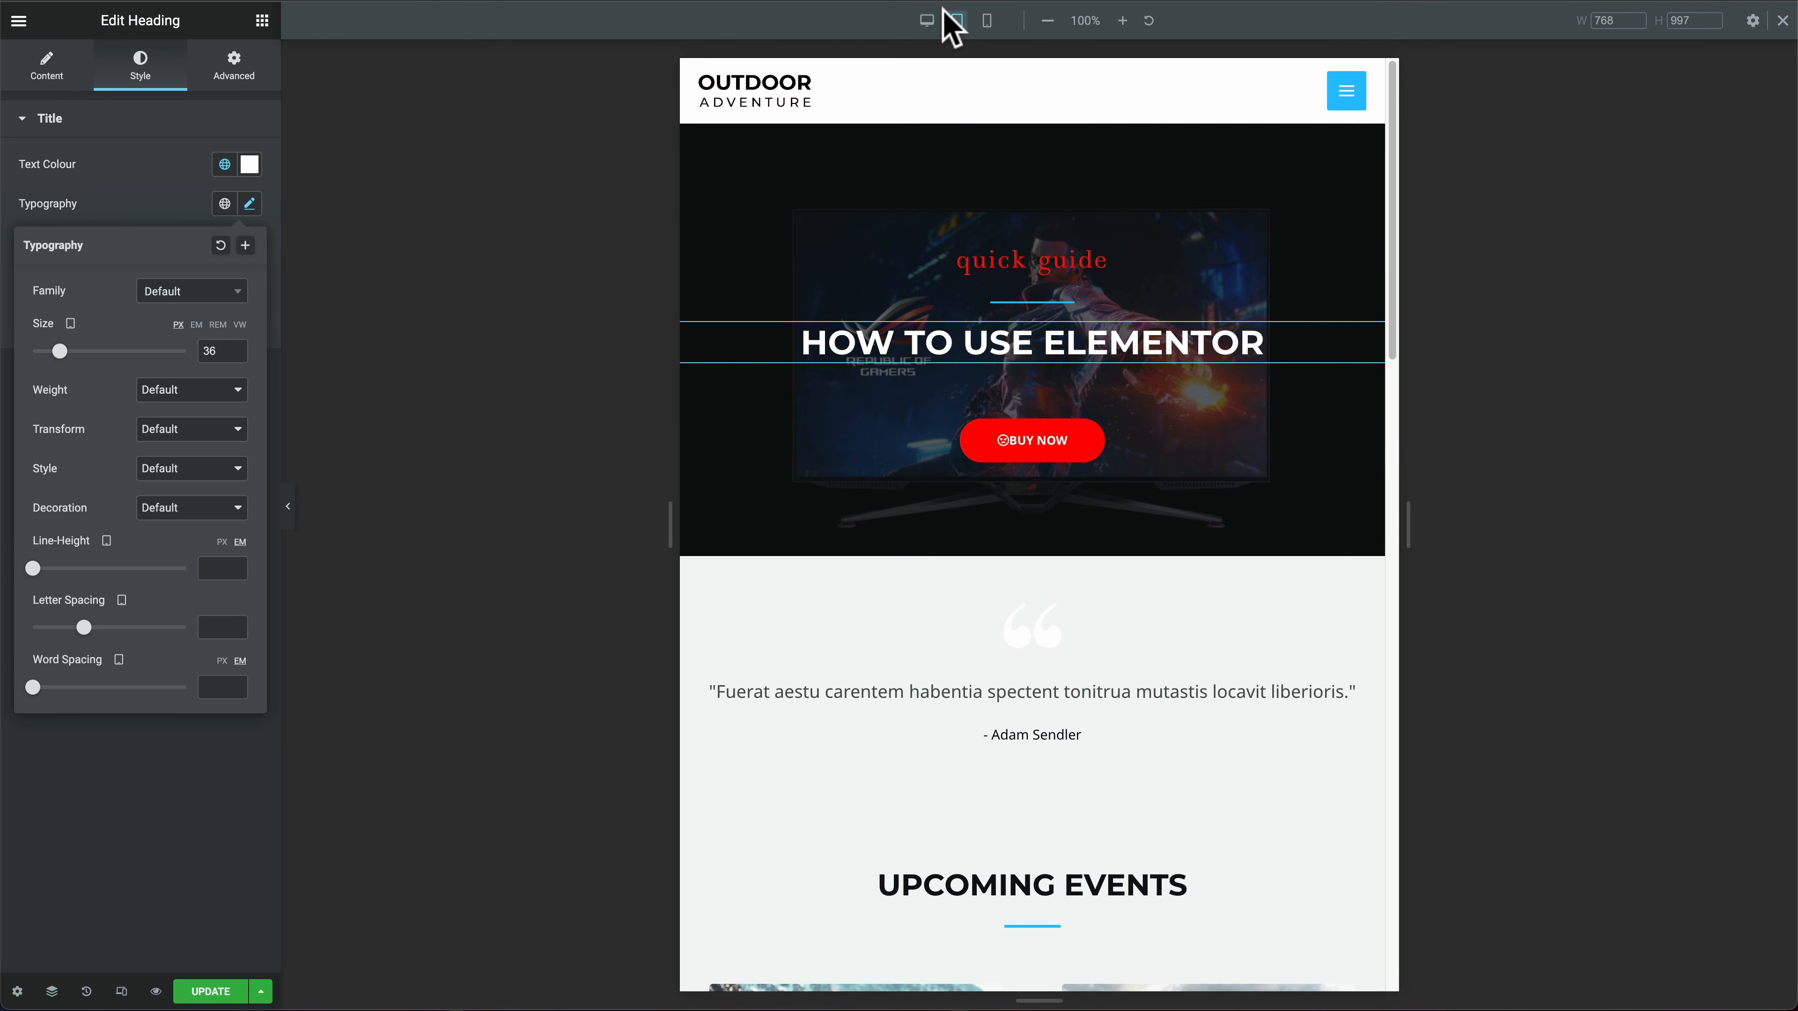
# Step: Switch the responsive preview of the page from tablet to desktop
pyautogui.click(927, 21)
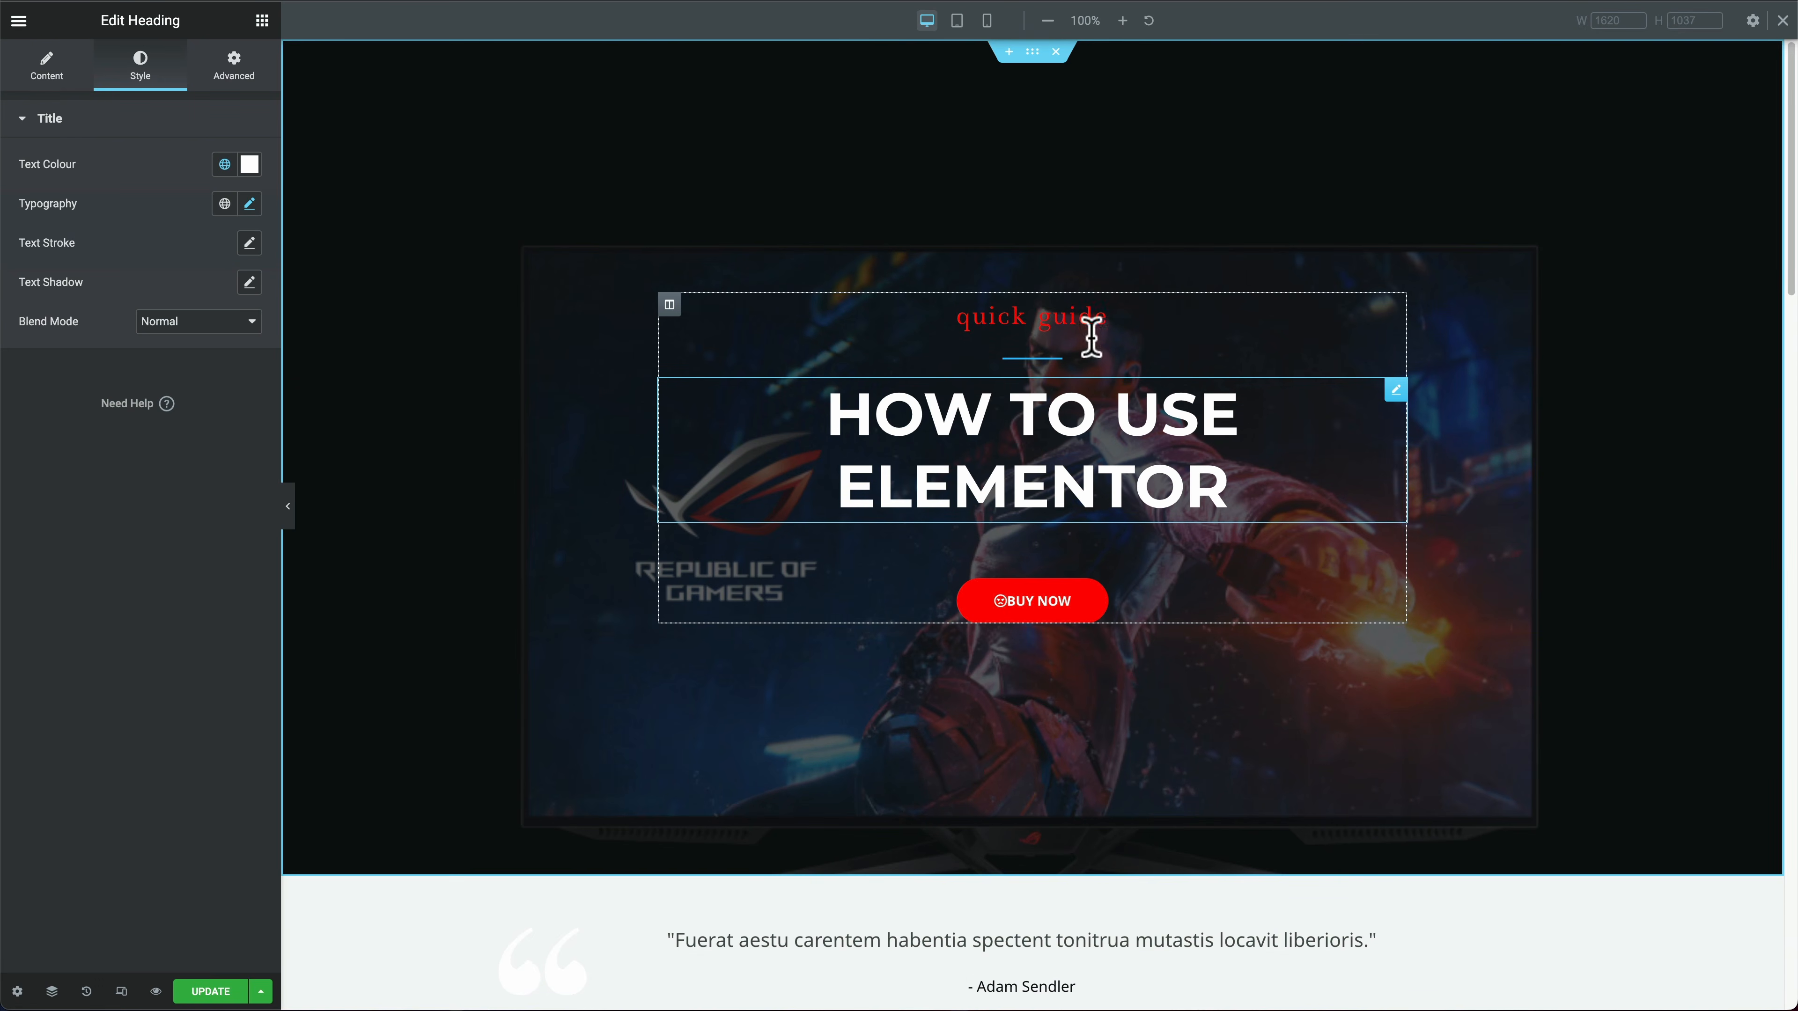
# Step: Set the "How to use Elementor" heading's mobile text size to 31 px, return to desktop preview and update the page
pyautogui.click(957, 21)
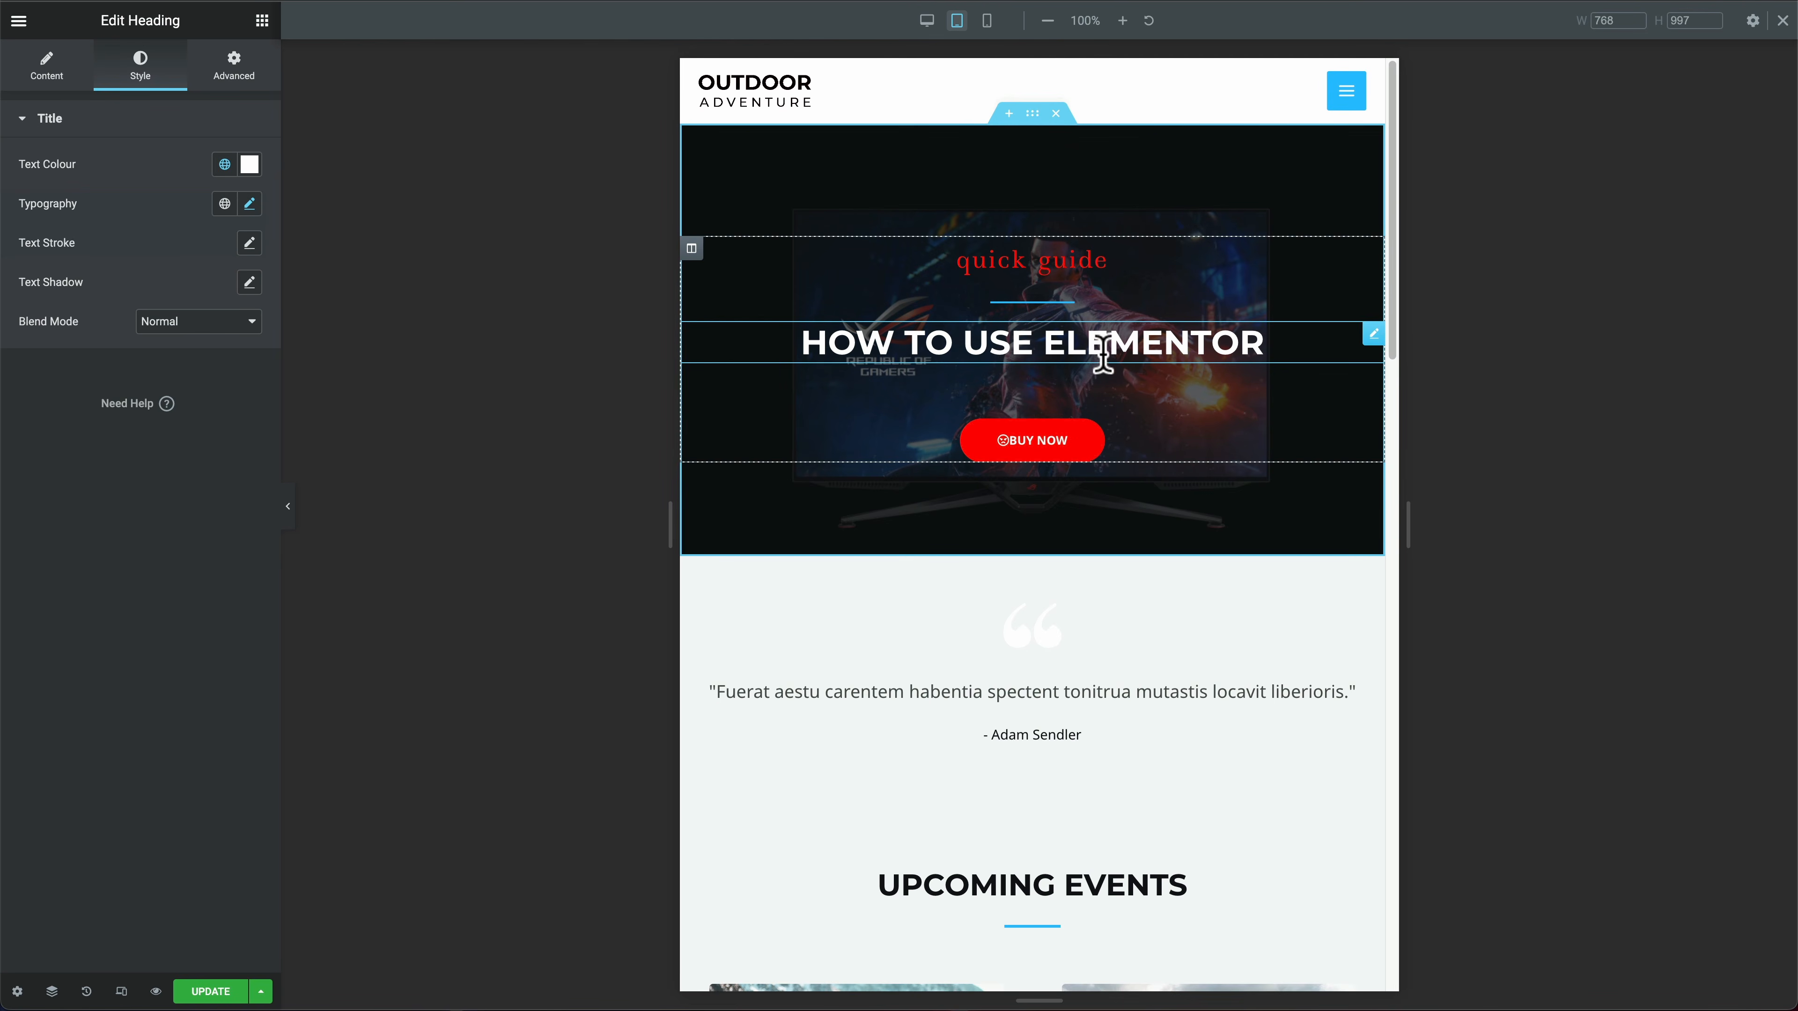
pyautogui.click(986, 24)
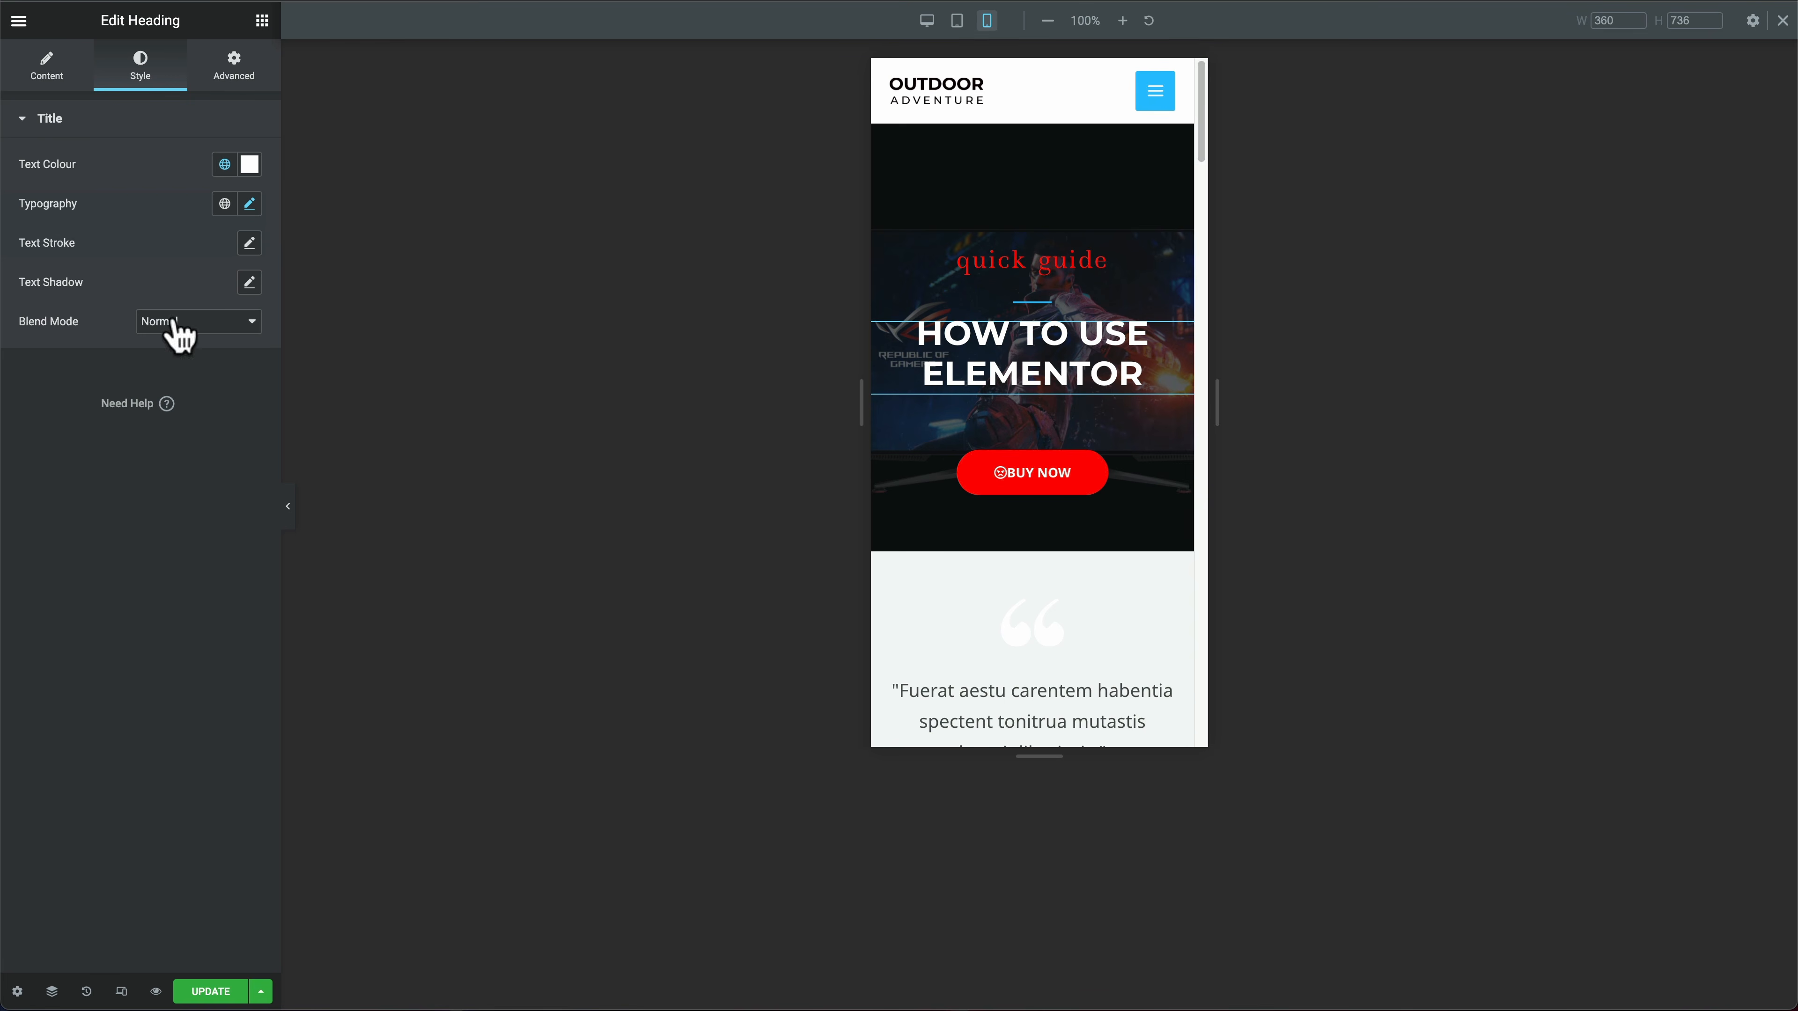
pyautogui.click(250, 205)
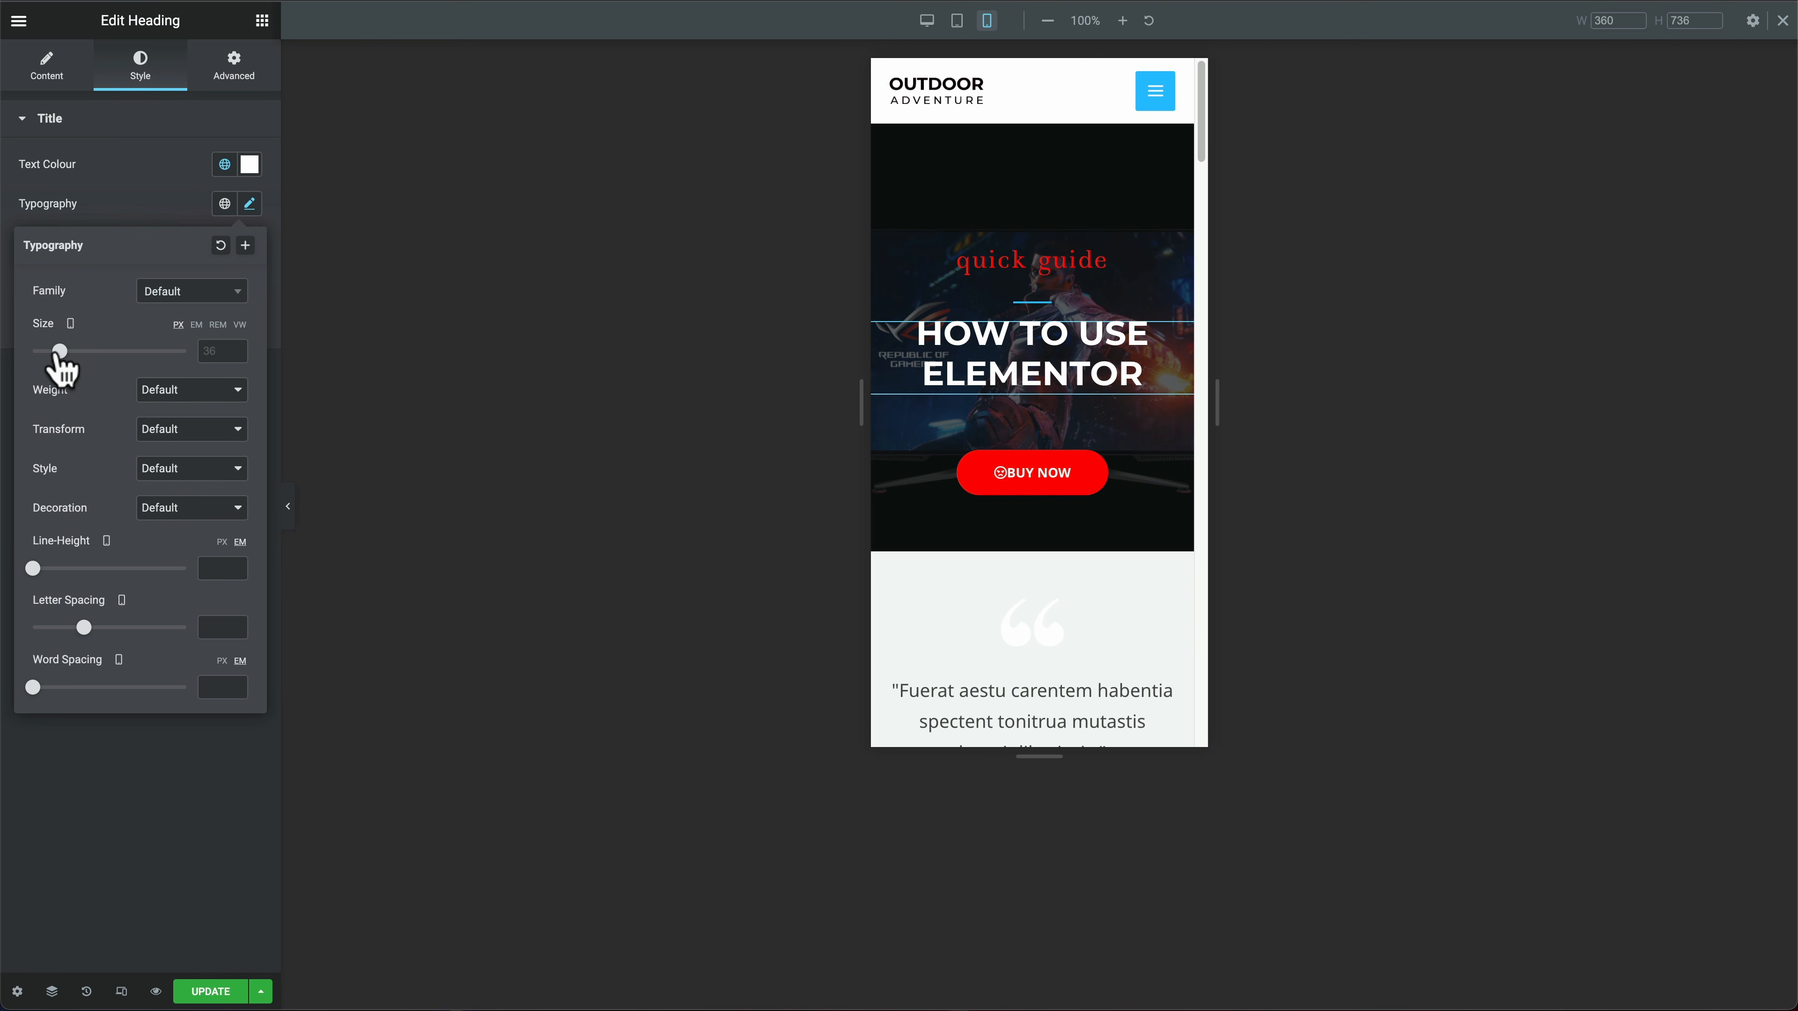
pyautogui.moveTo(60, 352); pyautogui.dragTo(55, 350)
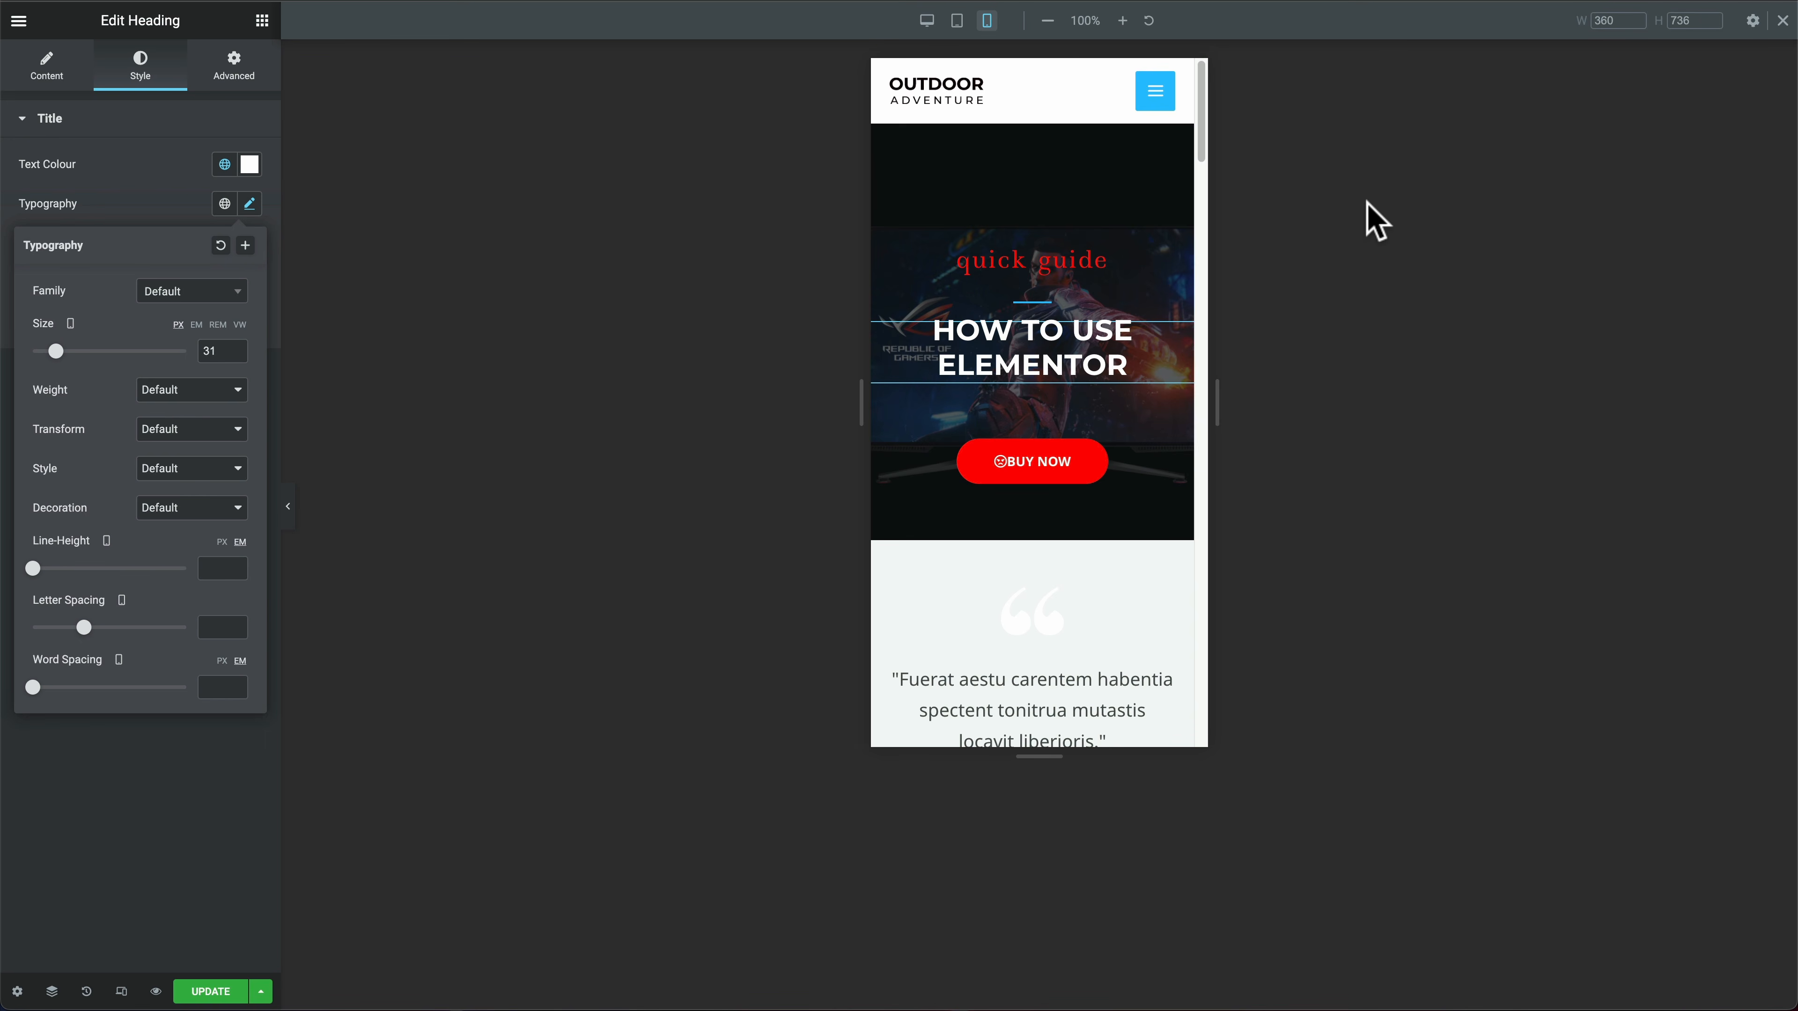
pyautogui.click(928, 21)
pyautogui.click(212, 990)
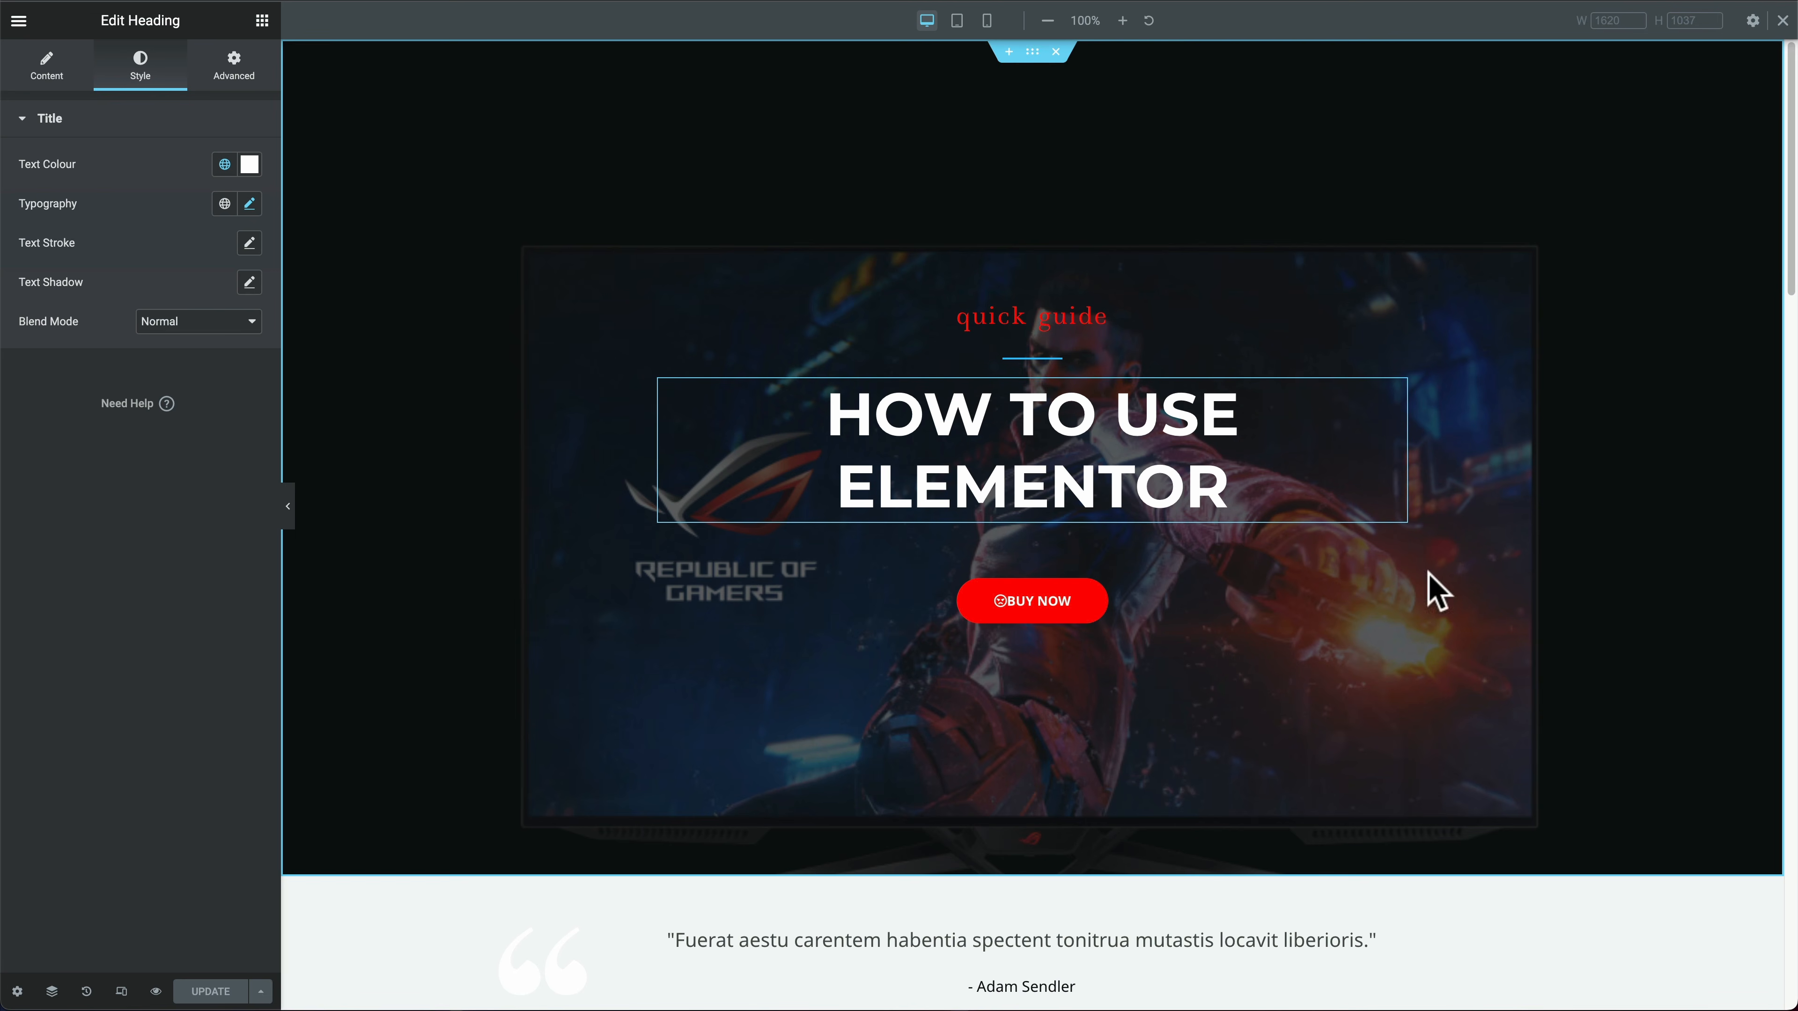
# Step: Move the Upcoming Events section above the testimonial quote section and check the new order on the page
pyautogui.scroll(-3, 1577, 627)
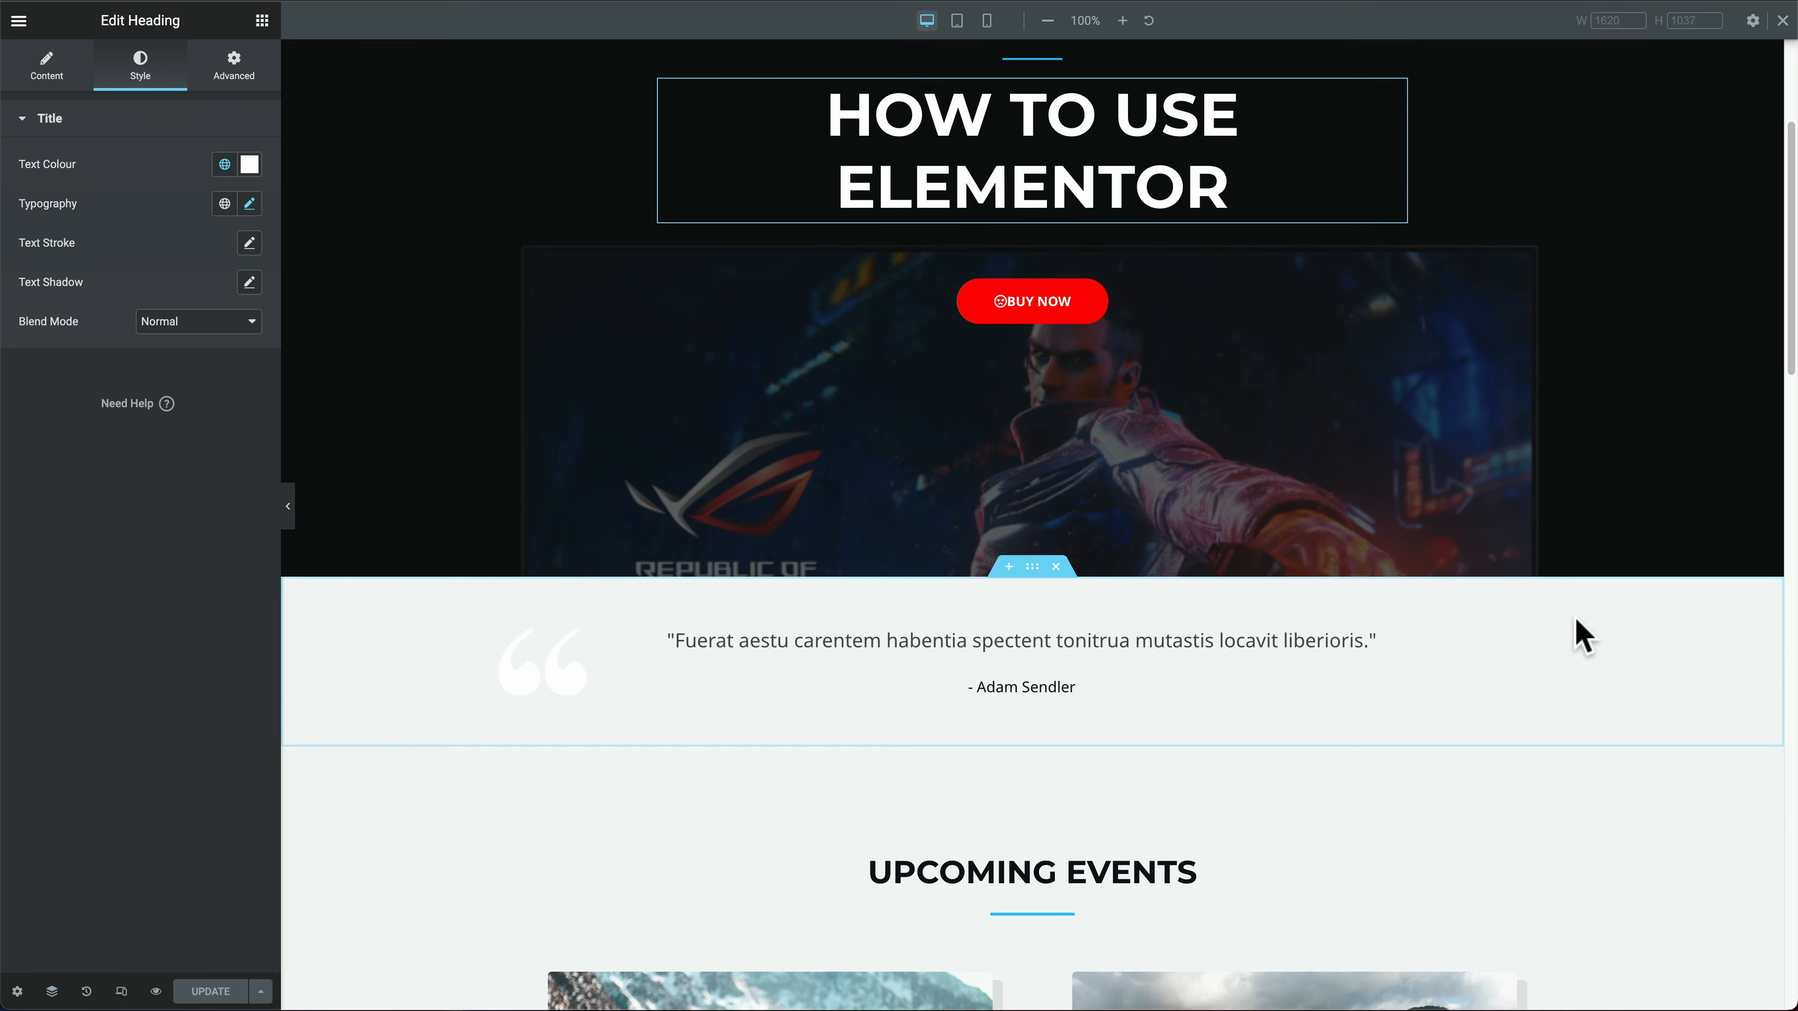
pyautogui.scroll(-6, 1578, 630)
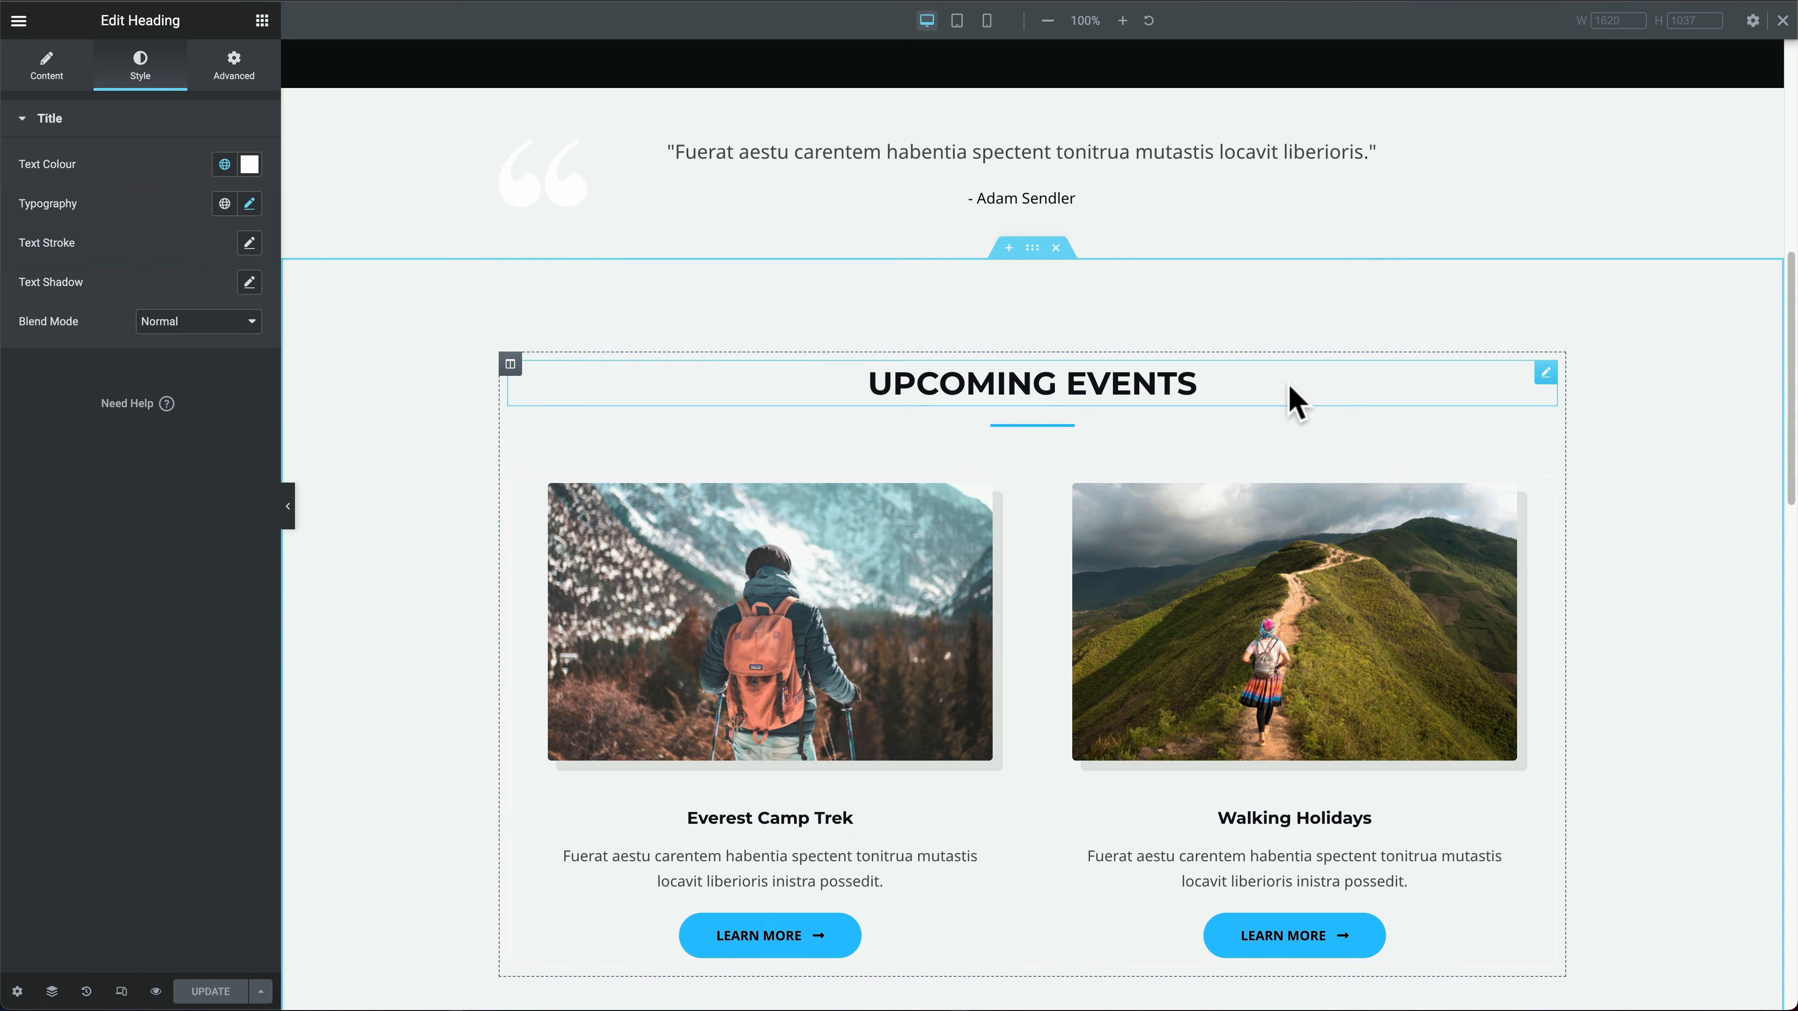
pyautogui.scroll(2, 1144, 551)
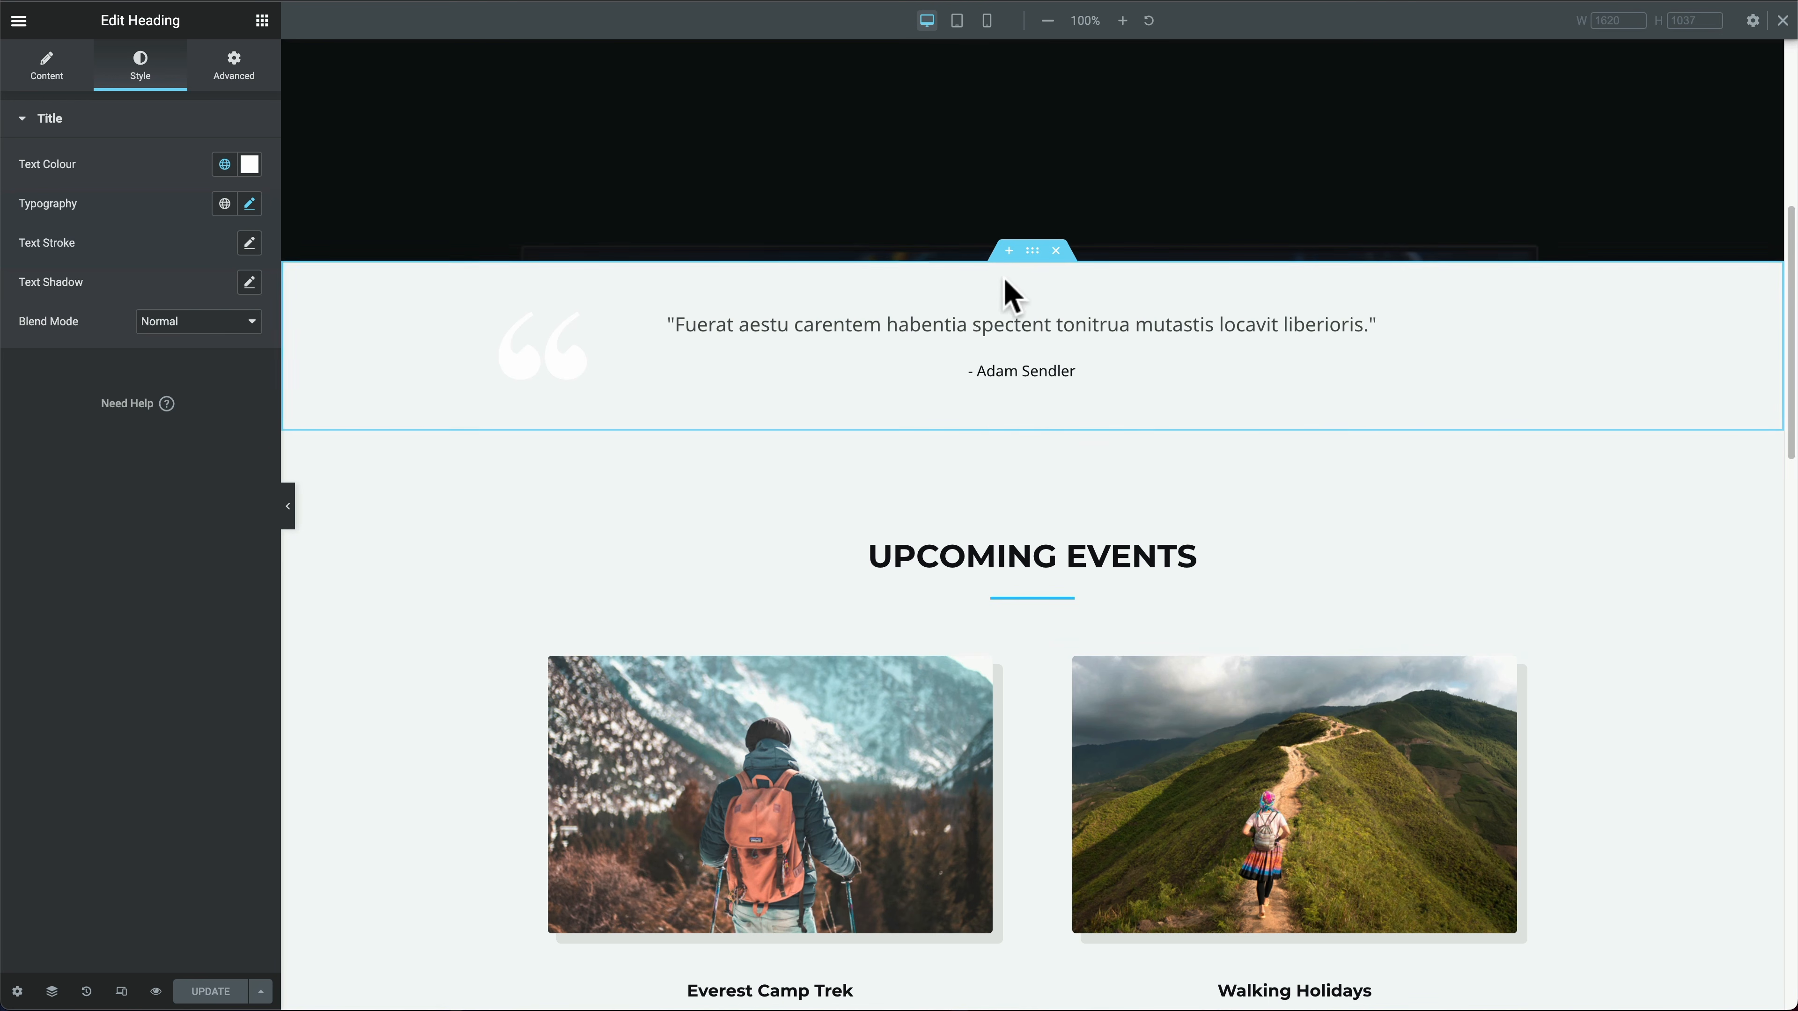
pyautogui.moveTo(1032, 422); pyautogui.dragTo(1051, 309)
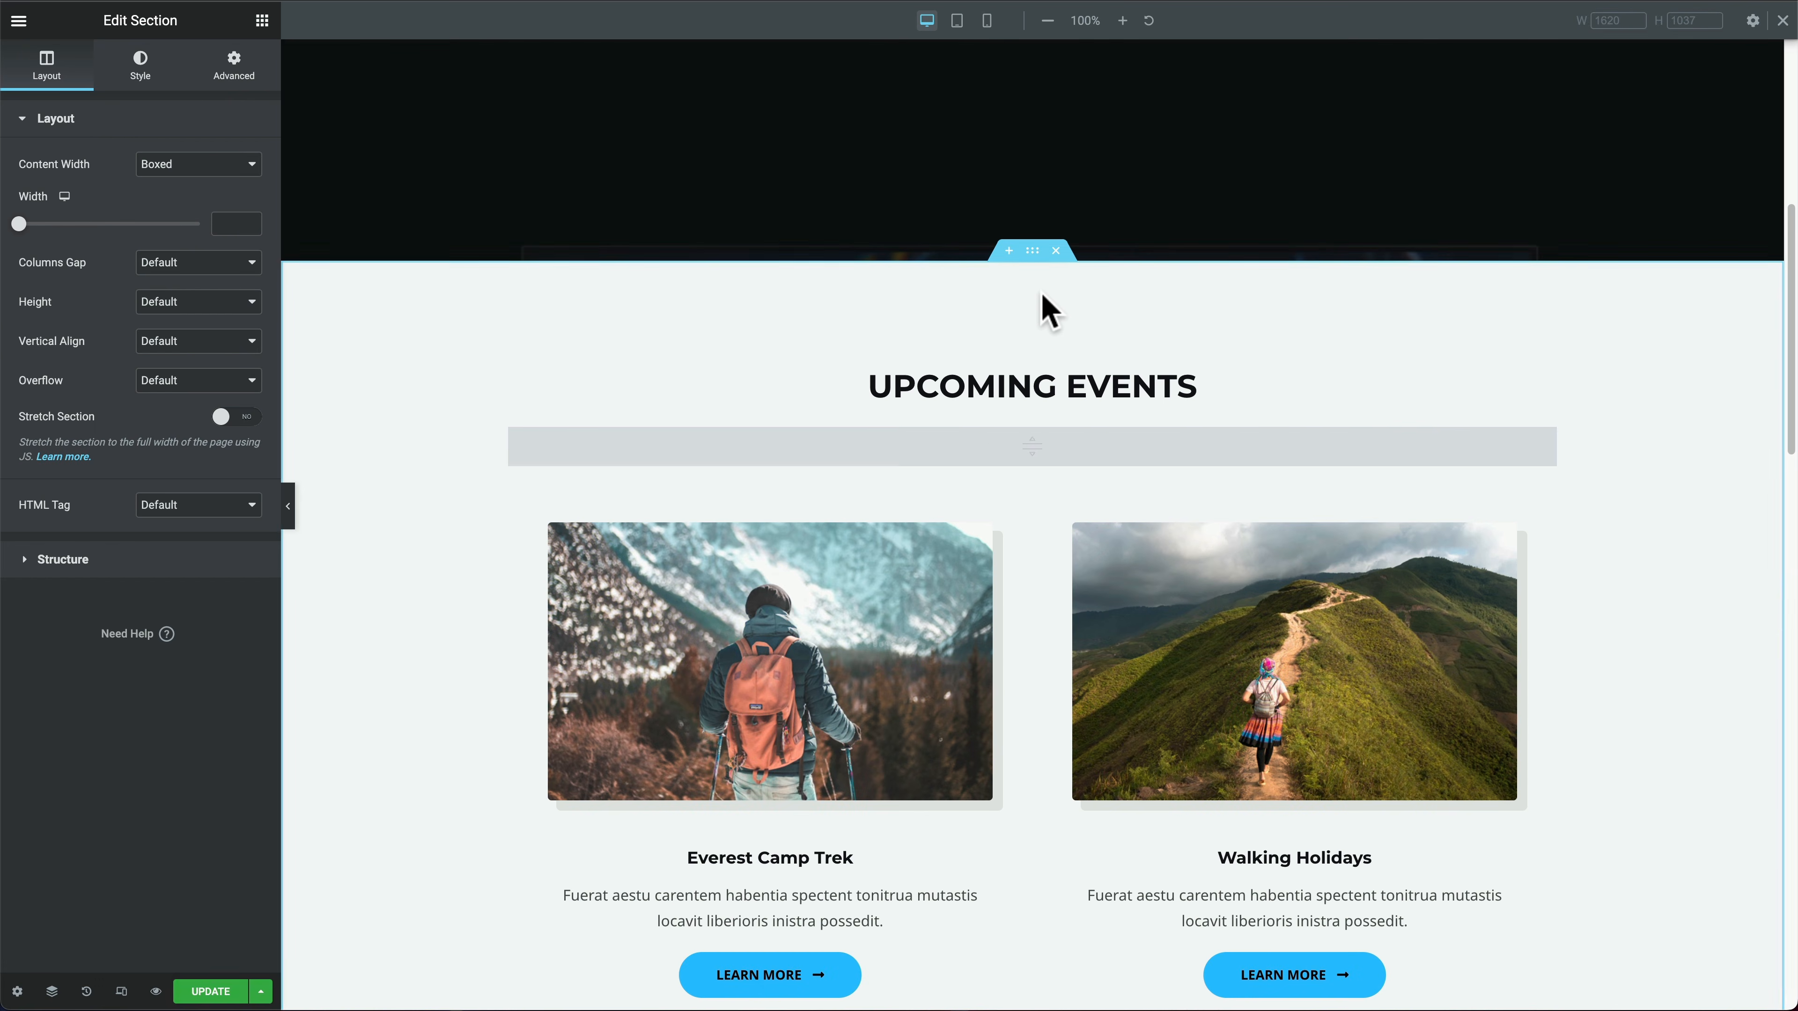
pyautogui.scroll(-3, 1409, 531)
pyautogui.scroll(-6, 1448, 567)
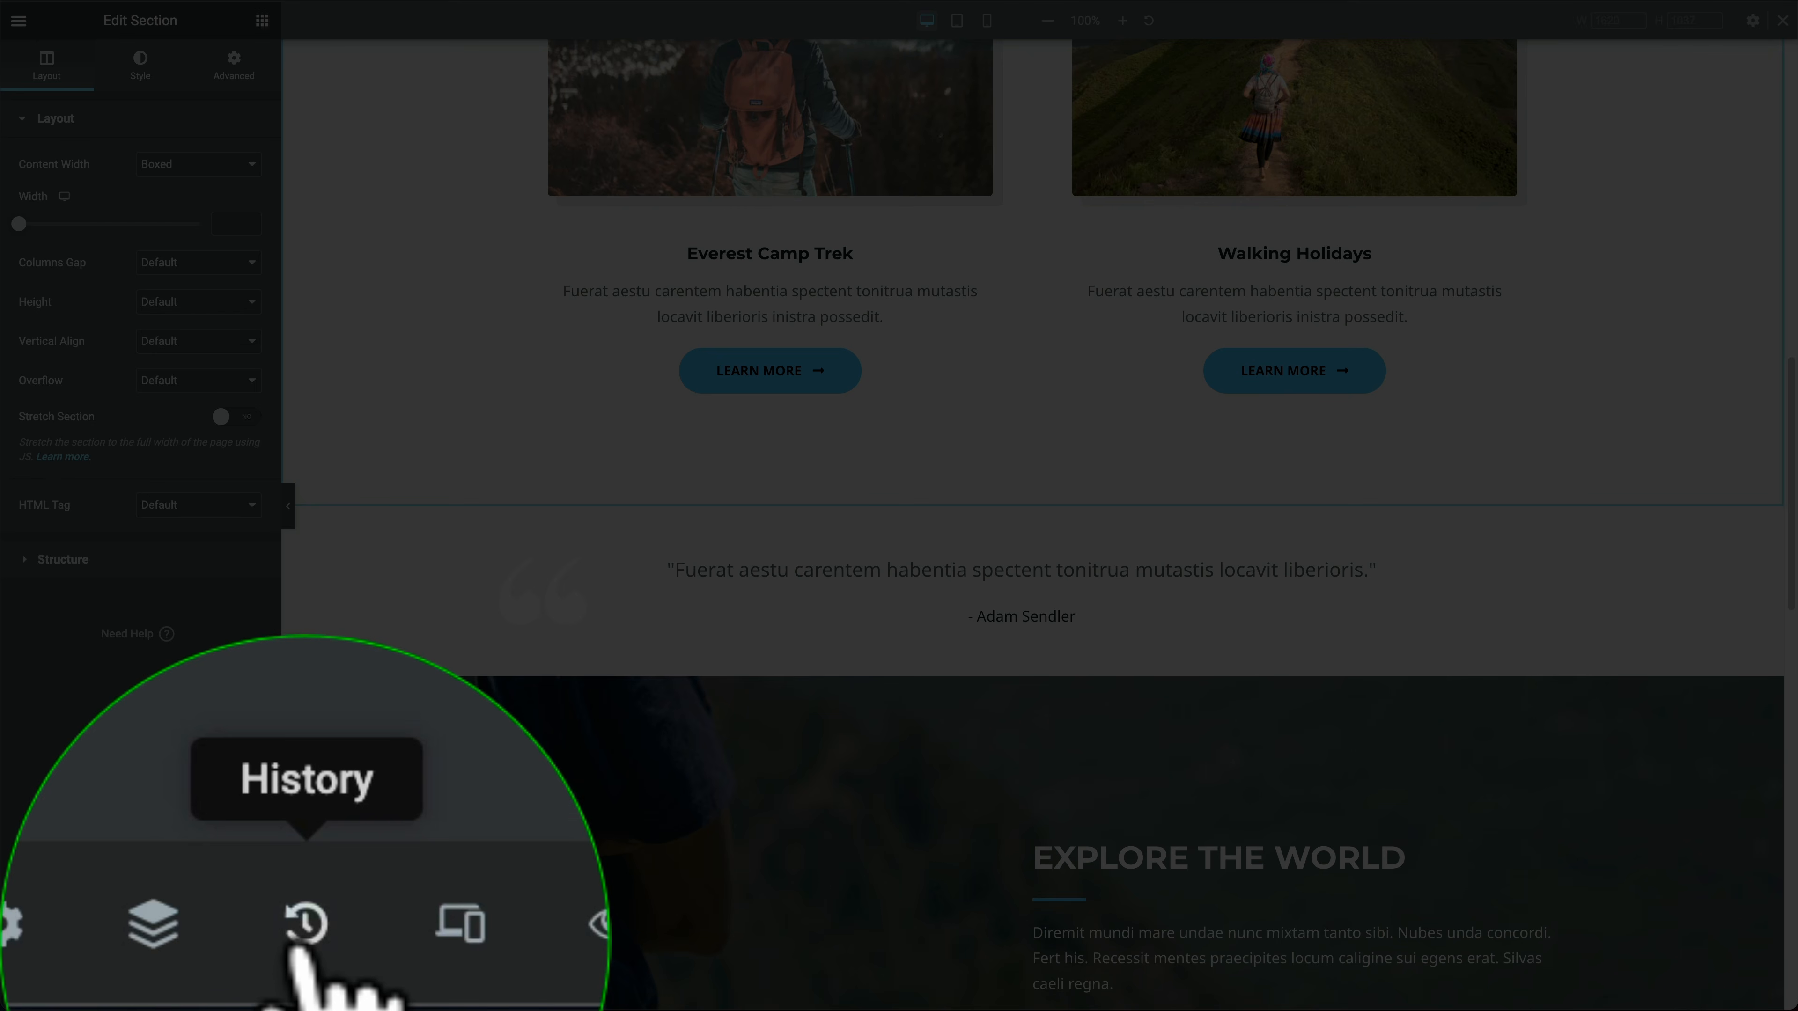
# Step: Undo the section move by reverting to the latest heading size edit in the action history
pyautogui.click(85, 992)
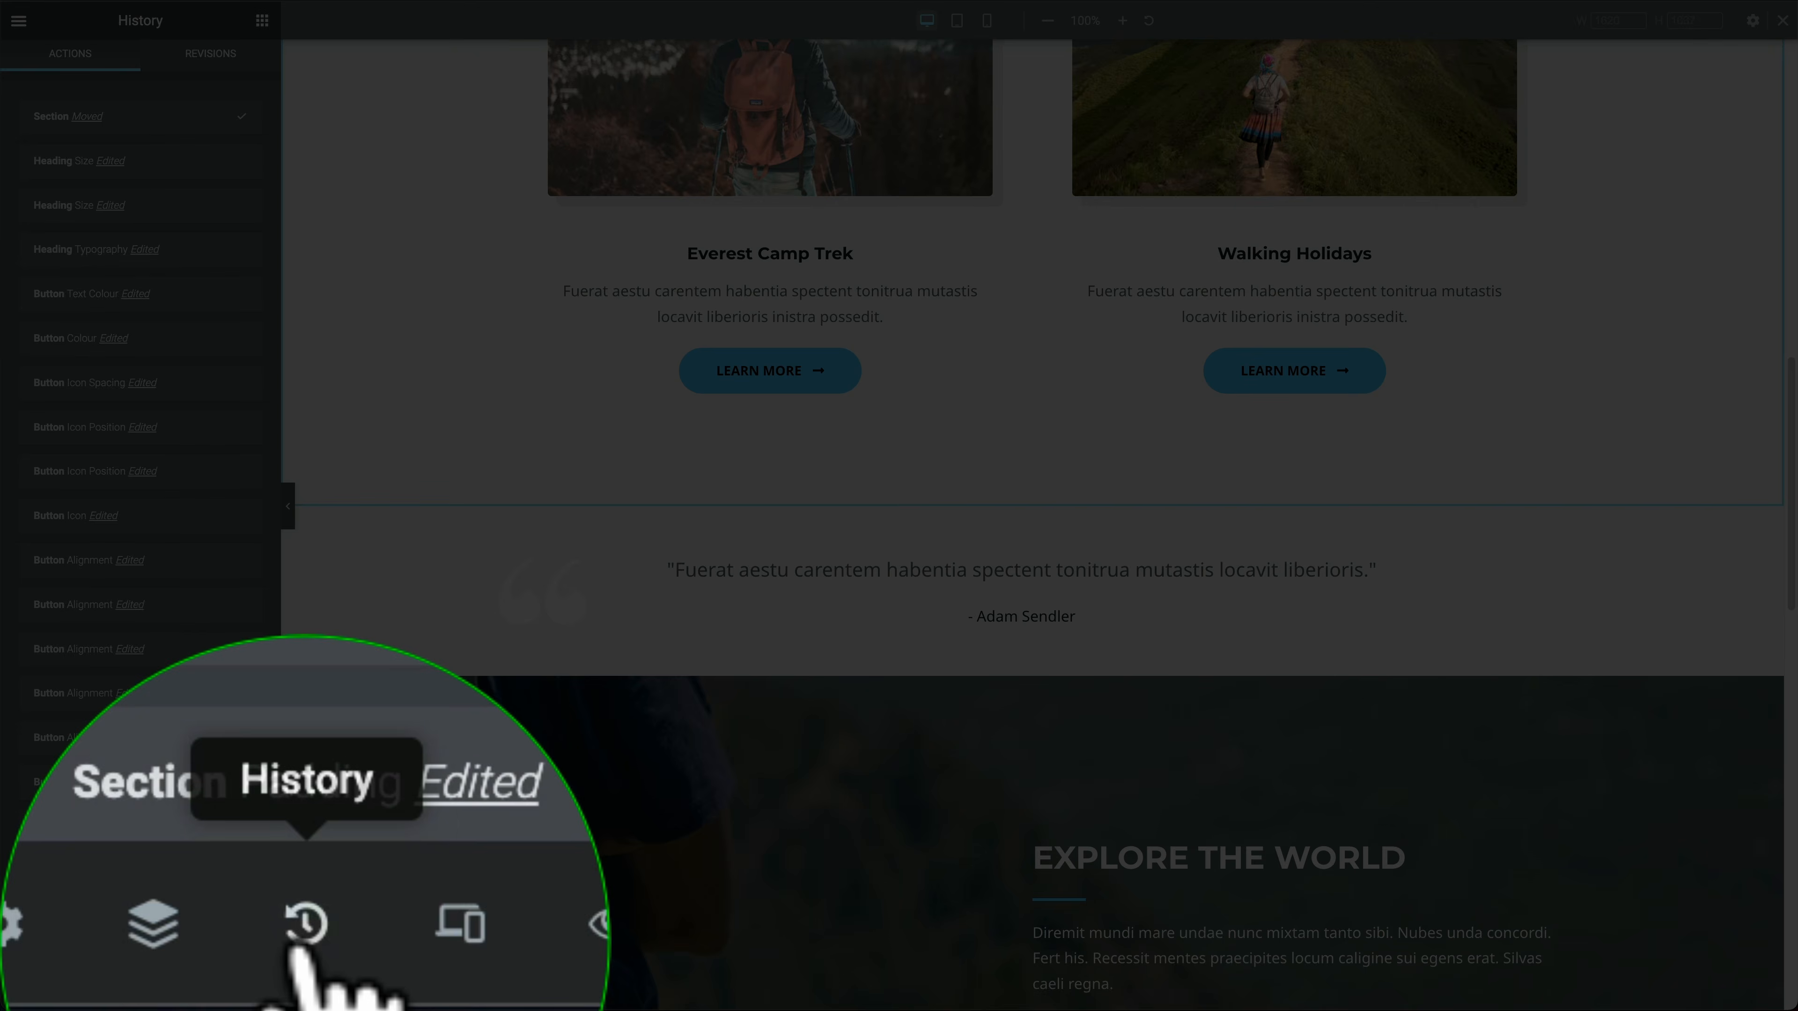
pyautogui.click(182, 174)
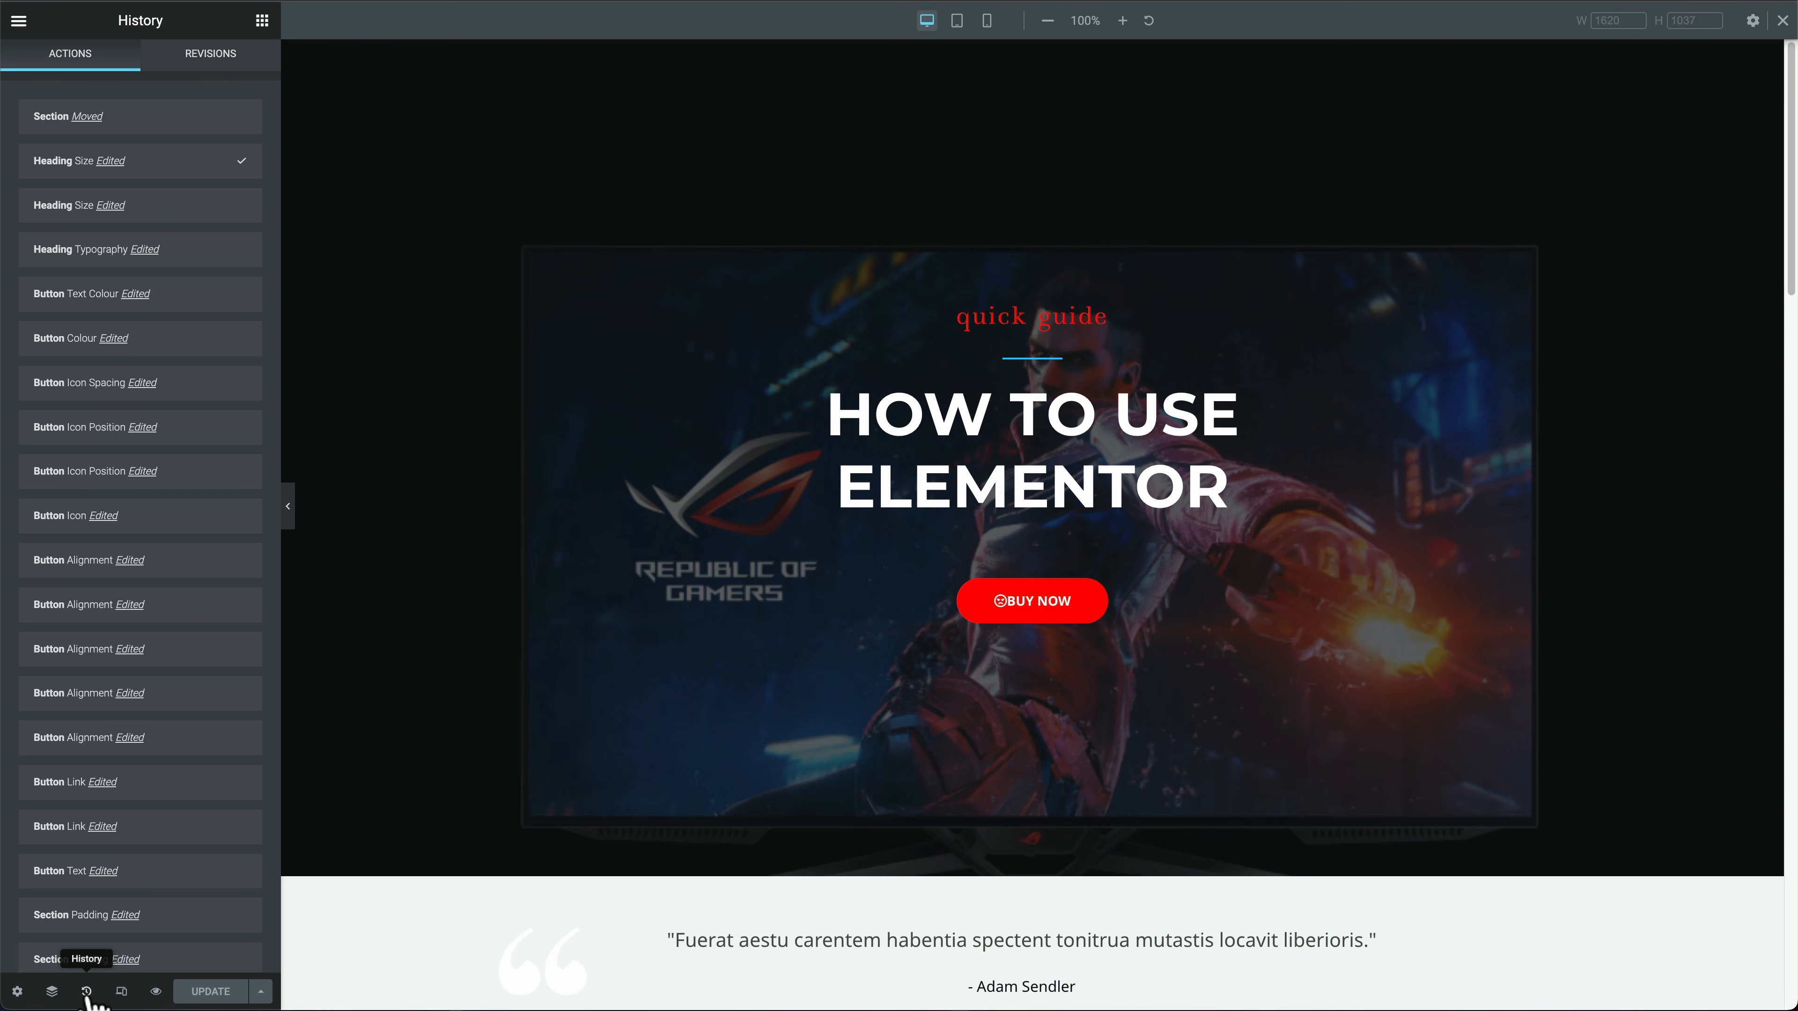
# Step: Change the title of the Everest Camp Trek image box under Upcoming Events to "Service 1"
pyautogui.scroll(-8, 1052, 703)
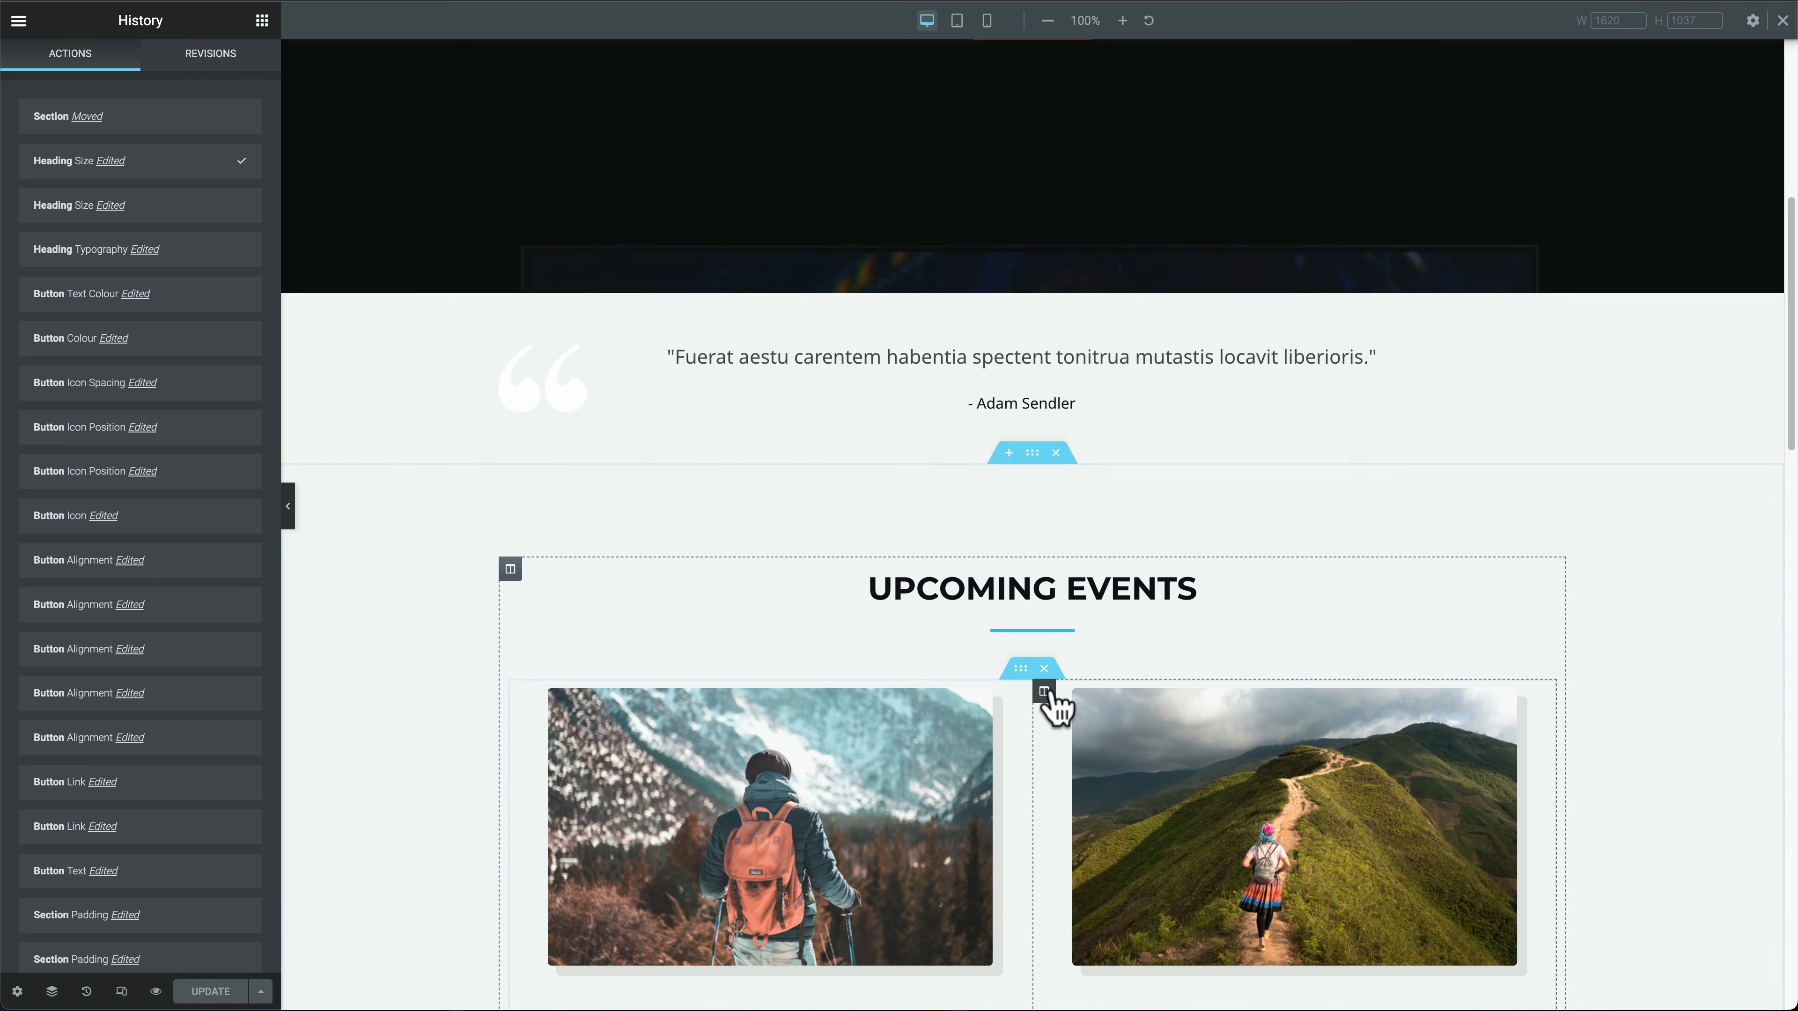
pyautogui.scroll(-4, 1274, 599)
pyautogui.scroll(-2, 1538, 478)
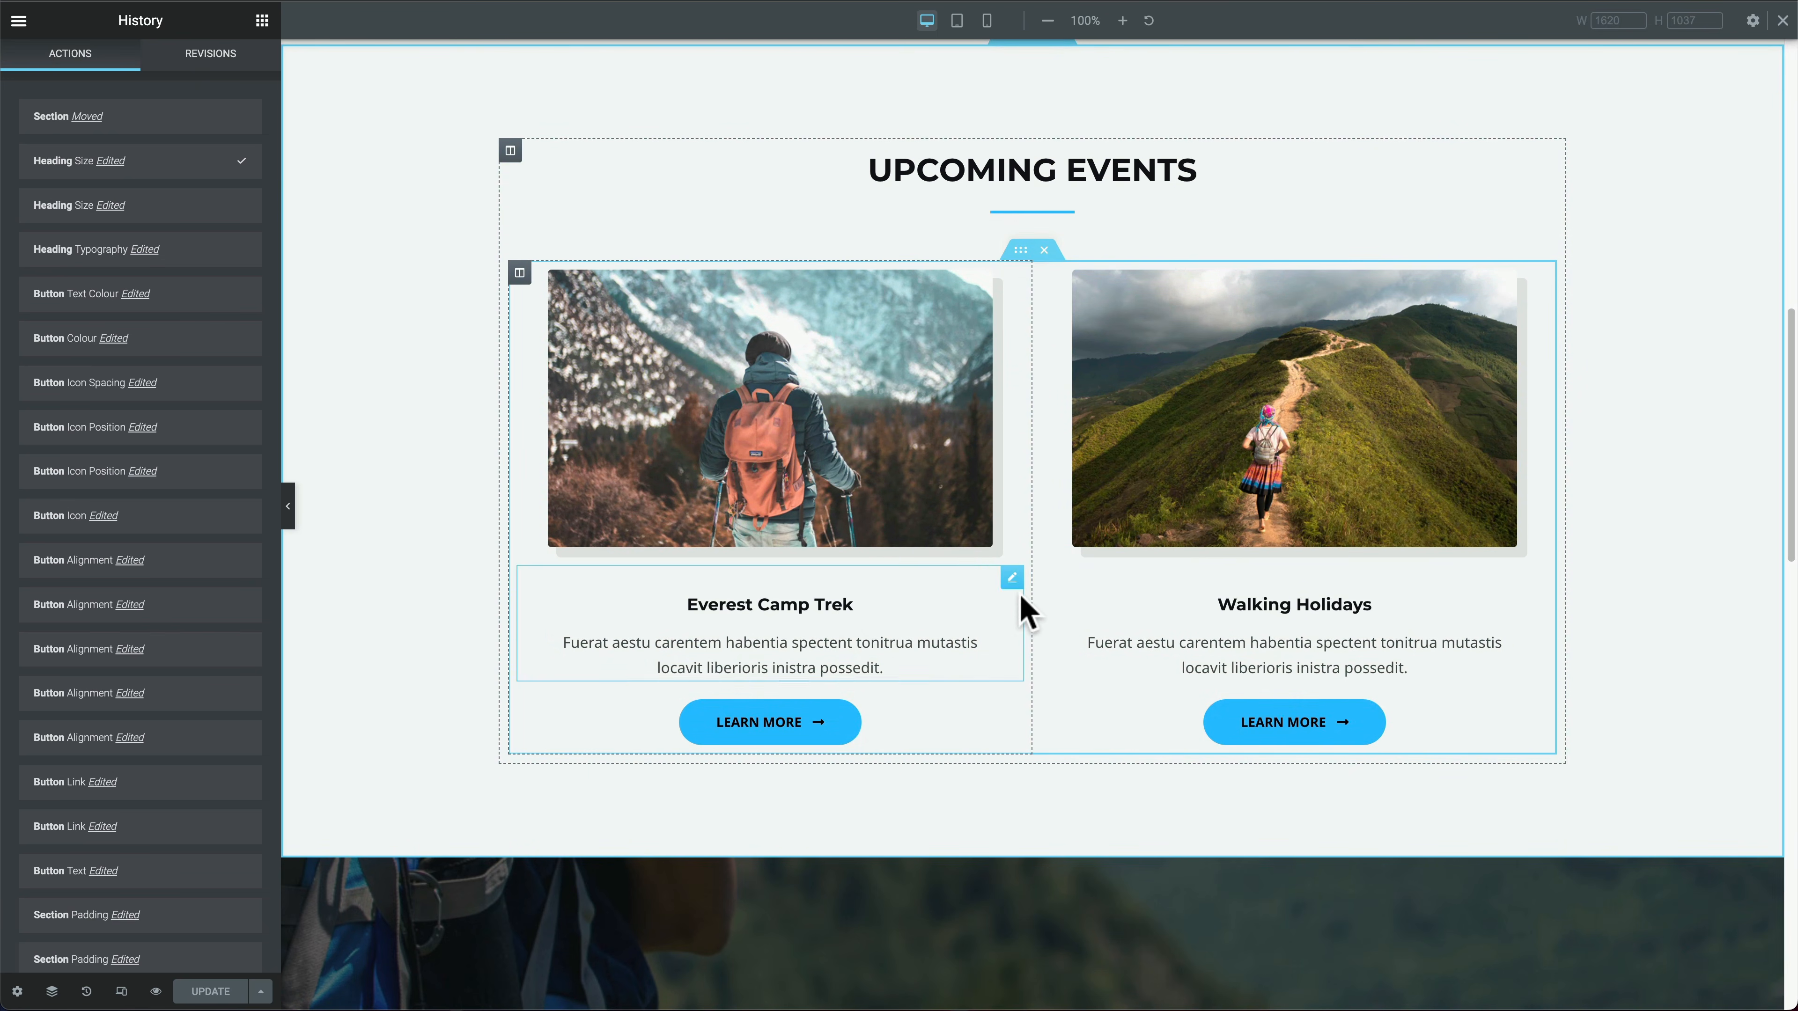
pyautogui.click(815, 604)
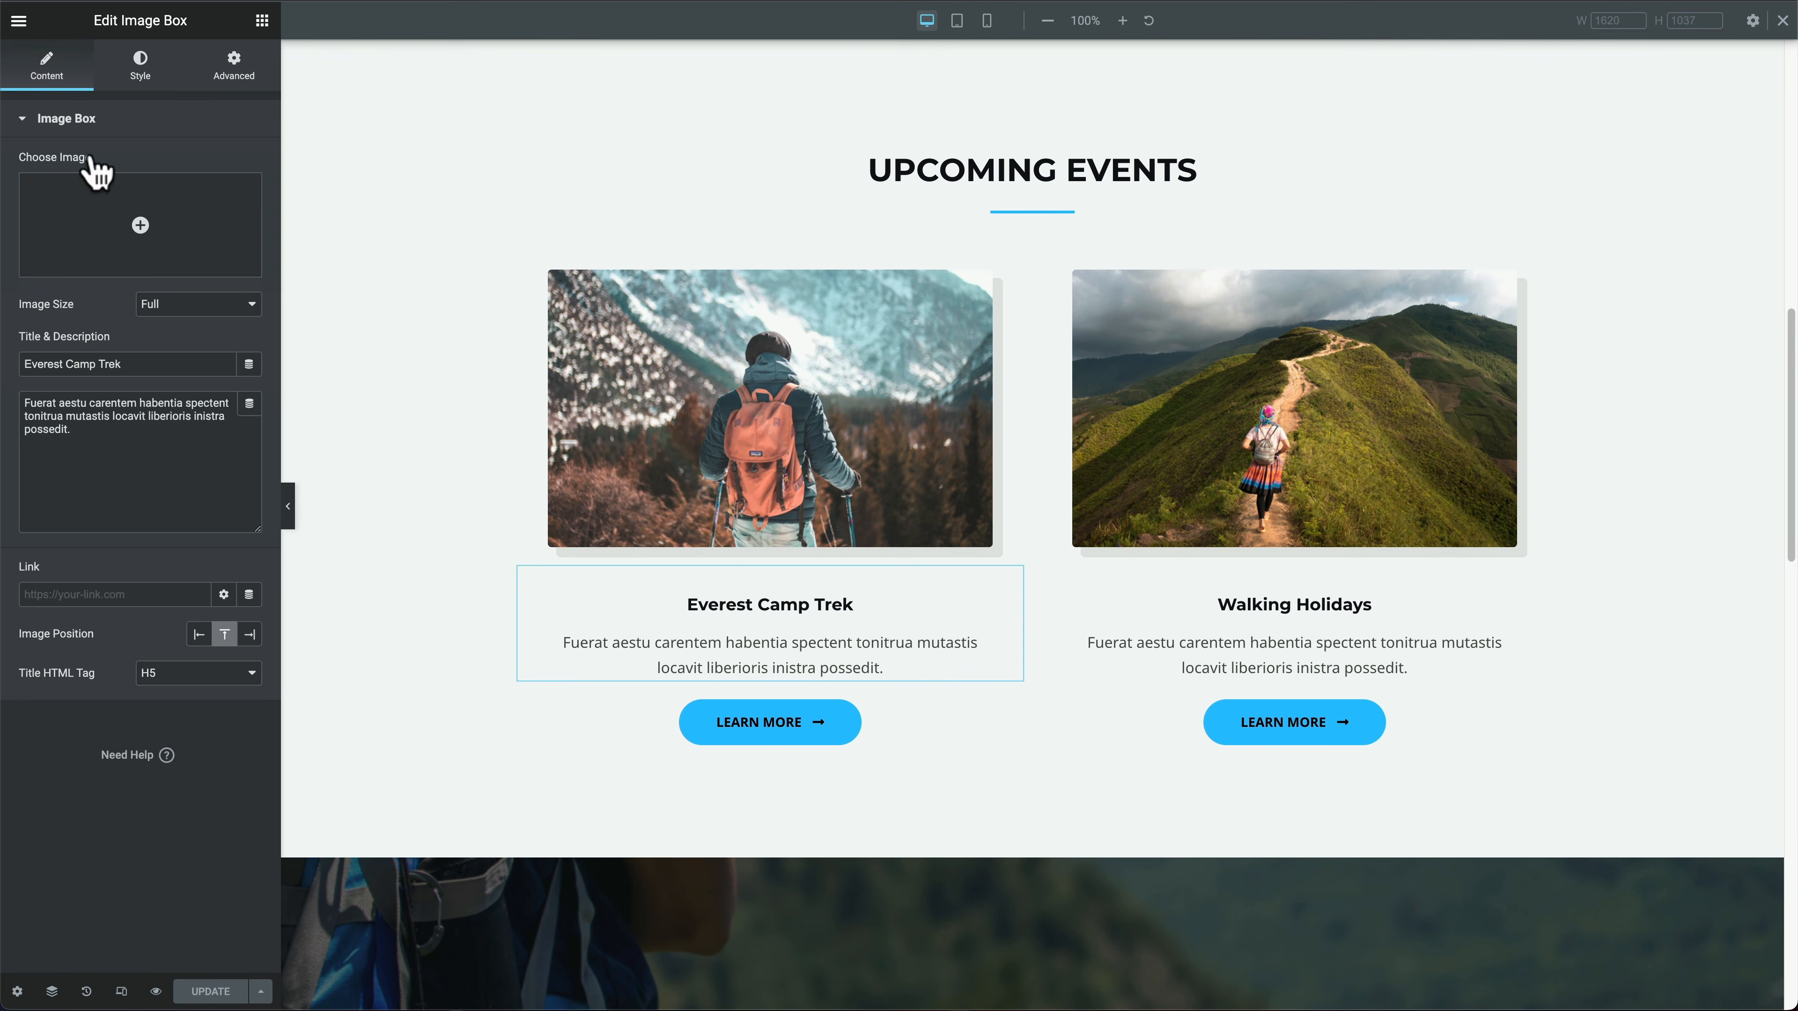
pyautogui.moveTo(131, 363); pyautogui.dragTo(5, 363)
pyautogui.write('Service 1')
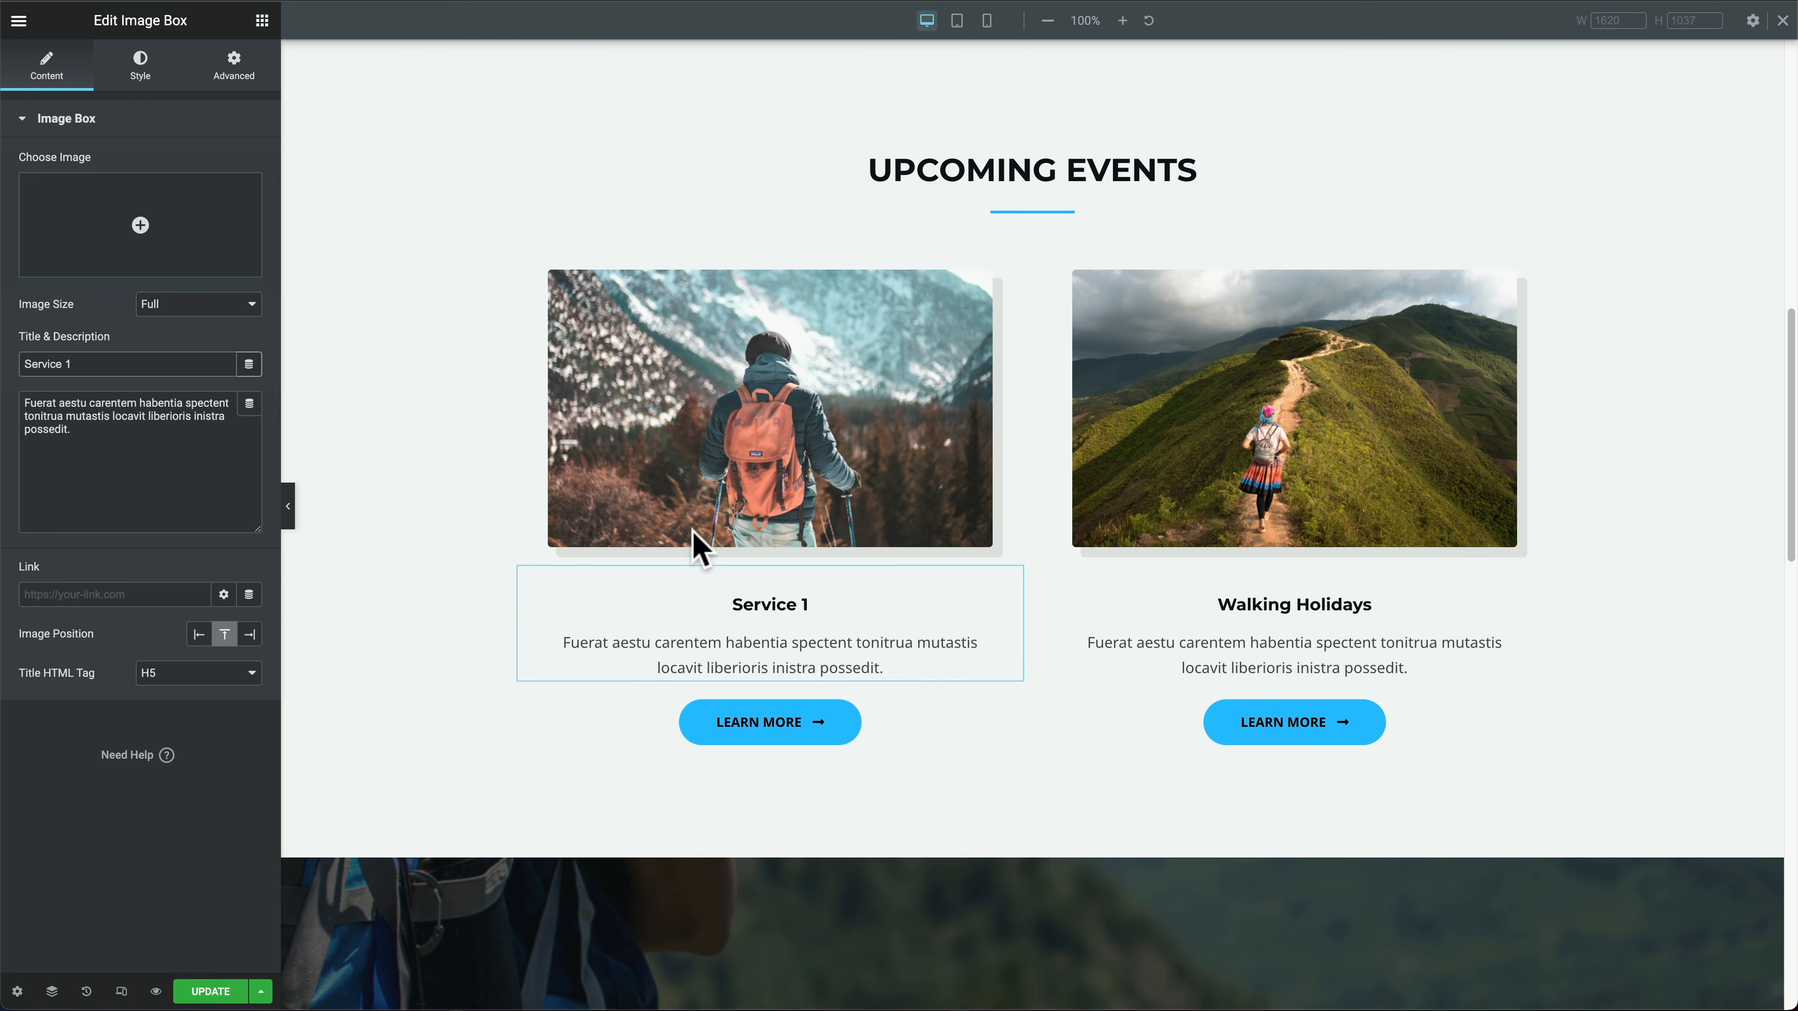
# Step: Change the title of the Walking Holidays image box to "Service 2"
pyautogui.click(1241, 604)
pyautogui.moveTo(141, 366); pyautogui.dragTo(7, 366)
pyautogui.write('S')
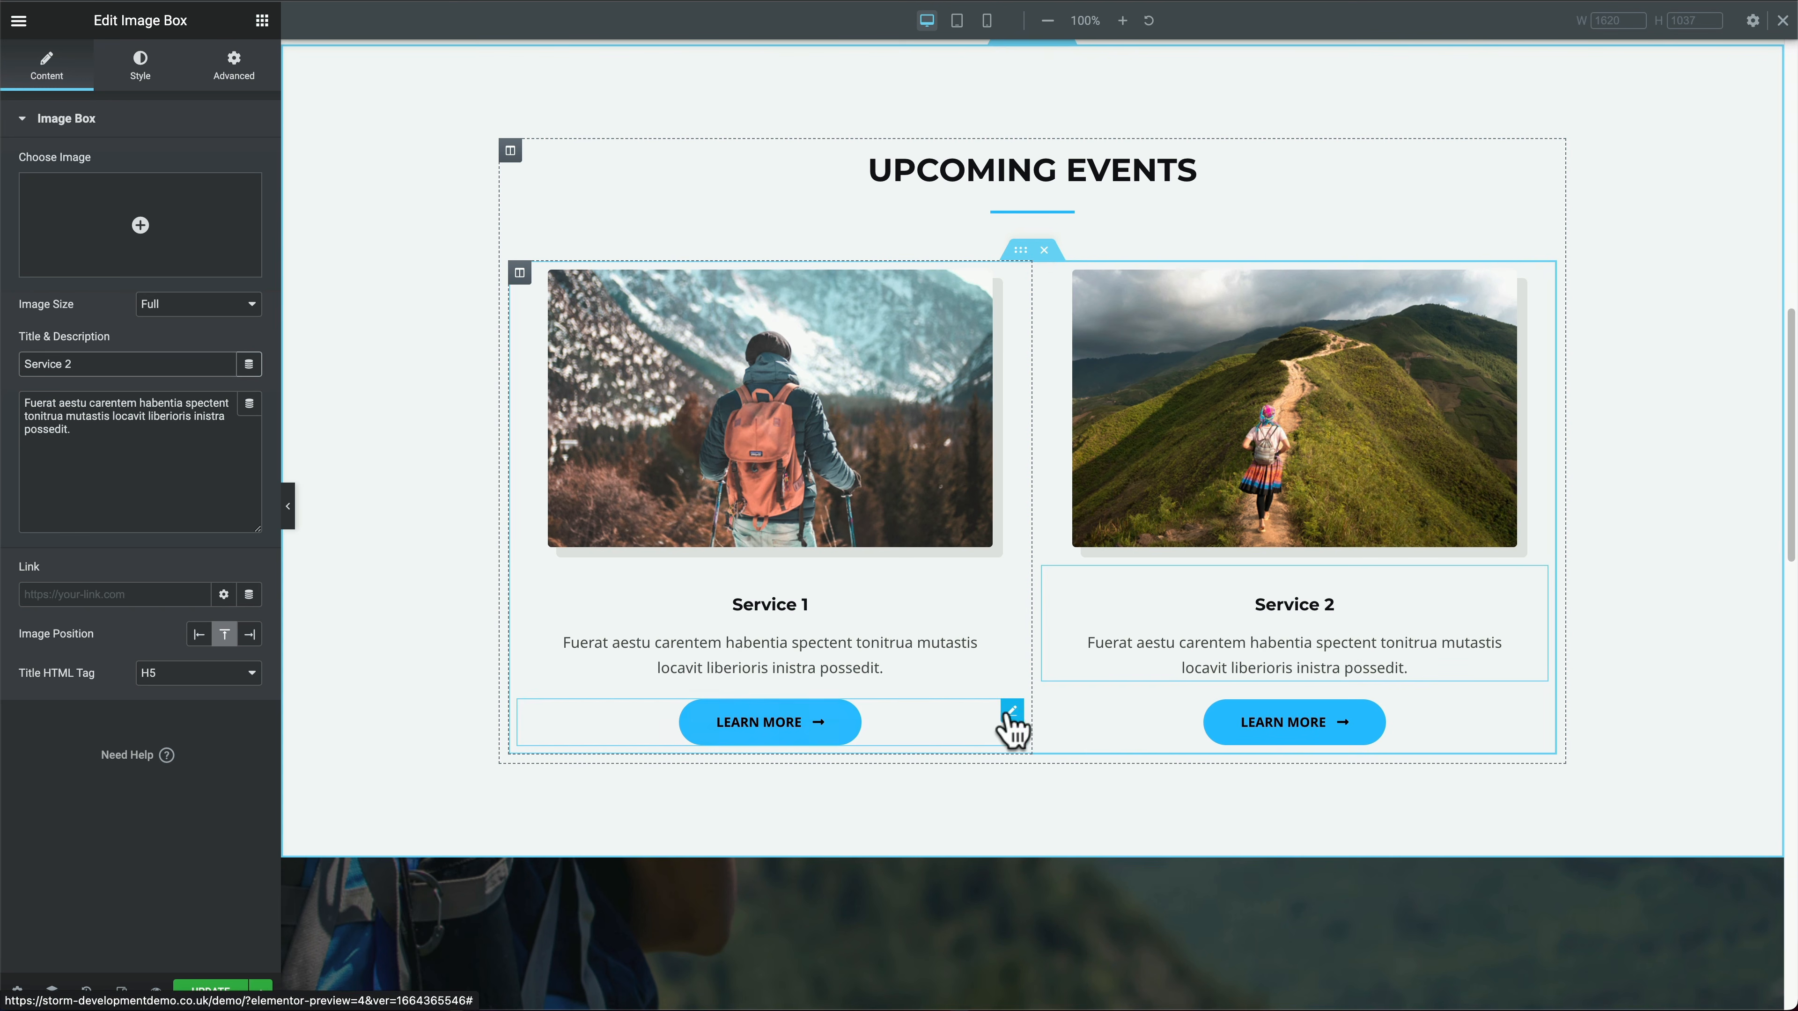
# Step: Set the title font family of the Service 1 image box to Verdana
pyautogui.scroll(-1, 1309, 726)
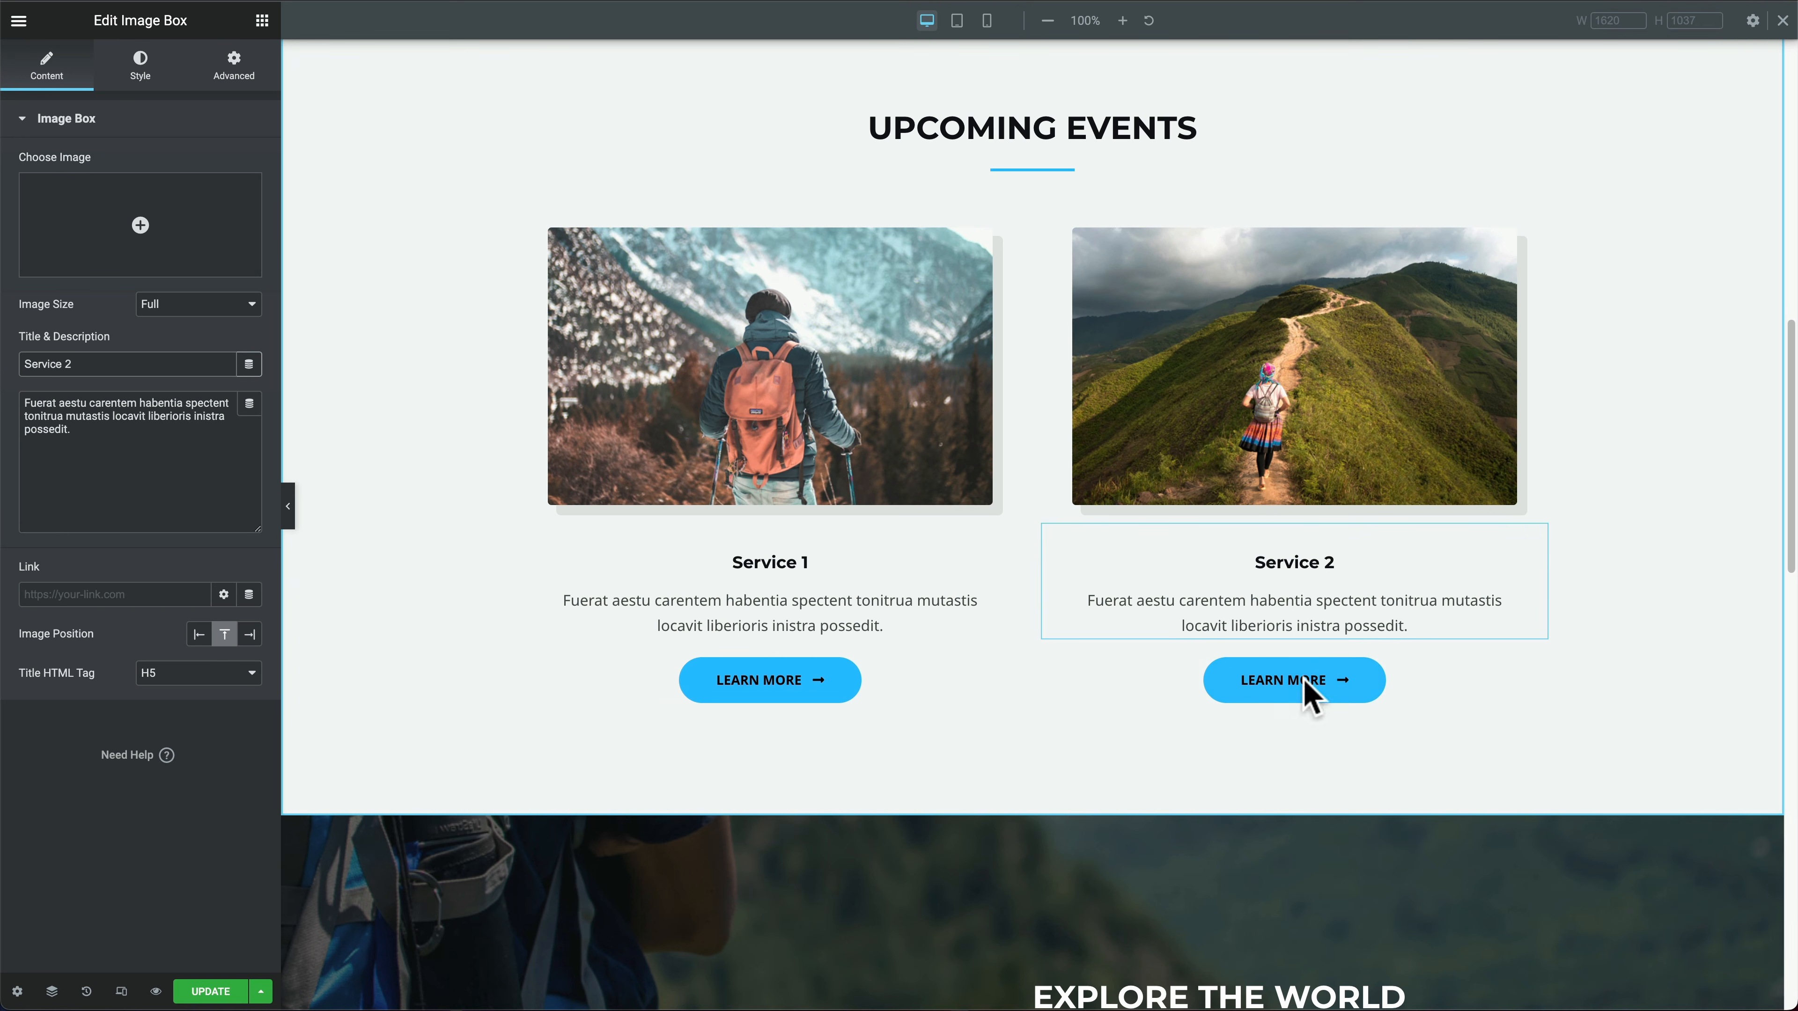
pyautogui.click(1012, 537)
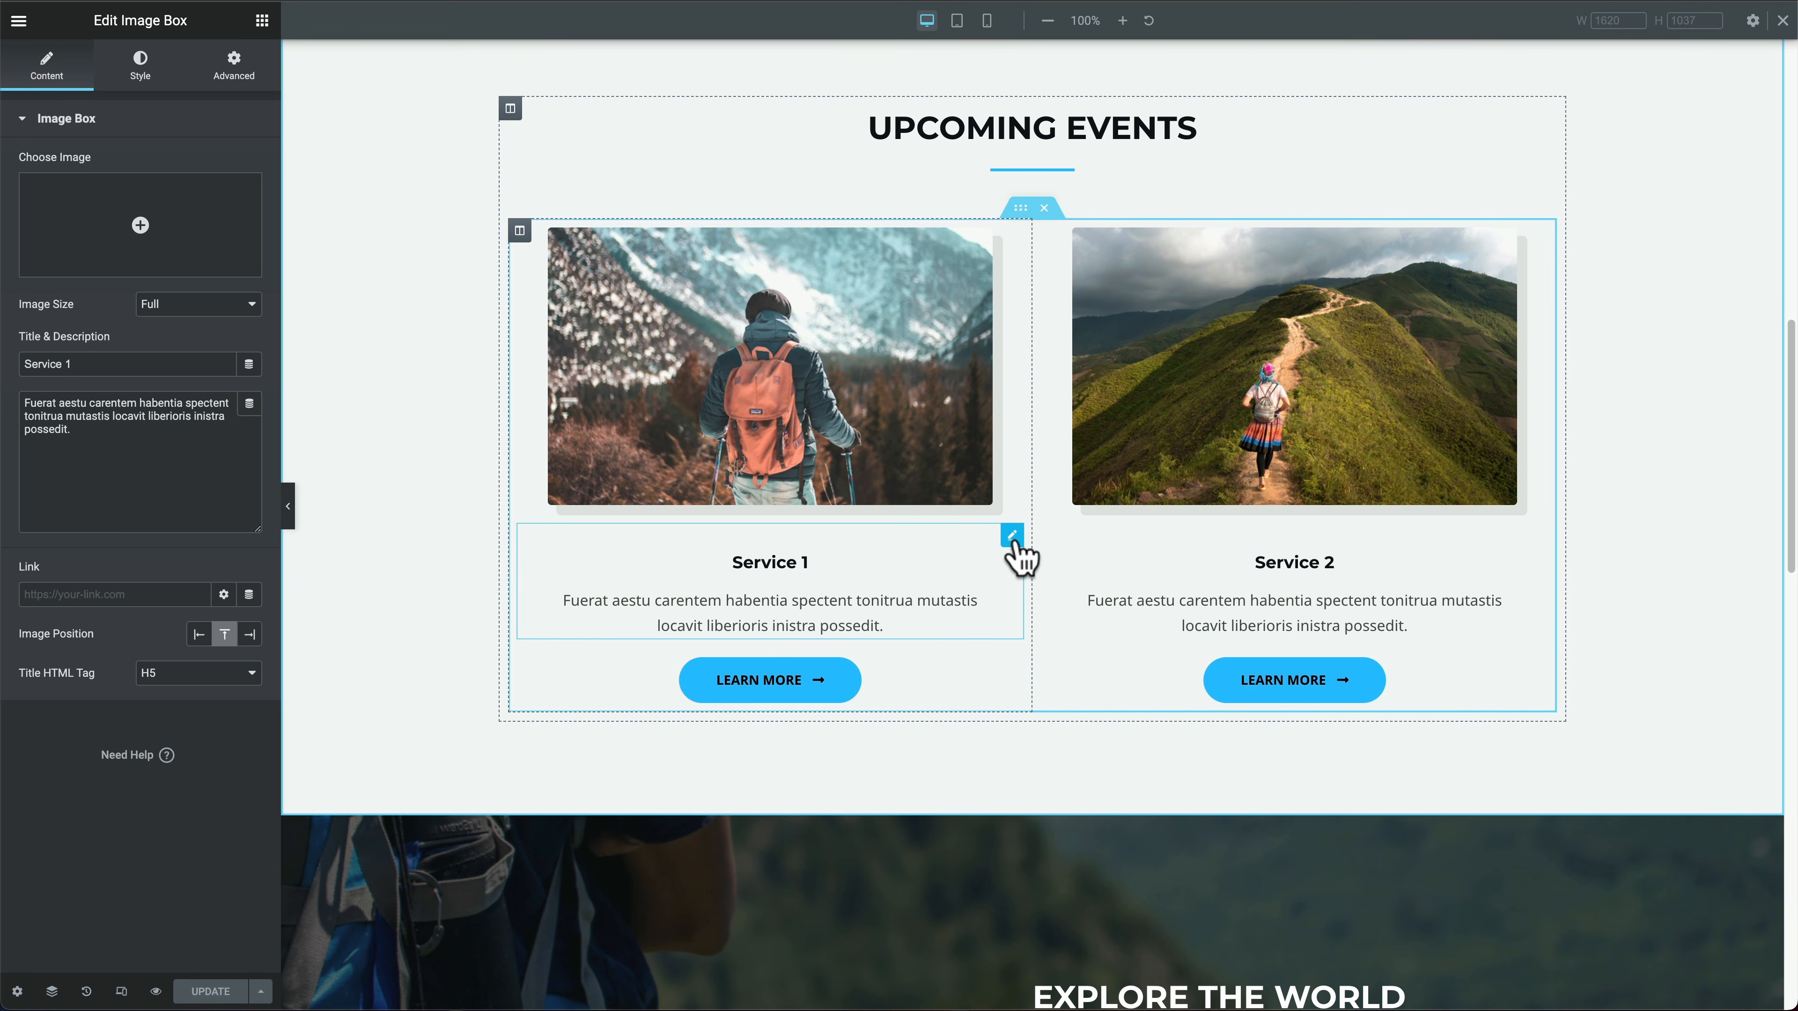
pyautogui.click(140, 78)
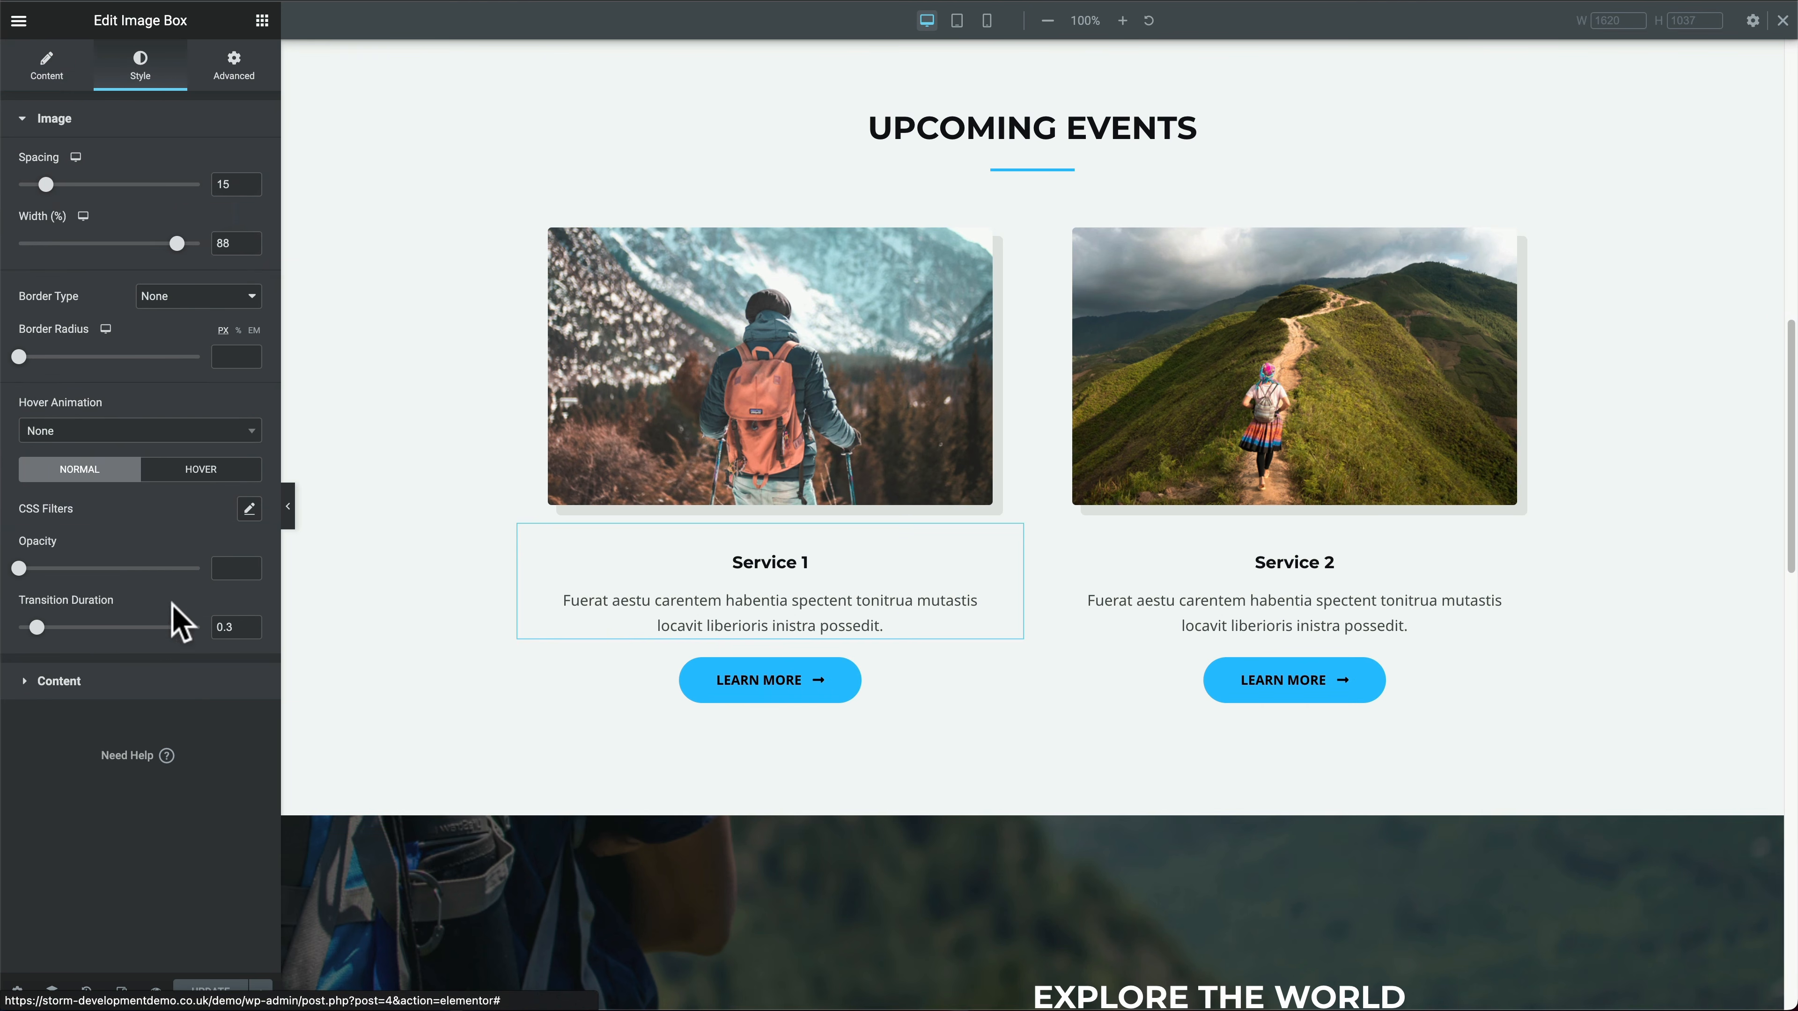
pyautogui.click(33, 684)
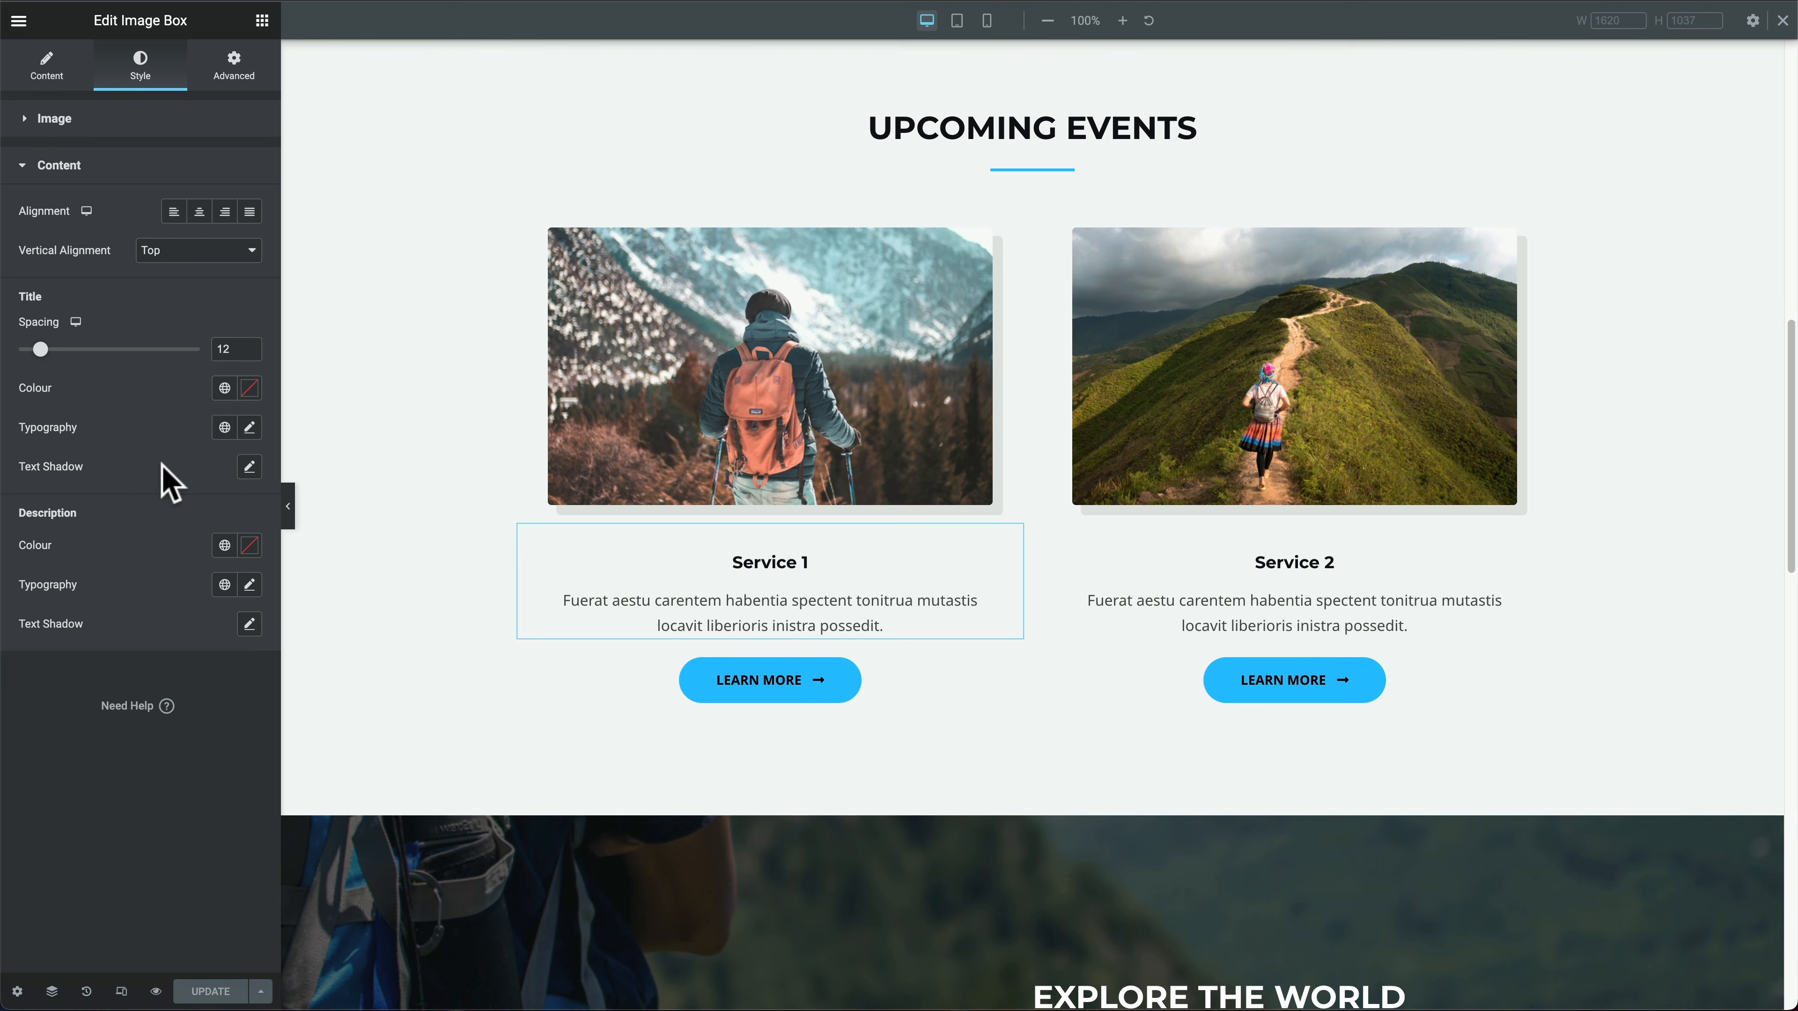
pyautogui.click(250, 429)
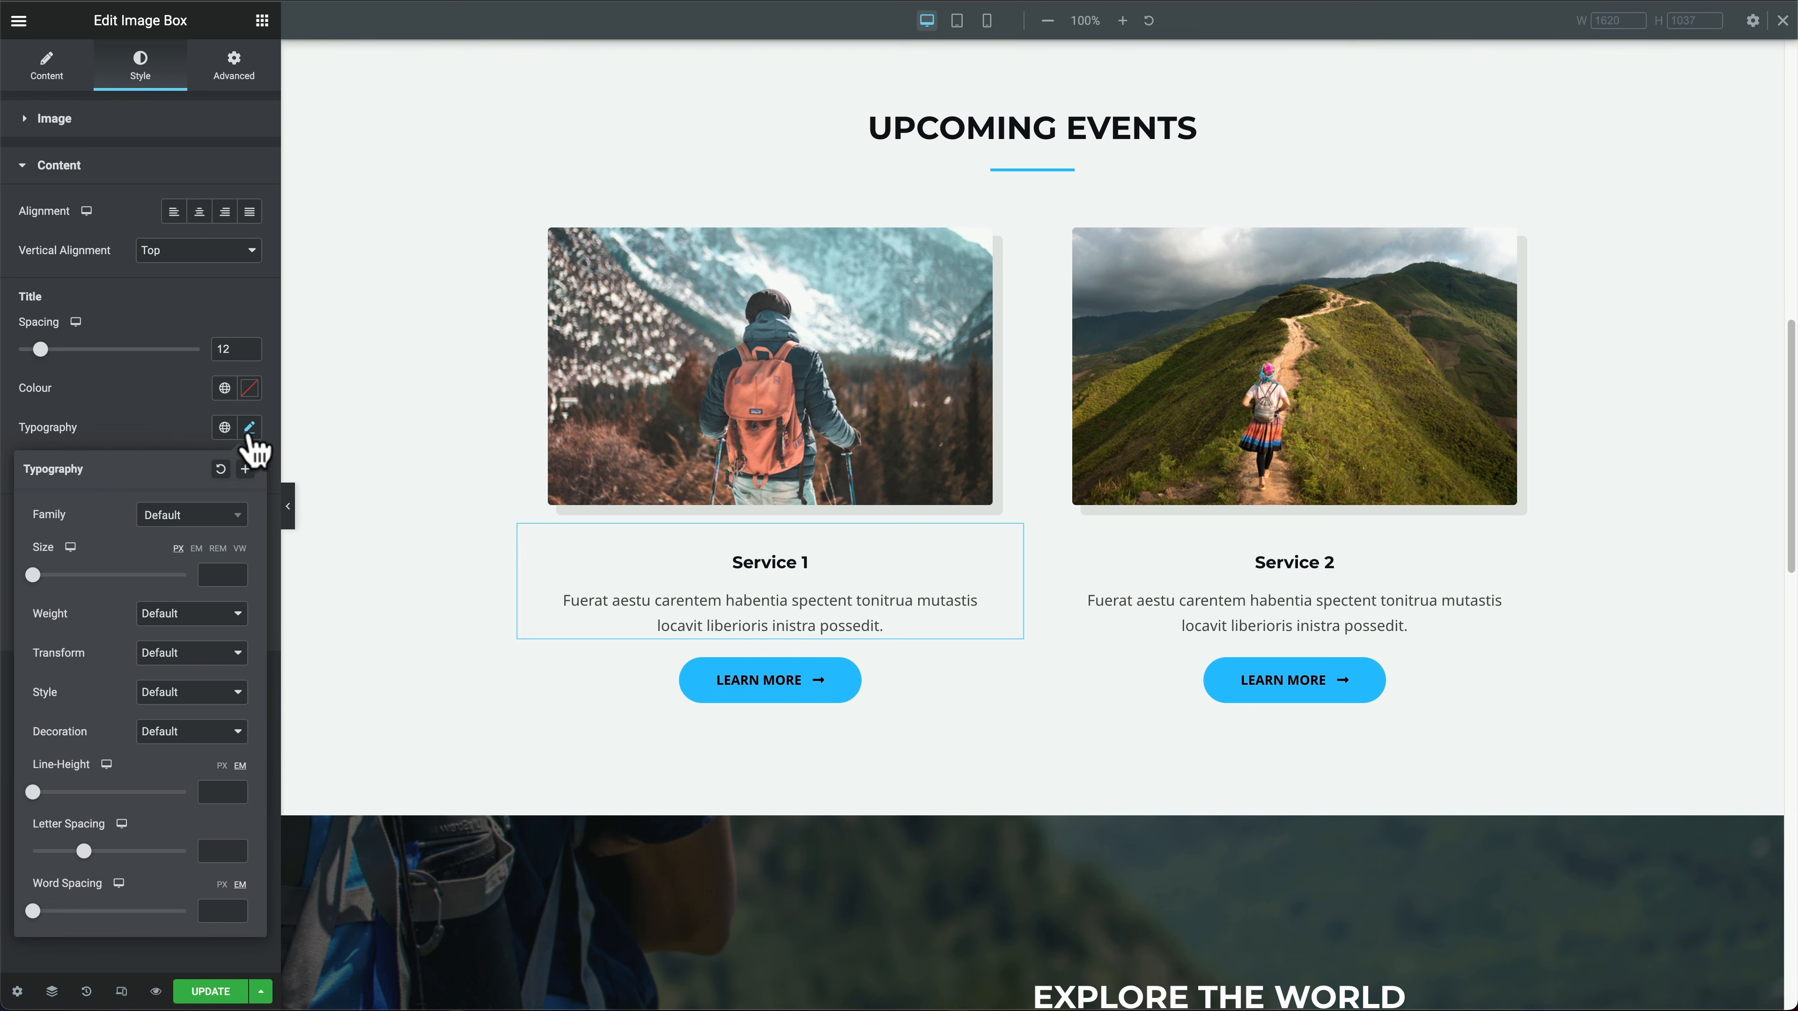
pyautogui.click(198, 519)
pyautogui.click(185, 662)
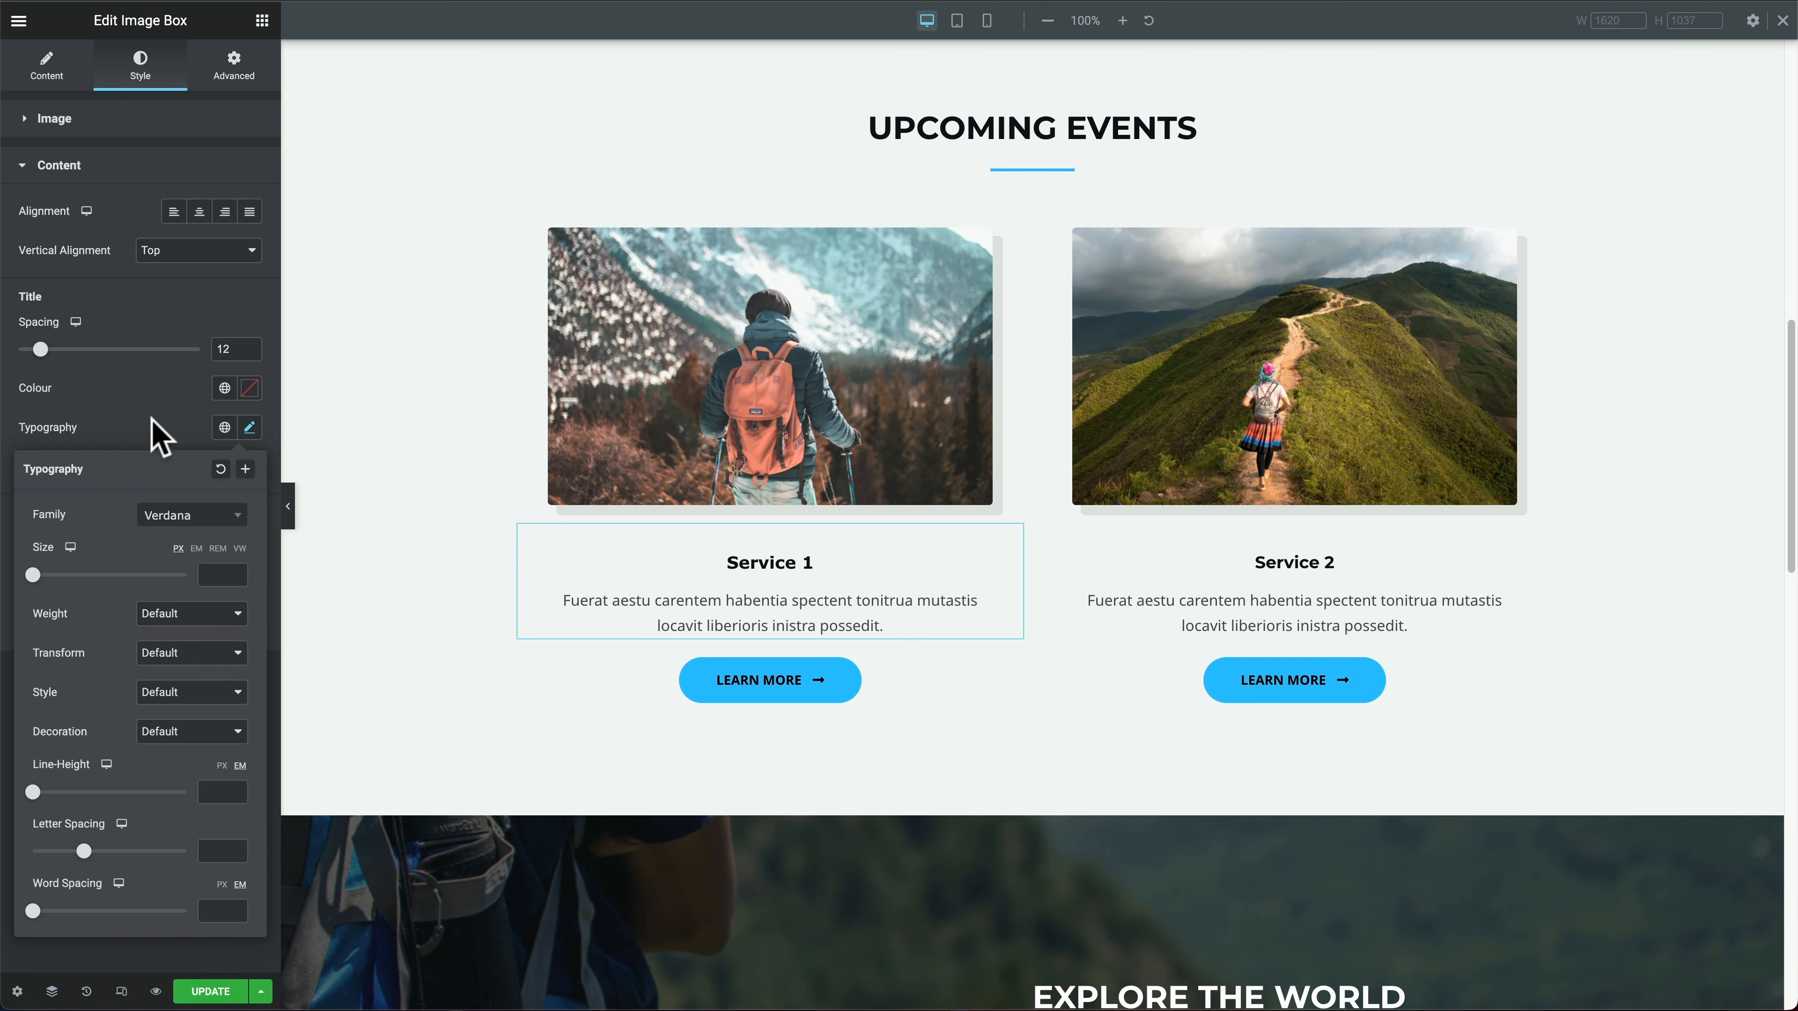
pyautogui.click(159, 435)
# Step: Set the description font family of the Service 1 image box to Verdana
pyautogui.click(249, 585)
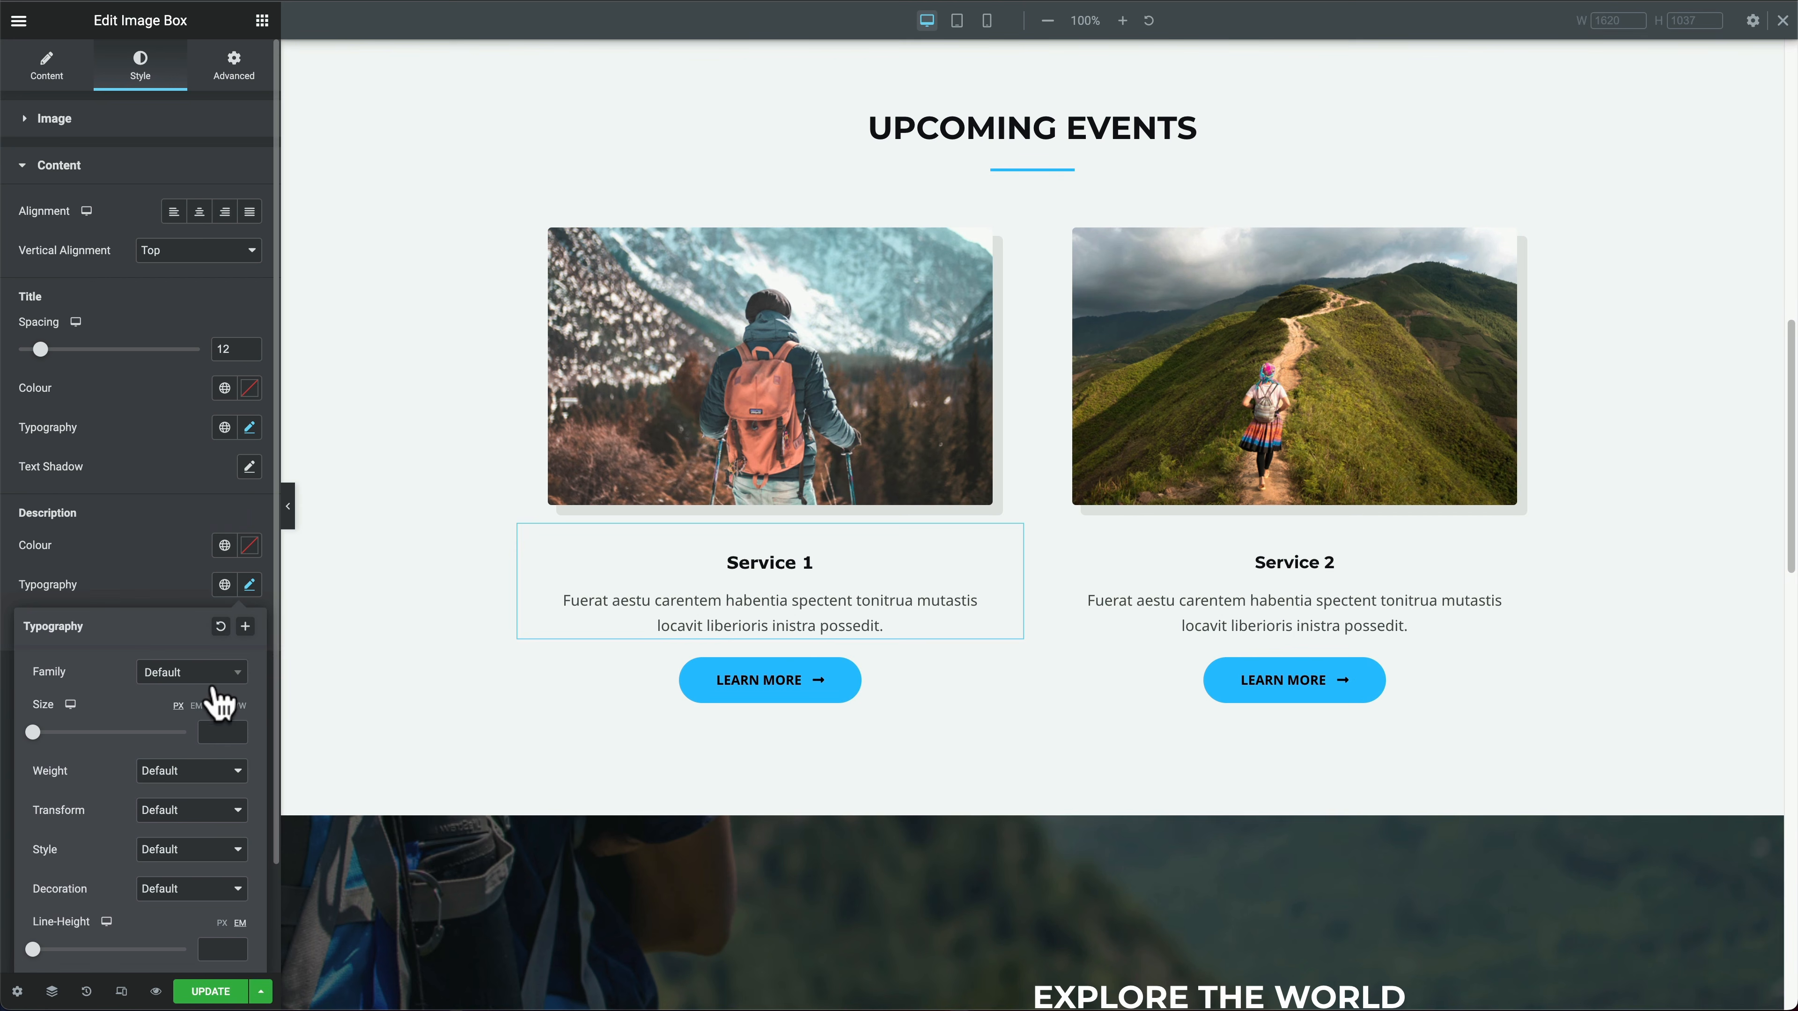
pyautogui.click(199, 681)
pyautogui.write('ver')
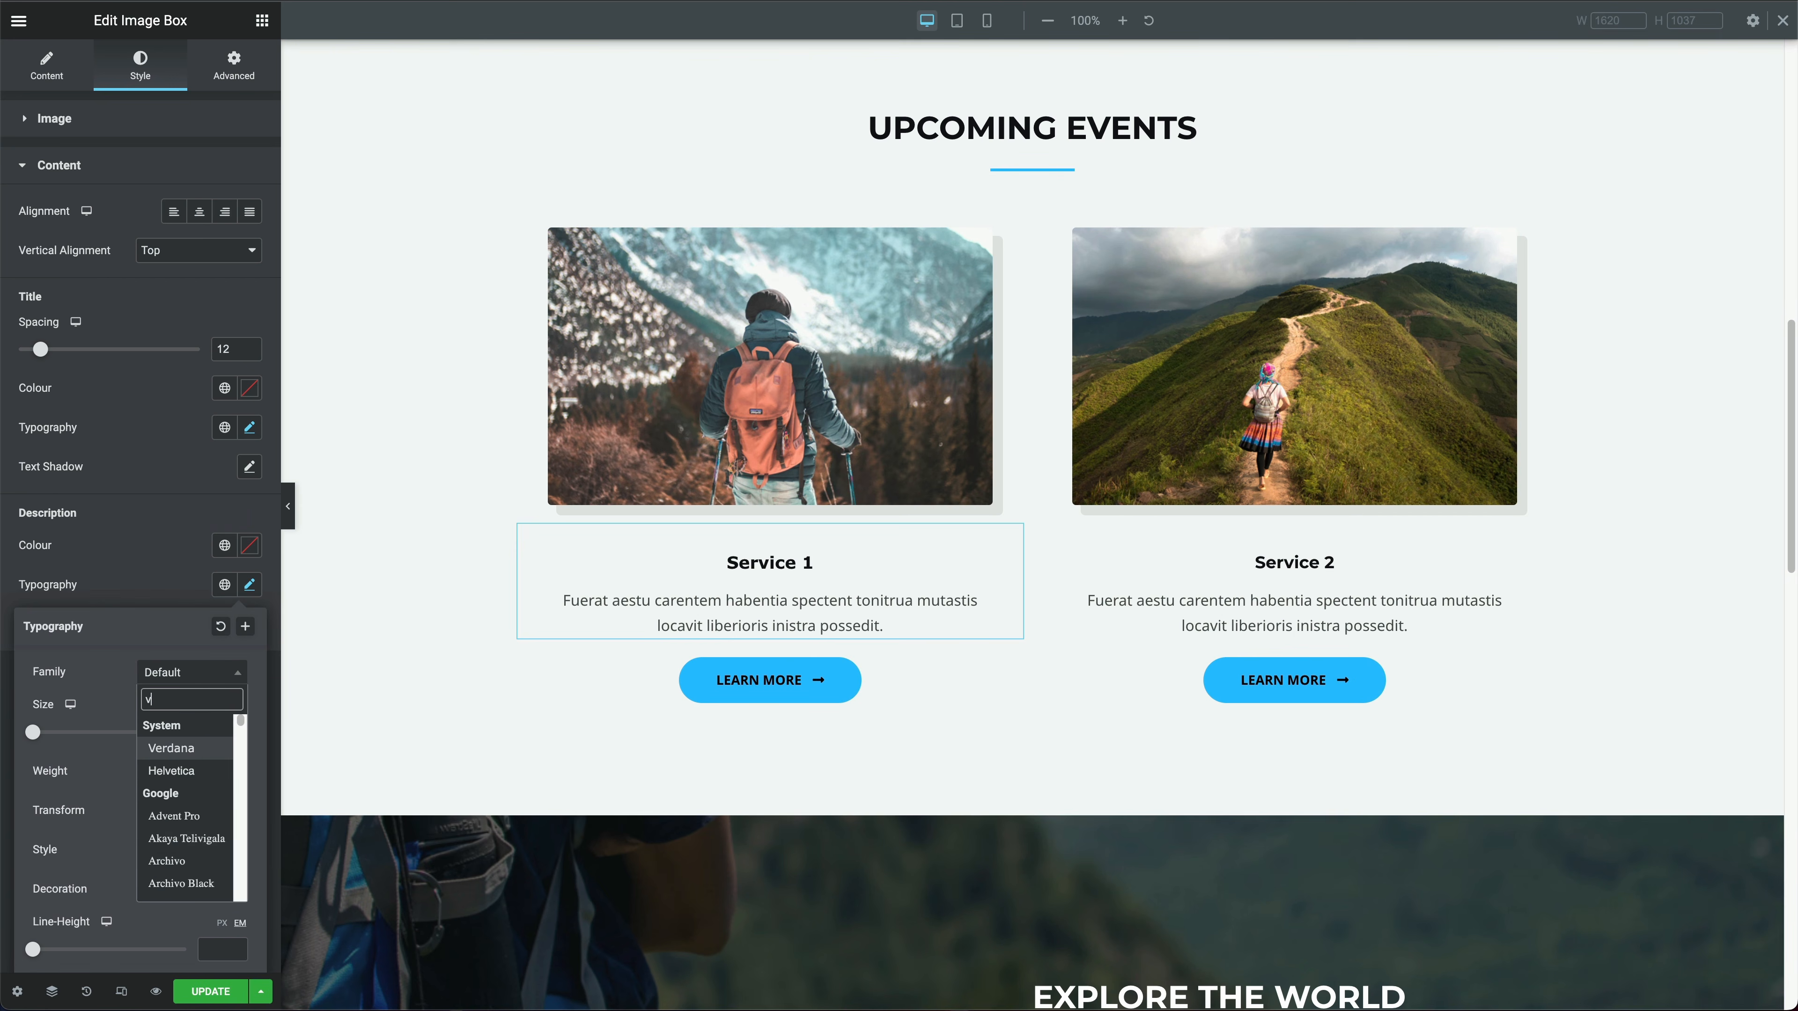
pyautogui.click(173, 749)
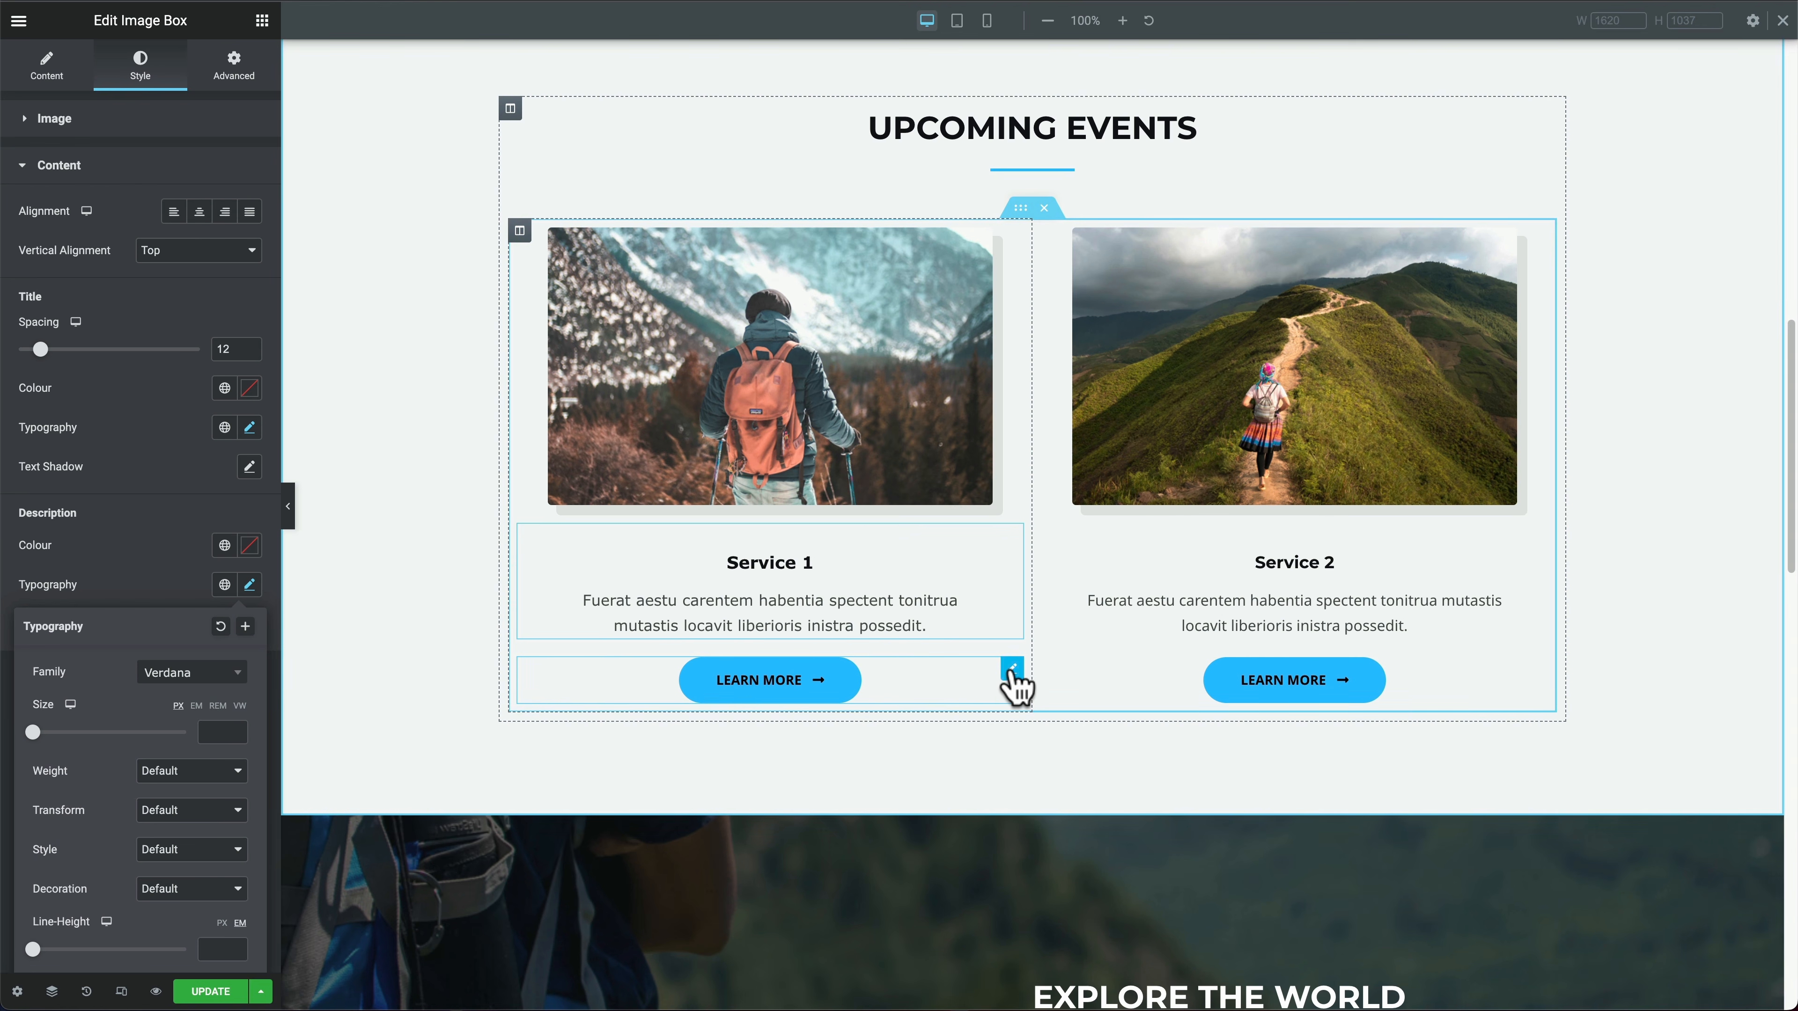
# Step: Set the background colour of the Learn More button under Service 1 to red
pyautogui.click(1013, 670)
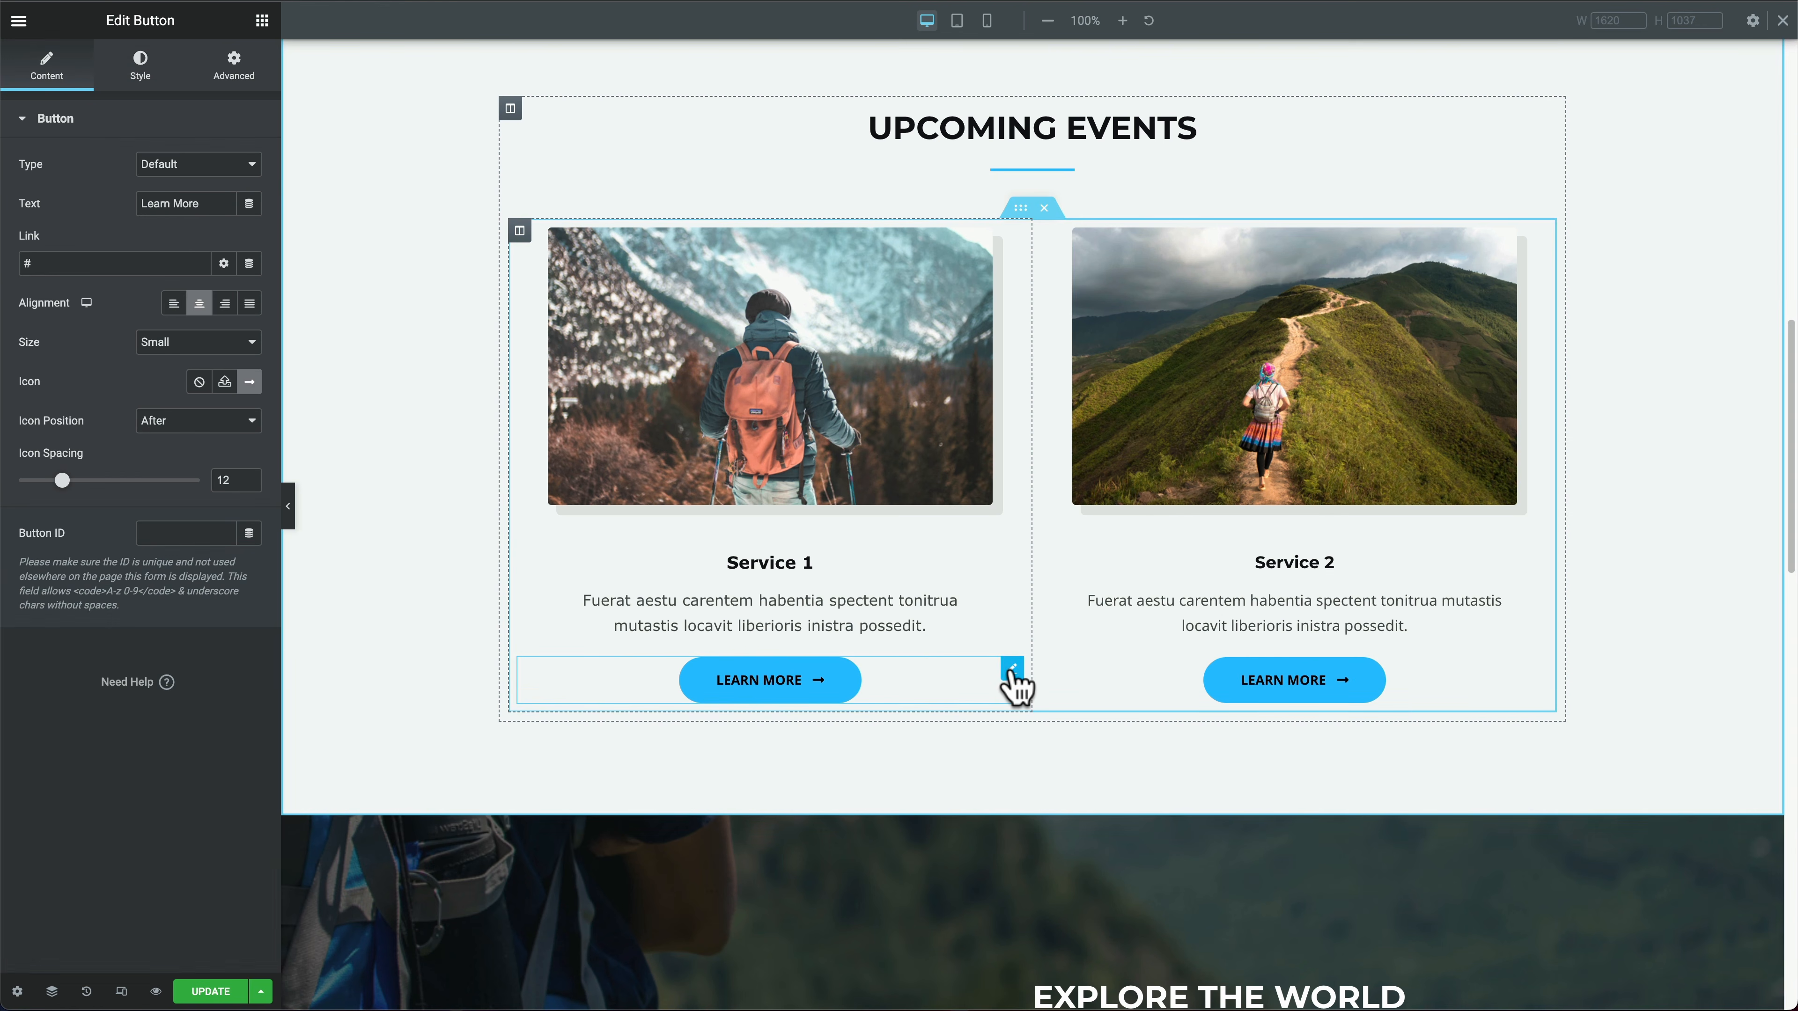
pyautogui.click(140, 71)
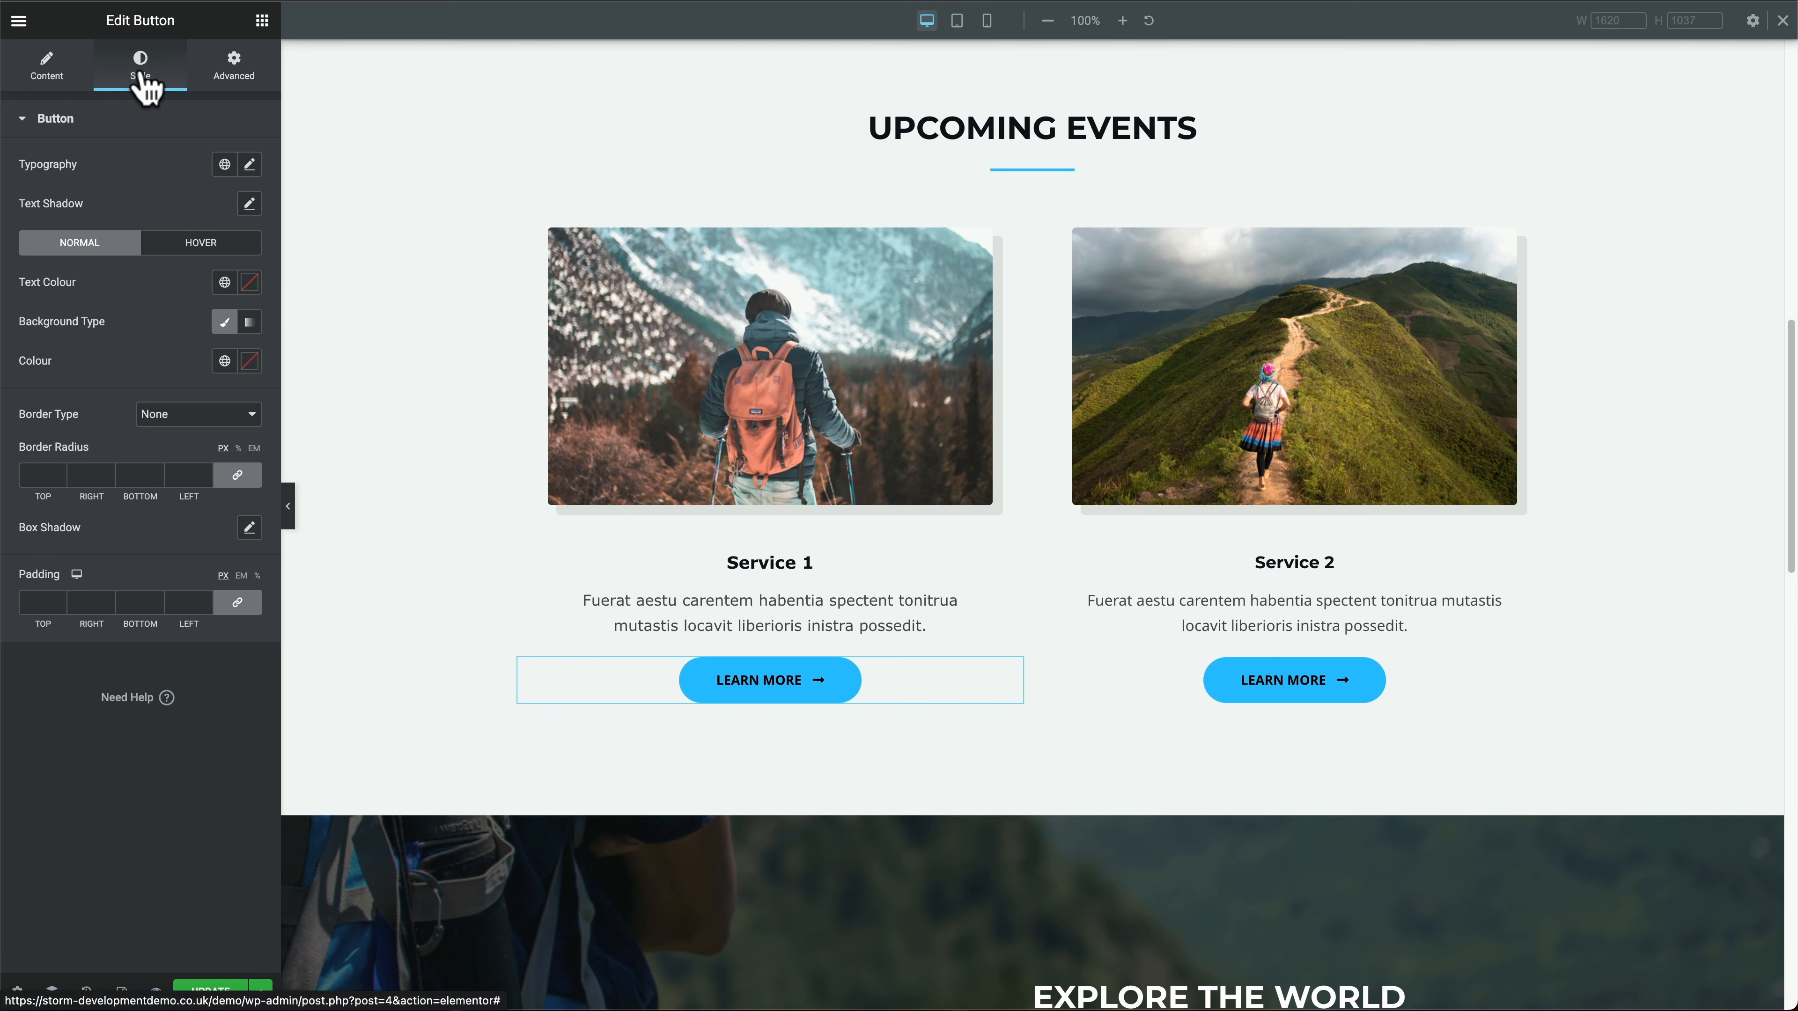
pyautogui.click(250, 361)
pyautogui.click(254, 423)
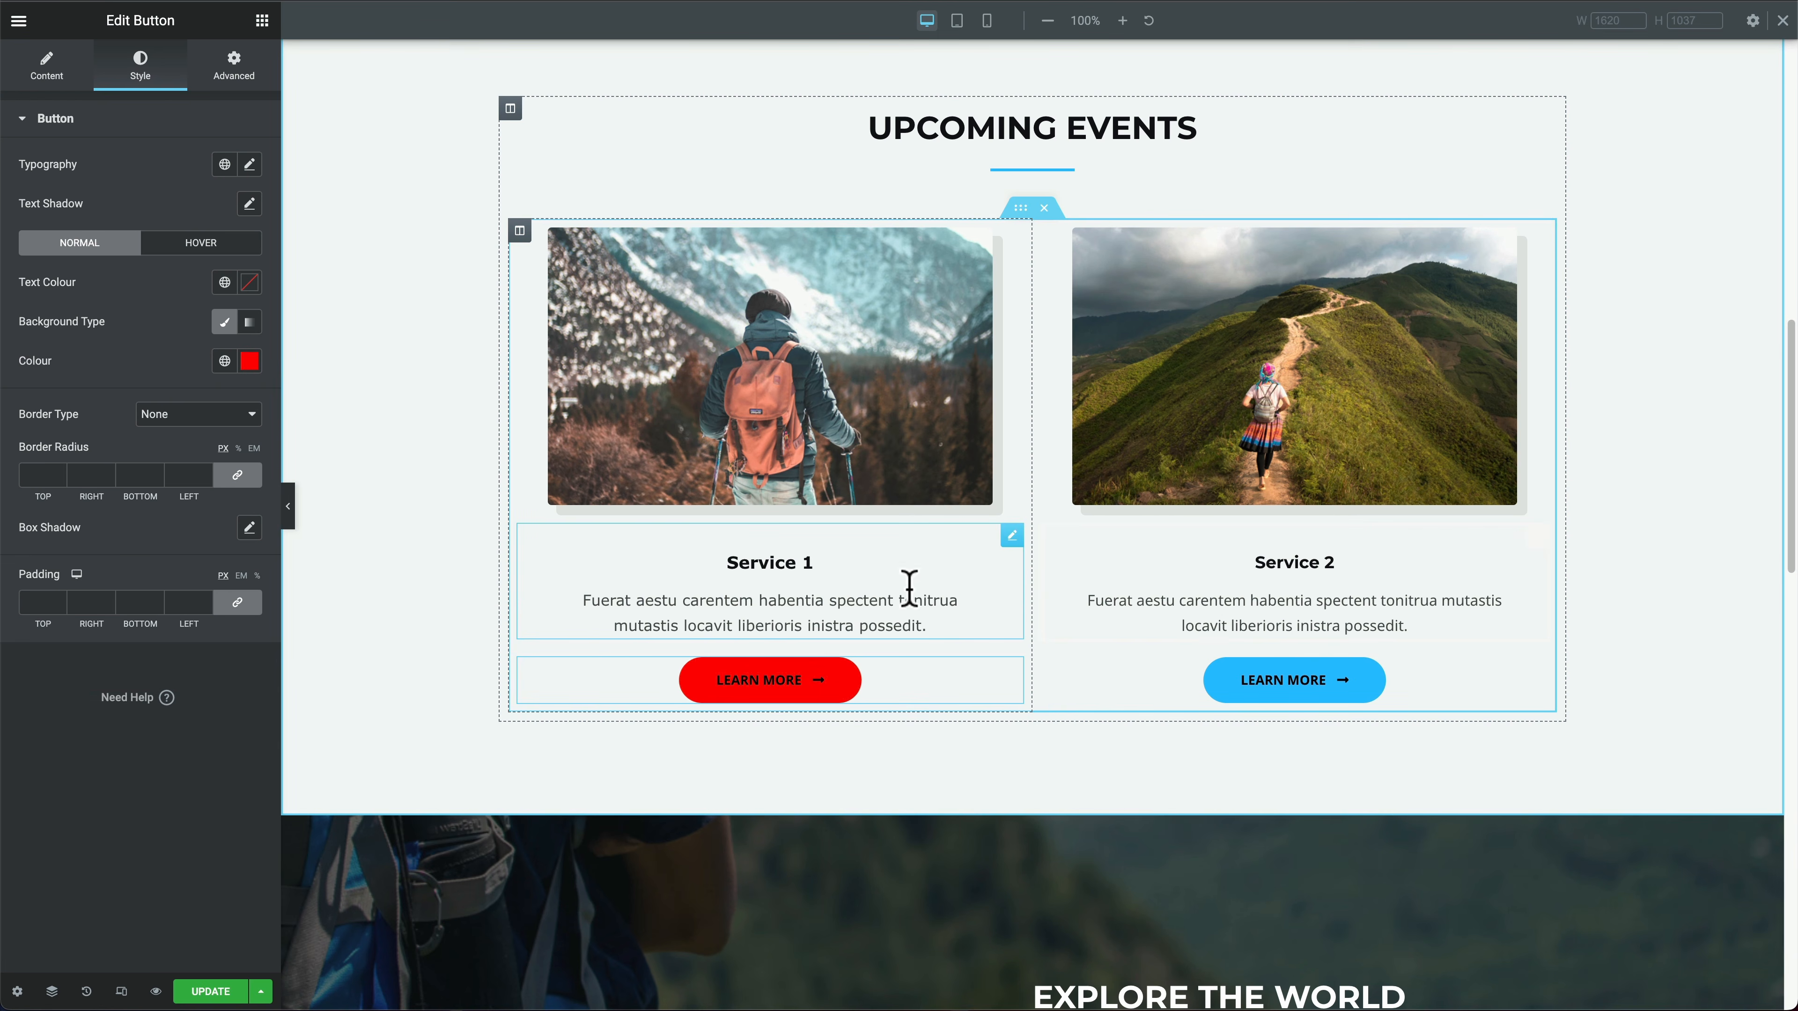
# Step: Copy the Service 1 image box and paste its style onto the Service 2 image box
pyautogui.rightClick(1013, 540)
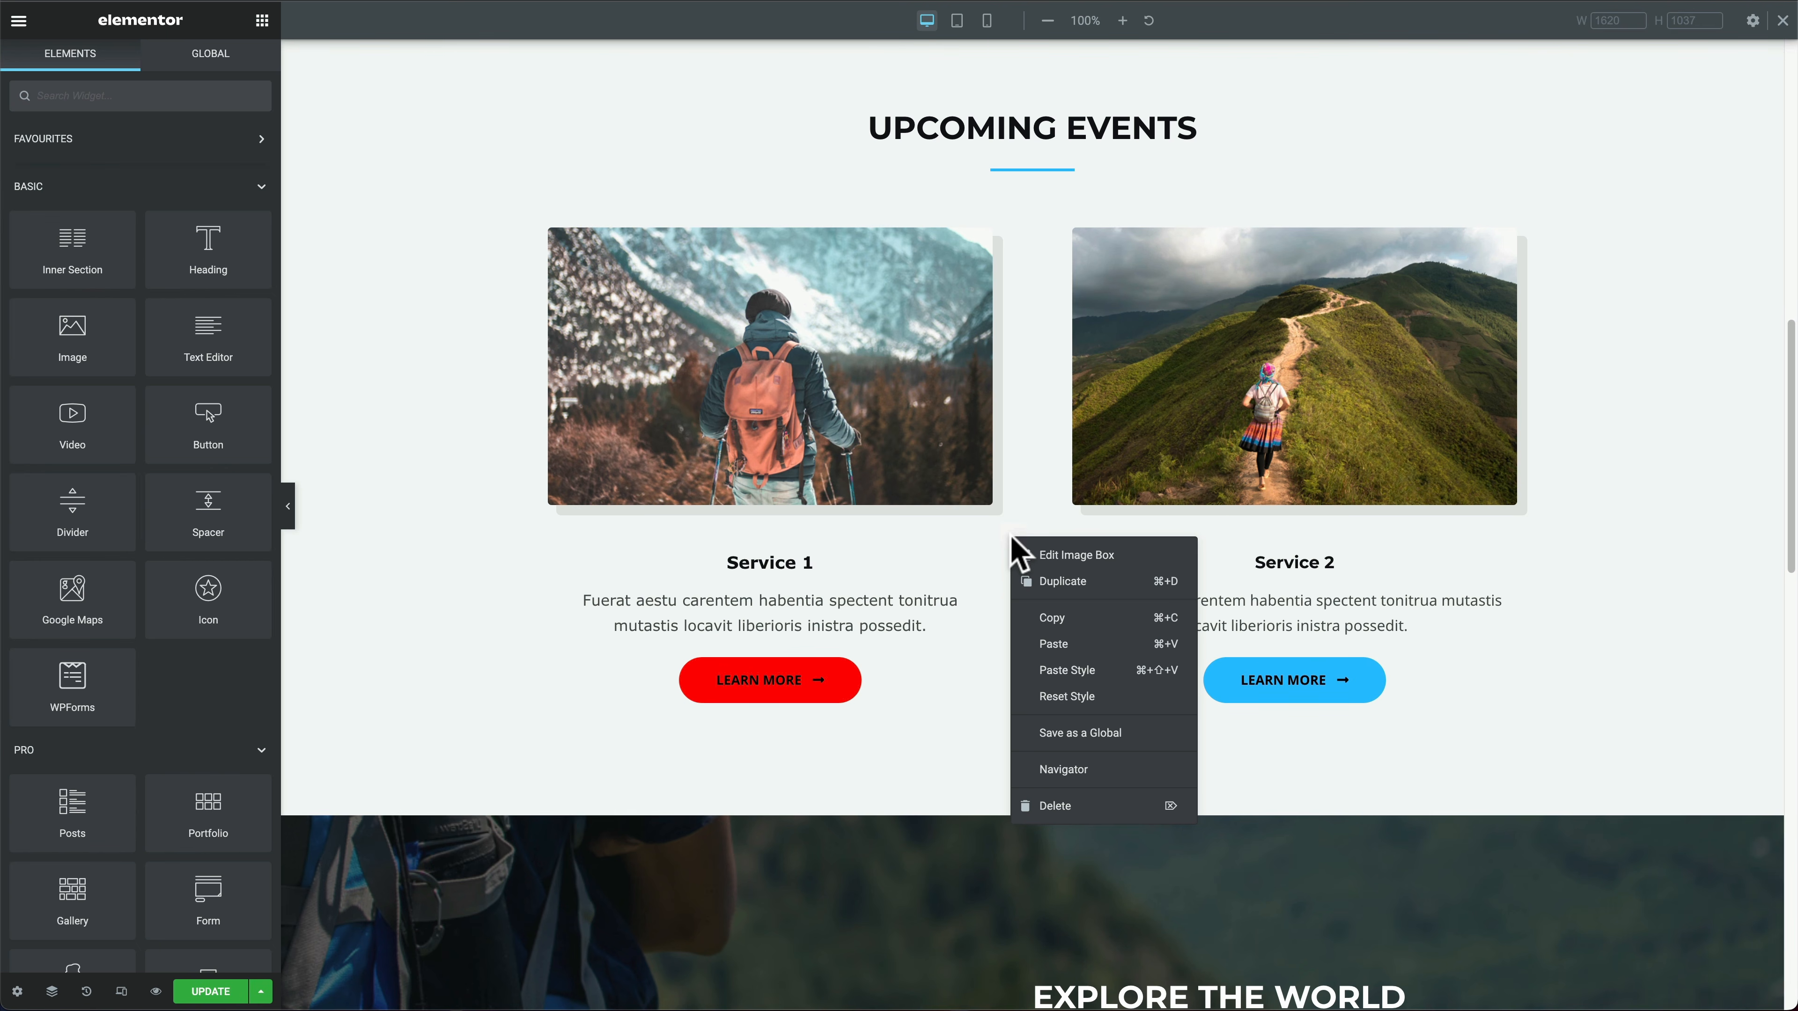
pyautogui.click(1067, 622)
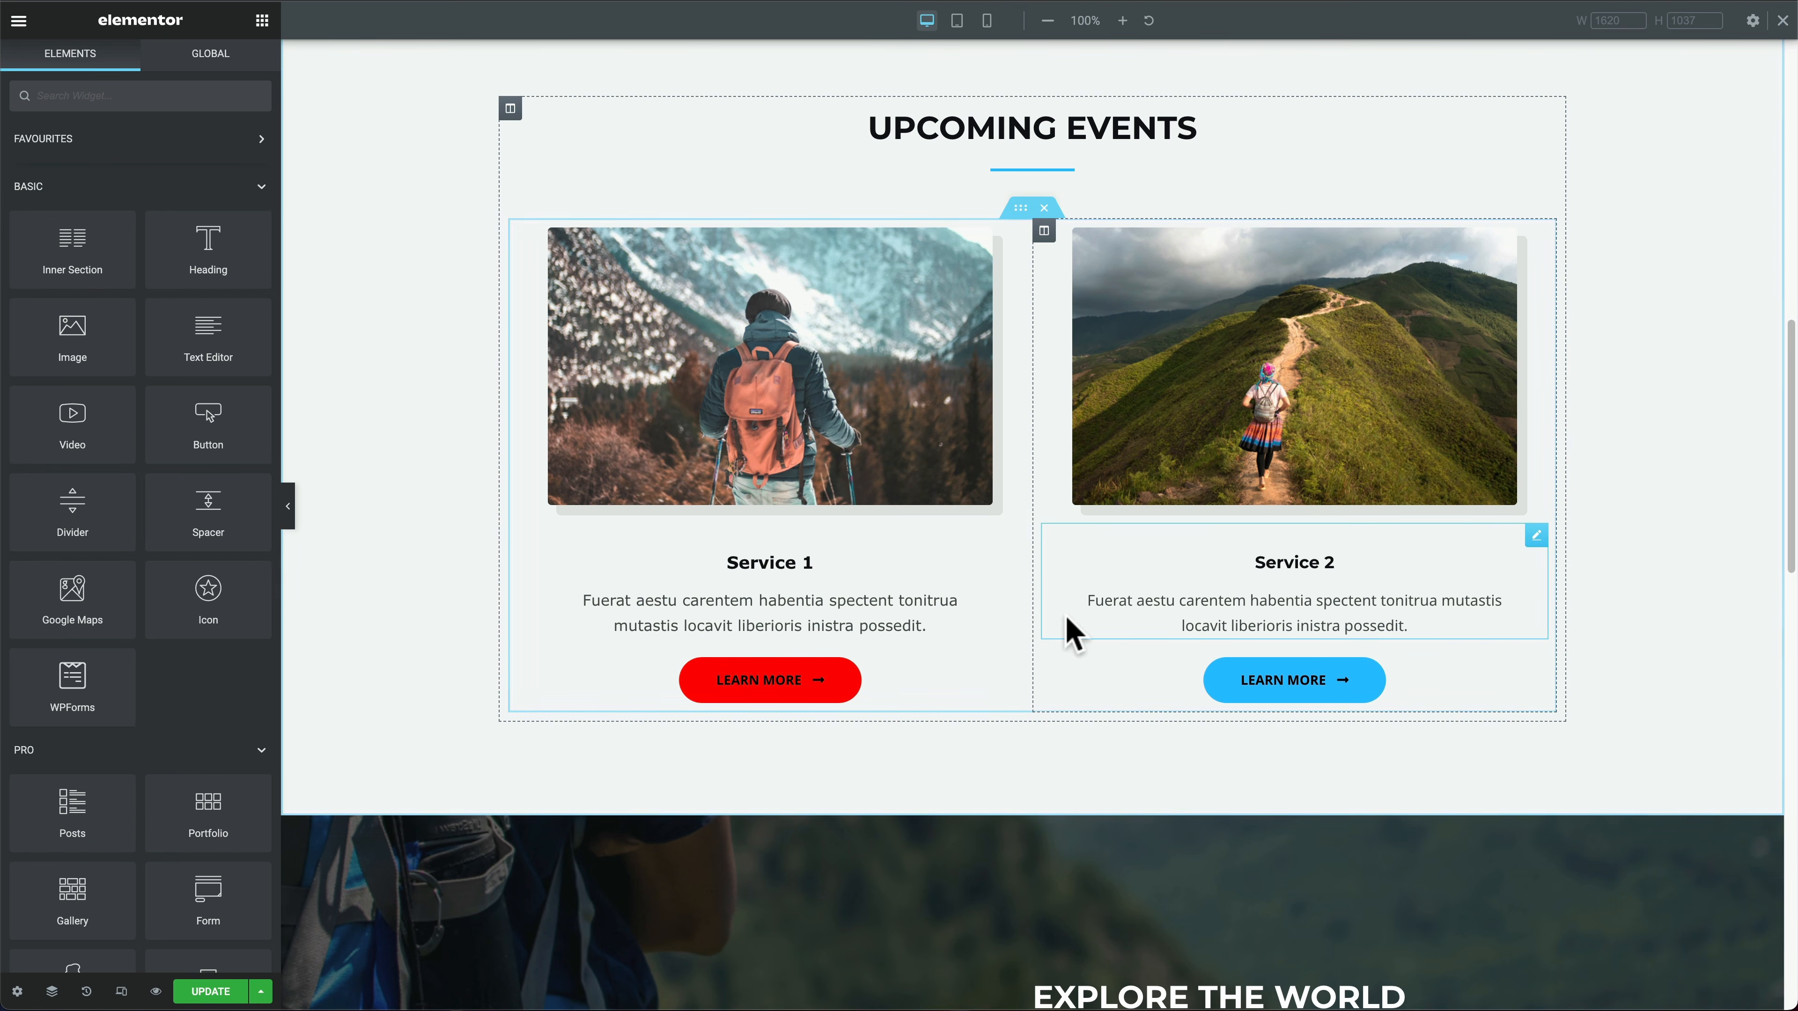
pyautogui.rightClick(1536, 540)
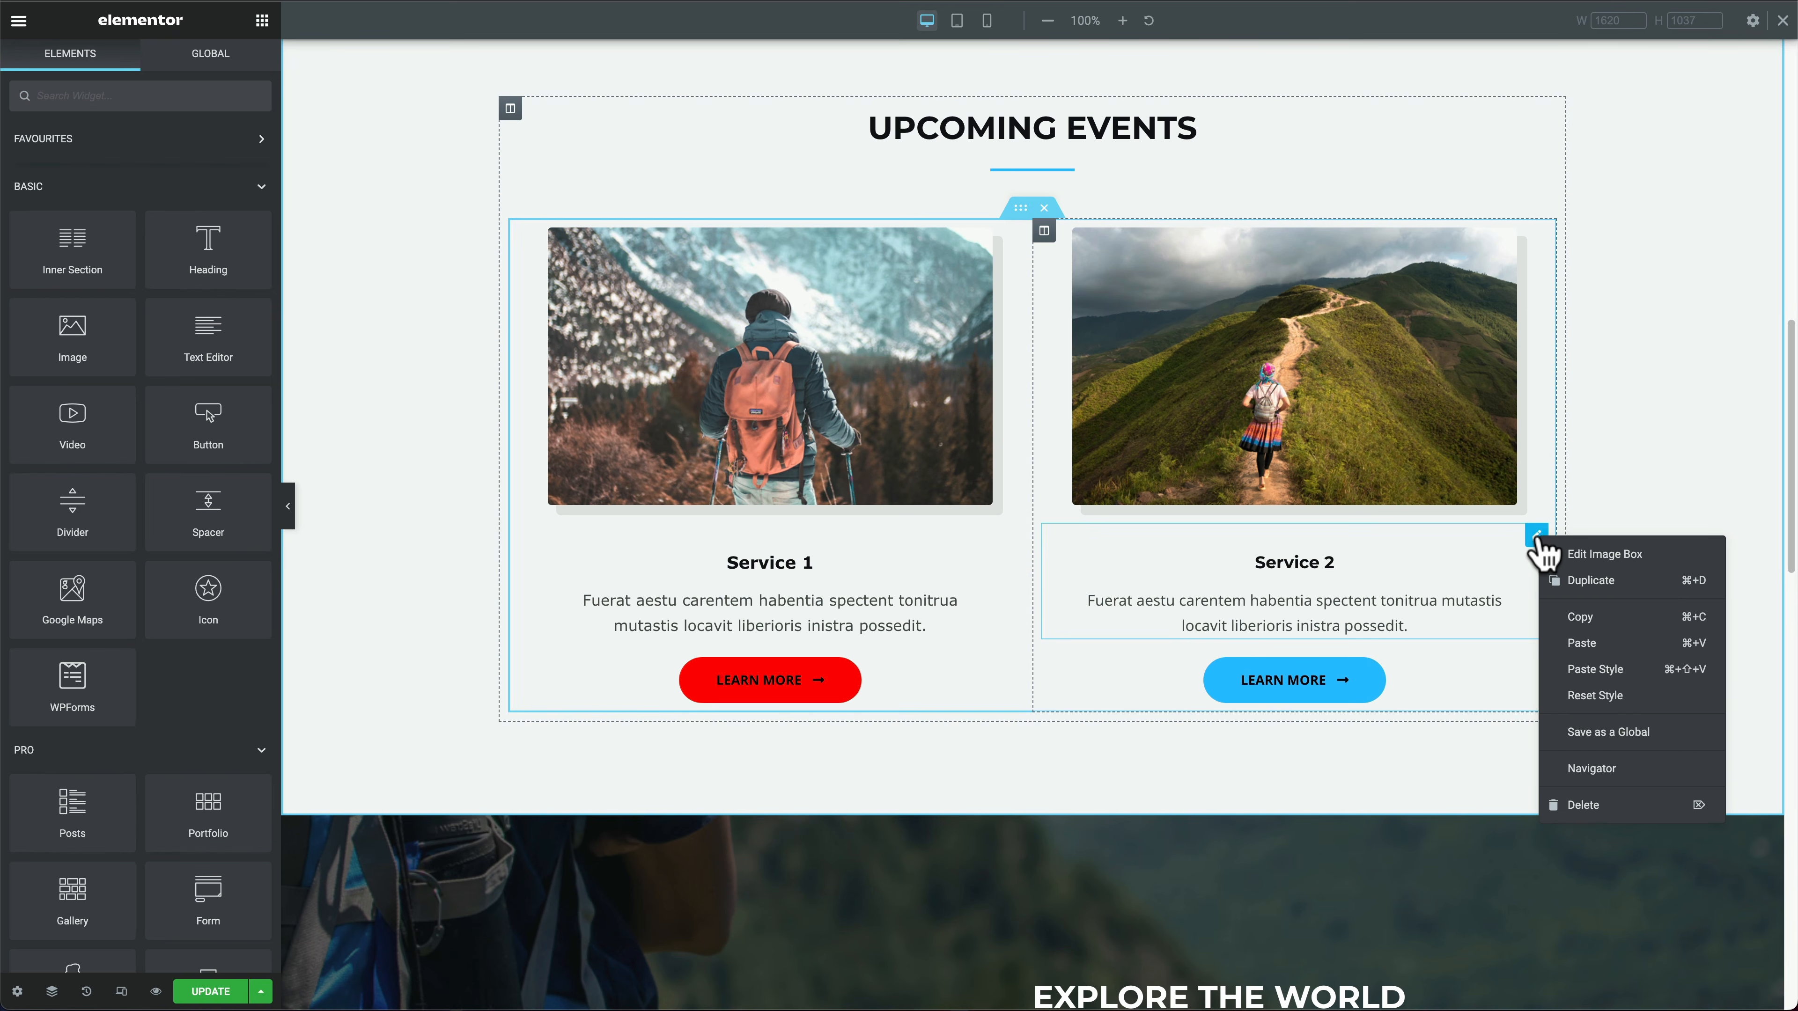
pyautogui.click(1591, 671)
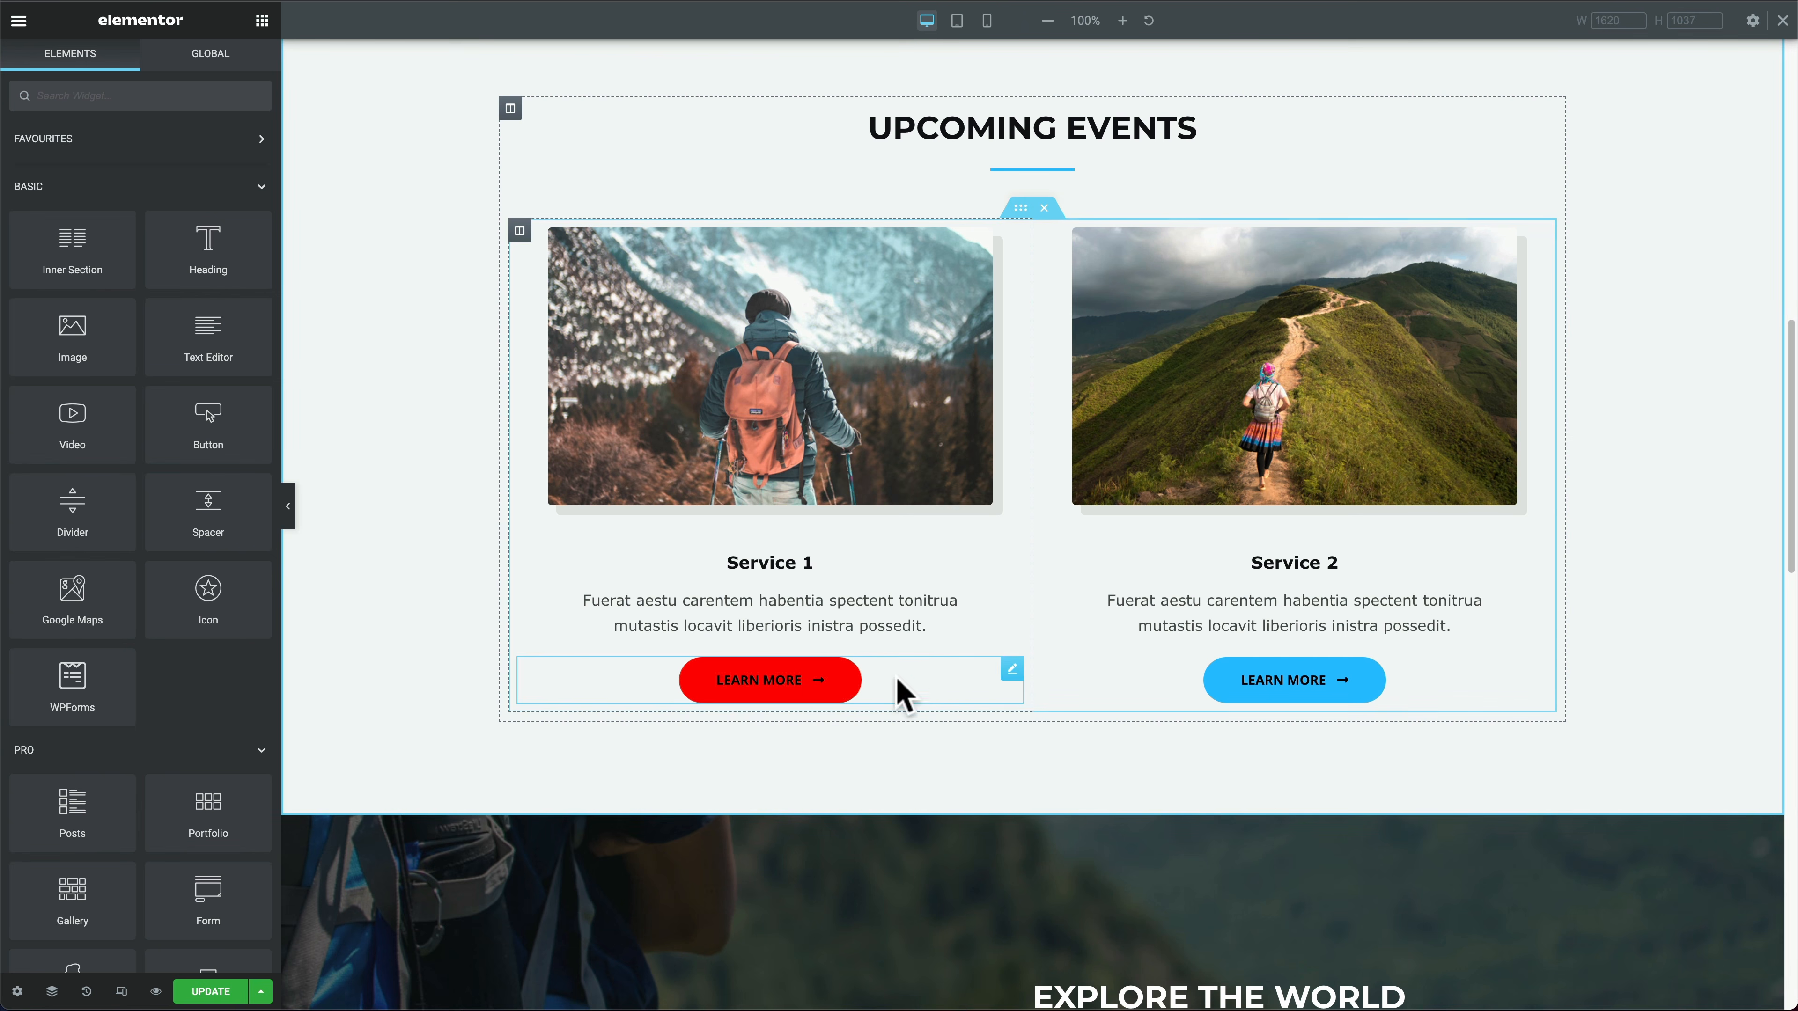
# Step: Copy the Learn More button under Service 1 and paste its style onto the Learn More button under Service 2
pyautogui.rightClick(1023, 691)
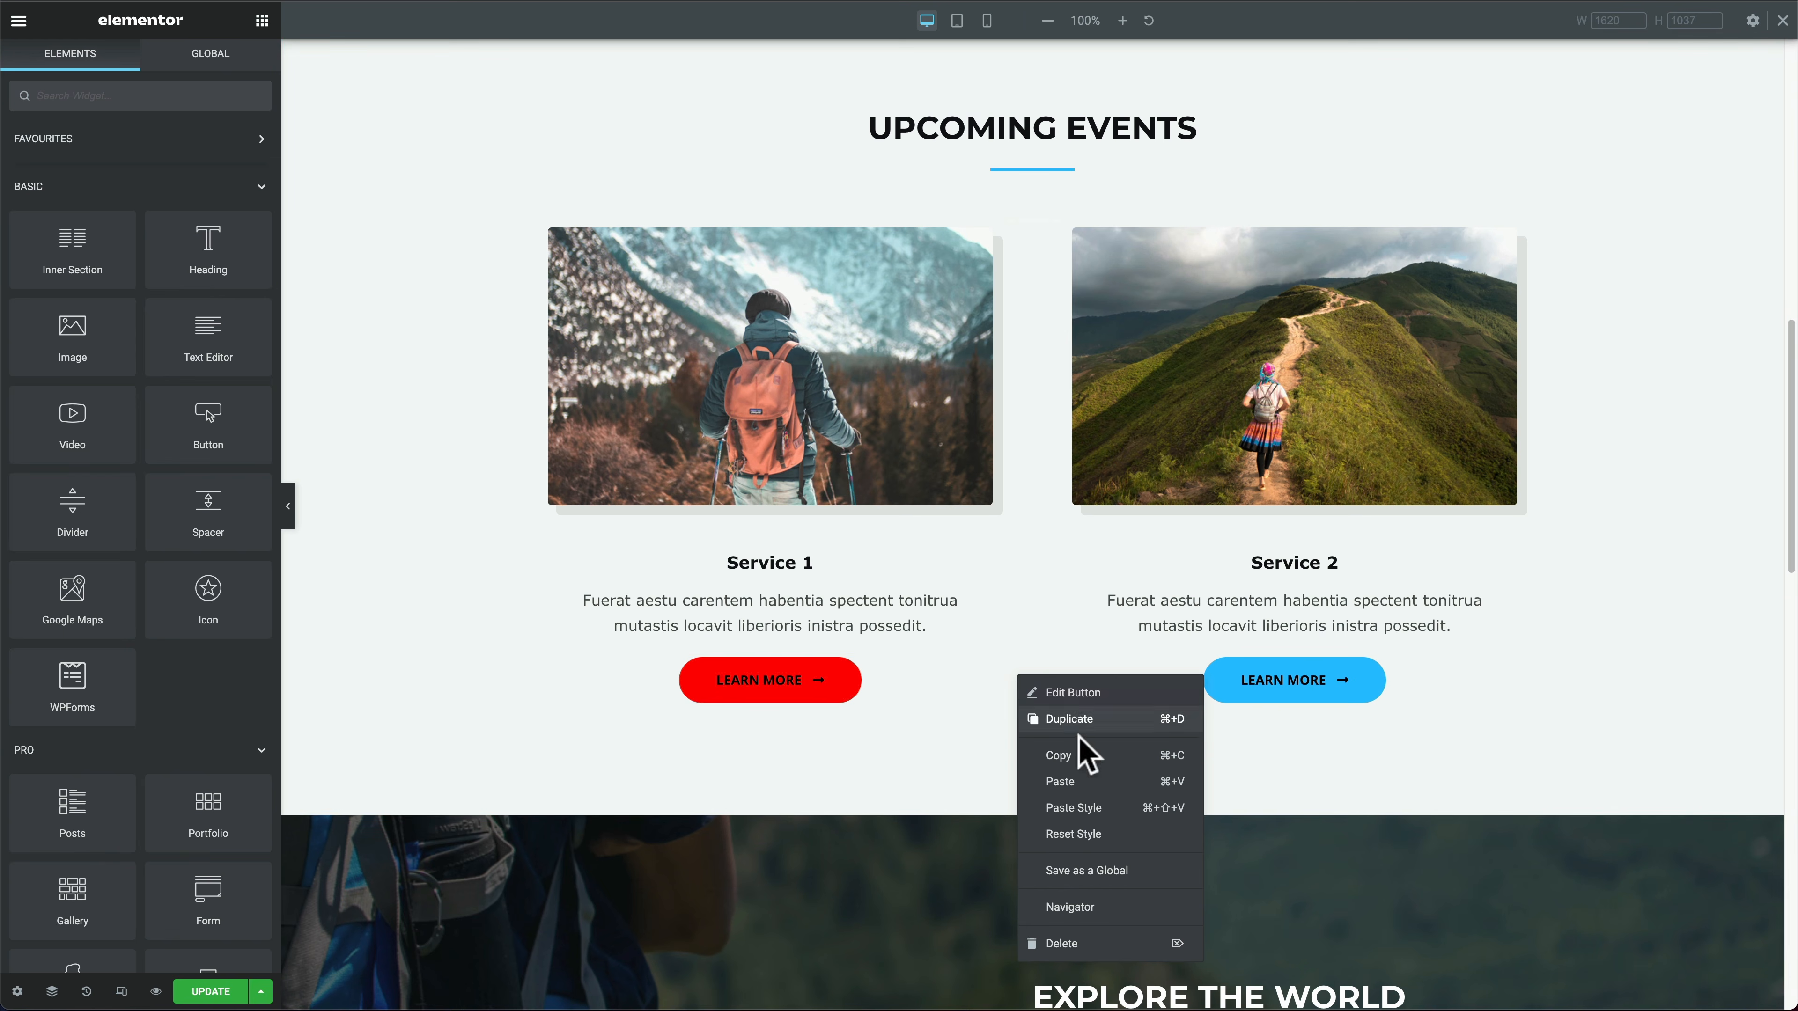
pyautogui.click(1076, 756)
pyautogui.rightClick(1327, 692)
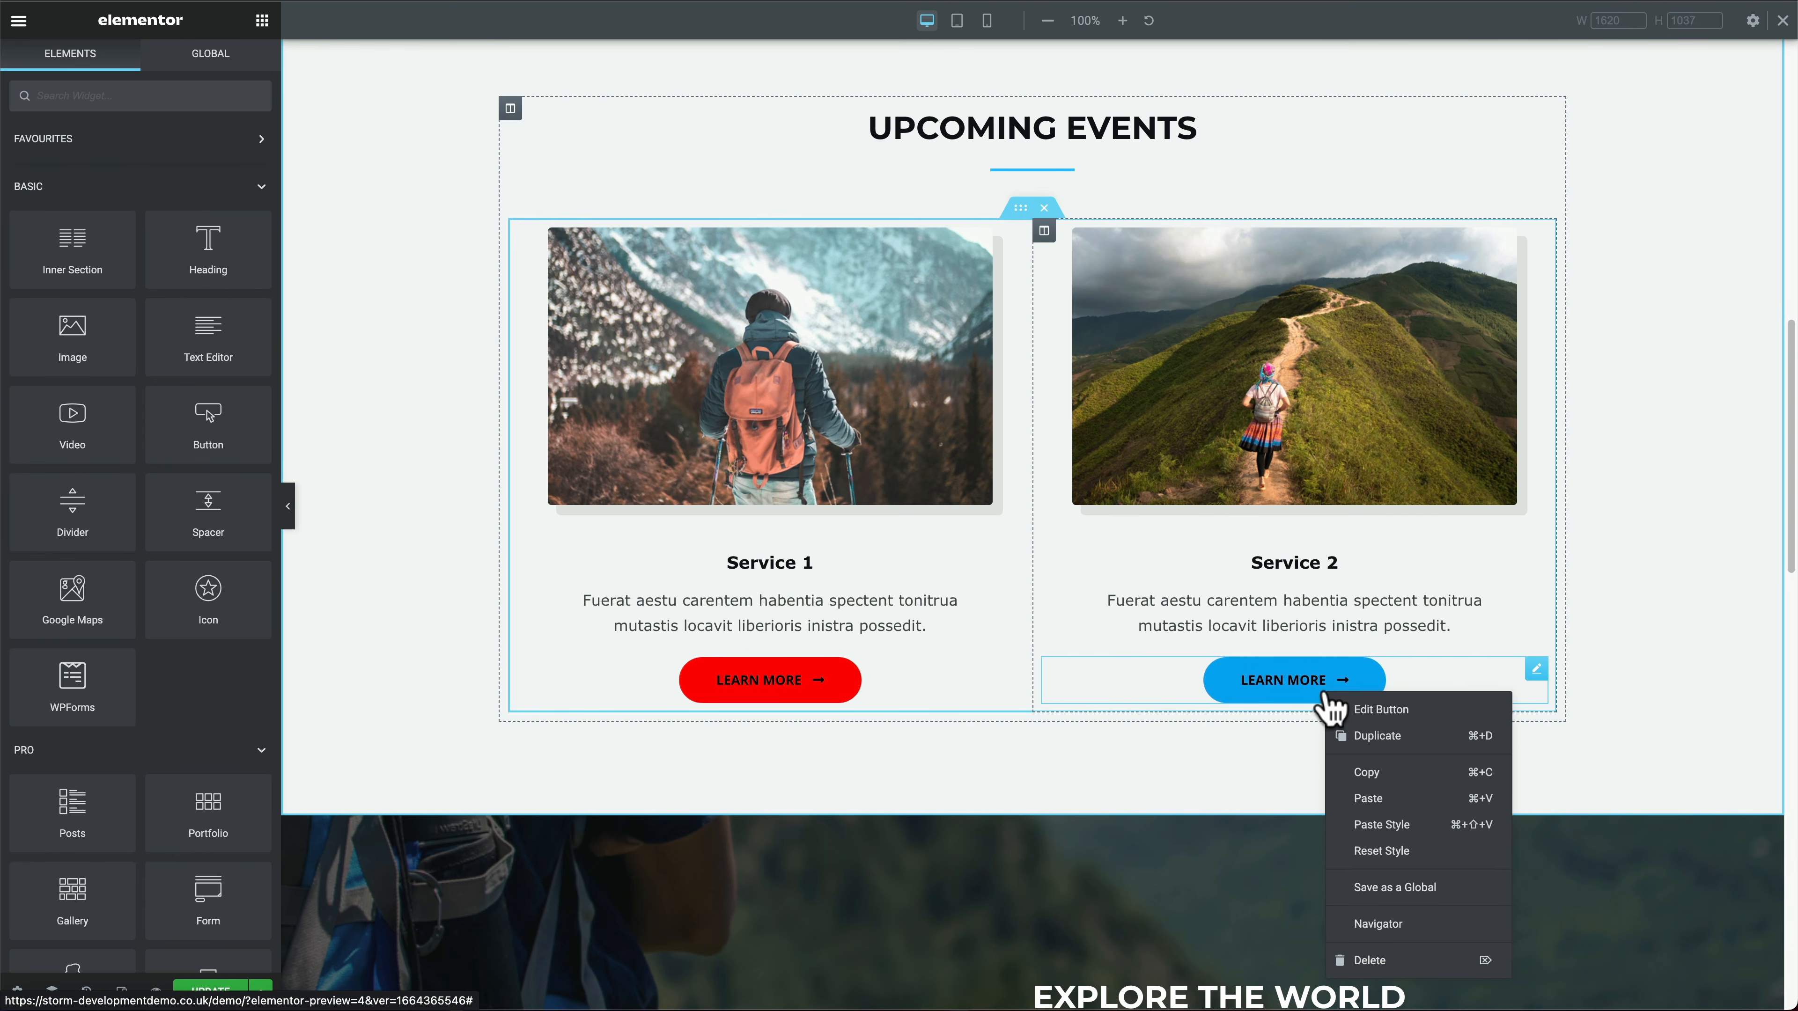
pyautogui.click(1412, 825)
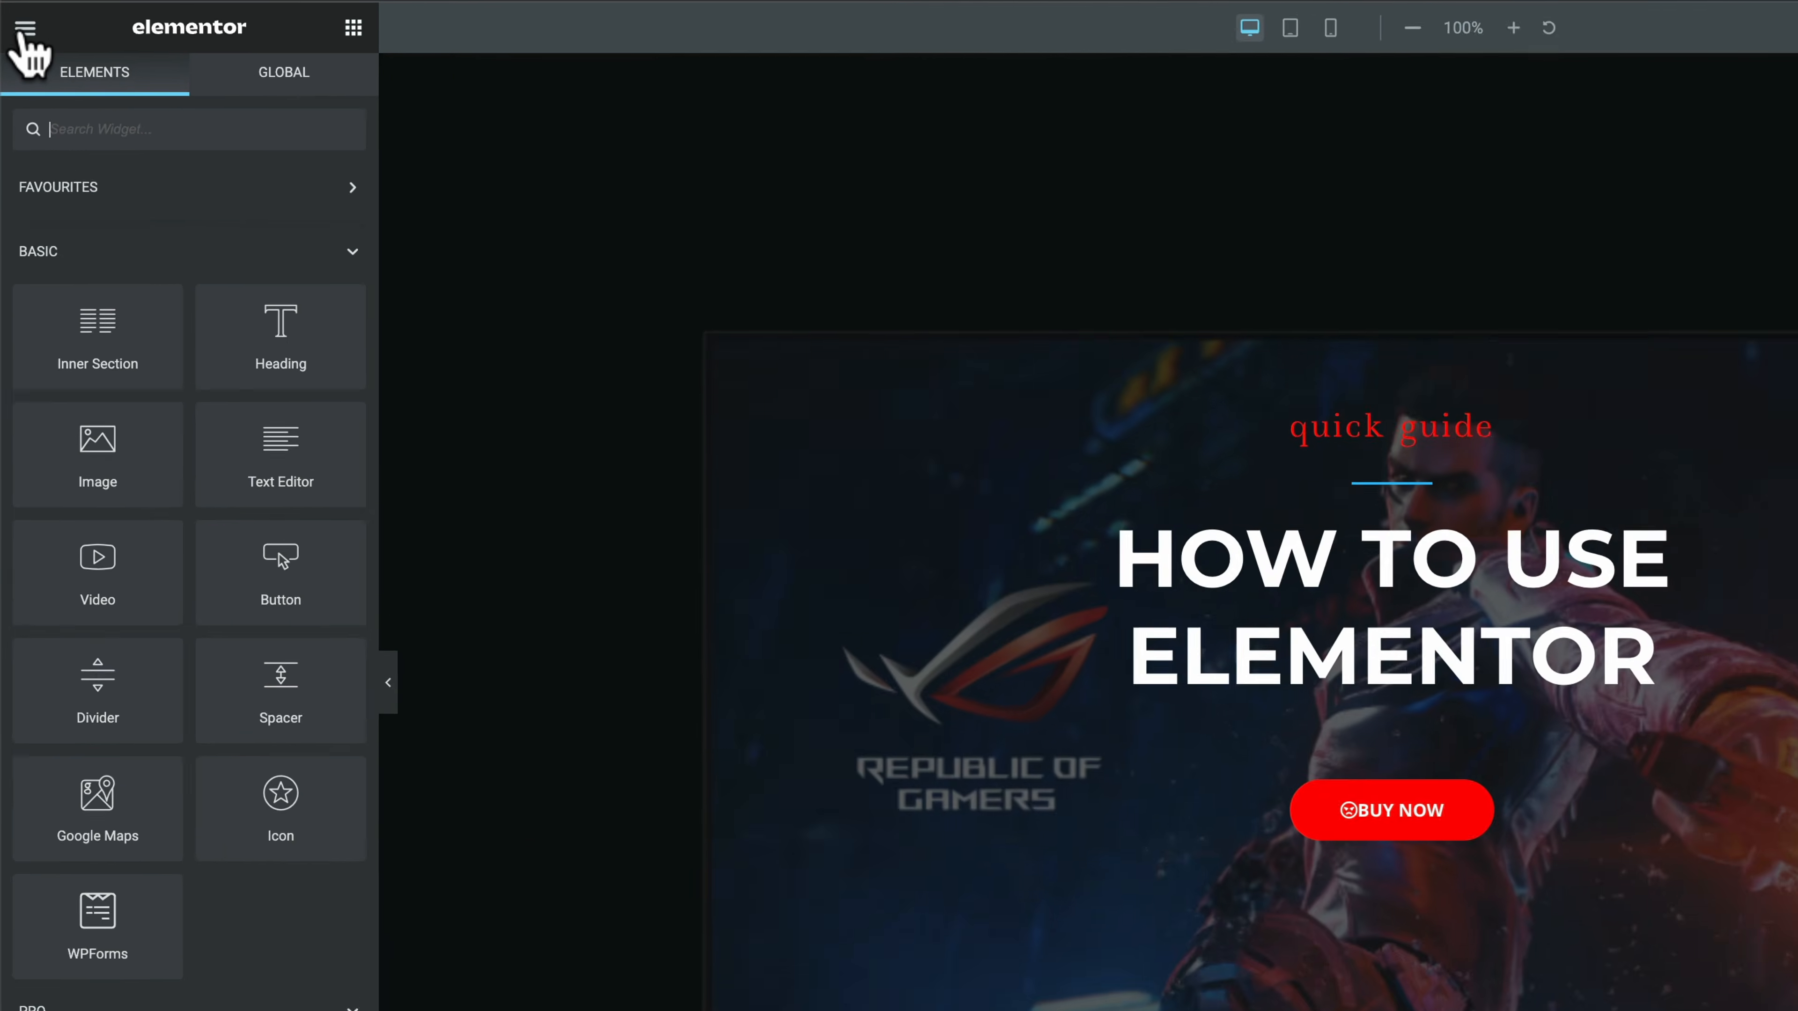
# Step: Add a custom global colour named Red with the value #FF0000 in the site settings
pyautogui.click(26, 28)
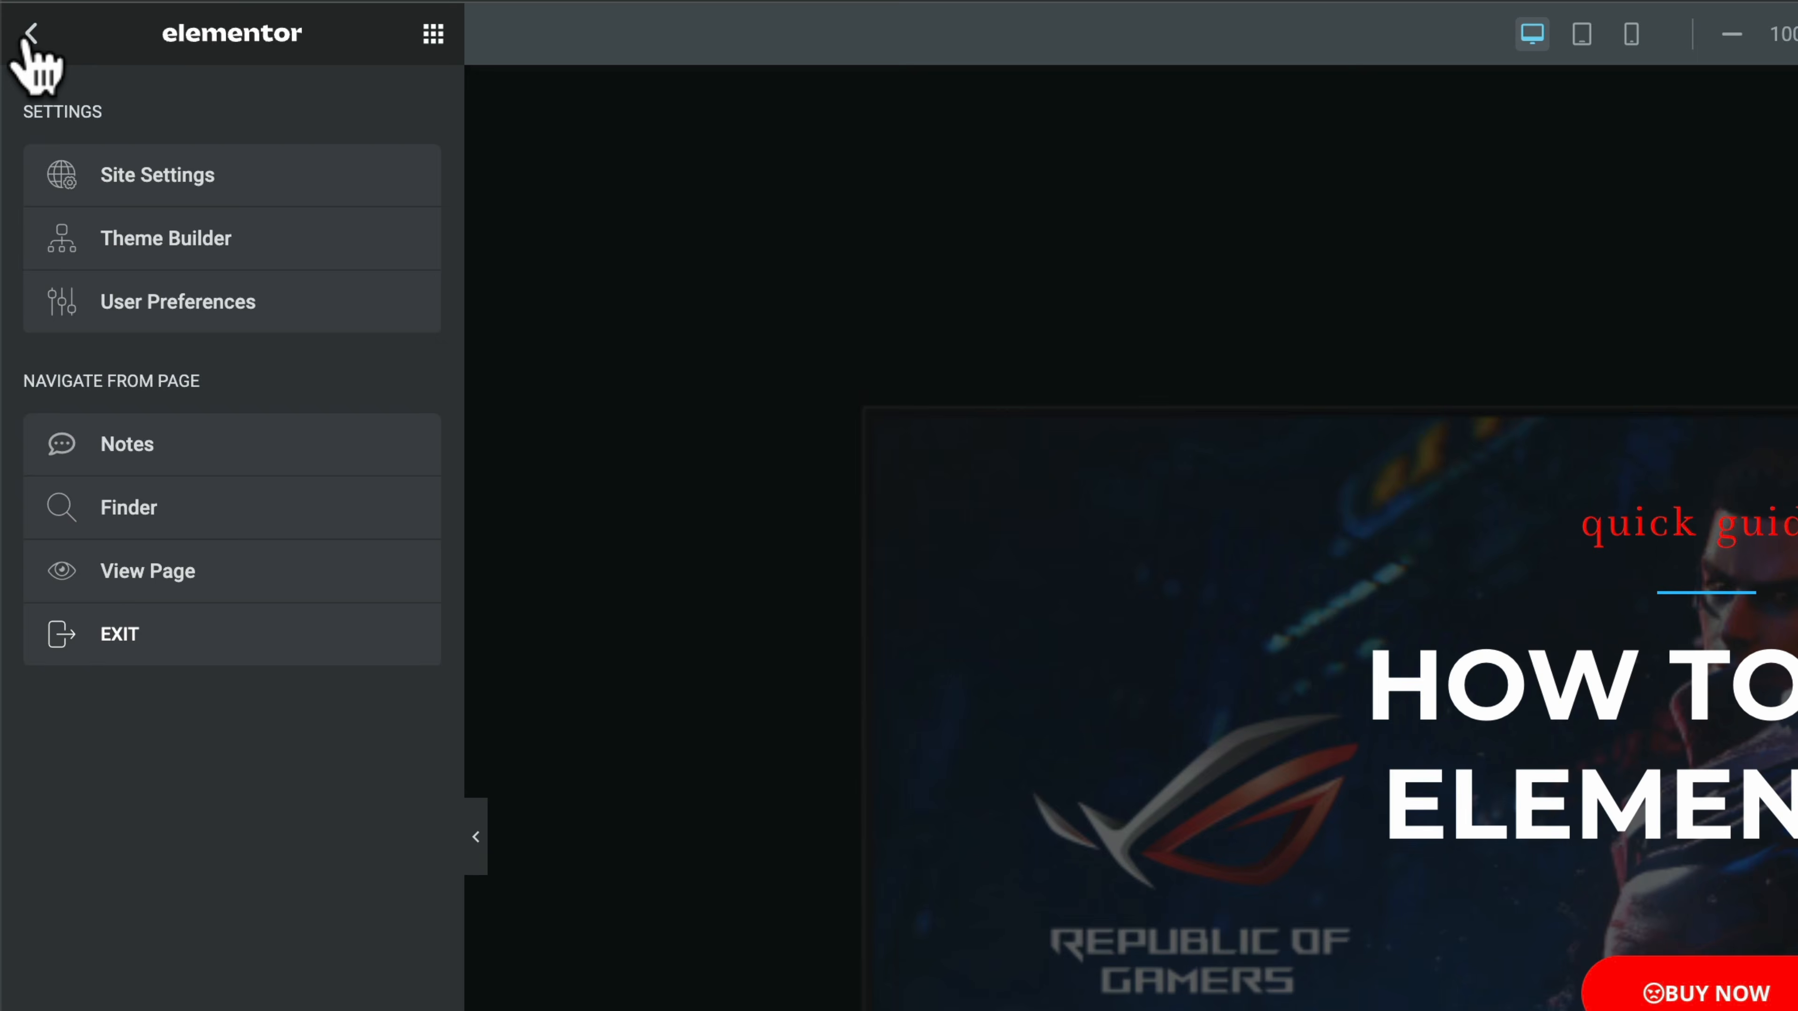
pyautogui.click(170, 175)
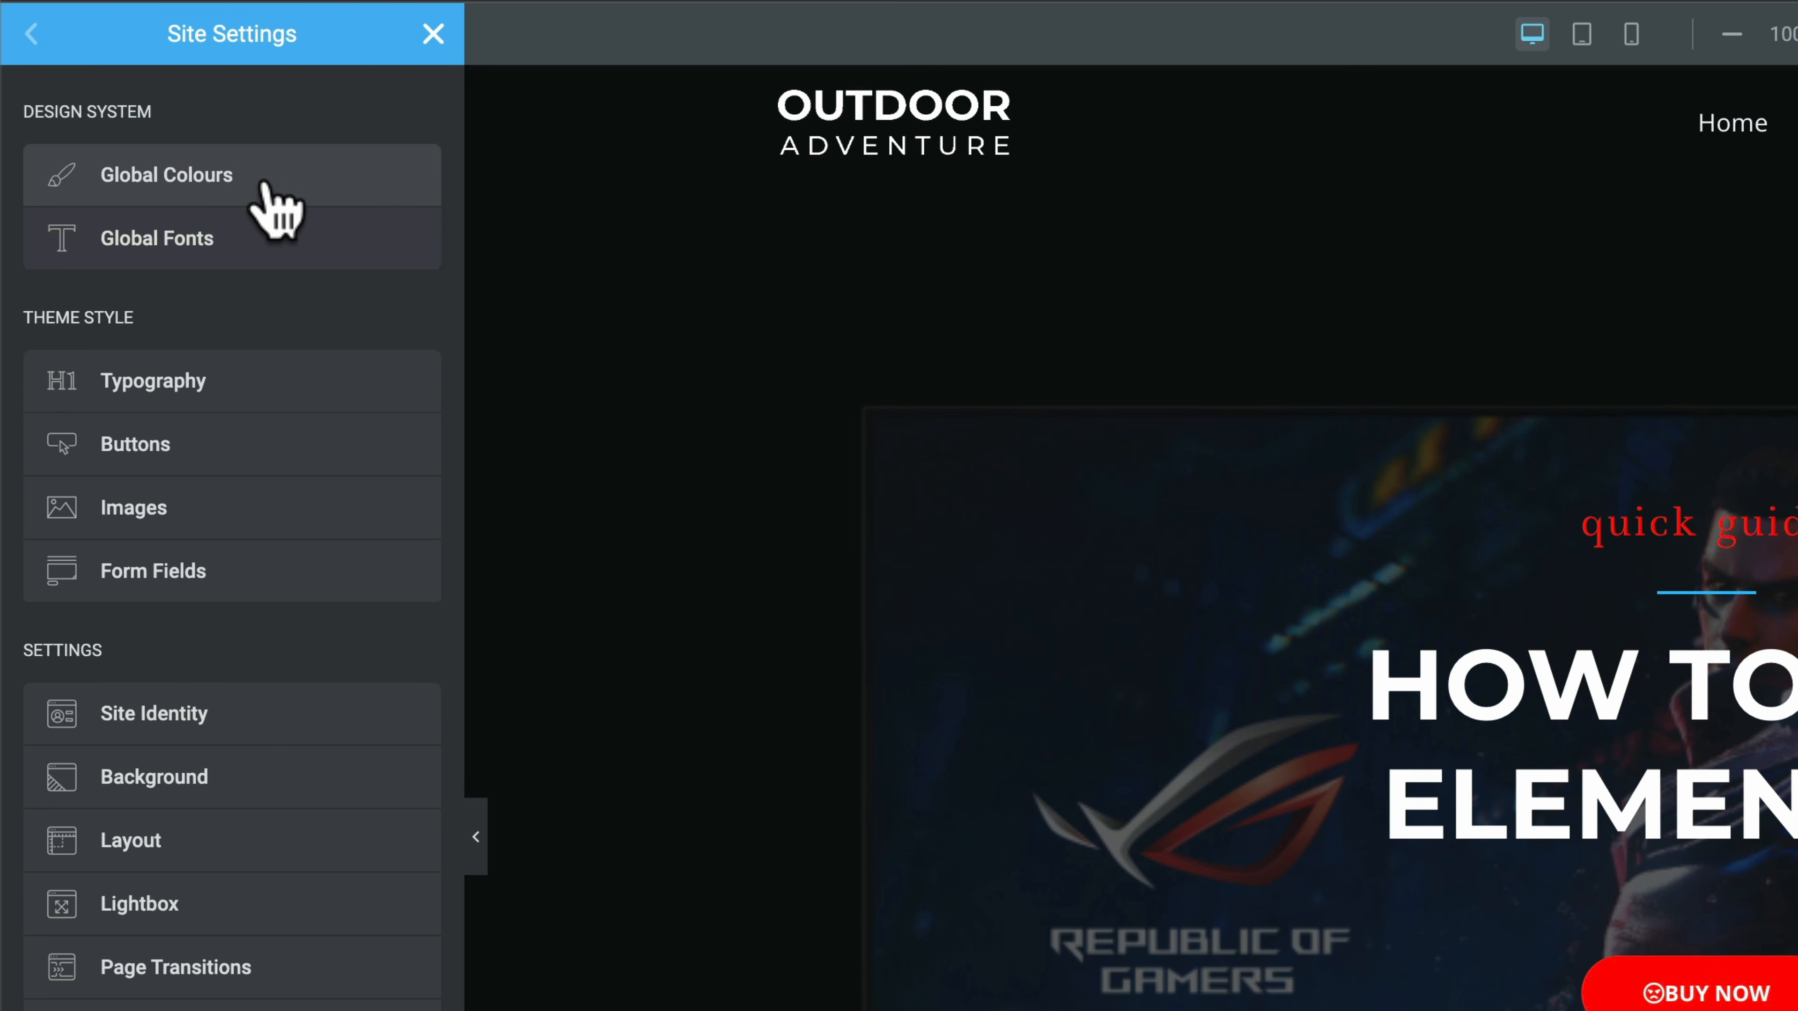
pyautogui.click(265, 190)
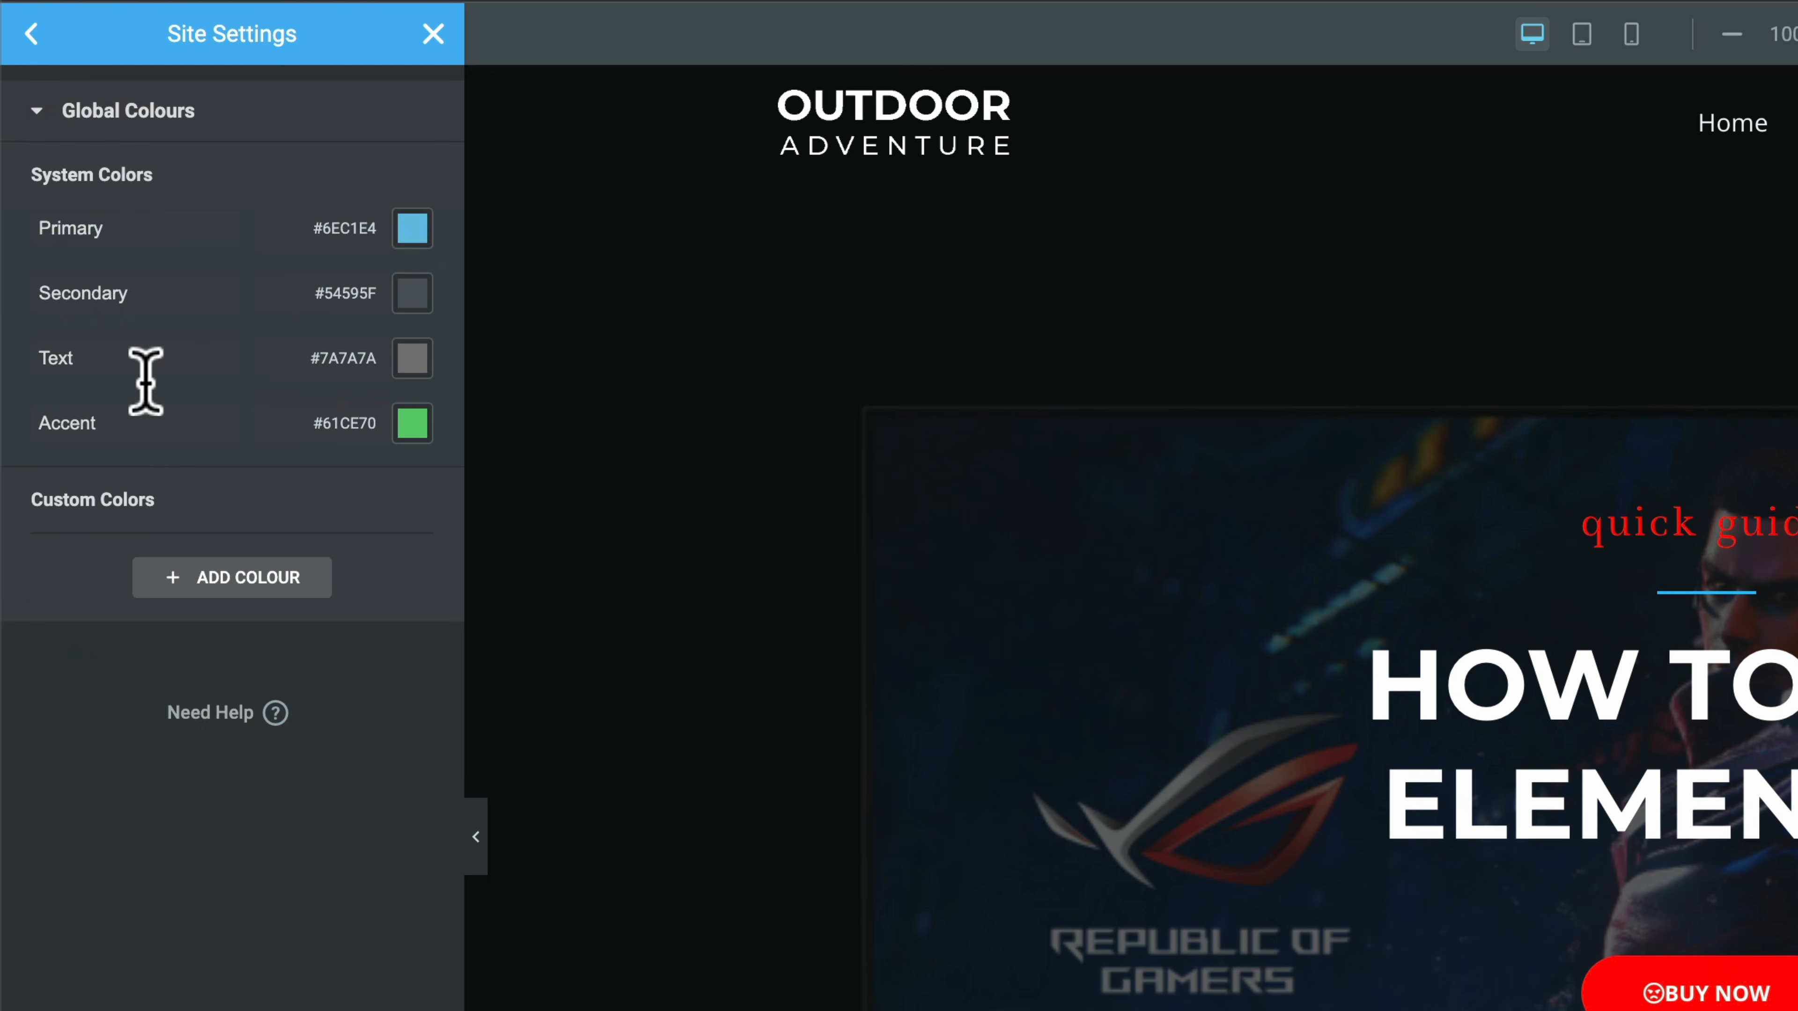
pyautogui.click(212, 584)
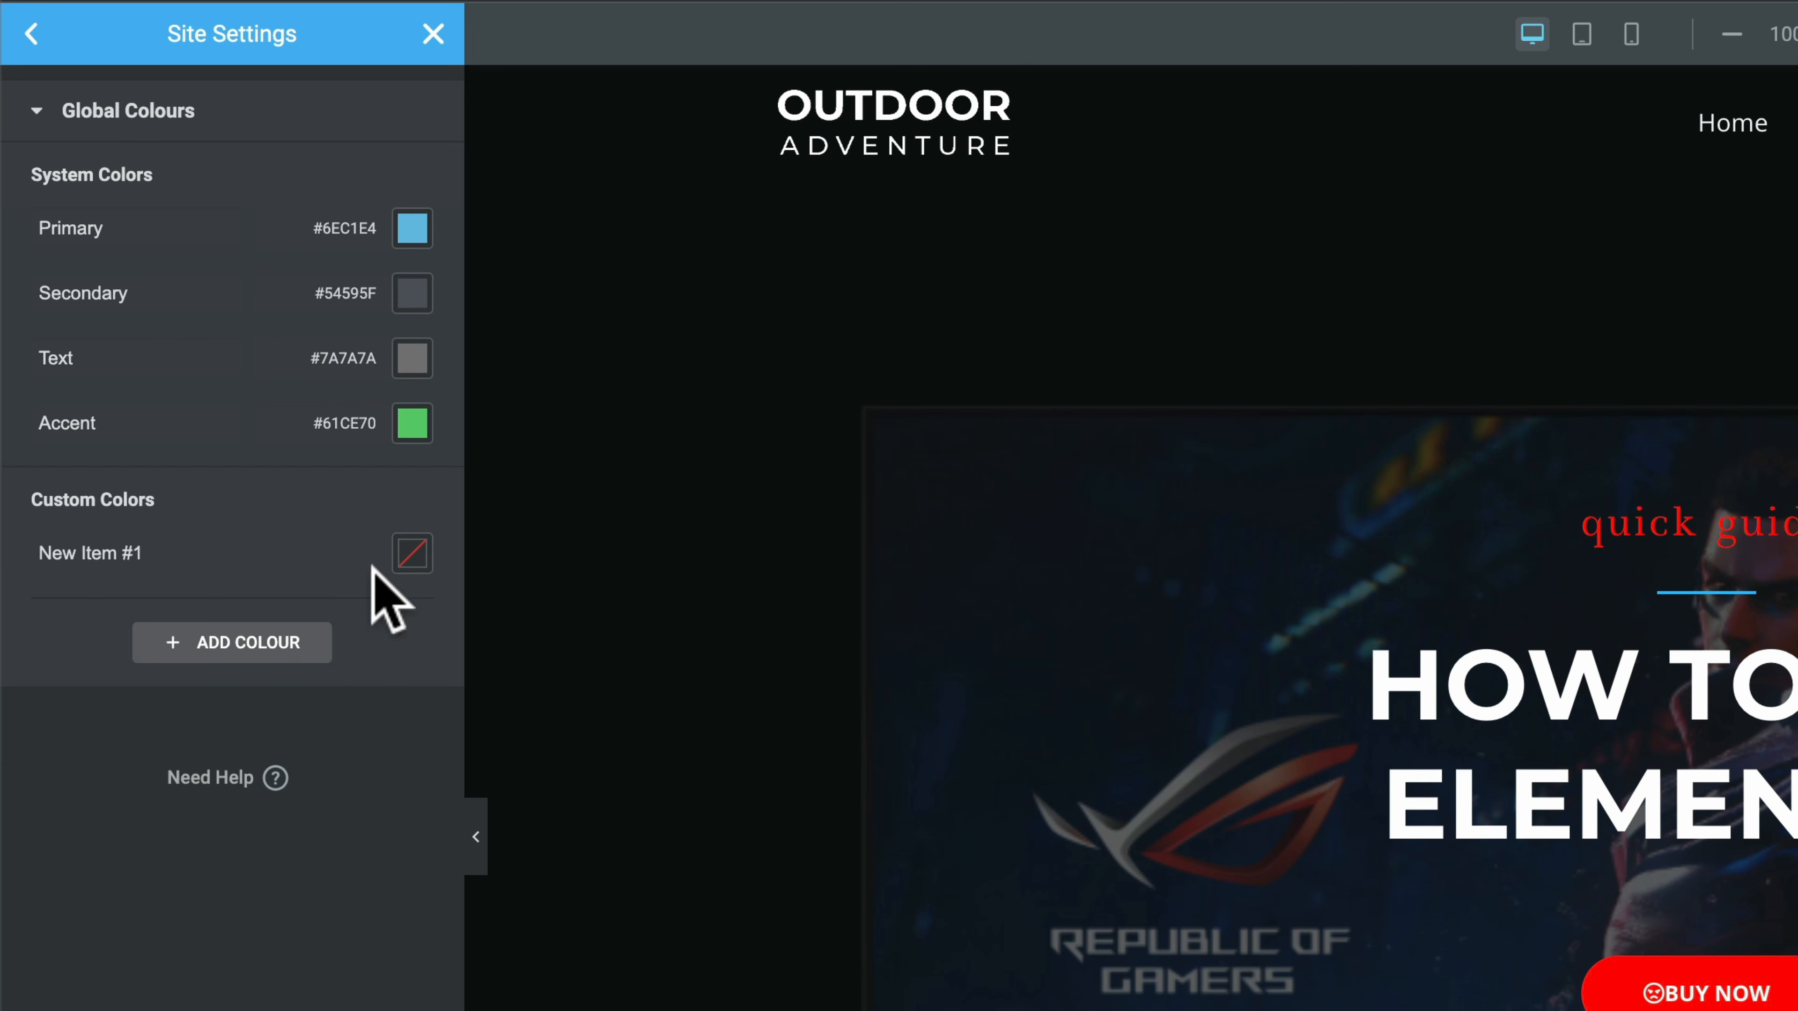
pyautogui.click(412, 556)
pyautogui.moveTo(289, 723); pyautogui.dragTo(447, 682)
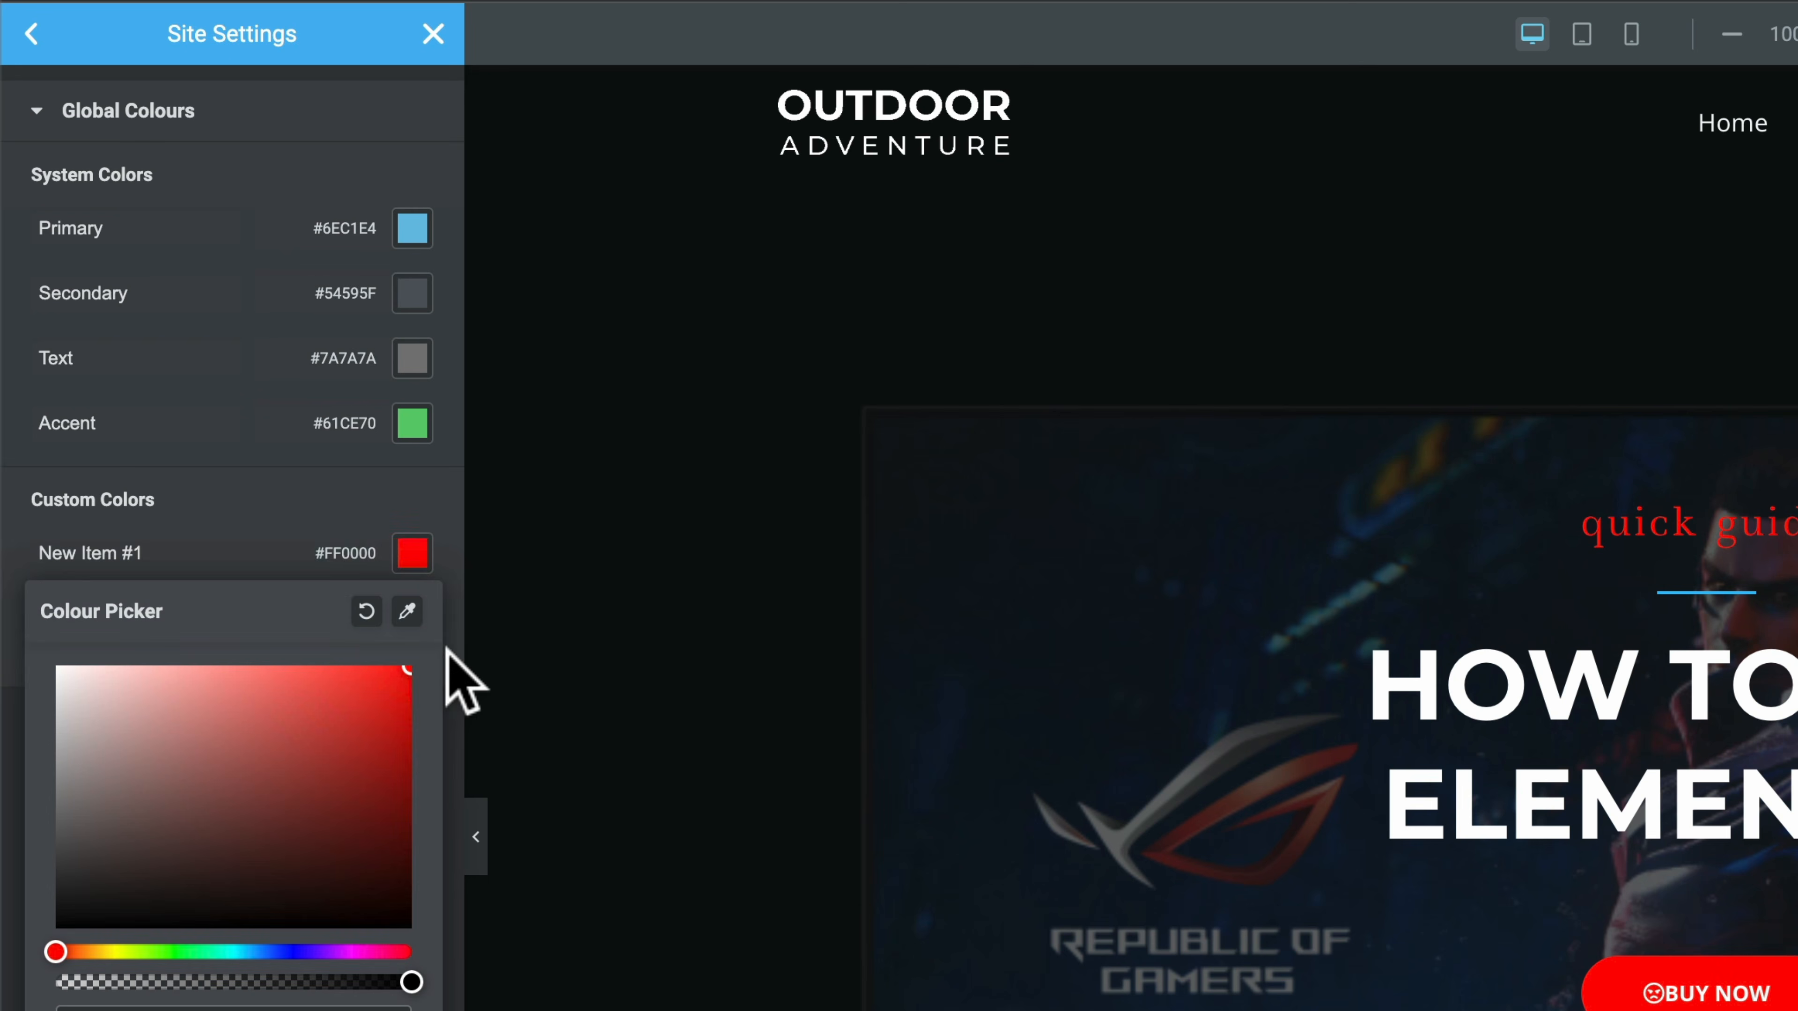
pyautogui.click(116, 552)
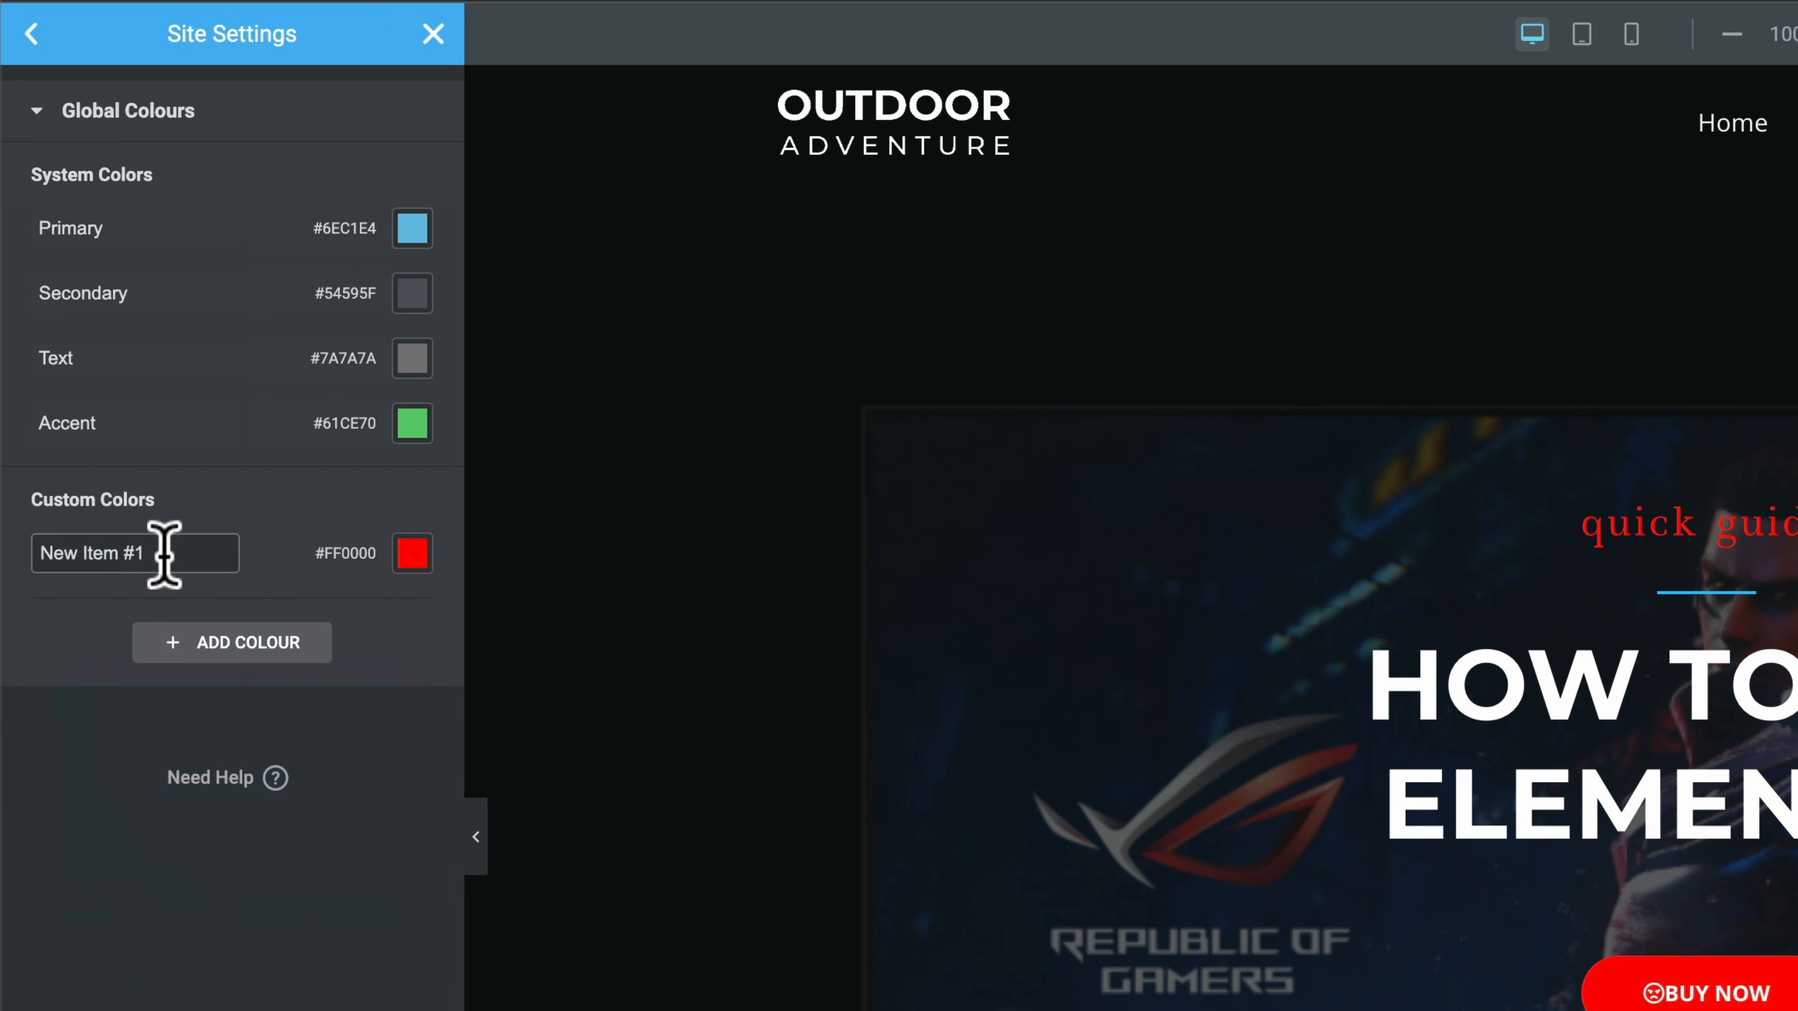
pyautogui.moveTo(161, 552); pyautogui.dragTo(10, 559)
pyautogui.write('Red')
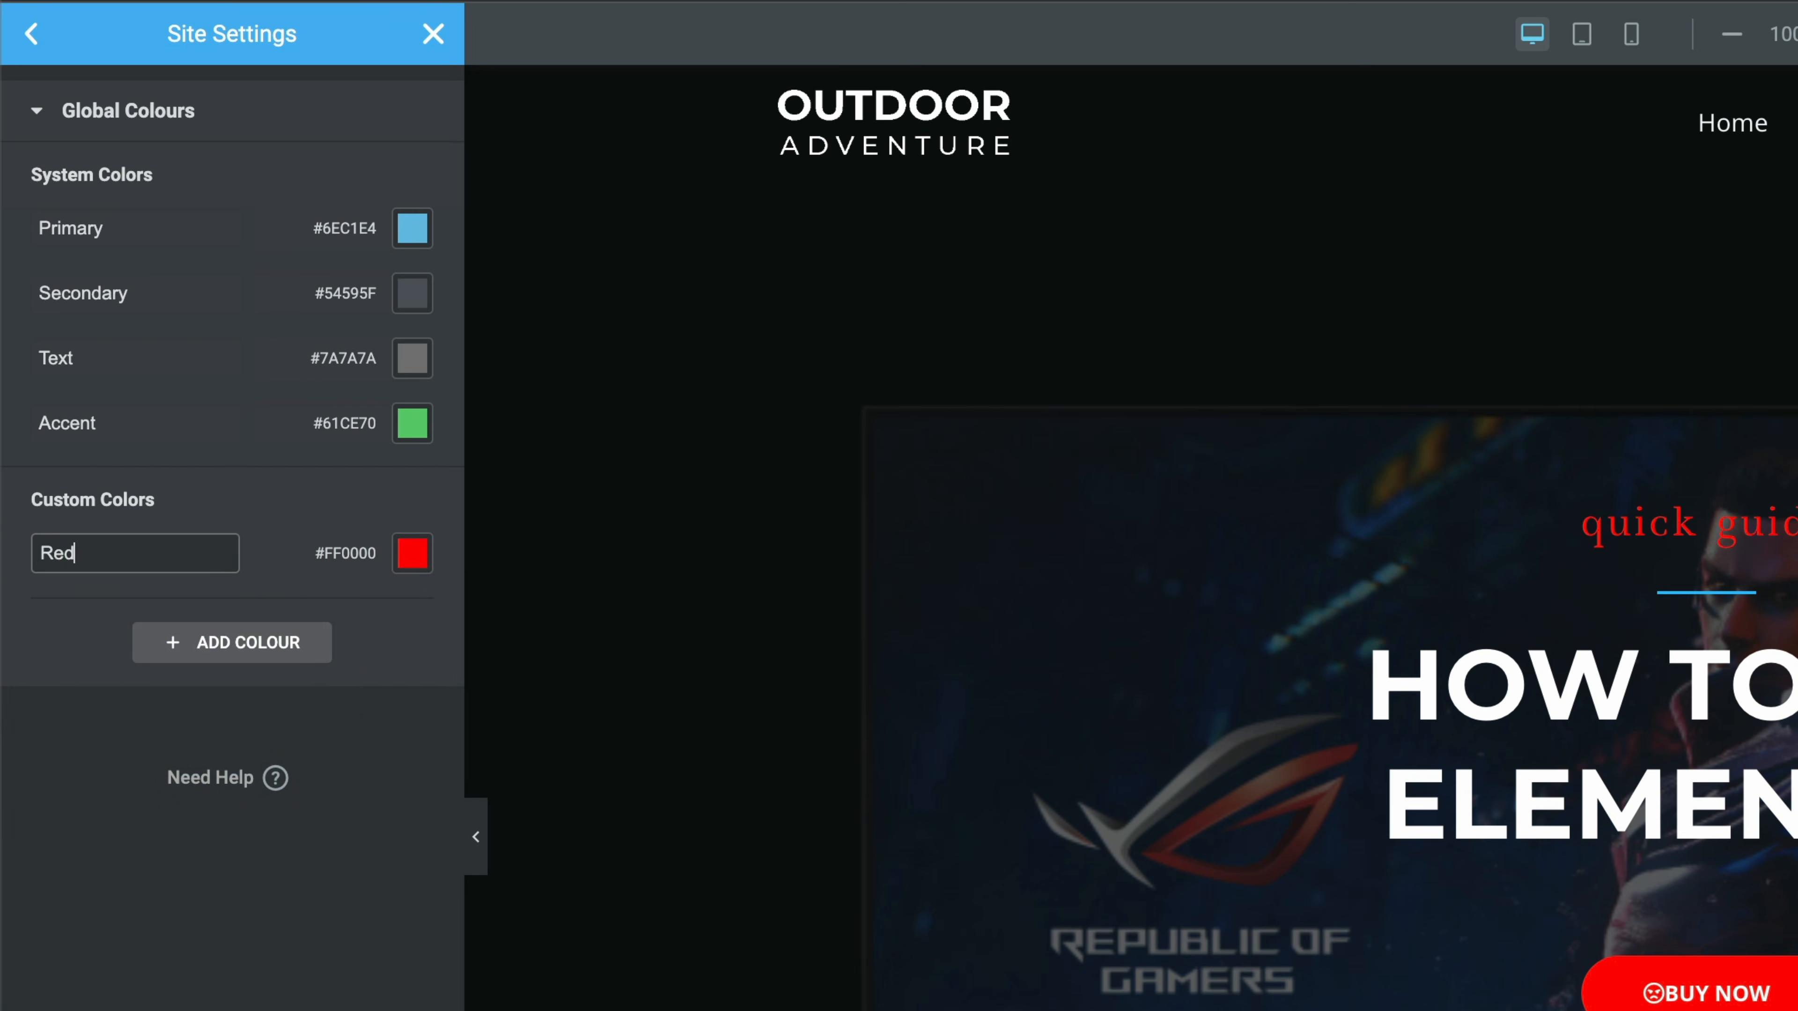
pyautogui.click(213, 981)
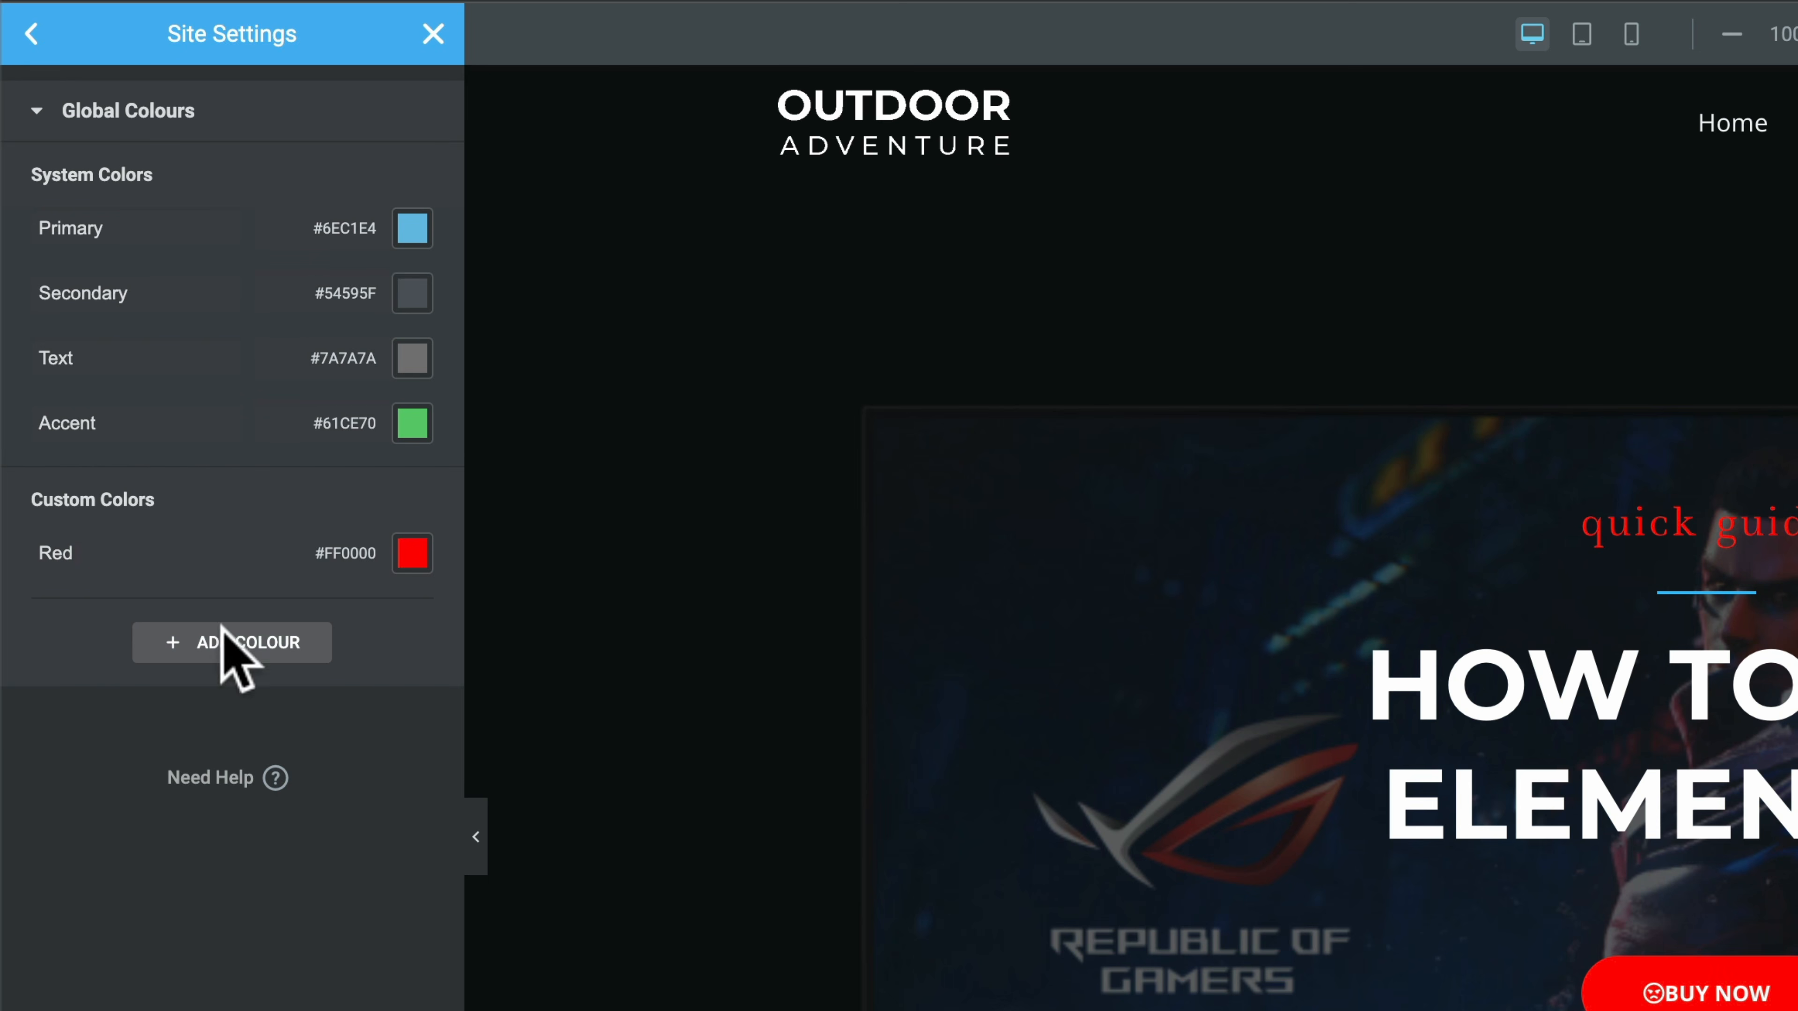
pyautogui.moveTo(359, 554)
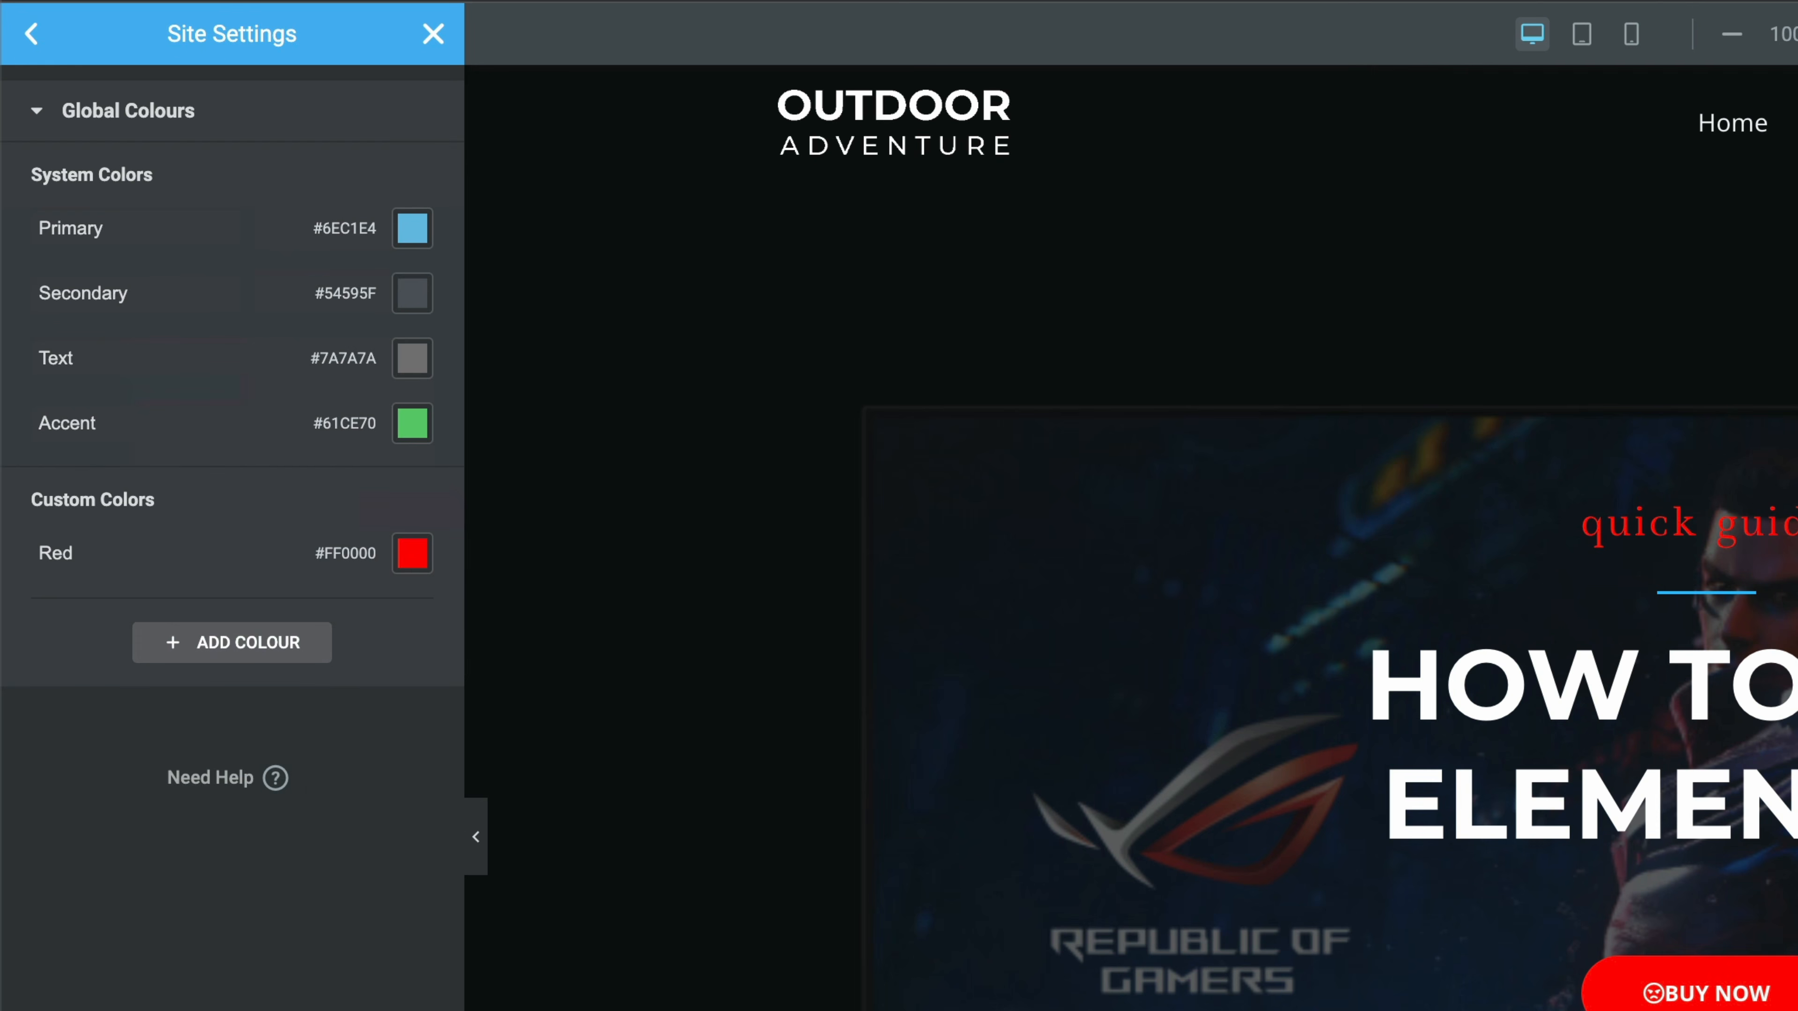
# Step: Inspect the Primary system font's typography in the Global Fonts settings and save the site settings
pyautogui.click(32, 36)
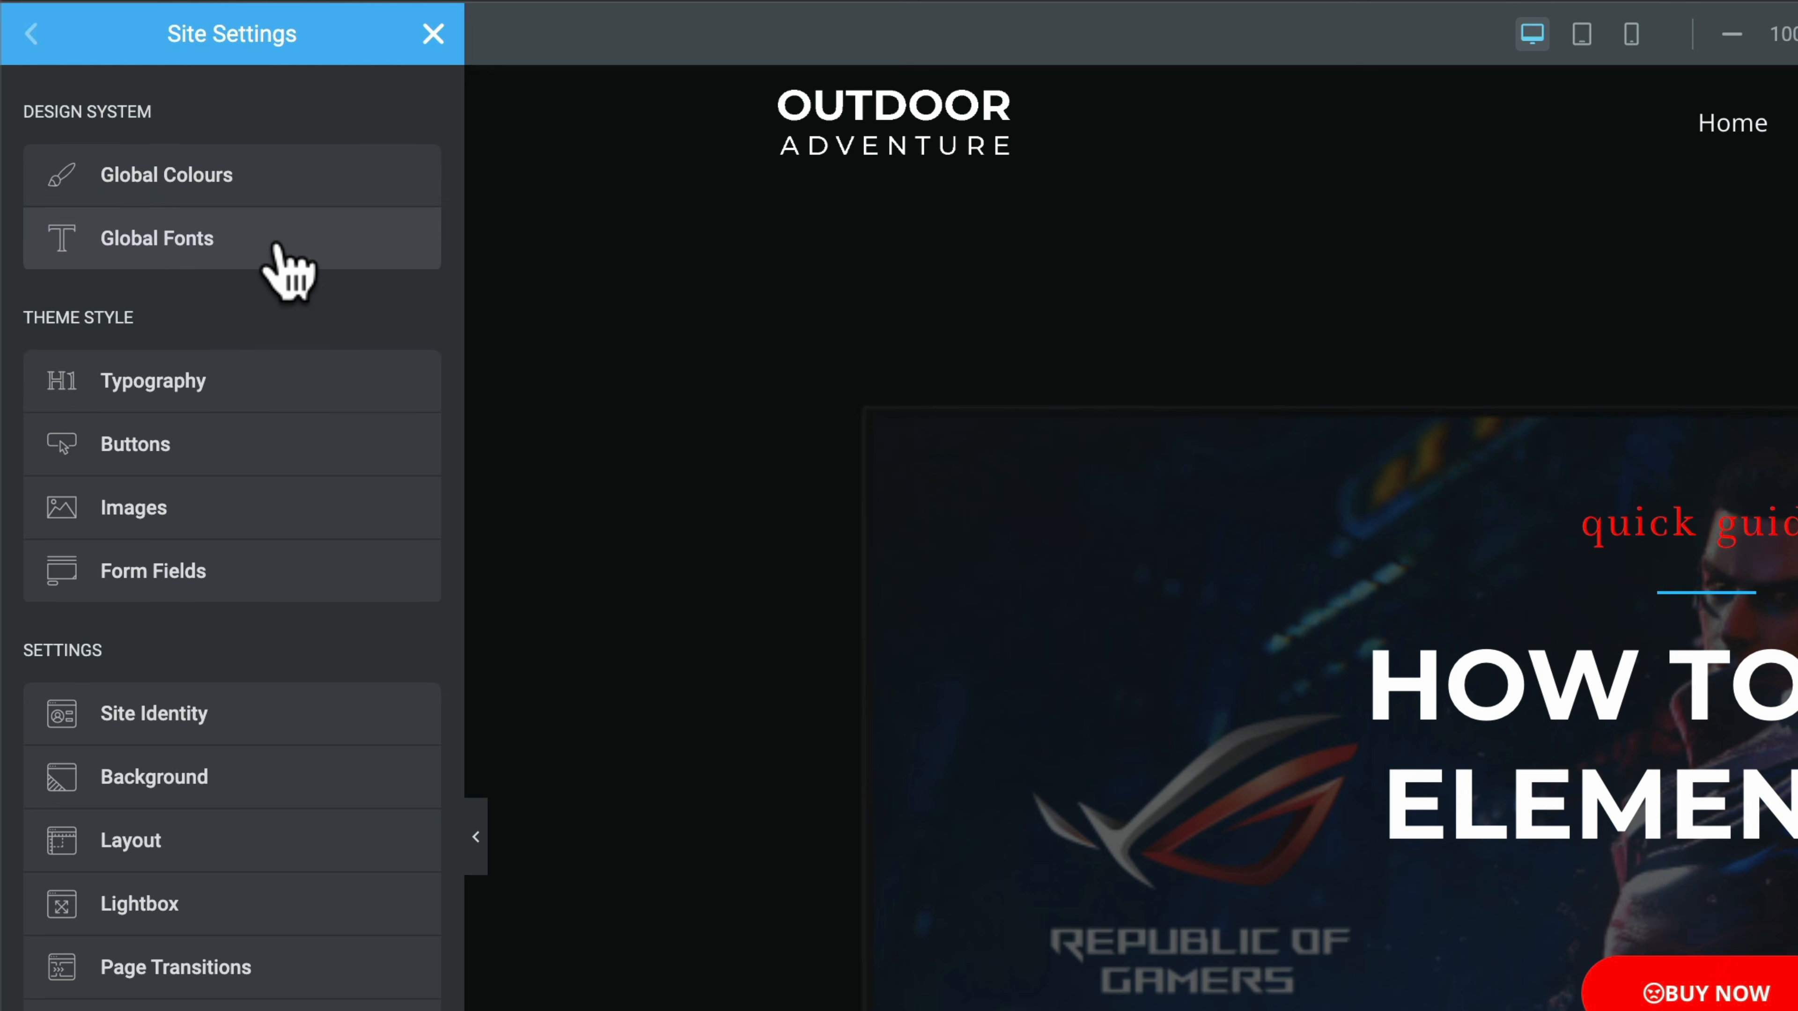
pyautogui.click(283, 262)
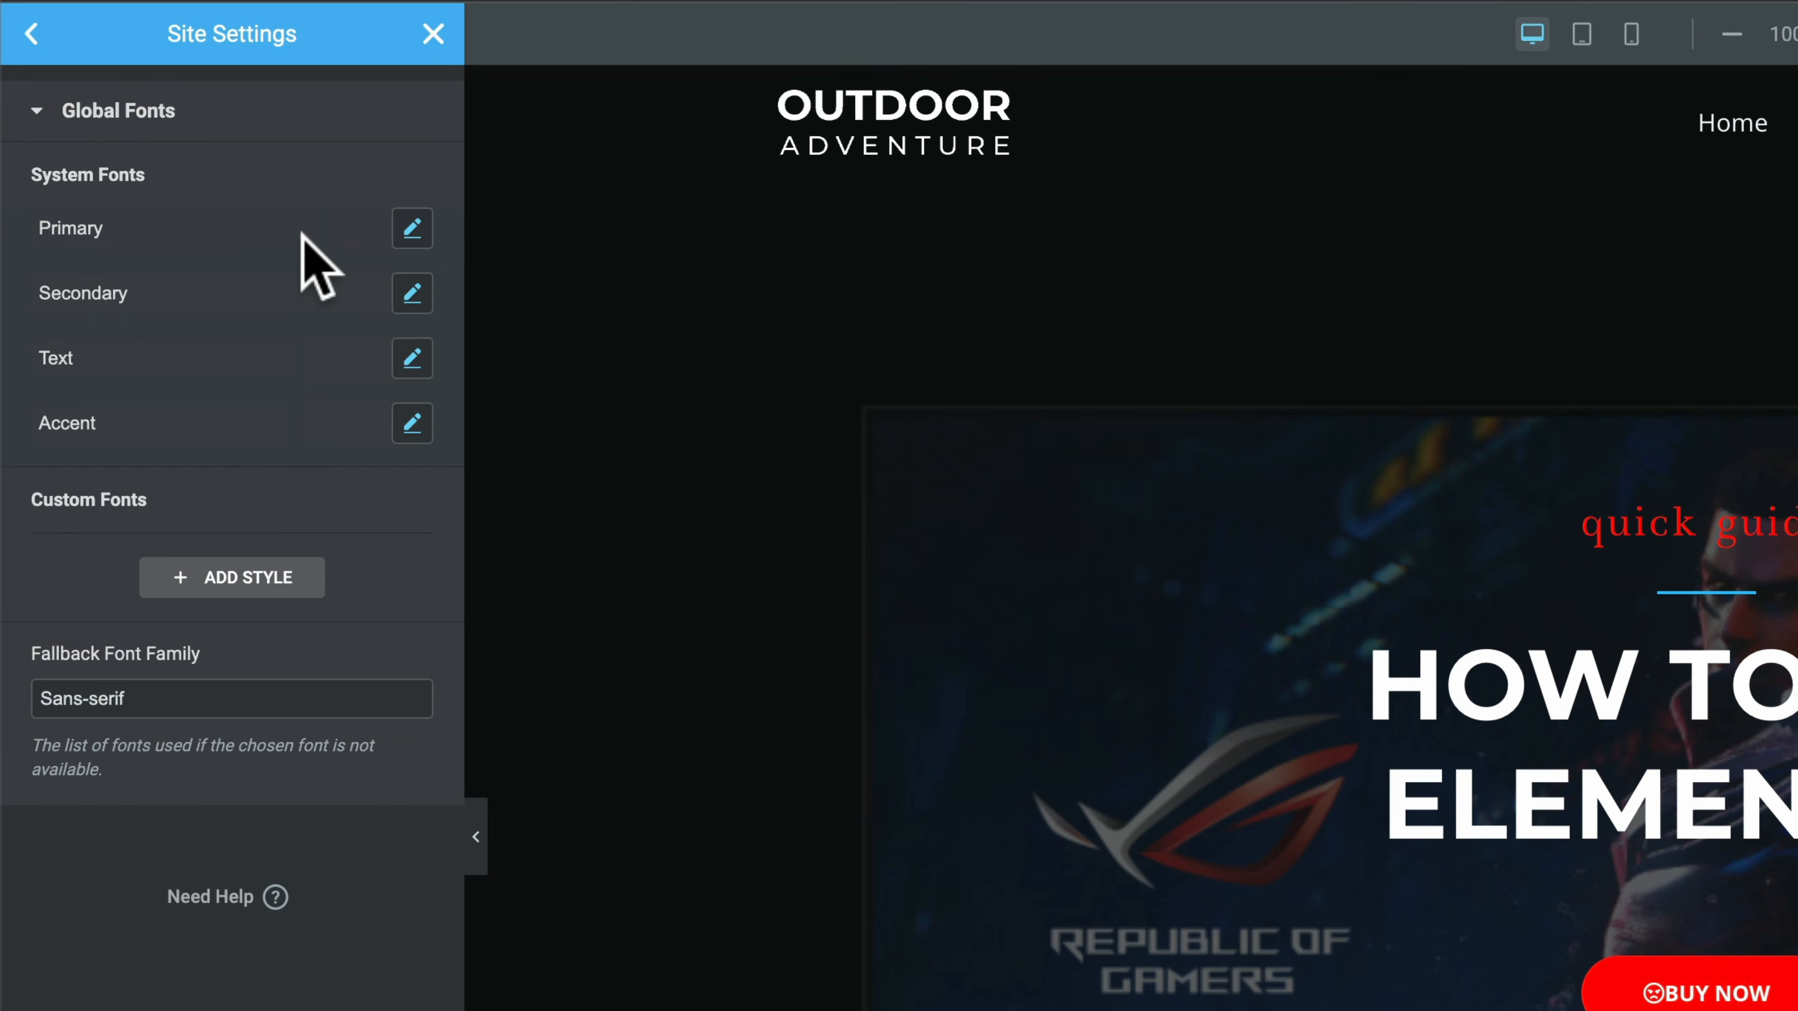
pyautogui.click(413, 228)
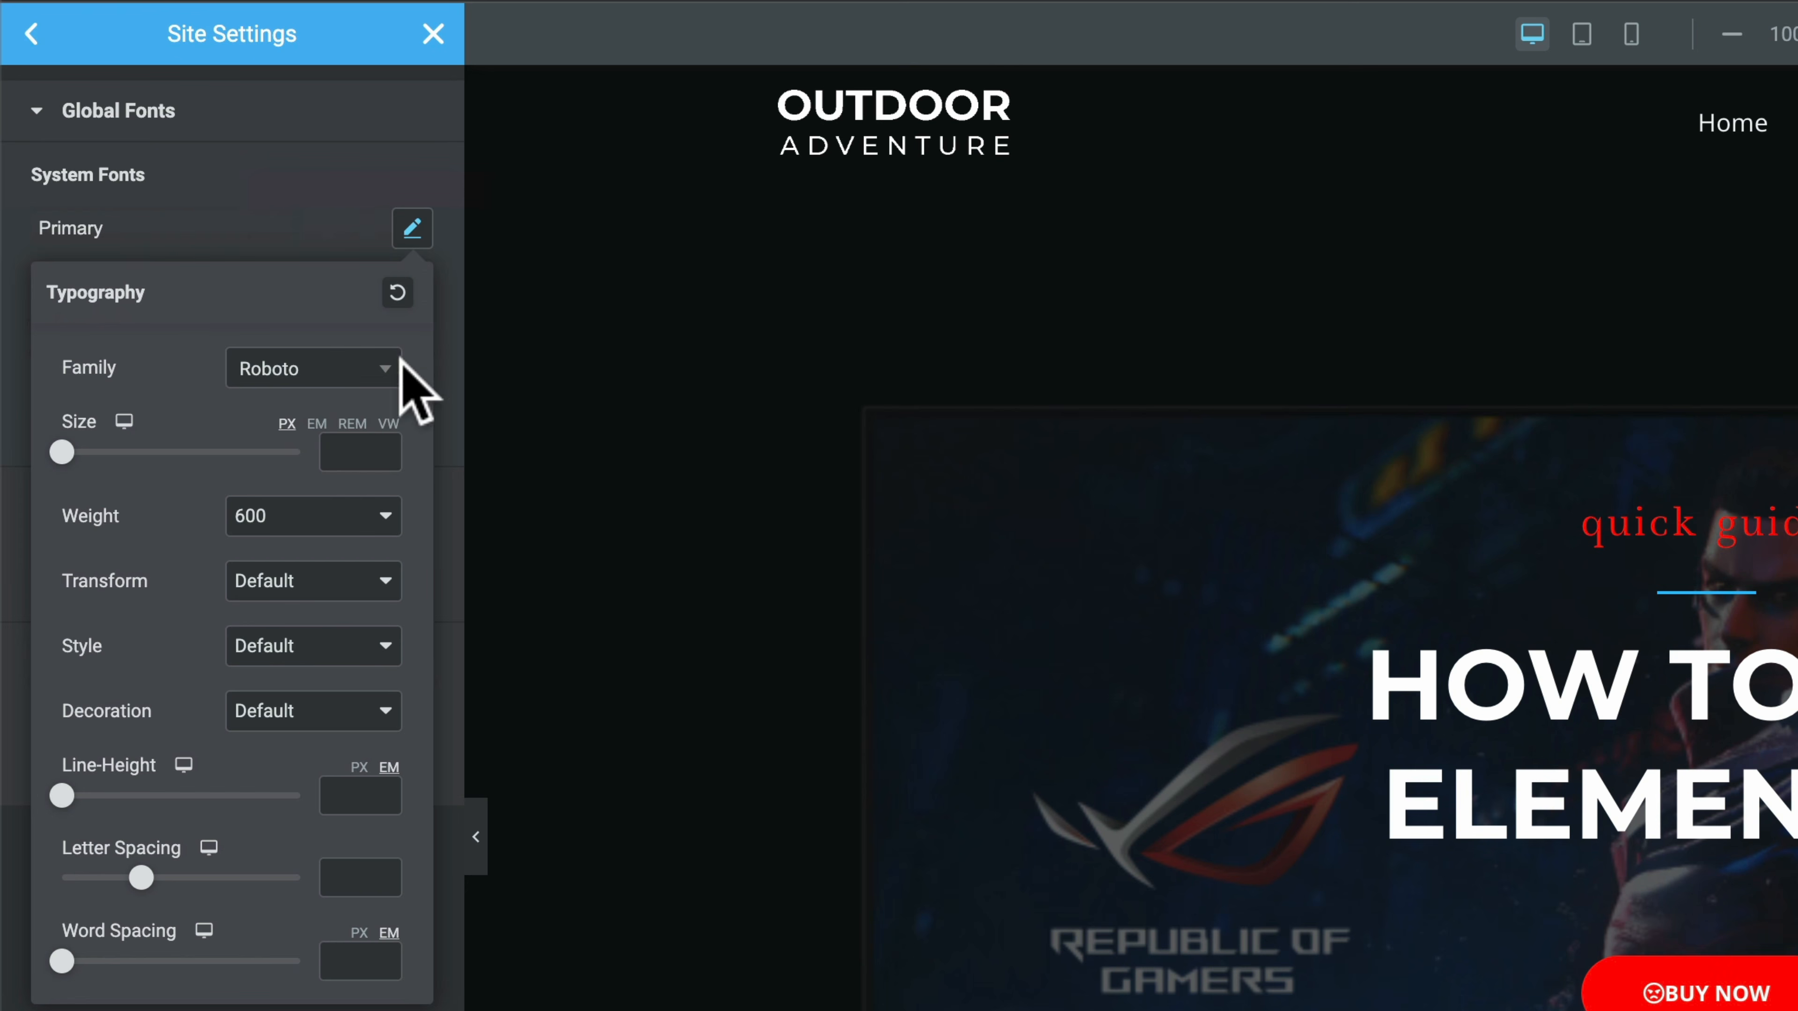
pyautogui.click(244, 223)
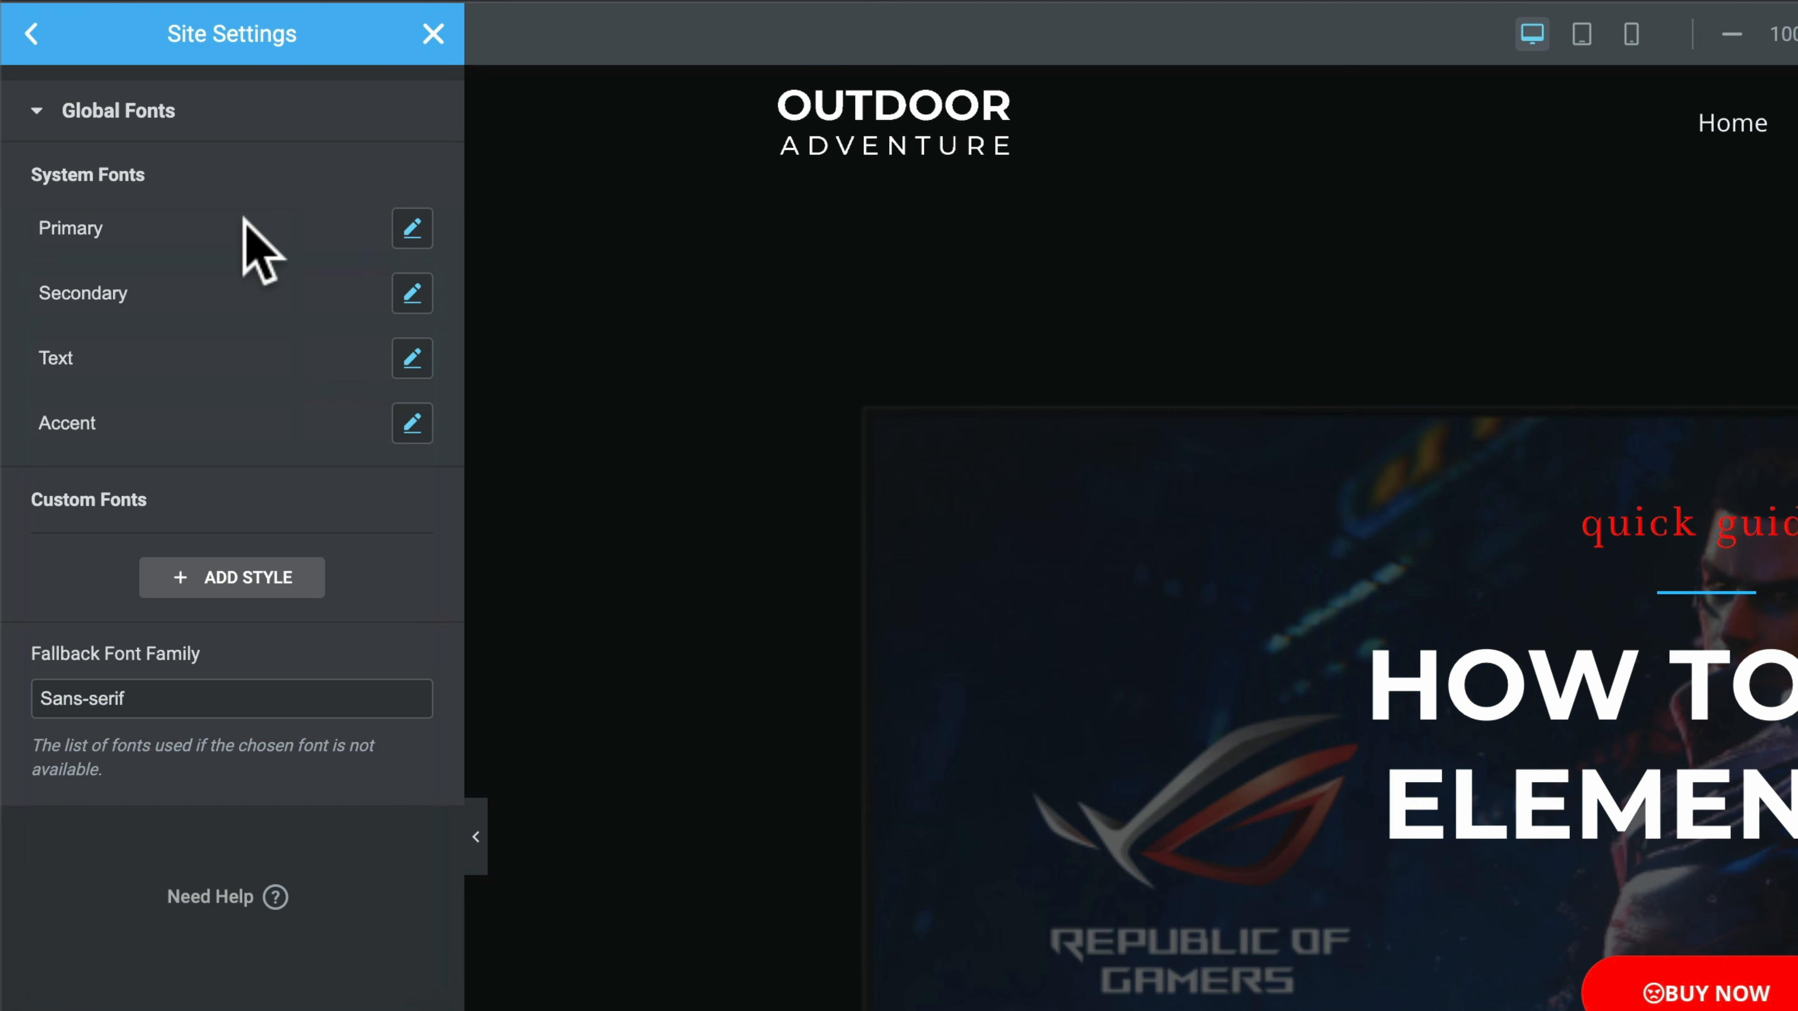
pyautogui.click(400, 374)
pyautogui.click(195, 347)
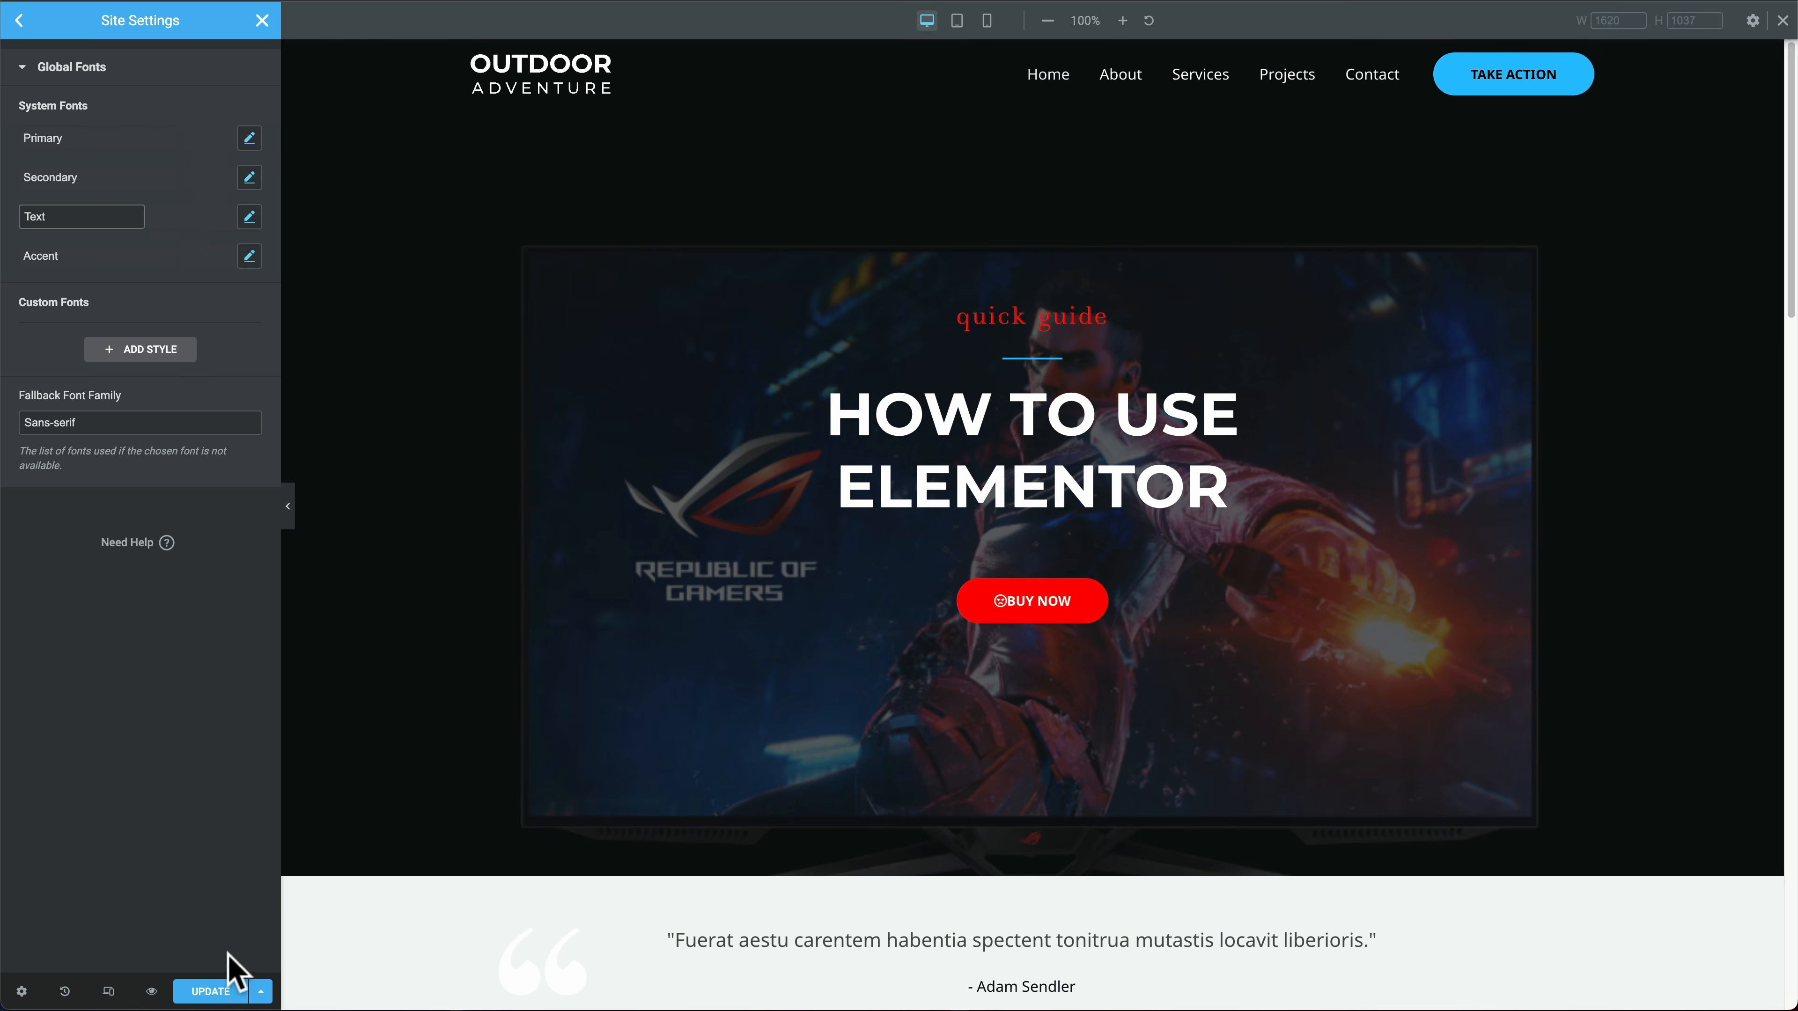
pyautogui.click(213, 991)
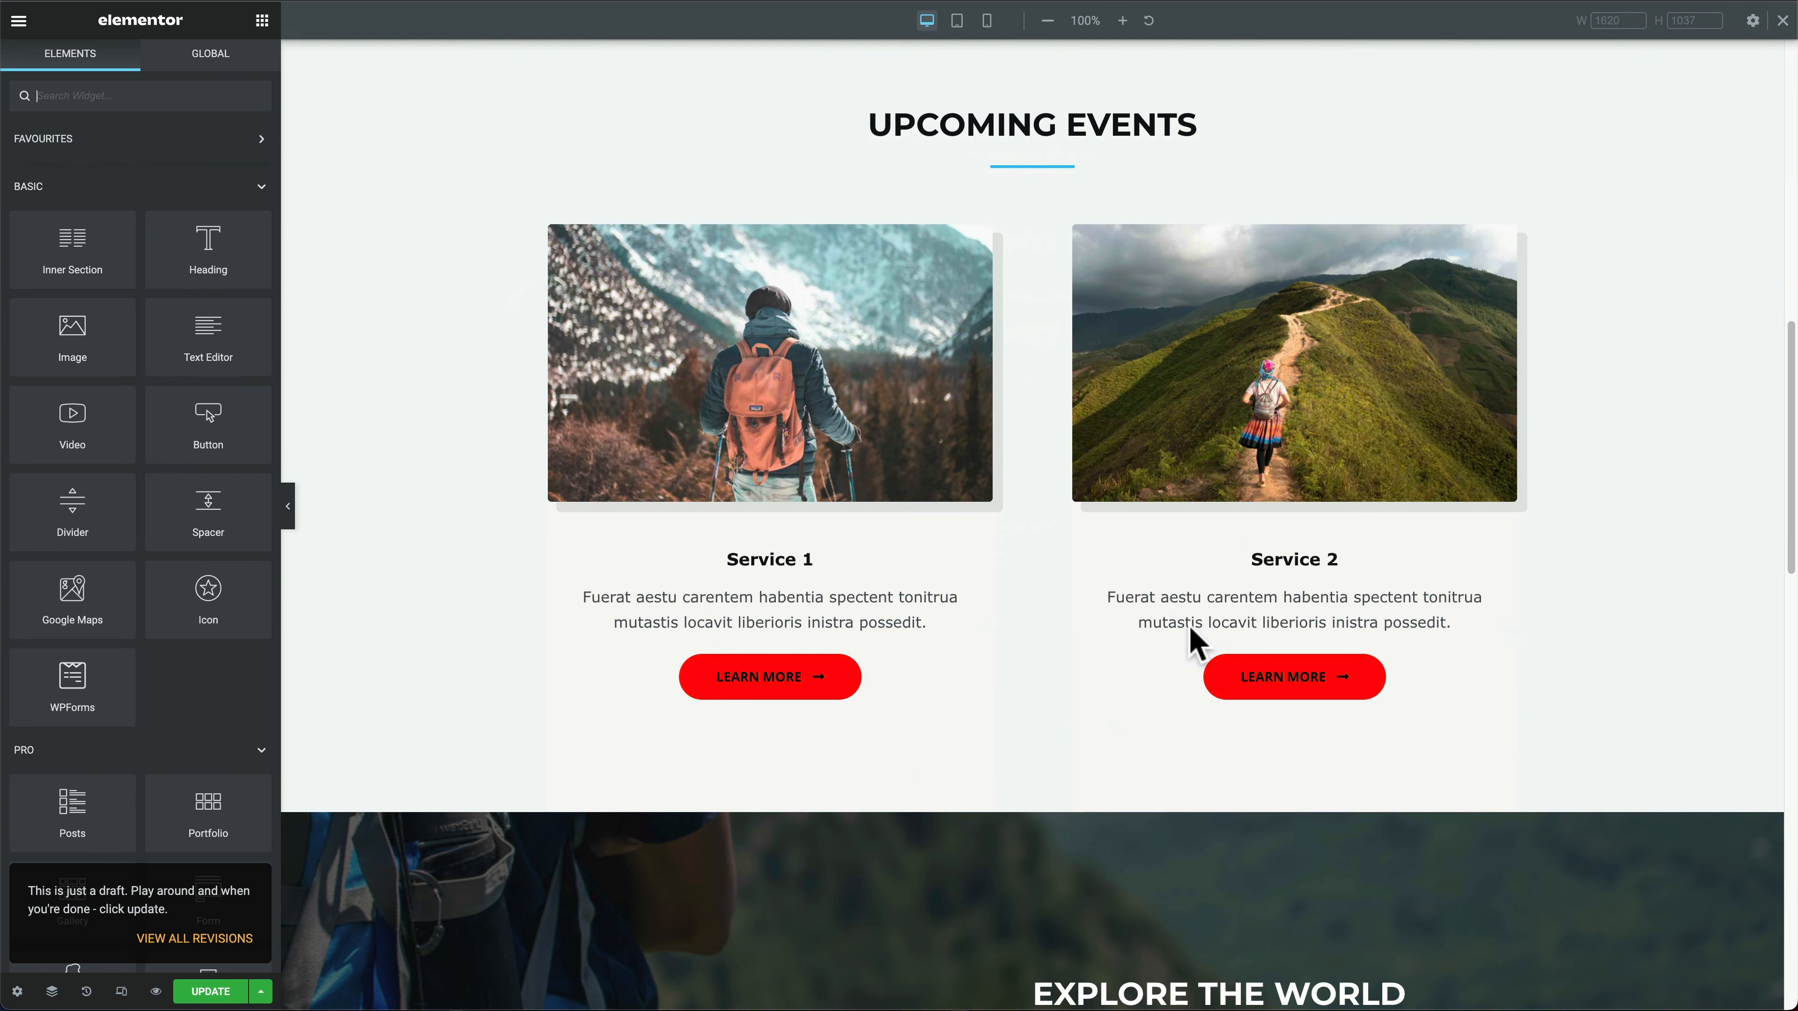
# Step: Apply the global colour Red to the background of the Learn More button under Explore the World and update the page
pyautogui.scroll(-10, 1245, 635)
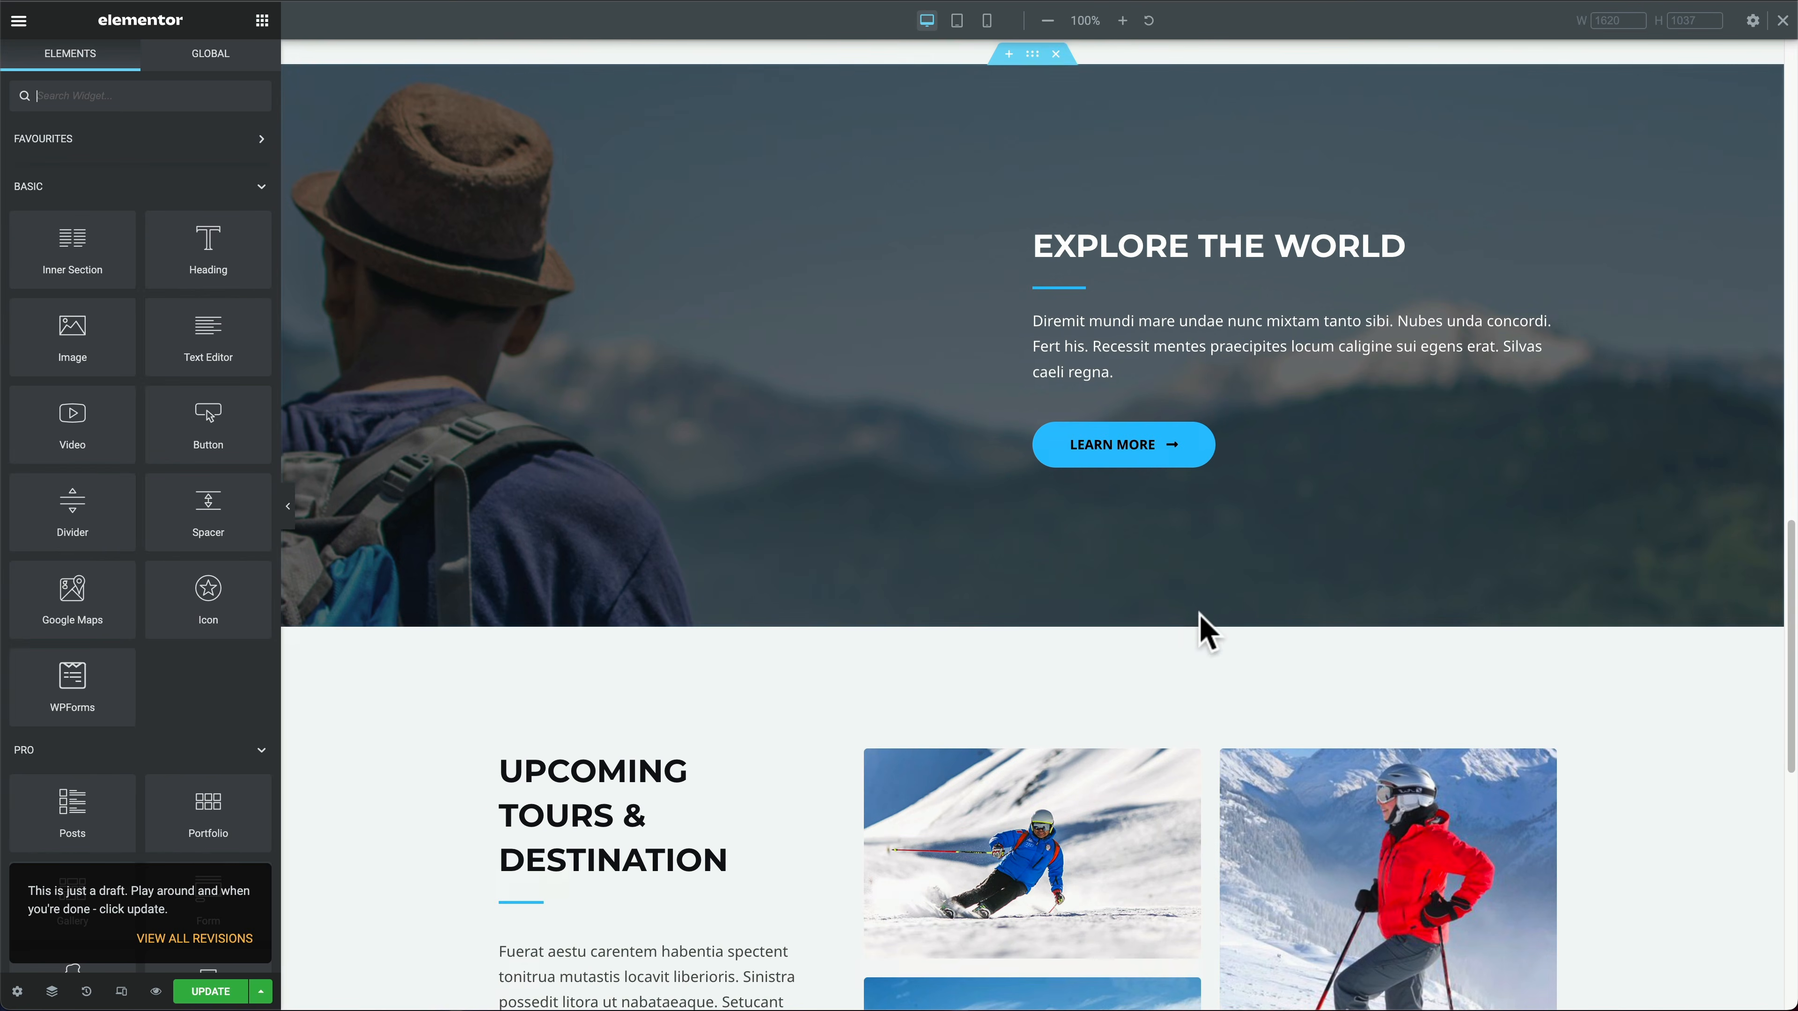
pyautogui.moveTo(1103, 442)
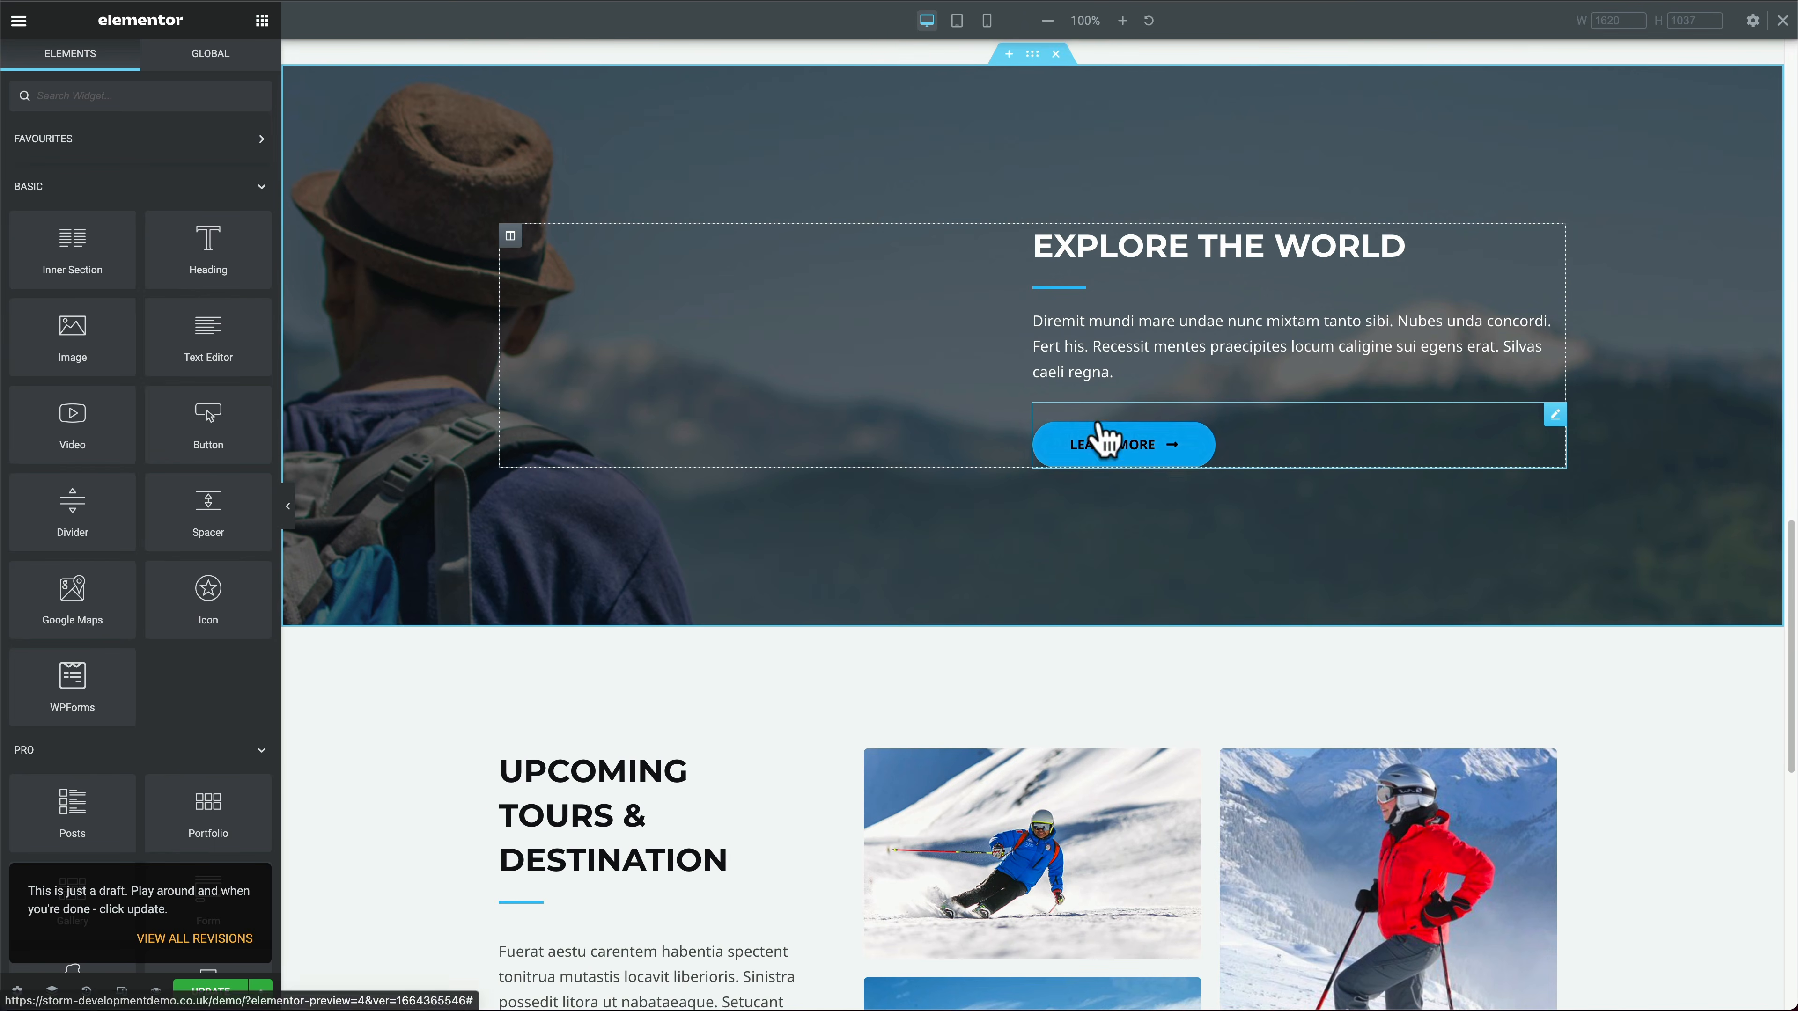
pyautogui.click(1555, 417)
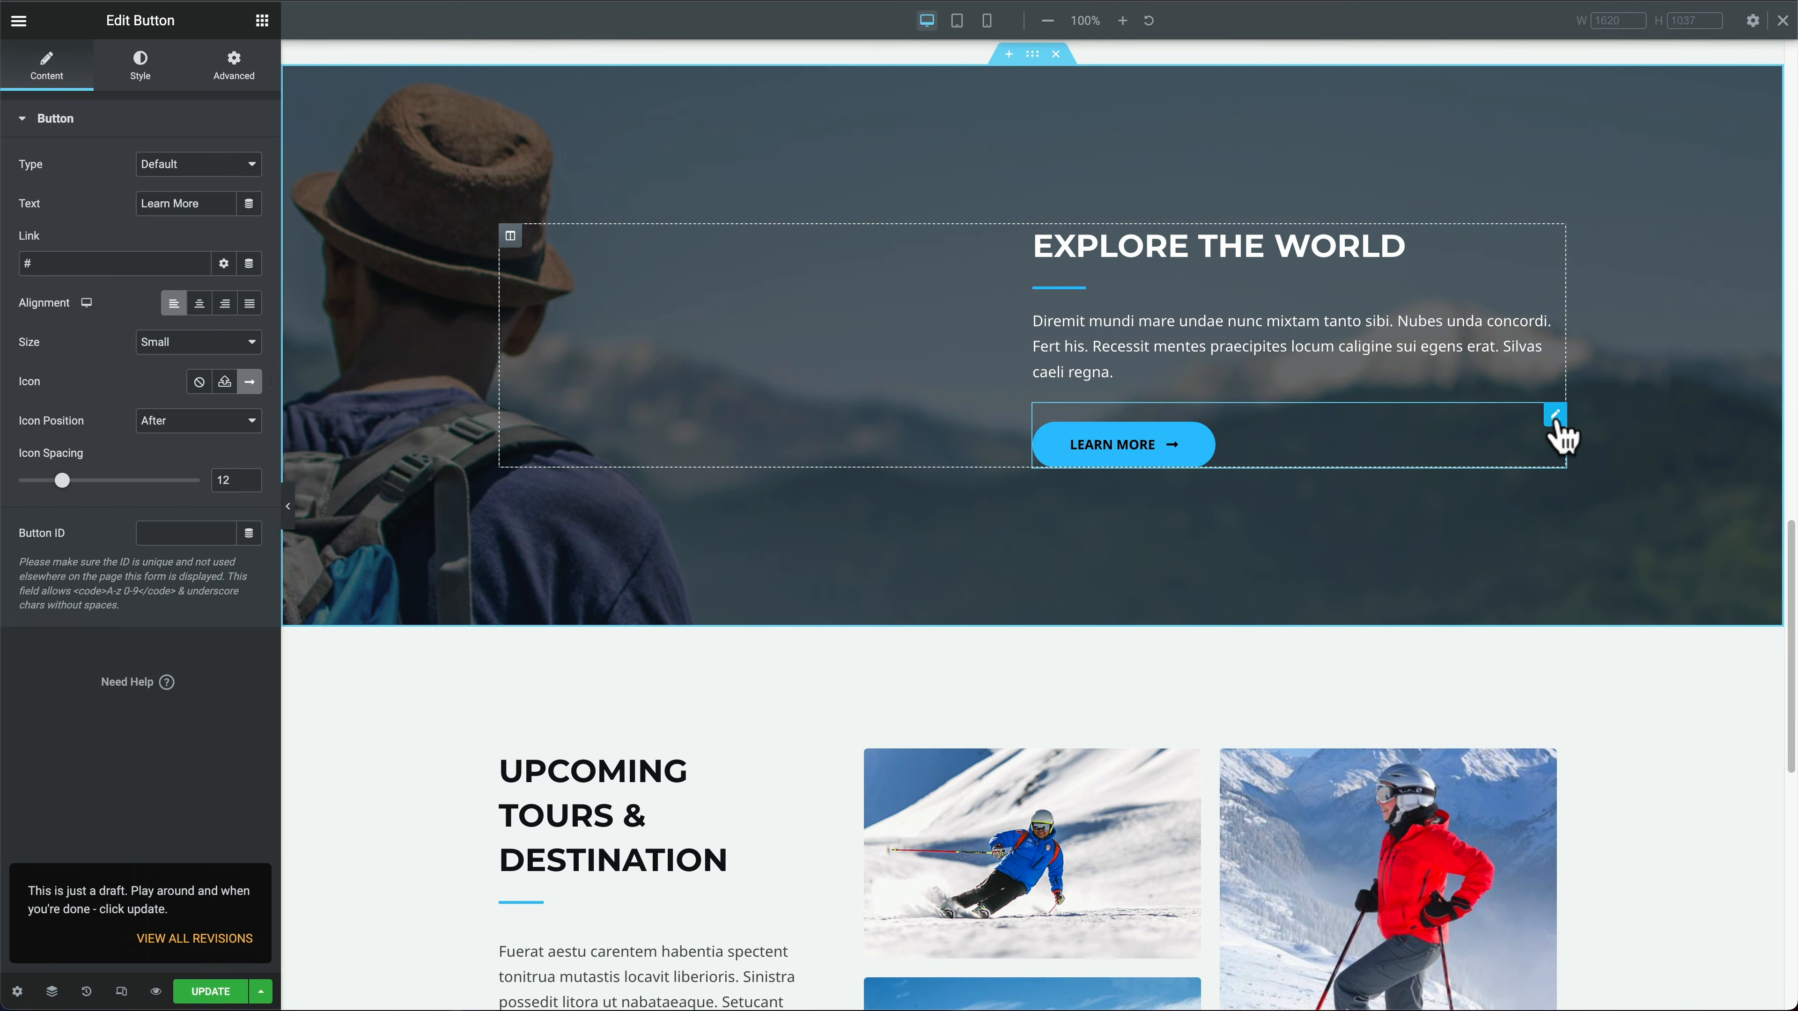
pyautogui.click(142, 71)
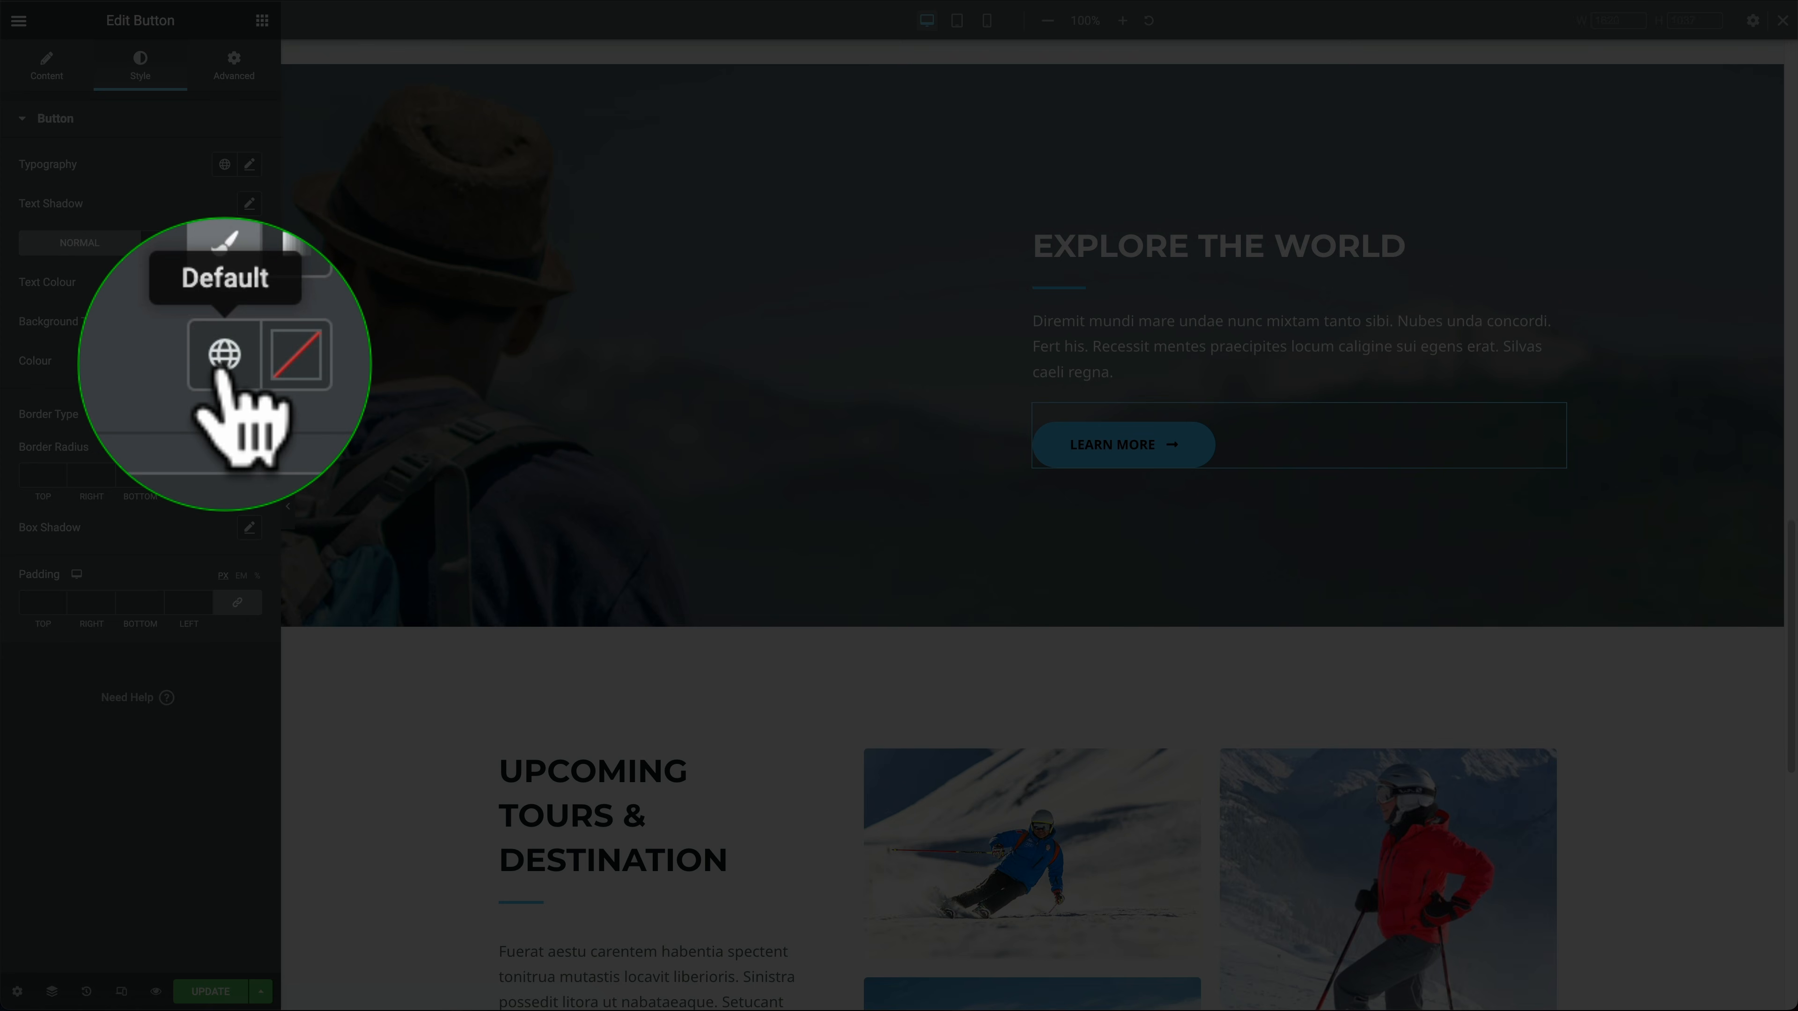
pyautogui.click(224, 361)
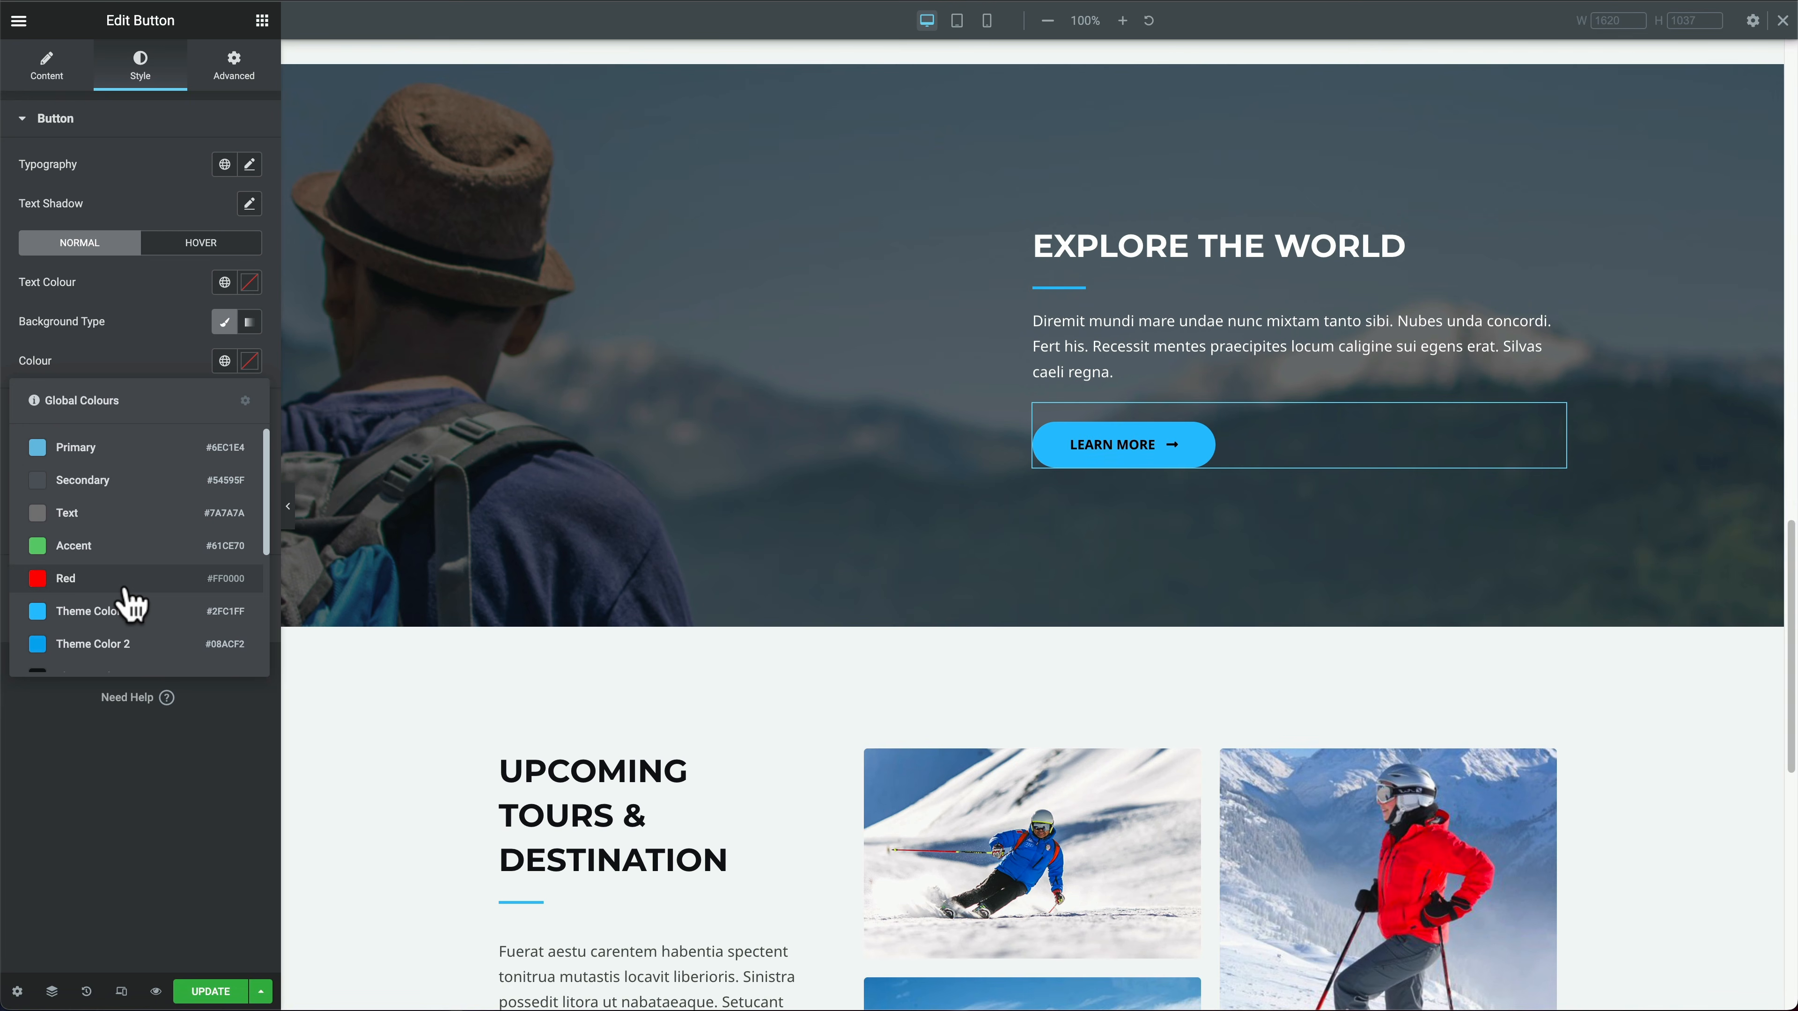
pyautogui.click(124, 586)
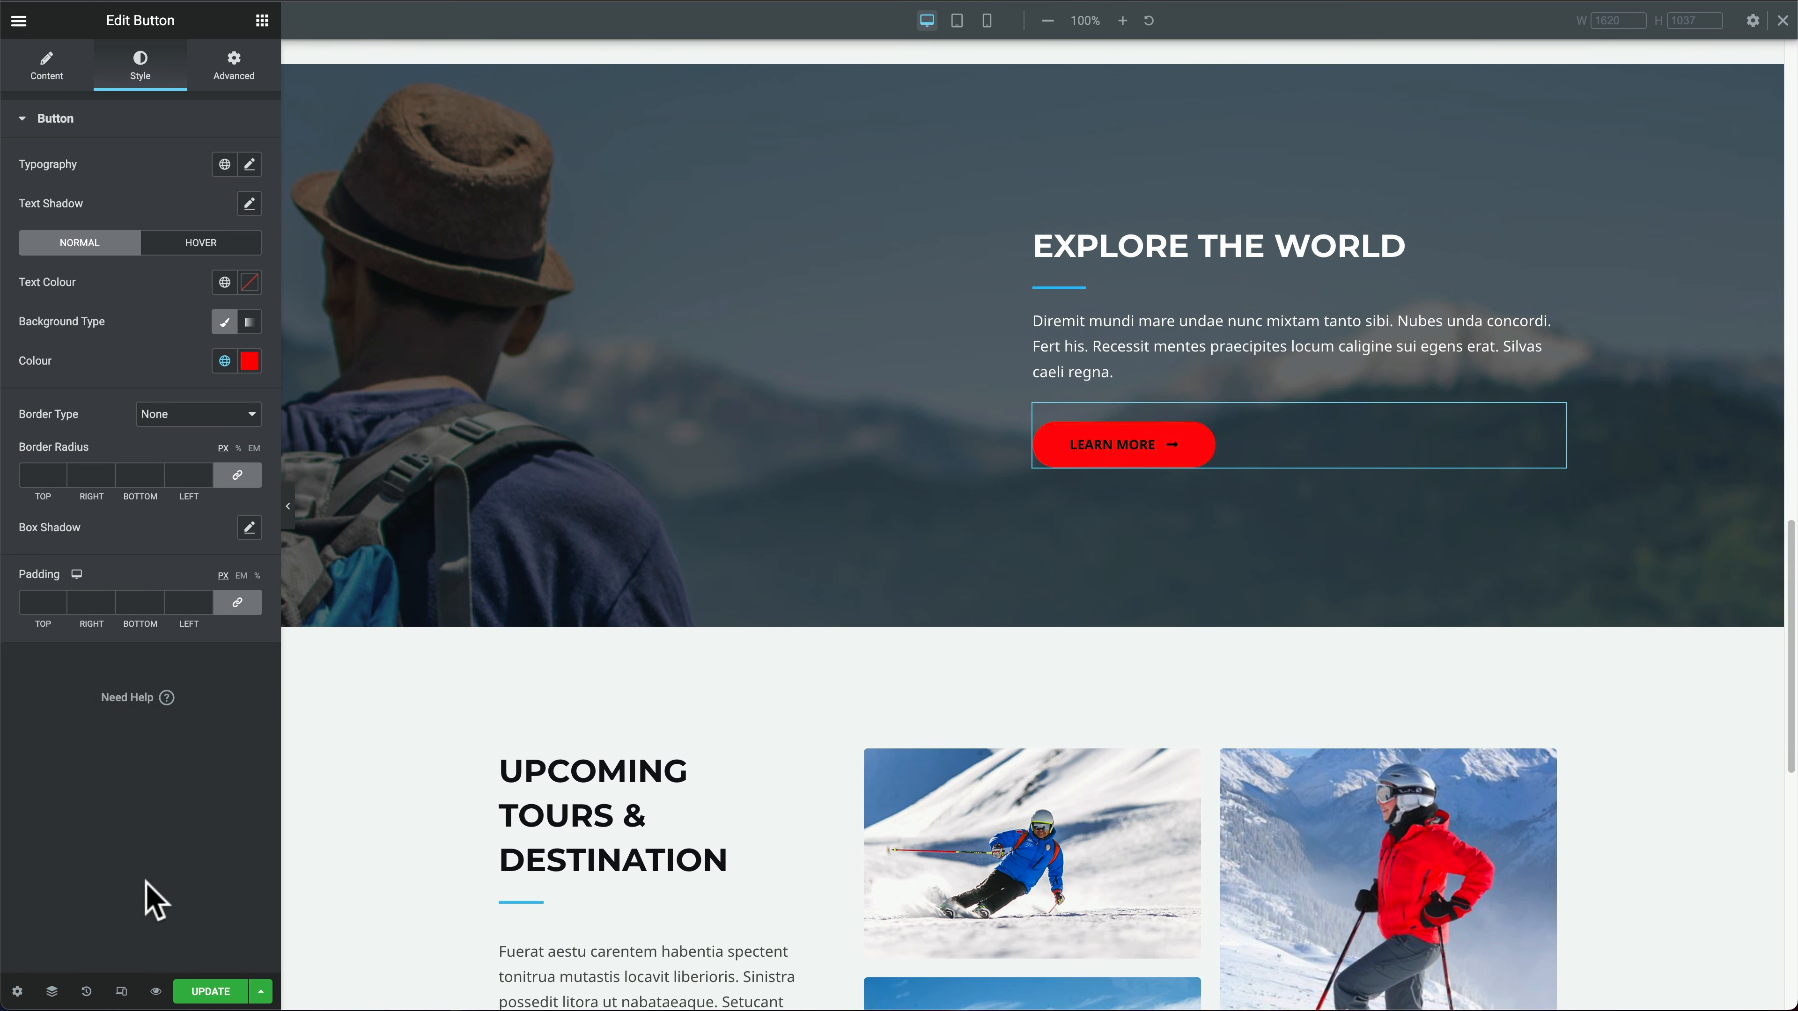
pyautogui.click(215, 990)
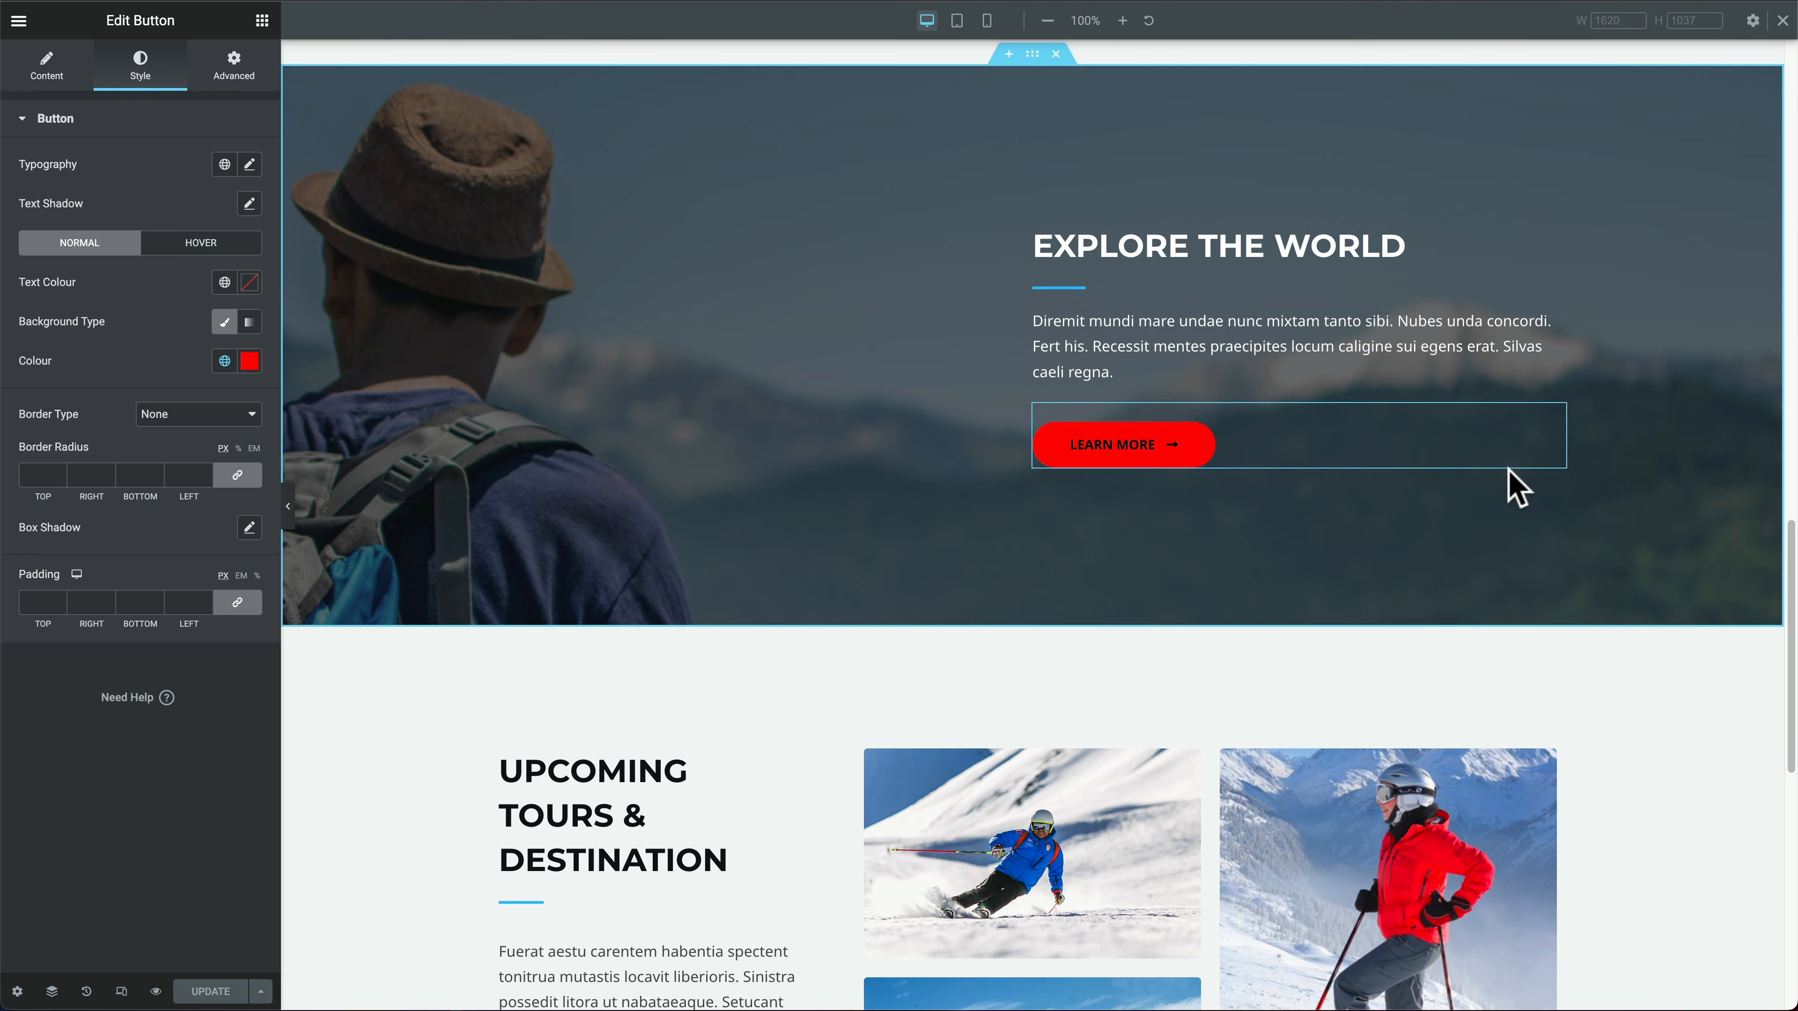
# Step: Swap the two image columns beside Upcoming Tours & Destination by moving the blue-jacket skier and cyclist column after the other one
pyautogui.scroll(-6, 1509, 471)
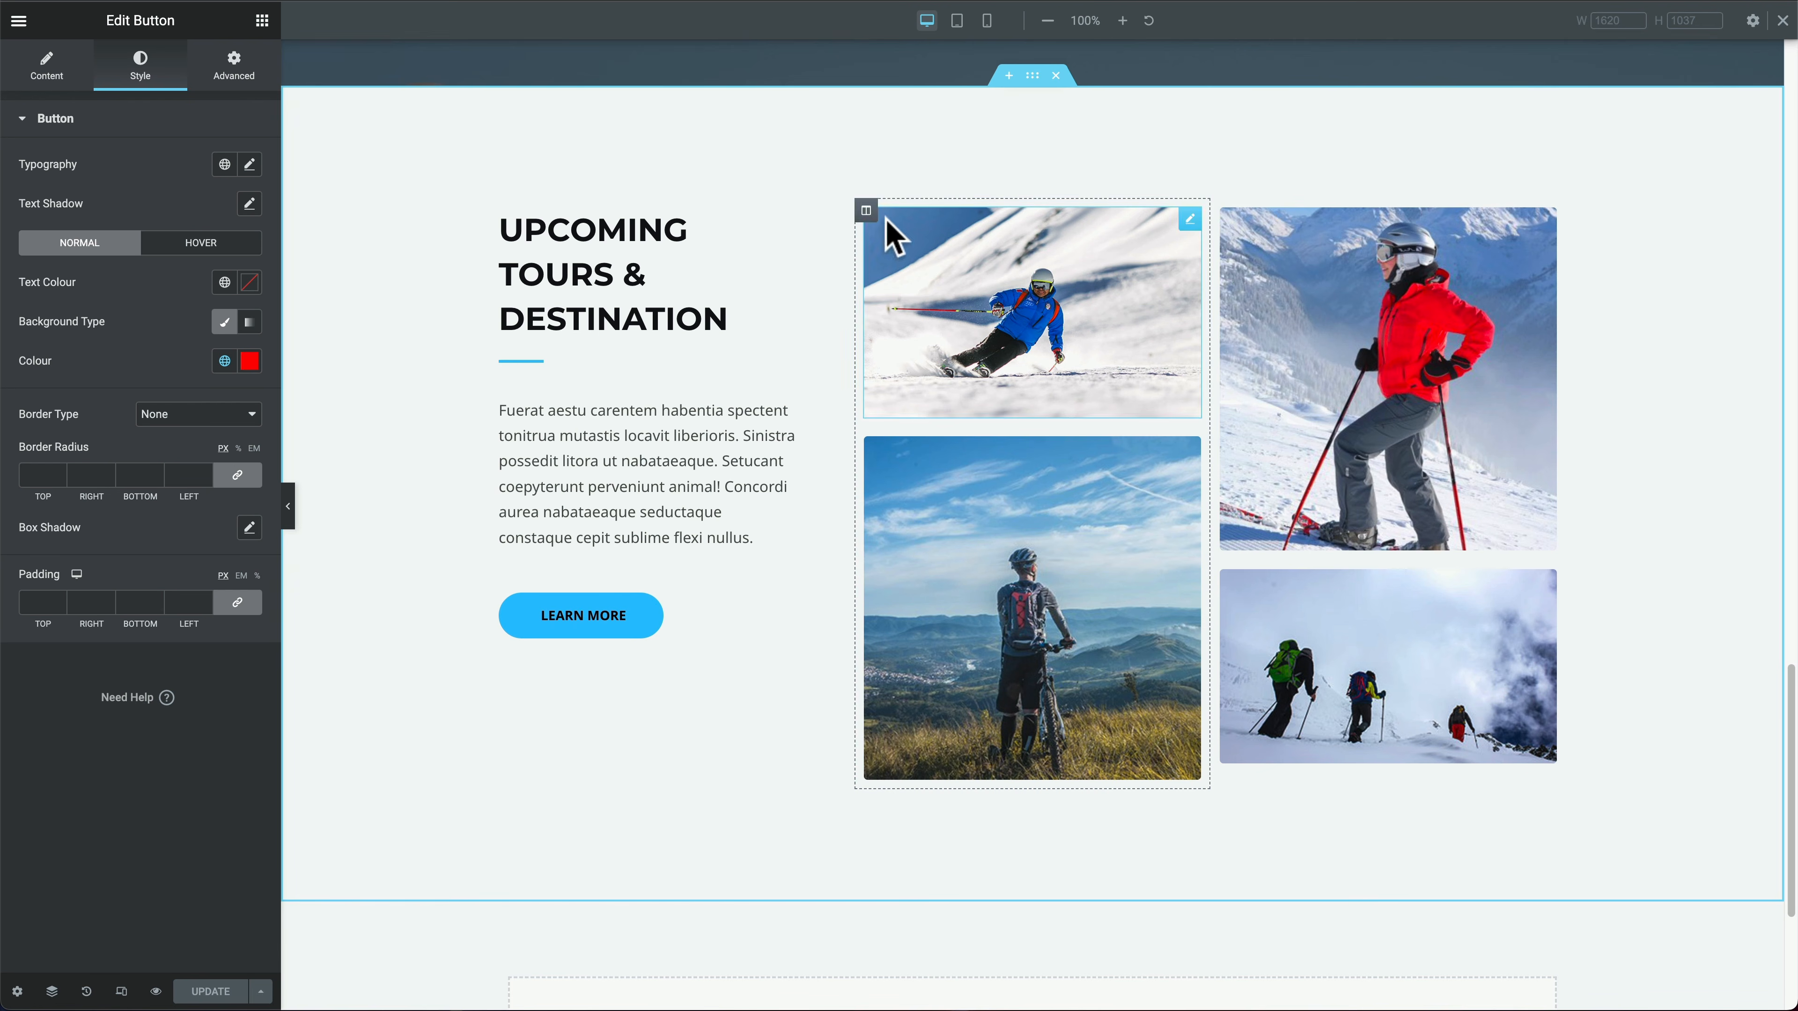
pyautogui.moveTo(866, 210); pyautogui.dragTo(1399, 222)
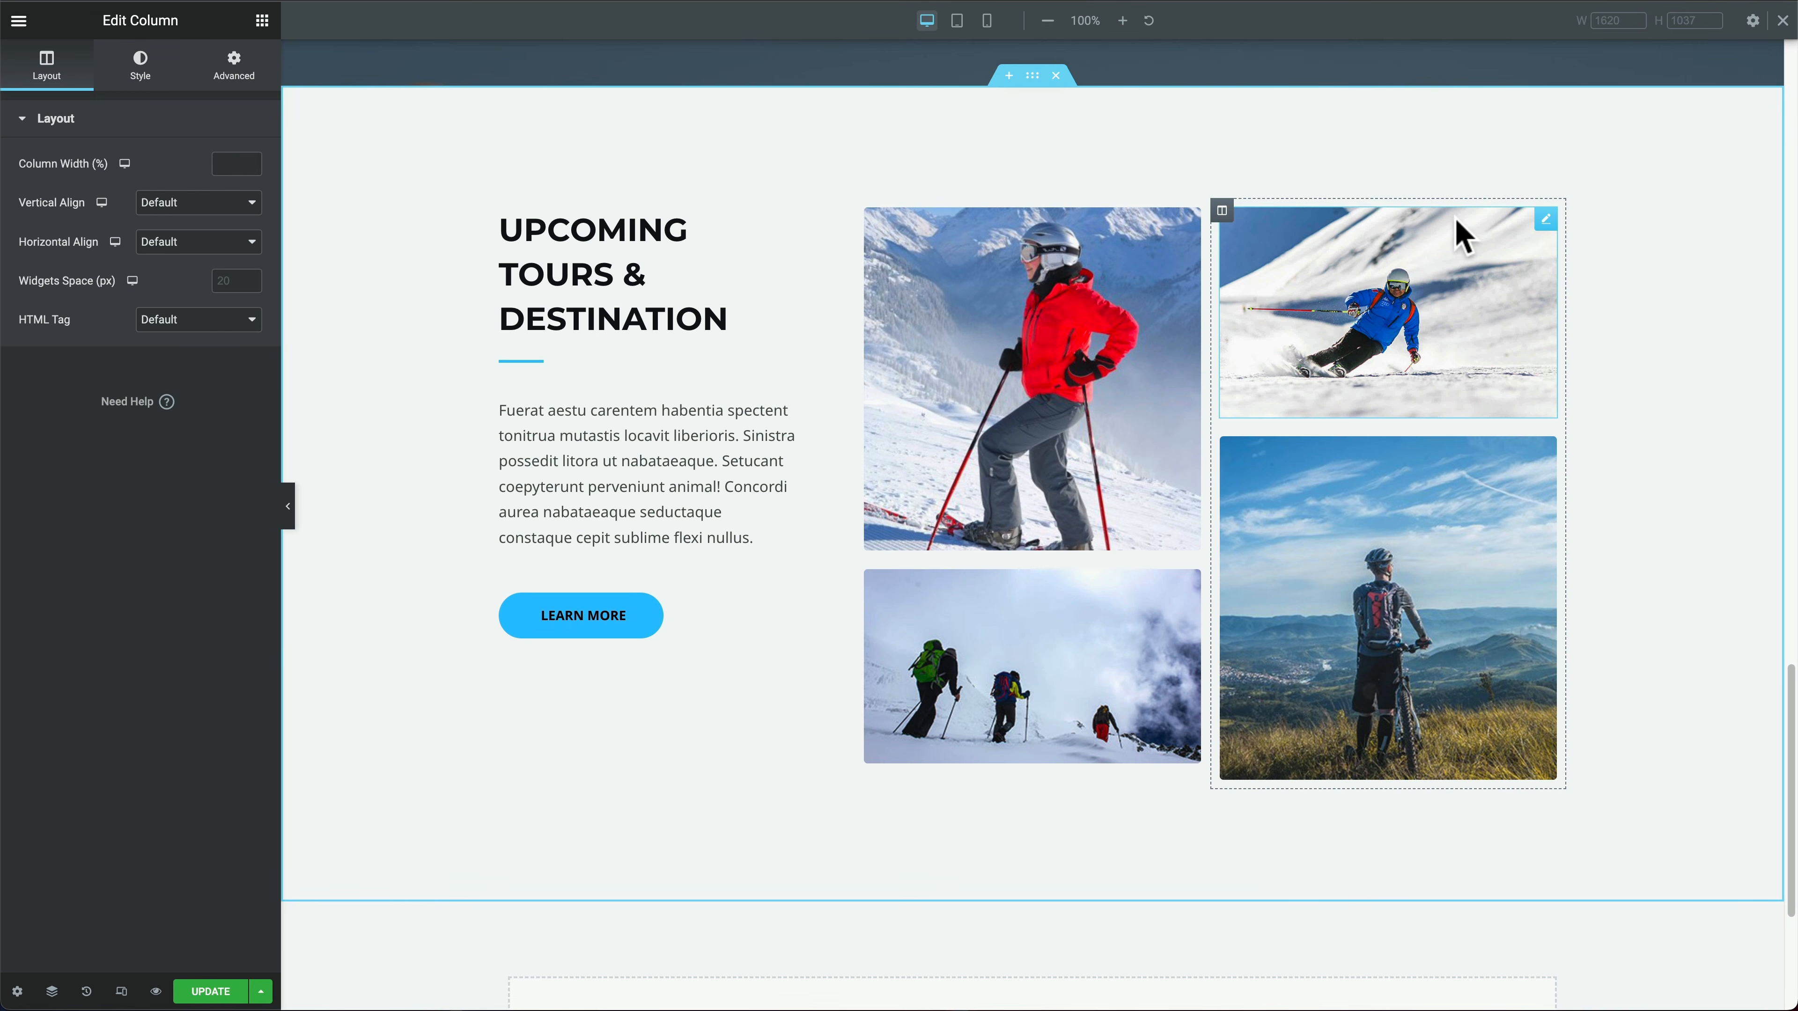
# Step: Duplicate the Explore the World section and move one copy below the Upcoming Tours & Destination section
pyautogui.scroll(10, 1462, 234)
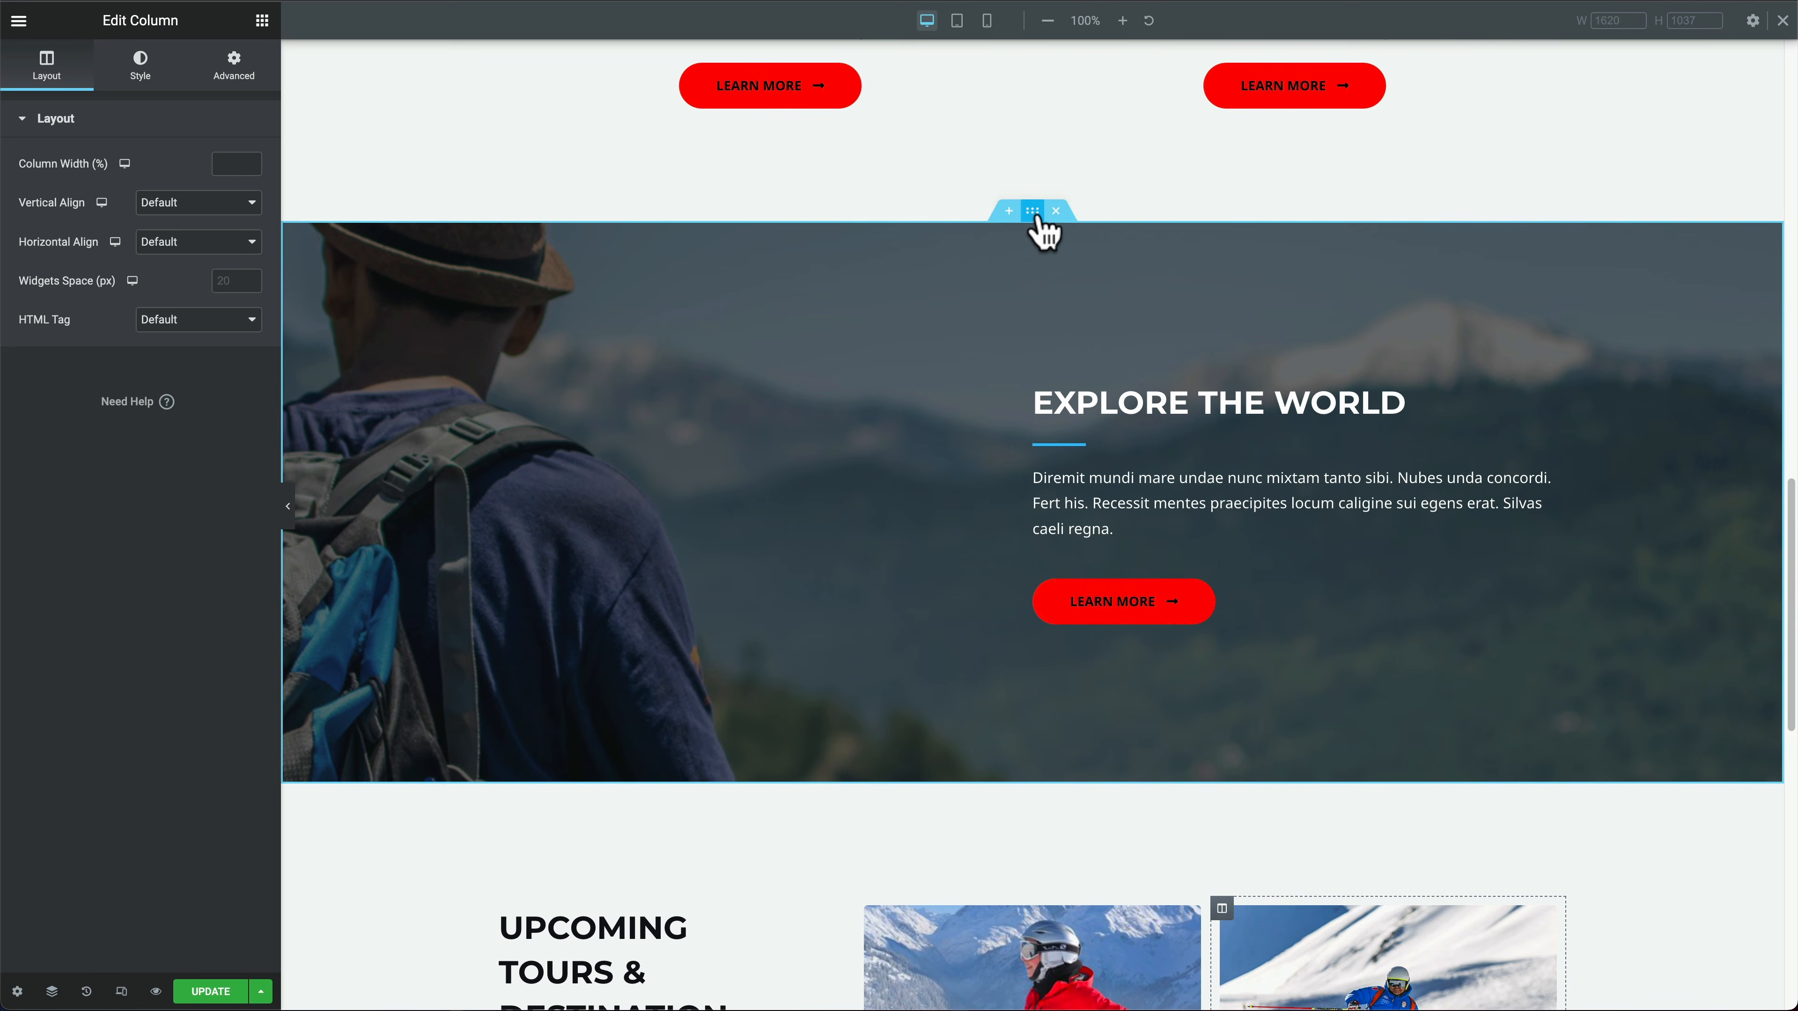
pyautogui.click(1035, 214)
pyautogui.rightClick(1035, 214)
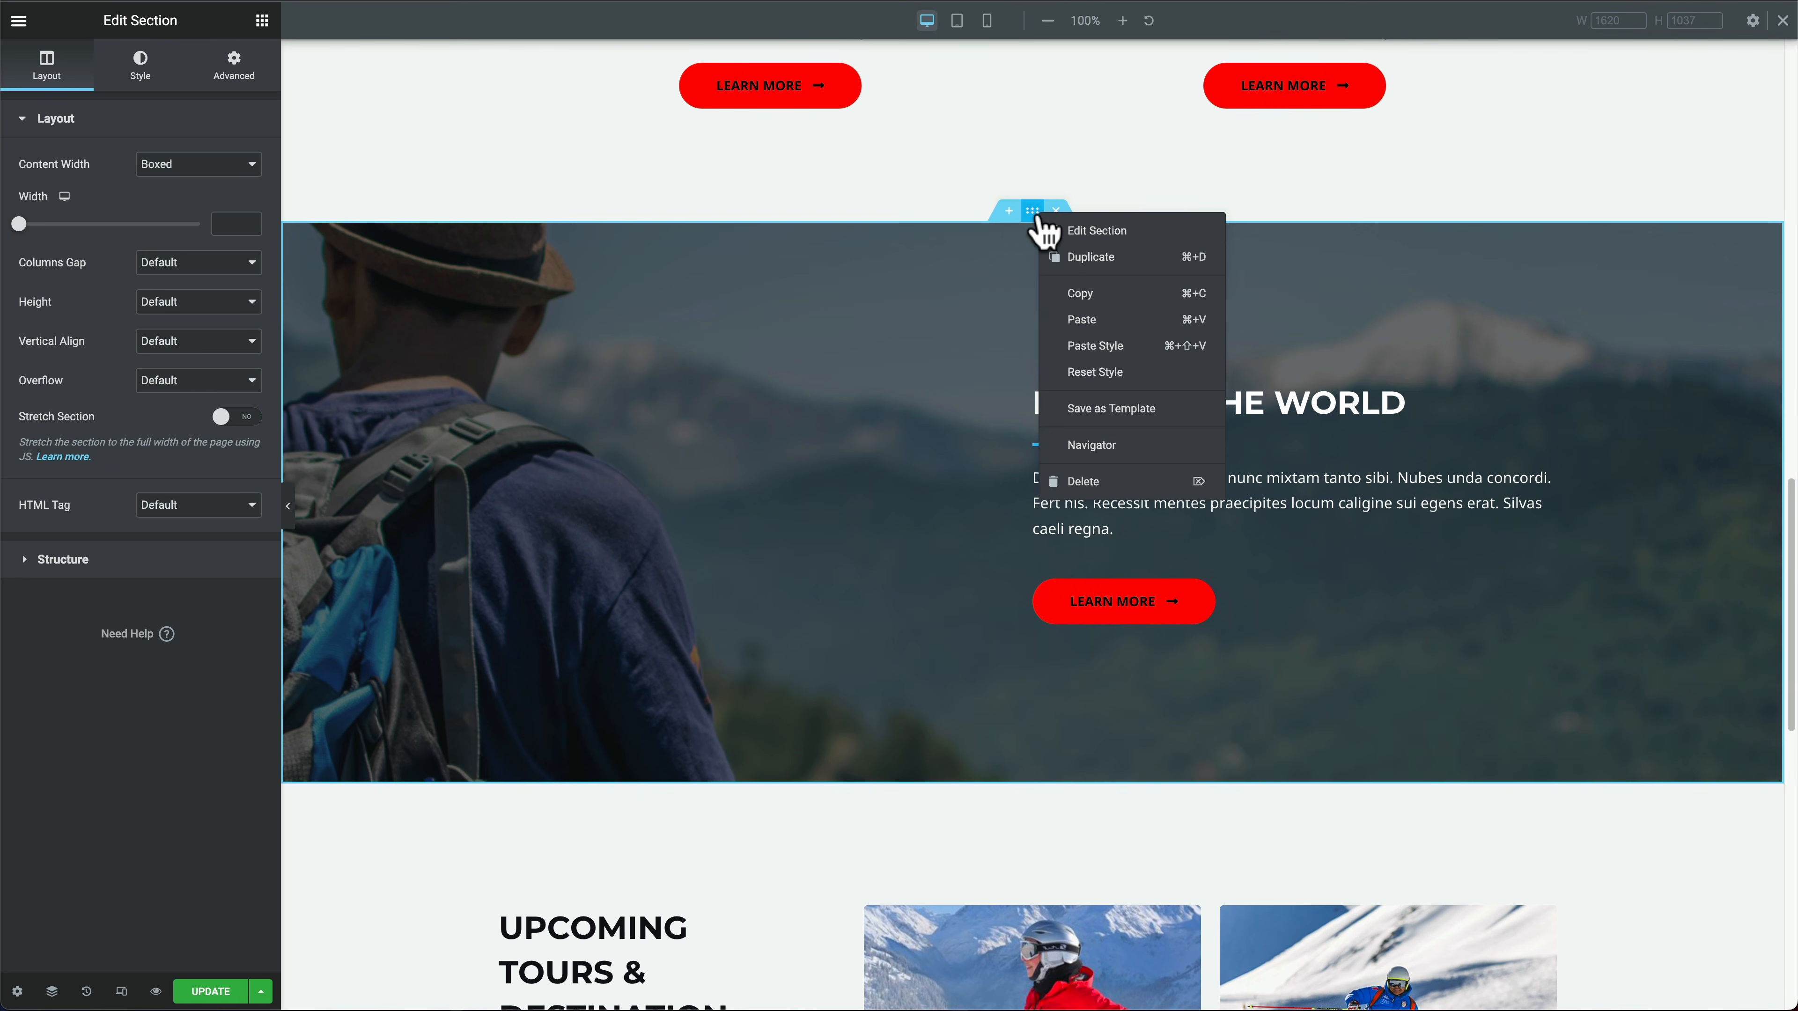
pyautogui.click(1105, 276)
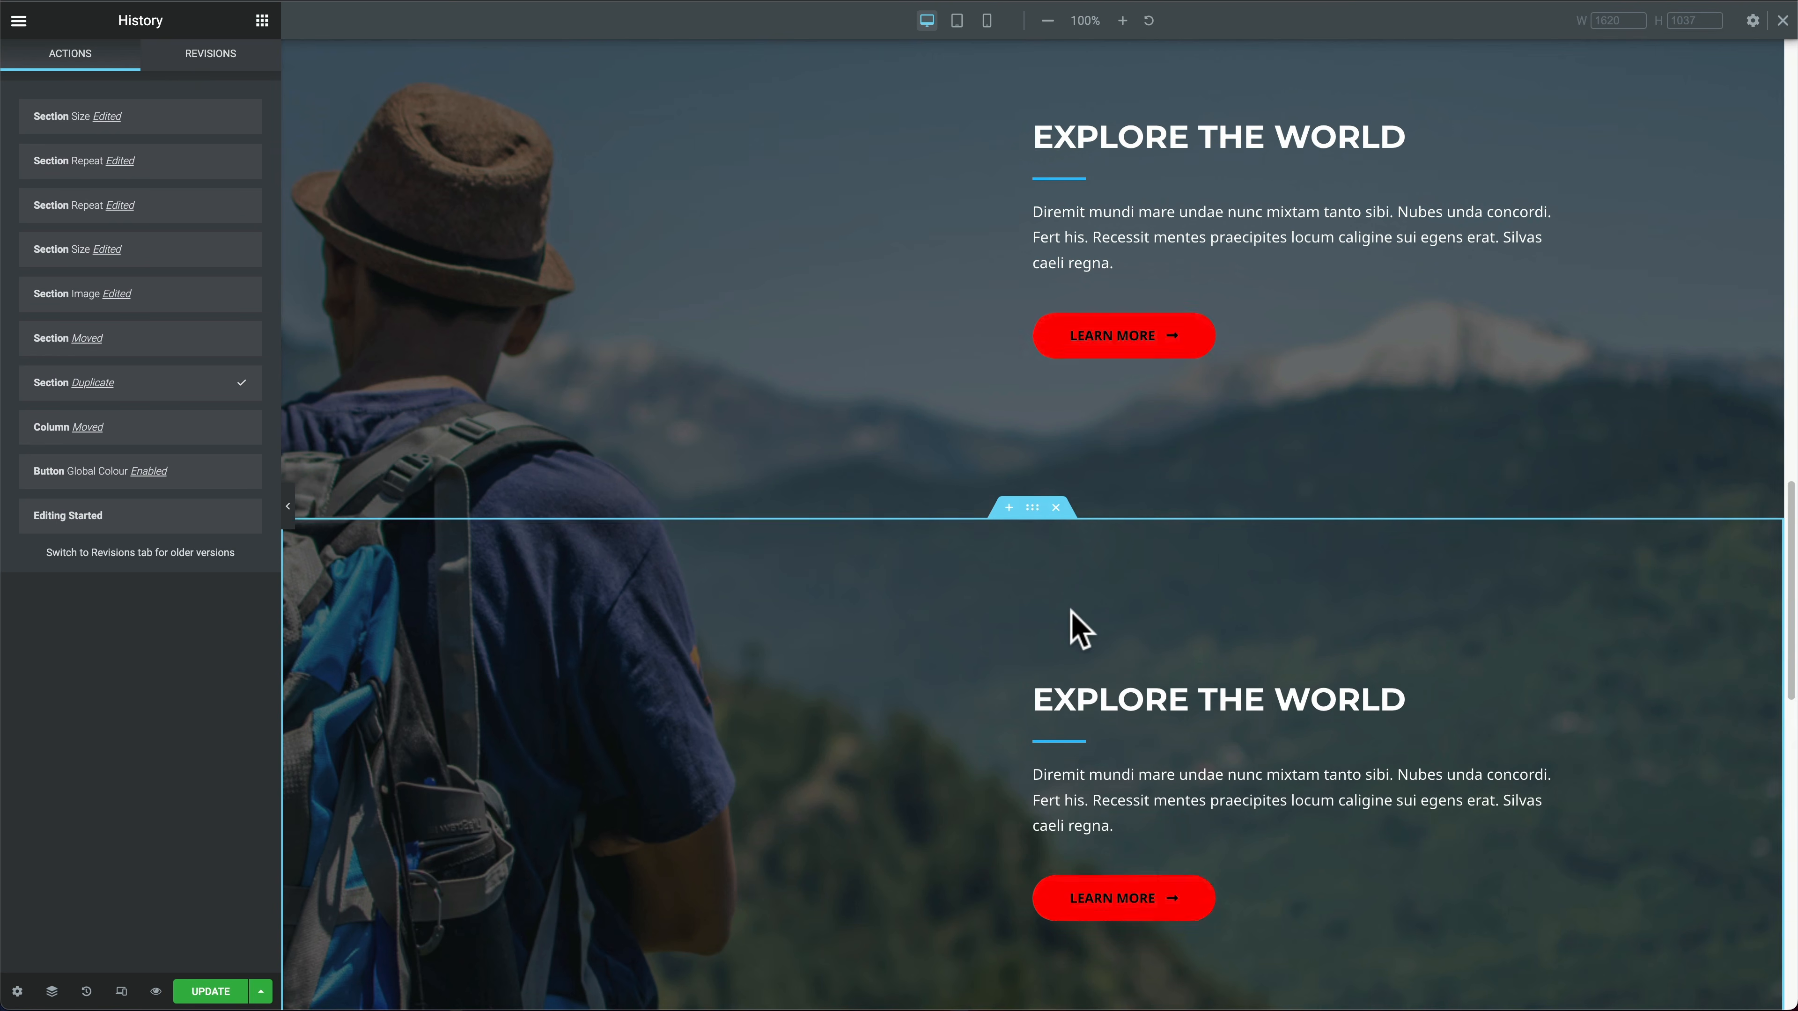
pyautogui.scroll(-2, 1062, 538)
pyautogui.moveTo(1034, 400); pyautogui.dragTo(1036, 947)
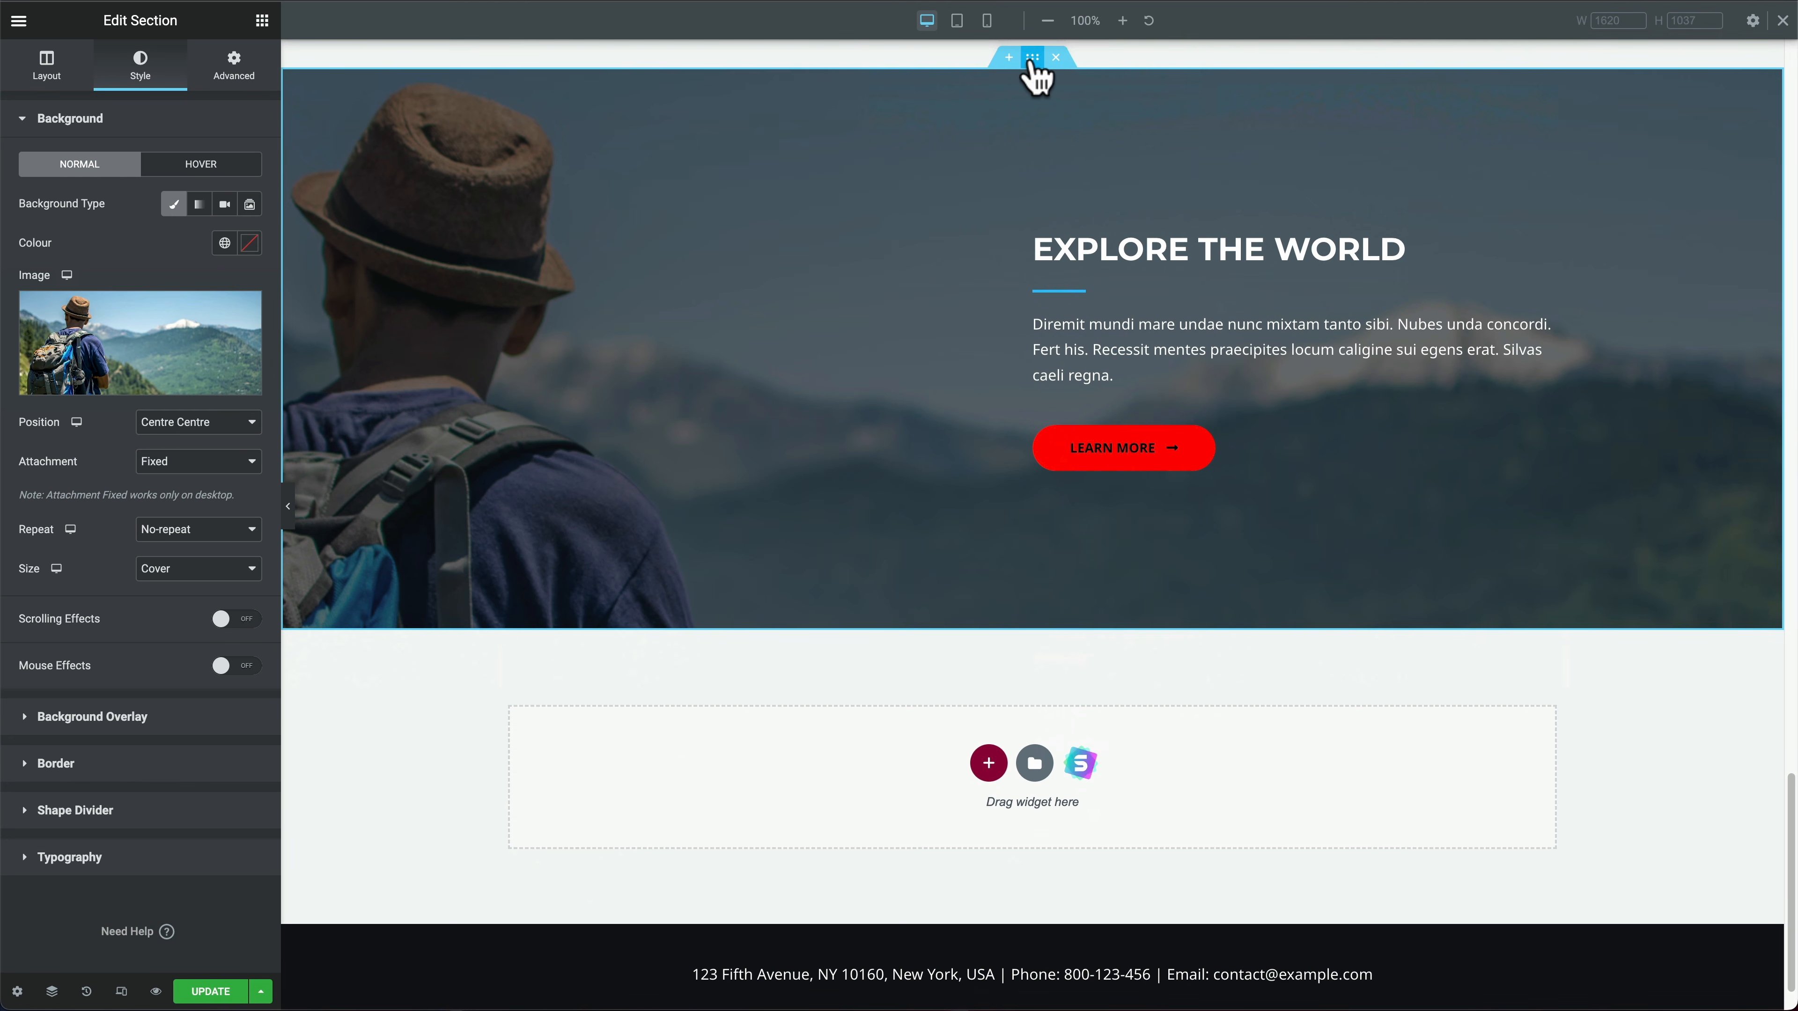
# Step: Upload h732.png to the media library and insert it as the background image of the moved Explore the World section
pyautogui.click(145, 339)
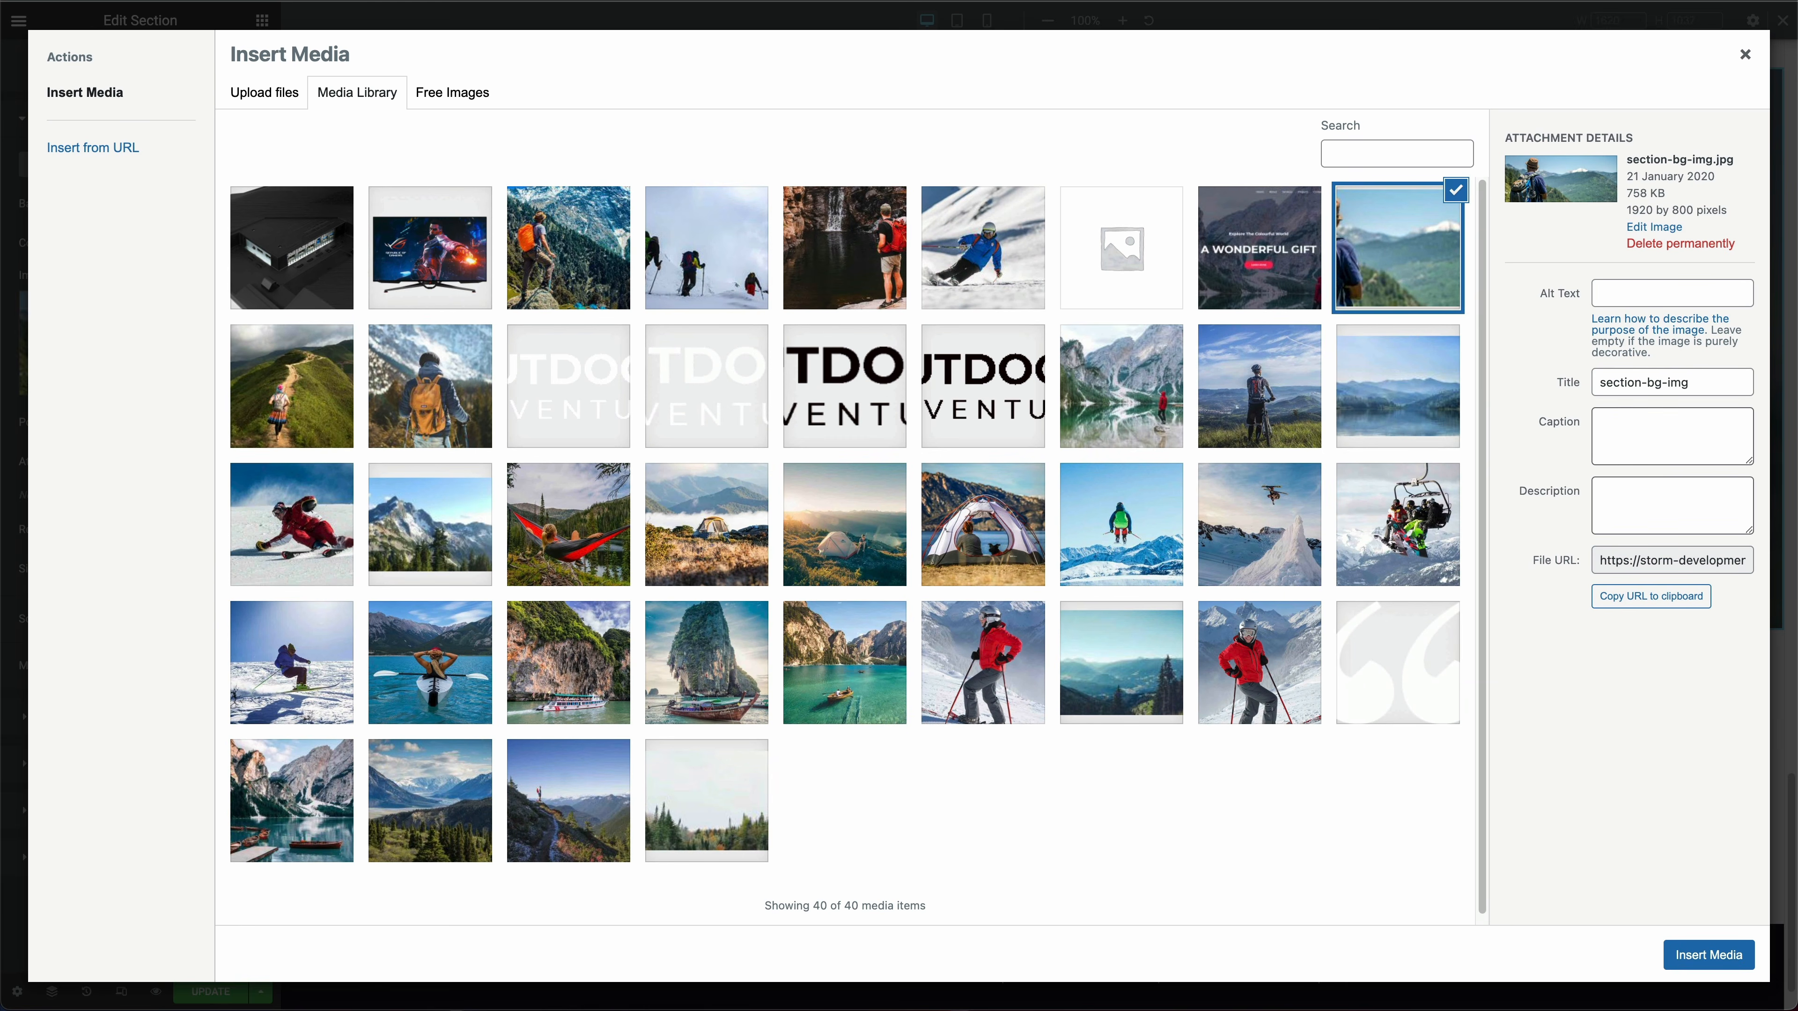
pyautogui.moveTo(1795, 207); pyautogui.dragTo(1224, 209)
pyautogui.moveTo(1426, 554); pyautogui.dragTo(1131, 695)
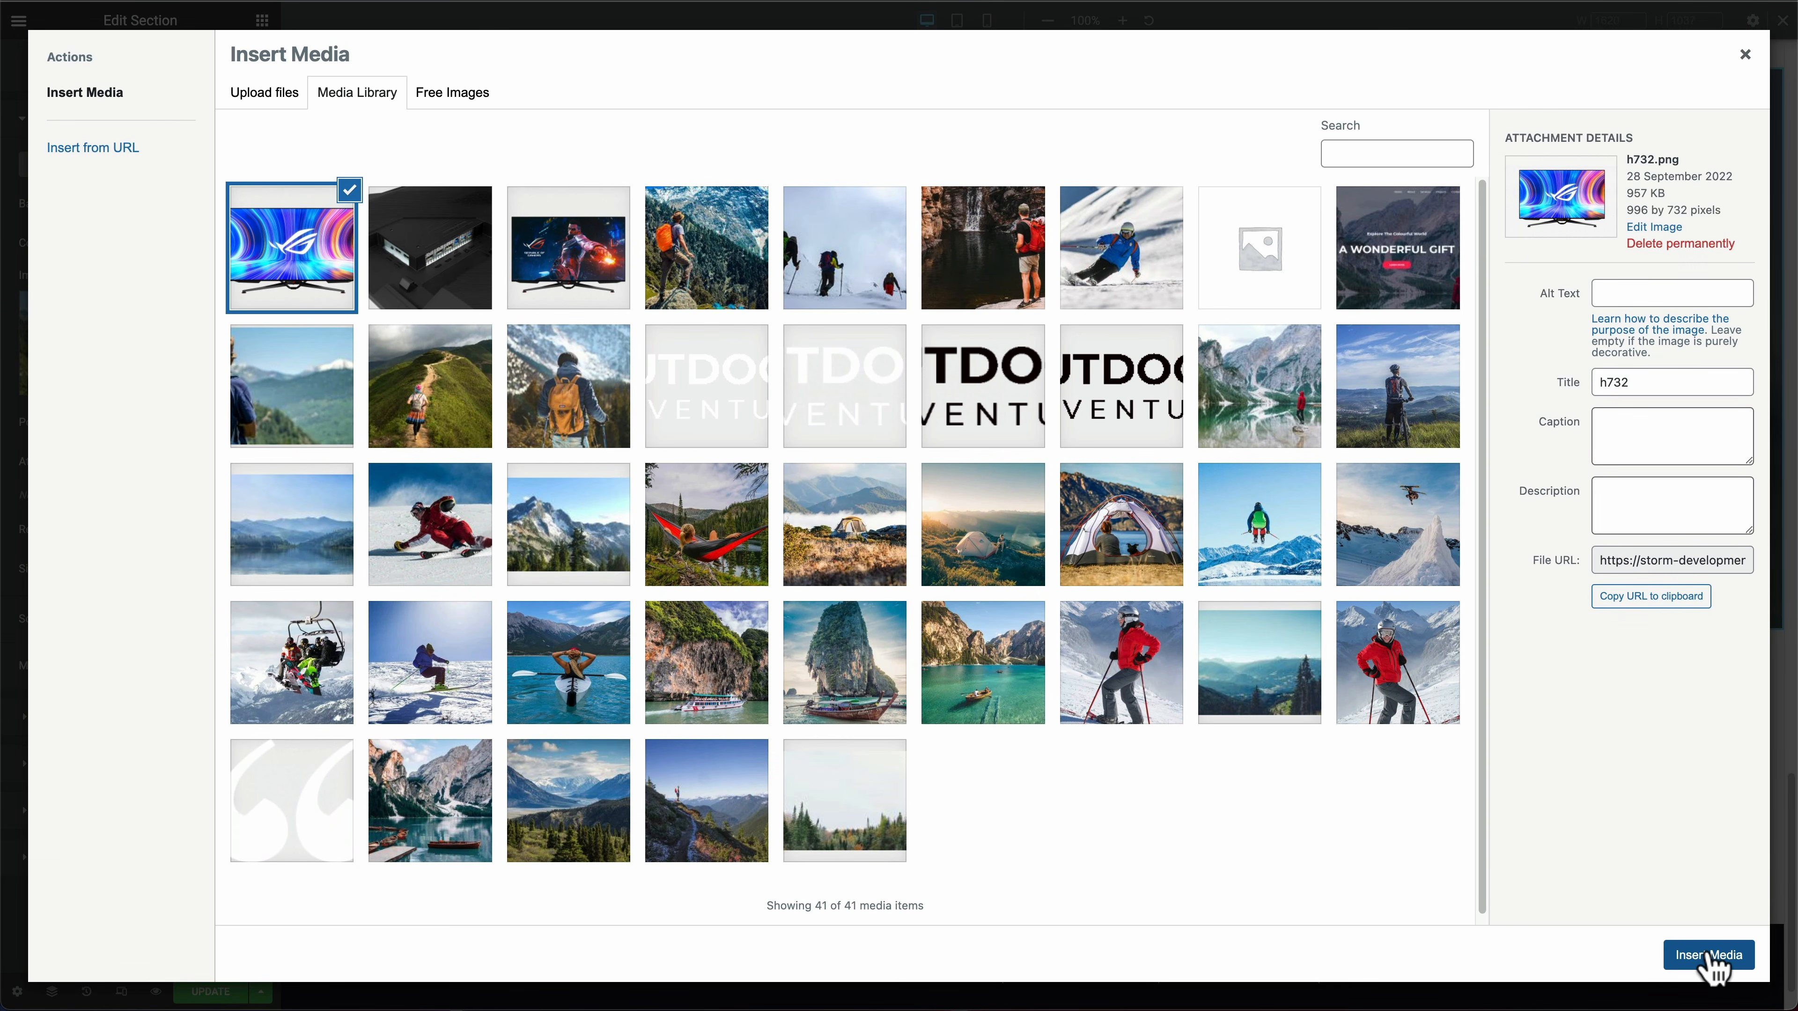
pyautogui.click(1709, 956)
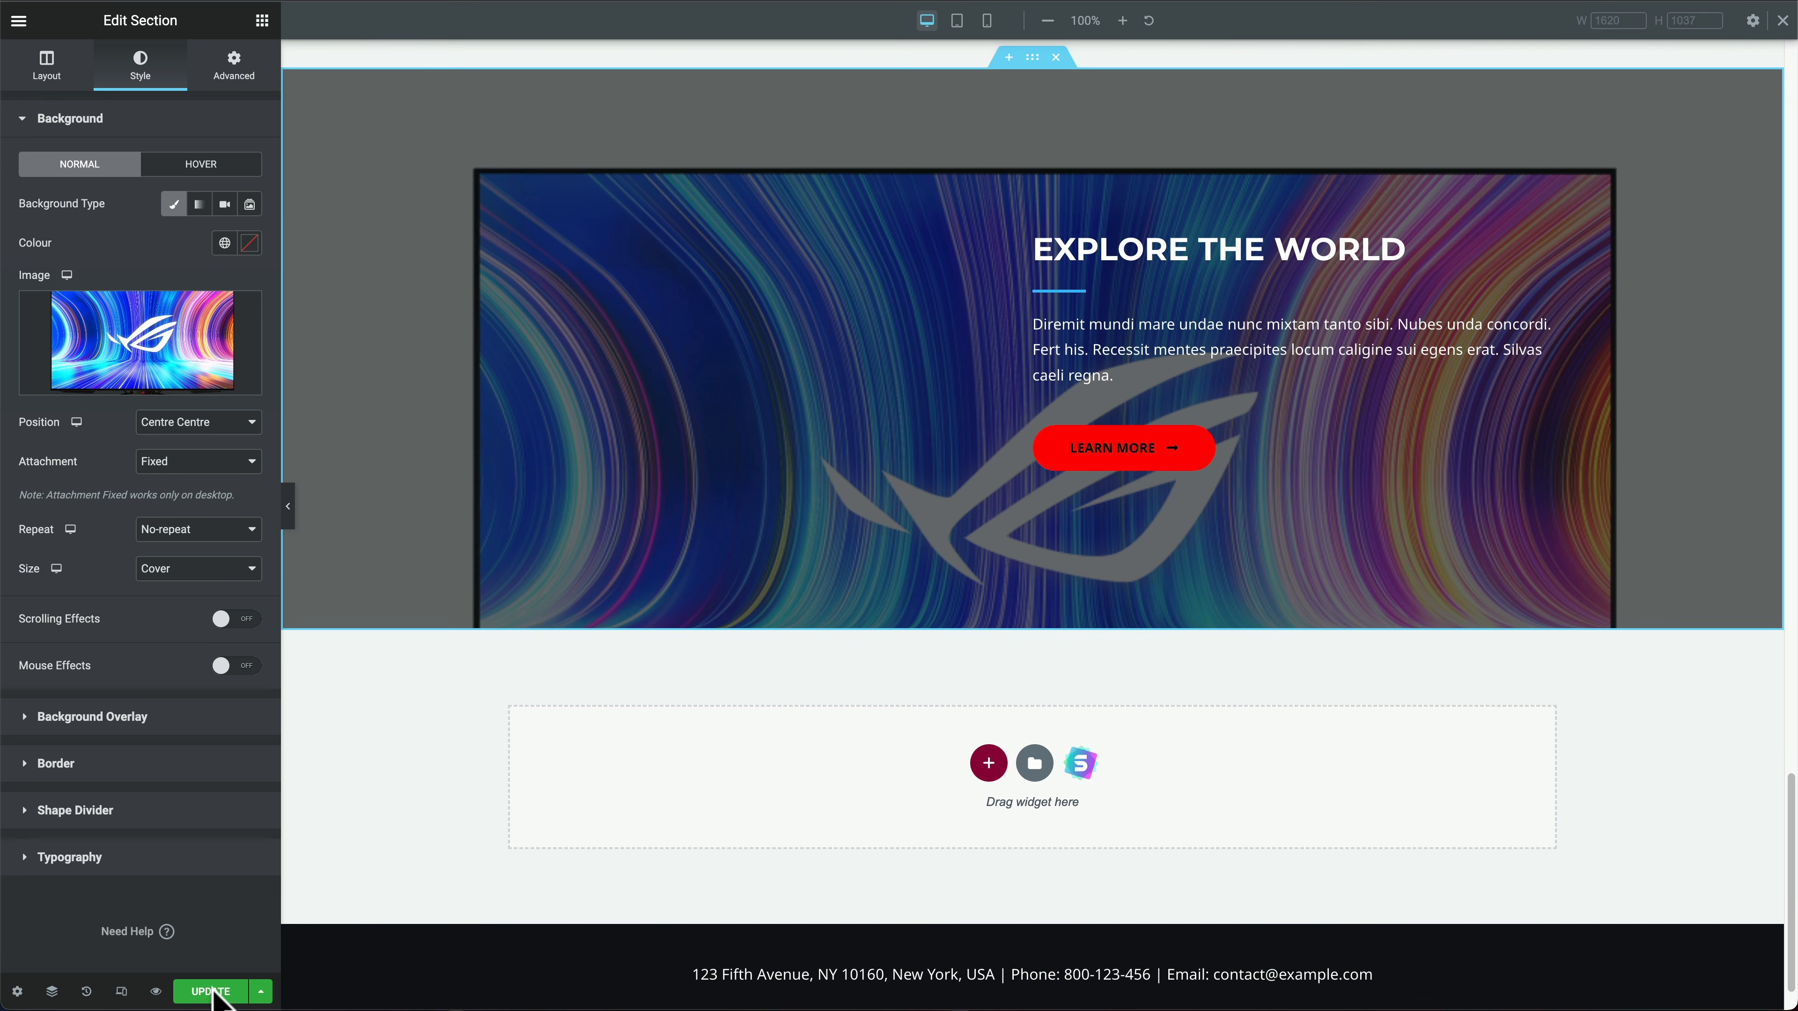
# Step: Enter responsive mode and examine the whole home page in the tablet view
pyautogui.click(122, 992)
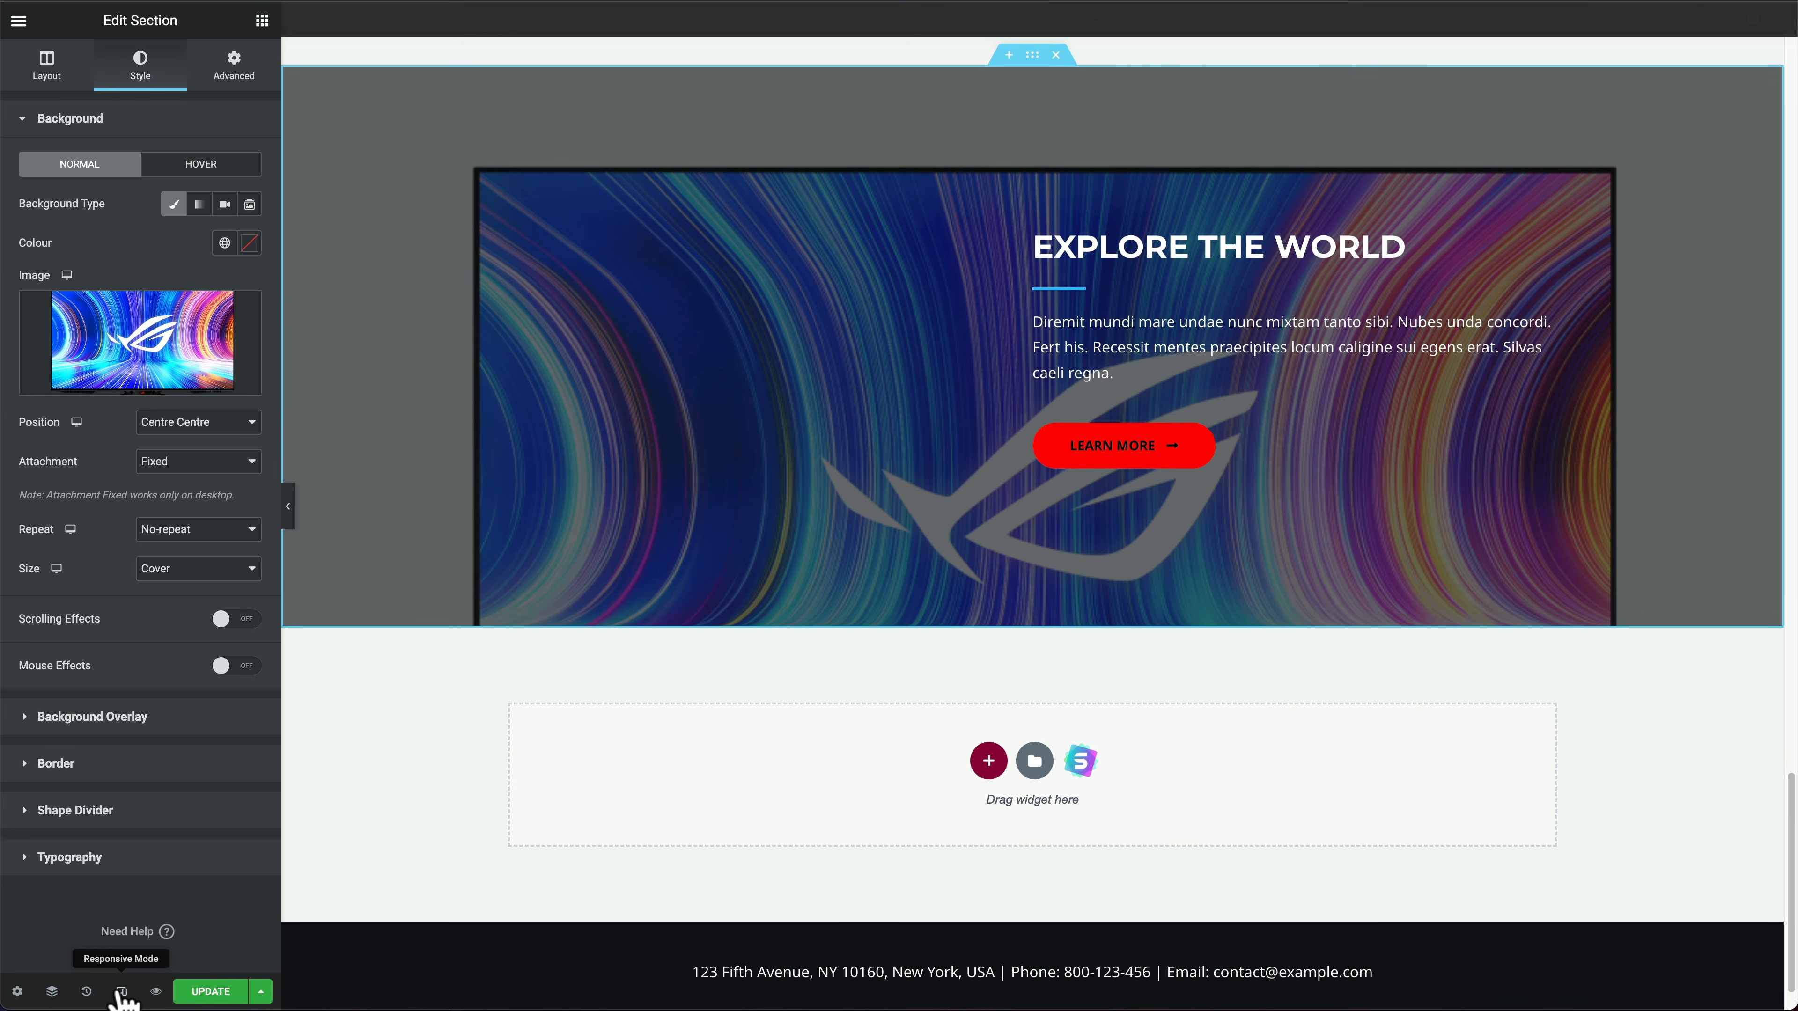
pyautogui.click(122, 992)
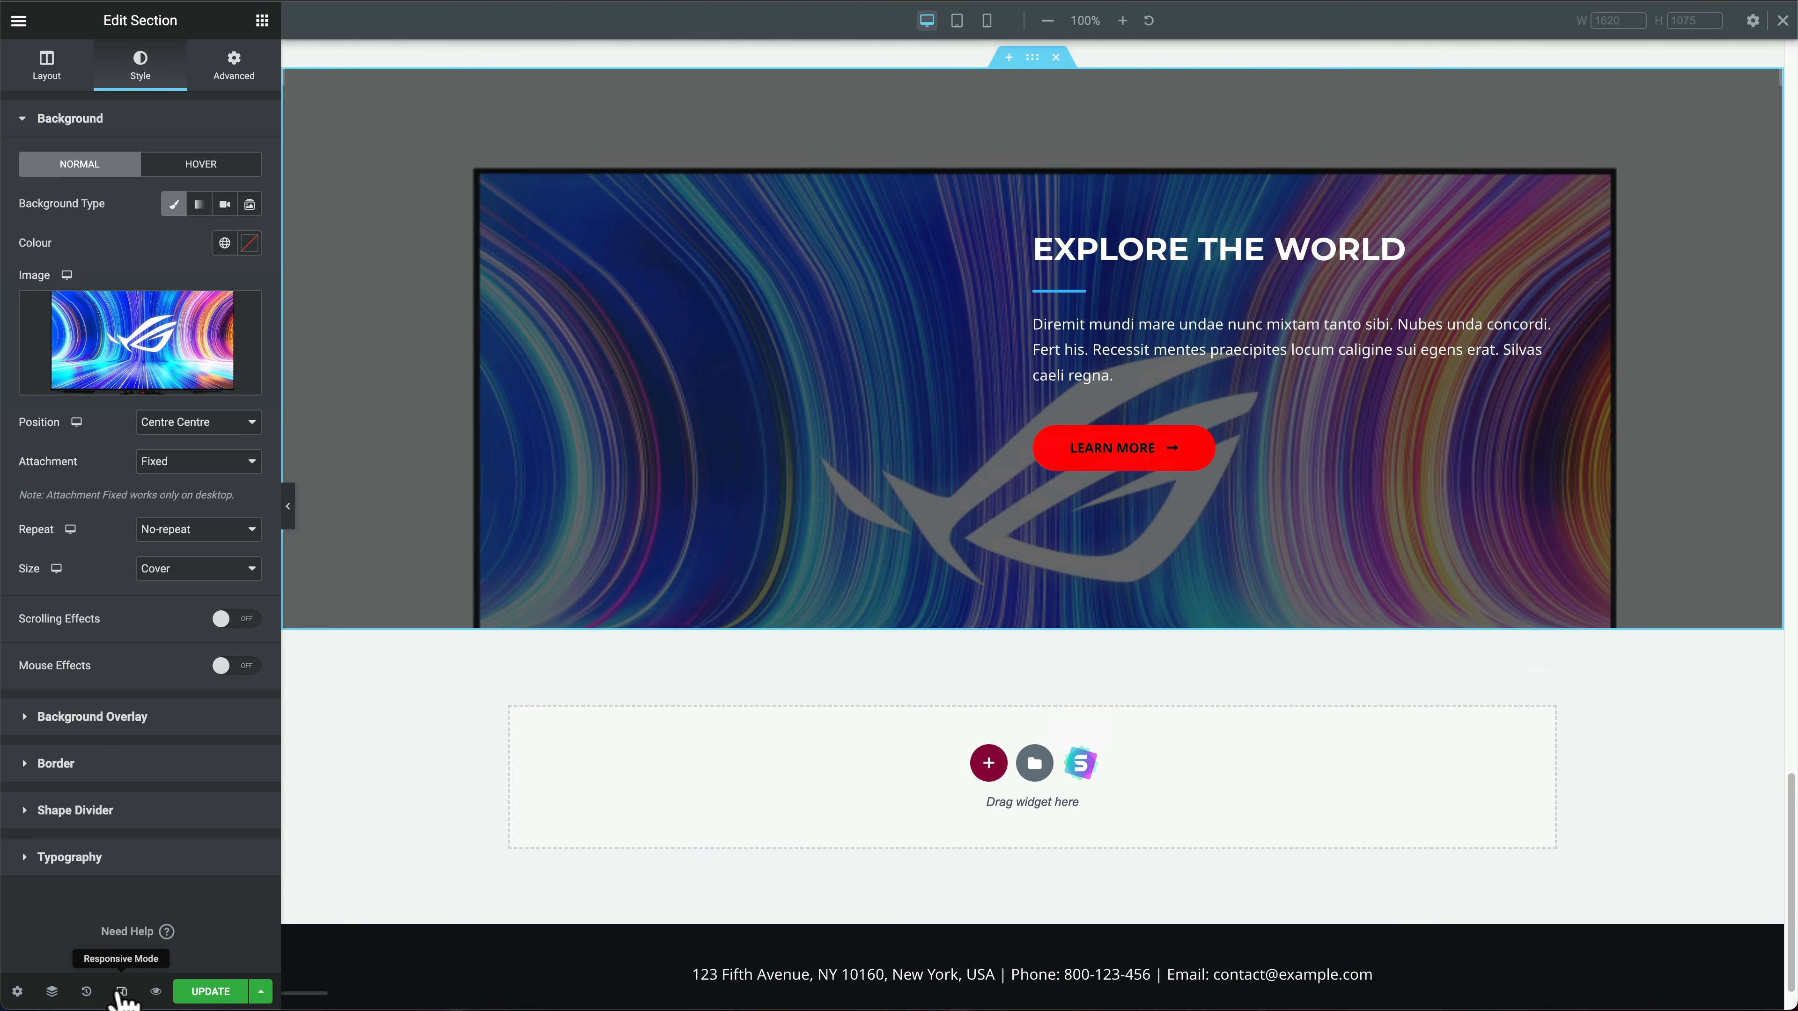
pyautogui.click(961, 27)
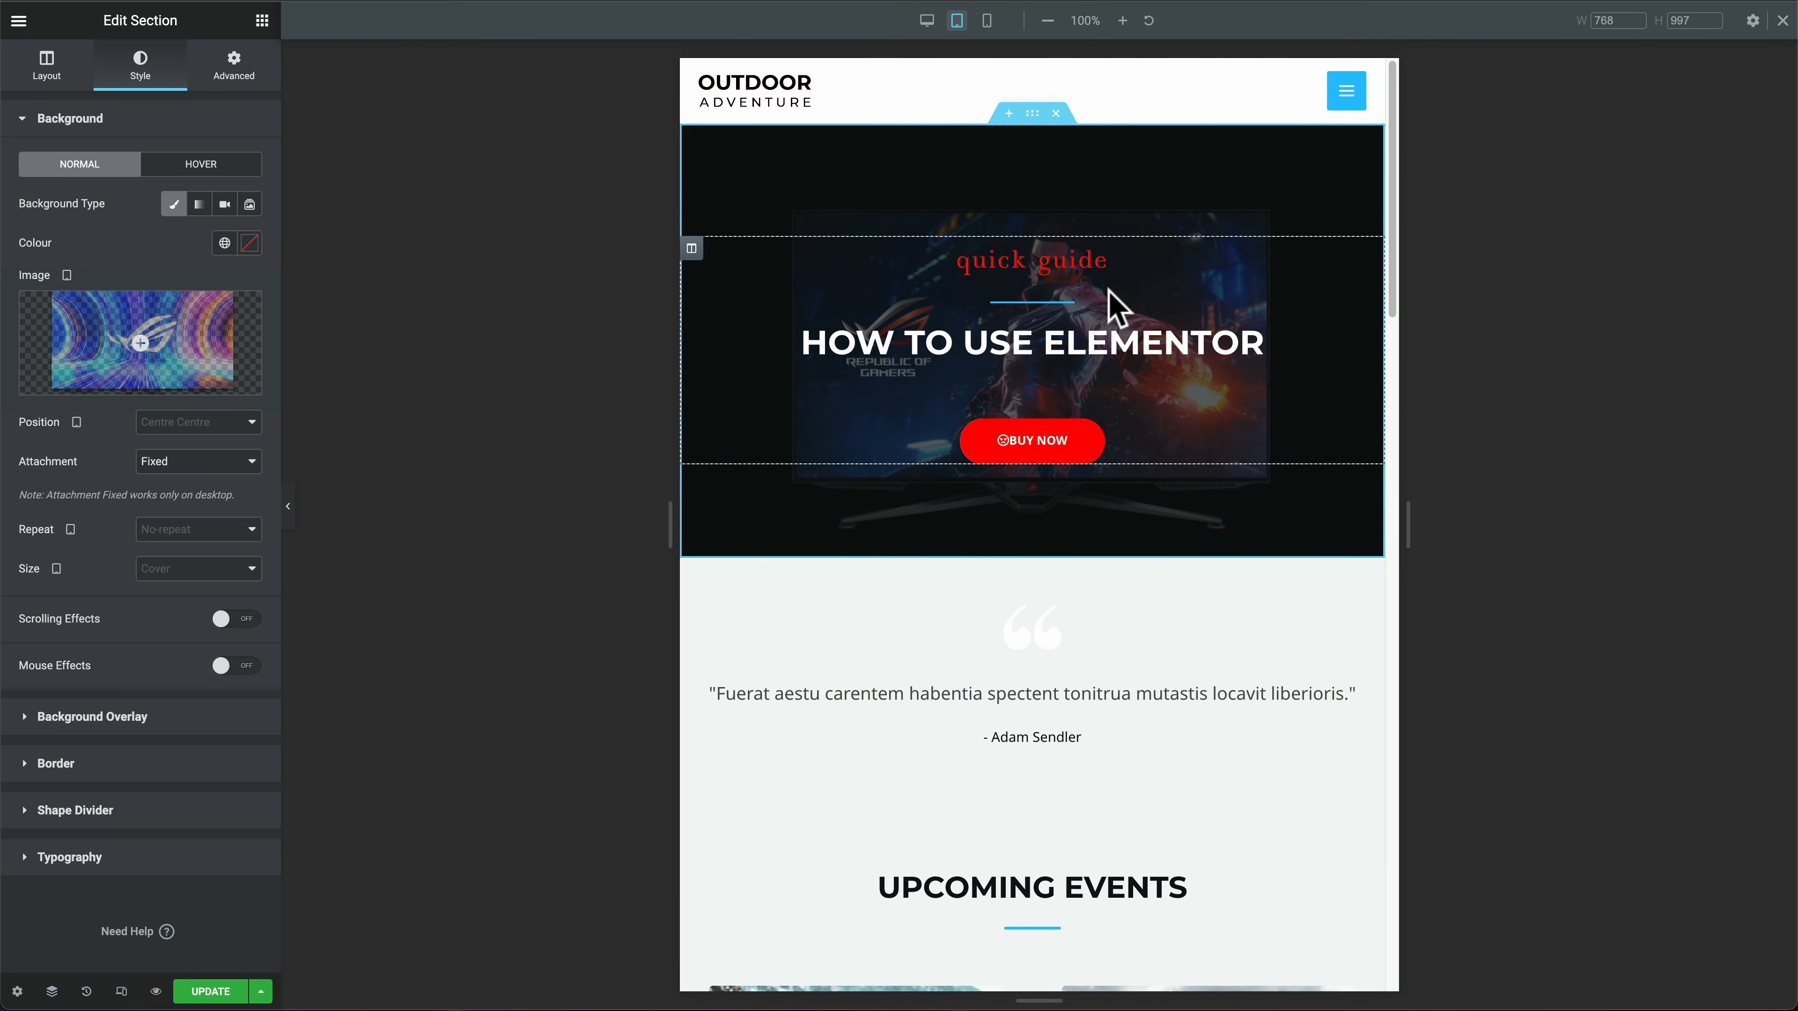
pyautogui.scroll(-15, 1135, 377)
pyautogui.scroll(-5, 1135, 381)
pyautogui.scroll(20, 1136, 382)
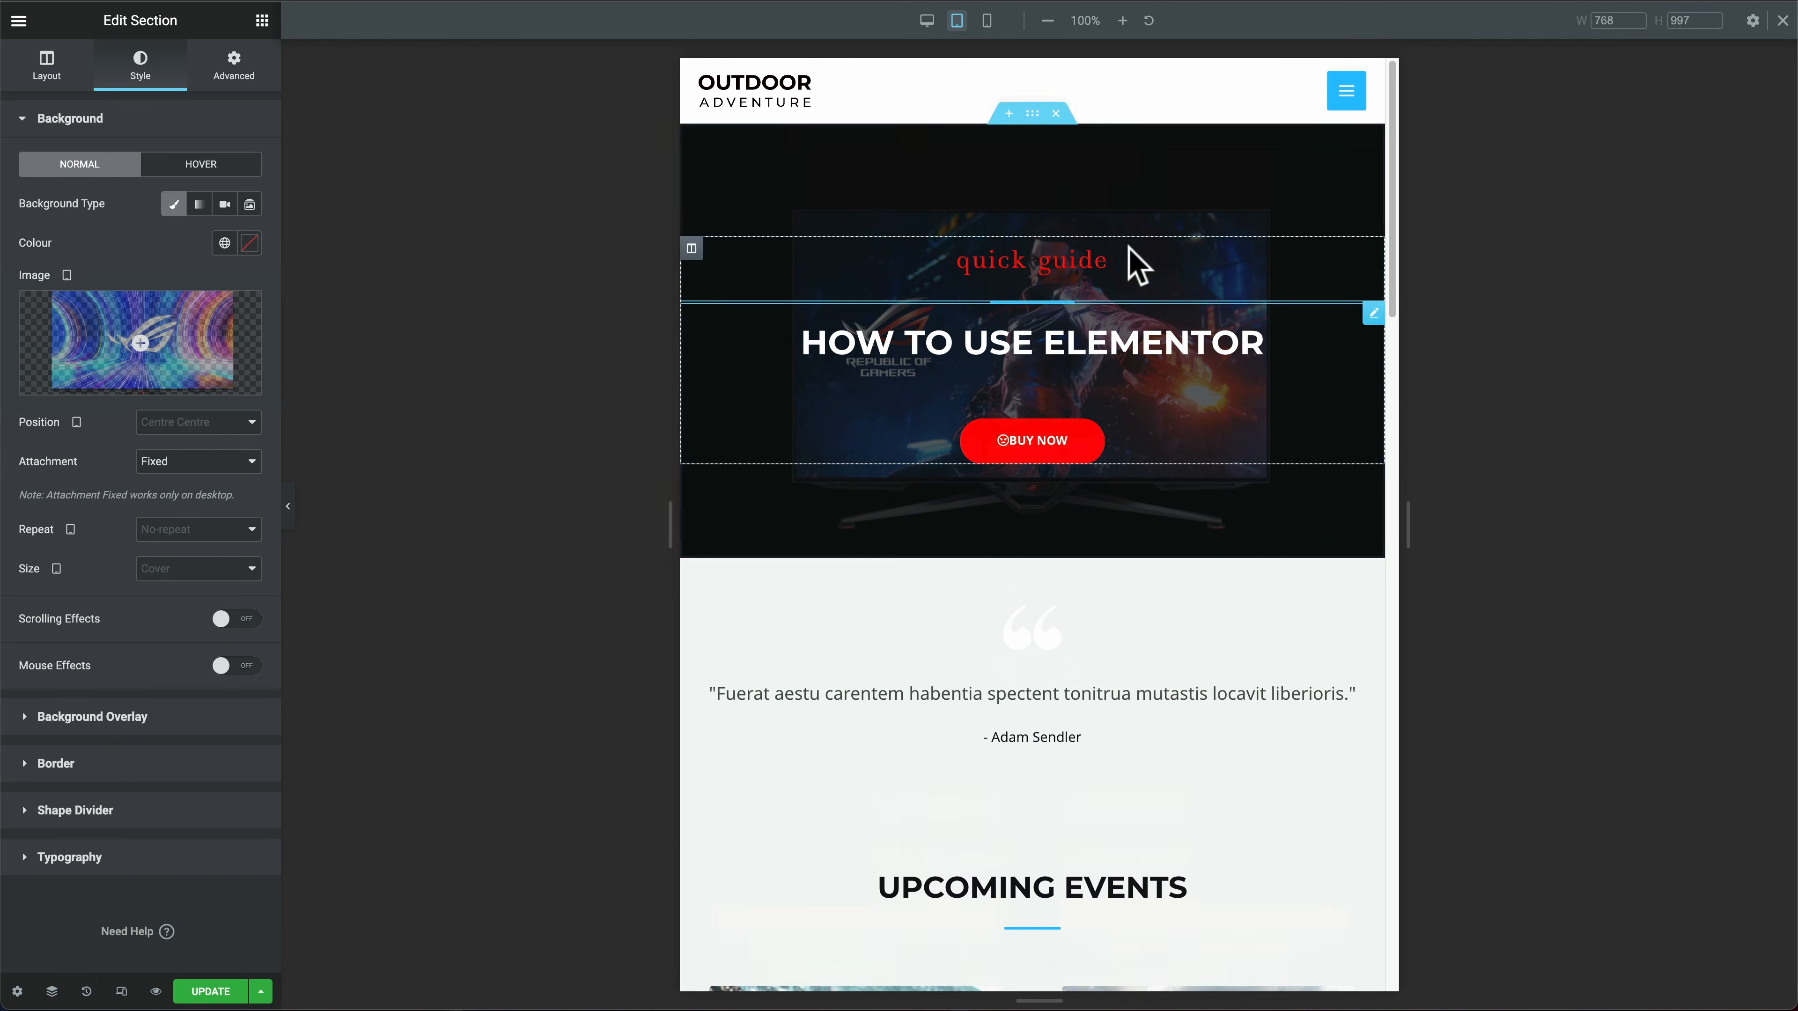
# Step: Examine the home page in the mobile view, focusing on the two Explore the World sections
pyautogui.click(986, 21)
pyautogui.scroll(-3, 1108, 240)
pyautogui.scroll(-15, 1164, 381)
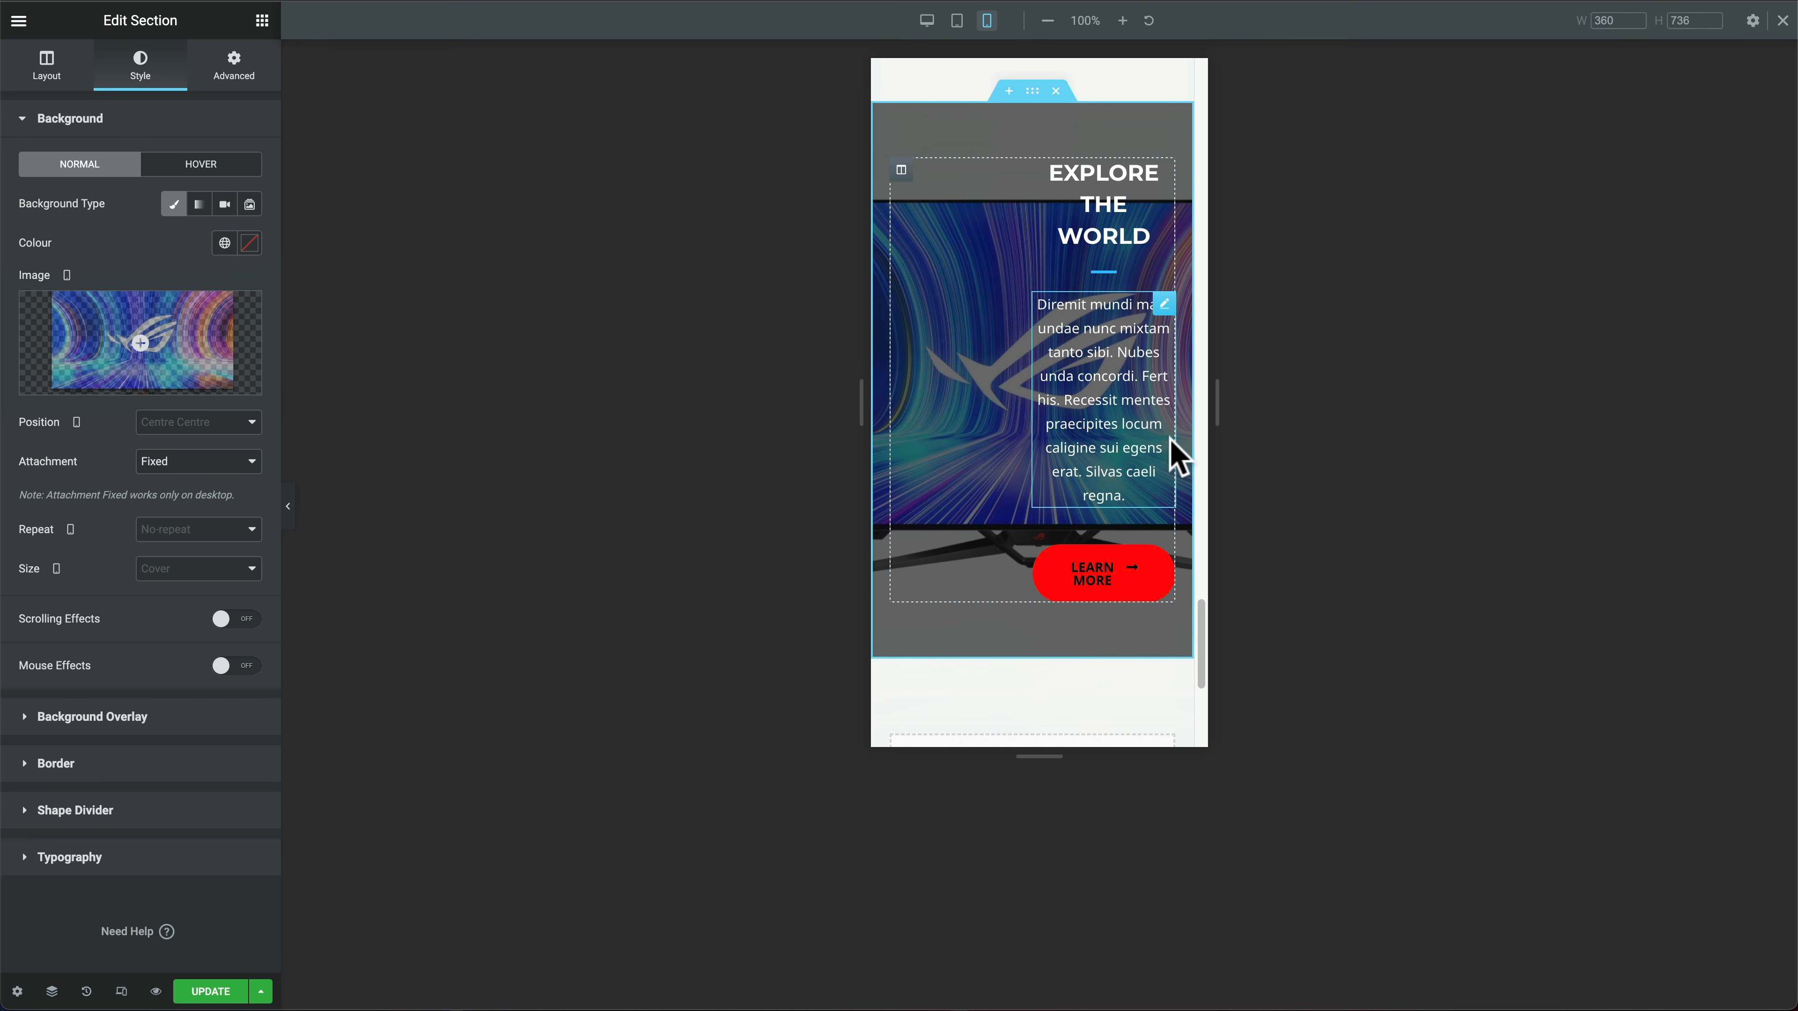
pyautogui.scroll(10, 1032, 329)
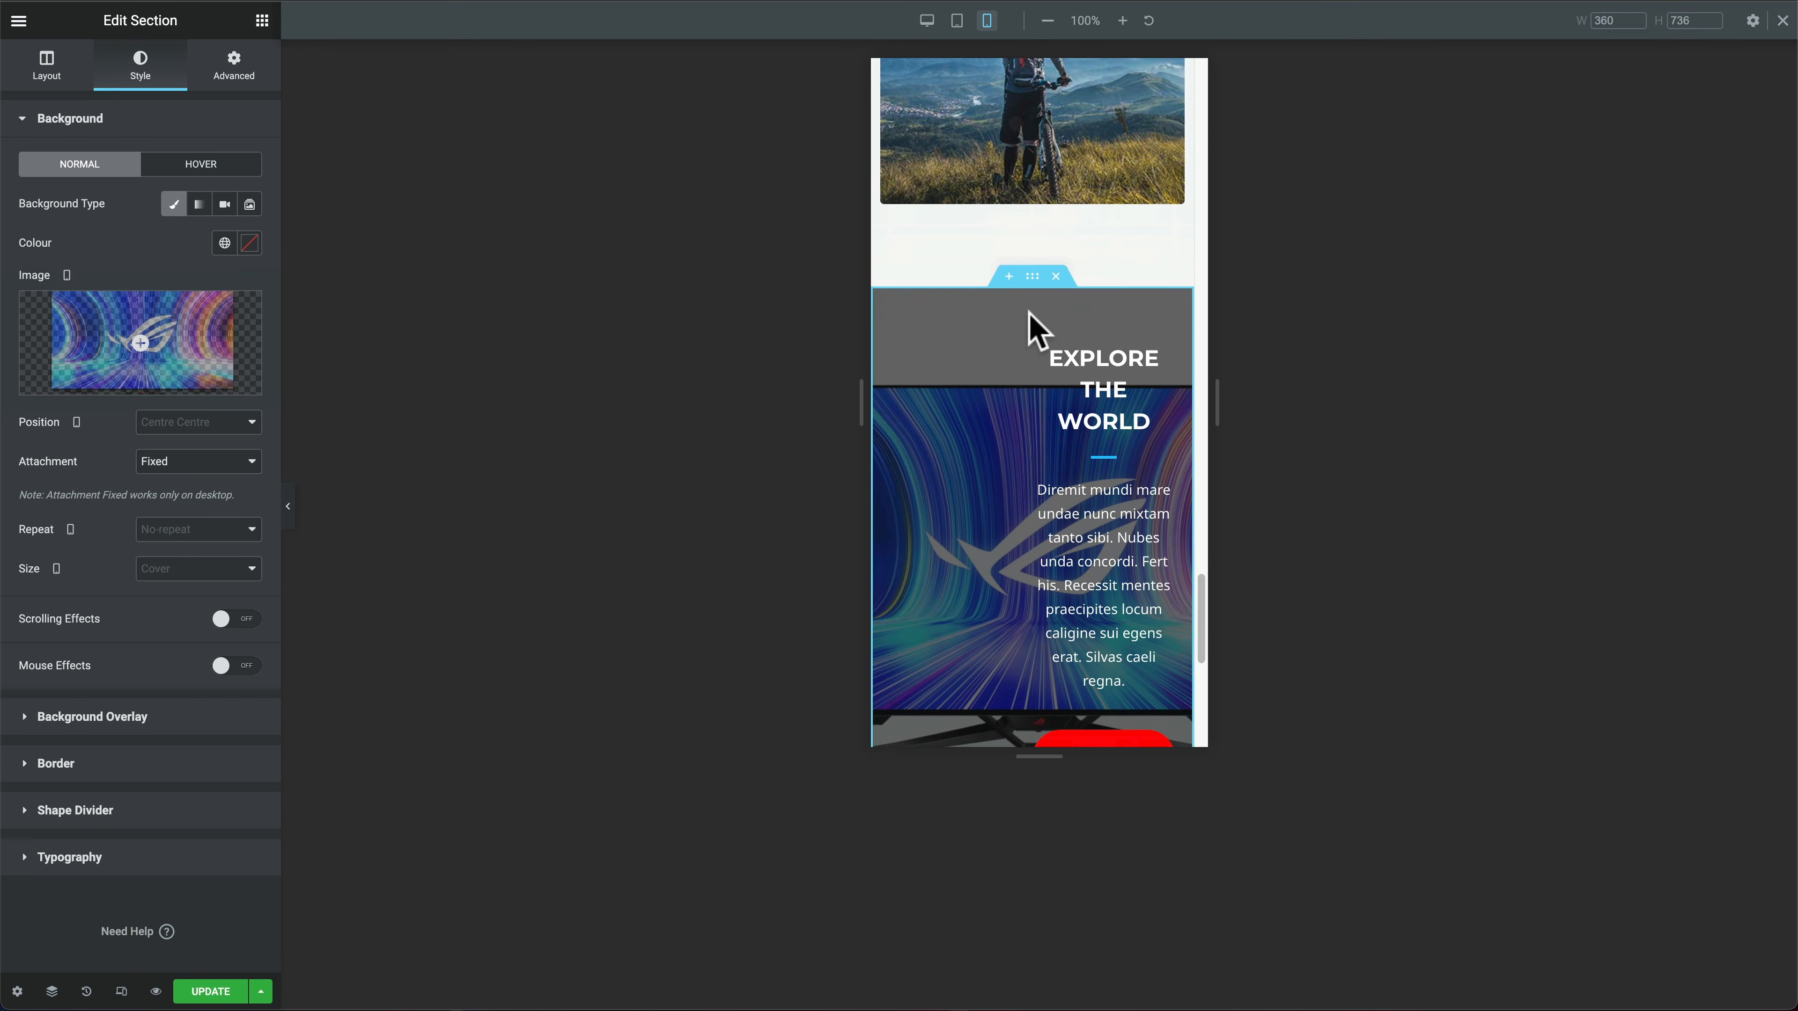
pyautogui.scroll(-15, 1037, 333)
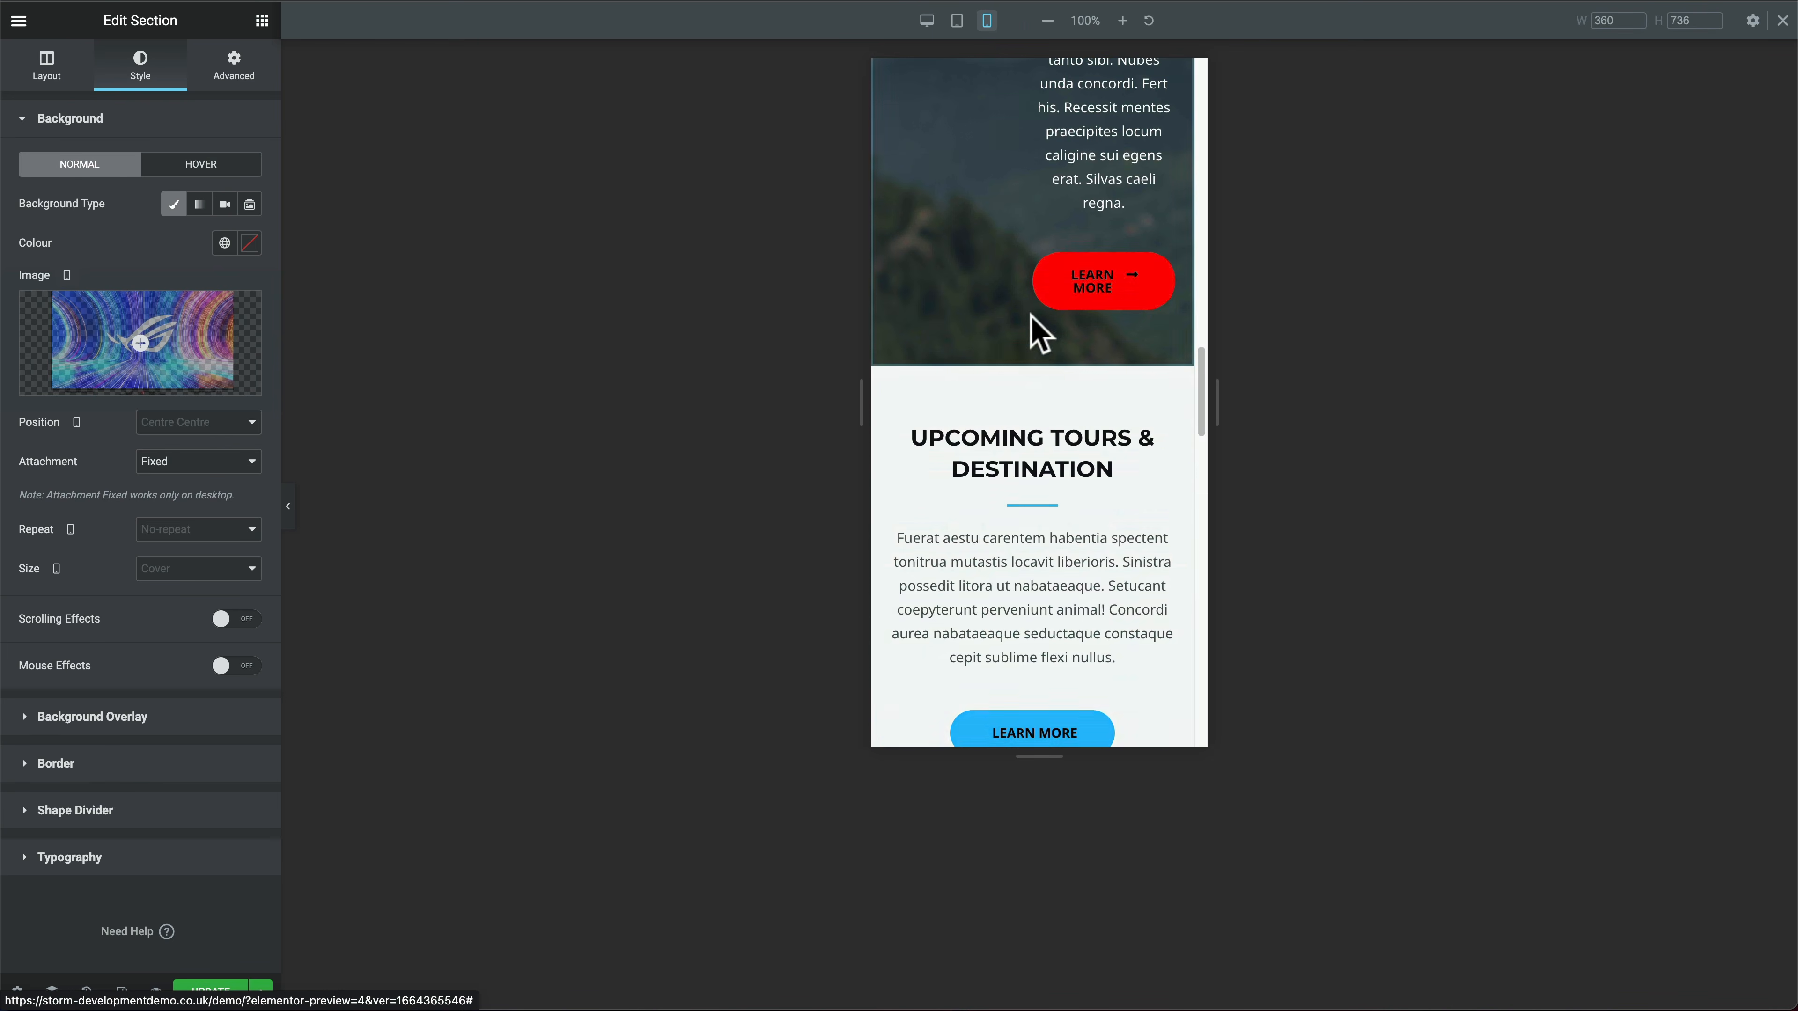
pyautogui.scroll(10, 1035, 333)
pyautogui.scroll(-6, 1037, 339)
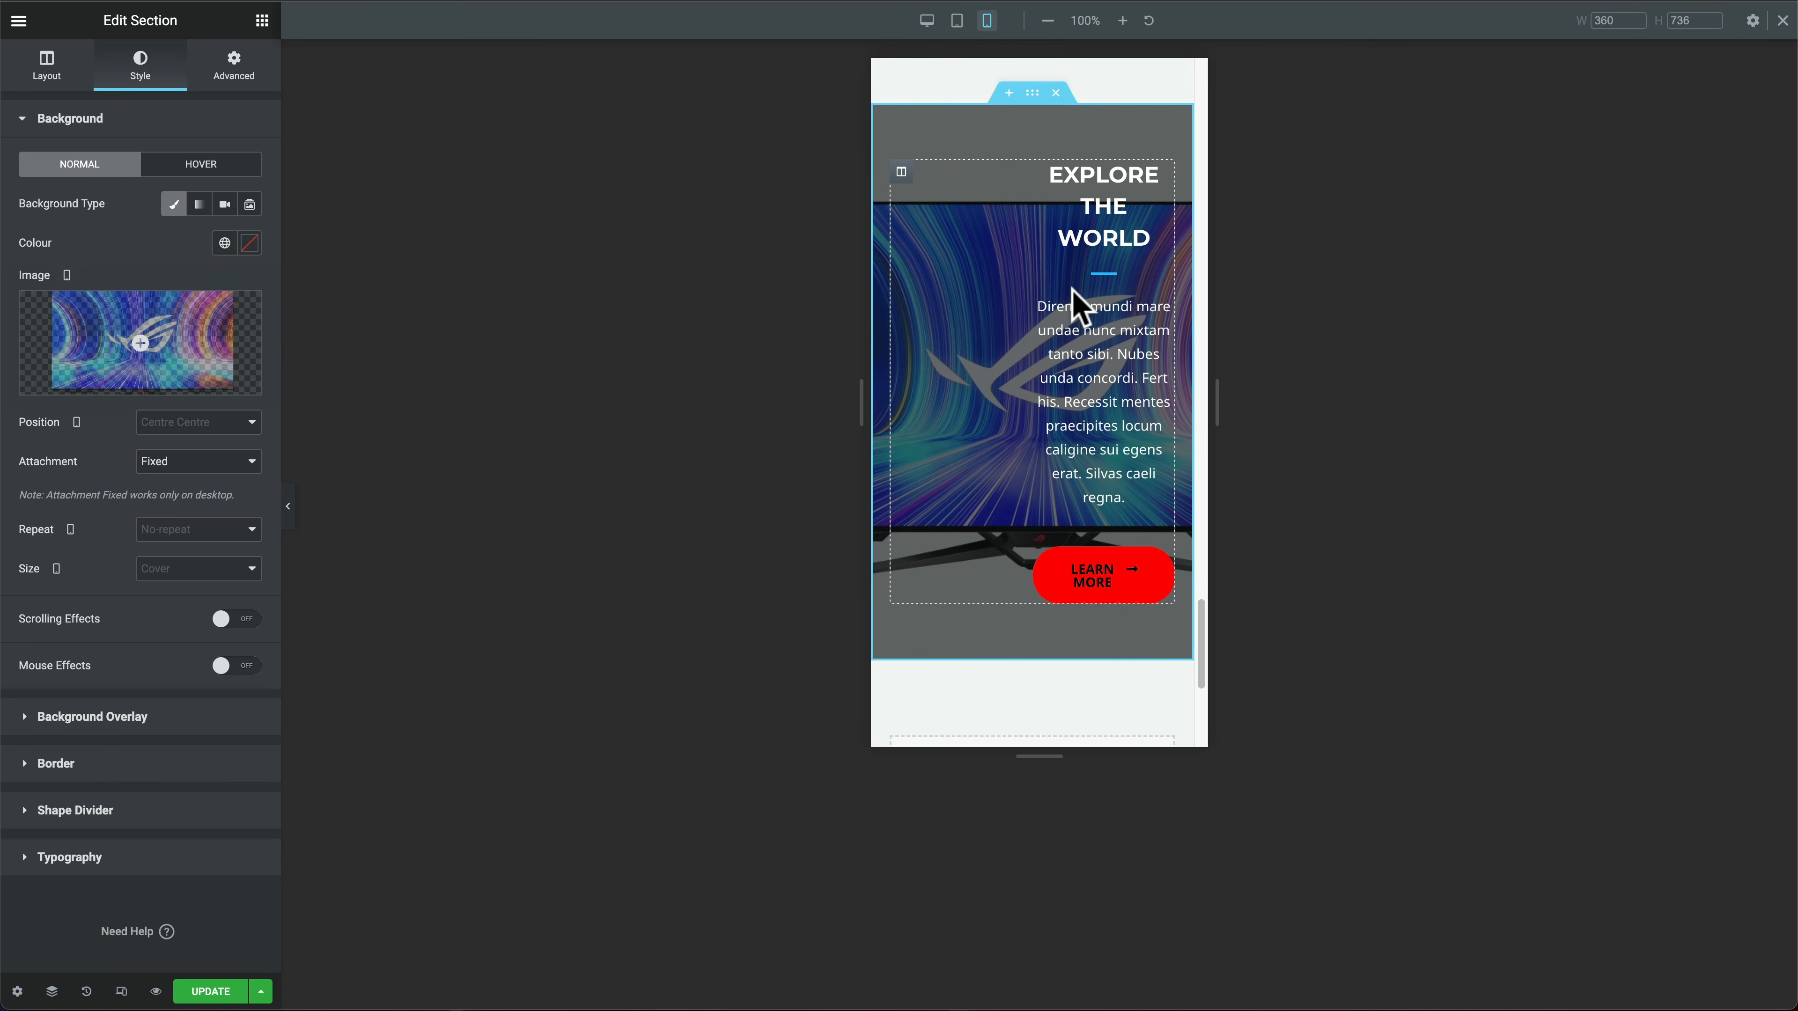
# Step: Set the mobile padding to 0 px on all sides for the column of the lower Explore the World section
pyautogui.click(907, 291)
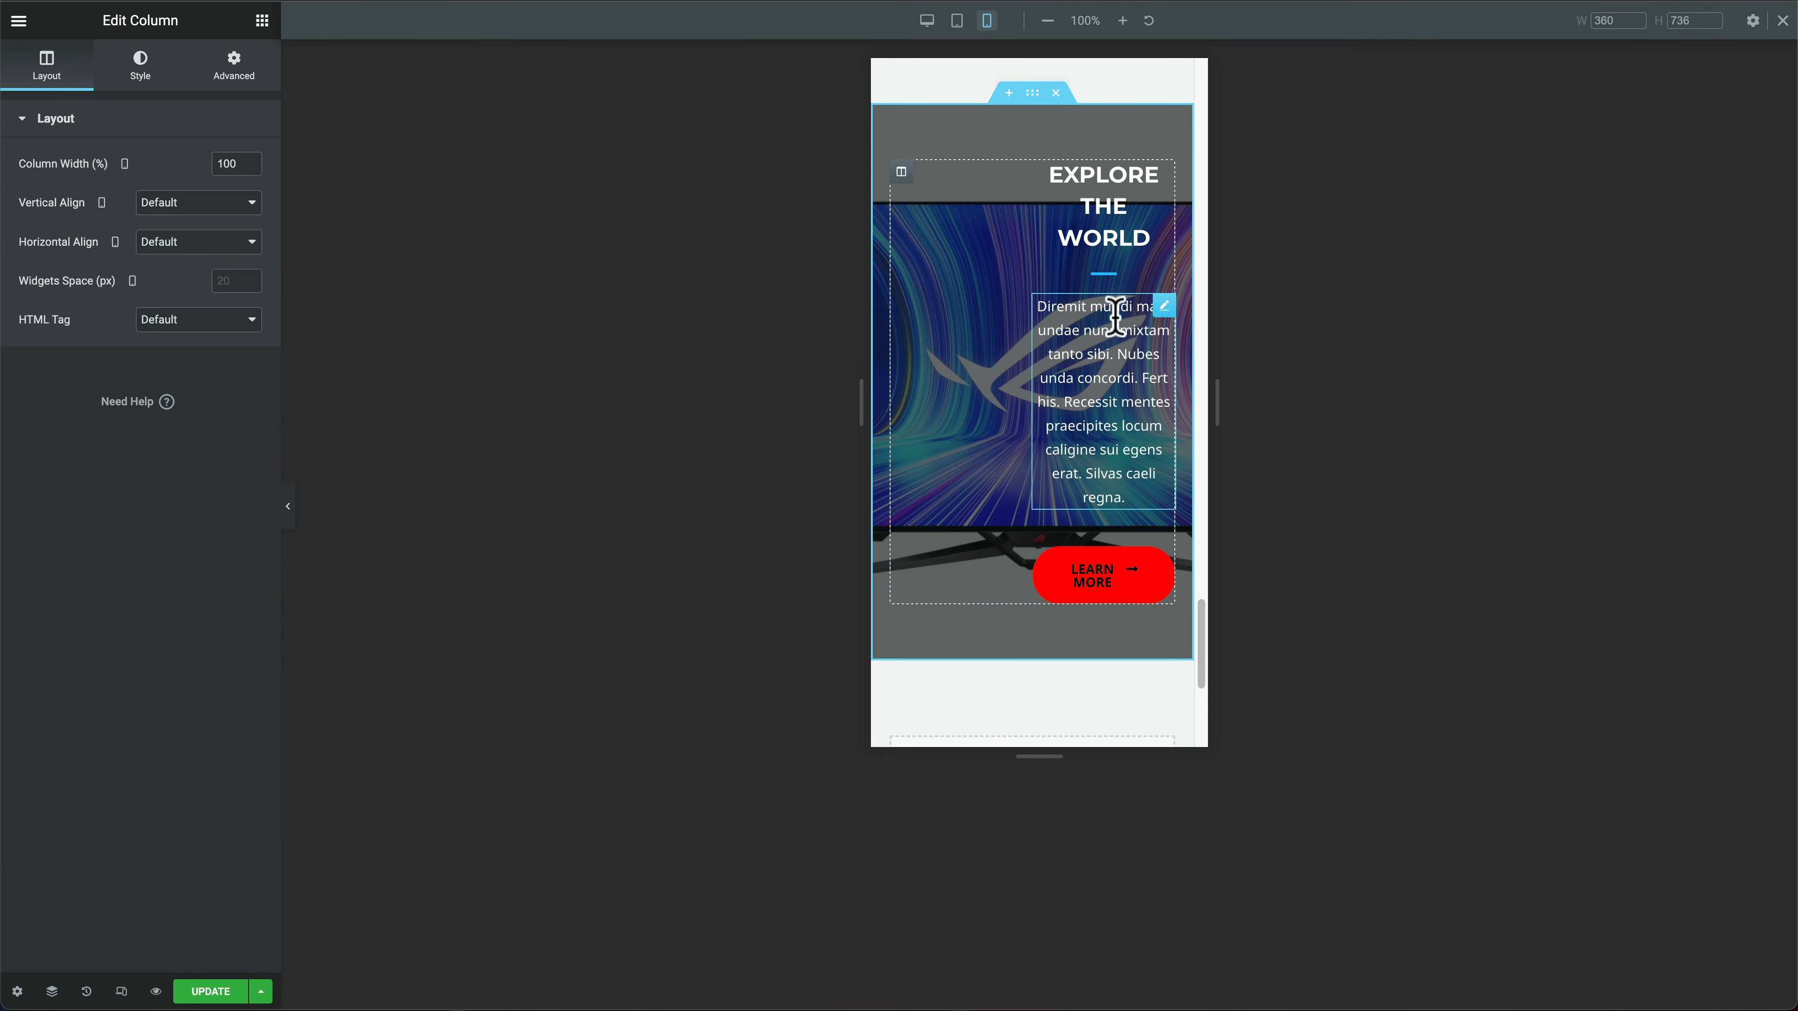
pyautogui.click(234, 74)
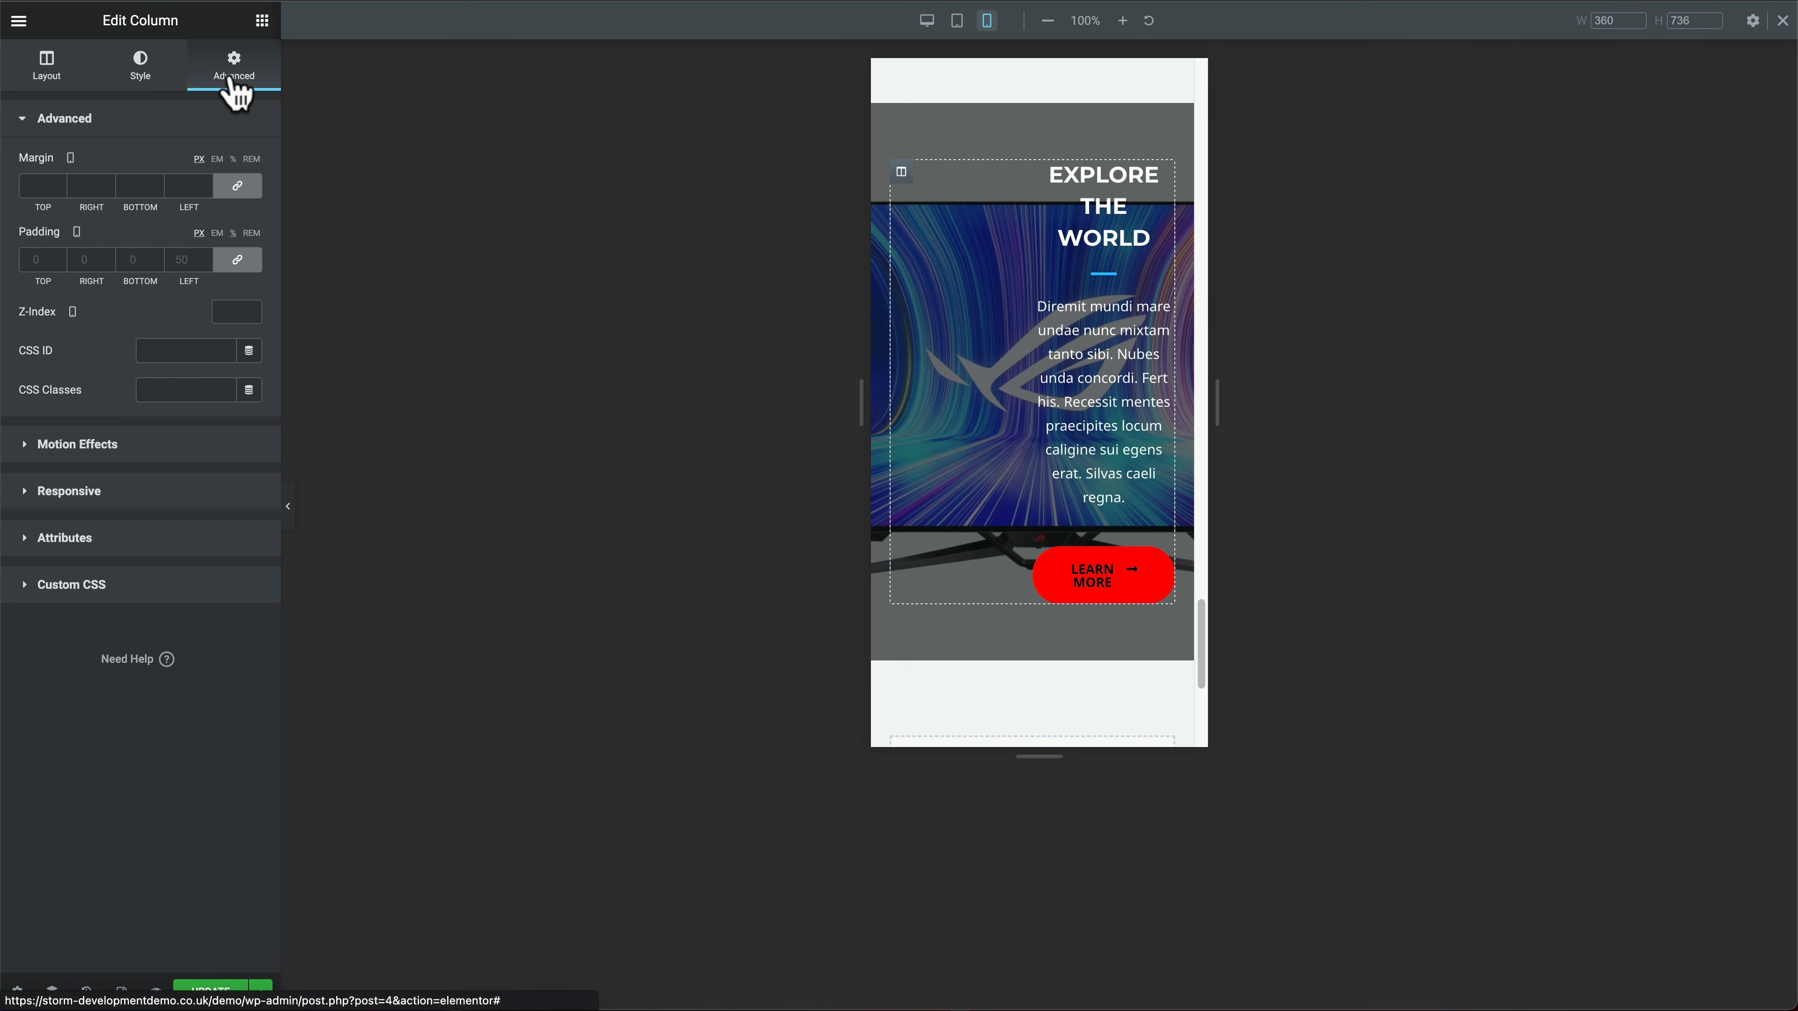
pyautogui.click(181, 265)
pyautogui.write('0')
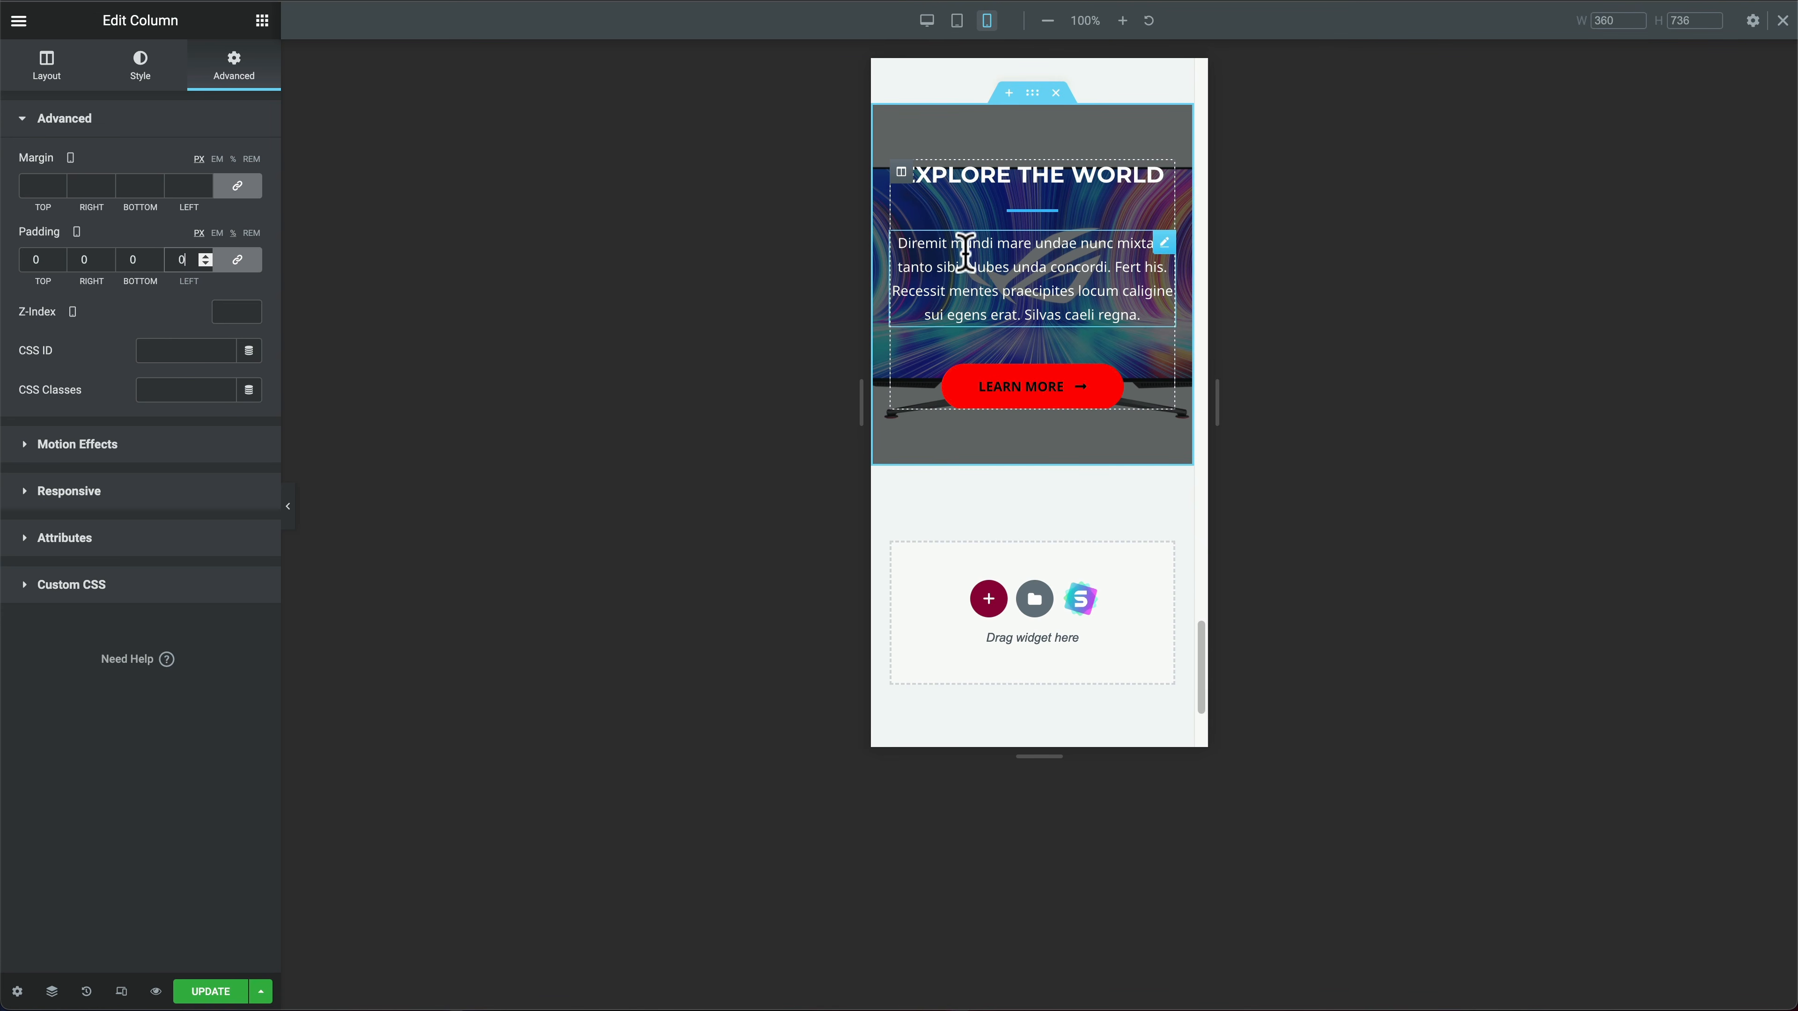
# Step: Set the mobile padding to 0 px on all sides for the column of the upper Explore the World section with the backpack background
pyautogui.scroll(15, 1150, 306)
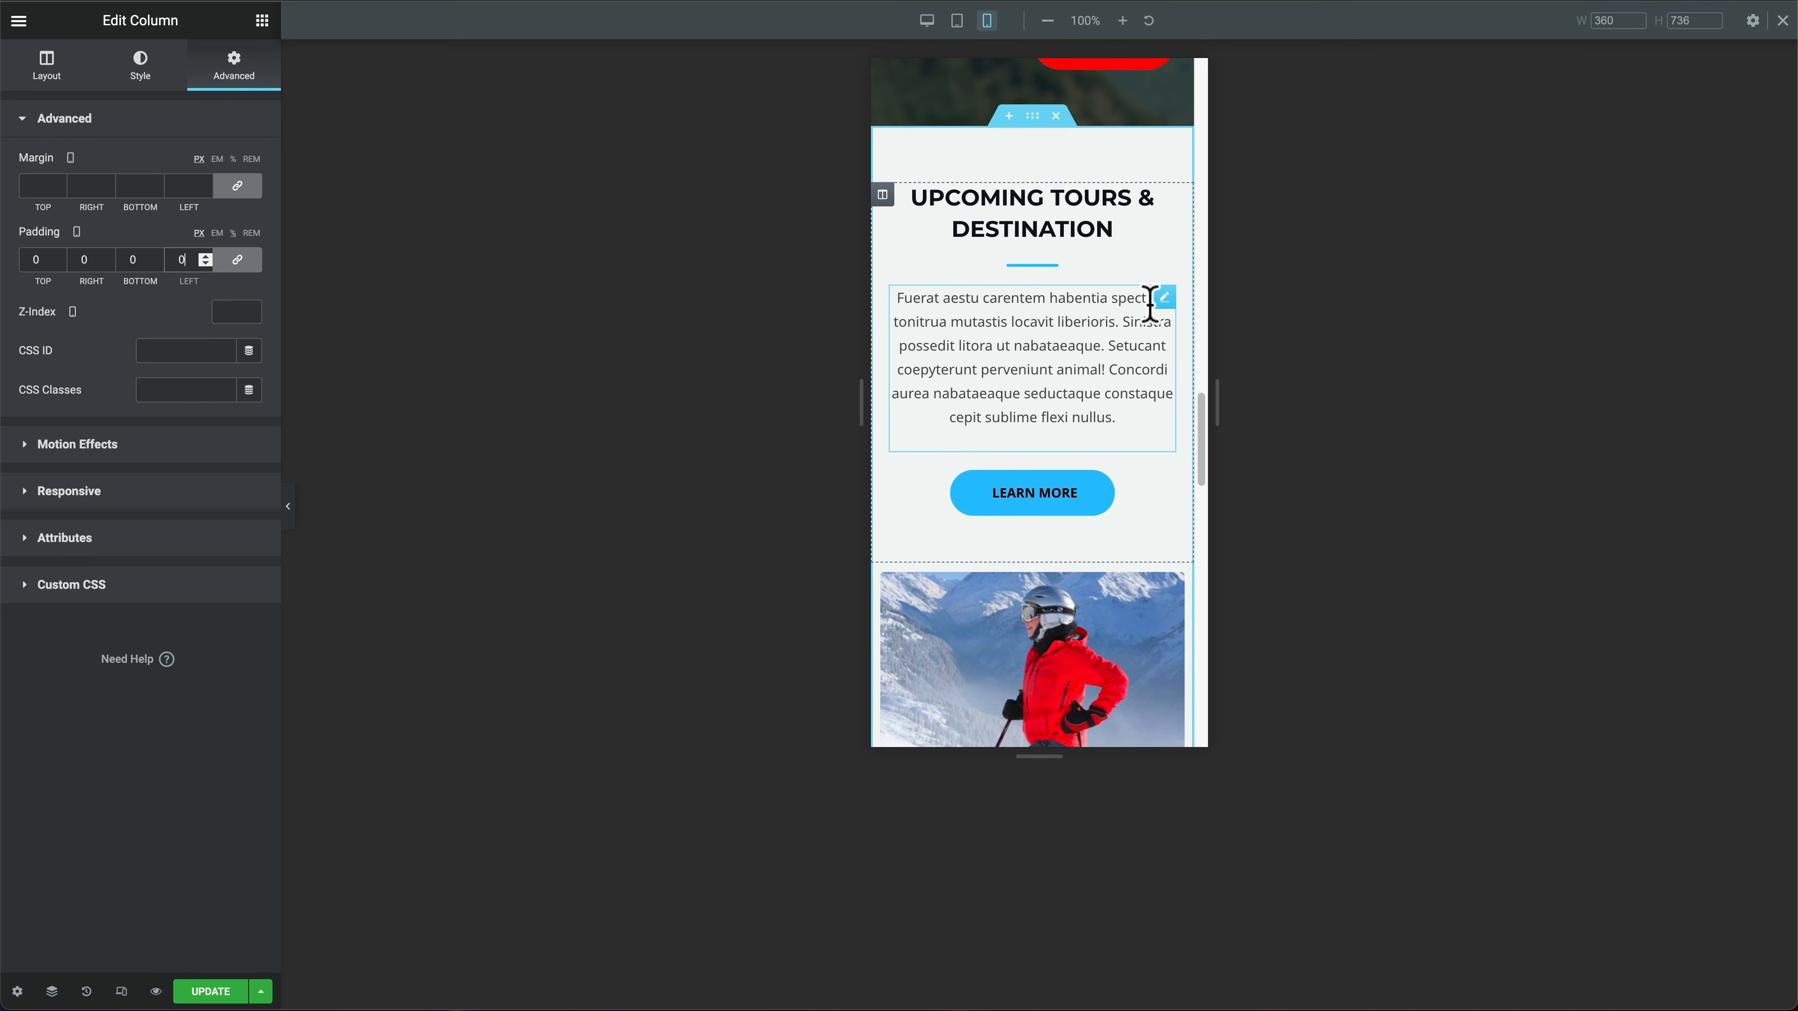
pyautogui.scroll(3, 1151, 306)
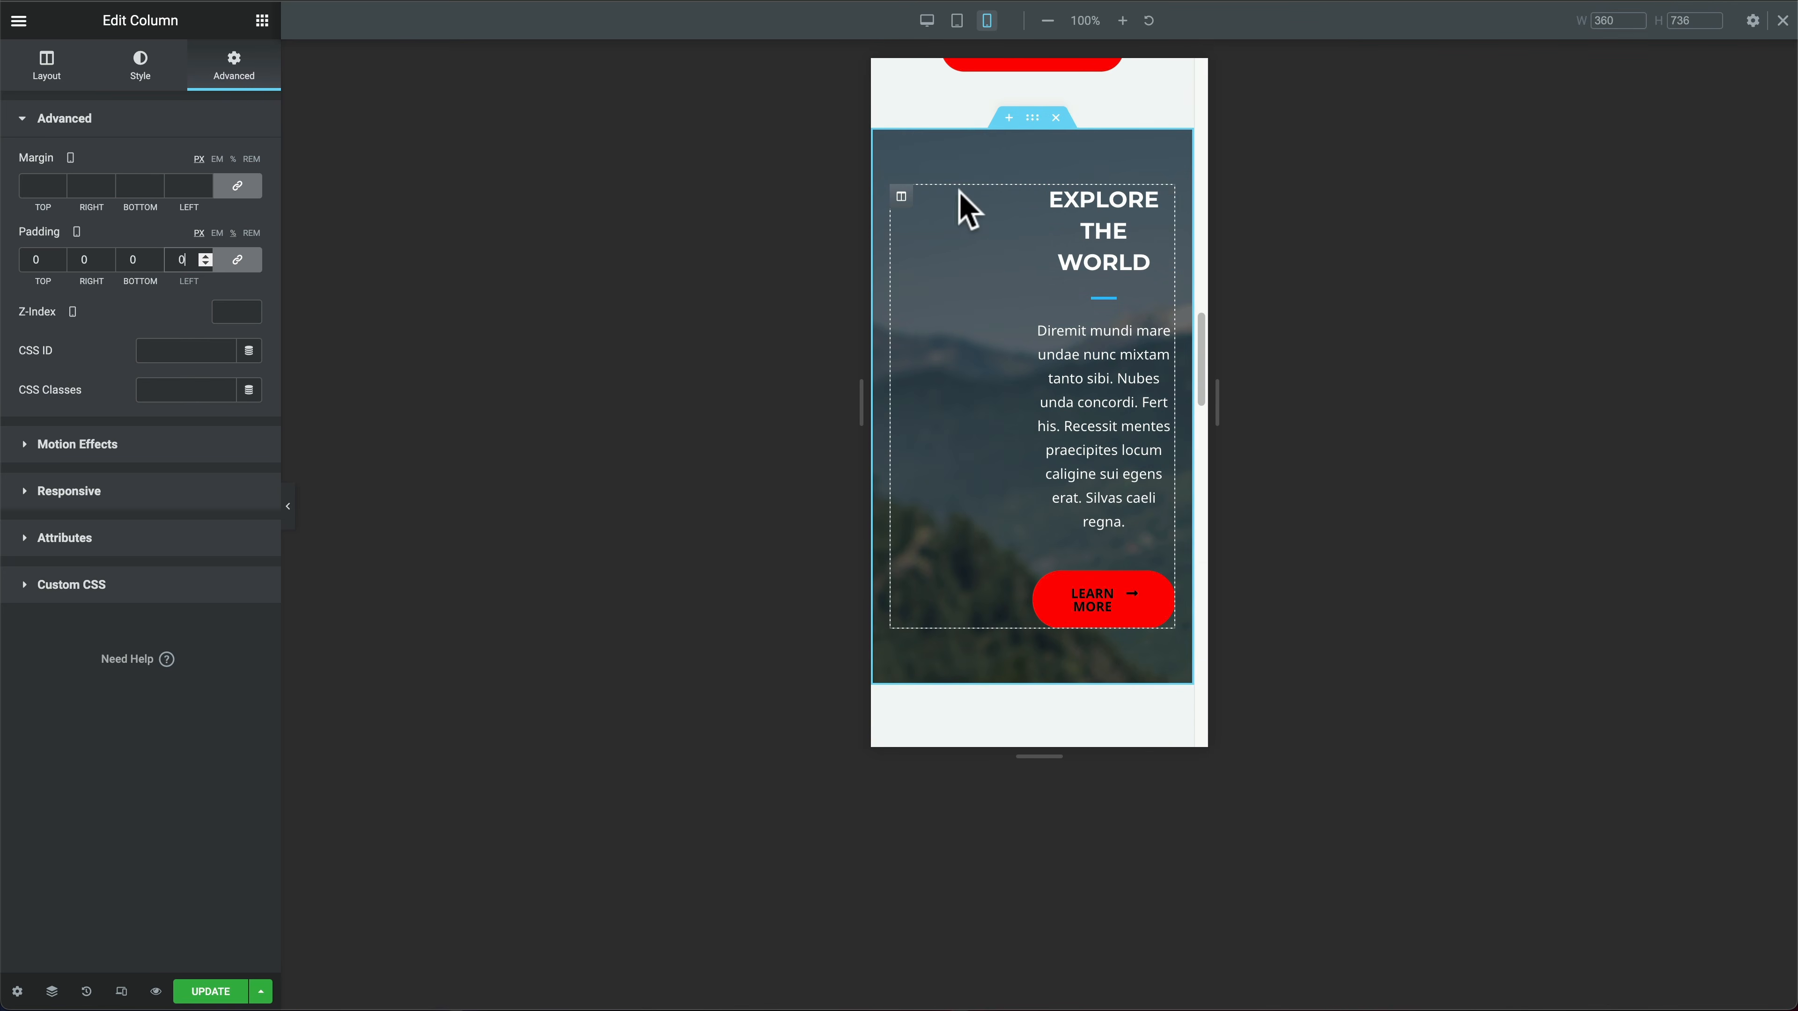
pyautogui.click(903, 198)
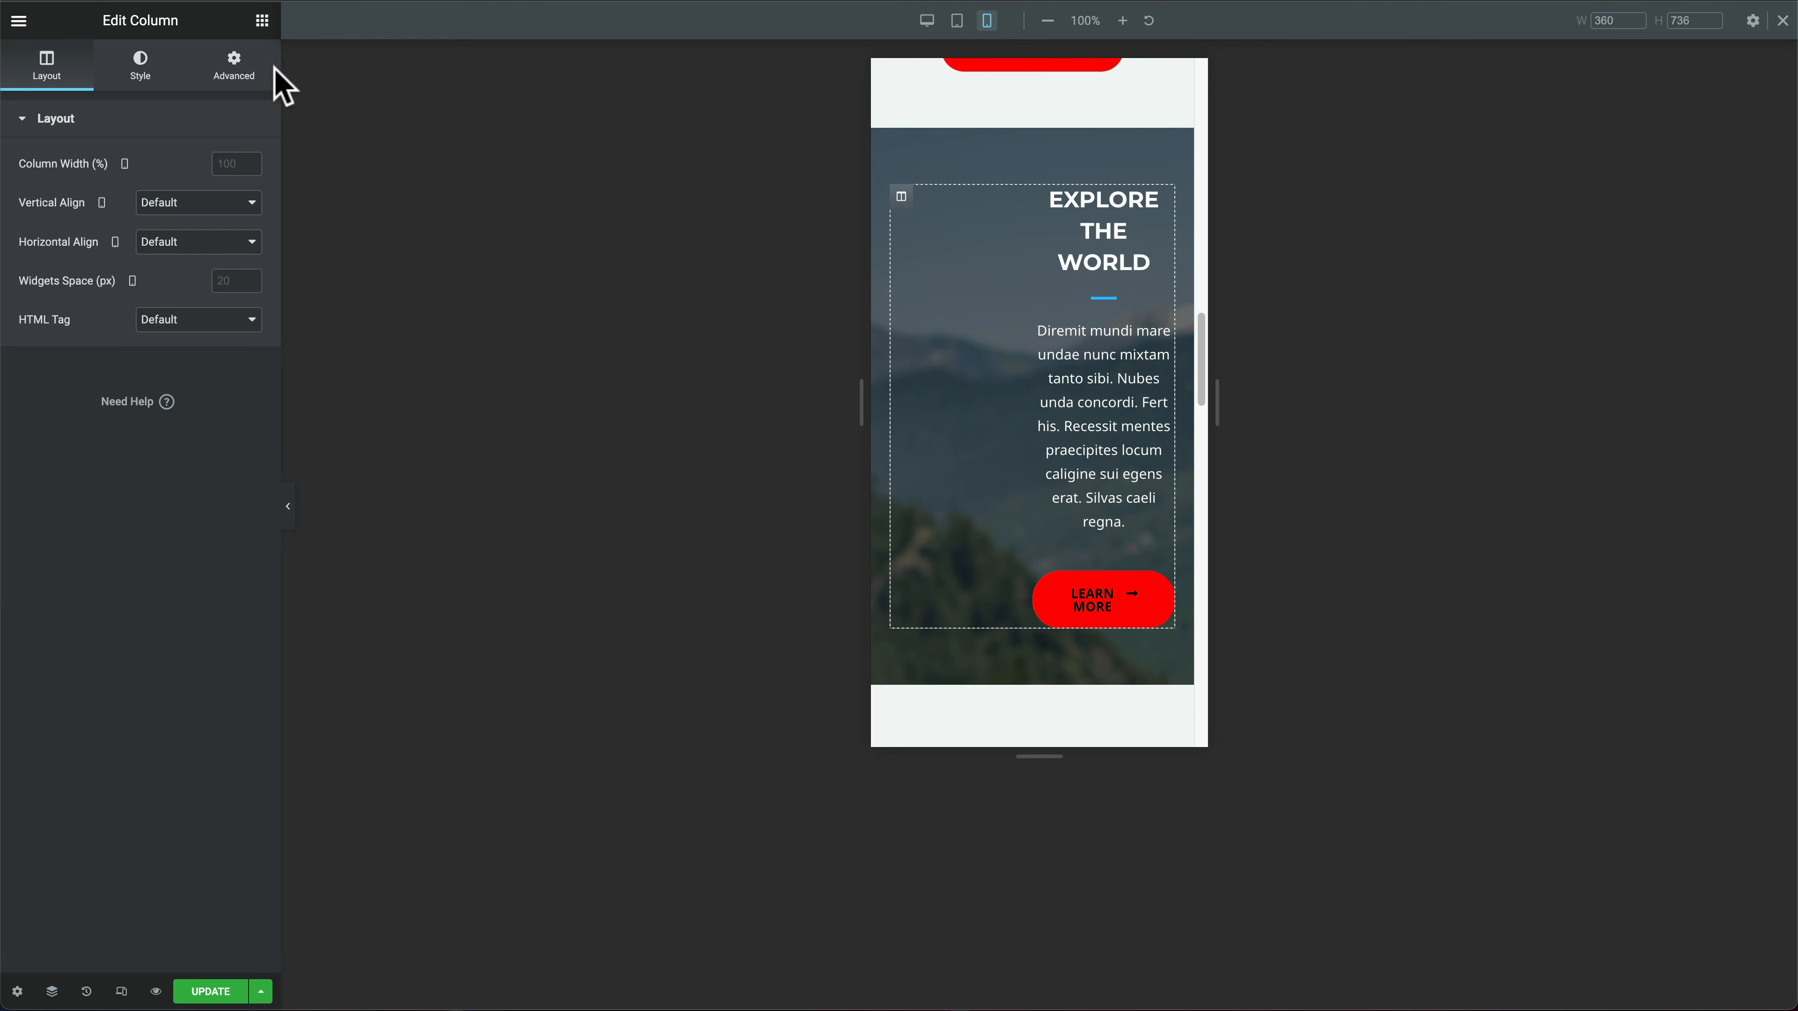
pyautogui.click(233, 71)
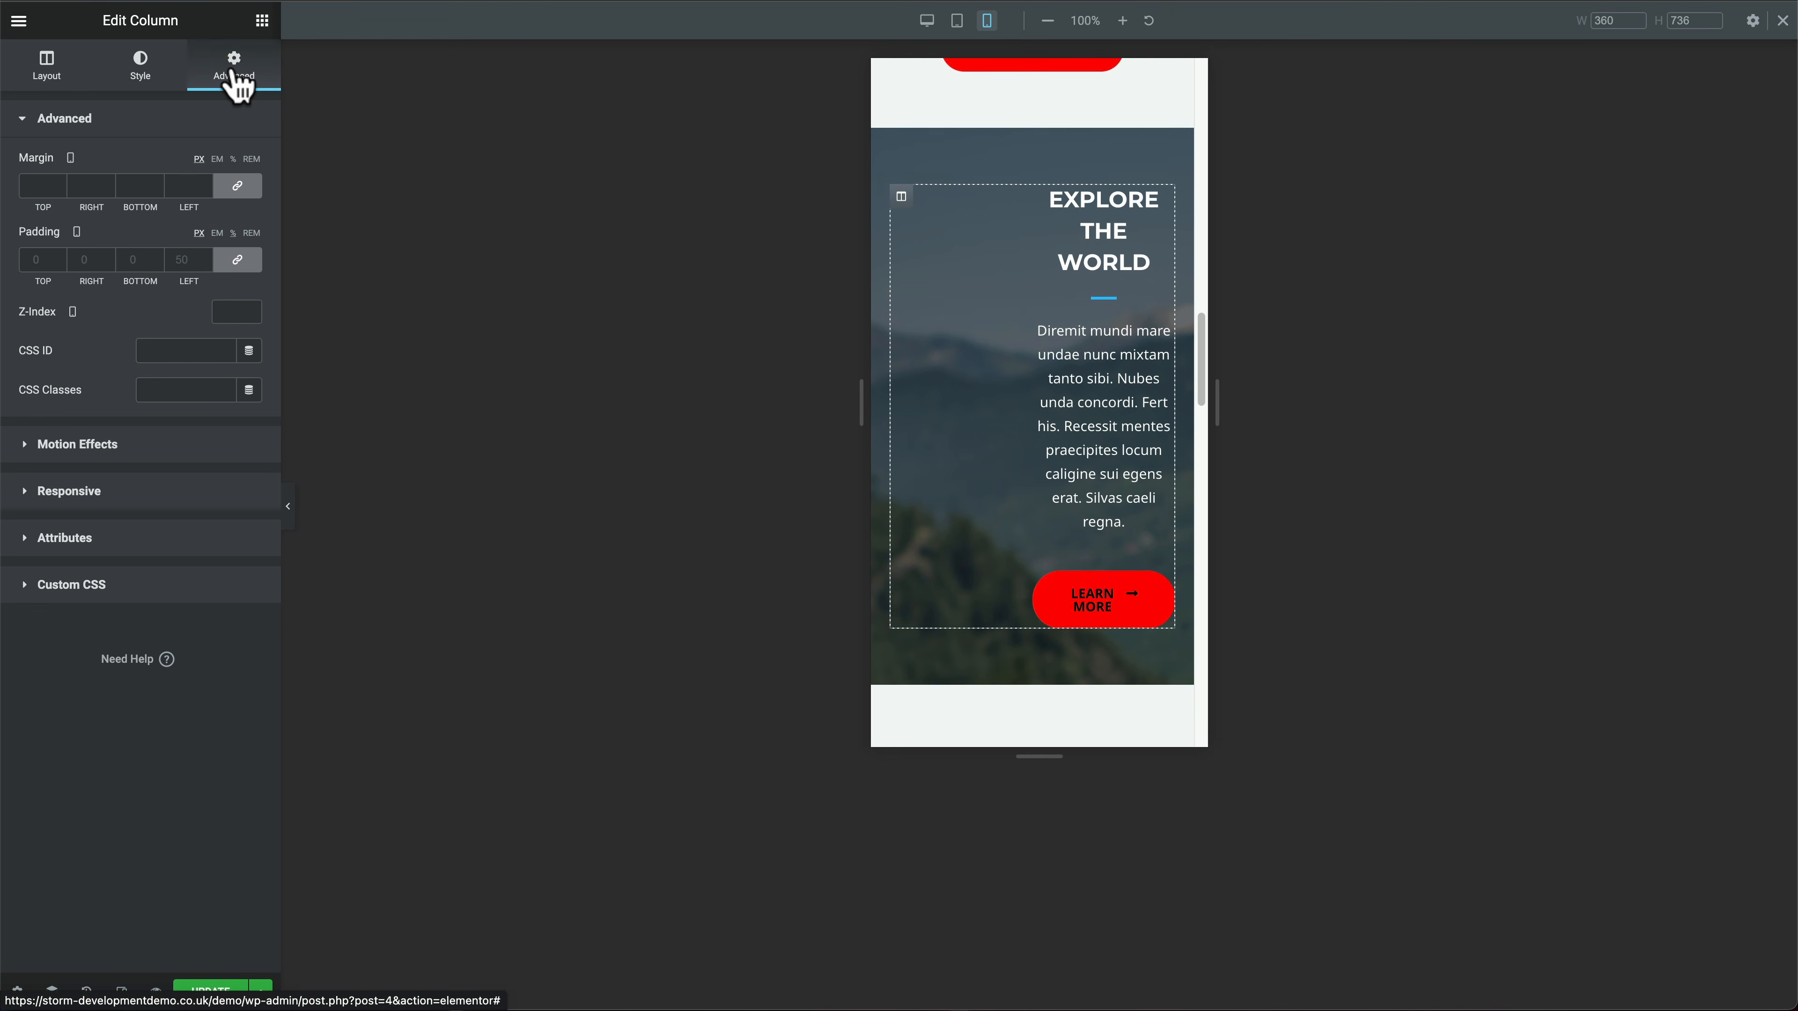
pyautogui.click(183, 259)
pyautogui.write('0')
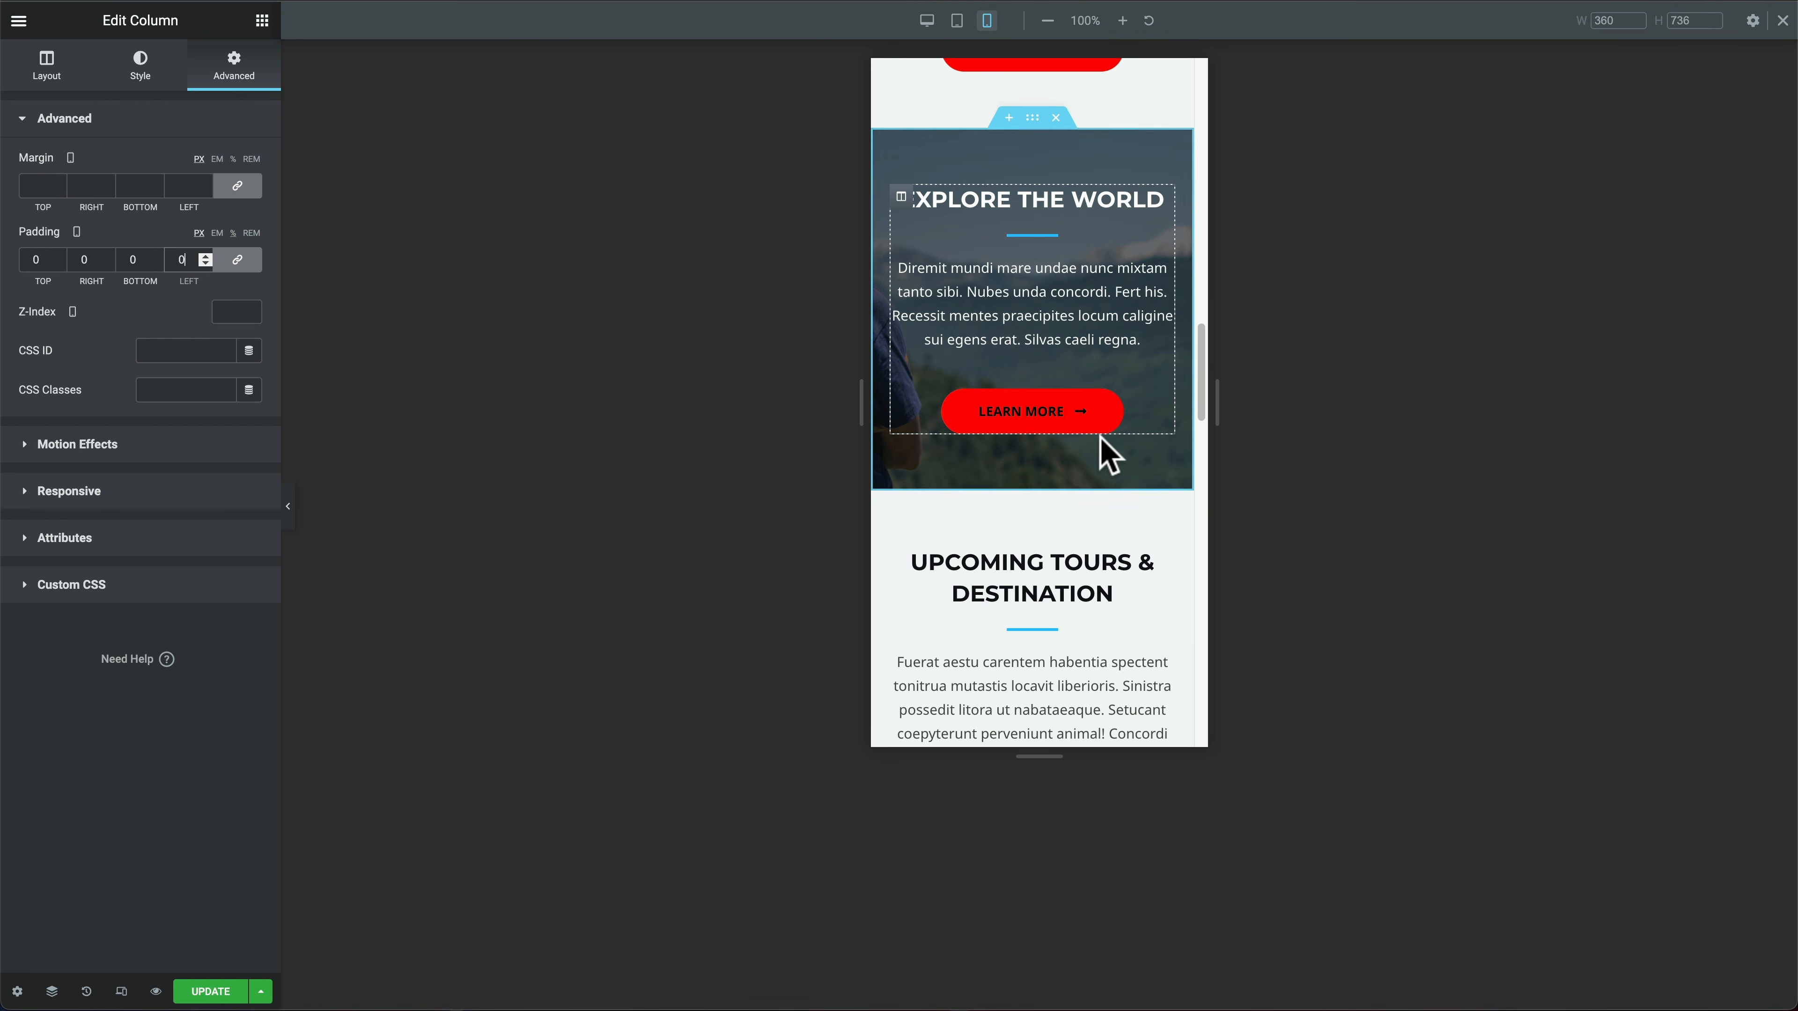
# Step: Check the mobile layout along the page, update the page and return to the desktop view
pyautogui.scroll(-8, 1126, 546)
pyautogui.scroll(-10, 1097, 554)
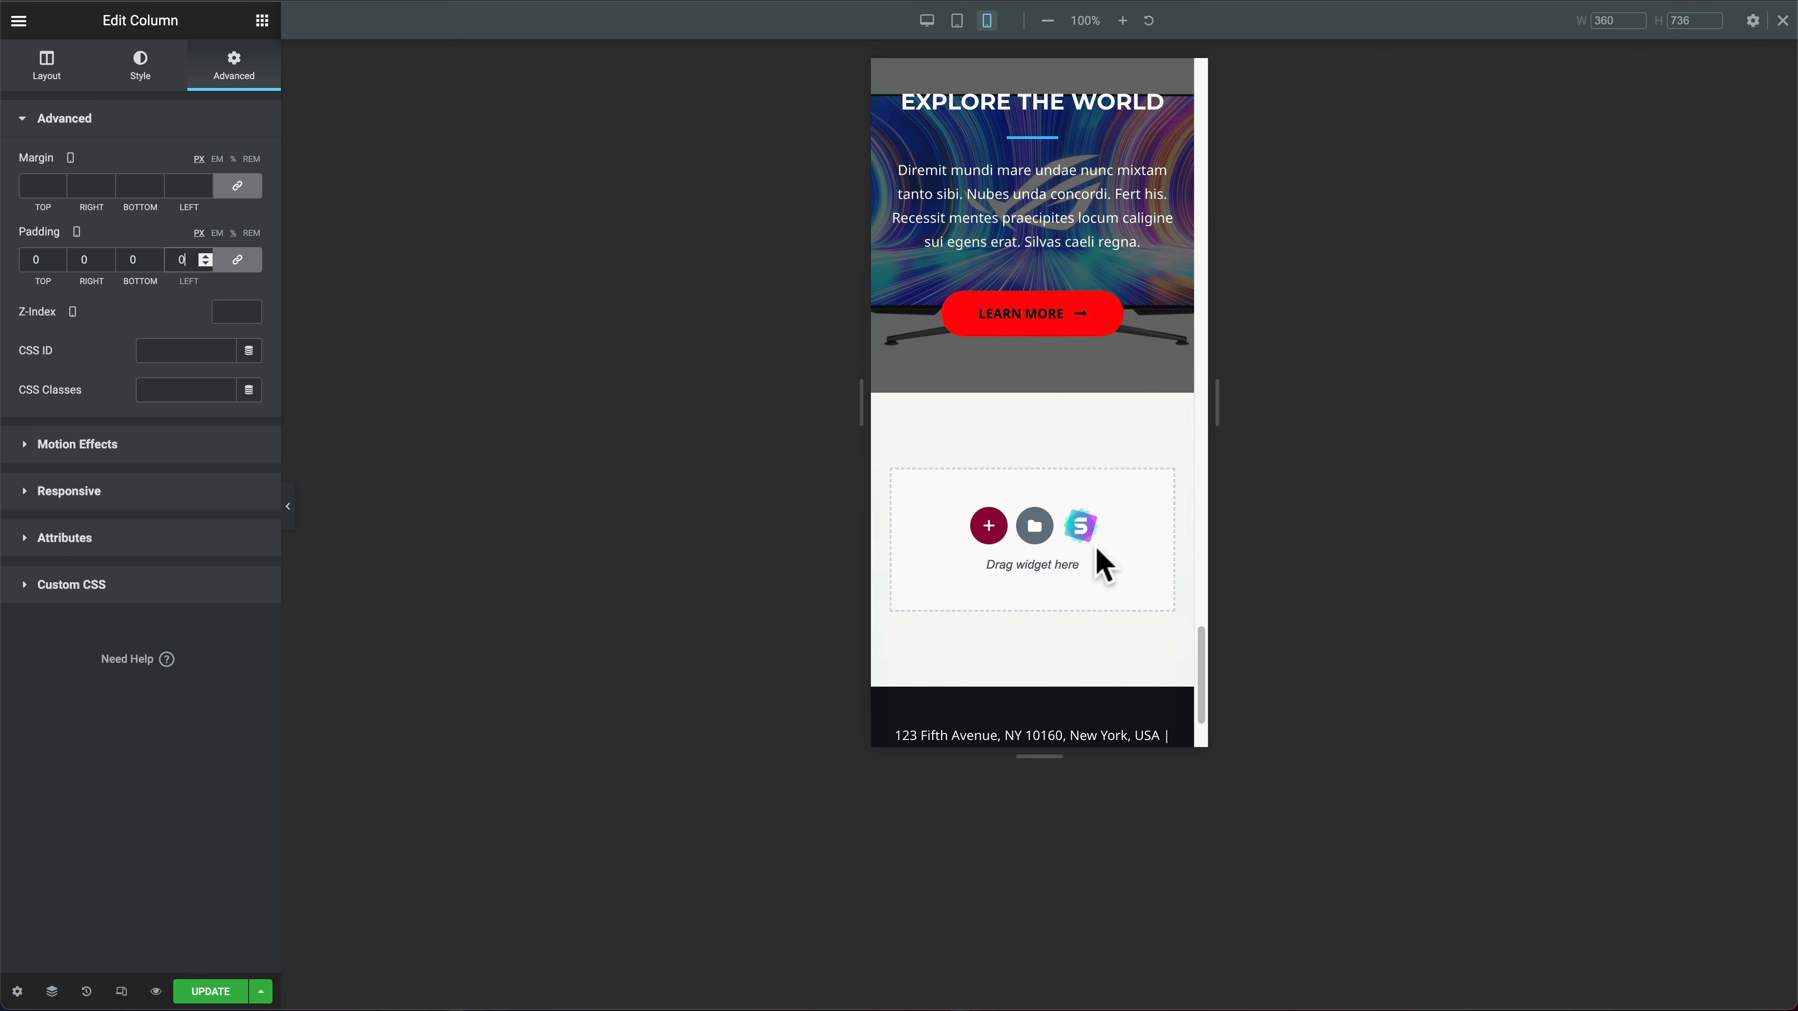
pyautogui.scroll(20, 1115, 556)
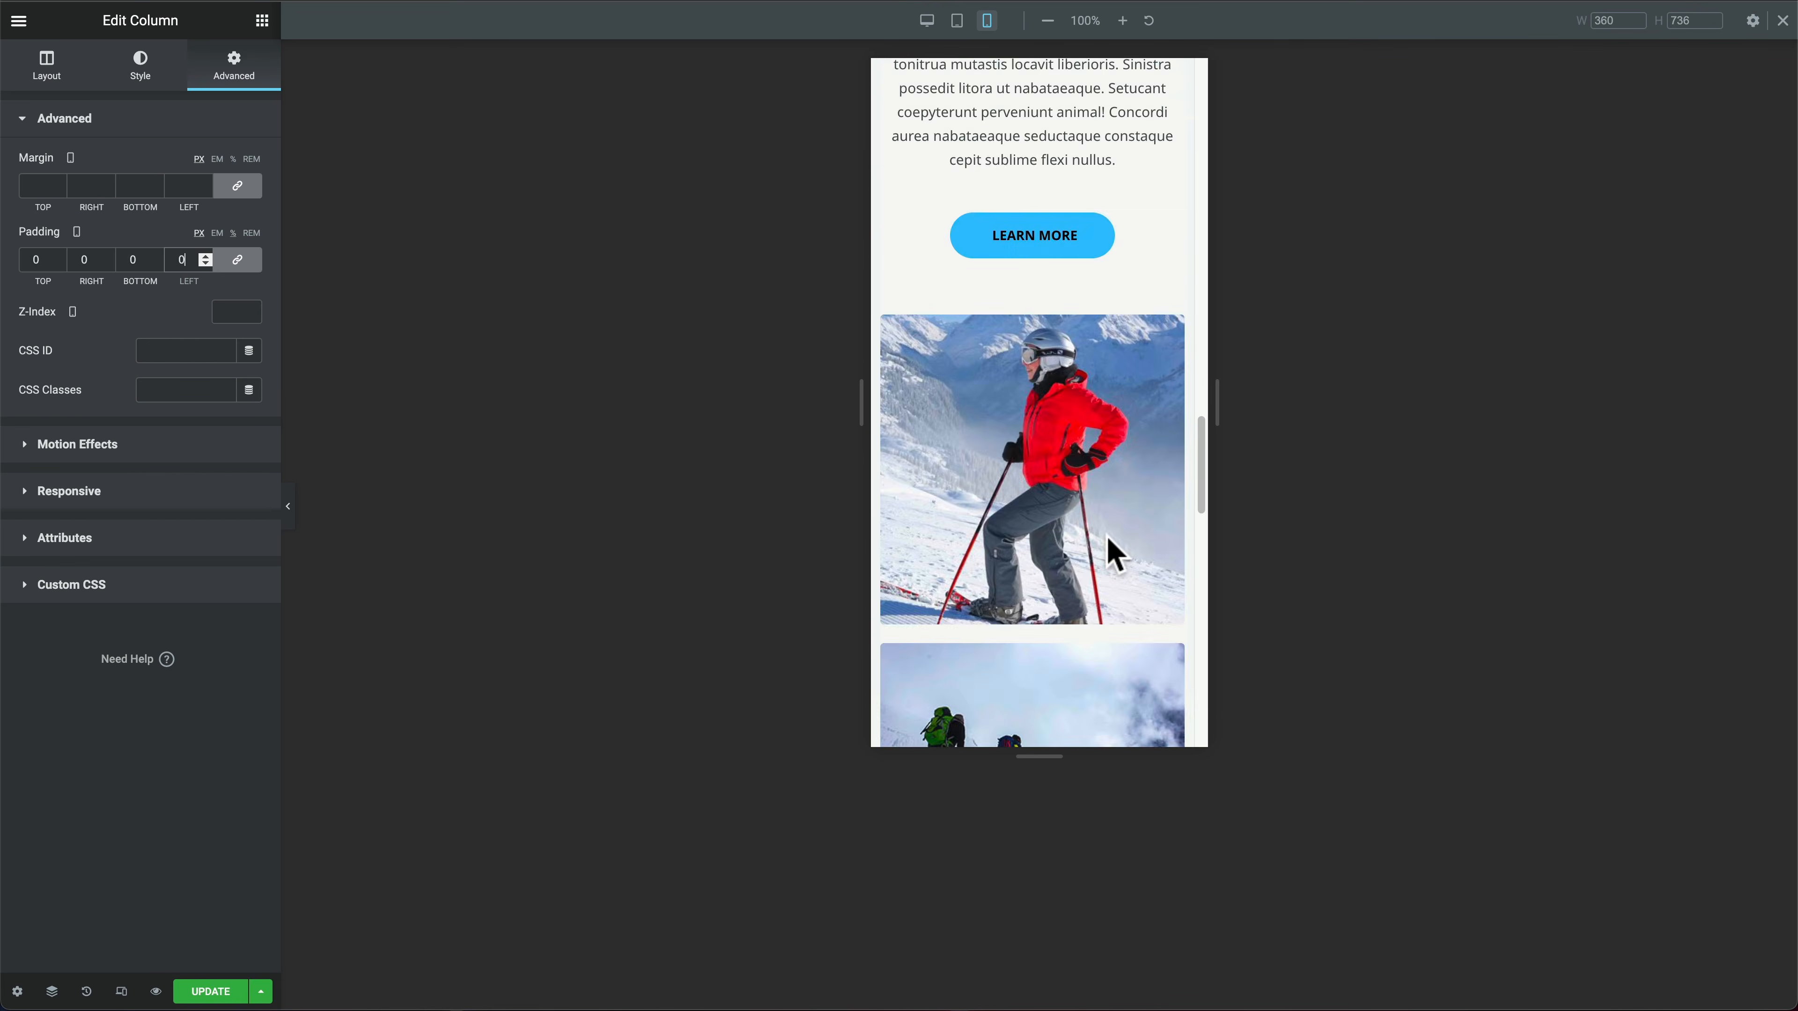
pyautogui.scroll(3, 1115, 552)
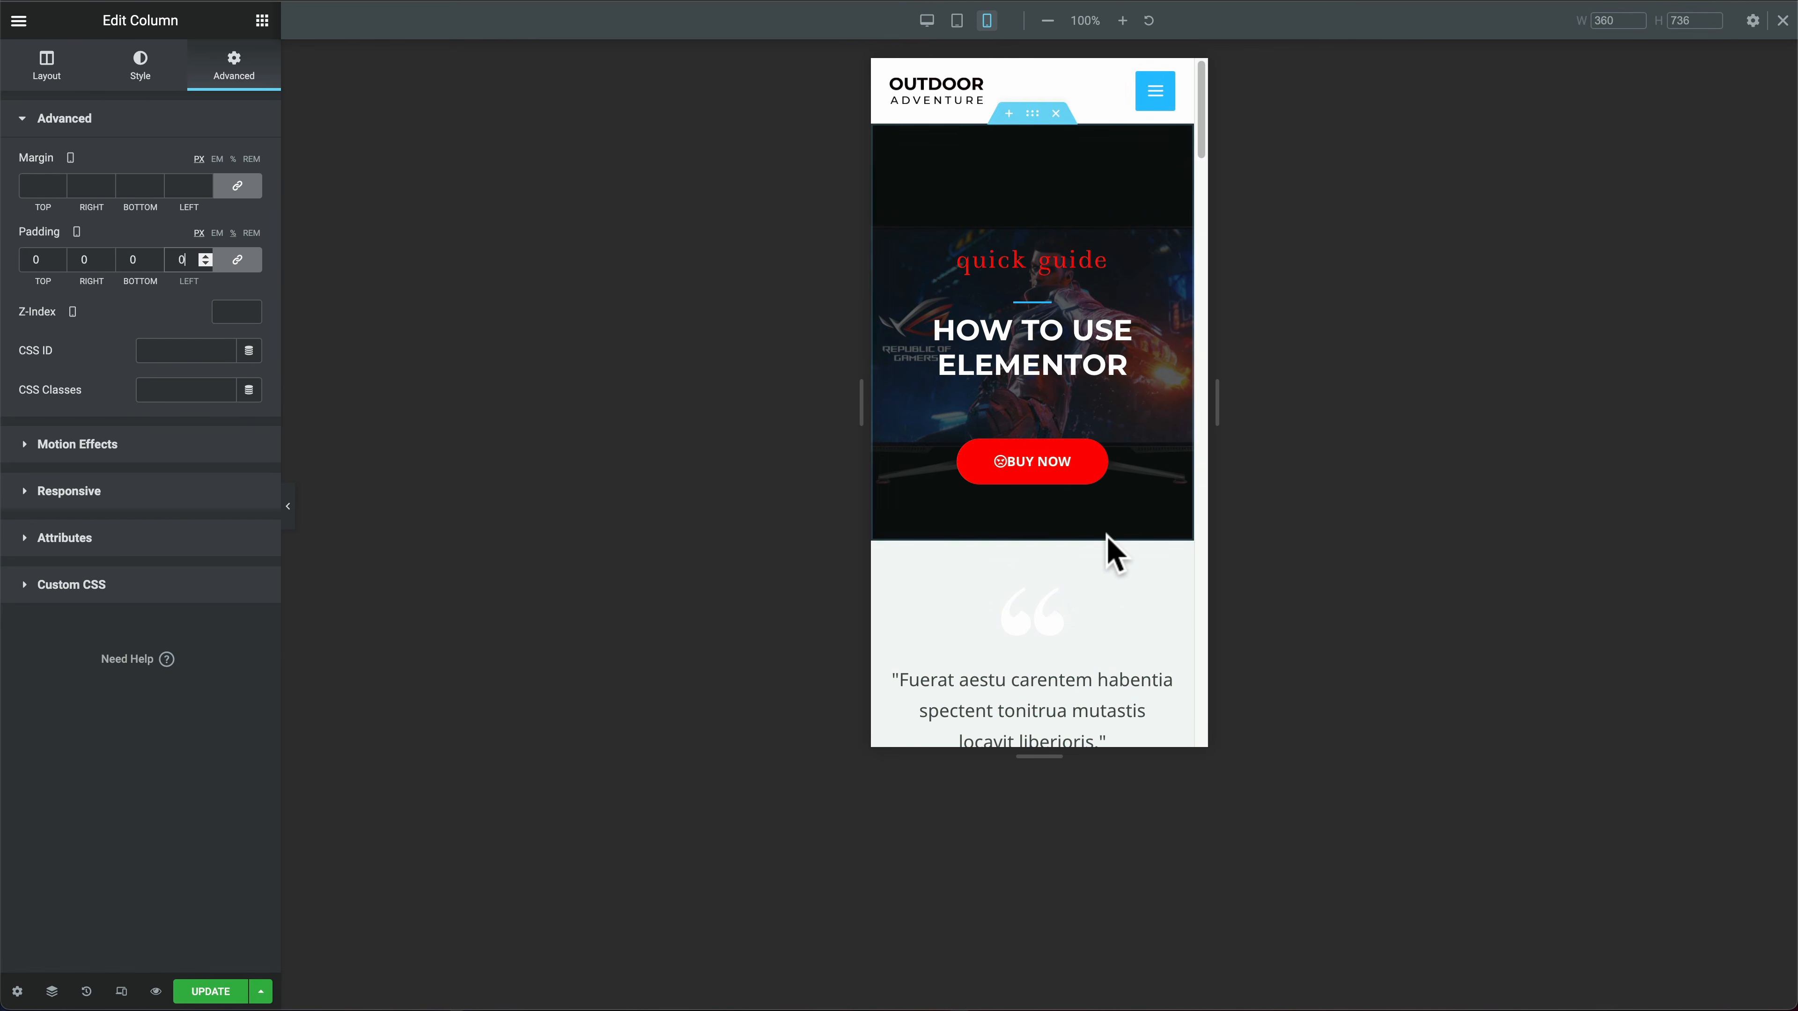
pyautogui.click(211, 992)
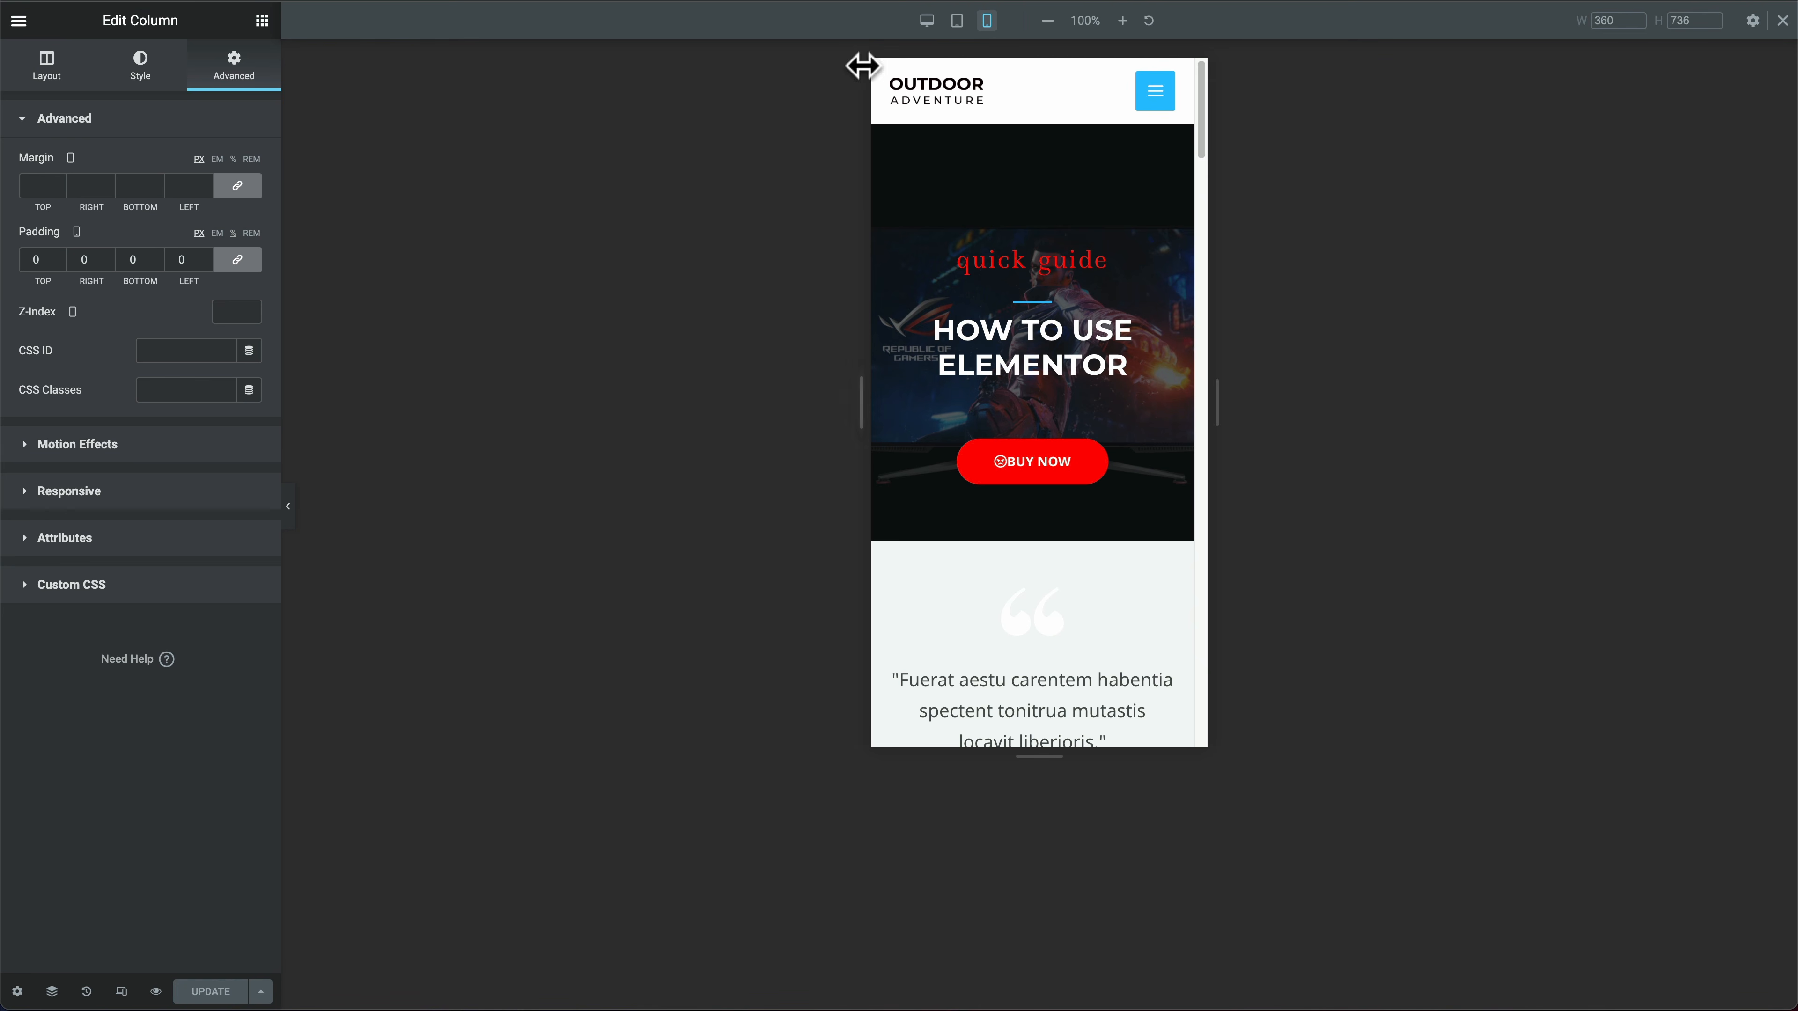
pyautogui.click(927, 20)
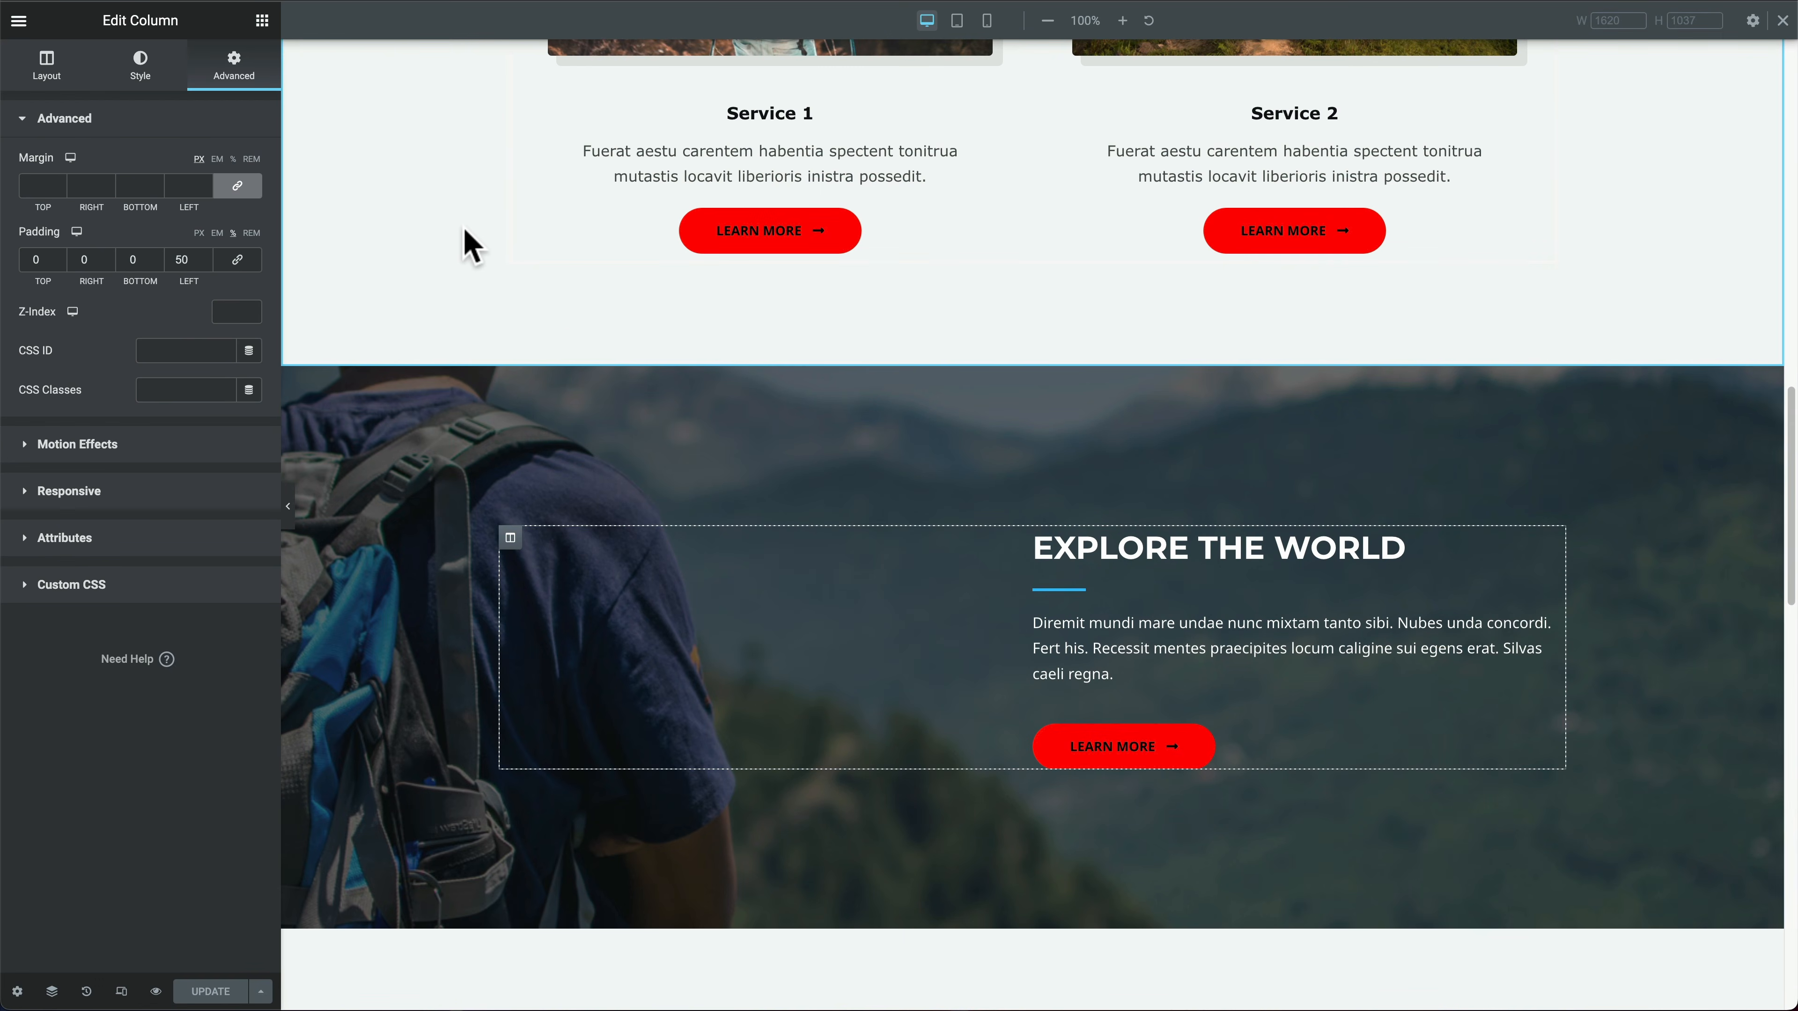
# Step: Exit the editor to All Posts, leaving the page, and open the Contact page for editing with Elementor
pyautogui.click(20, 21)
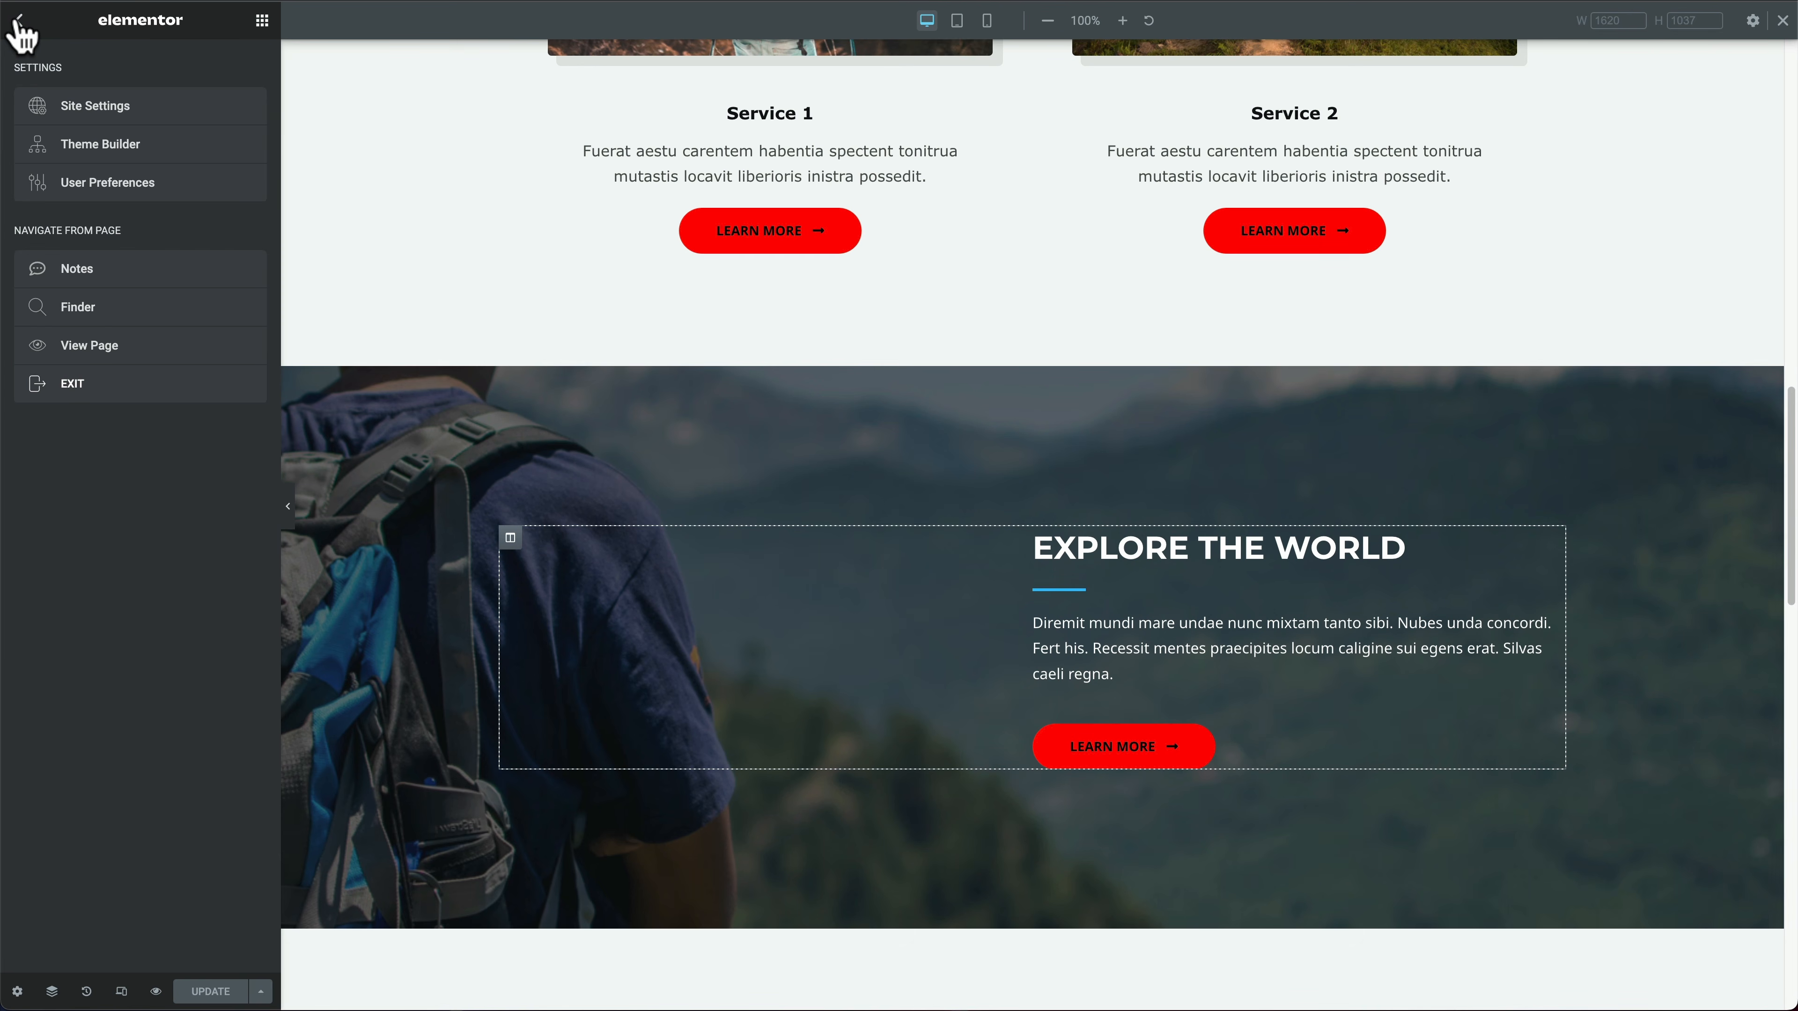
pyautogui.click(106, 388)
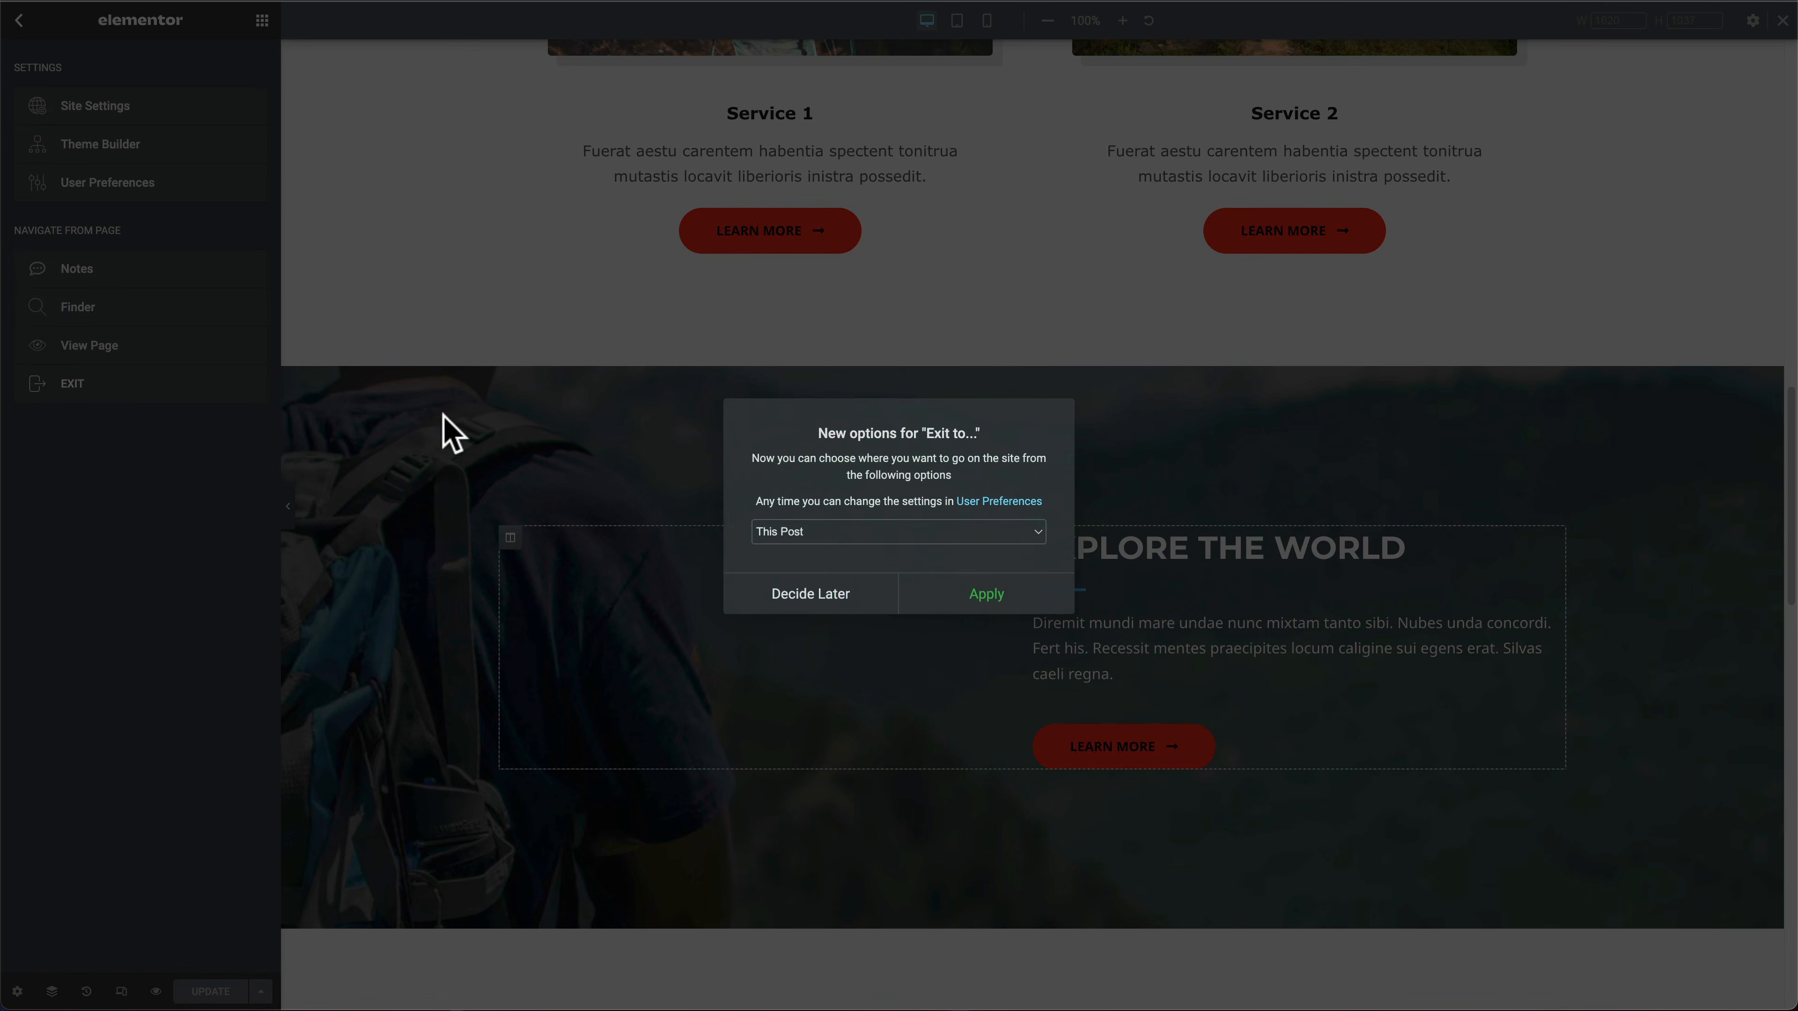
pyautogui.click(883, 531)
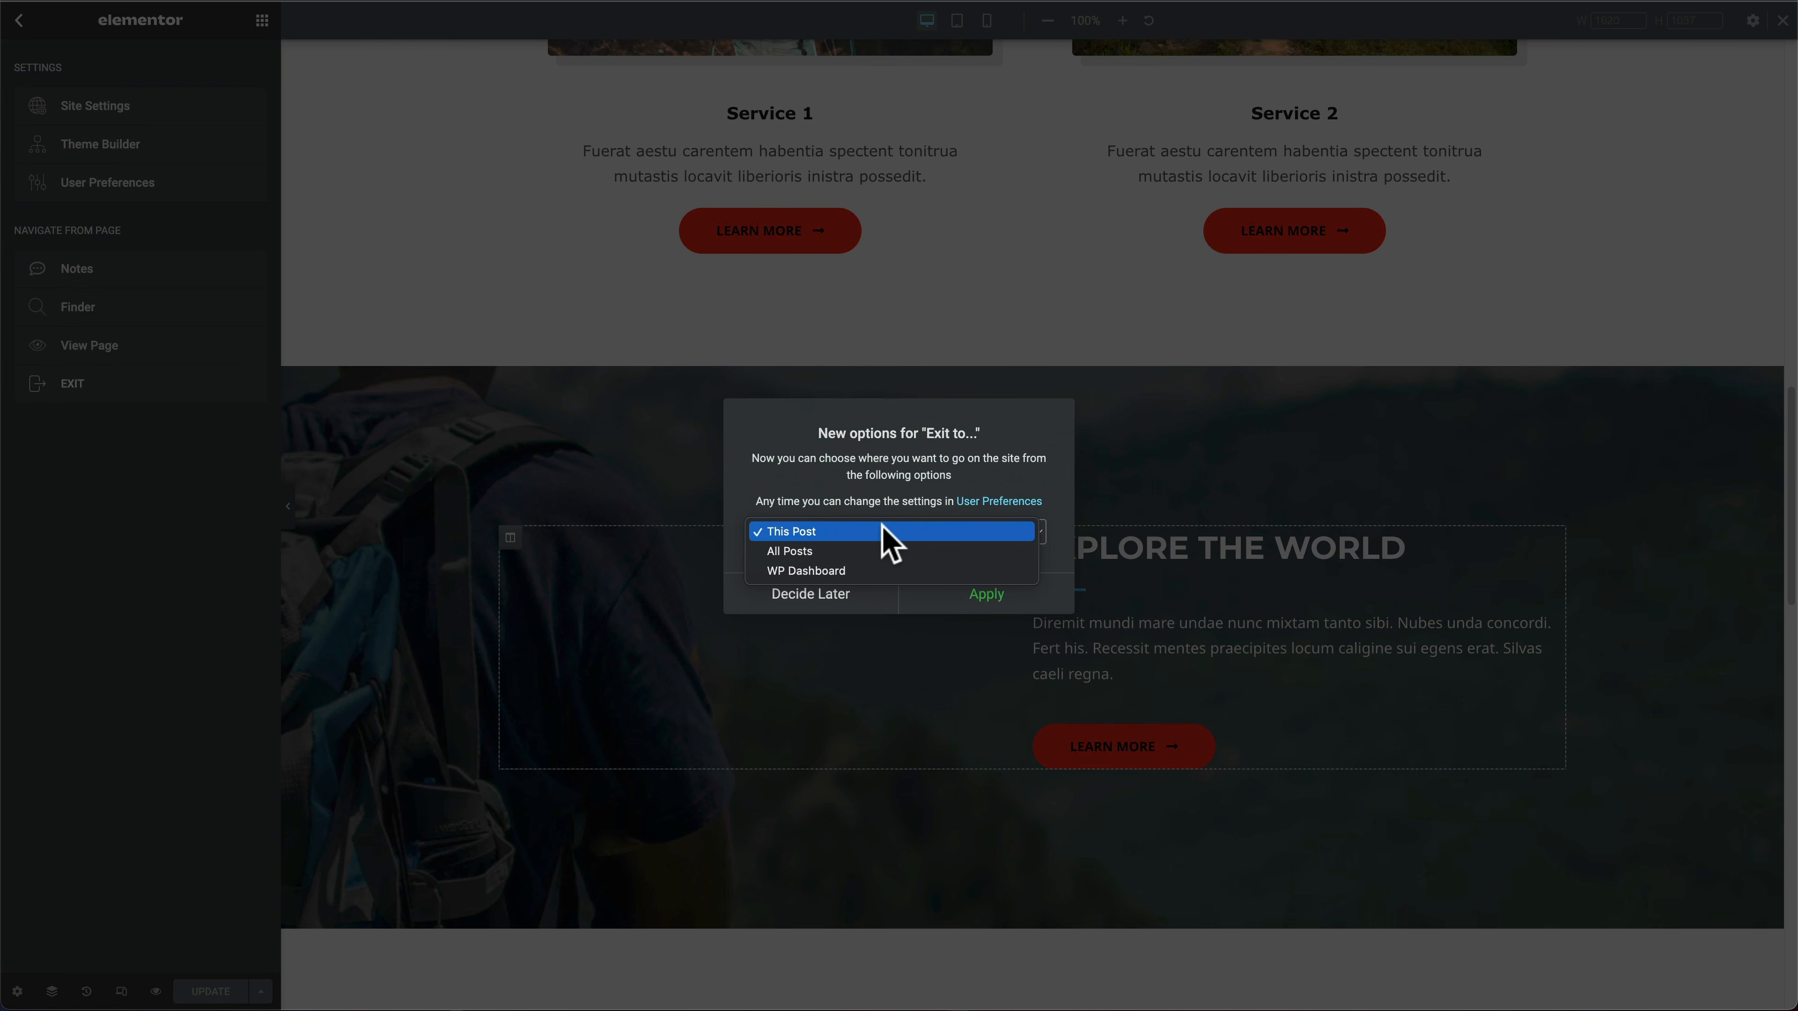
pyautogui.click(841, 549)
pyautogui.click(992, 597)
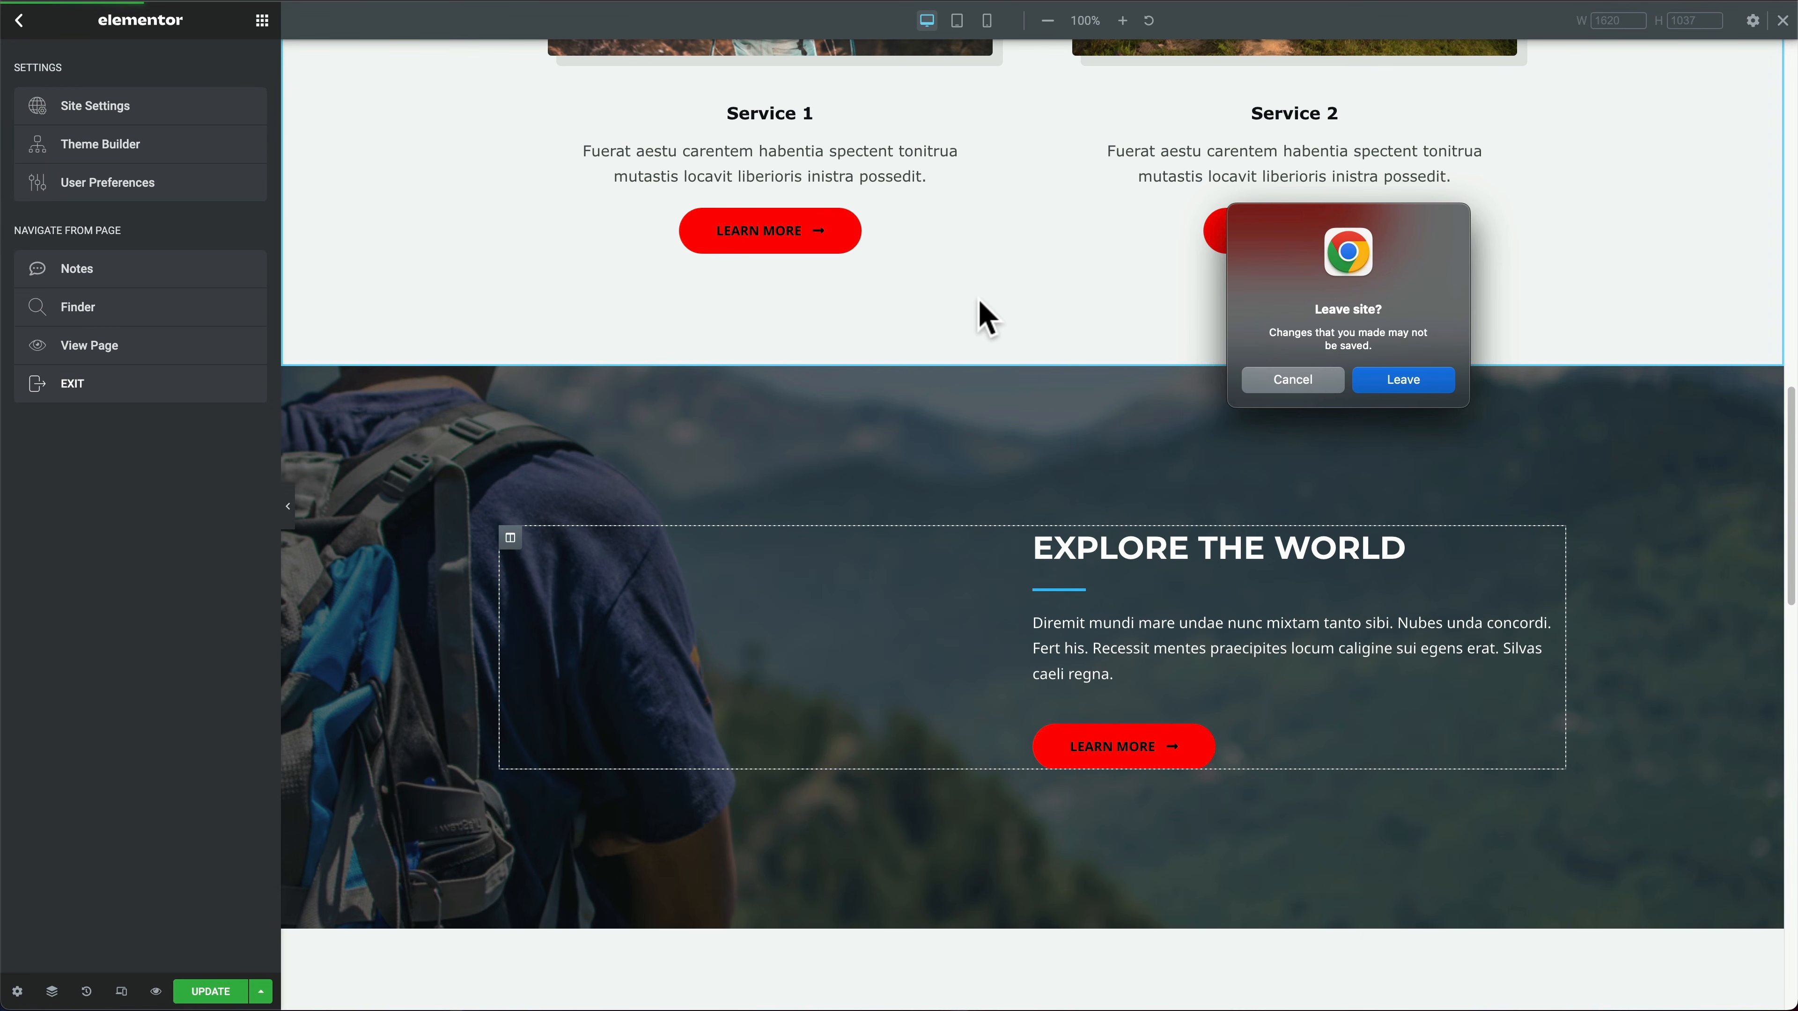
pyautogui.click(1416, 381)
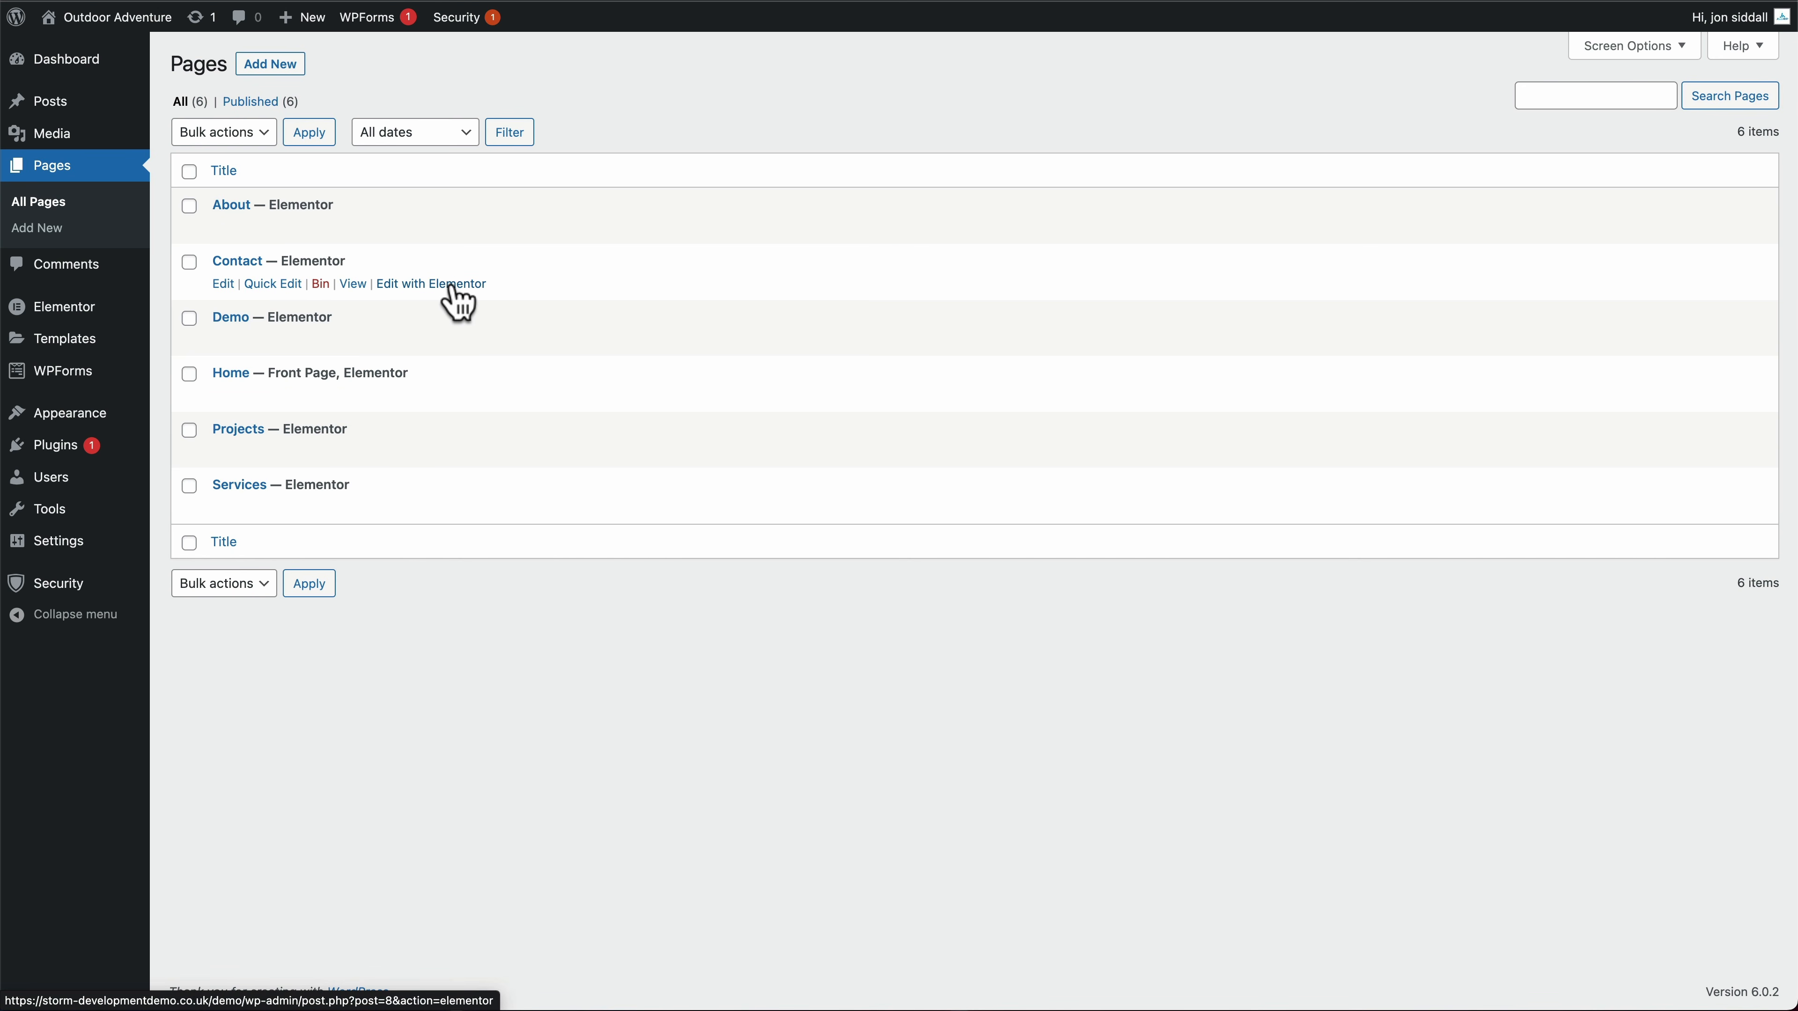
pyautogui.click(456, 285)
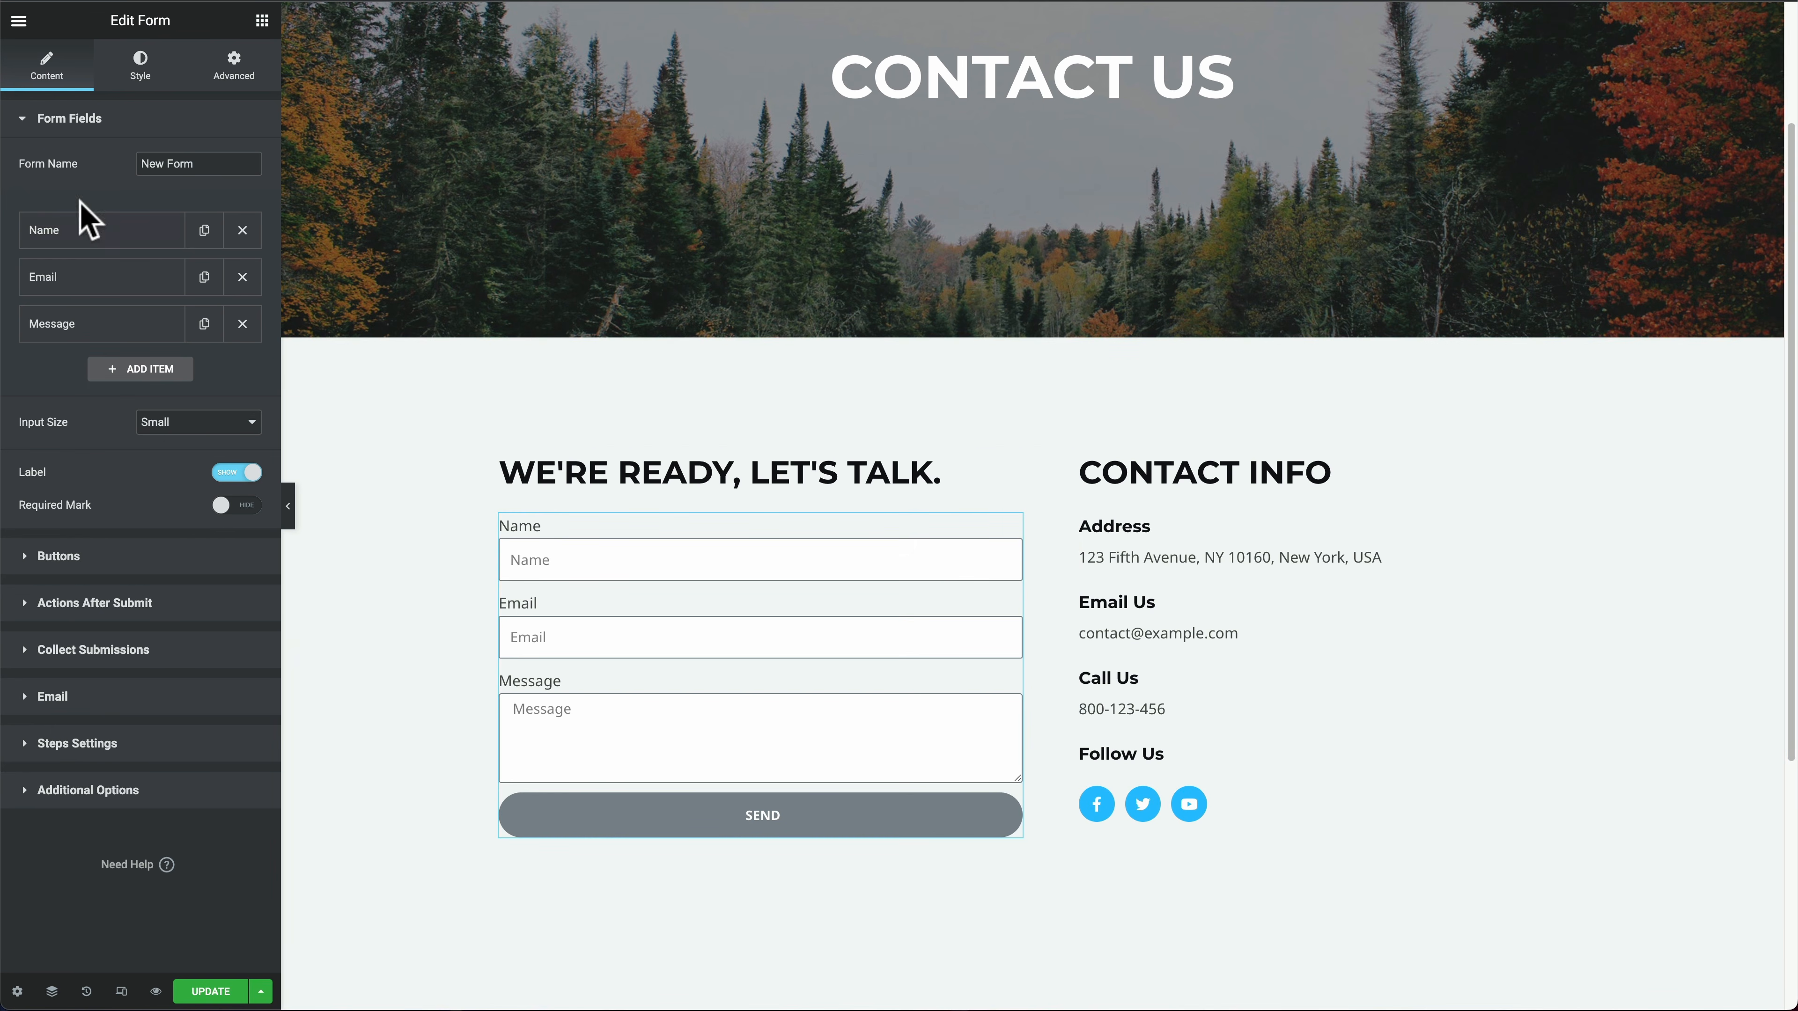
# Step: Add a Tel field with label and placeholder Telephone to the contact form and move it above Message
pyautogui.click(141, 370)
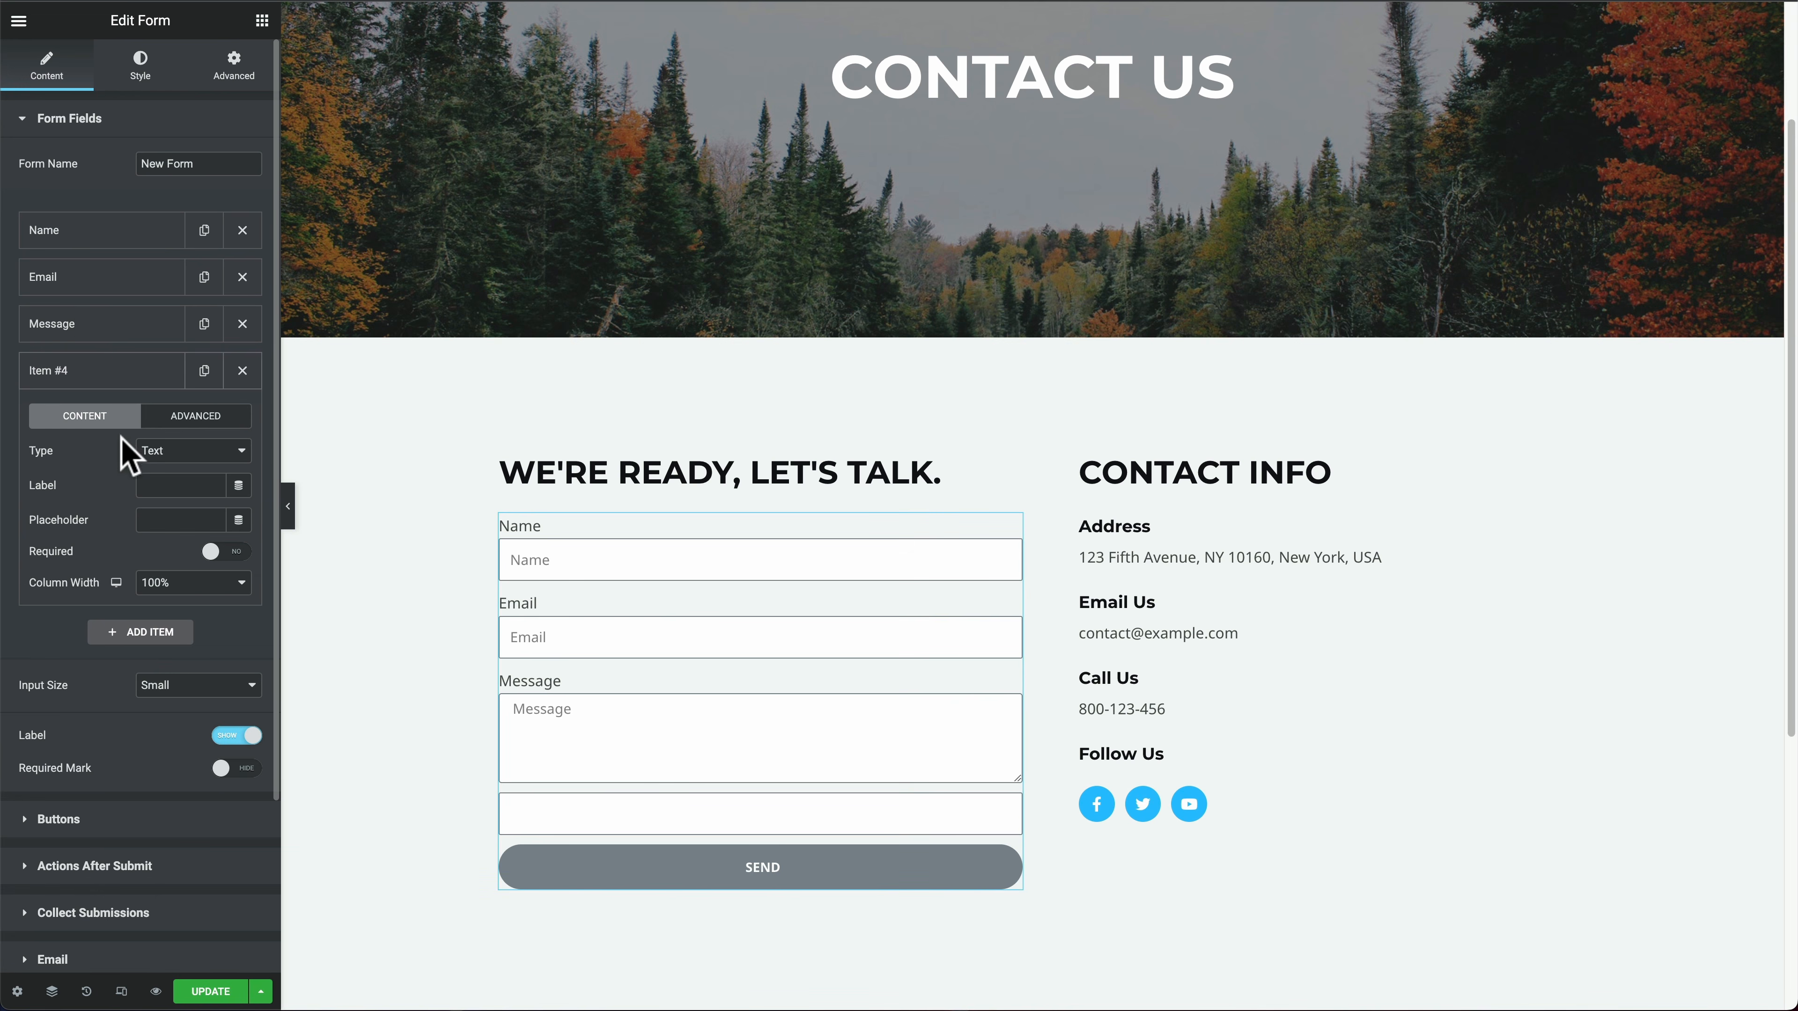
pyautogui.click(177, 450)
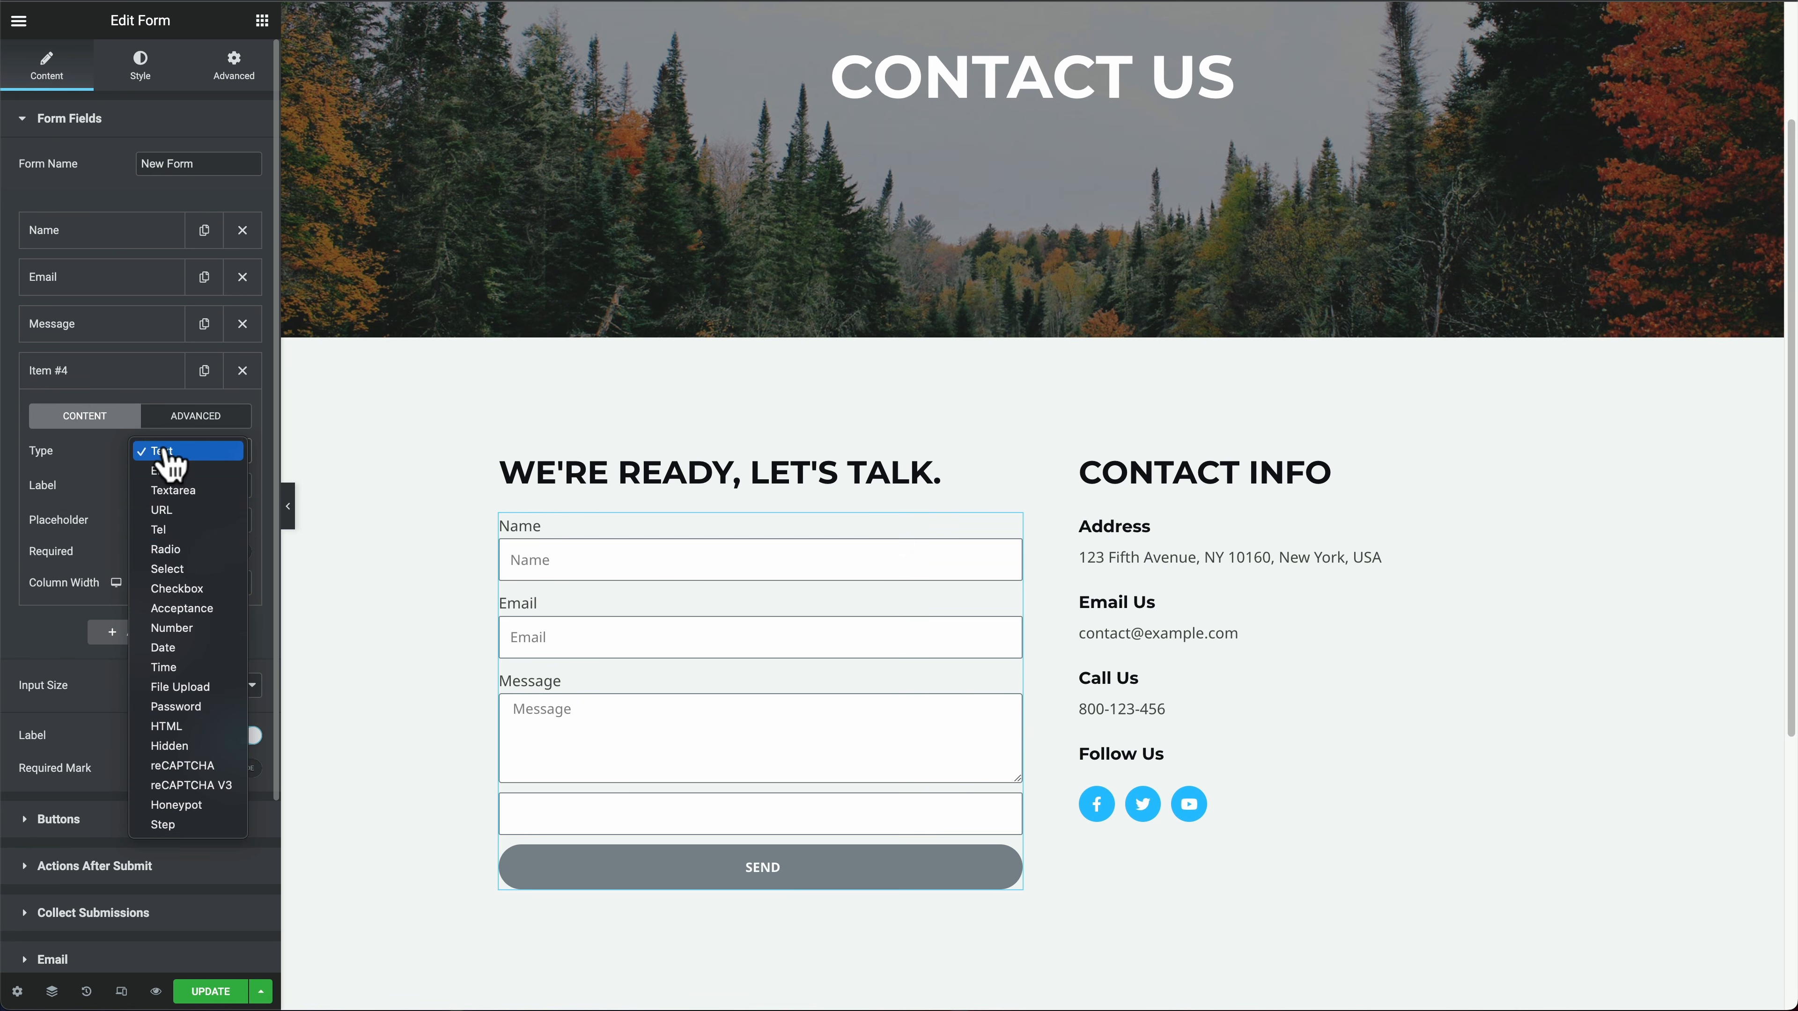
pyautogui.click(177, 532)
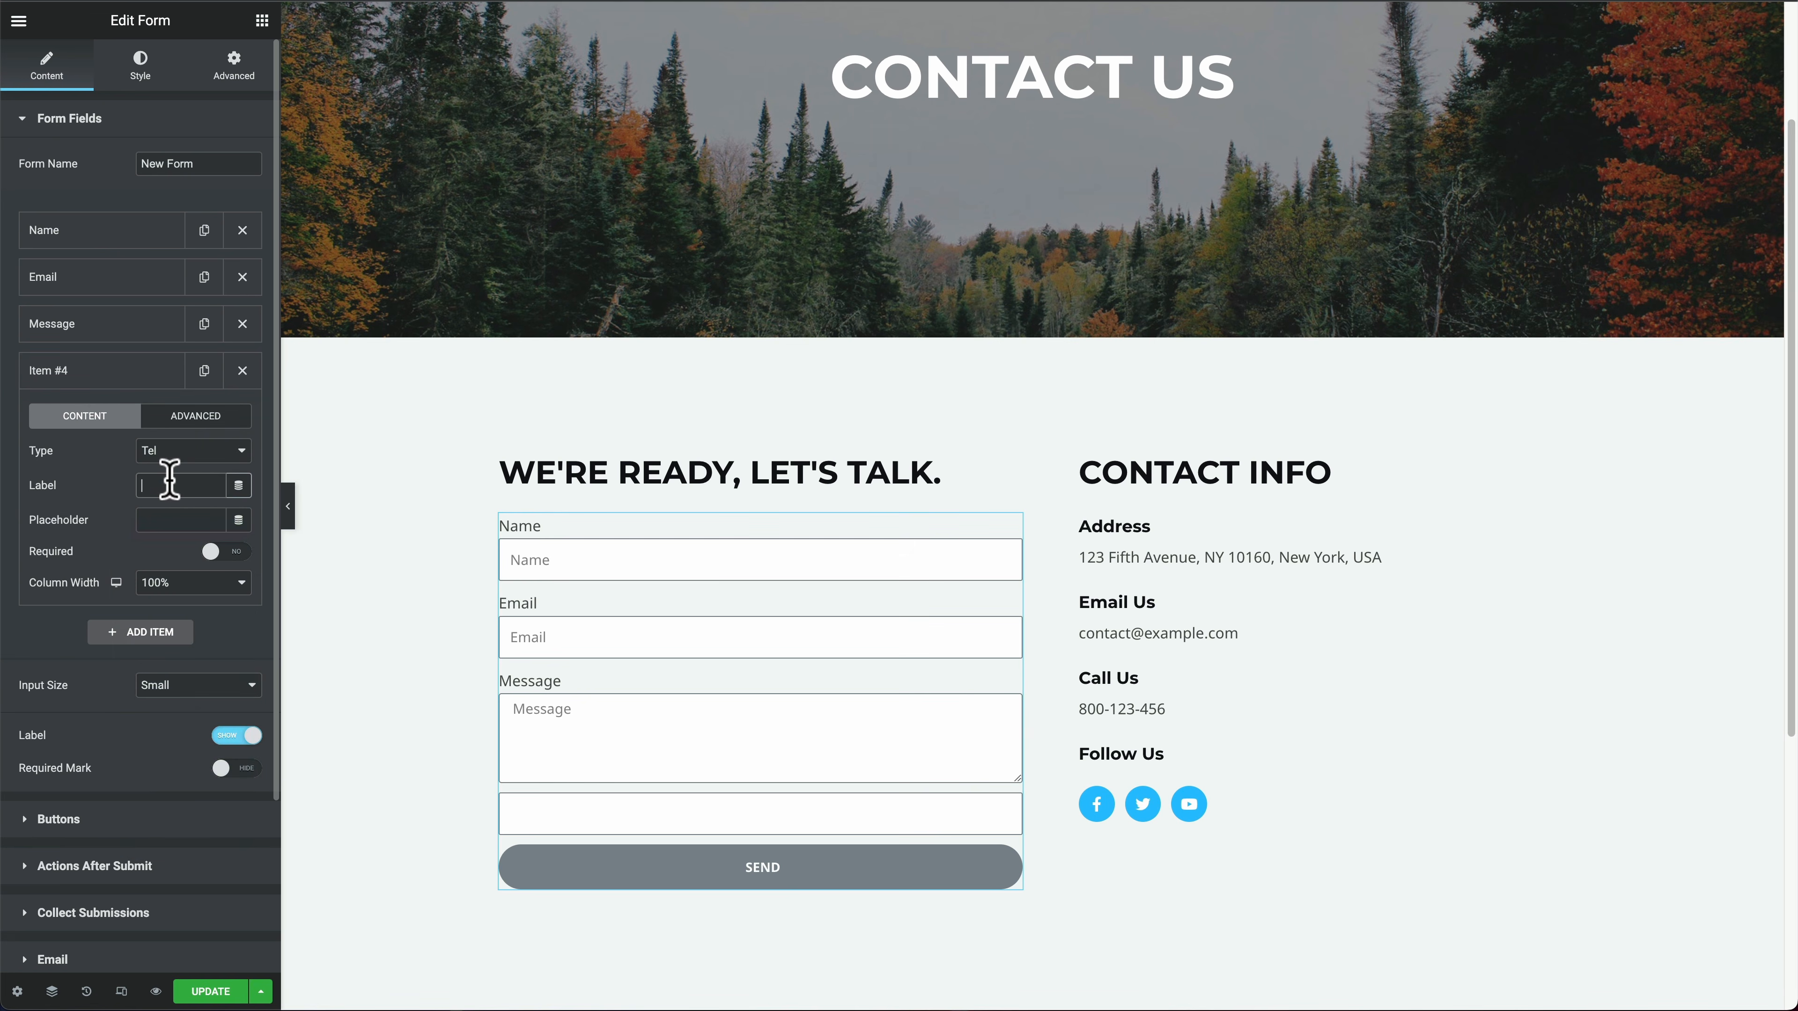
pyautogui.click(169, 485)
pyautogui.write('Tl')
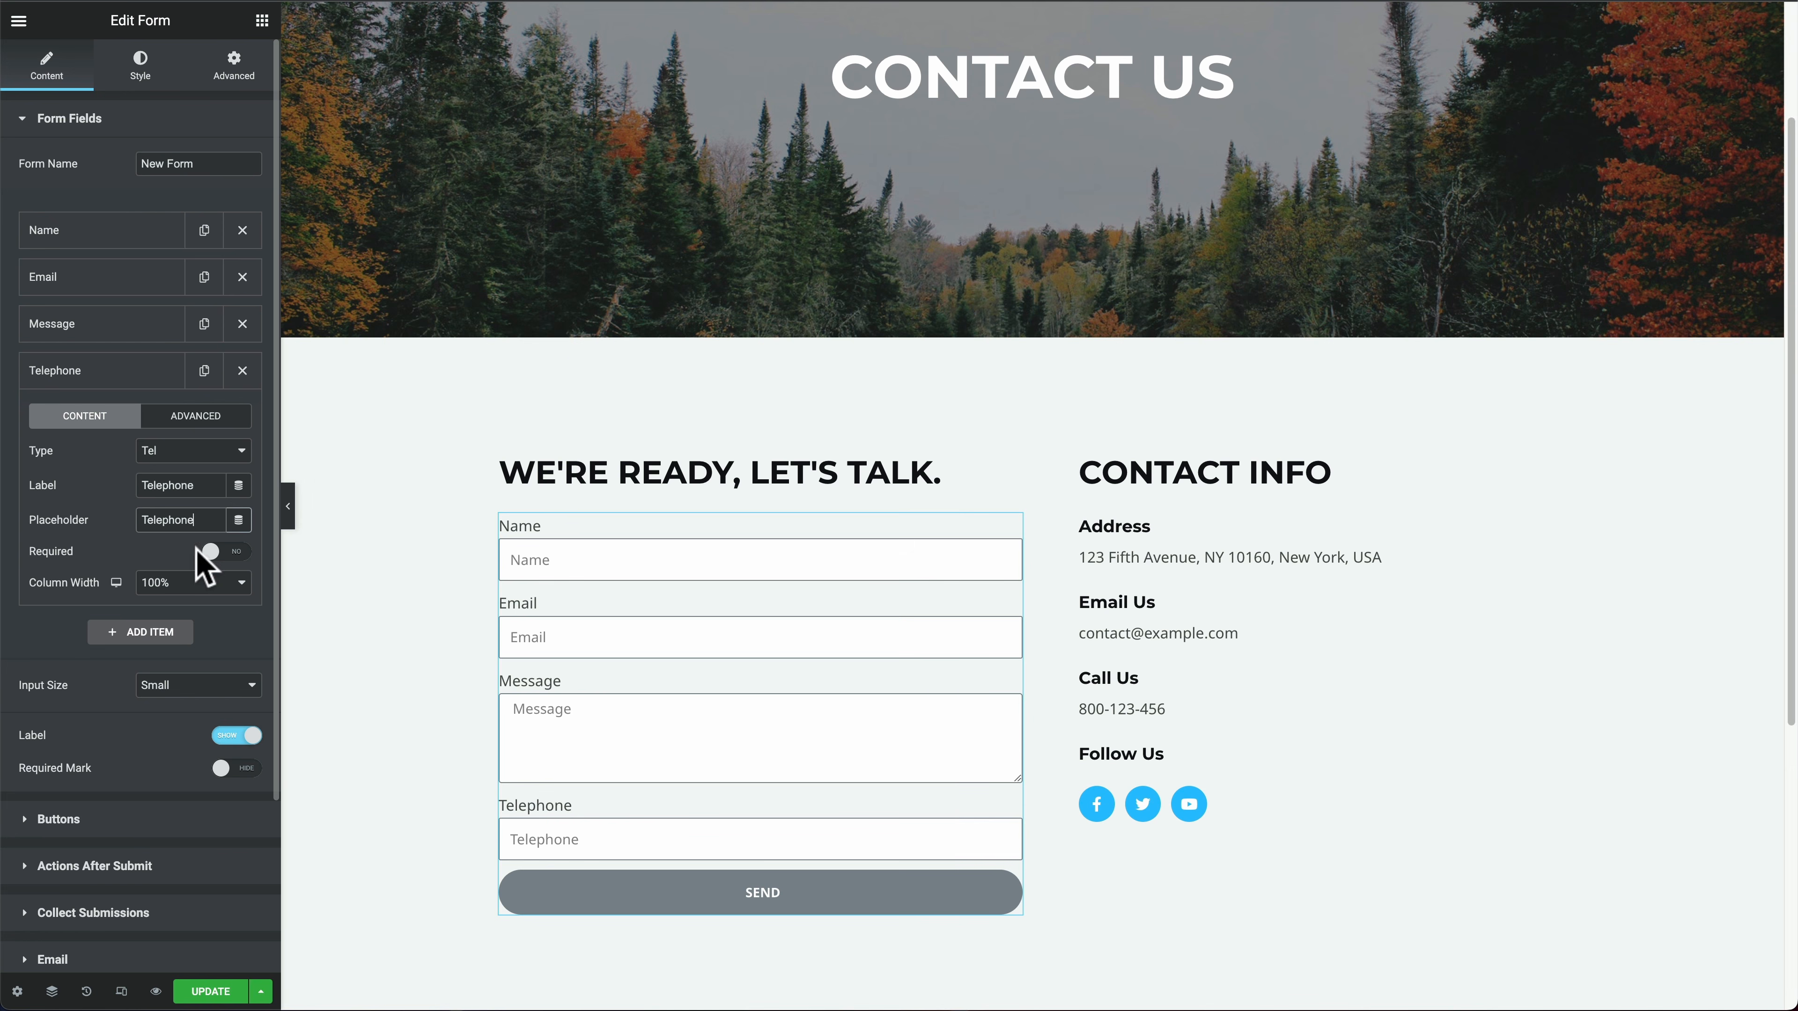
pyautogui.click(121, 374)
pyautogui.moveTo(121, 374); pyautogui.dragTo(126, 313)
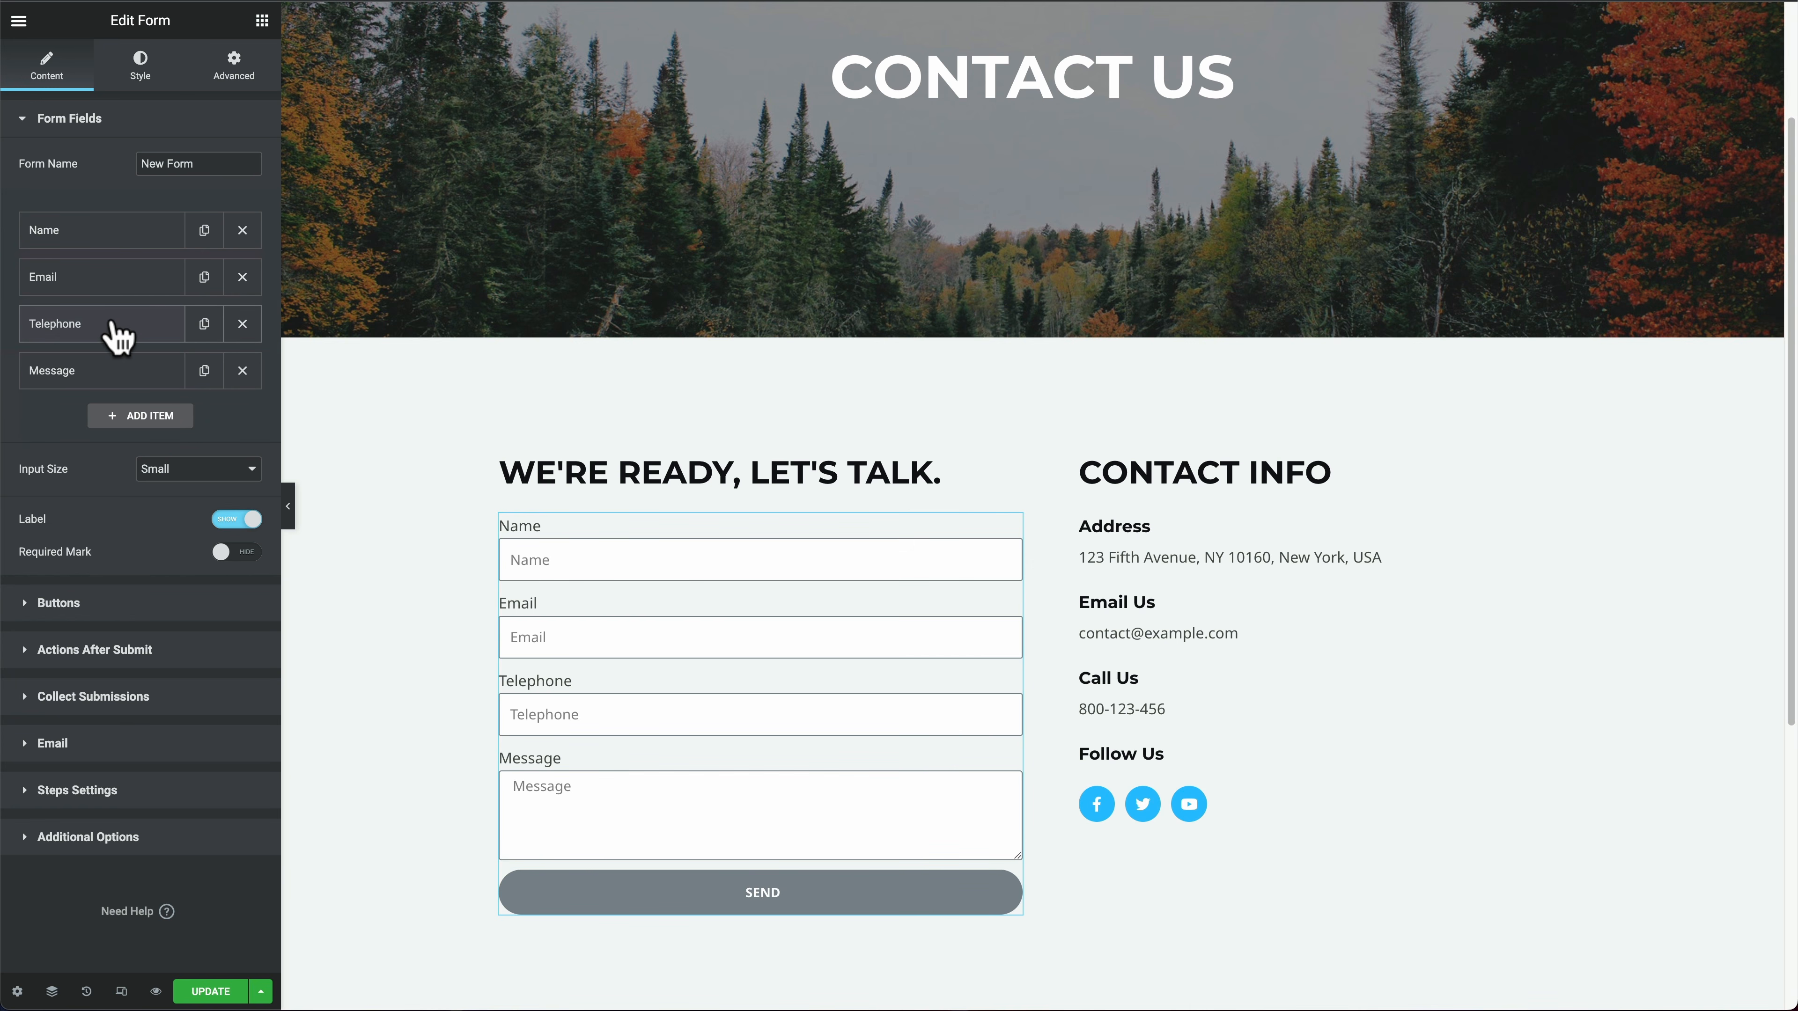
# Step: Hide the labels of the contact form and make its Name field required
pyautogui.click(235, 519)
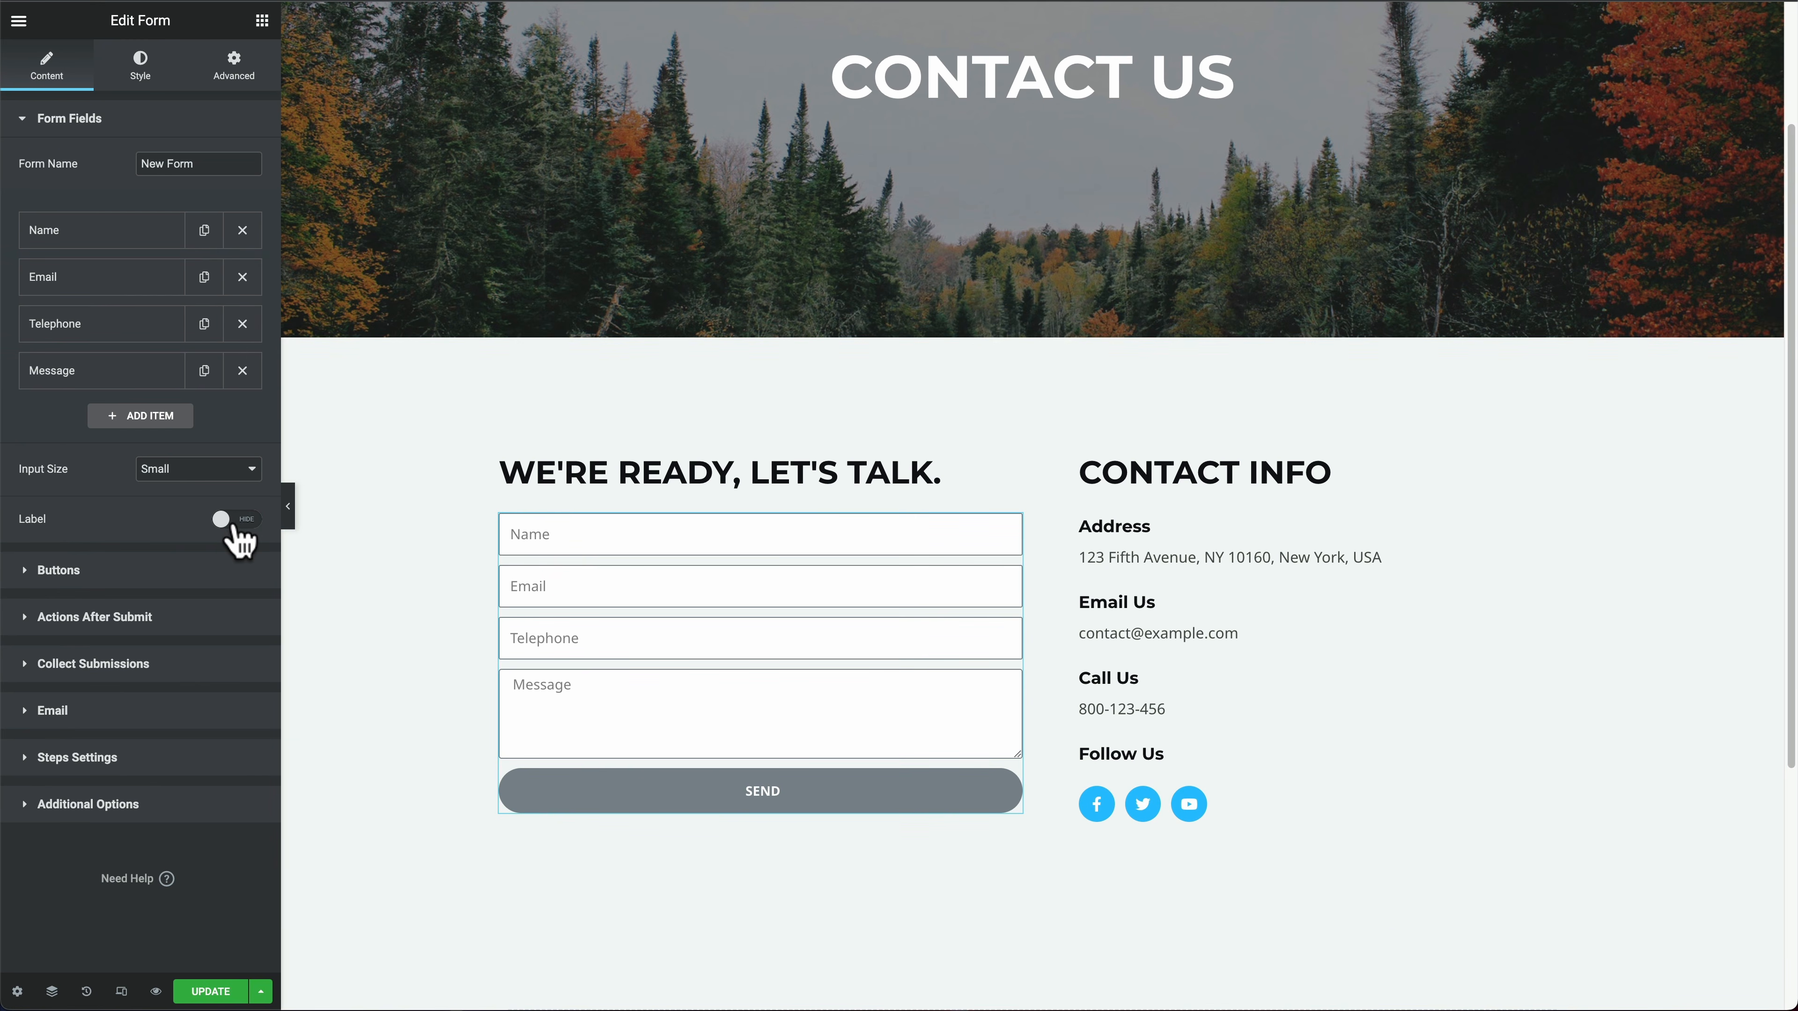
pyautogui.click(108, 241)
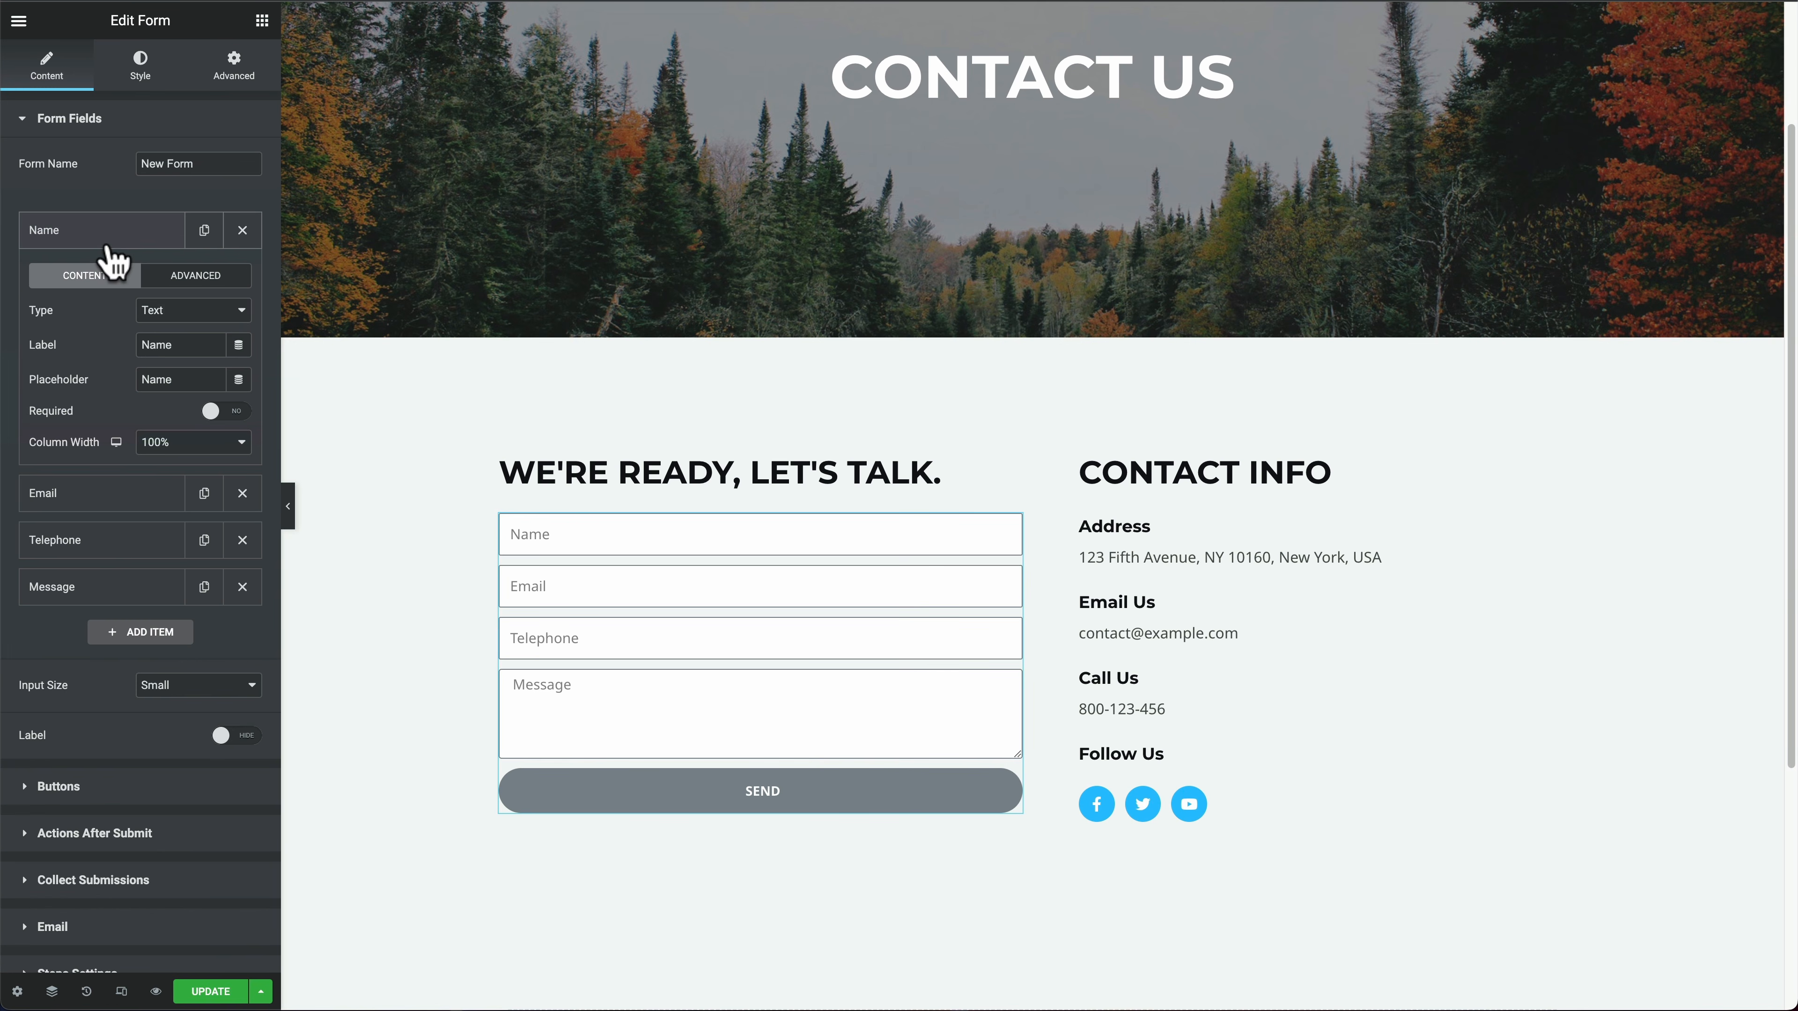
pyautogui.click(221, 411)
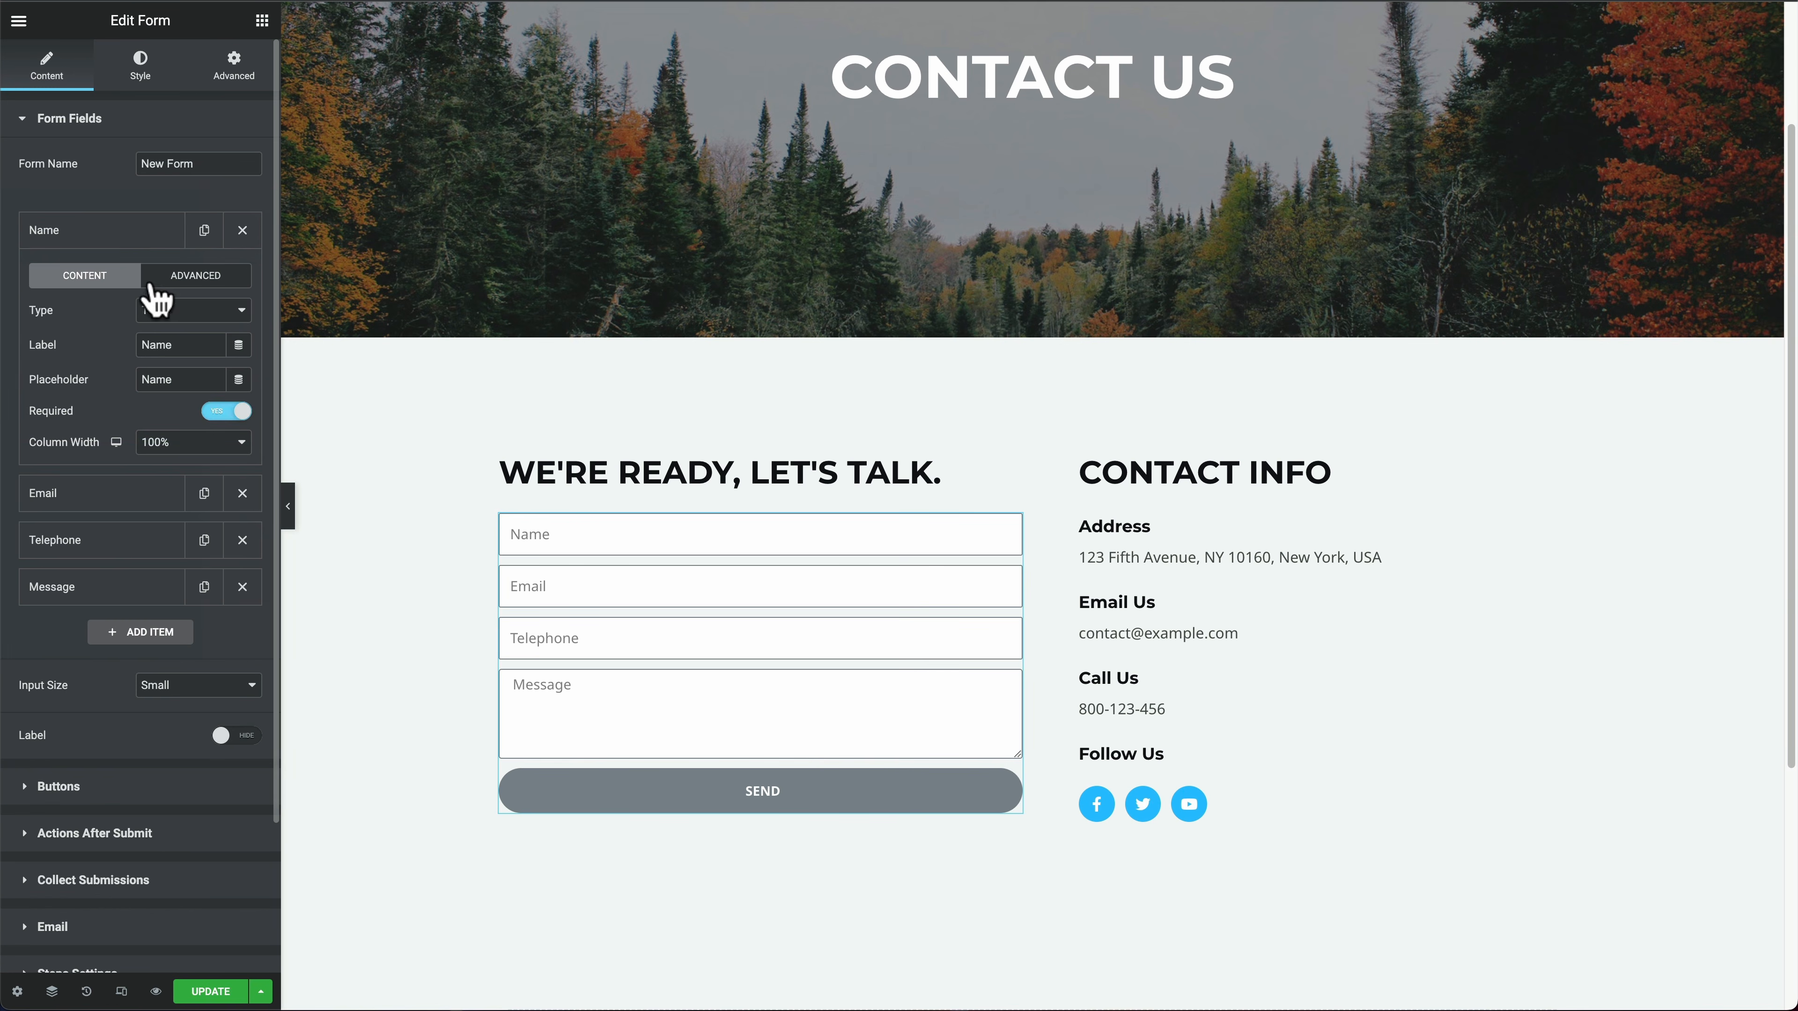
# Step: Go through the contact form's Email and Telephone field settings and make the Message field required
pyautogui.click(111, 239)
pyautogui.click(111, 278)
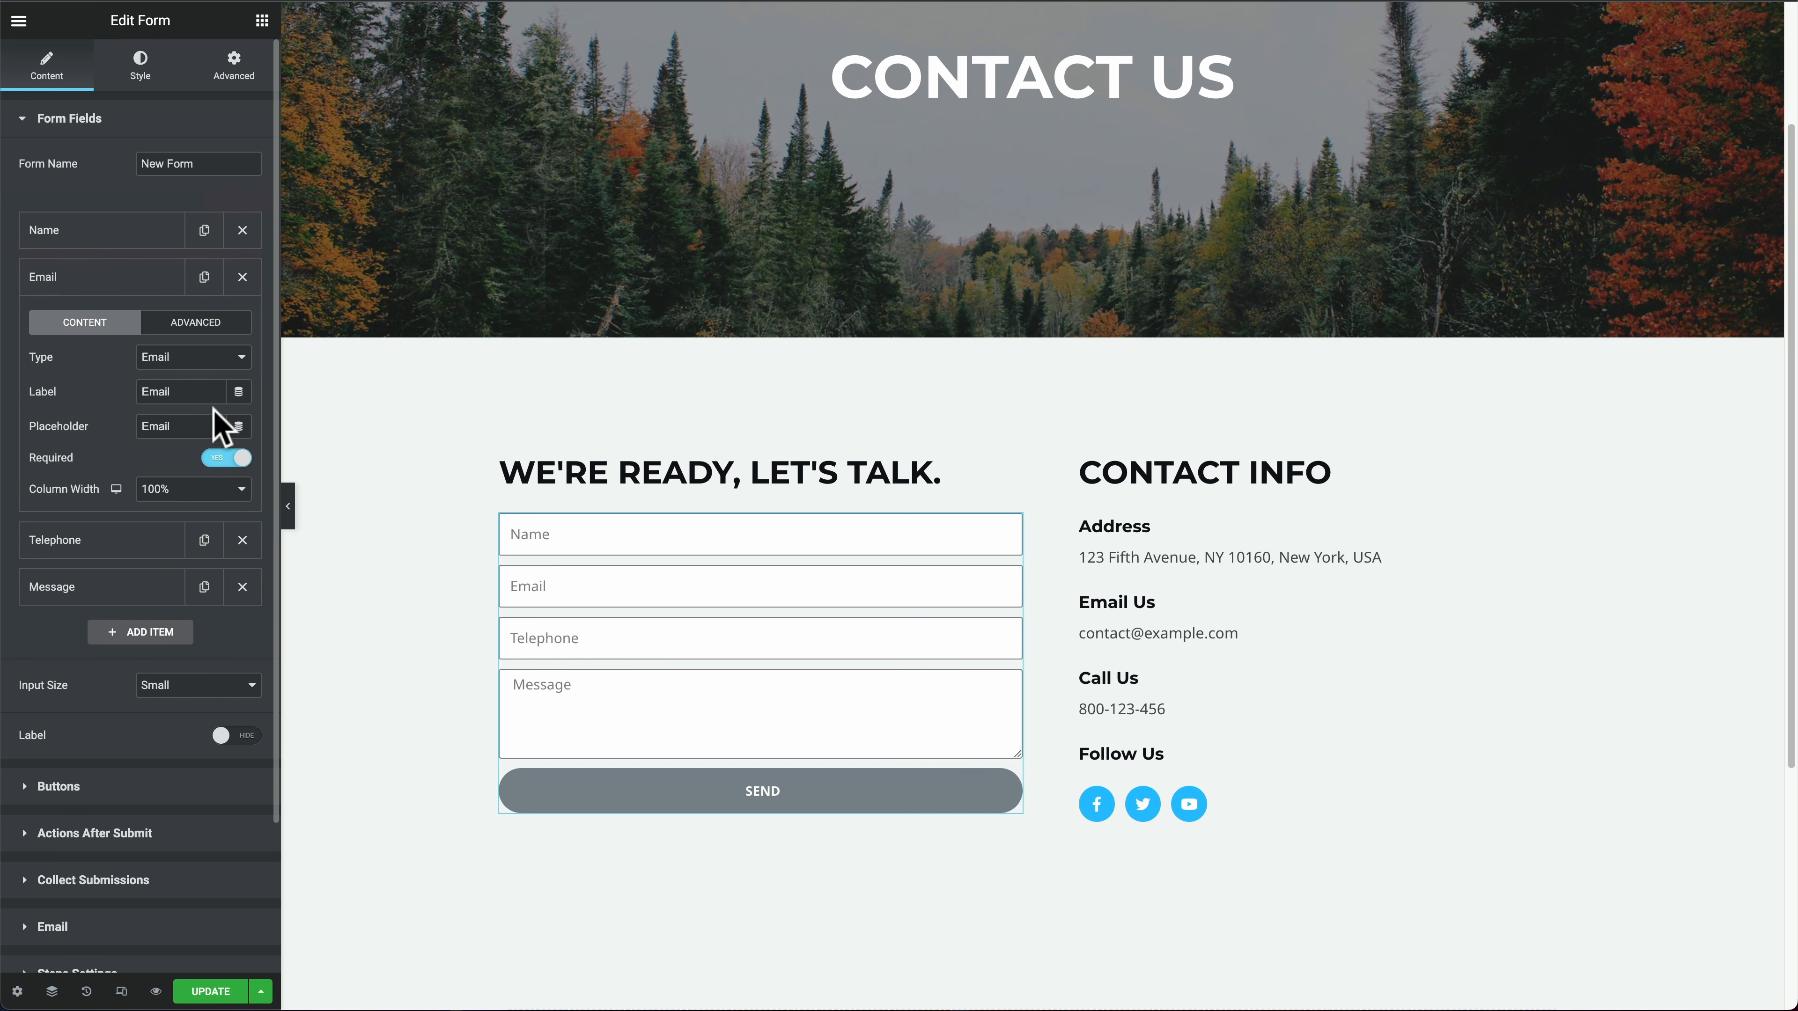
pyautogui.click(119, 282)
pyautogui.click(129, 327)
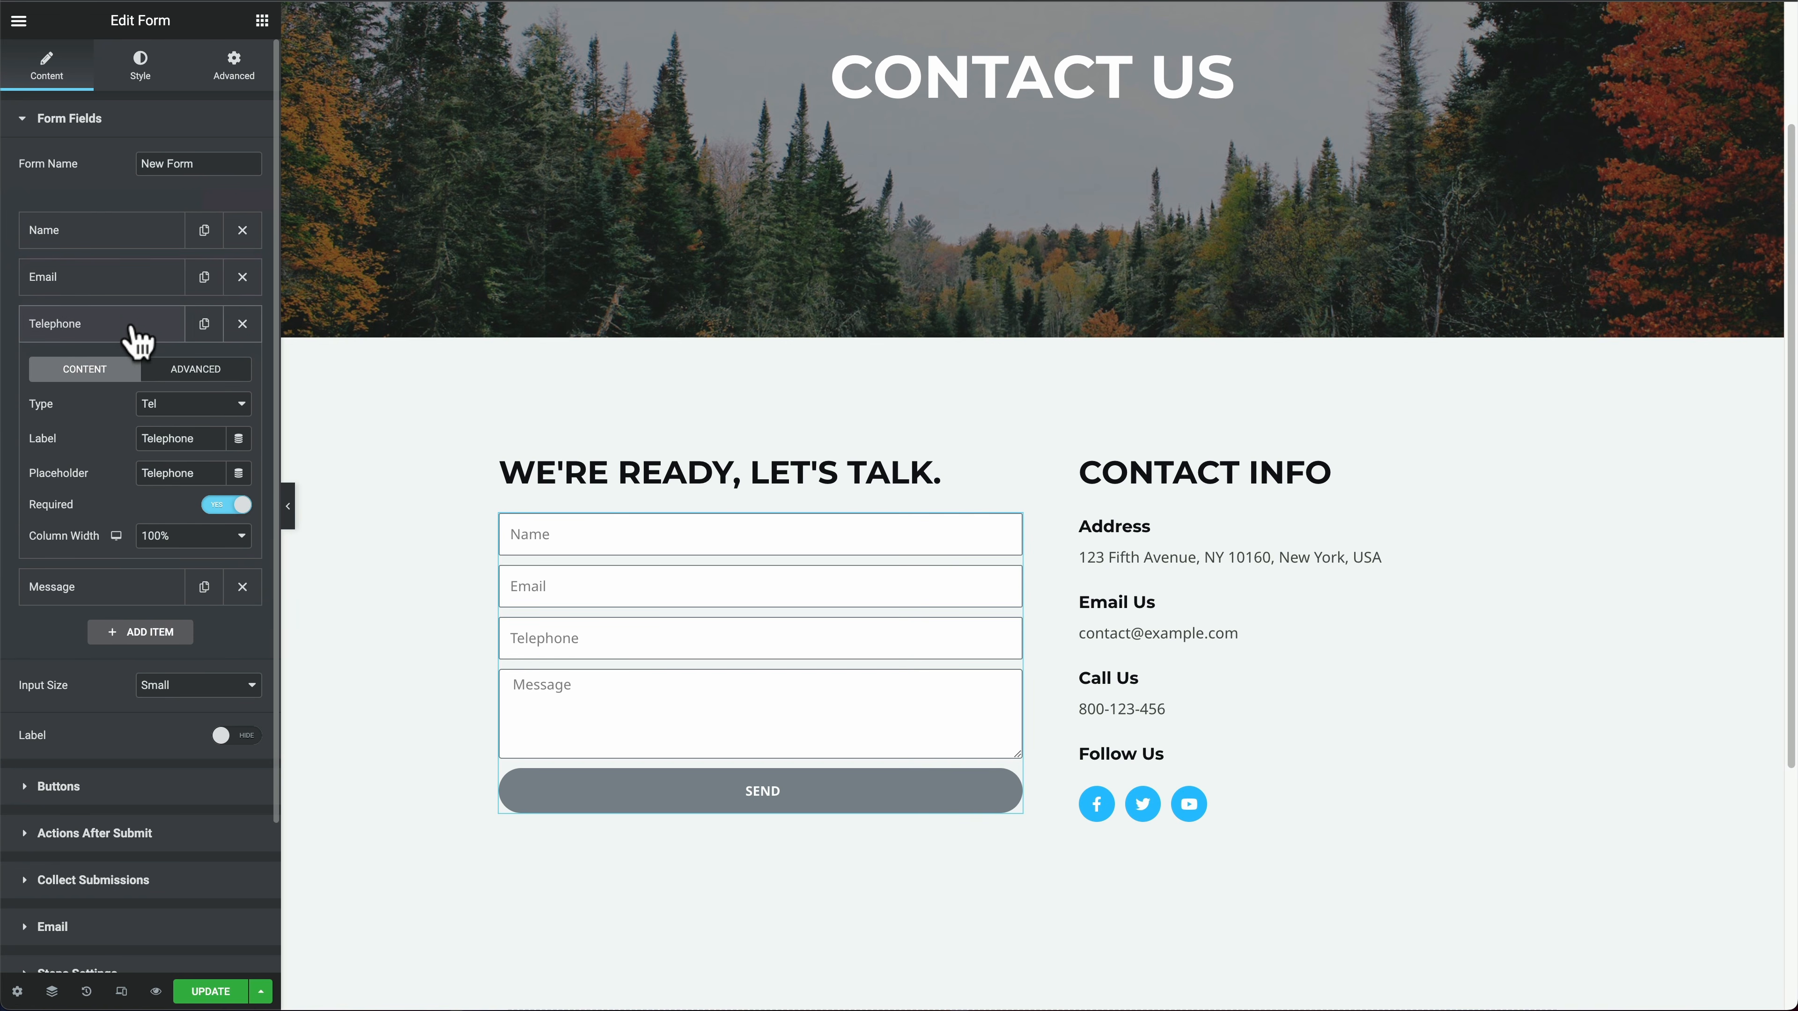
pyautogui.click(127, 370)
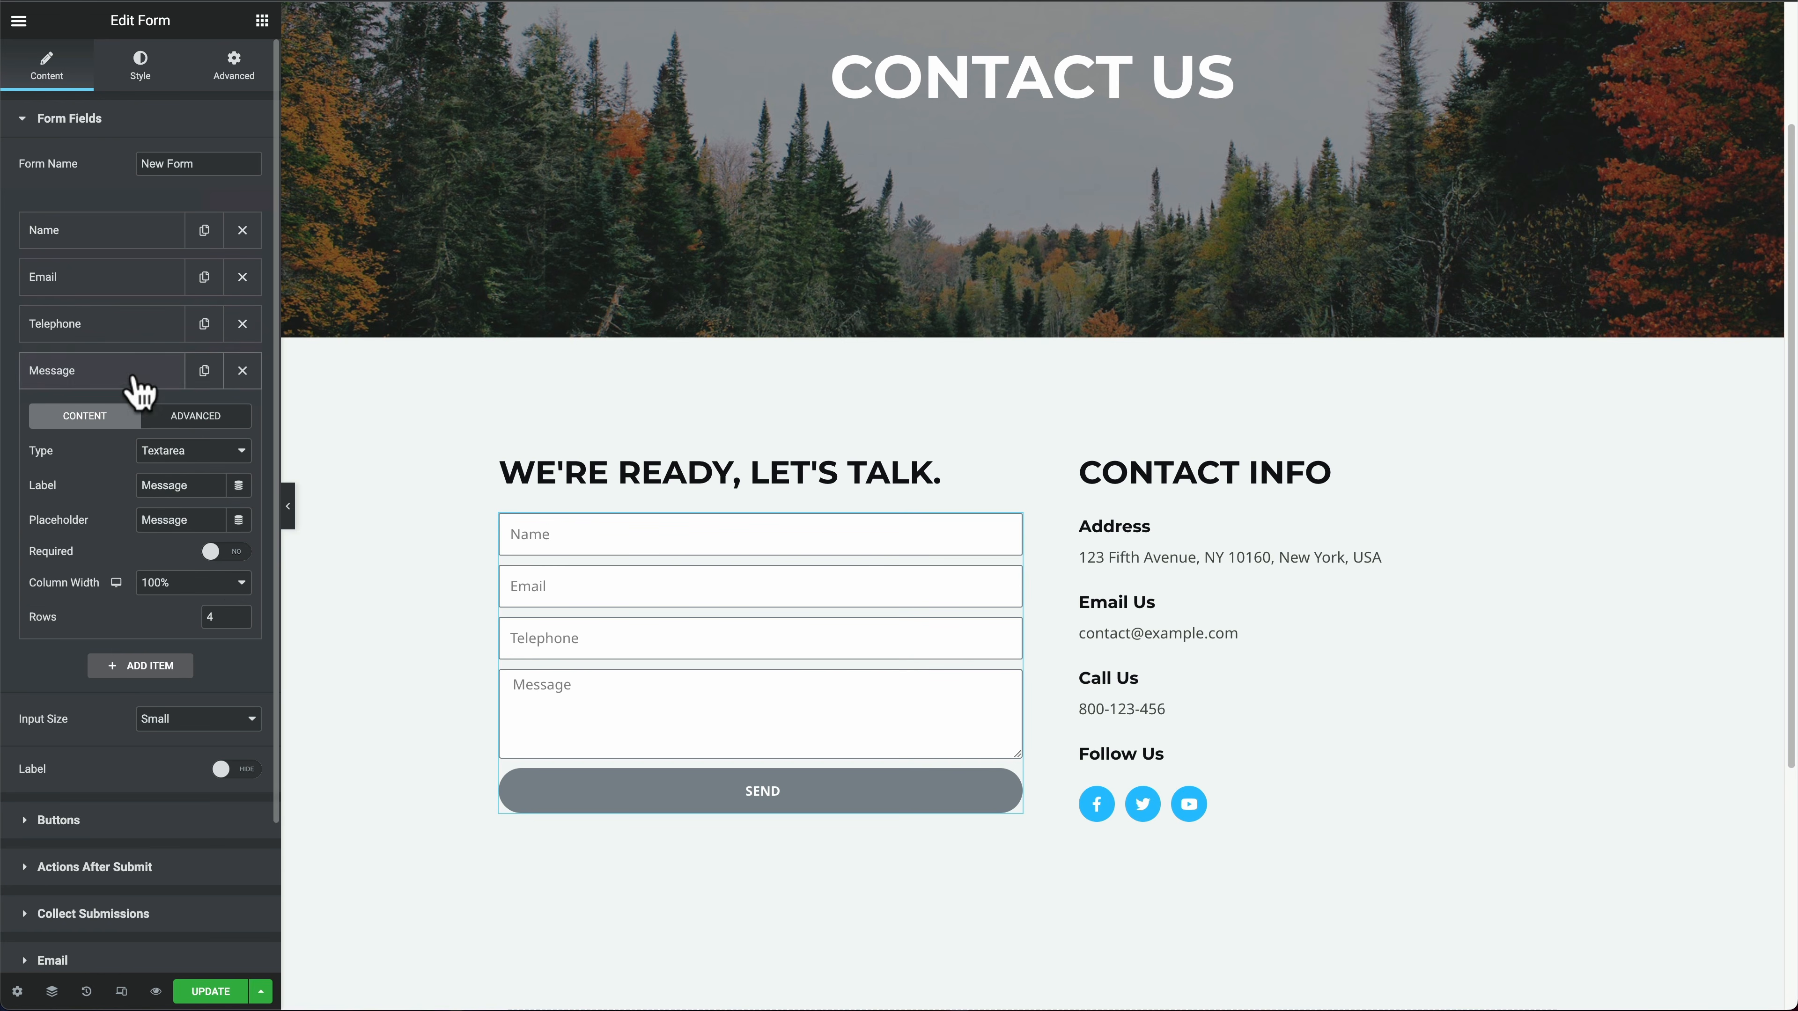
pyautogui.click(221, 552)
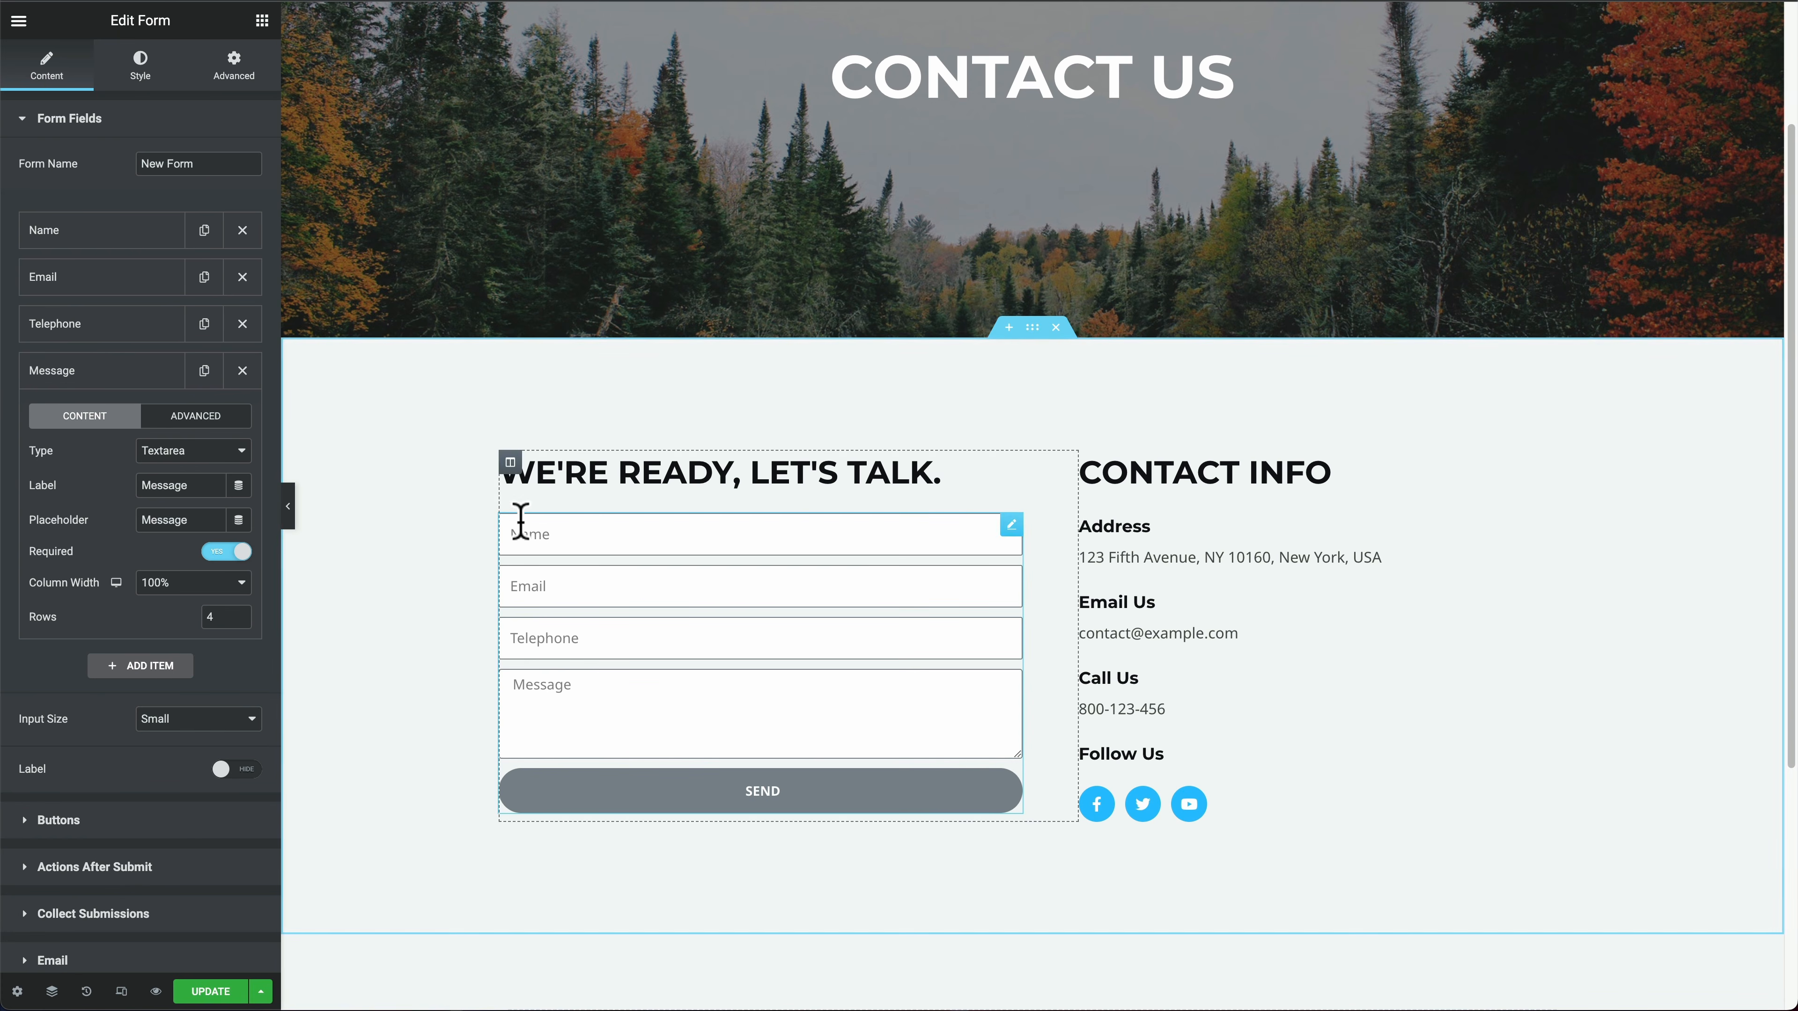
# Step: Set the contact form email's Reply-To to Email Field and update the page
pyautogui.scroll(-3, 198, 524)
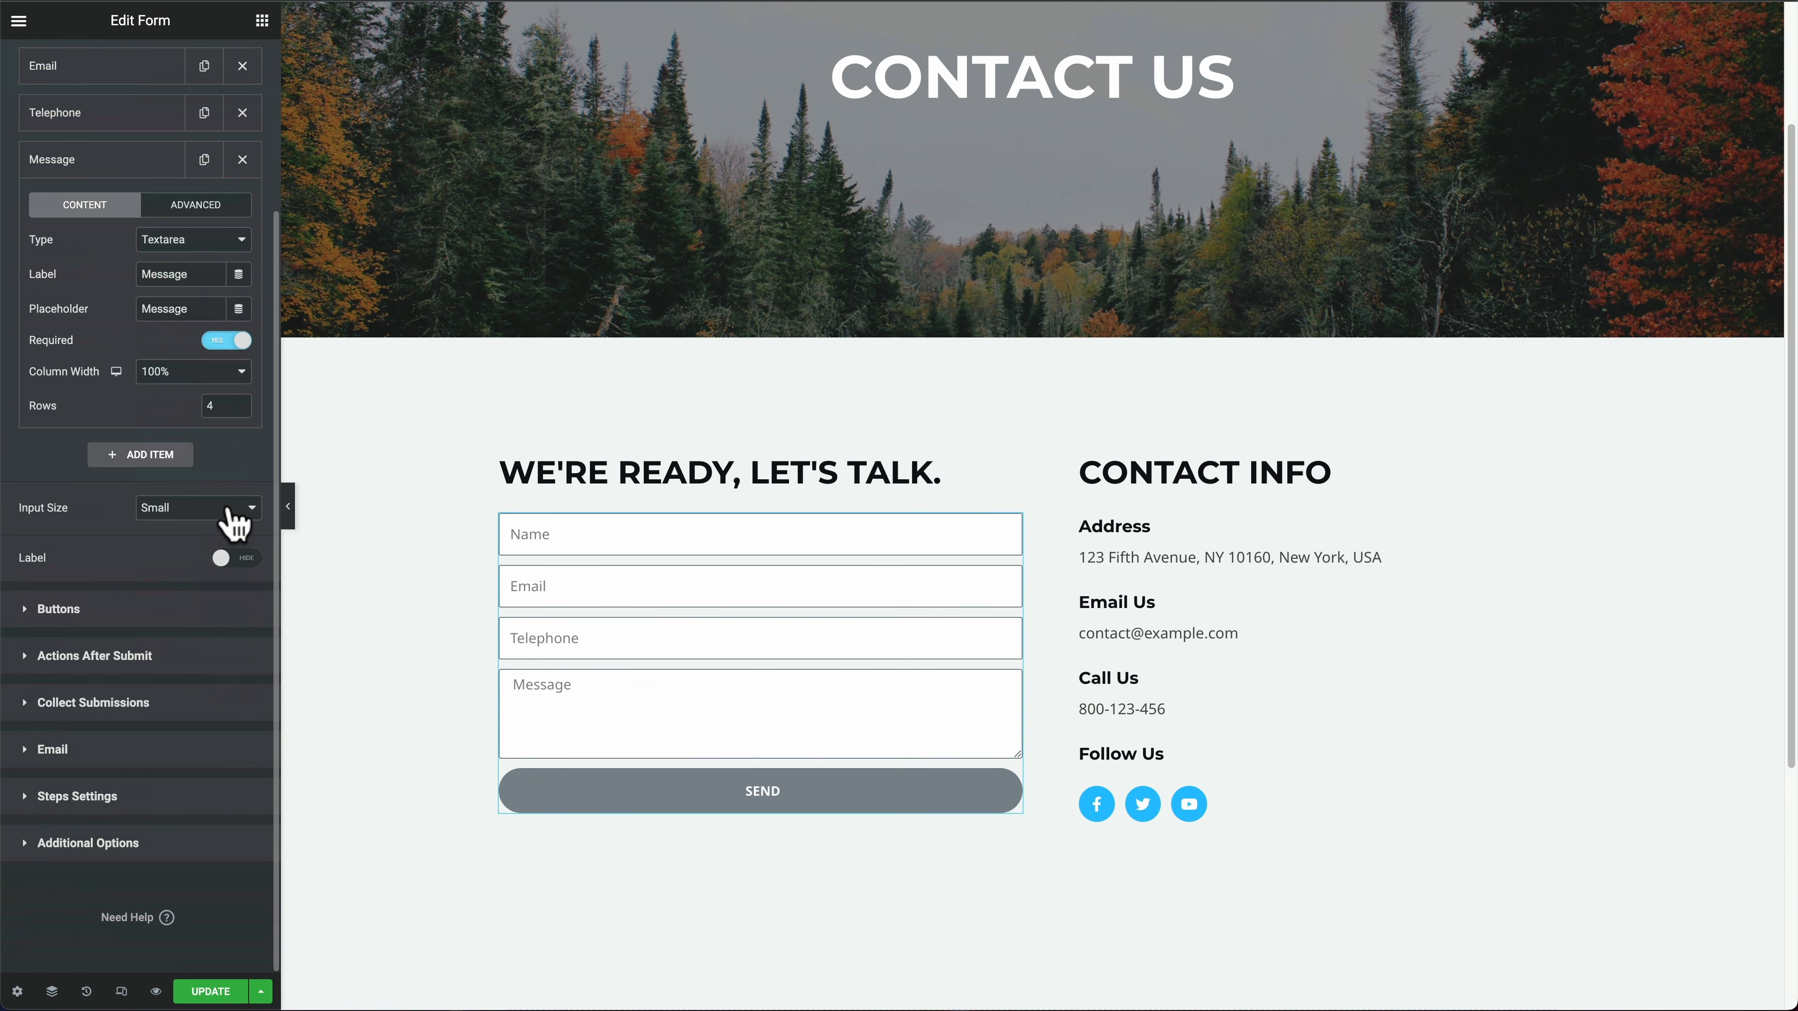
pyautogui.click(52, 749)
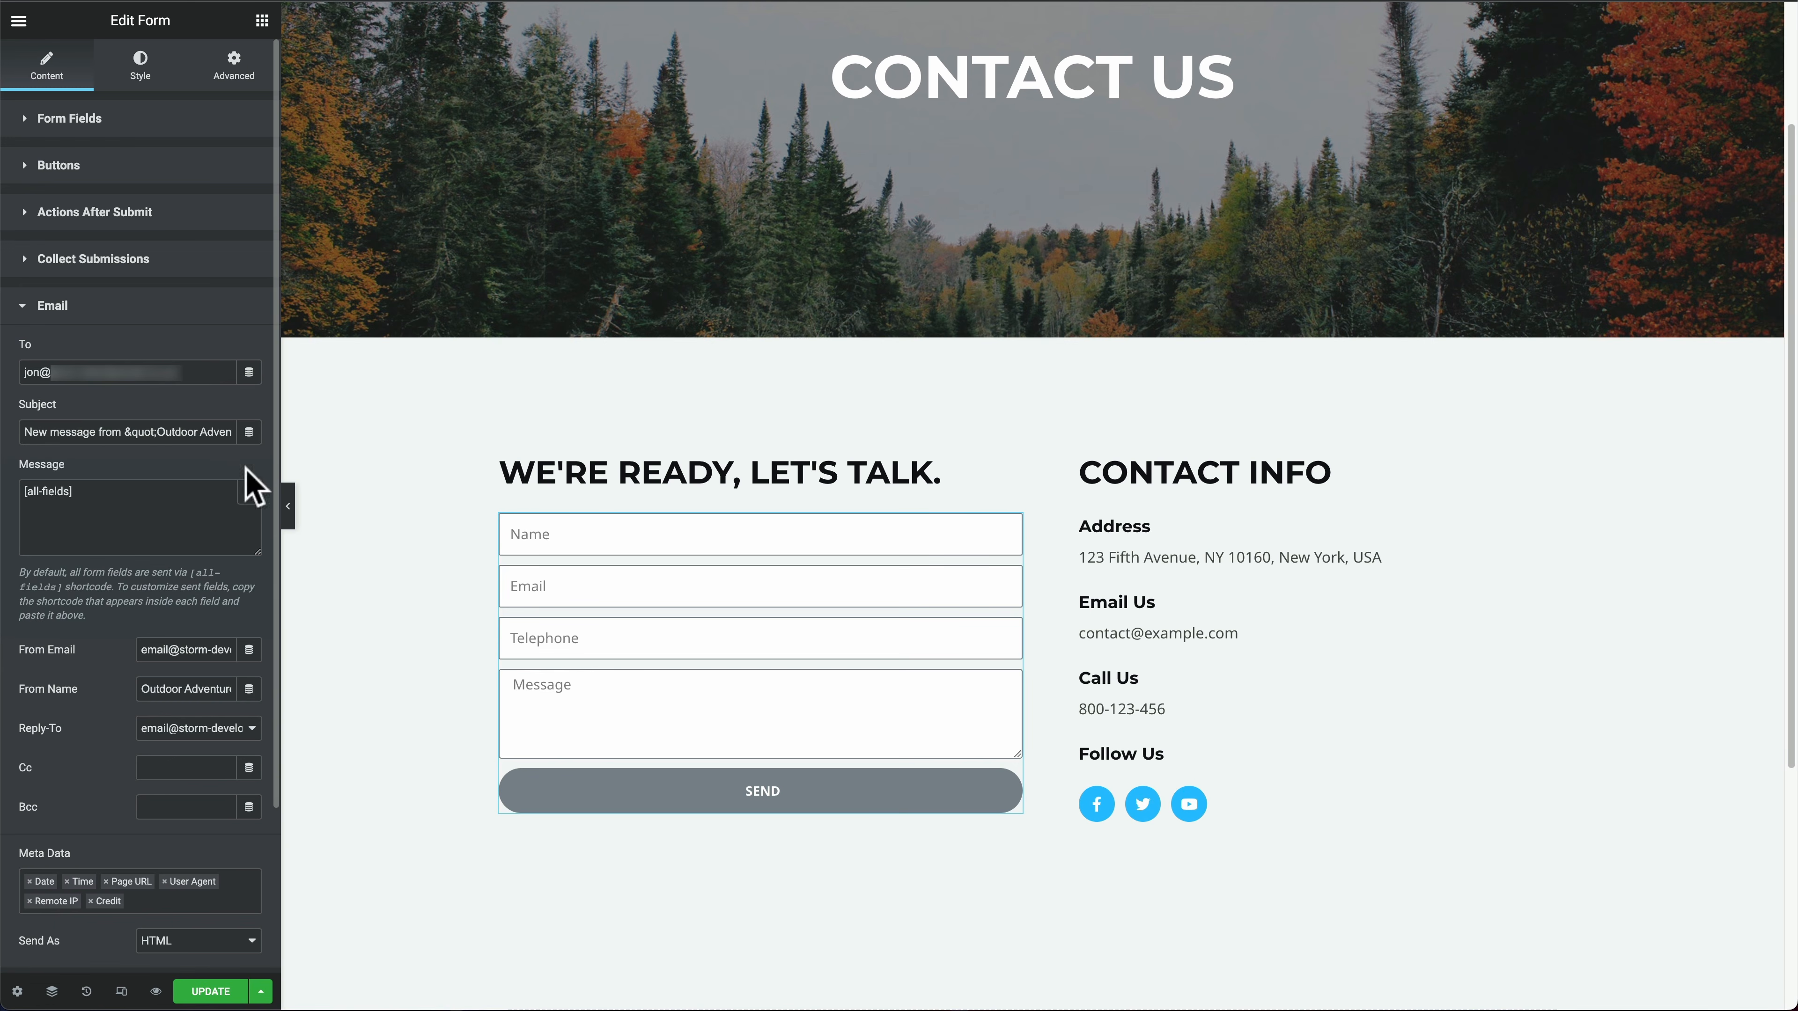
pyautogui.moveTo(190, 372); pyautogui.dragTo(19, 370)
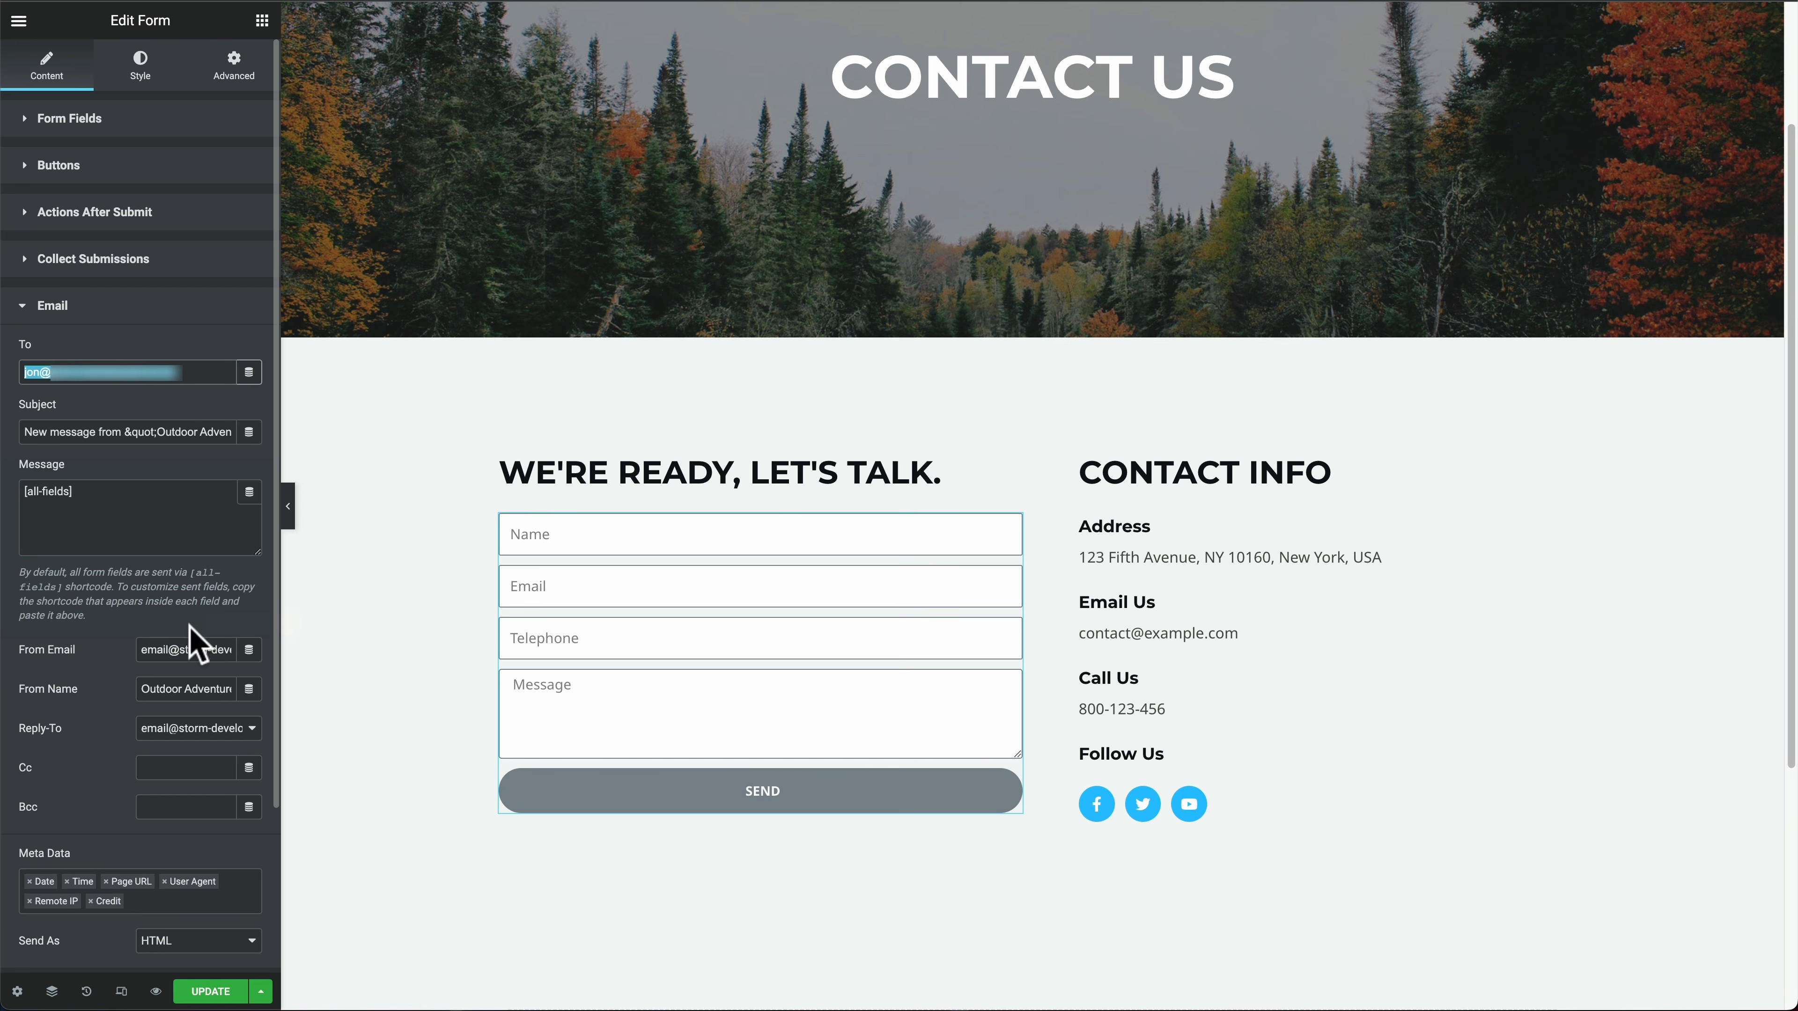
pyautogui.click(247, 736)
pyautogui.click(200, 749)
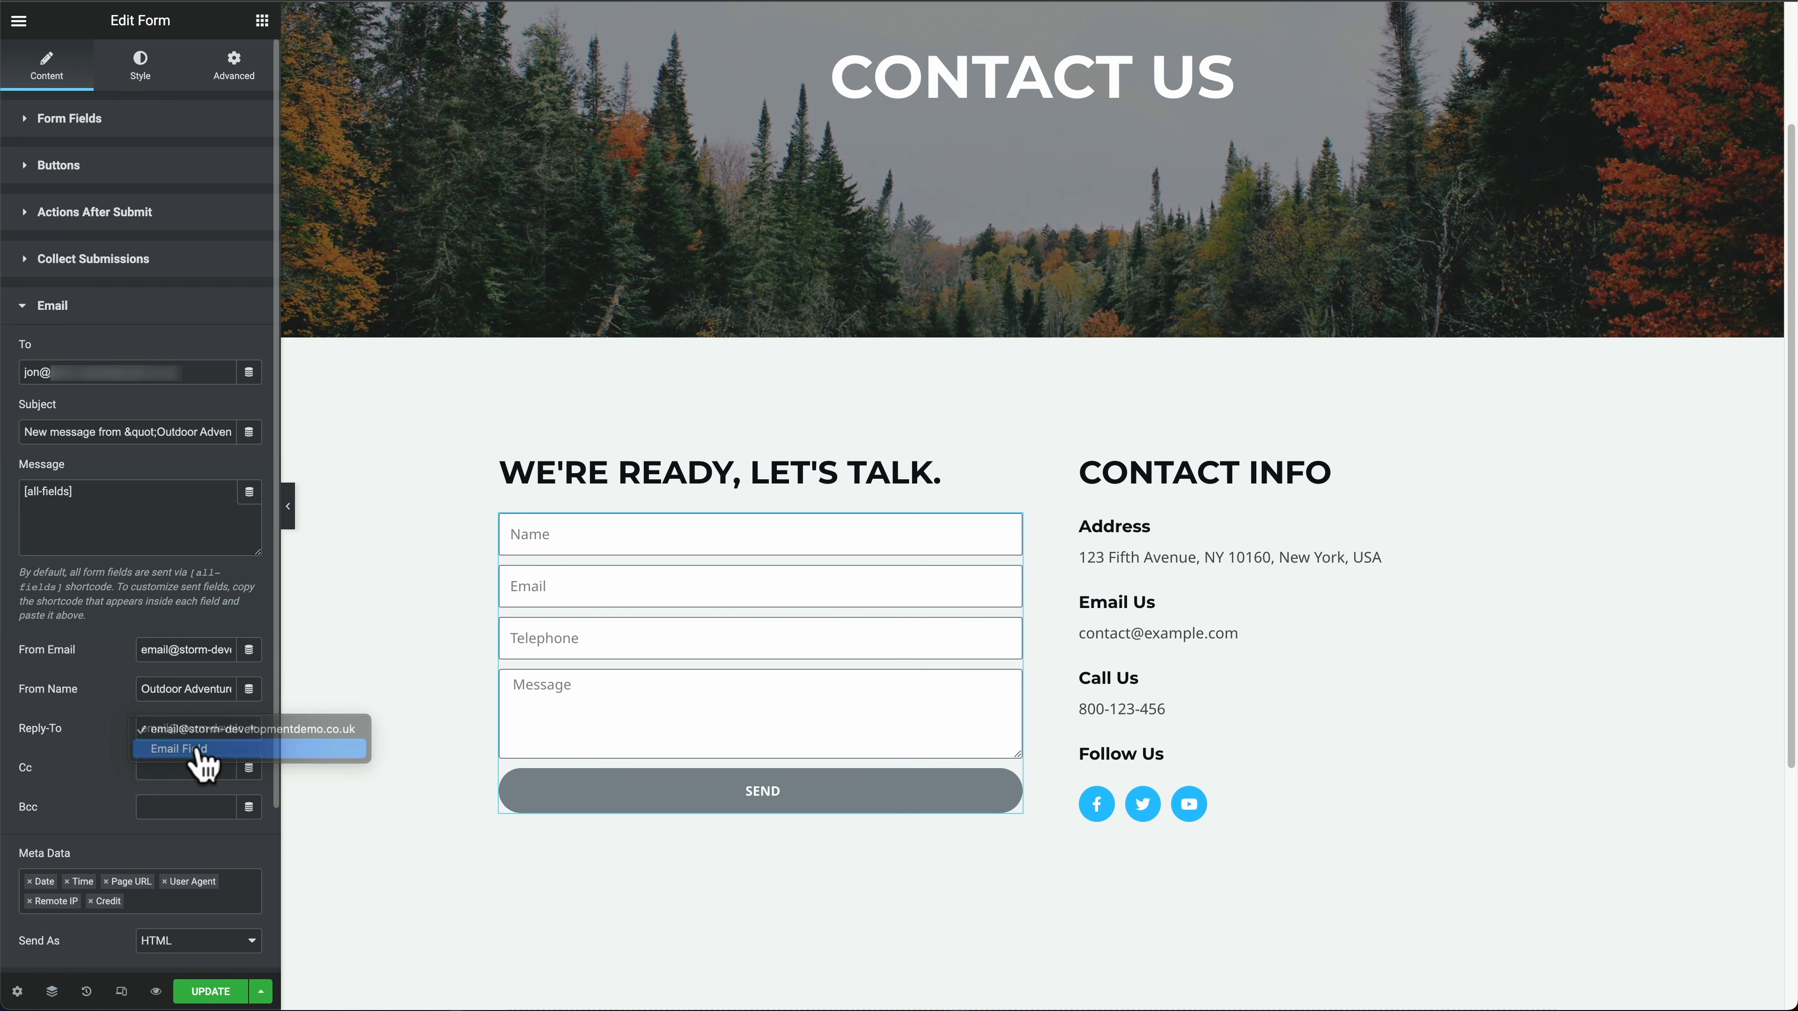
pyautogui.click(211, 992)
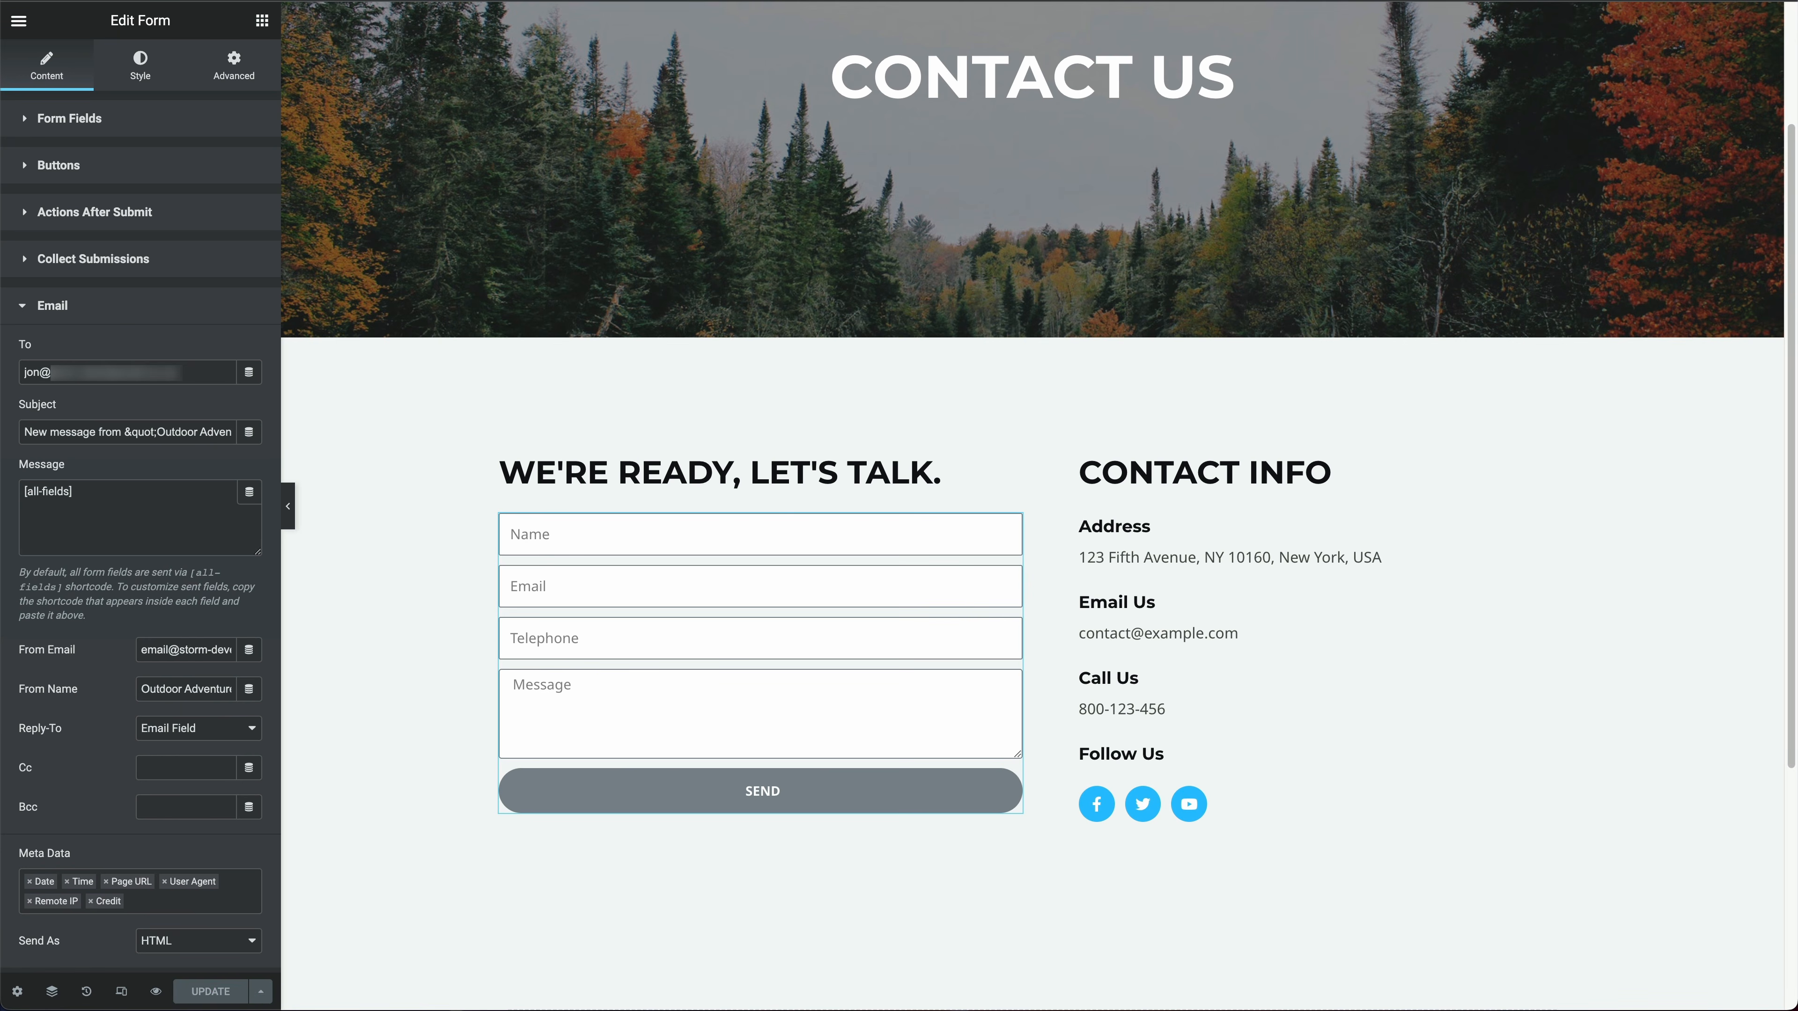
pyautogui.click(1090, 464)
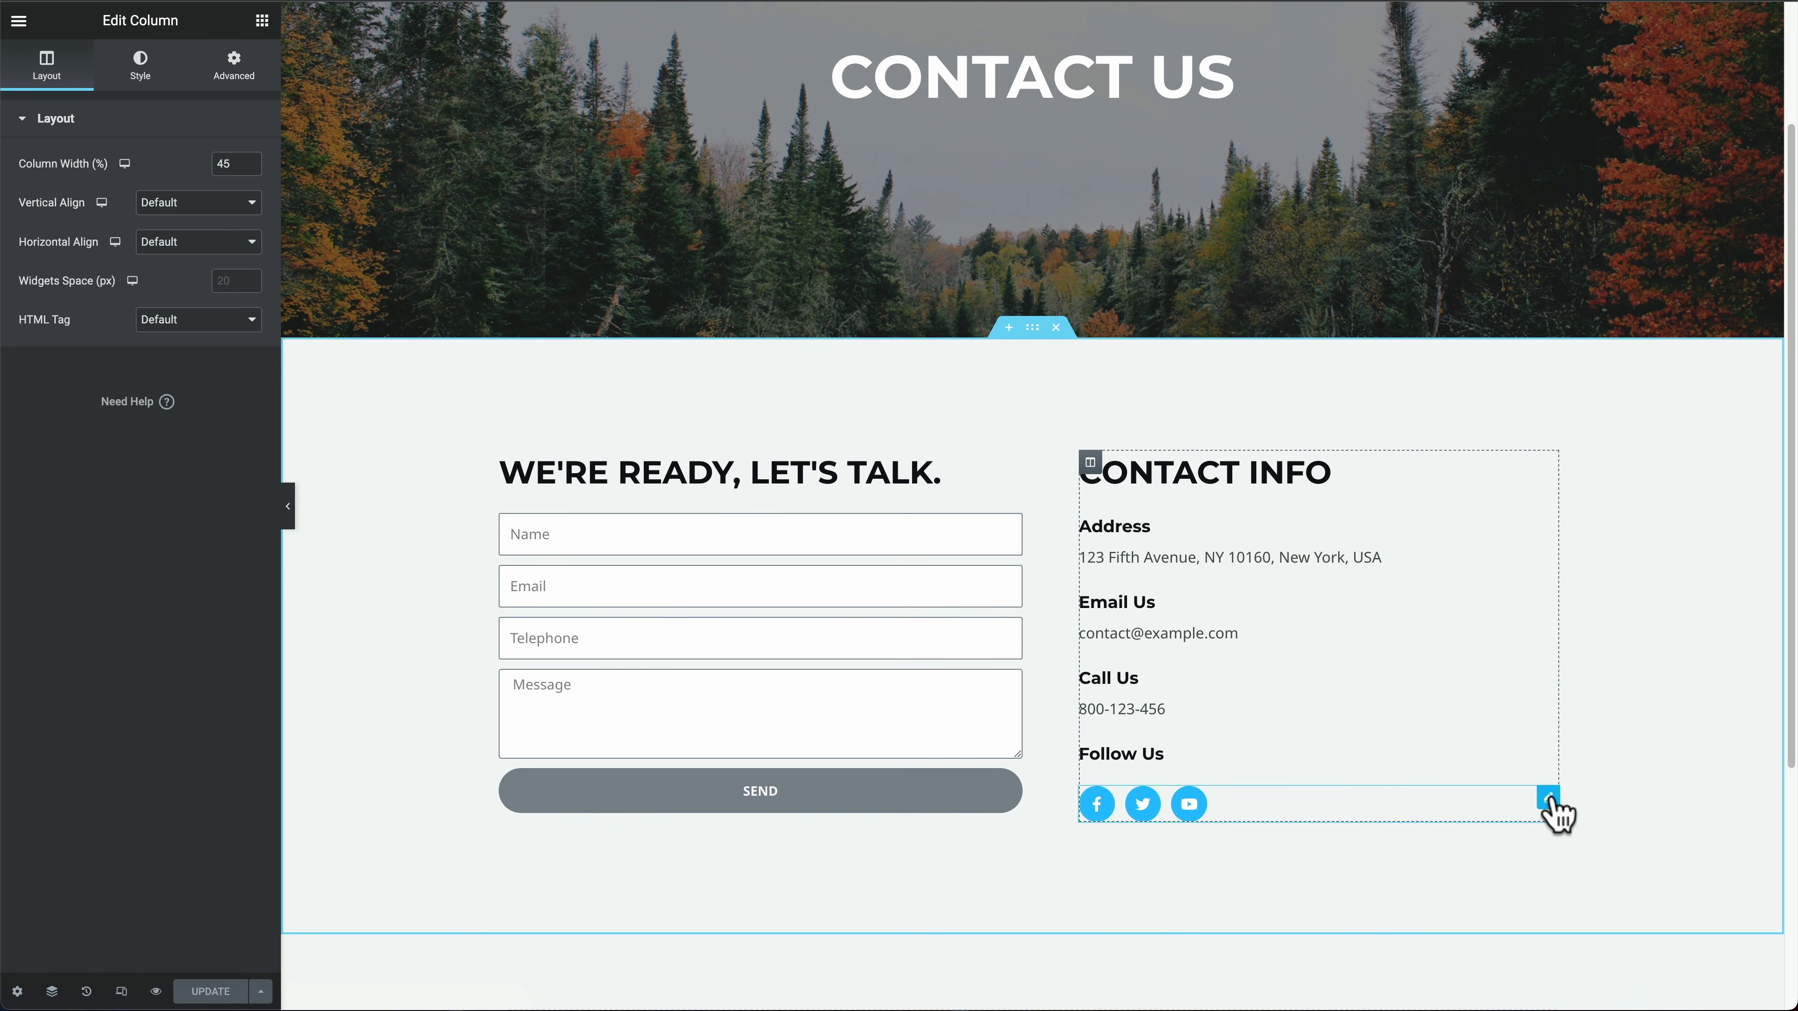
pyautogui.click(1548, 799)
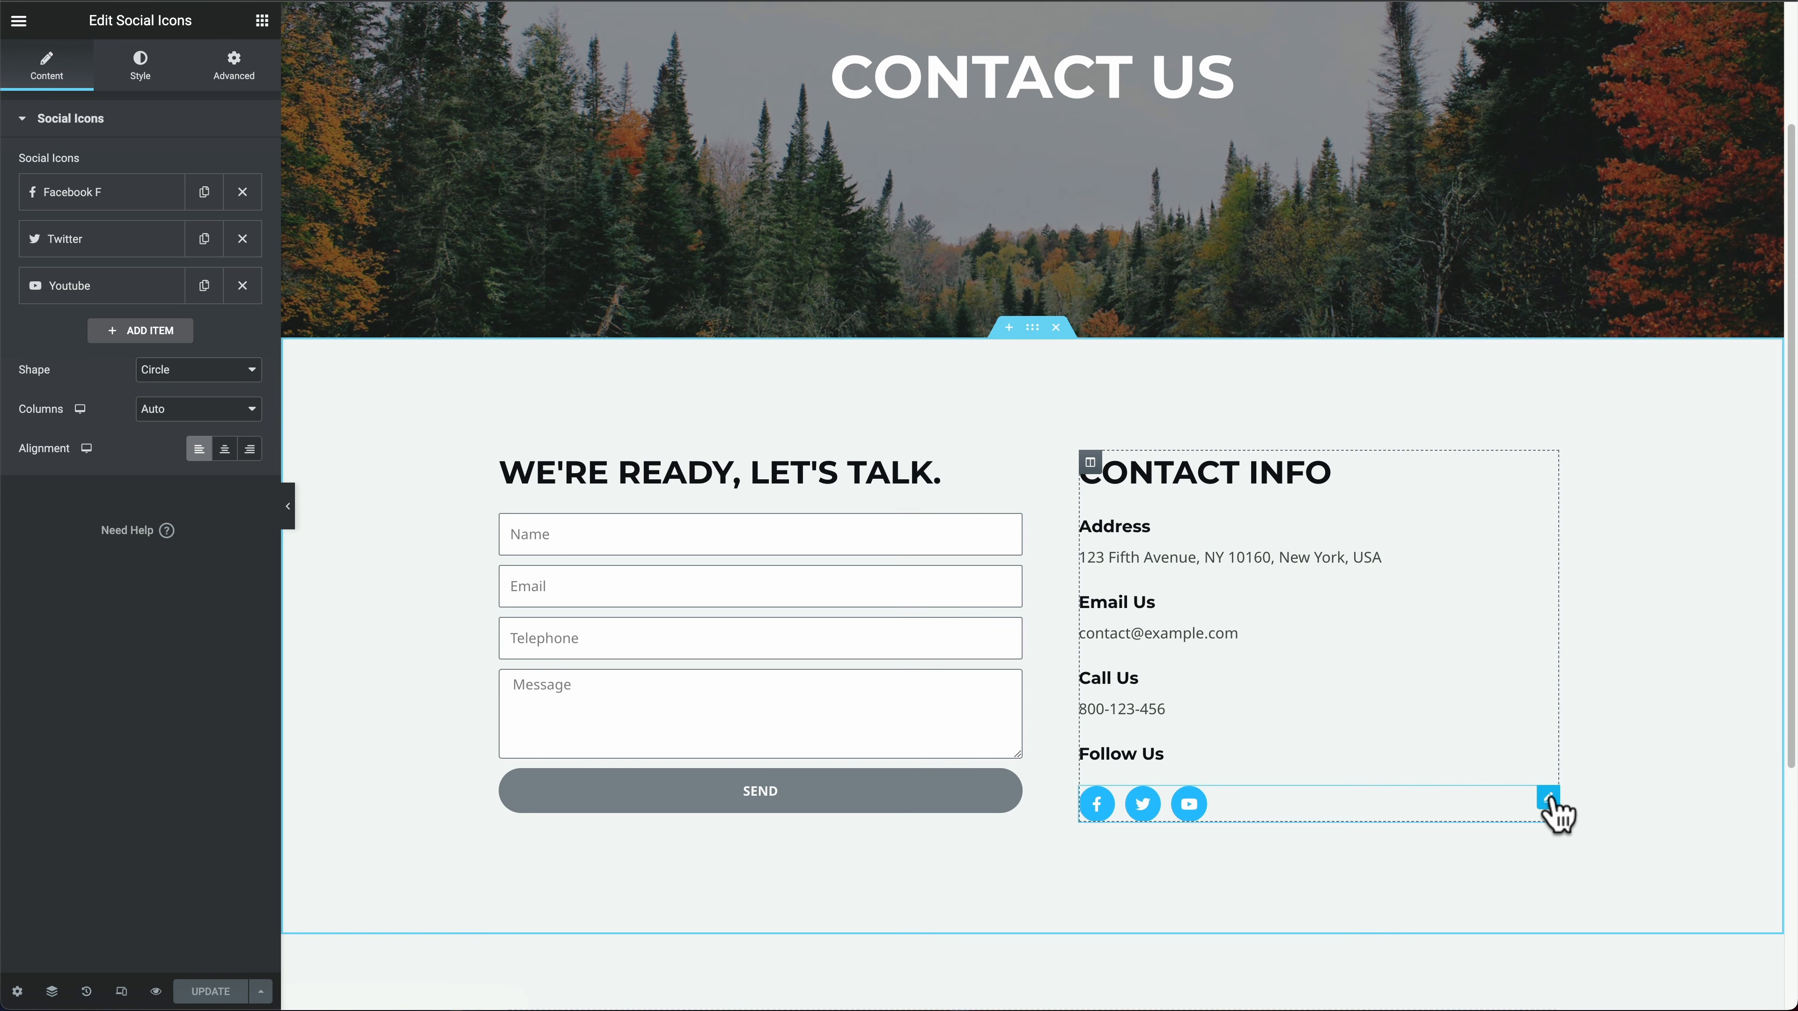
pyautogui.click(94, 205)
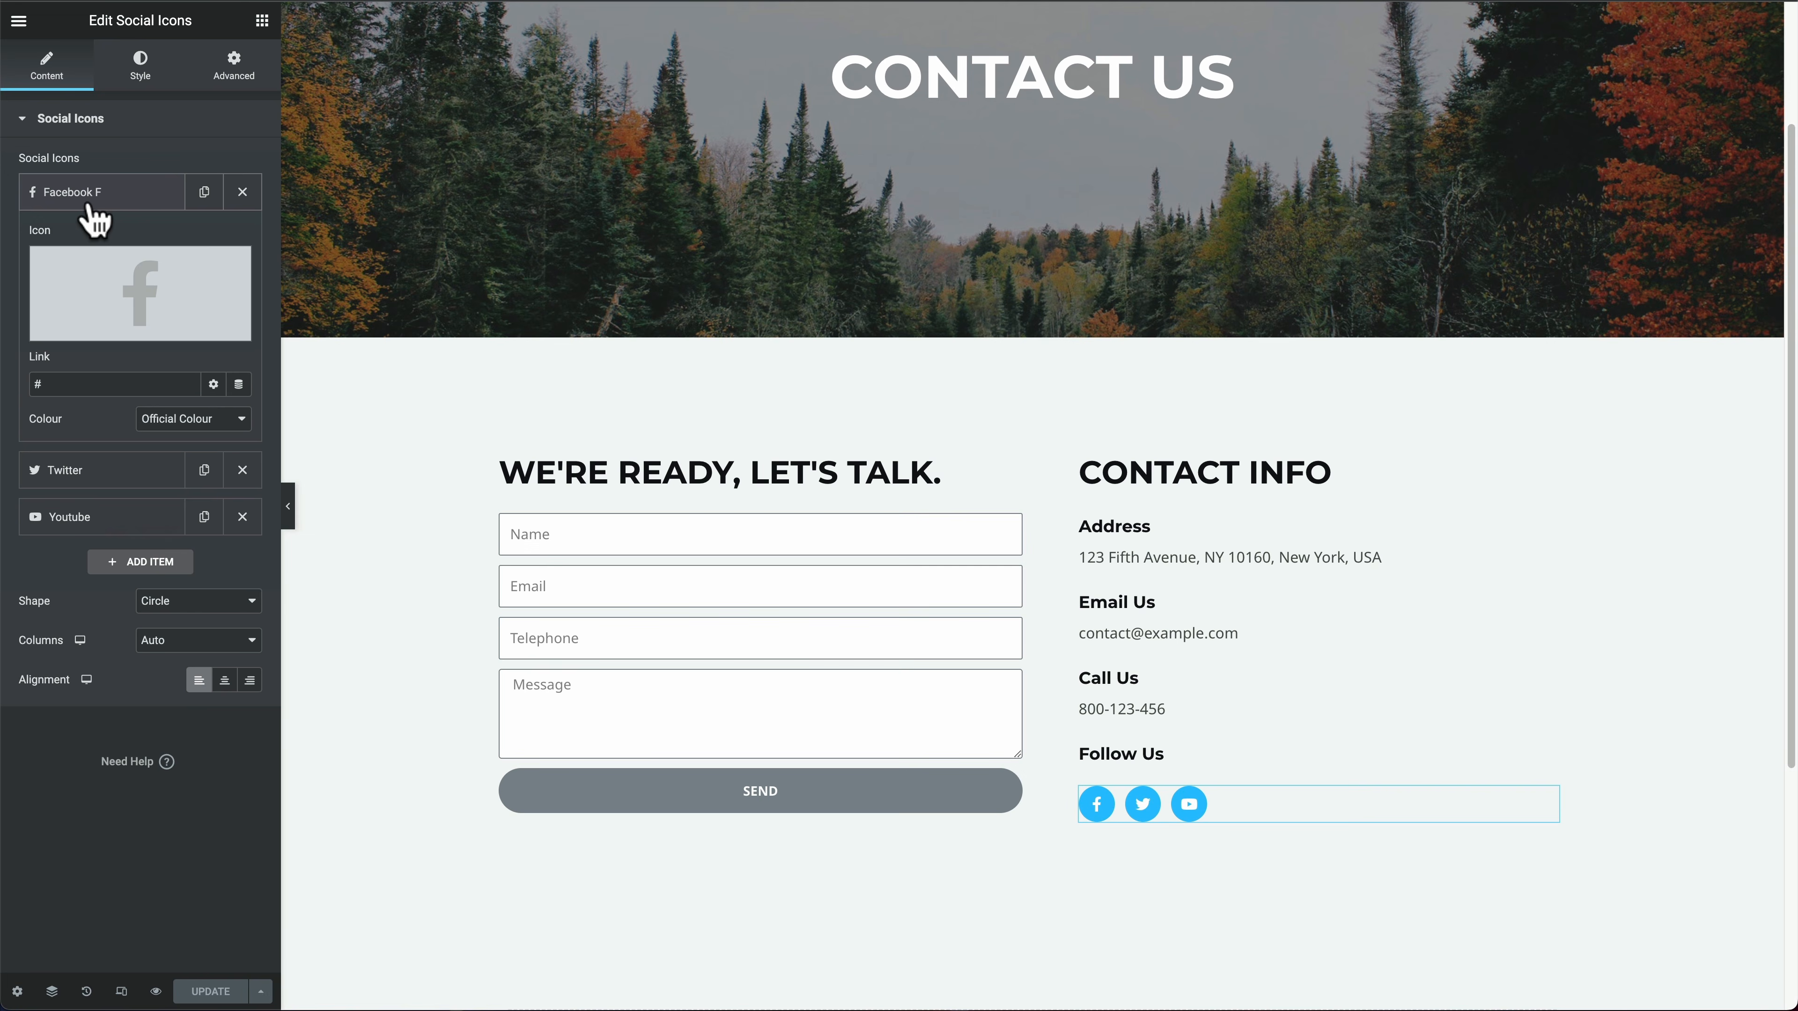
pyautogui.moveTo(65, 386); pyautogui.dragTo(2, 379)
pyautogui.write('https://www.facebook.com/jtechwp')
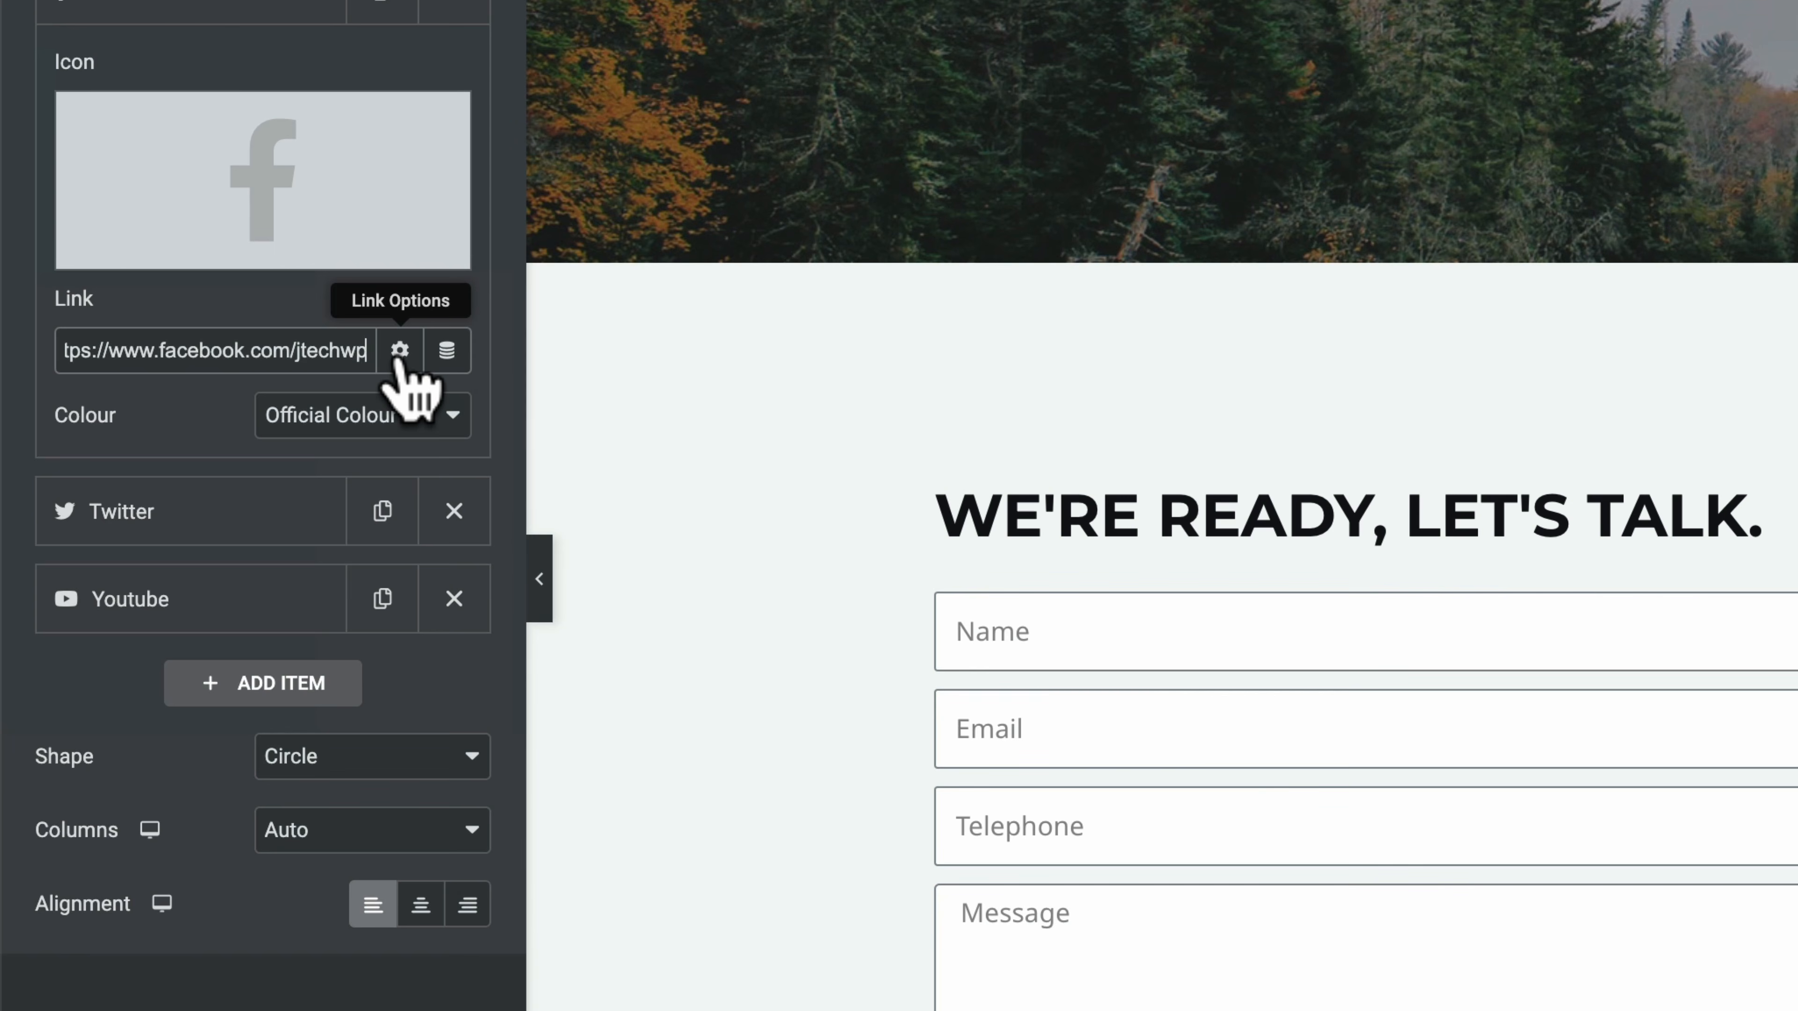
pyautogui.click(400, 351)
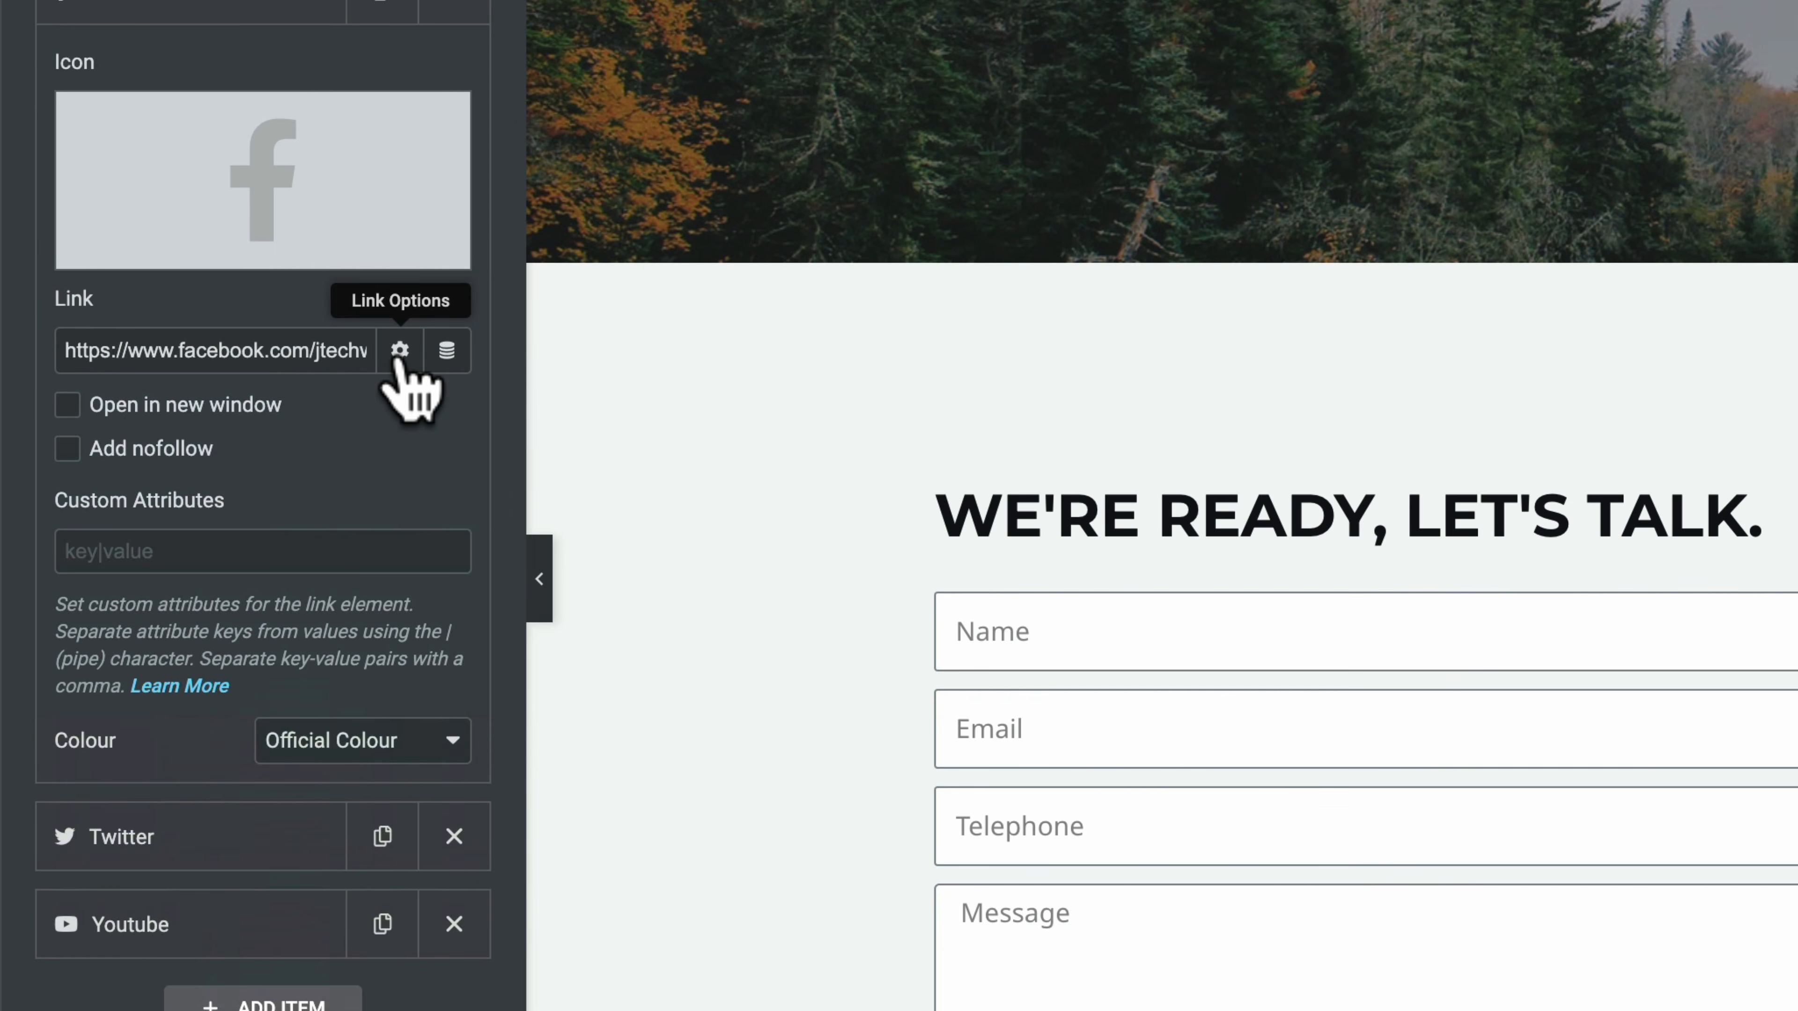
pyautogui.click(69, 405)
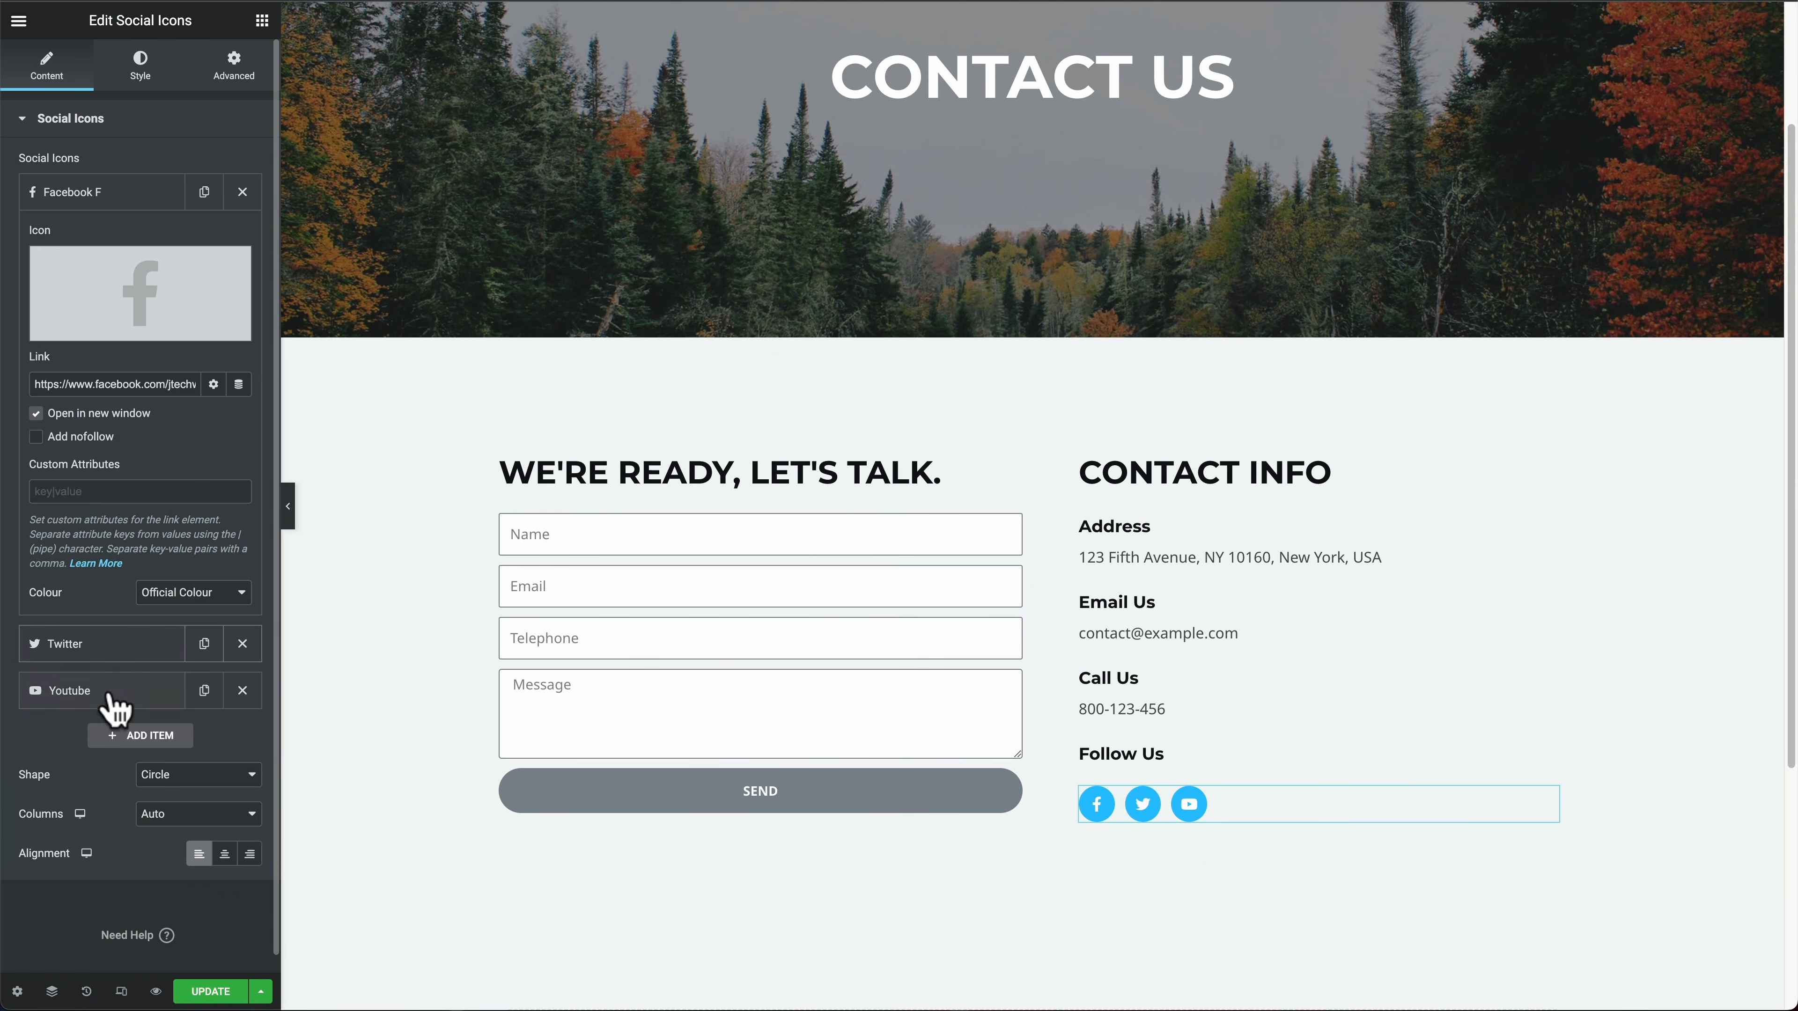
pyautogui.click(128, 648)
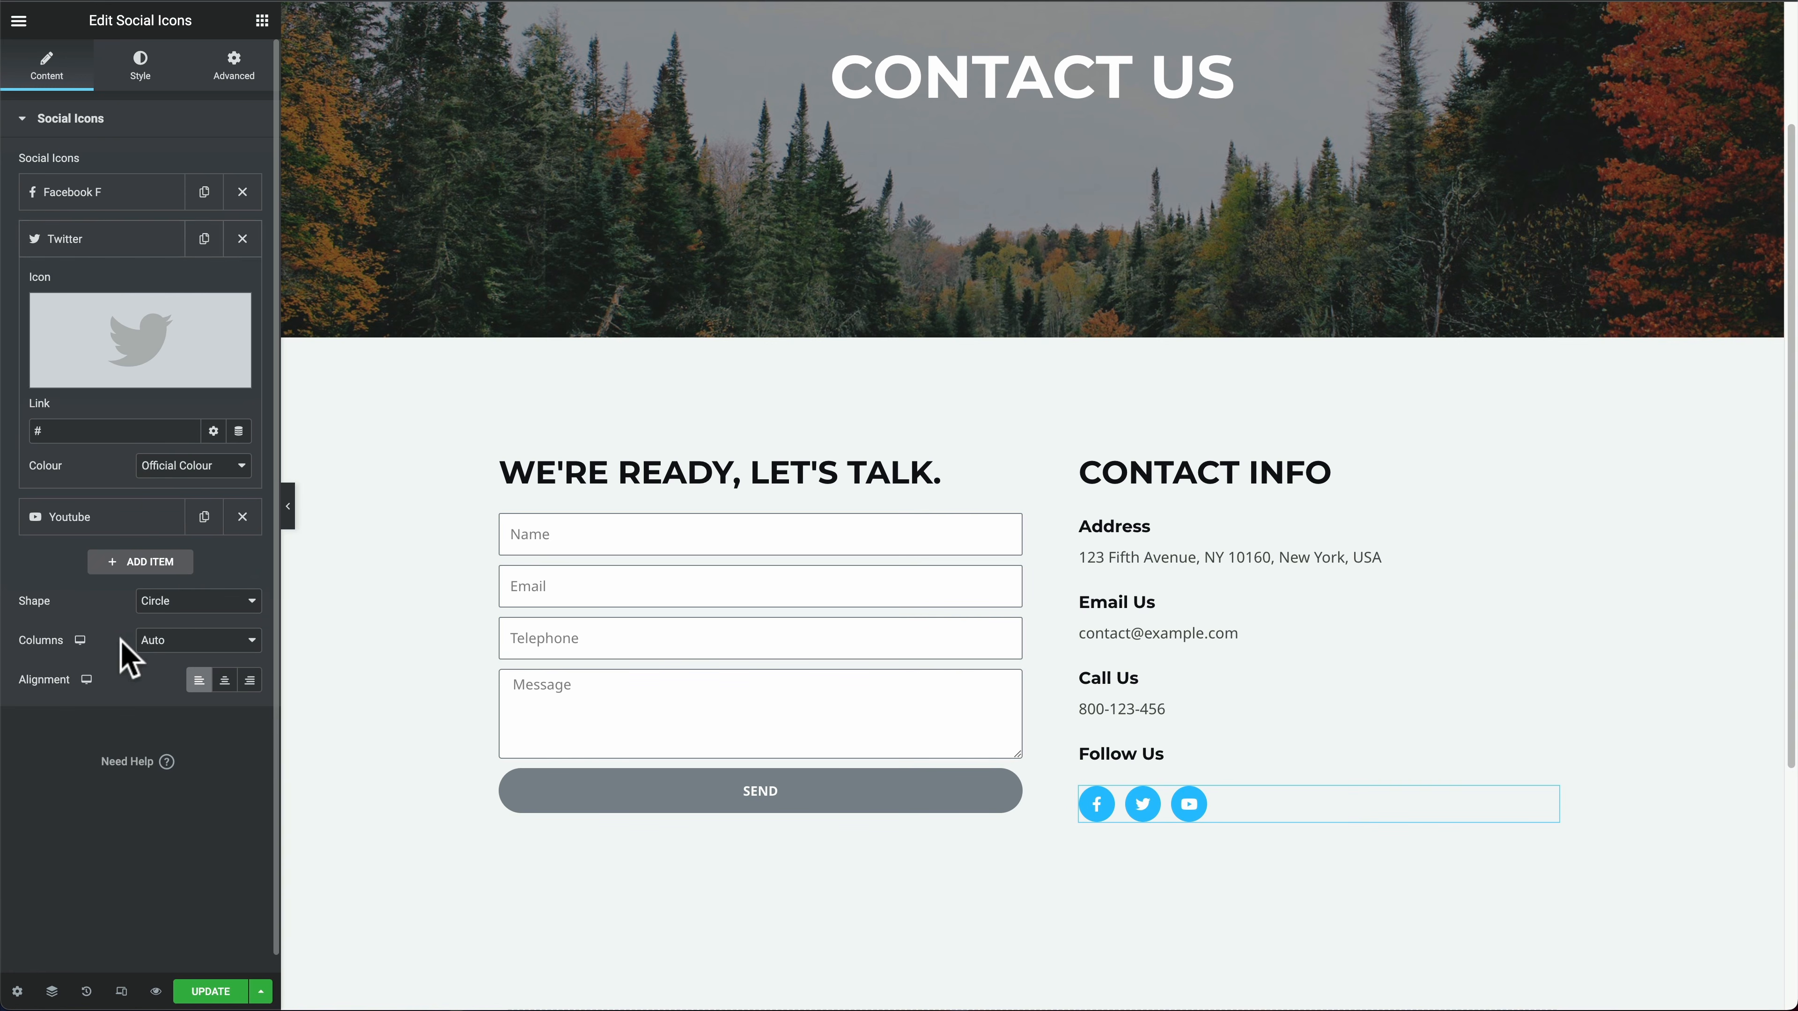
pyautogui.click(199, 990)
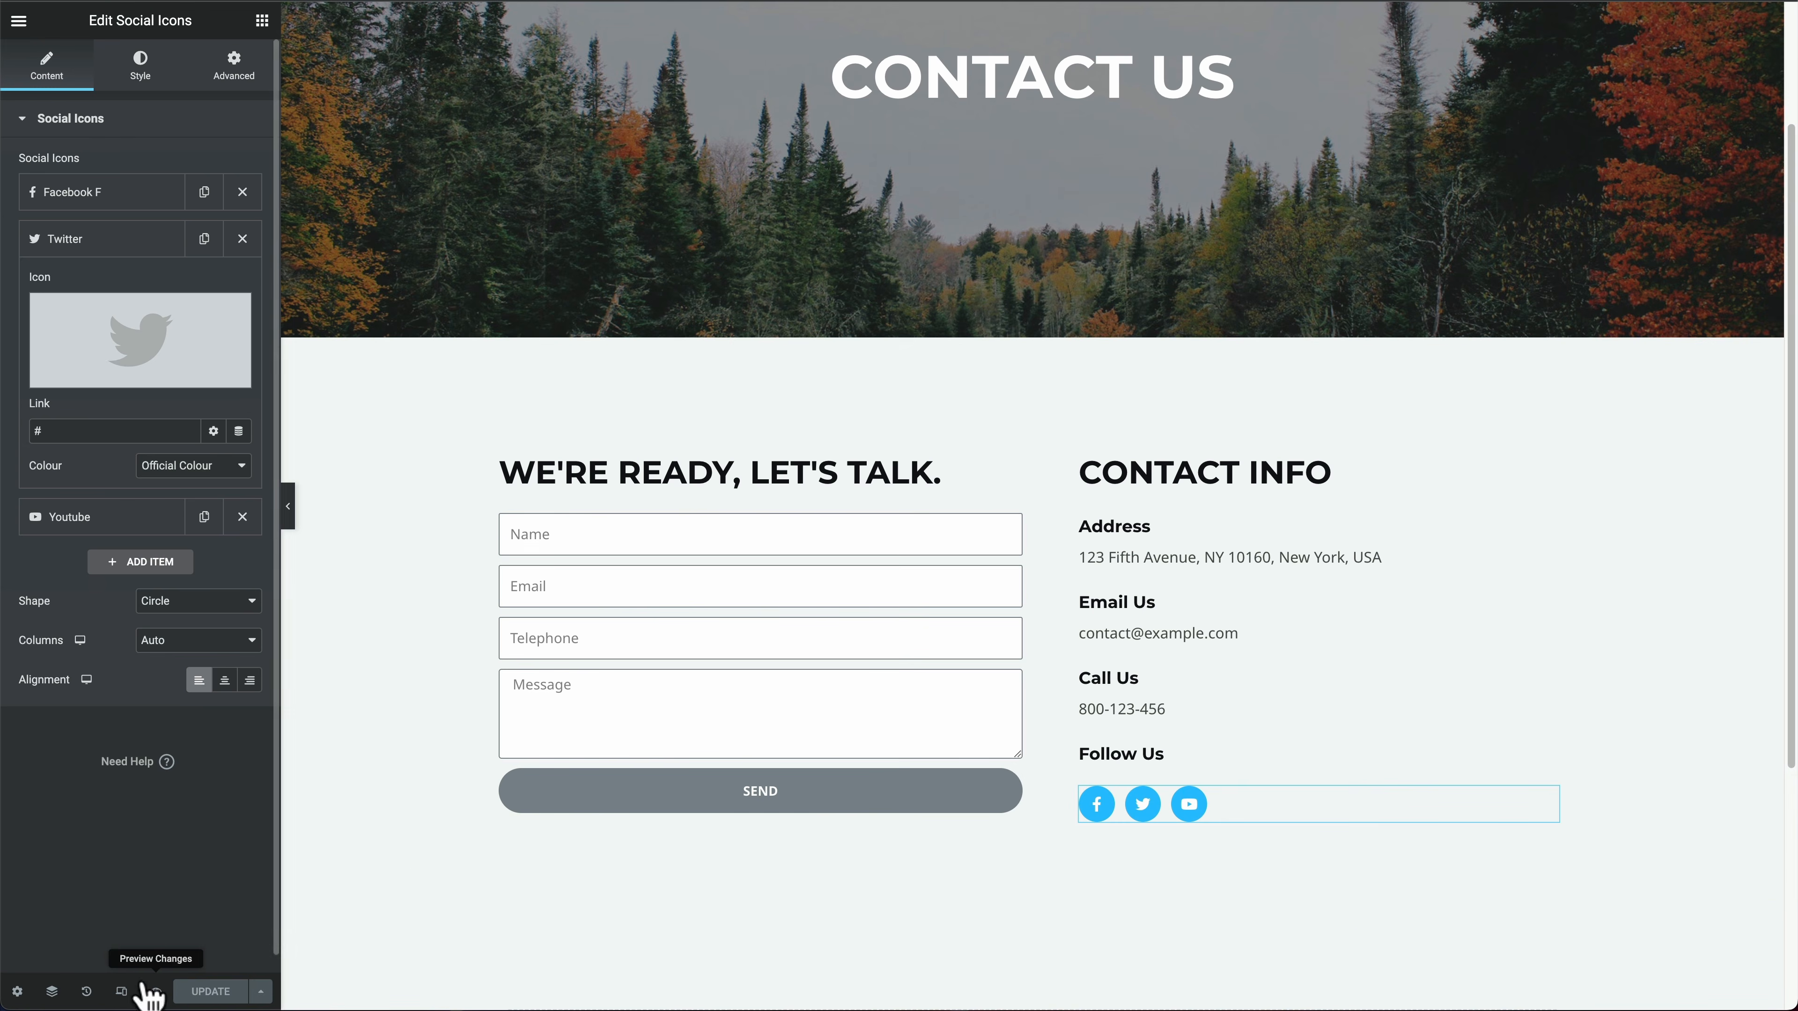
# Step: Check the Contact page's layout in the tablet and mobile responsive views
pyautogui.click(121, 991)
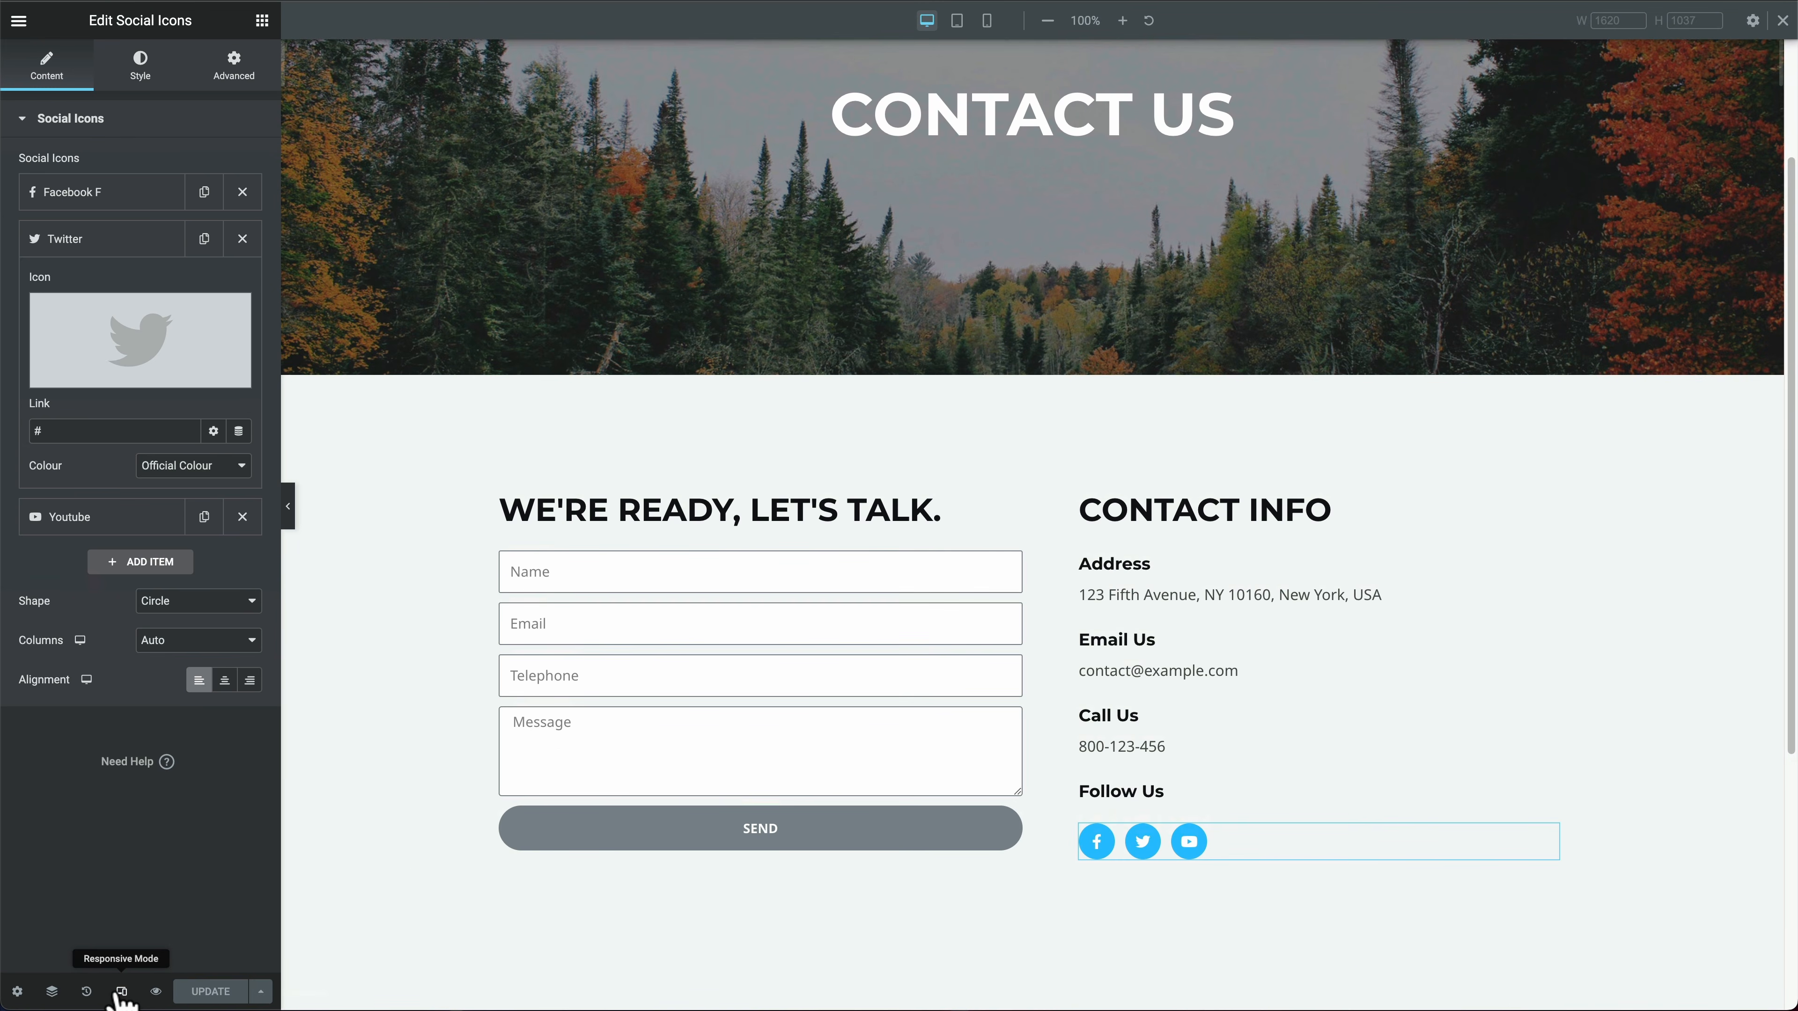
pyautogui.click(957, 21)
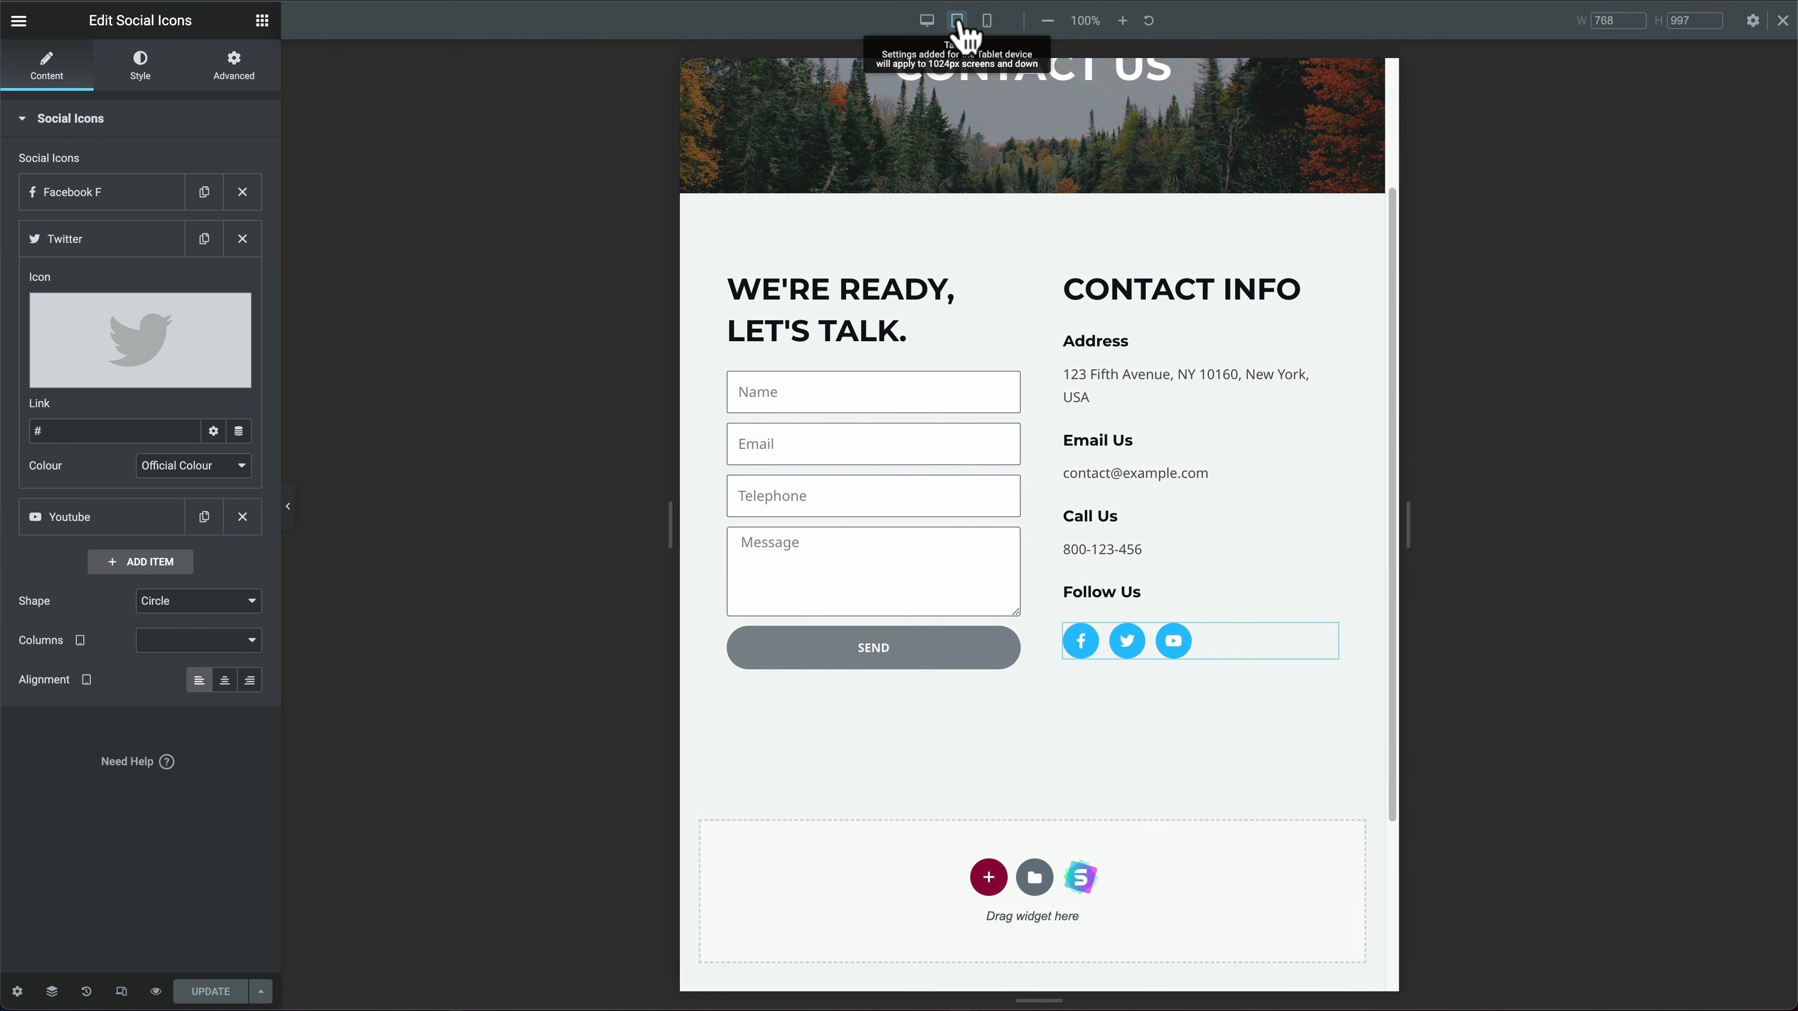
pyautogui.click(987, 21)
pyautogui.scroll(-6, 1128, 241)
pyautogui.scroll(8, 1102, 482)
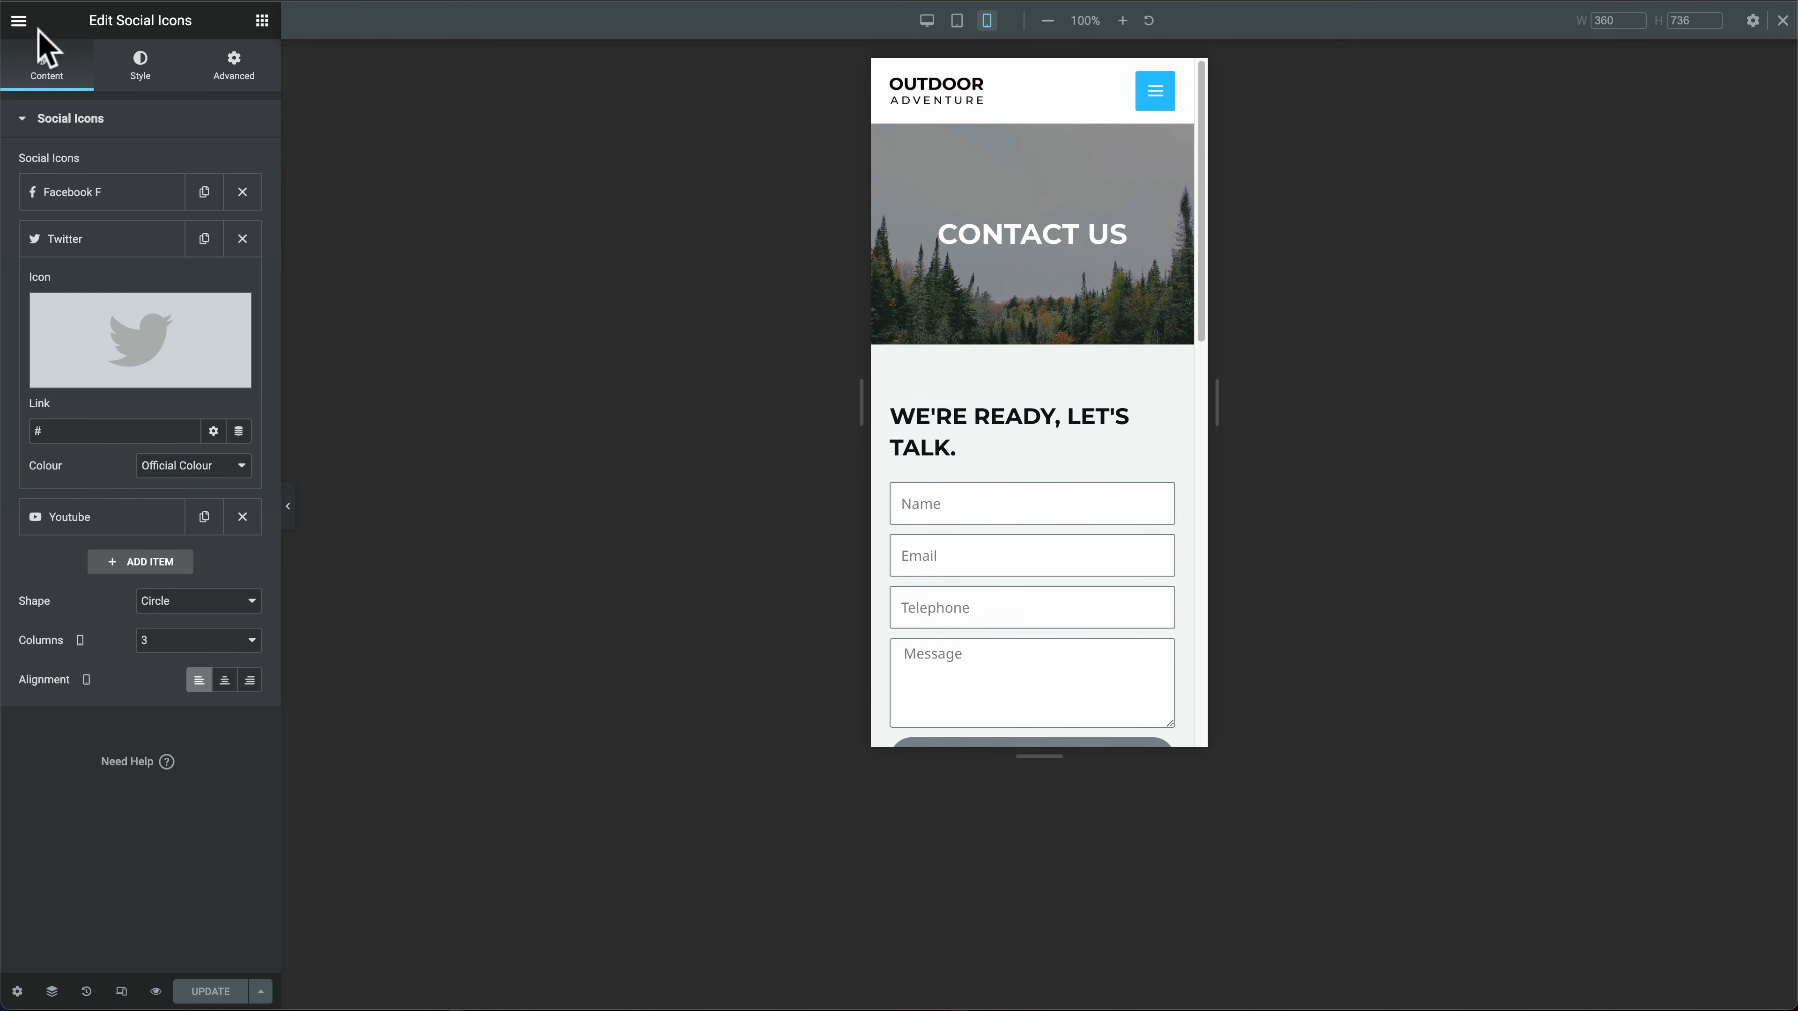
# Step: Exit the editor to the pages list and open the Home page for editing with Elementor
pyautogui.click(19, 20)
pyautogui.click(130, 388)
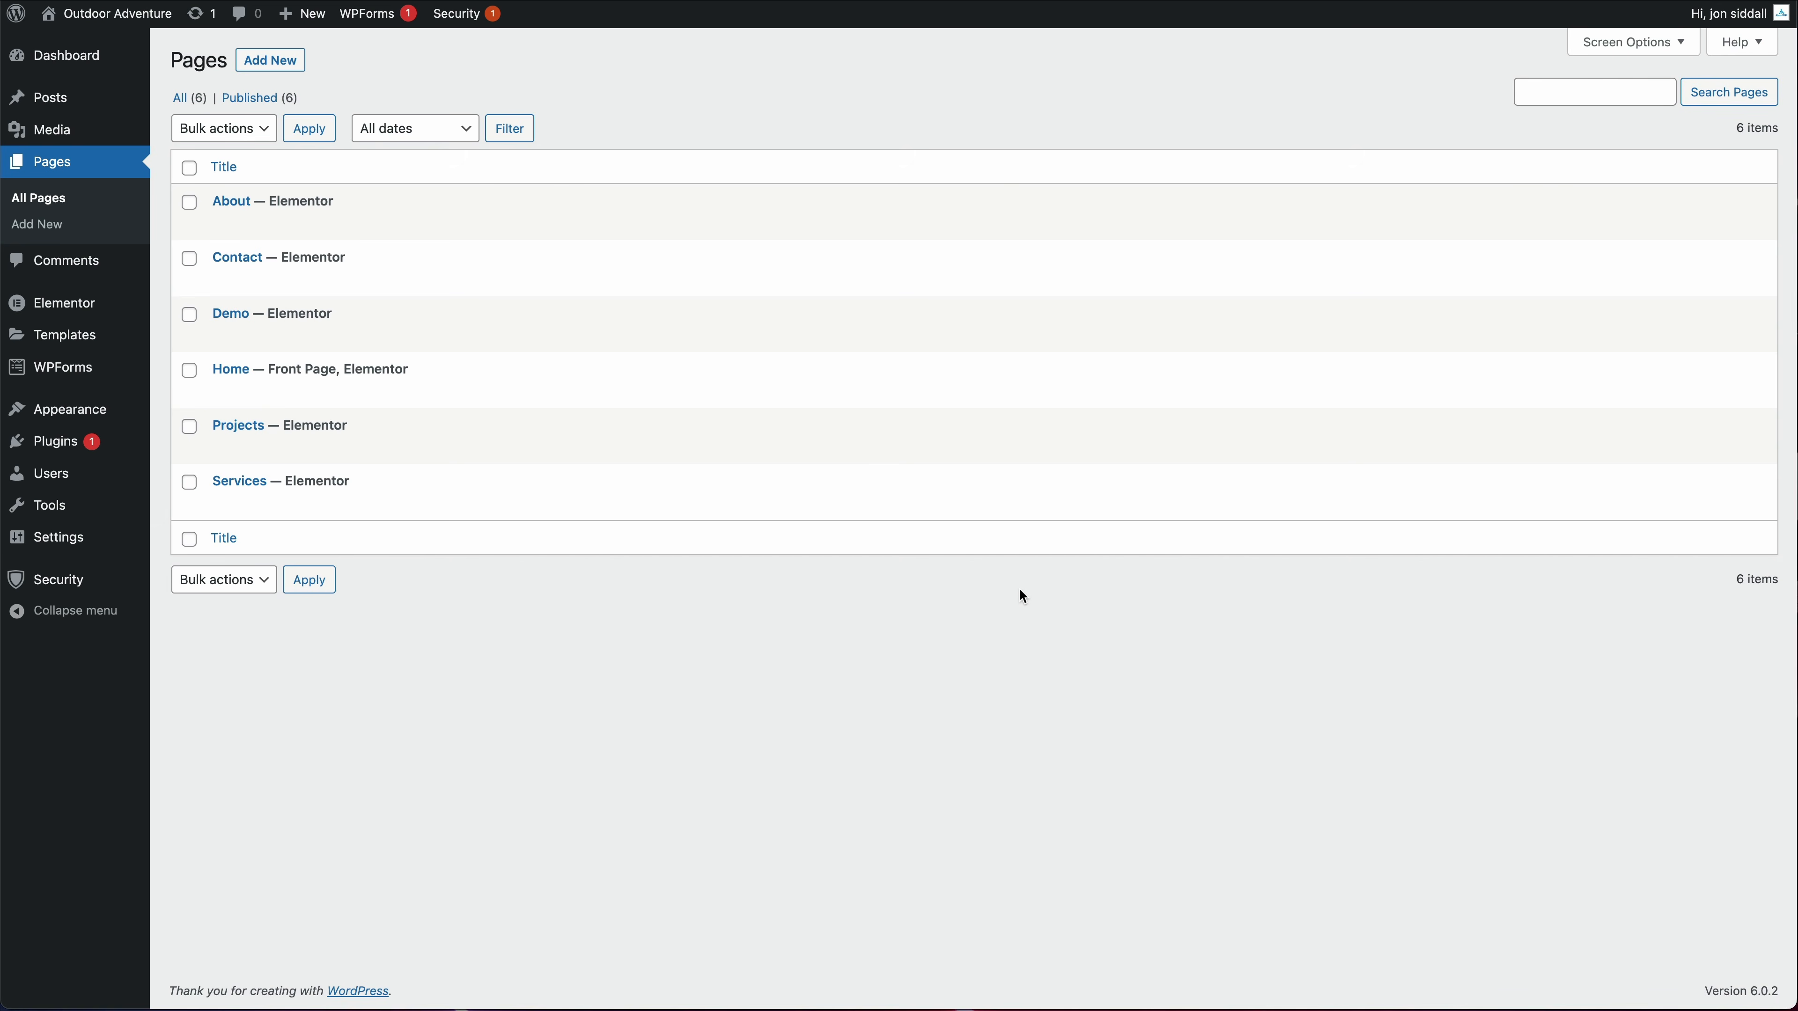
pyautogui.moveTo(411, 398)
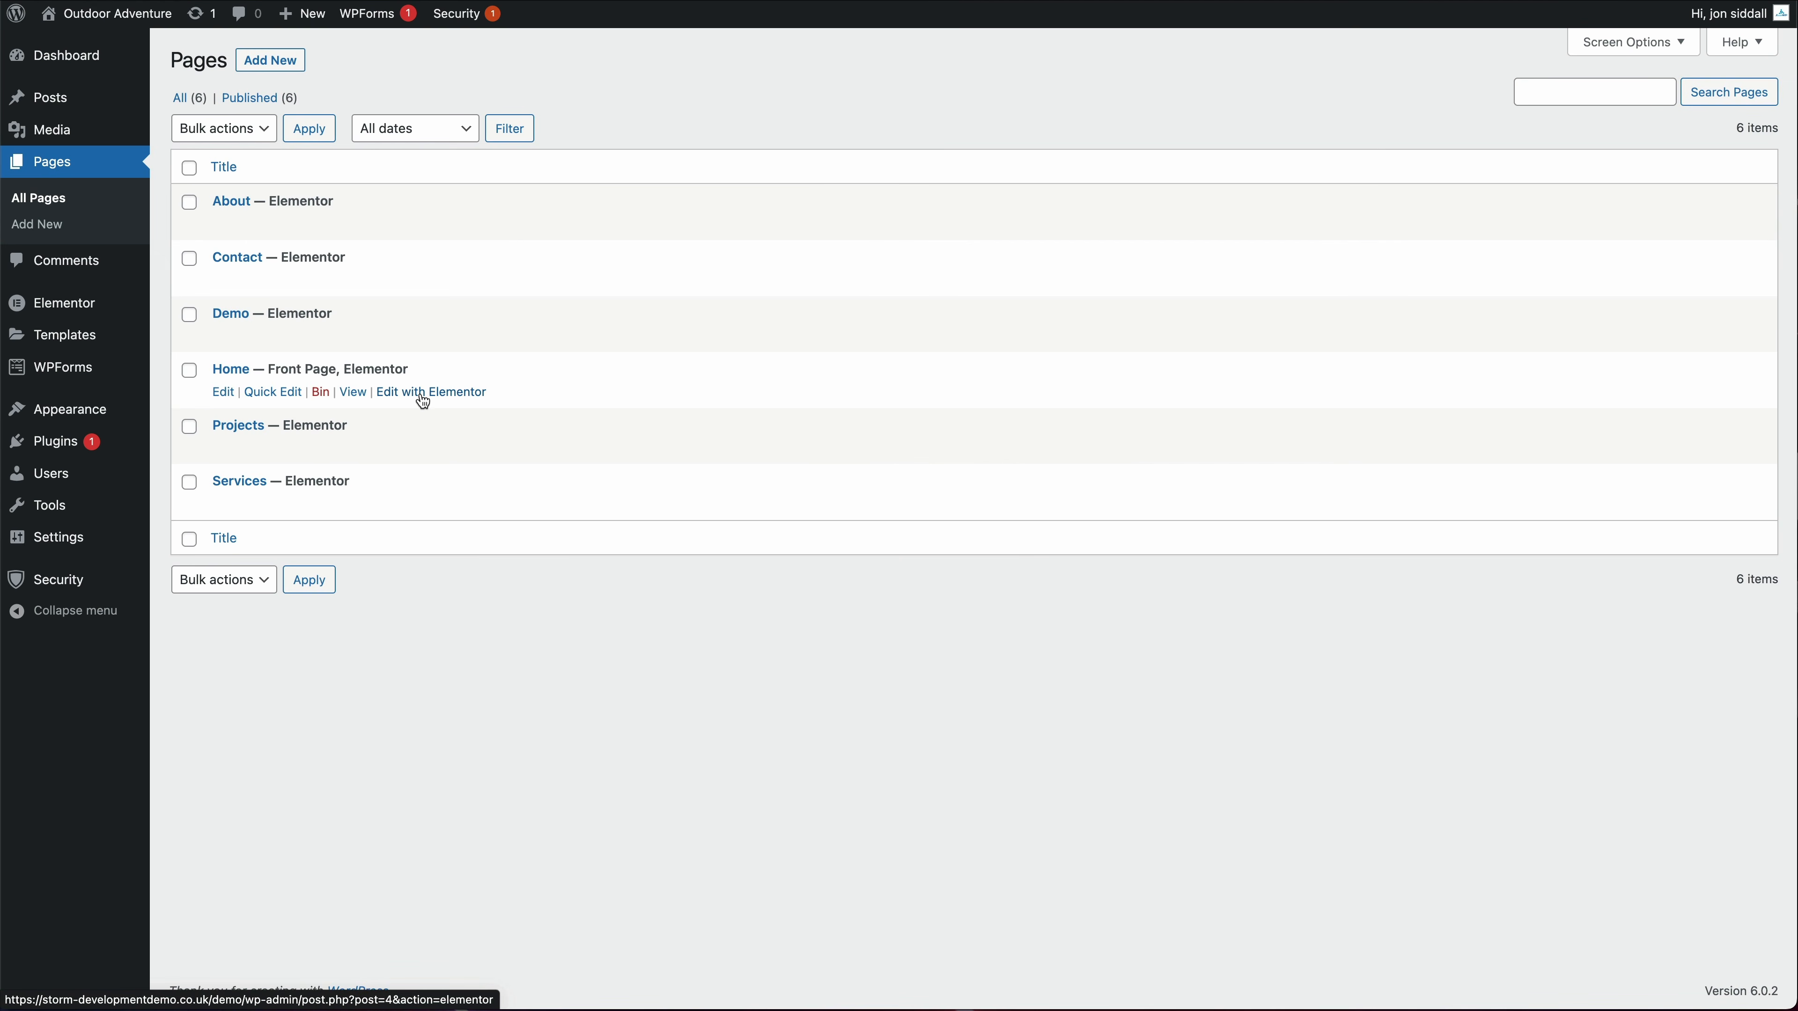
pyautogui.click(423, 393)
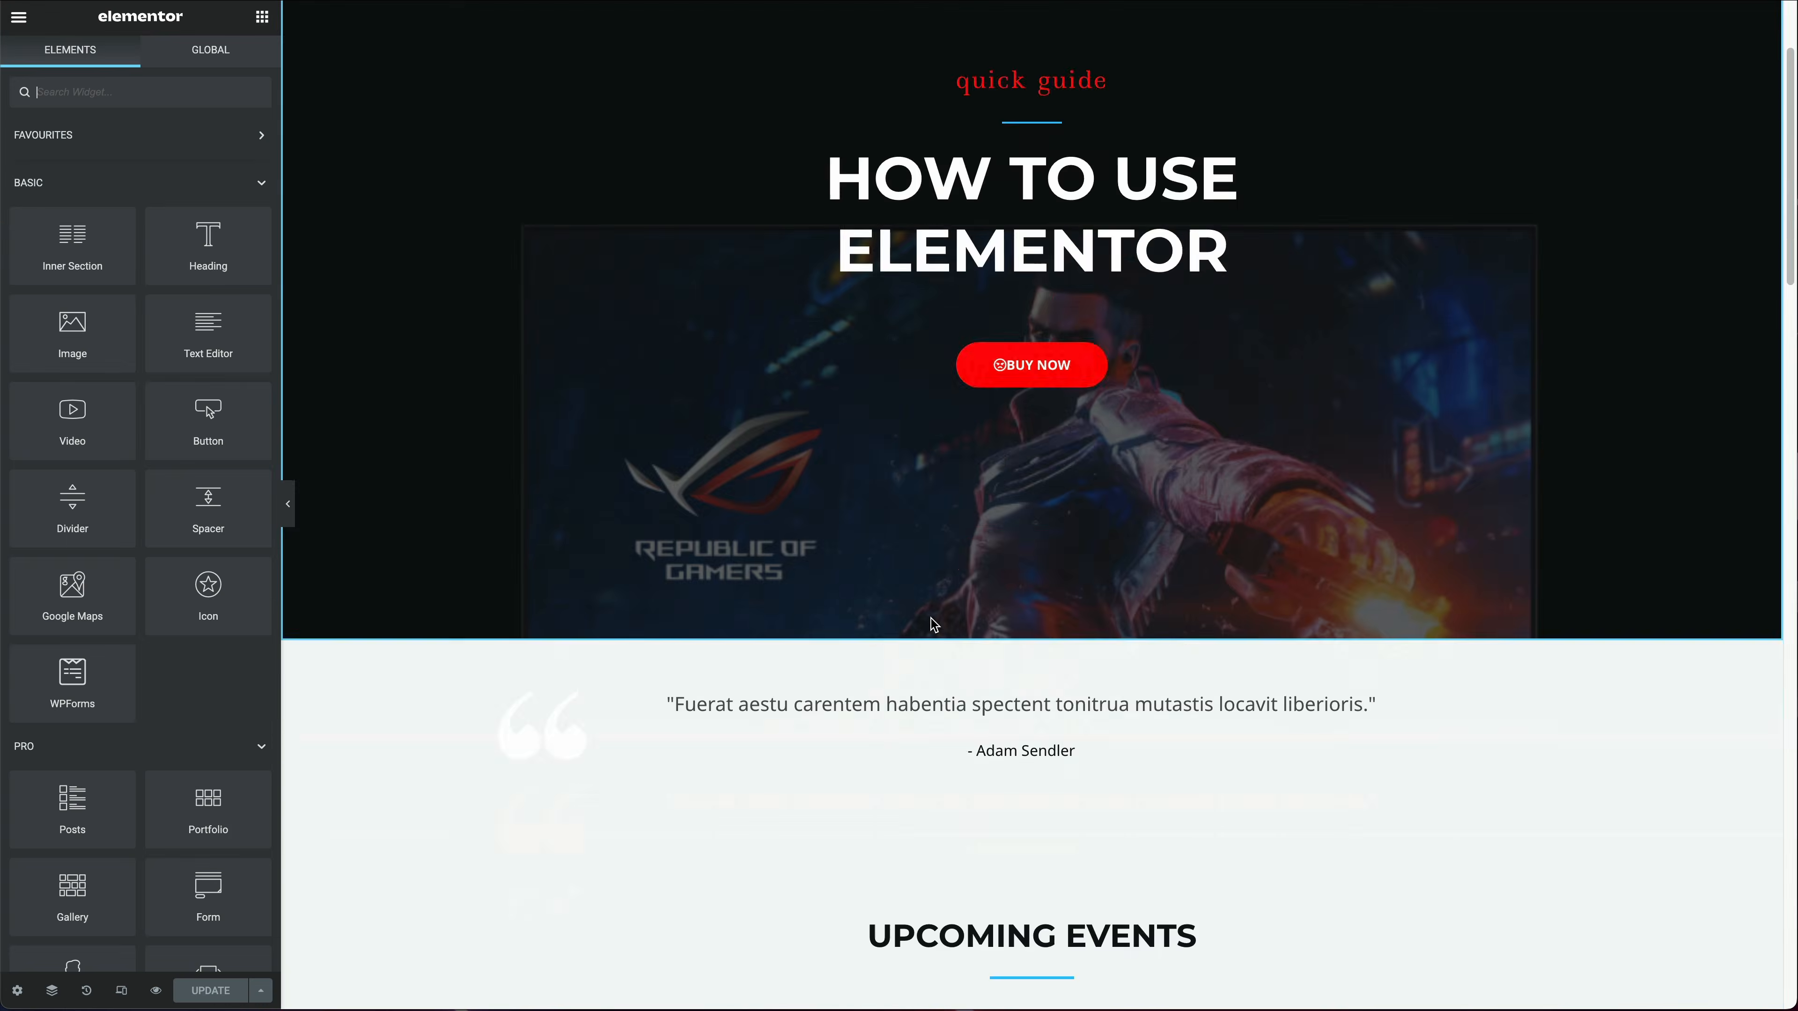
# Step: Add a single-column section between the services section and the Explore the World section
pyautogui.scroll(-15, 932, 619)
pyautogui.click(1008, 544)
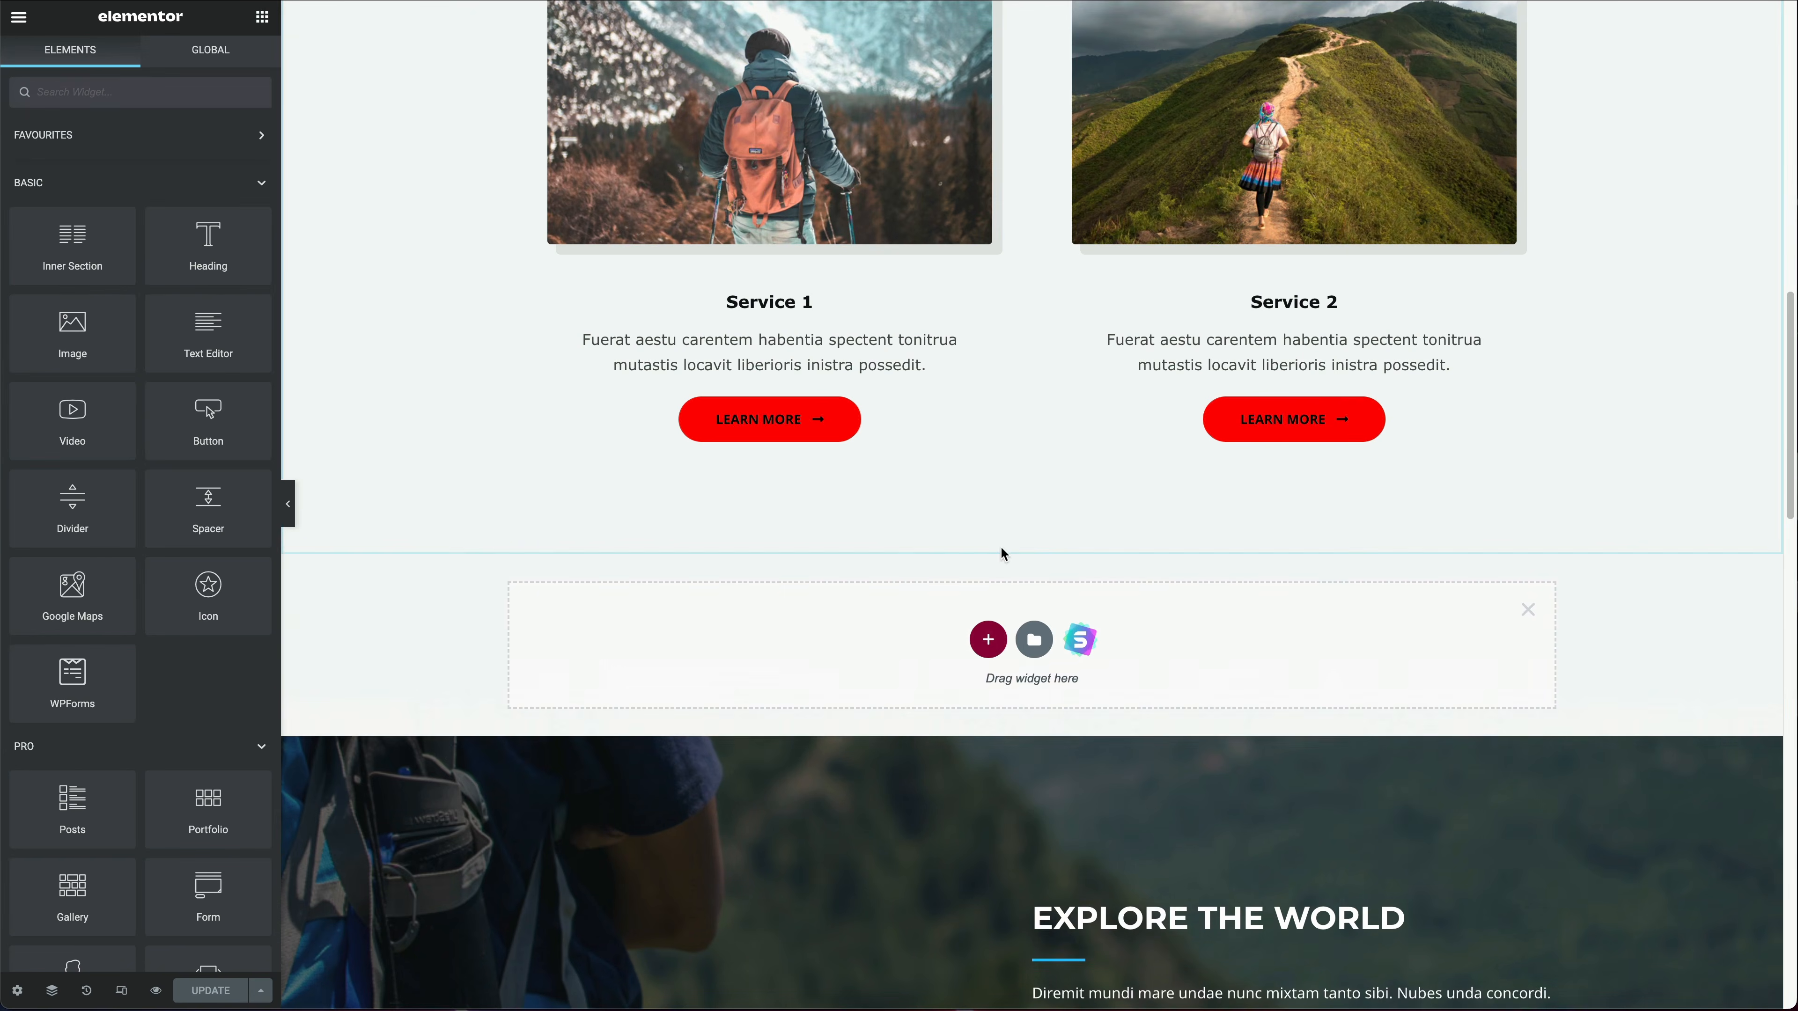
pyautogui.click(984, 634)
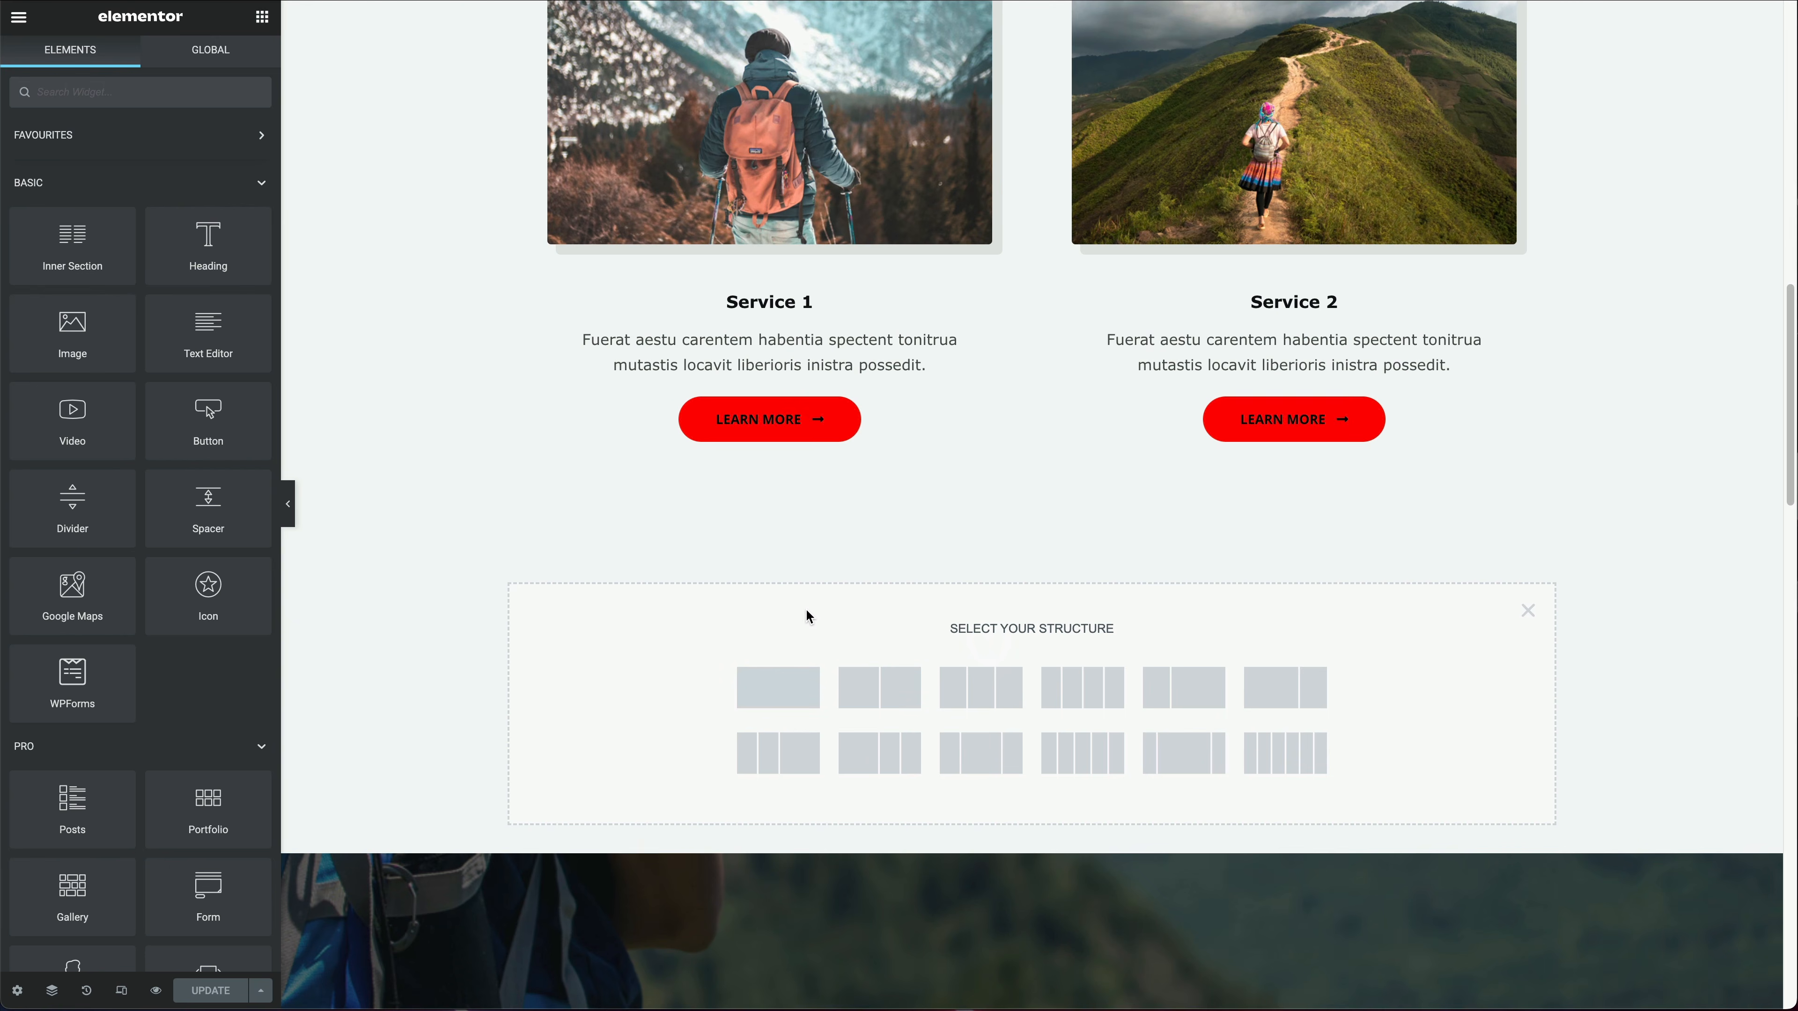
pyautogui.click(780, 691)
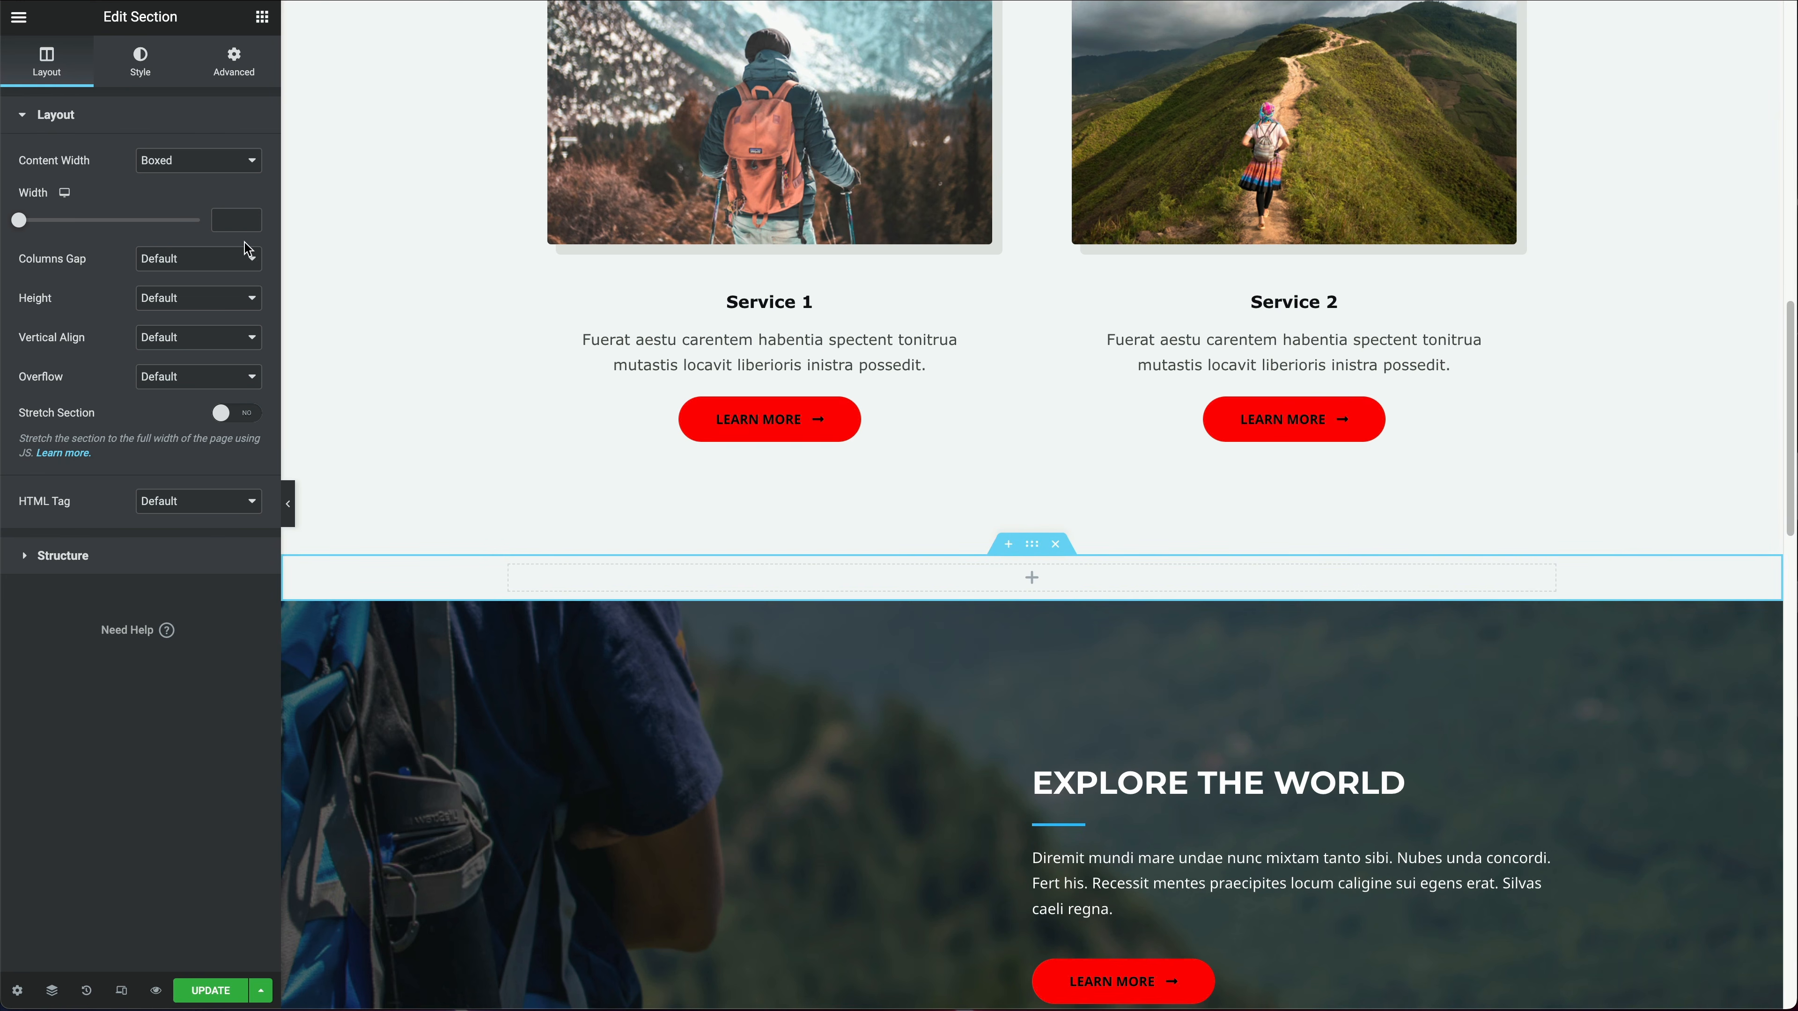
# Step: Set the new section's content width to Full Width and its columns gap to No Gap
pyautogui.click(195, 168)
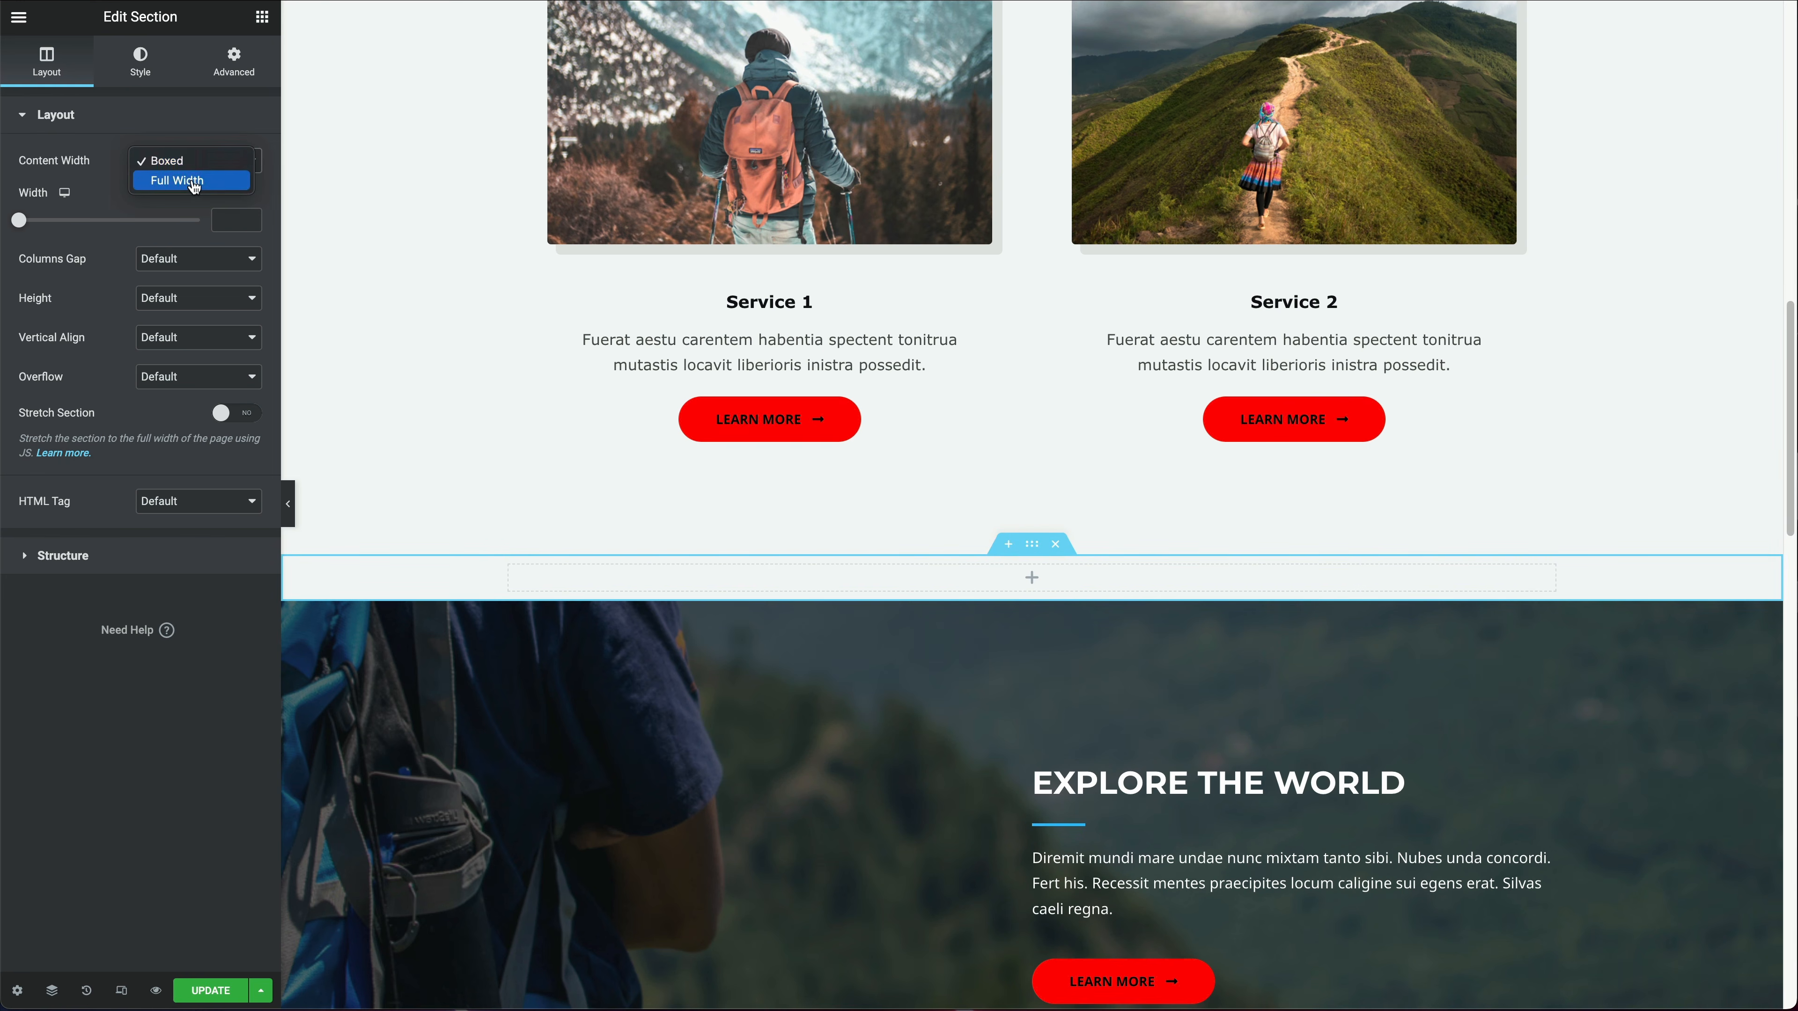
pyautogui.click(195, 182)
pyautogui.click(182, 210)
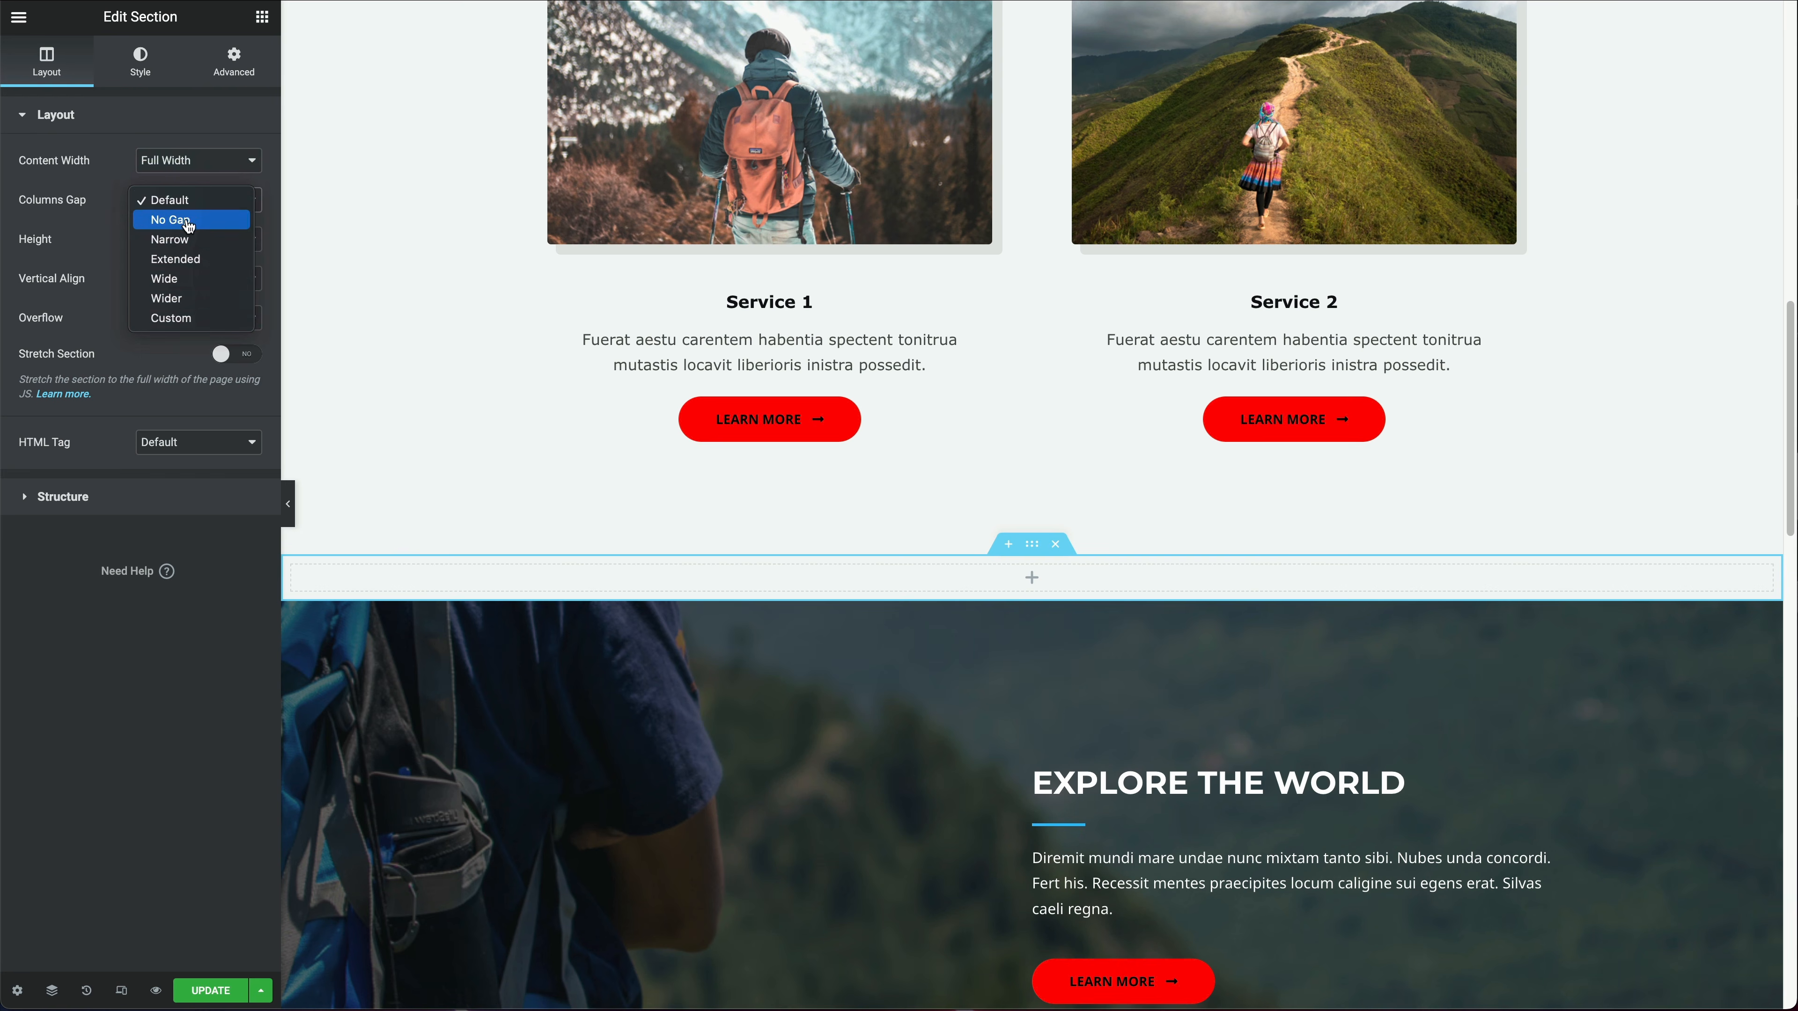
pyautogui.click(188, 221)
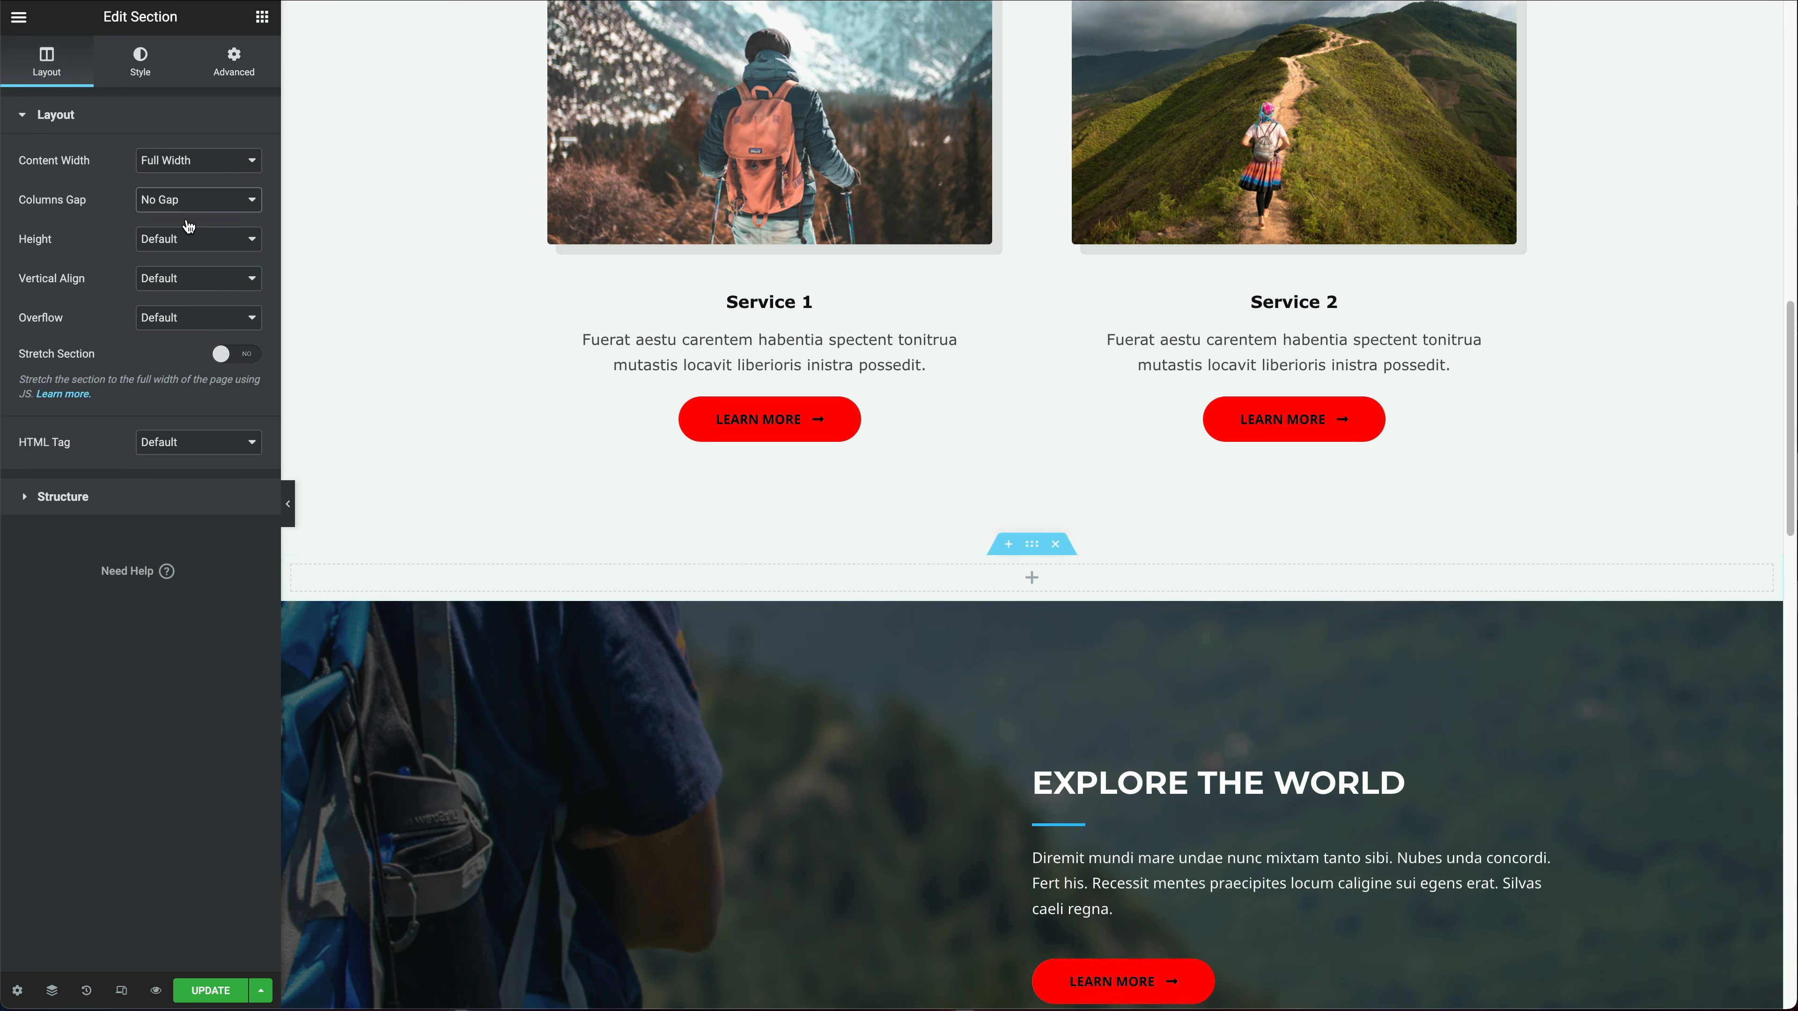
# Step: Find the Gallery widget and place it in the new full-width section
pyautogui.click(263, 19)
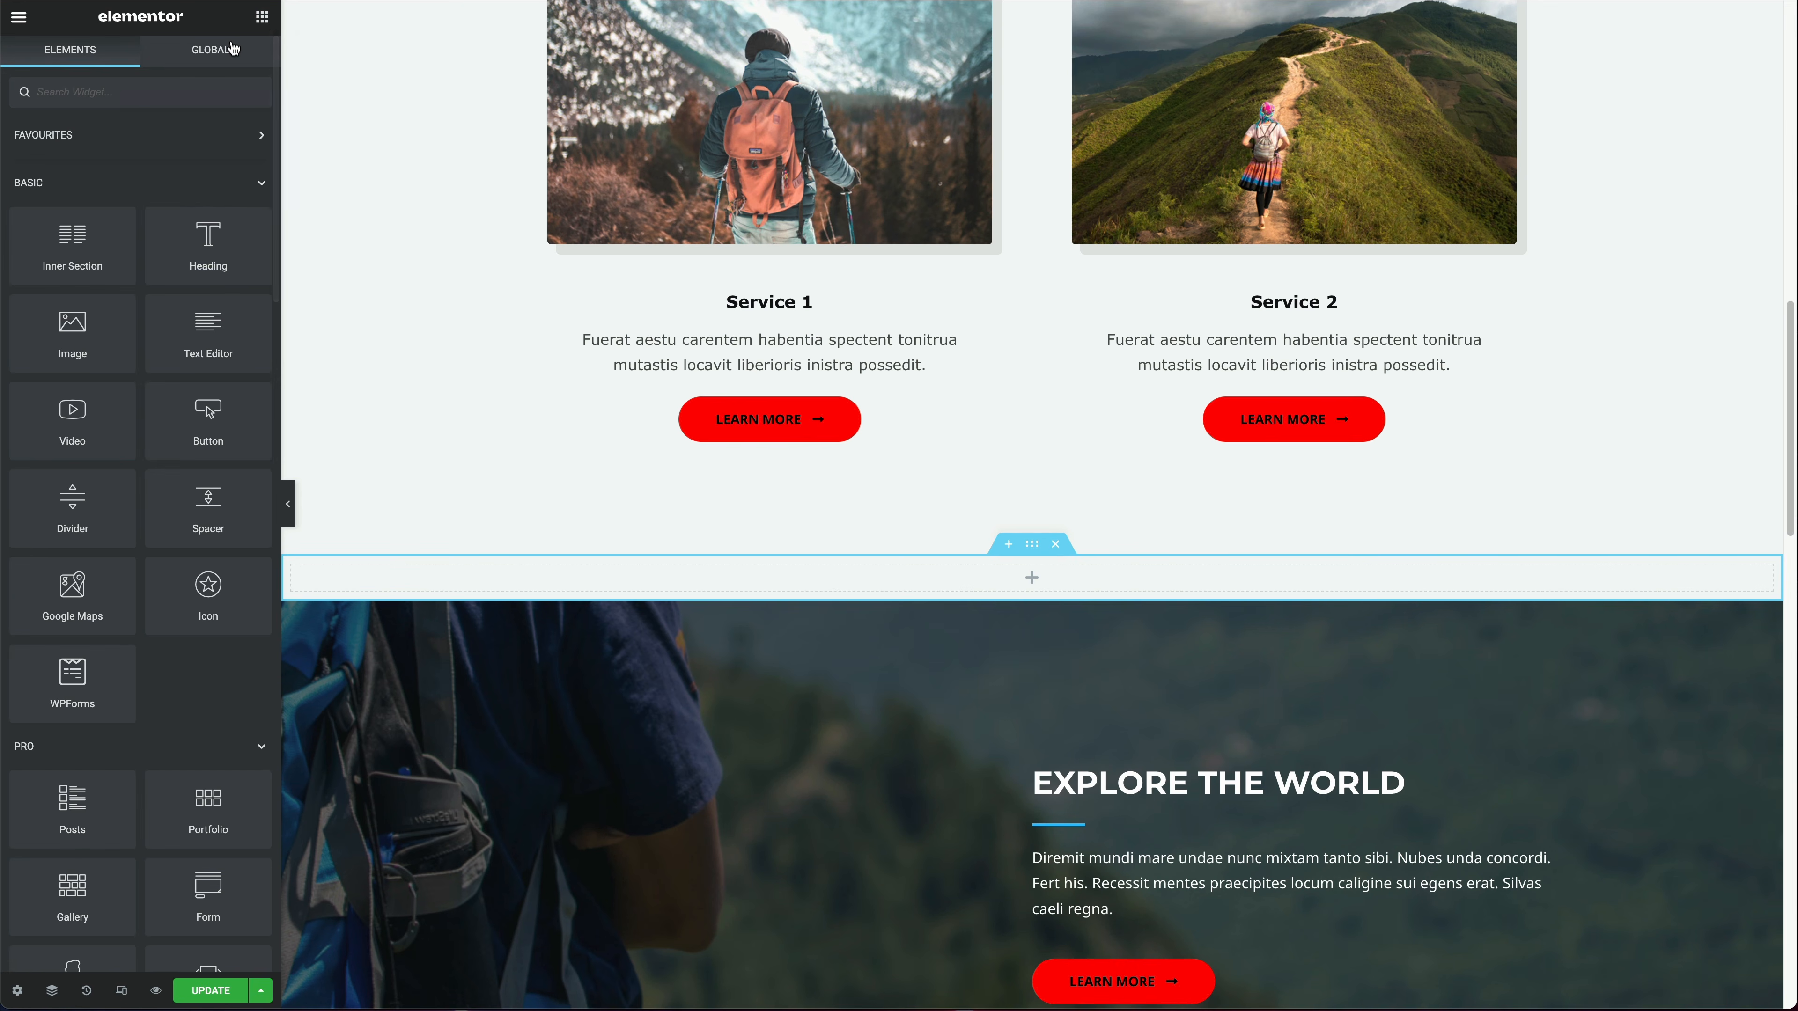
pyautogui.write('galler')
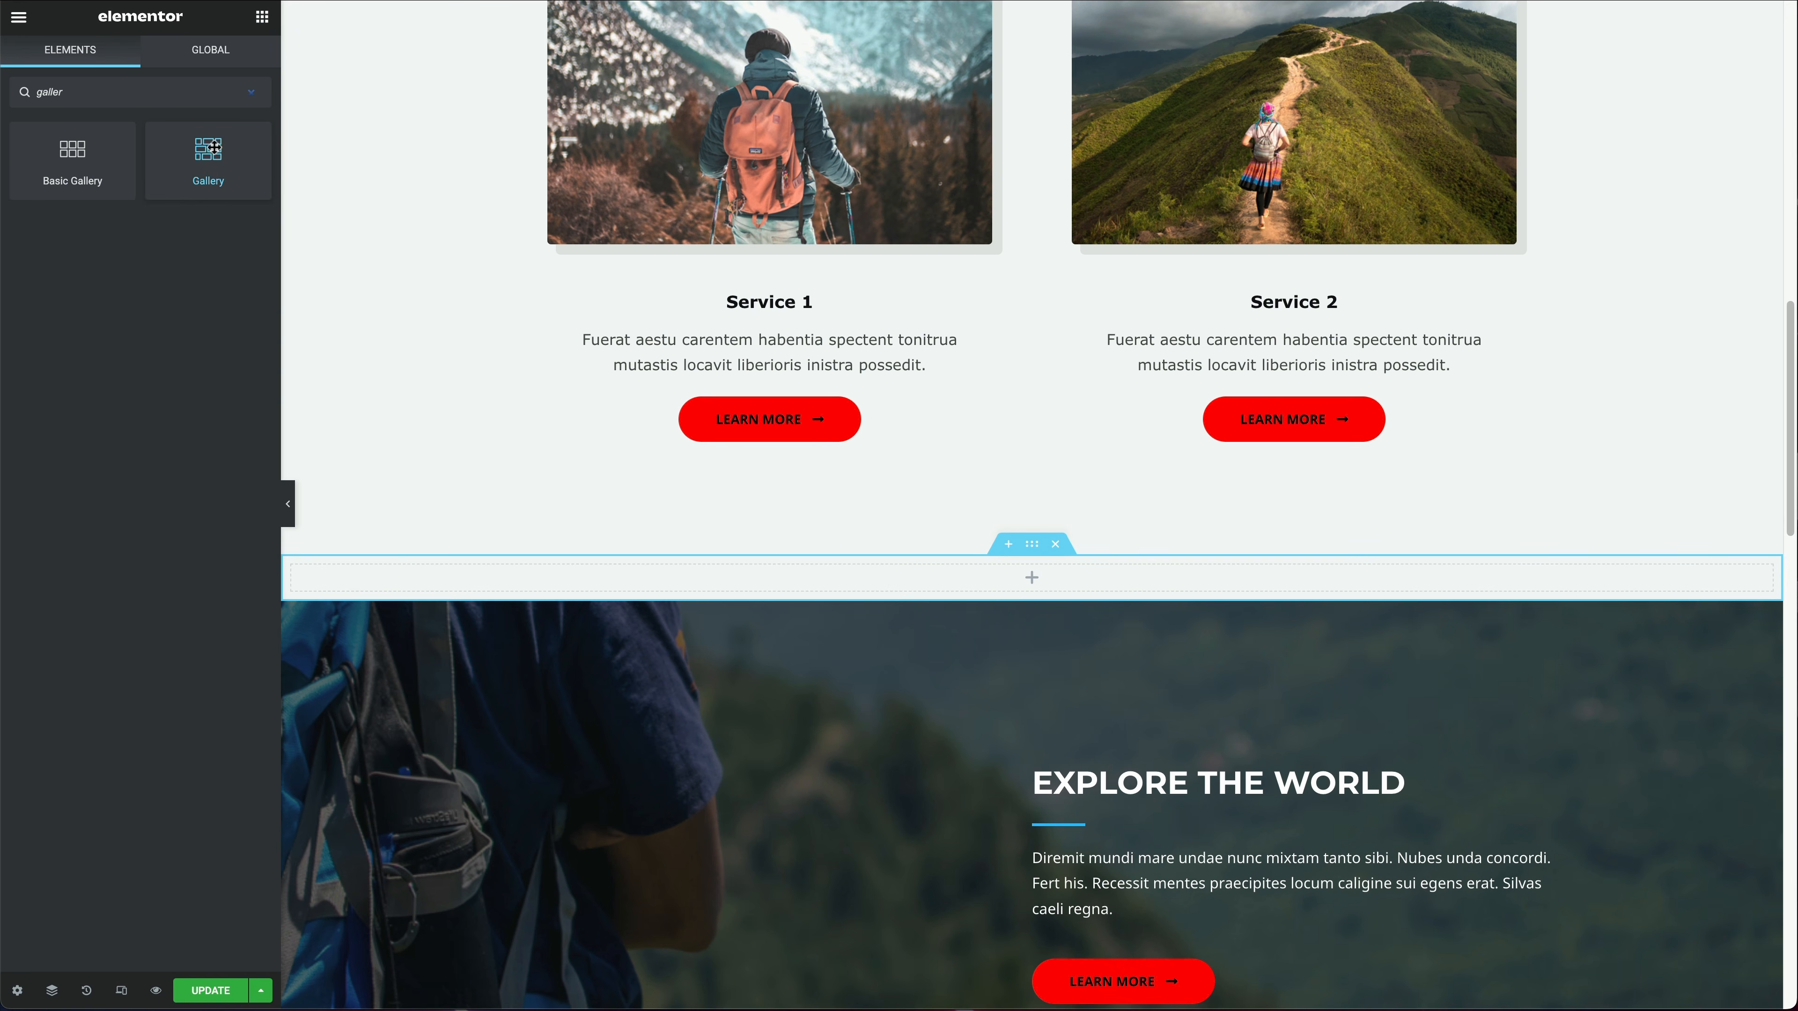
pyautogui.moveTo(209, 149); pyautogui.dragTo(998, 577)
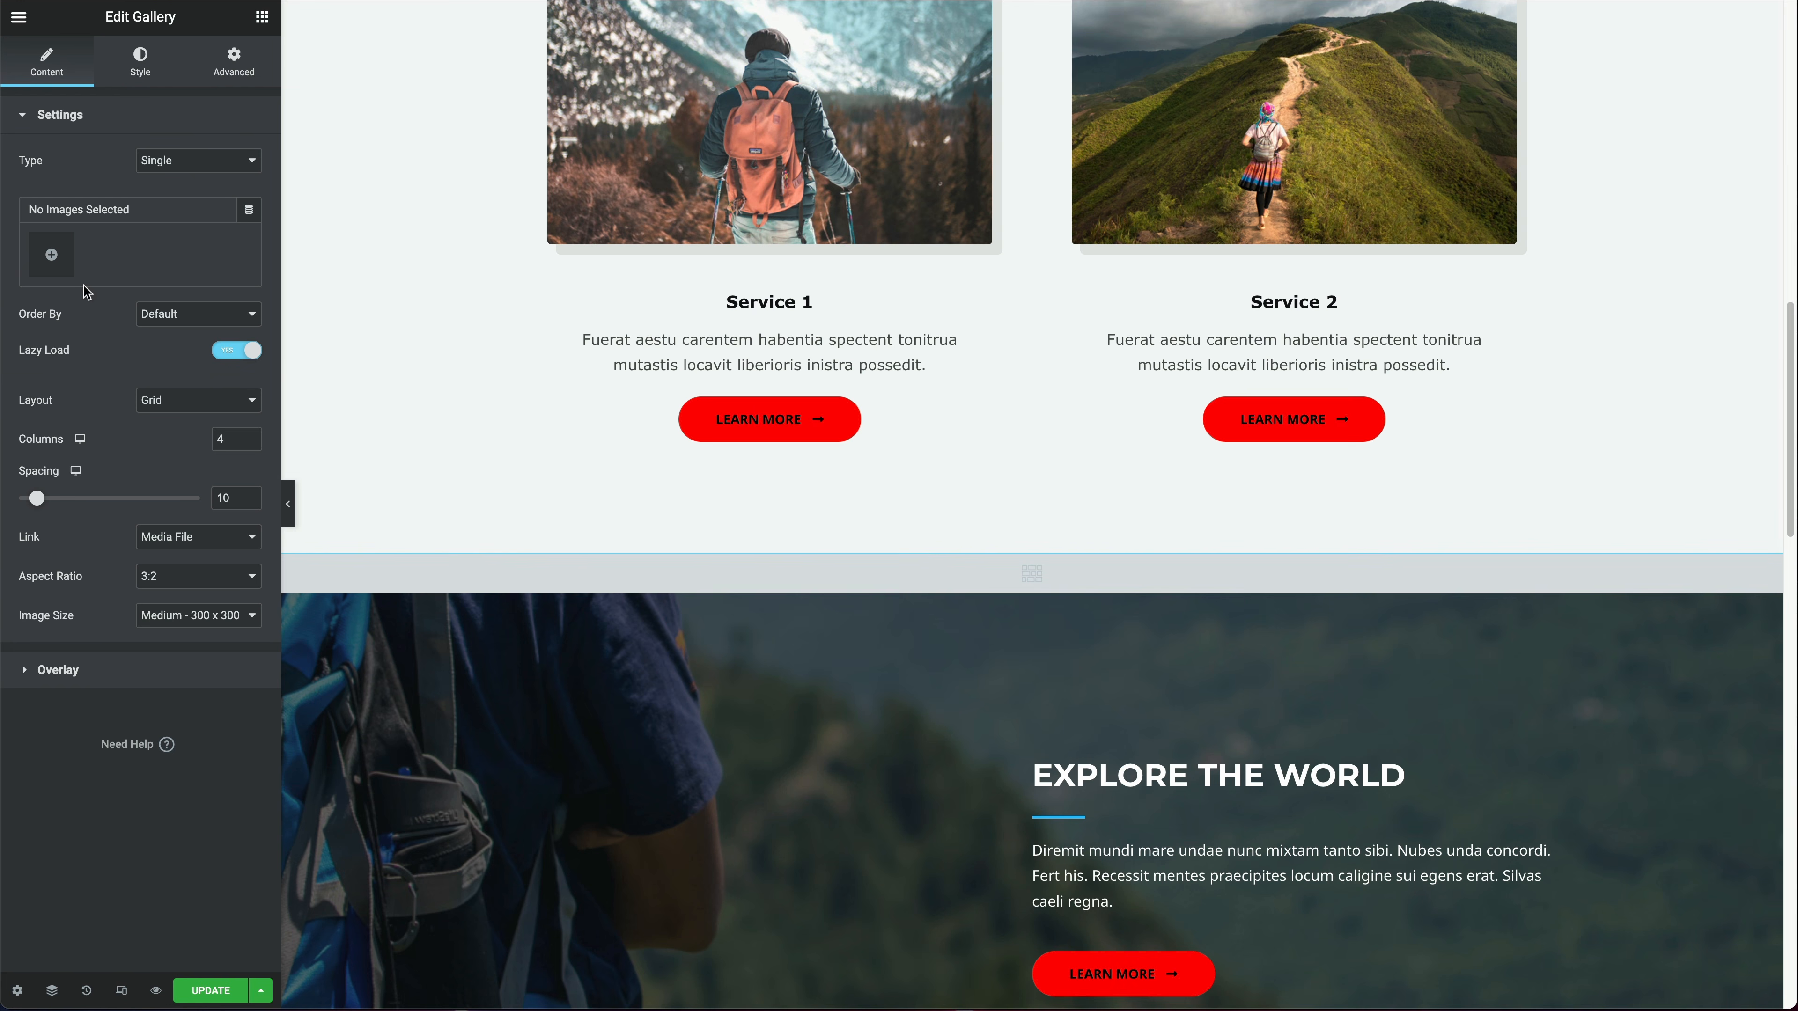
# Step: Create a new gallery from the two ROG monitor images, the black ports close-up and the hiker by the waterfall
pyautogui.click(52, 257)
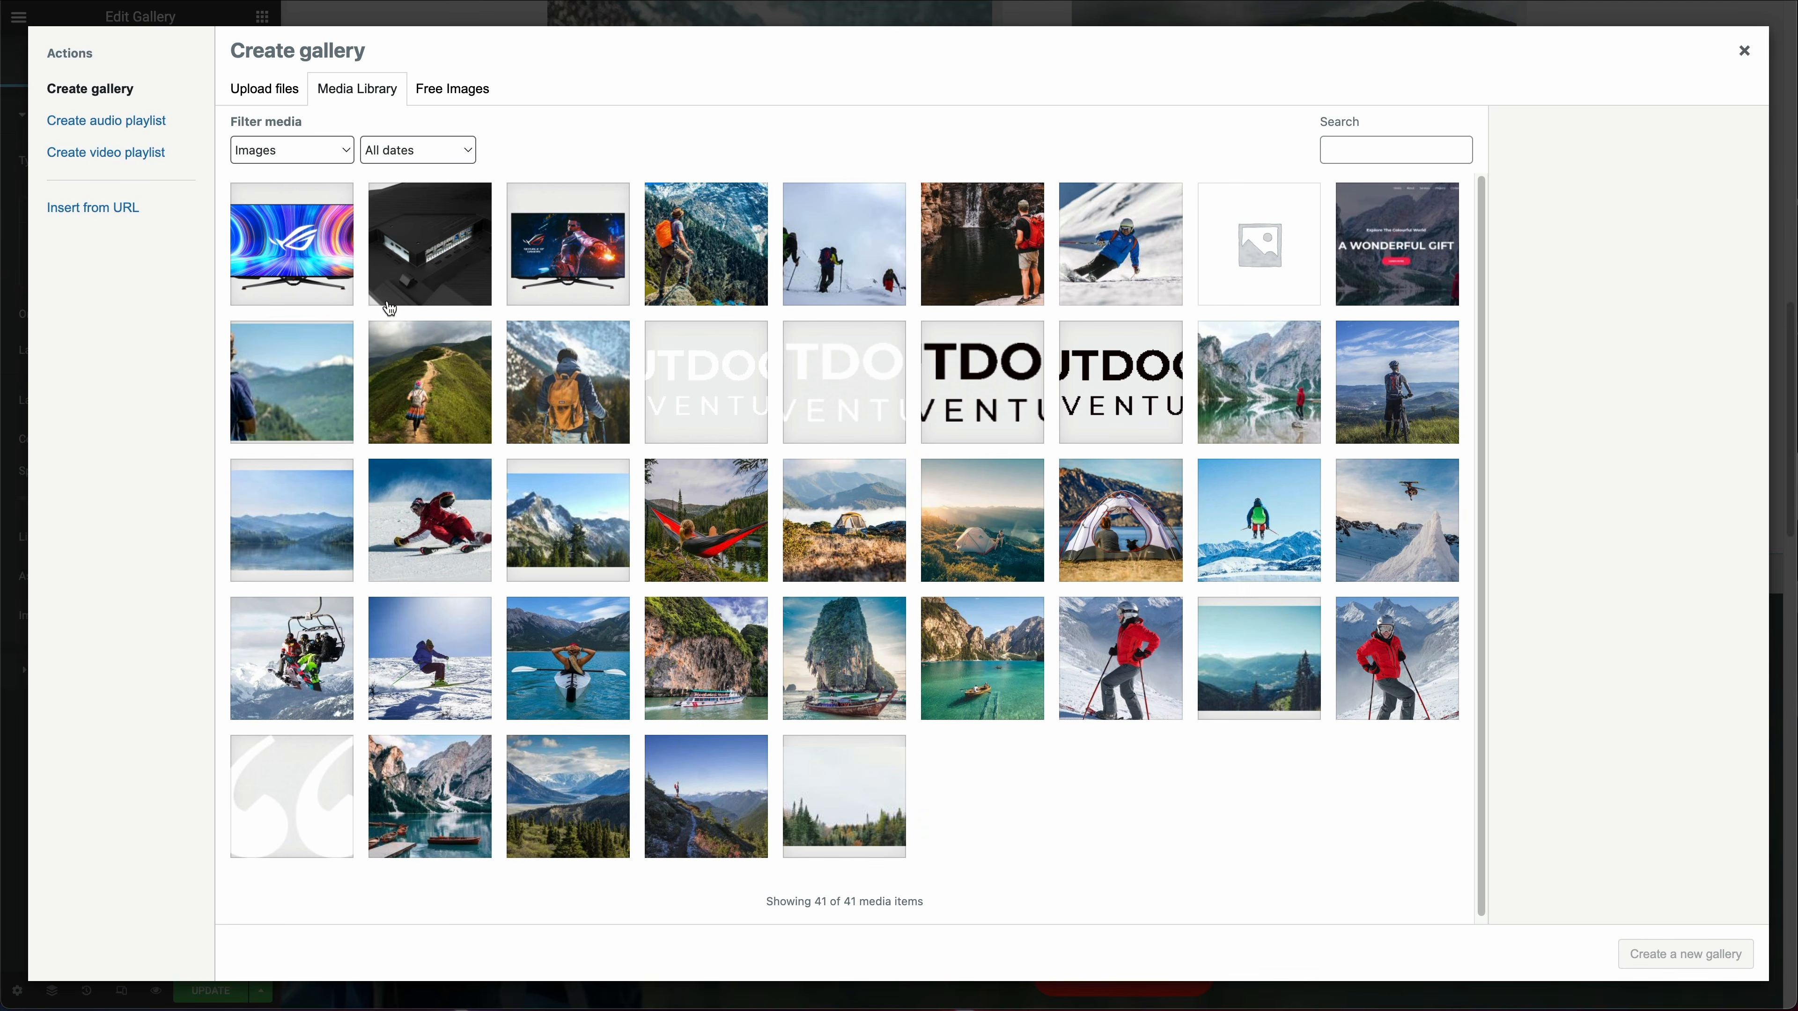
pyautogui.click(297, 275)
pyautogui.click(590, 278)
pyautogui.click(479, 267)
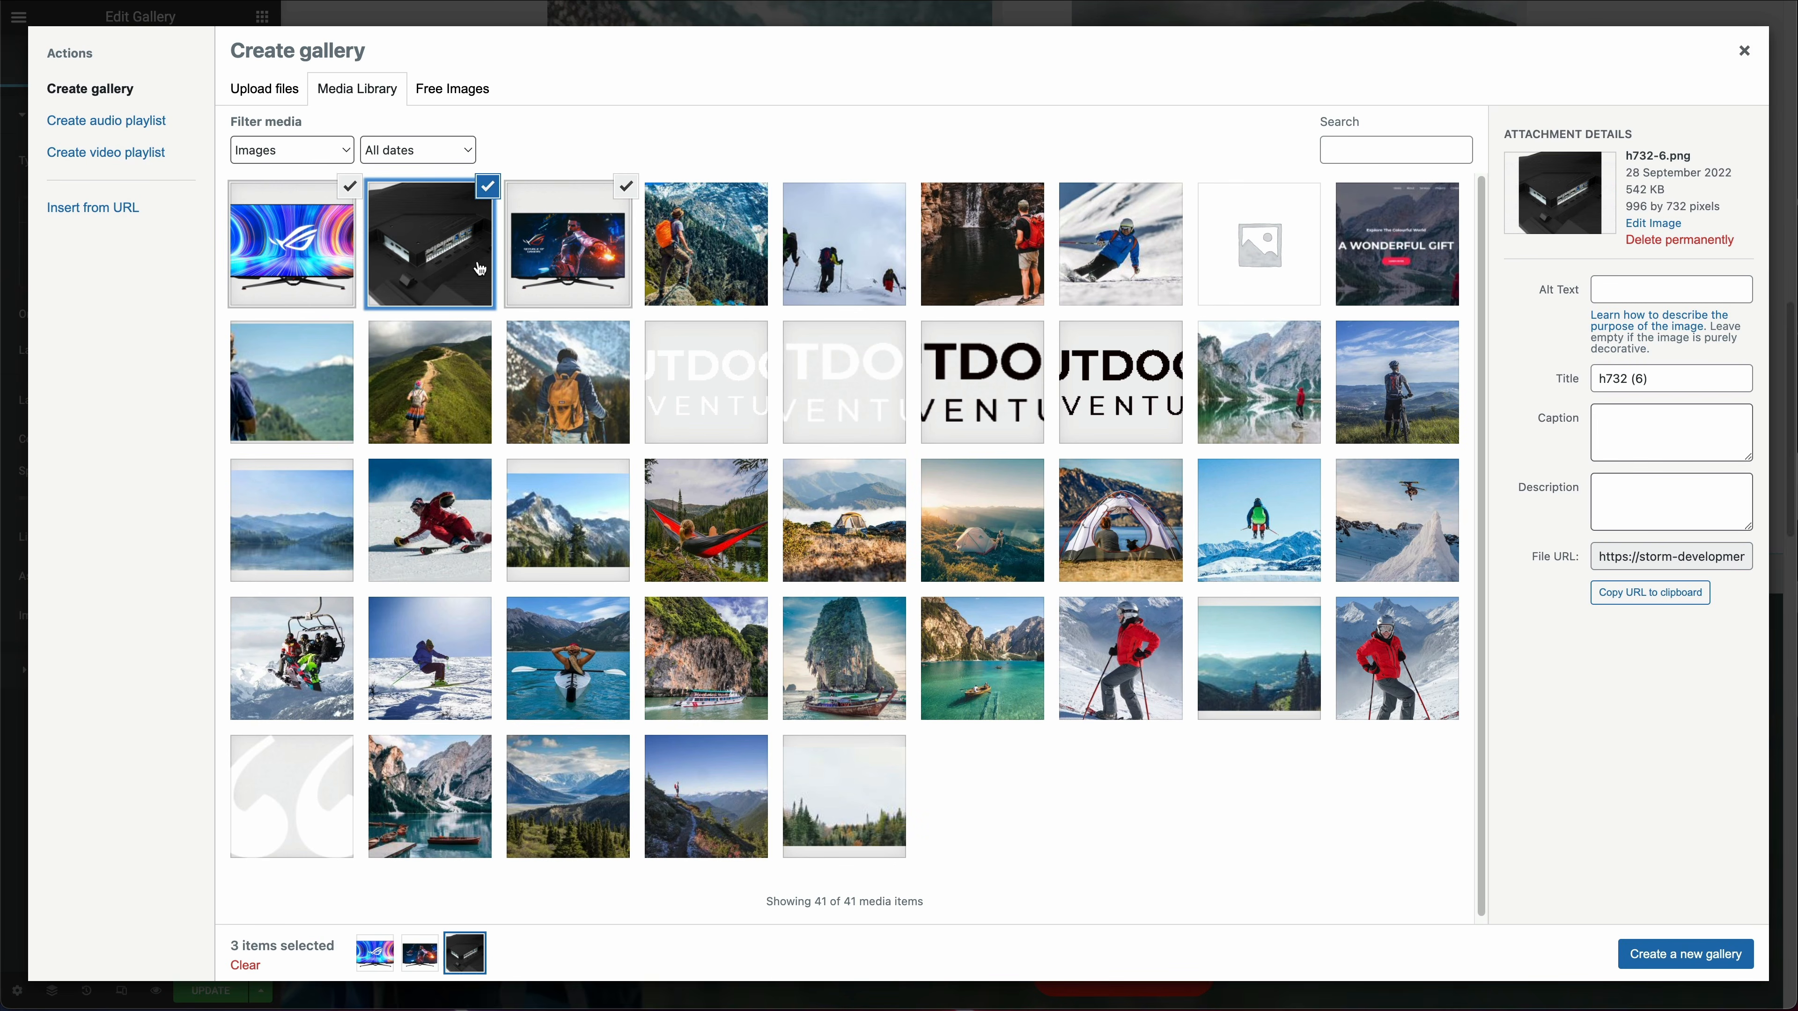
pyautogui.click(956, 294)
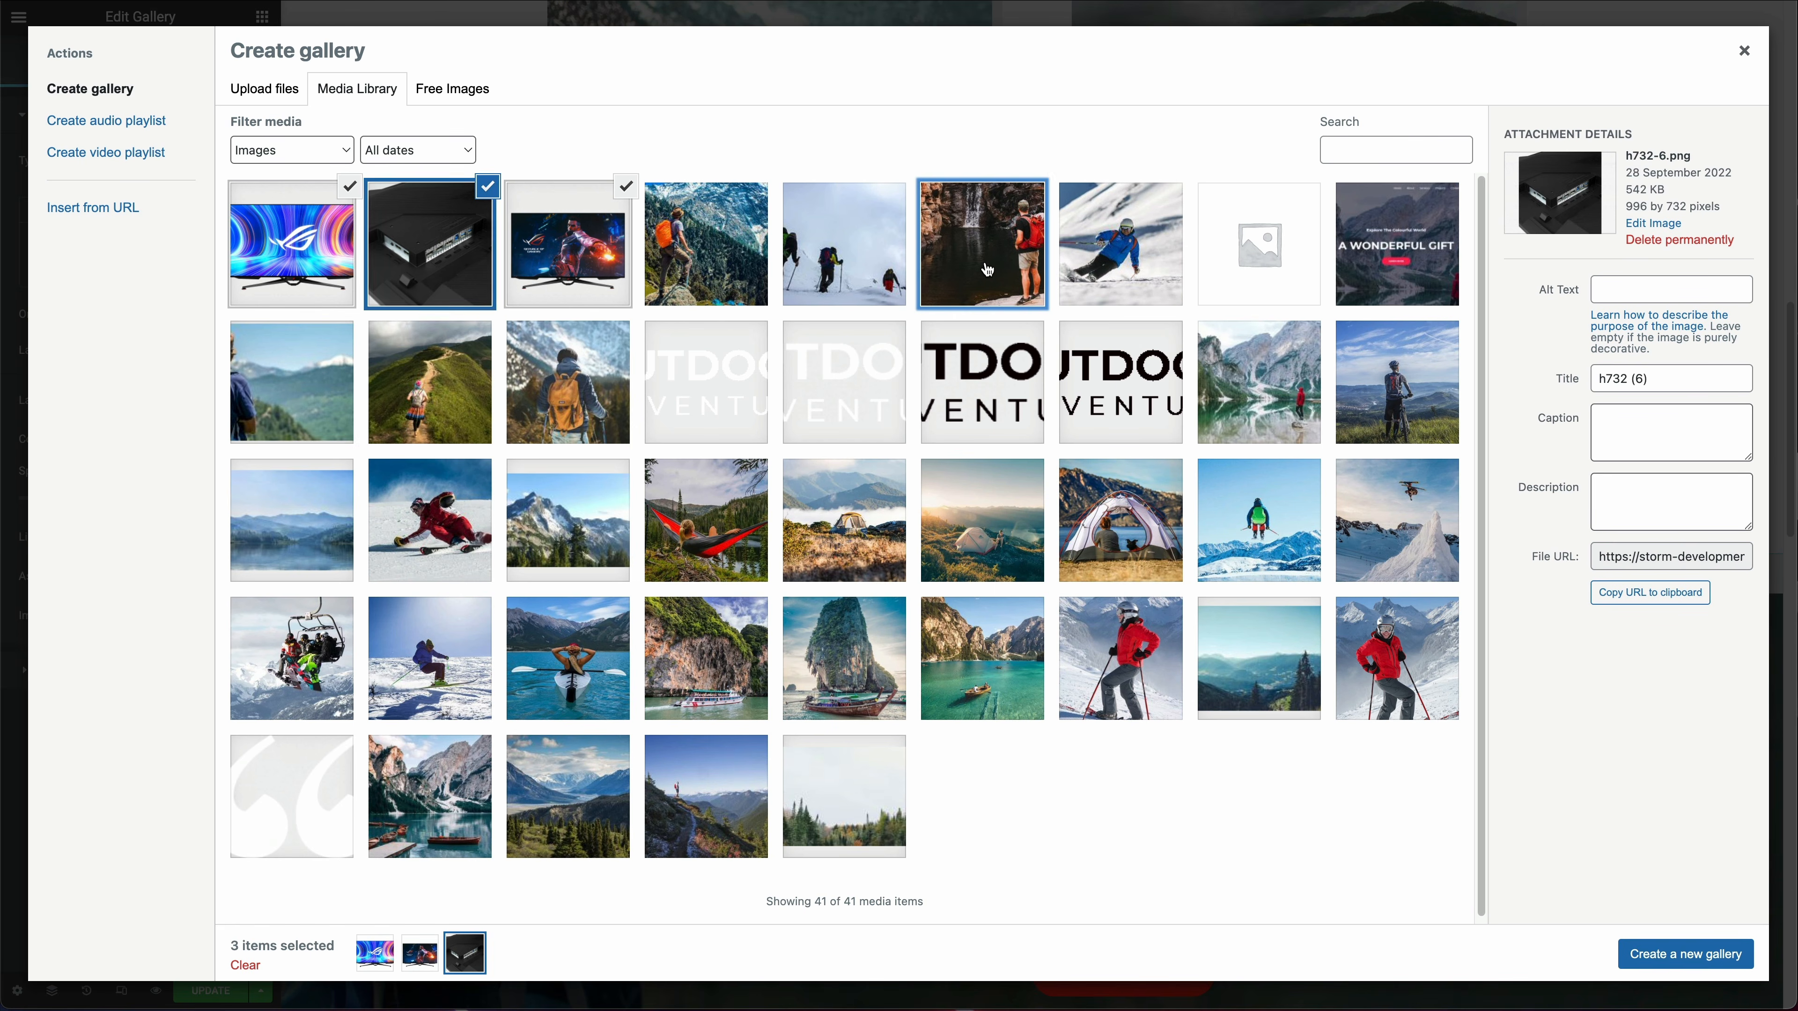
pyautogui.click(1669, 956)
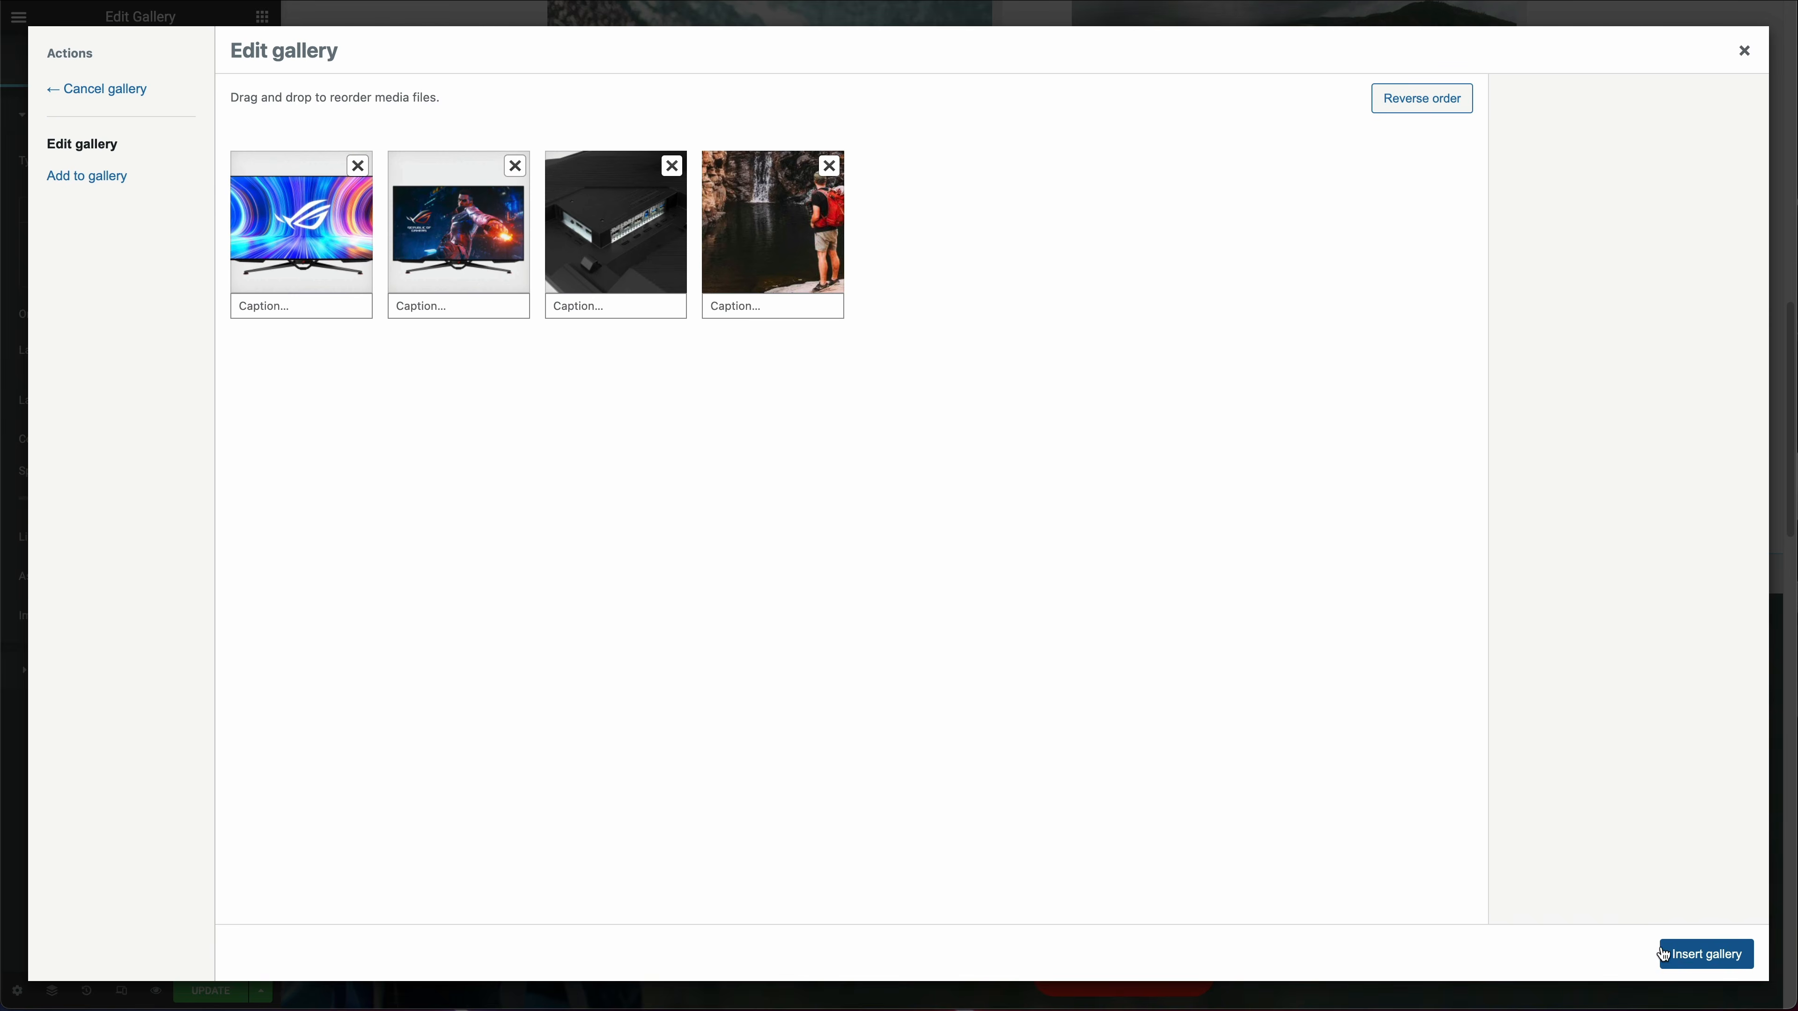
# Step: Reorder the gallery so the waterfall hiker image comes second, after the colourful ROG monitor, and insert the gallery
pyautogui.moveTo(790, 246); pyautogui.dragTo(285, 250)
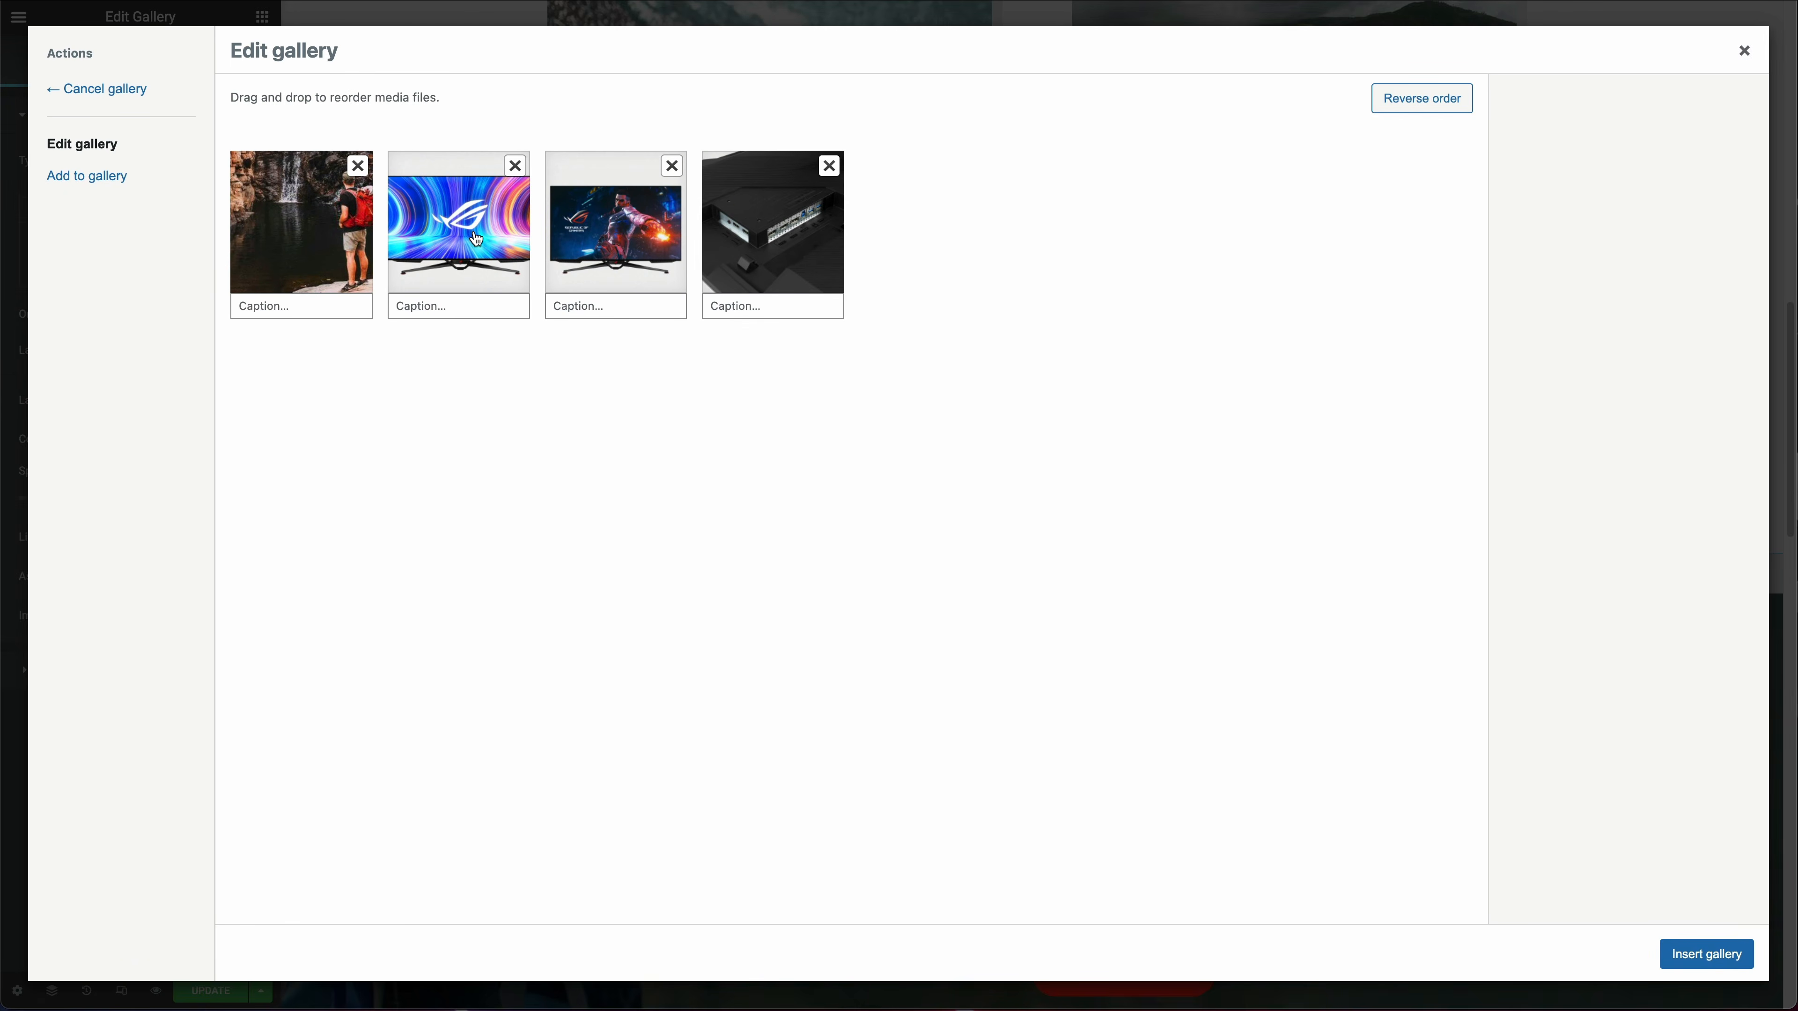
pyautogui.moveTo(487, 234); pyautogui.dragTo(304, 230)
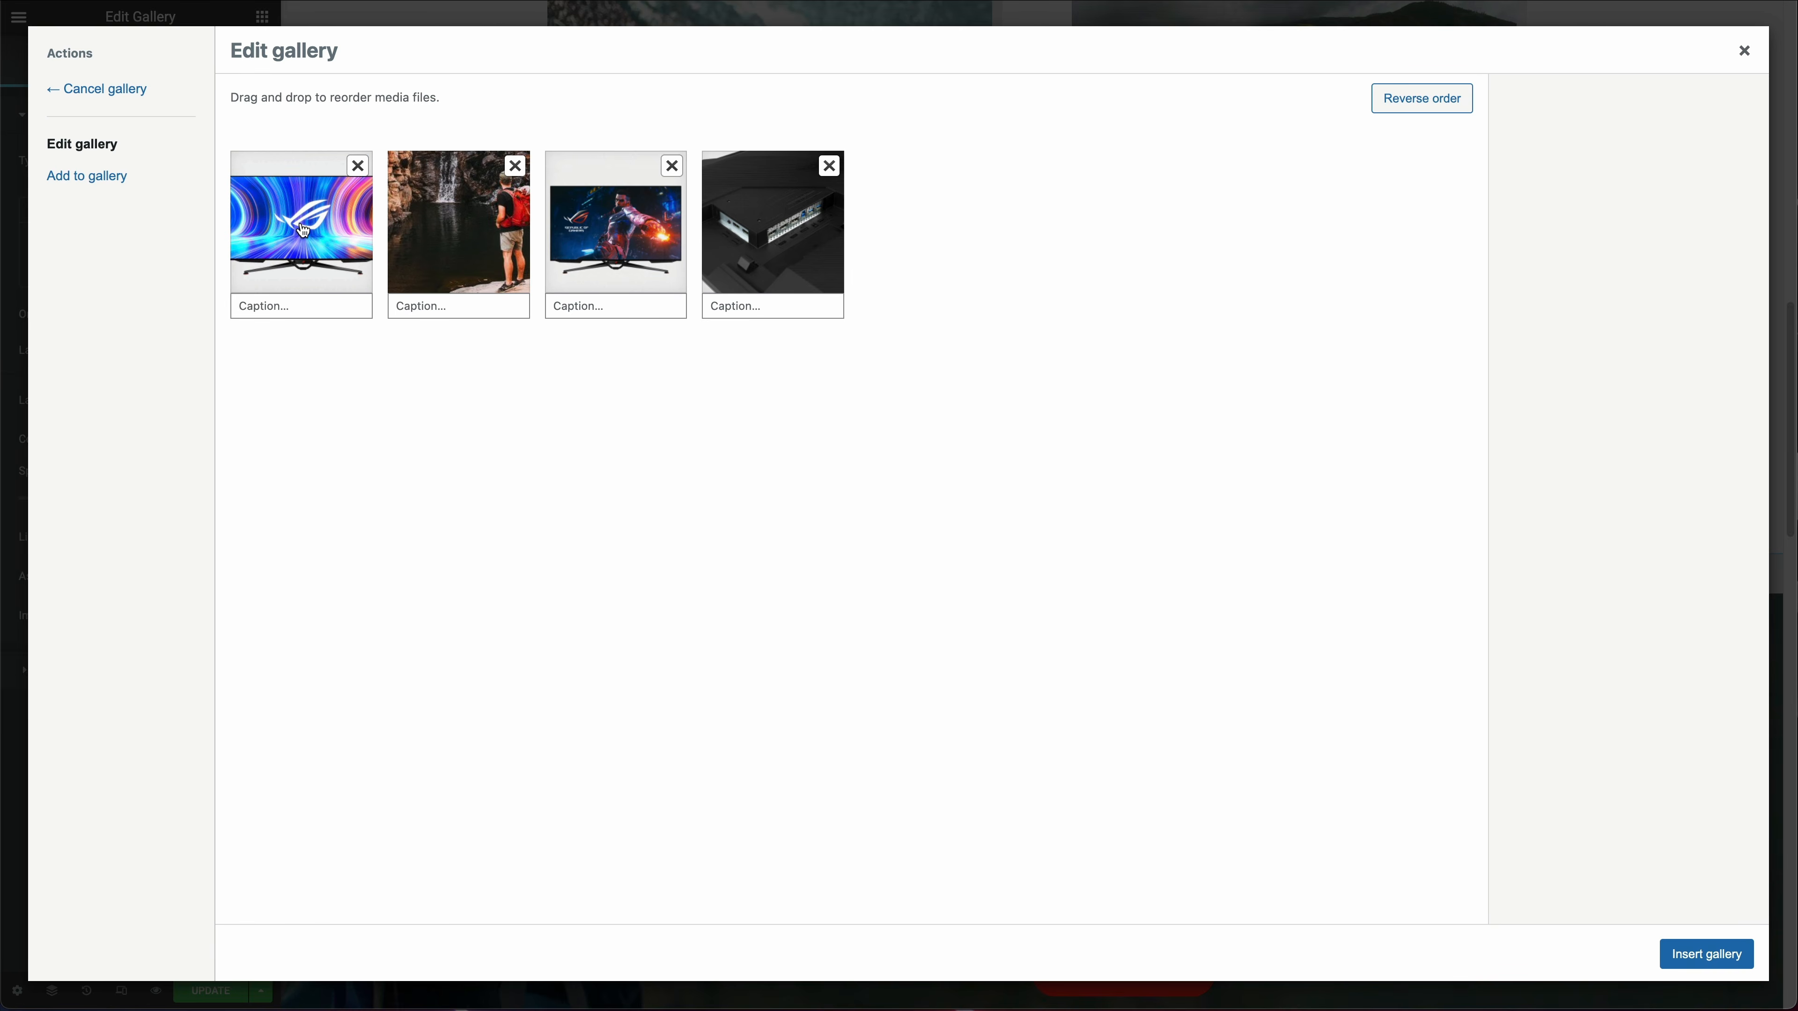
pyautogui.click(1714, 954)
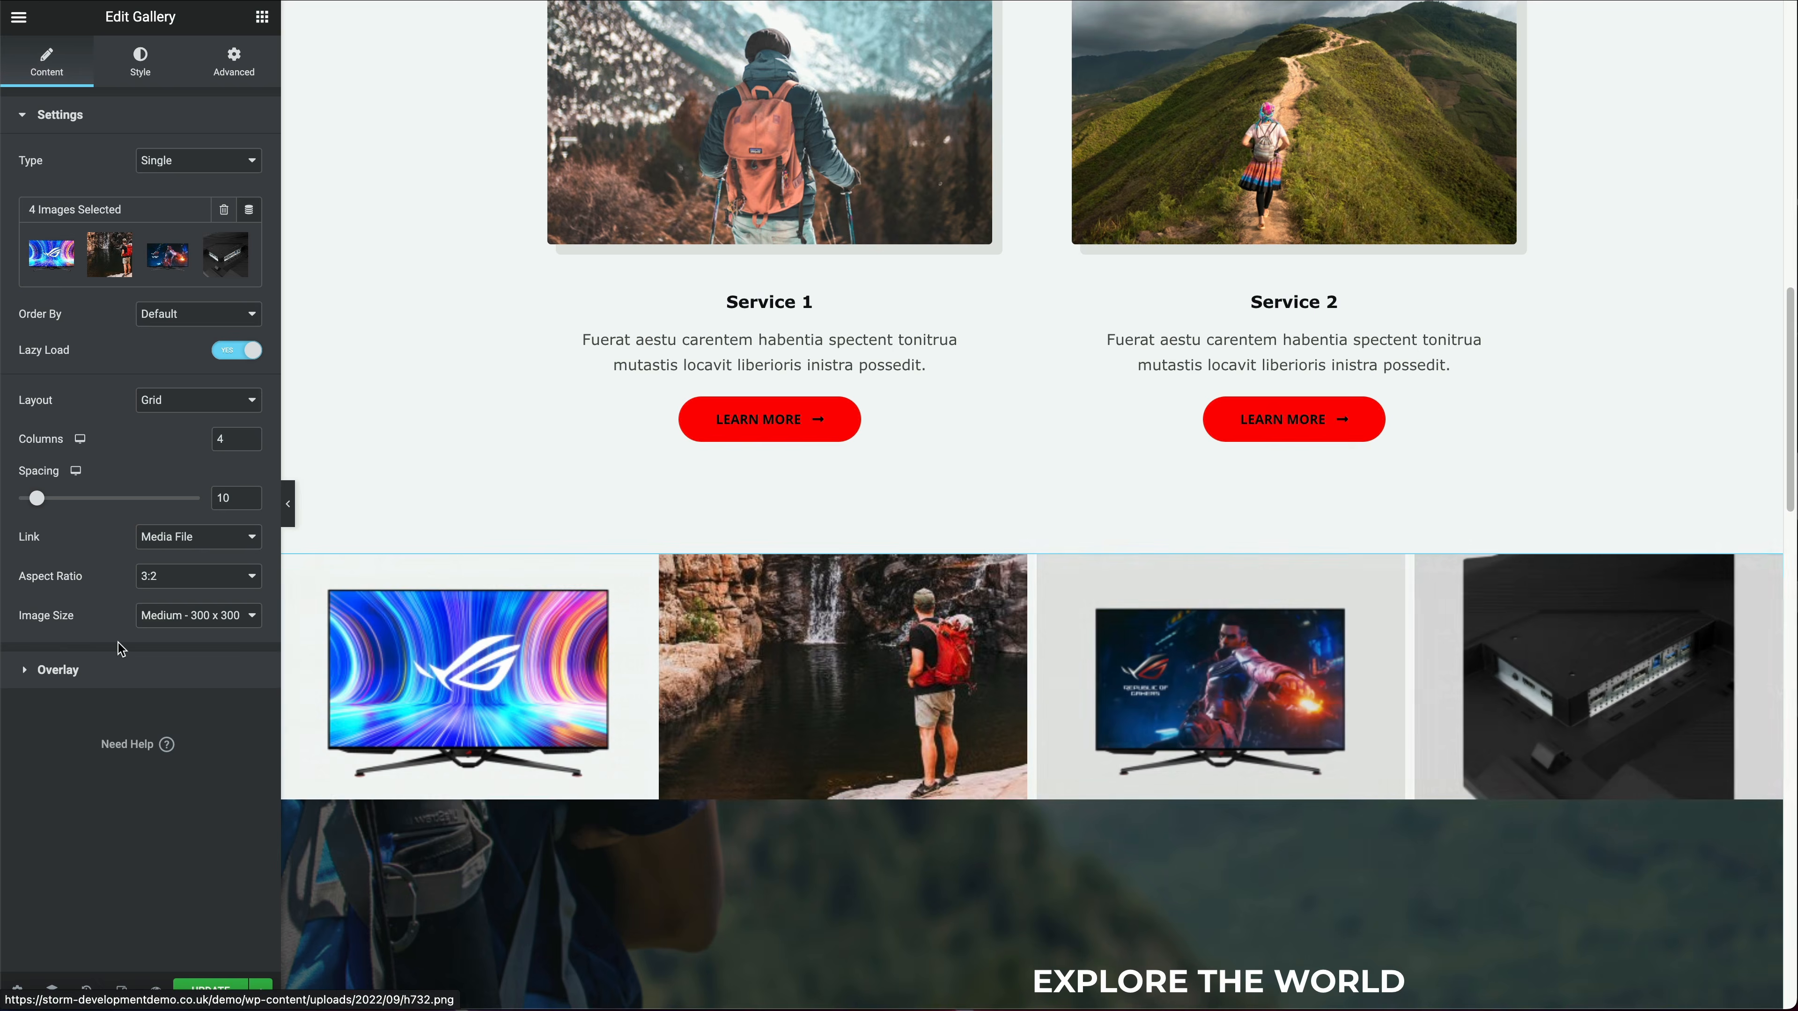
# Step: Set the gallery's image size to Medium Large - 768 x 0, and try 2 columns before going back to 4
pyautogui.click(251, 618)
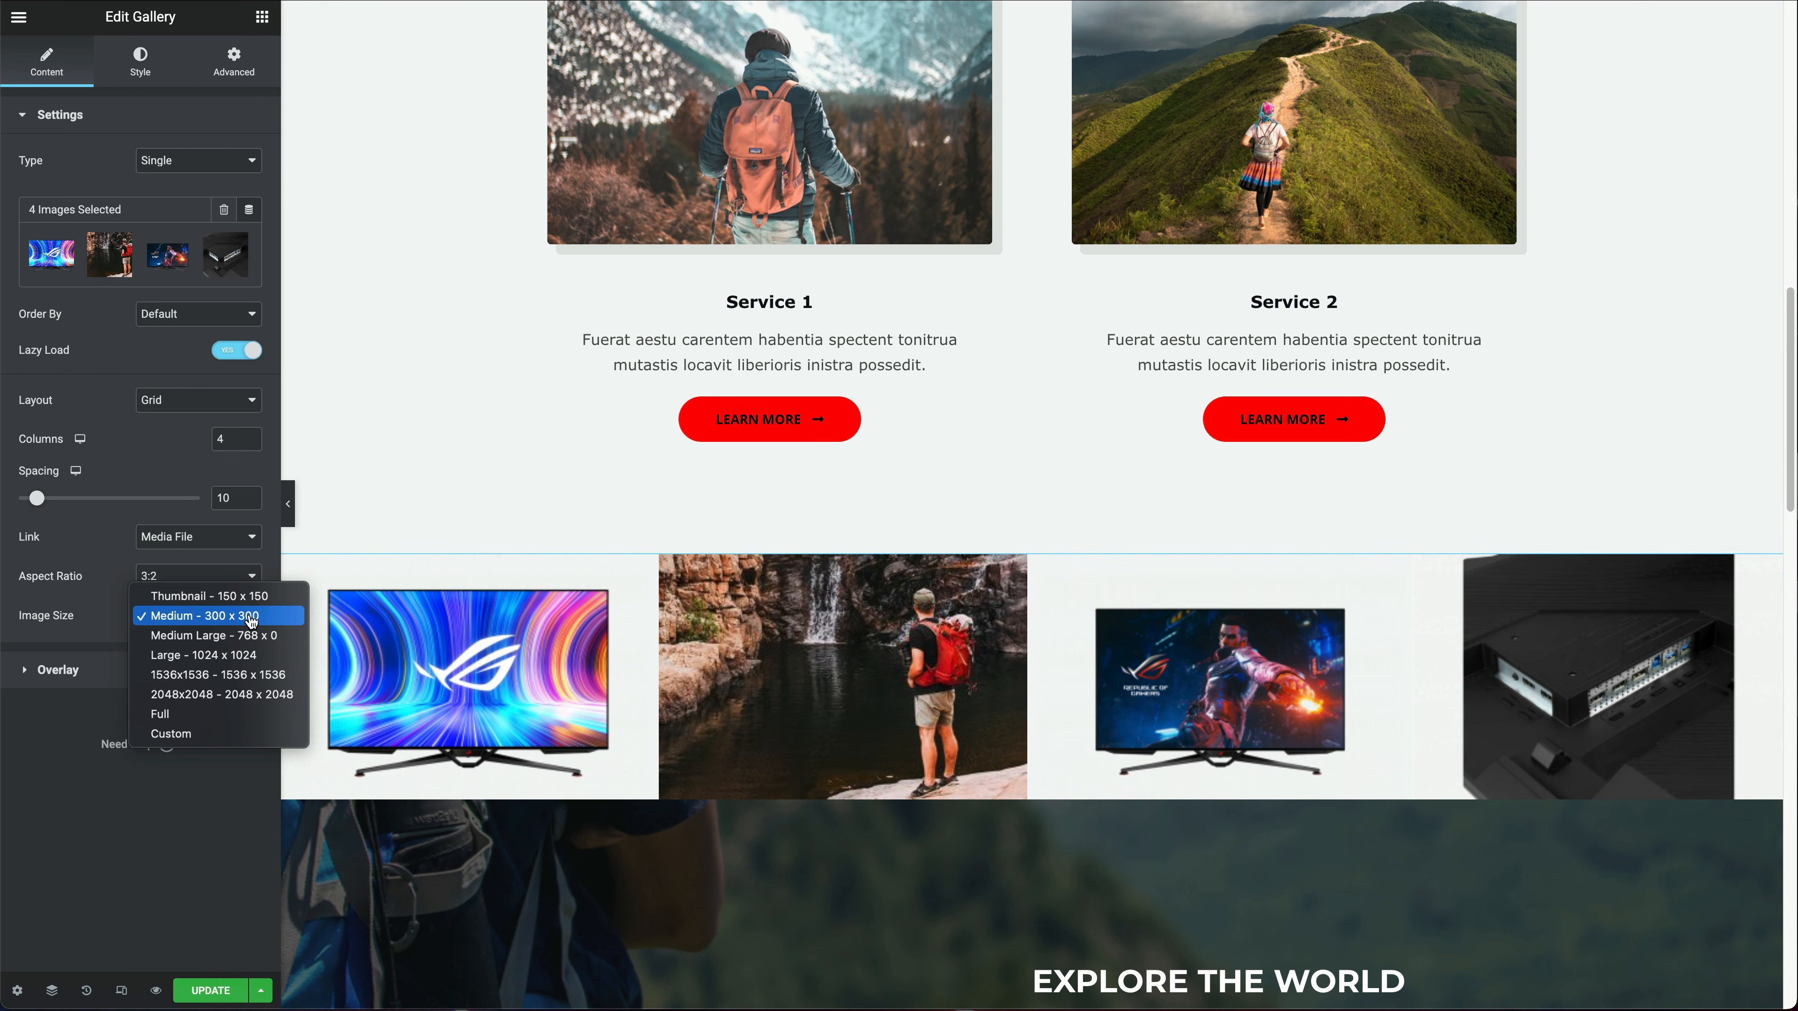
pyautogui.click(214, 635)
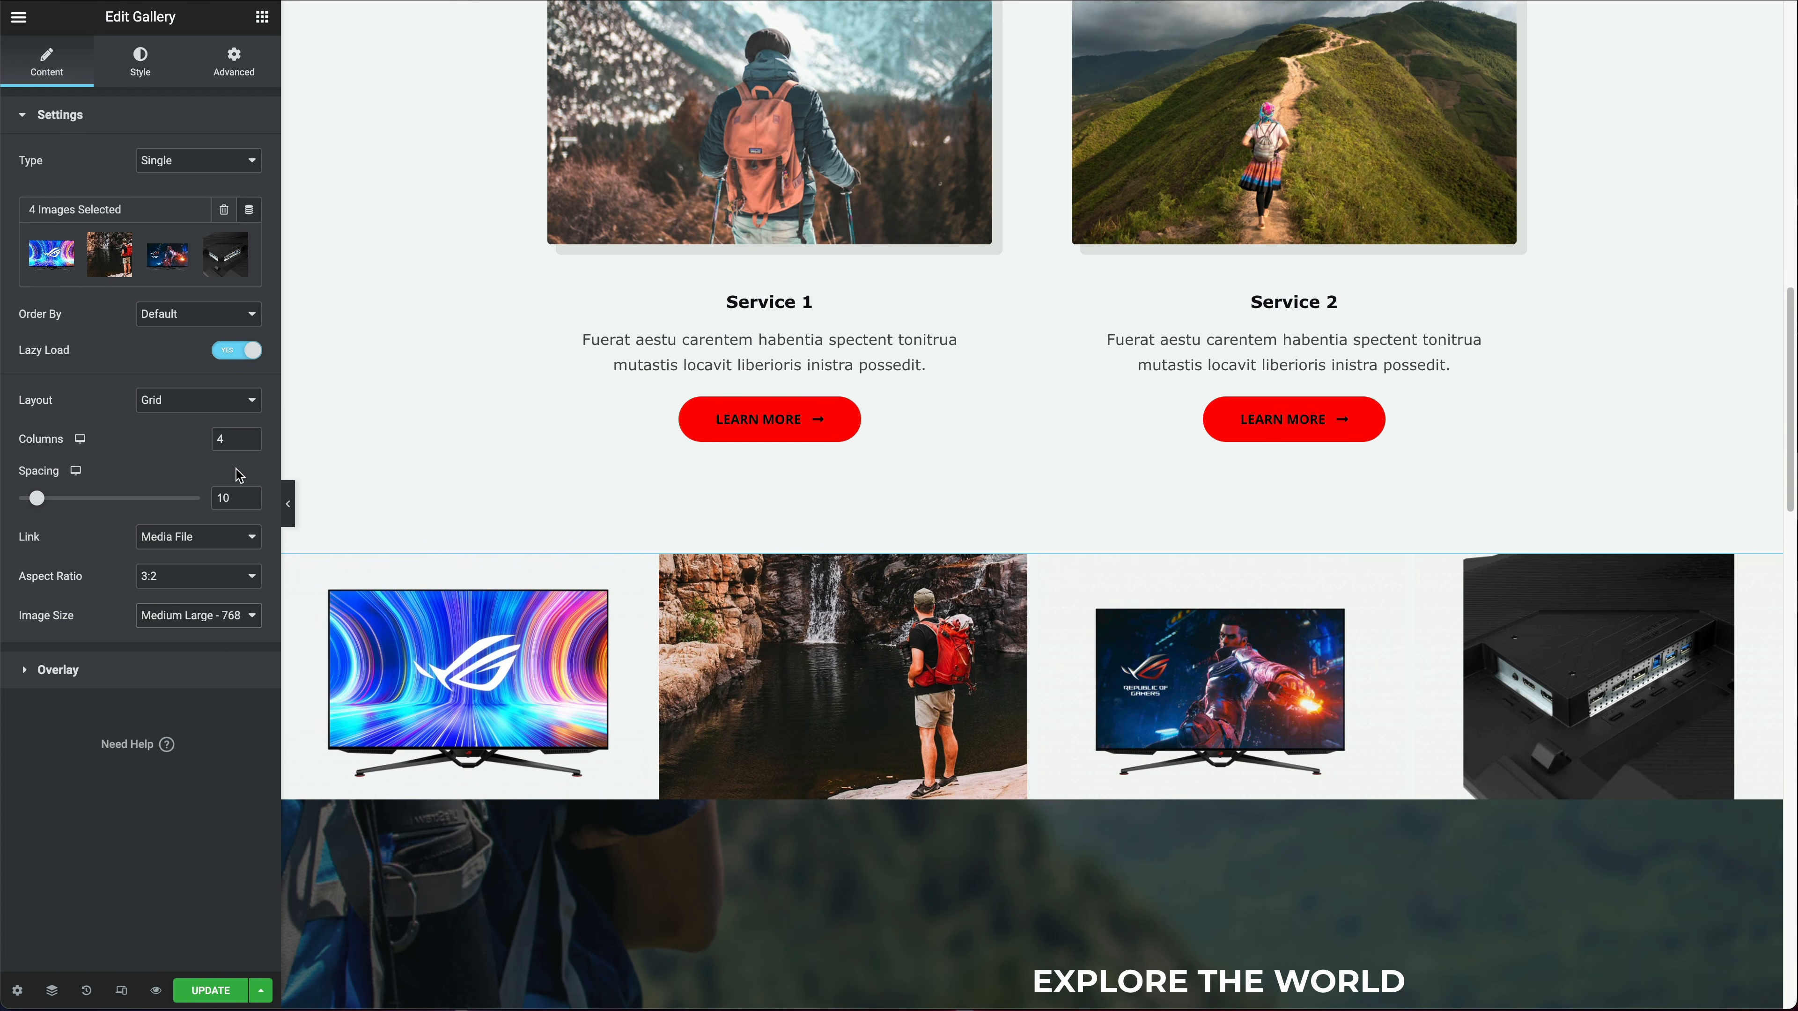
pyautogui.click(252, 446)
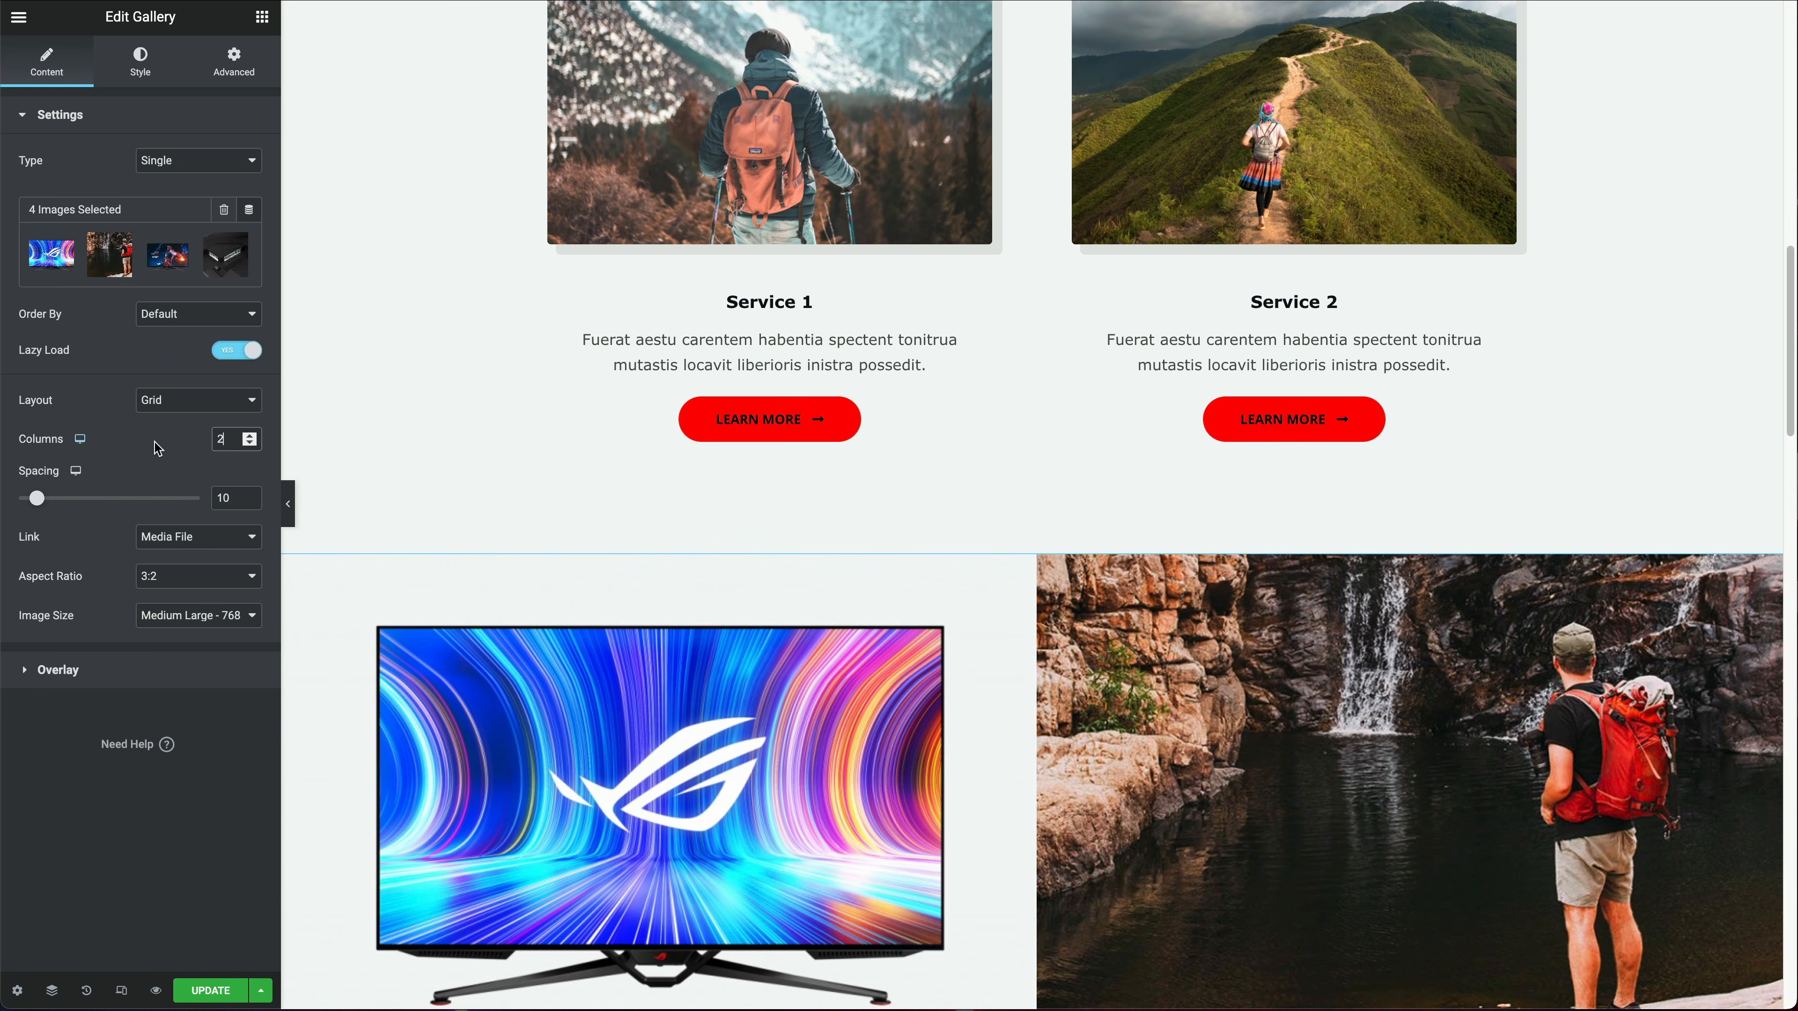
pyautogui.click(251, 436)
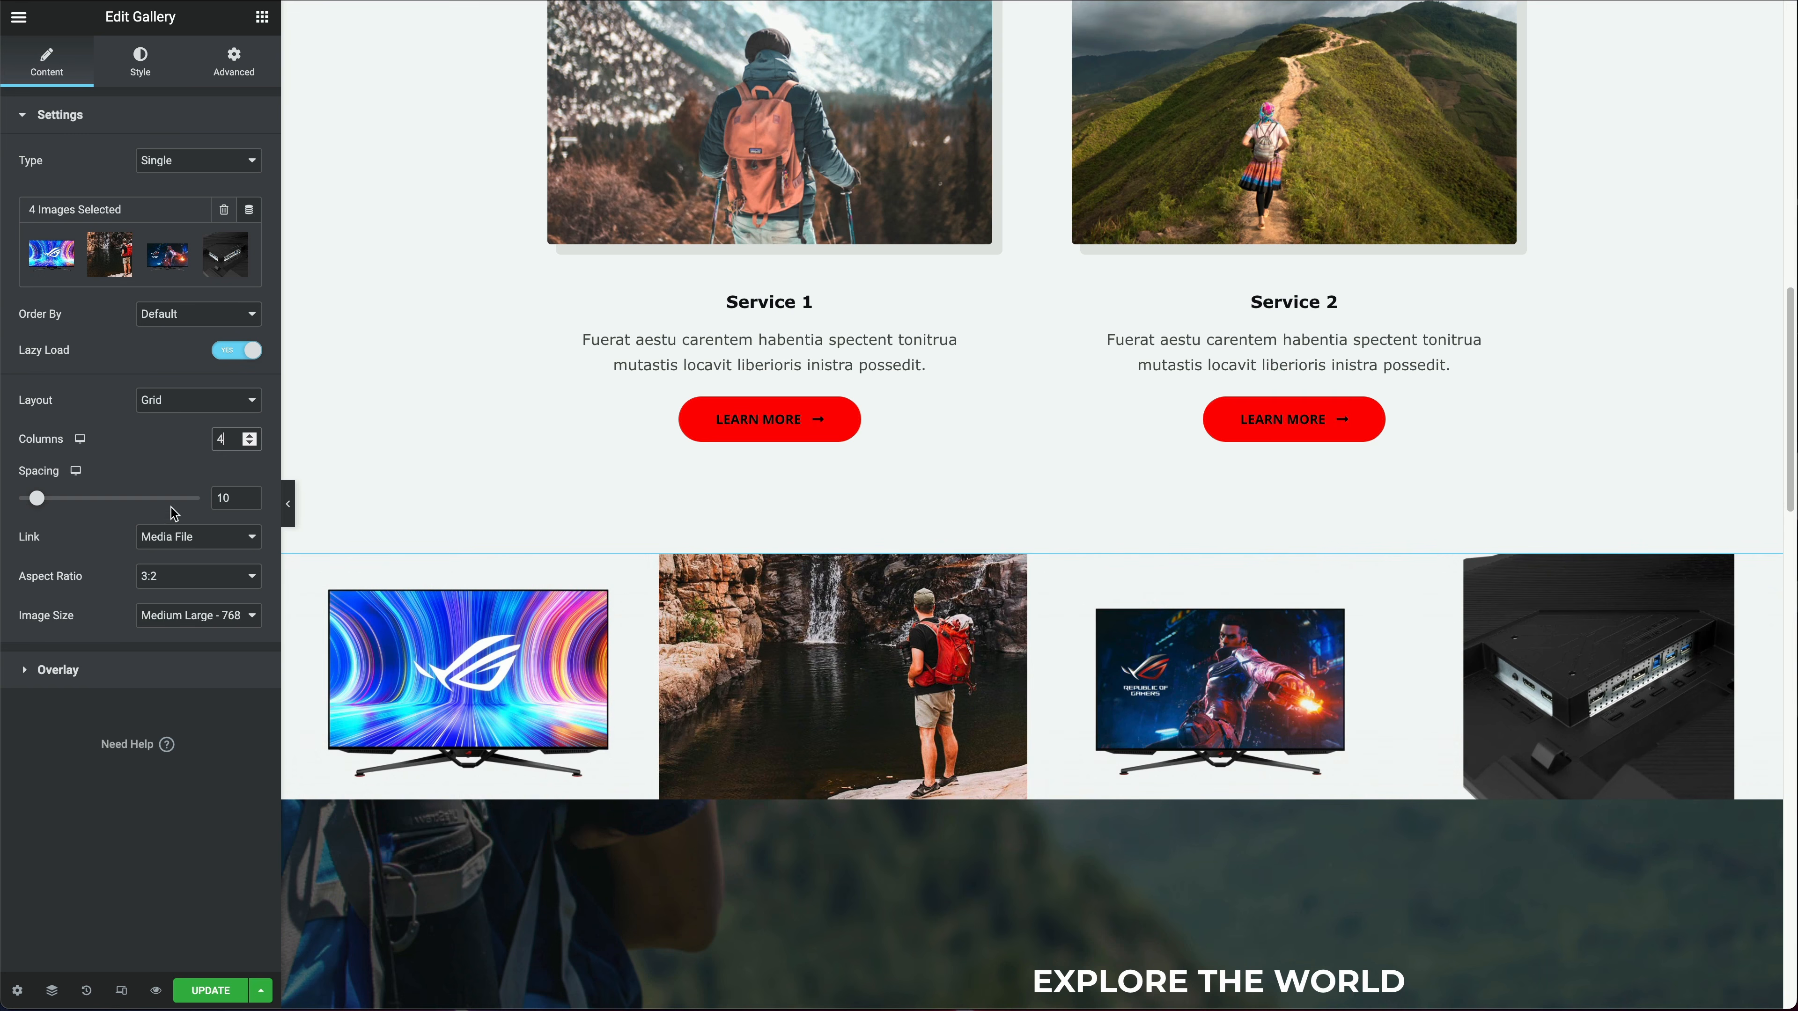
# Step: Set the spacing between the gallery images to 2 and look through the available aspect ratios
pyautogui.click(225, 499)
pyautogui.write('2')
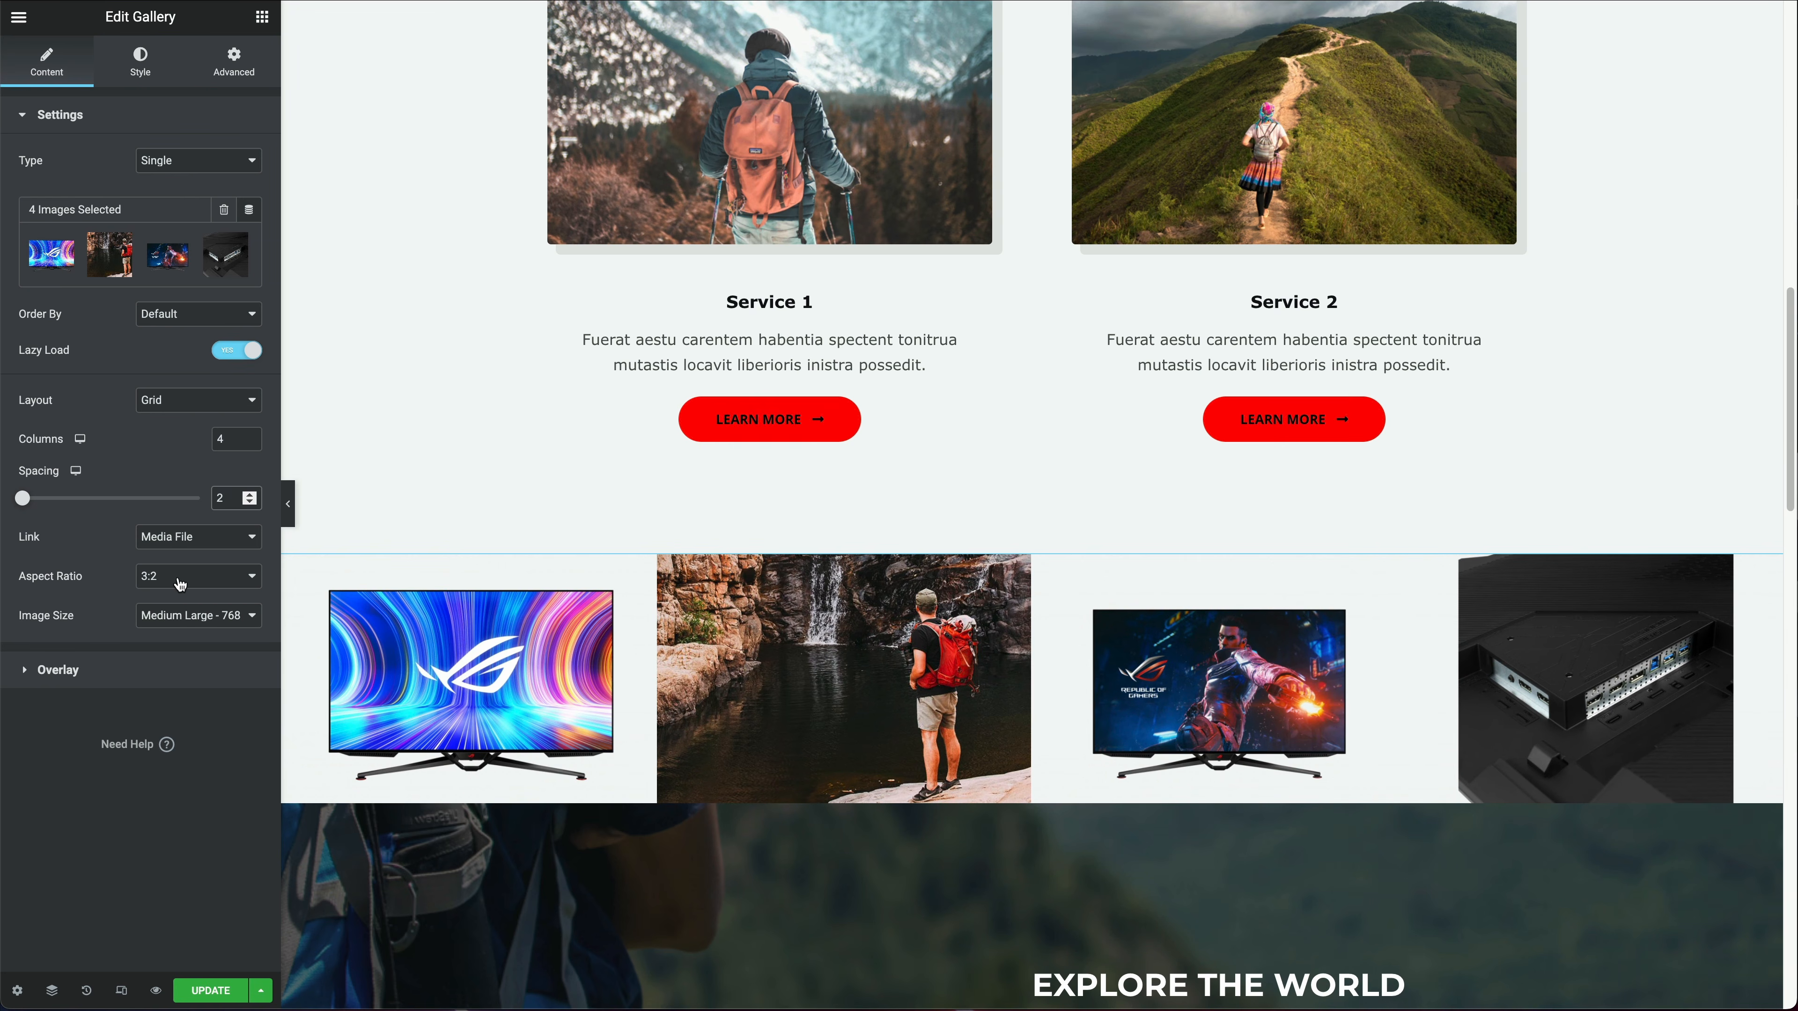
pyautogui.click(209, 584)
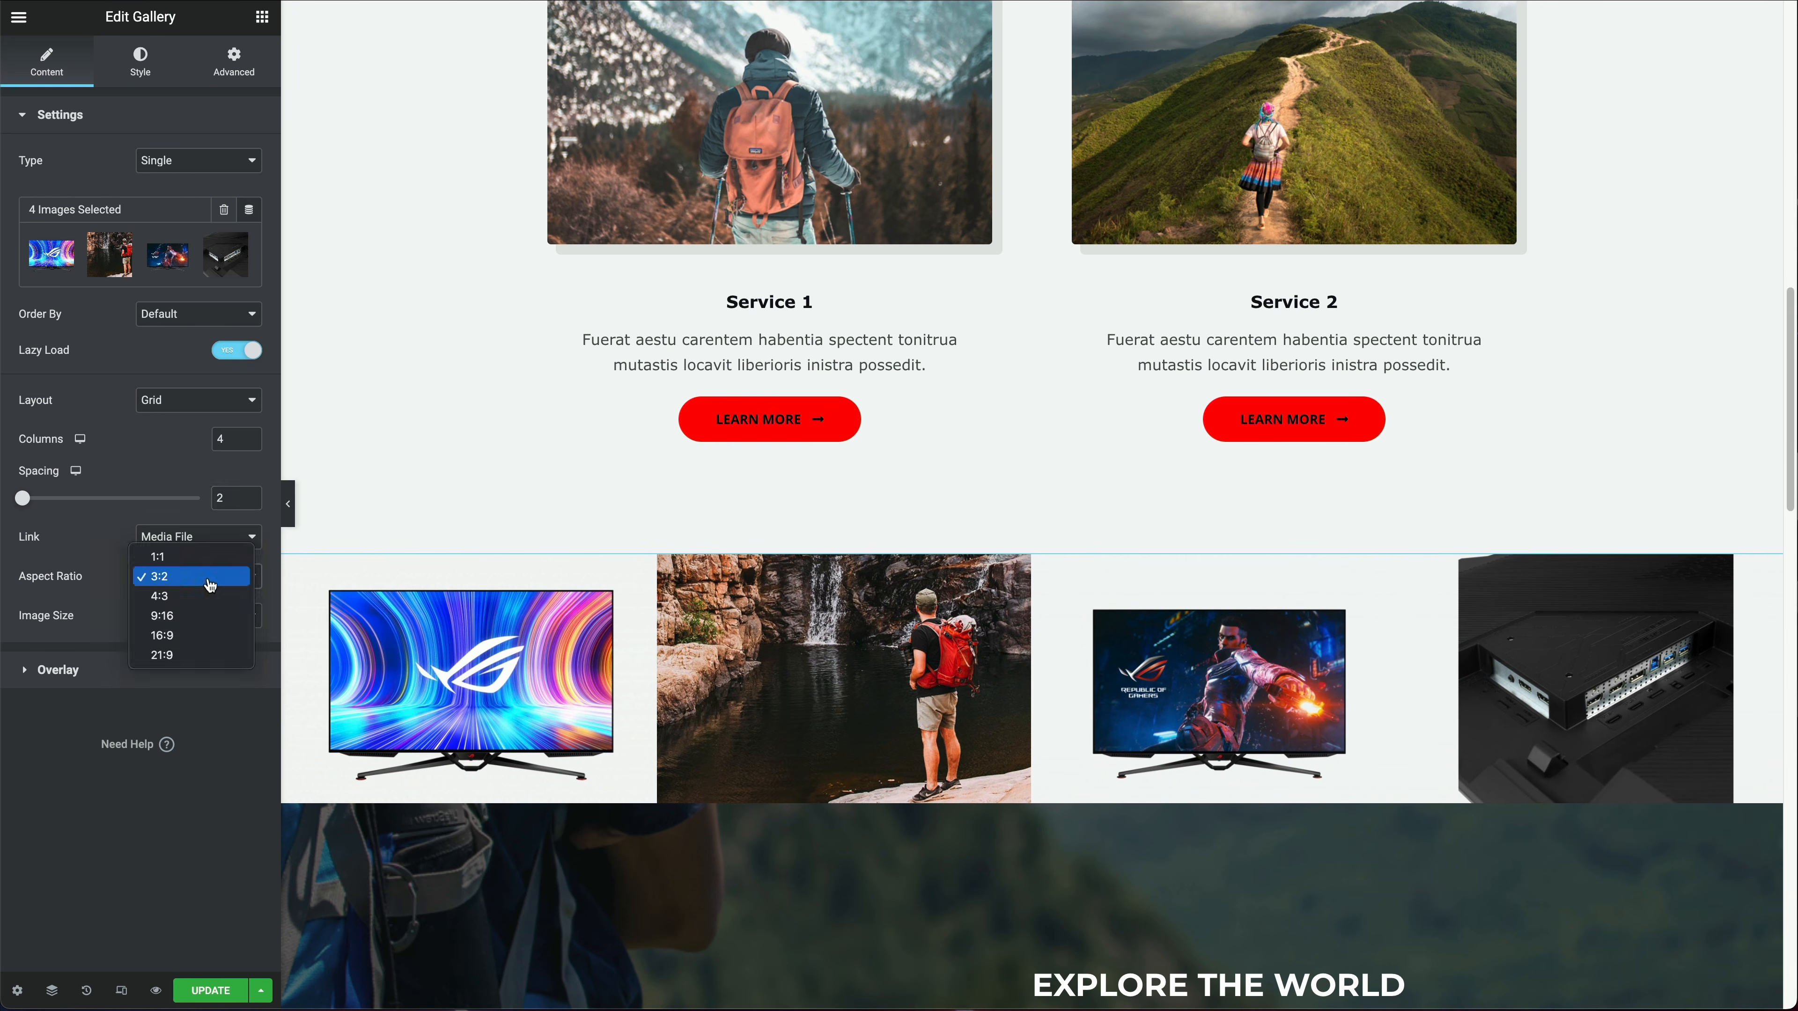
pyautogui.click(107, 554)
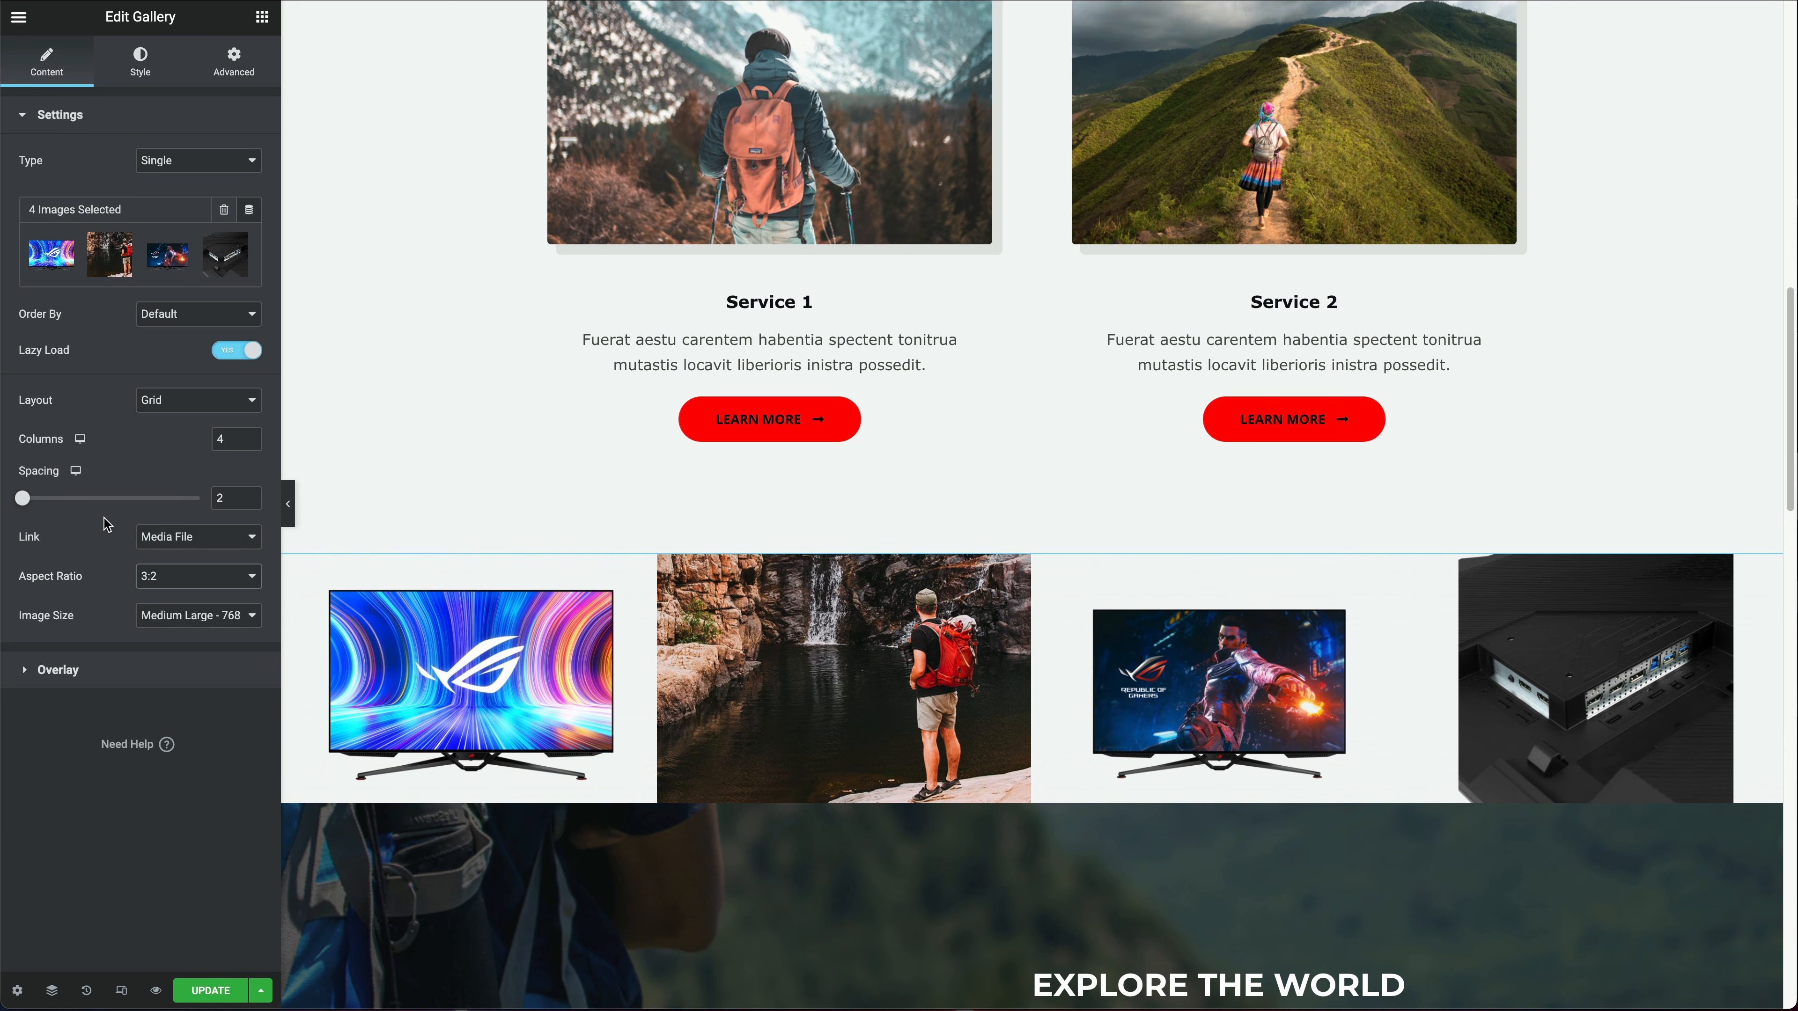